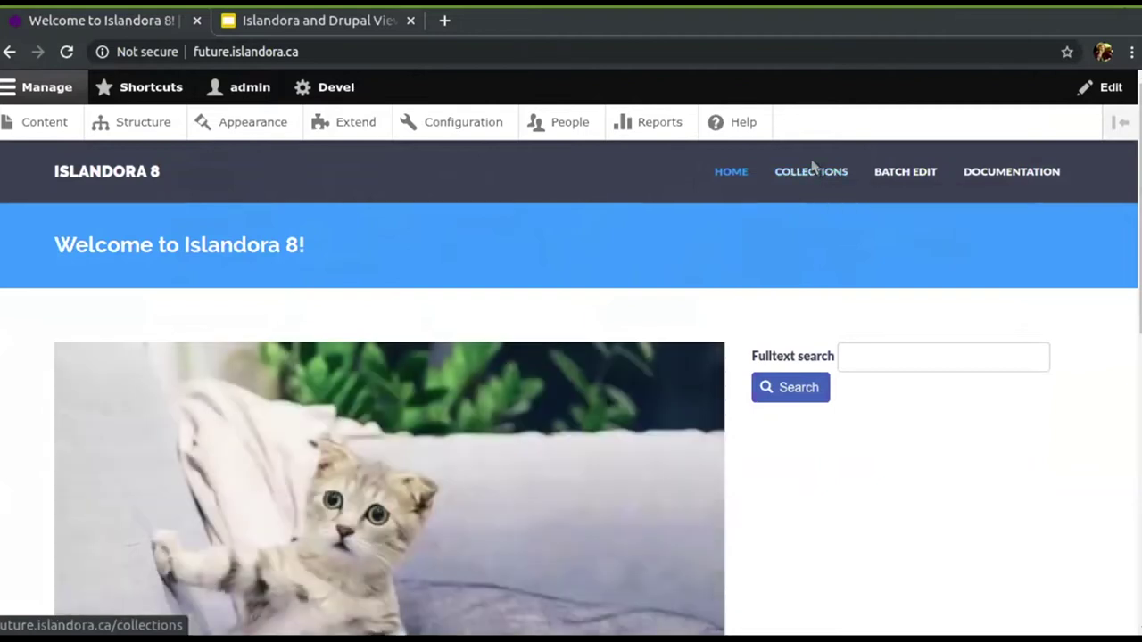
Step: Open the Dog Pictures collection from the collections listing and open its image gallery view for editing
{"action": "left_click", "coordinate": [812, 170]}
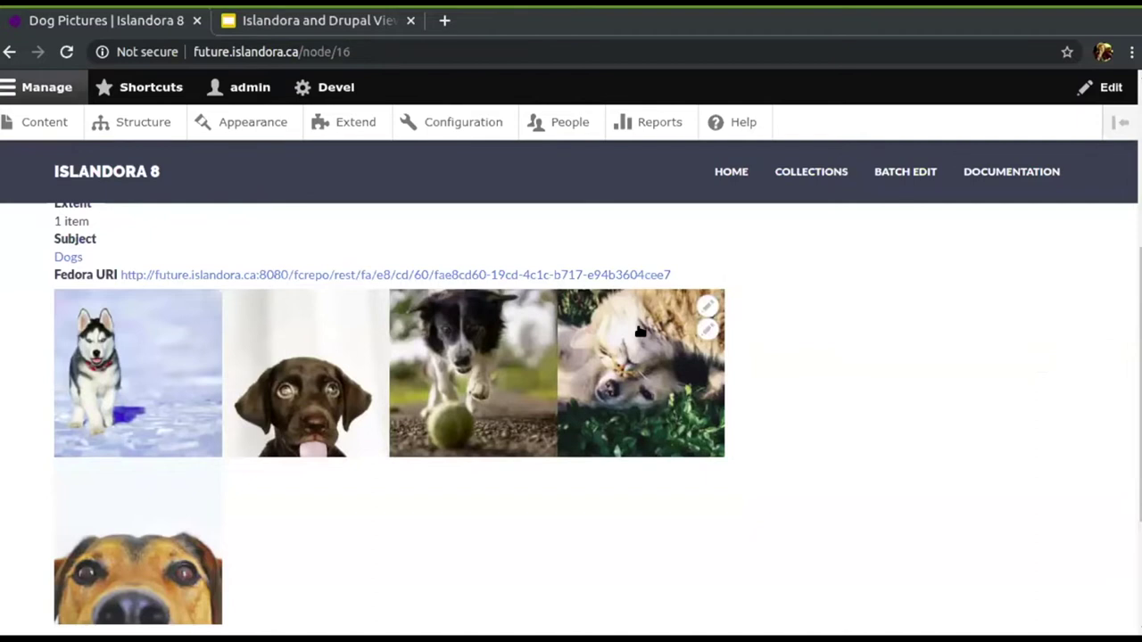
{"action": "left_click", "coordinate": [706, 306]}
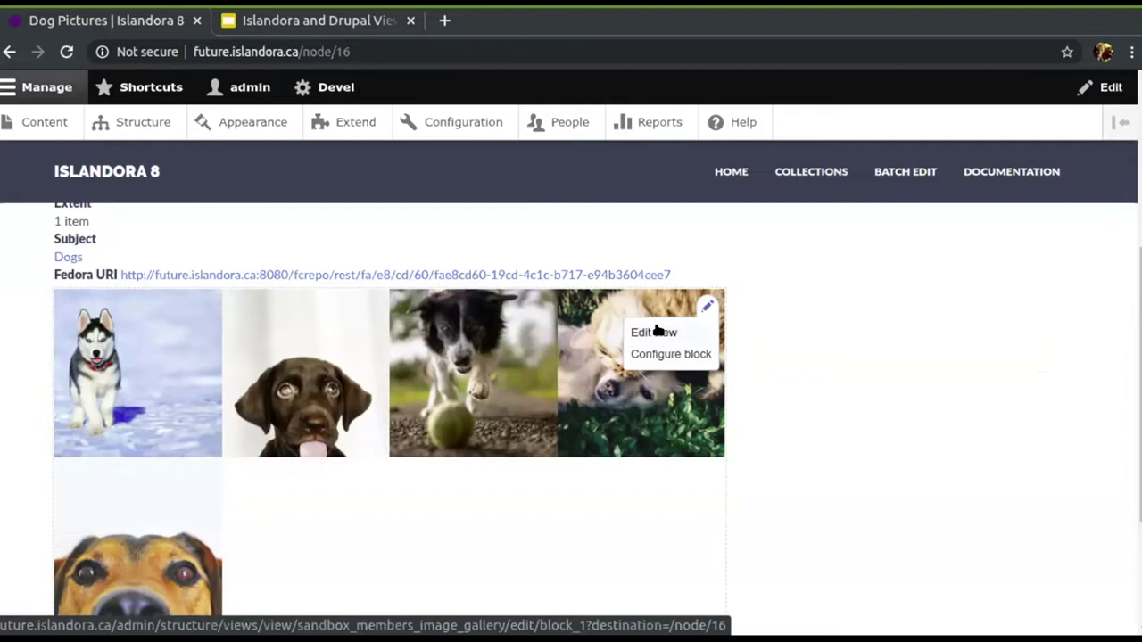
{"action": "left_click", "coordinate": [657, 332]}
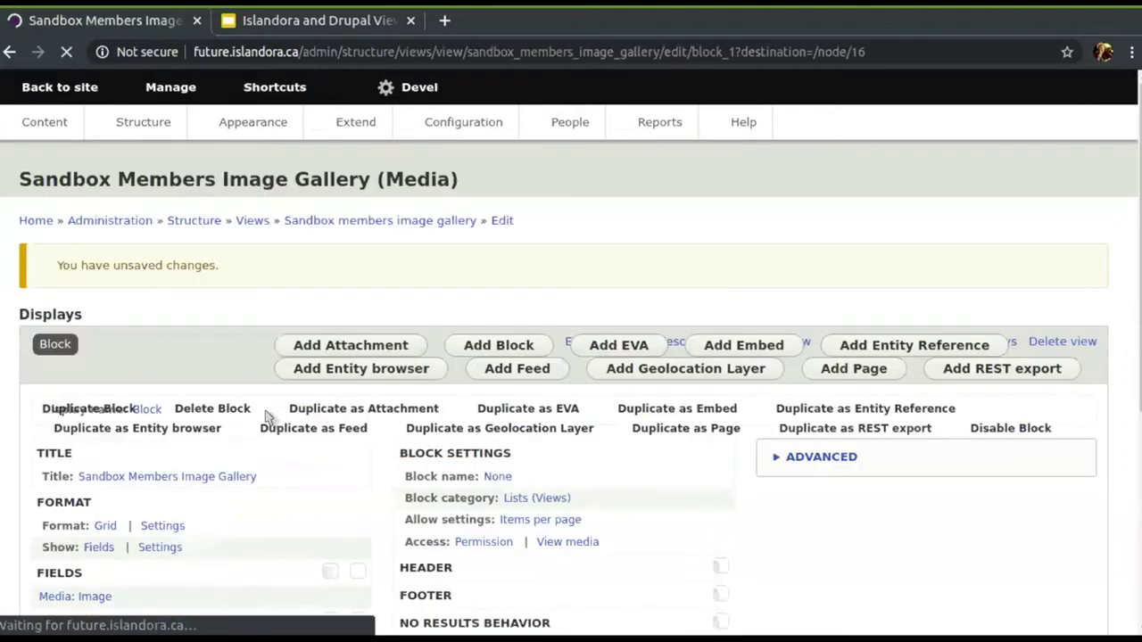
Step: Change the gallery view's display format to Unformatted list, accept its style options and save the view
{"action": "scroll", "coordinate": [317, 473], "scroll_direction": "down", "scroll_amount": 3}
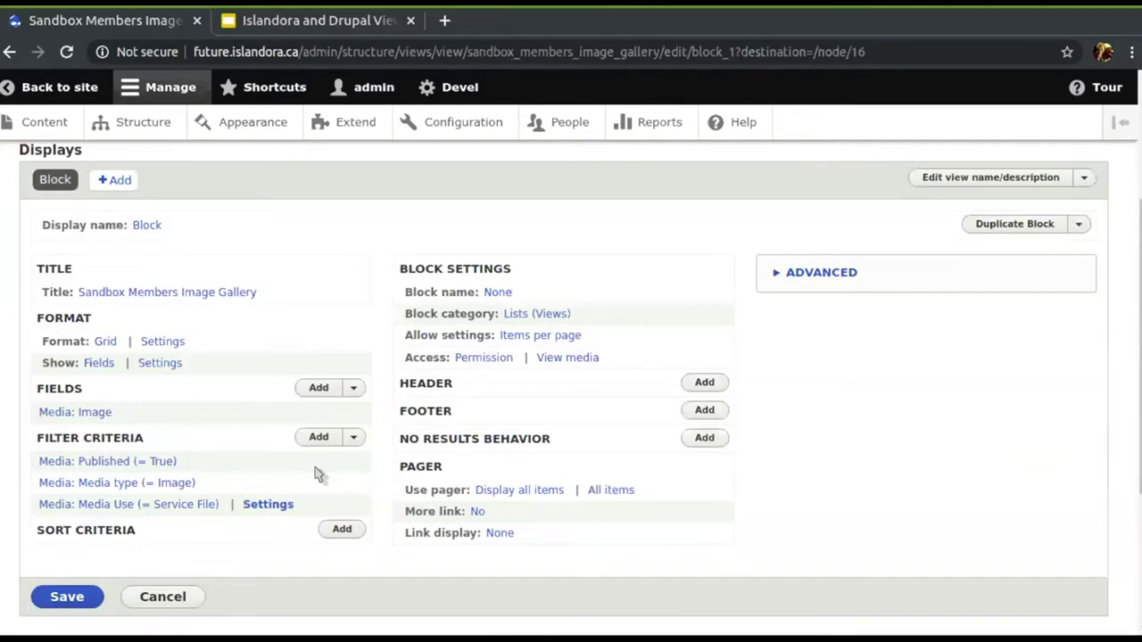
{"action": "scroll", "coordinate": [248, 353], "scroll_direction": "up", "scroll_amount": 3}
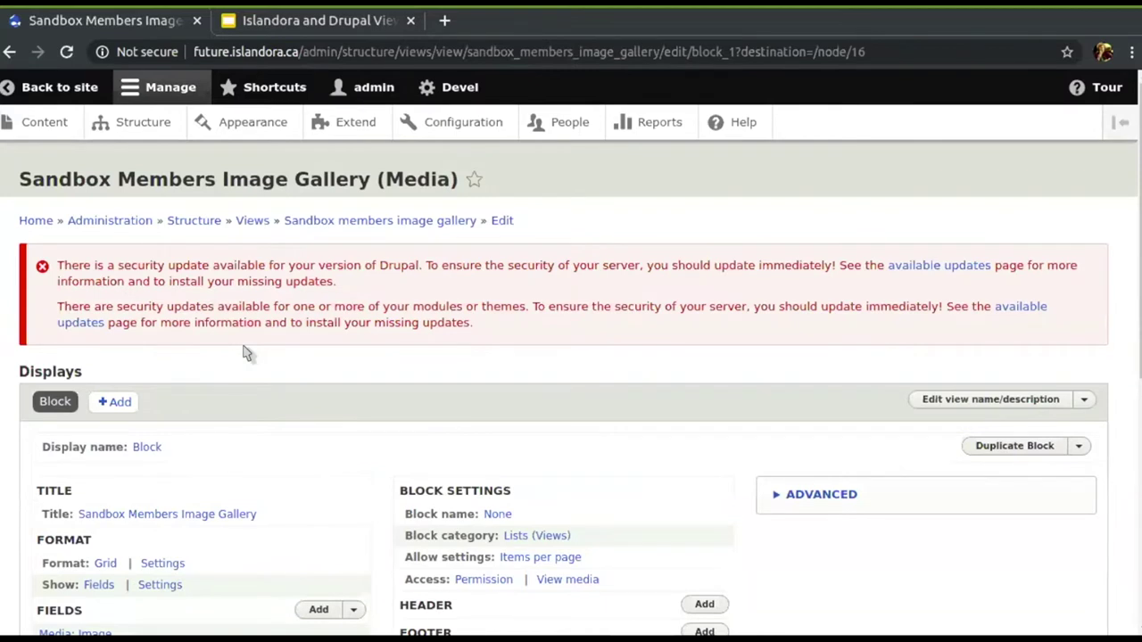
{"action": "scroll", "coordinate": [248, 353], "scroll_direction": "down", "scroll_amount": 3}
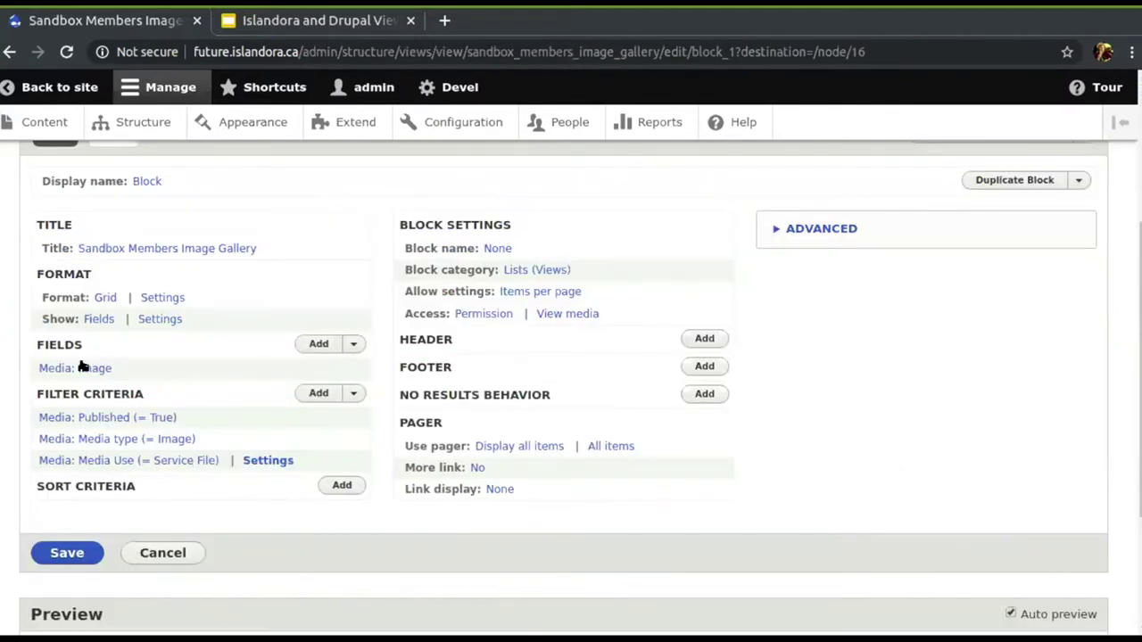
{"action": "left_click", "coordinate": [104, 298]}
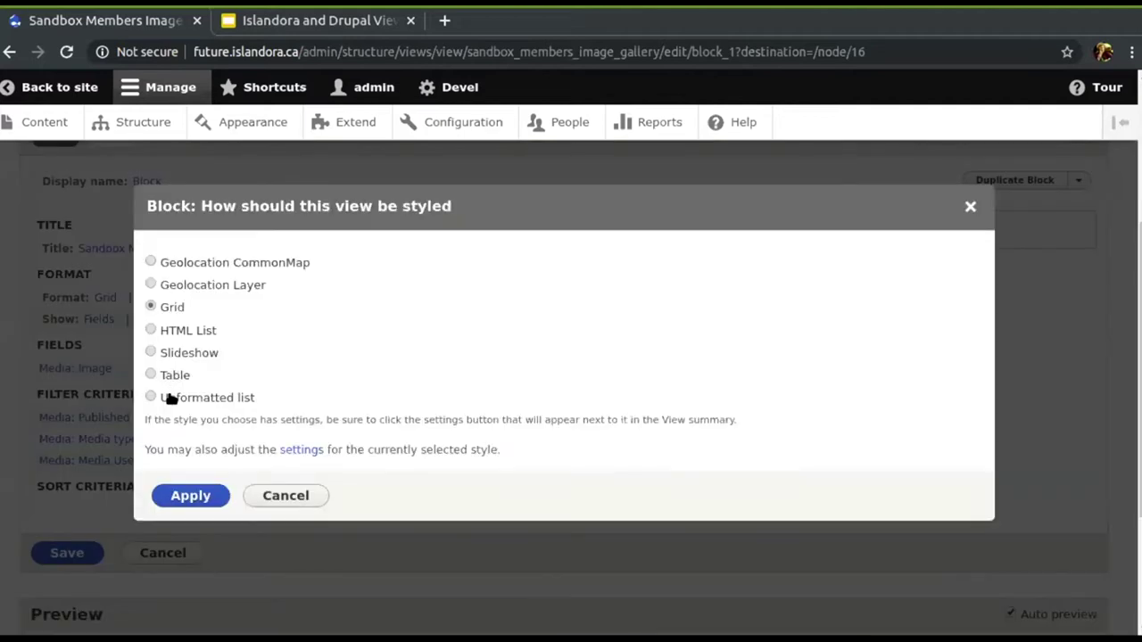
{"action": "left_click", "coordinate": [170, 401]}
{"action": "left_click", "coordinate": [196, 501]}
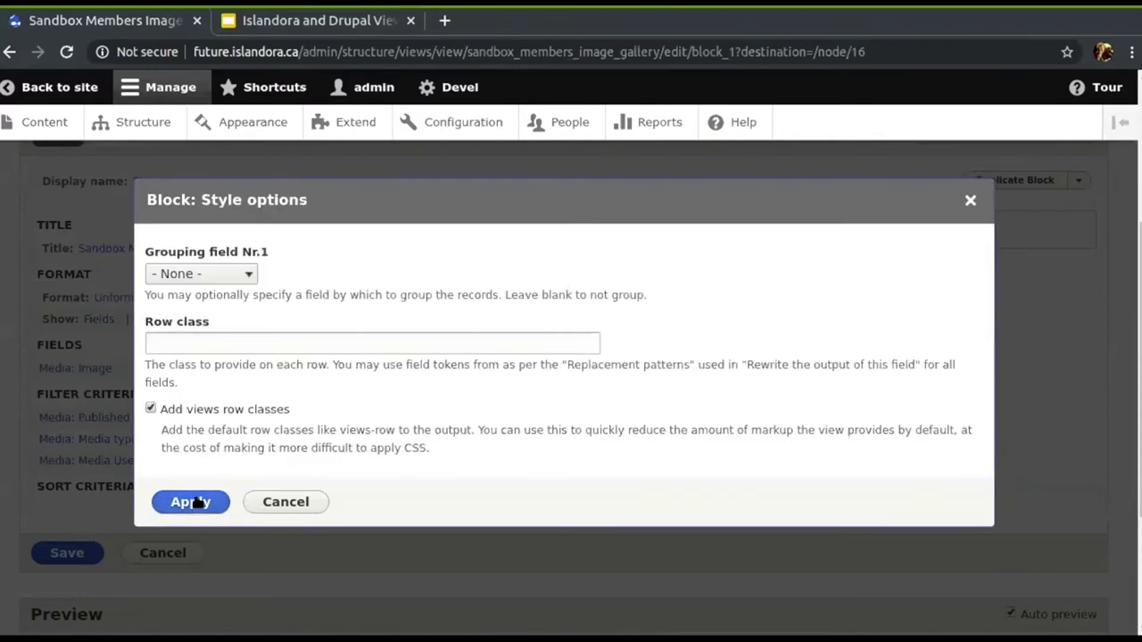
{"action": "left_click", "coordinate": [198, 502]}
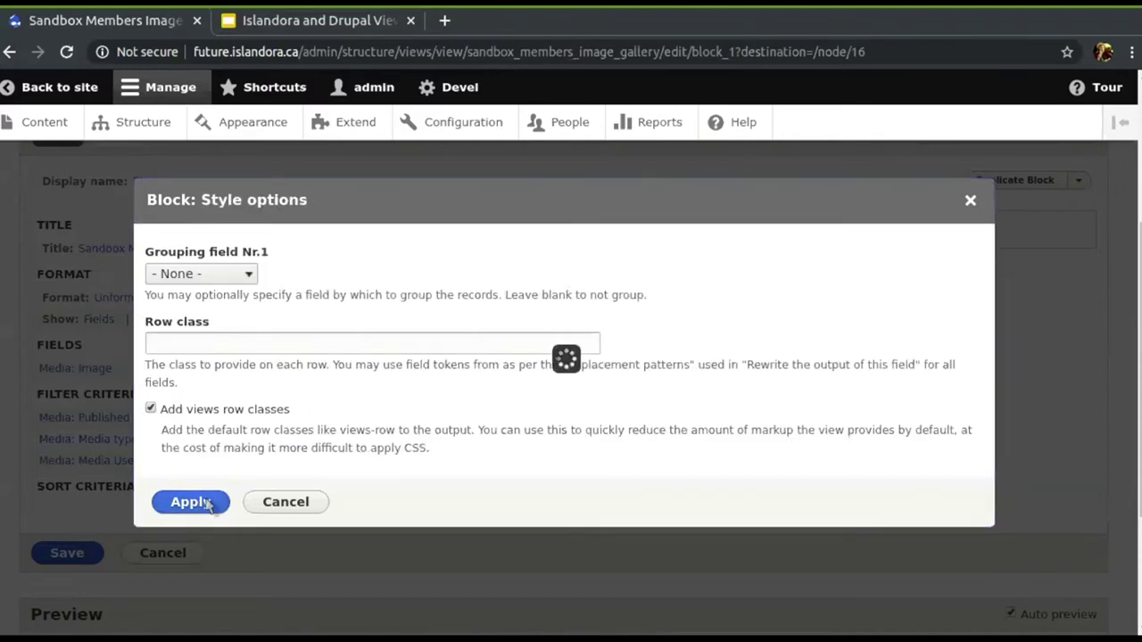
{"action": "scroll", "coordinate": [209, 505], "scroll_direction": "down", "scroll_amount": 2}
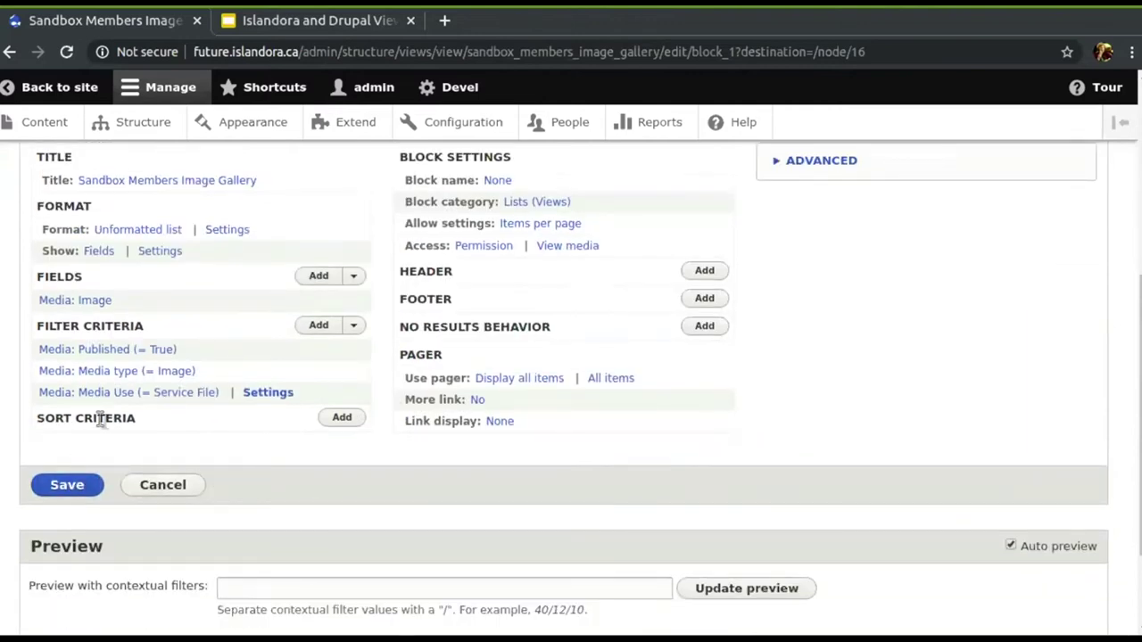
{"action": "left_click", "coordinate": [58, 484]}
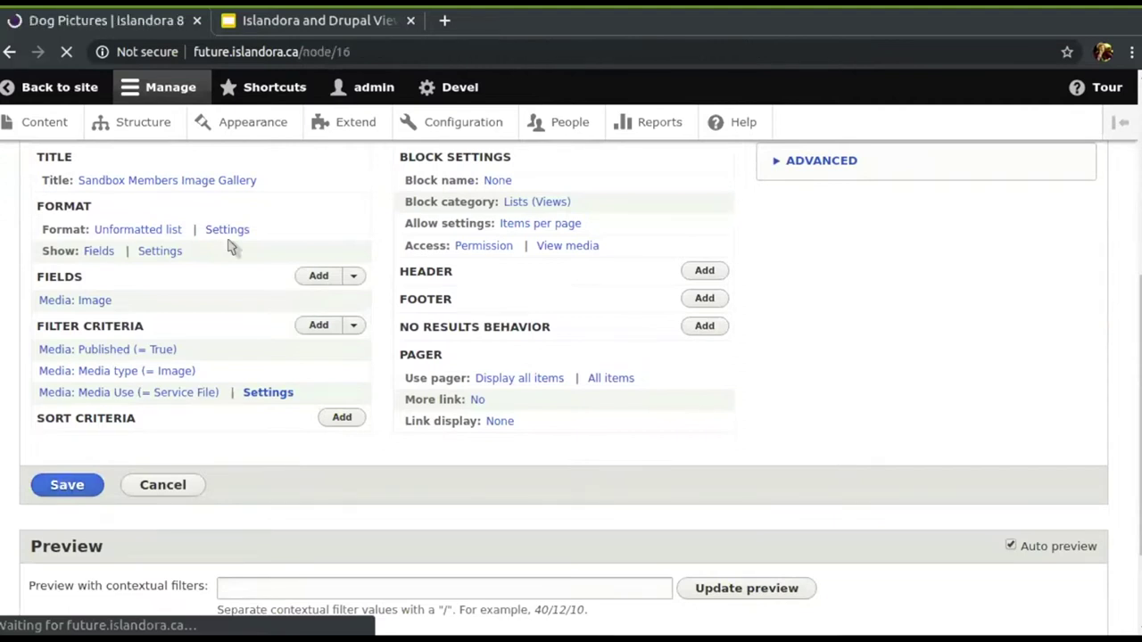
Step: Examine how the Dog Pictures collection page lays out its gallery images
{"action": "scroll", "coordinate": [612, 388], "scroll_direction": "down", "scroll_amount": 5}
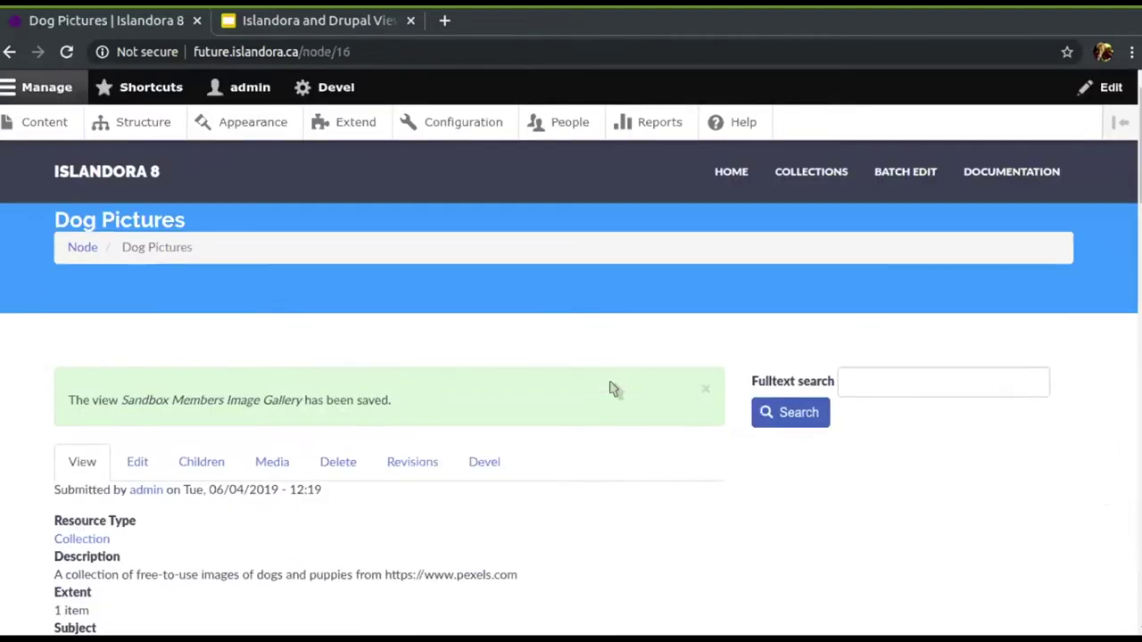
{"action": "scroll", "coordinate": [612, 388], "scroll_direction": "down", "scroll_amount": 10}
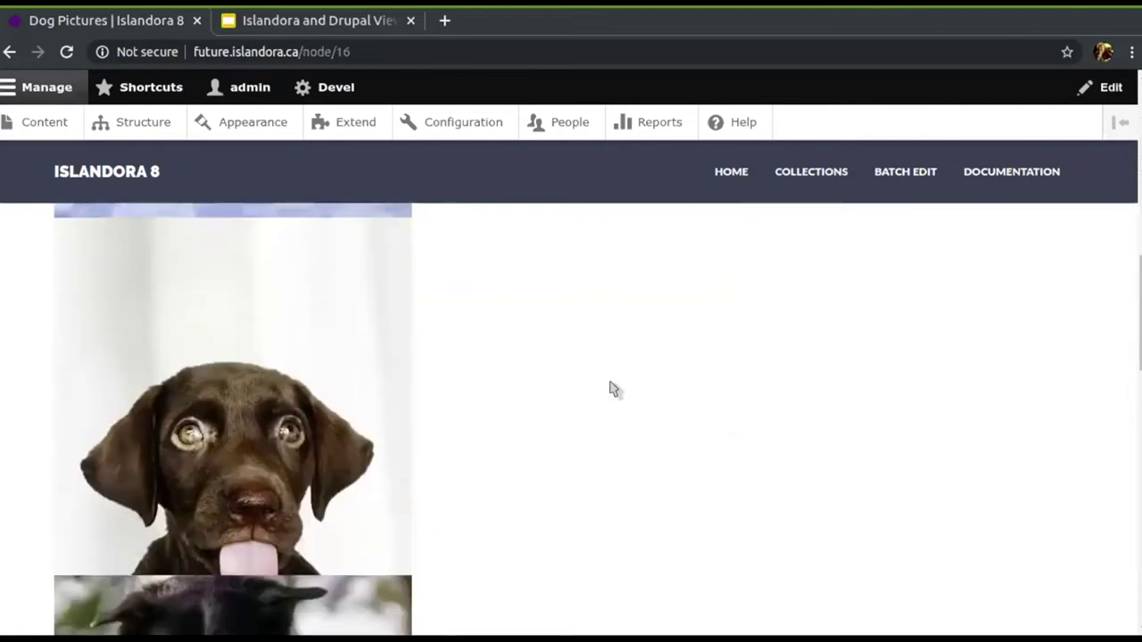
{"action": "scroll", "coordinate": [612, 388], "scroll_direction": "down", "scroll_amount": 10}
{"action": "scroll", "coordinate": [613, 387], "scroll_direction": "up", "scroll_amount": 2}
{"action": "scroll", "coordinate": [612, 387], "scroll_direction": "up", "scroll_amount": 8}
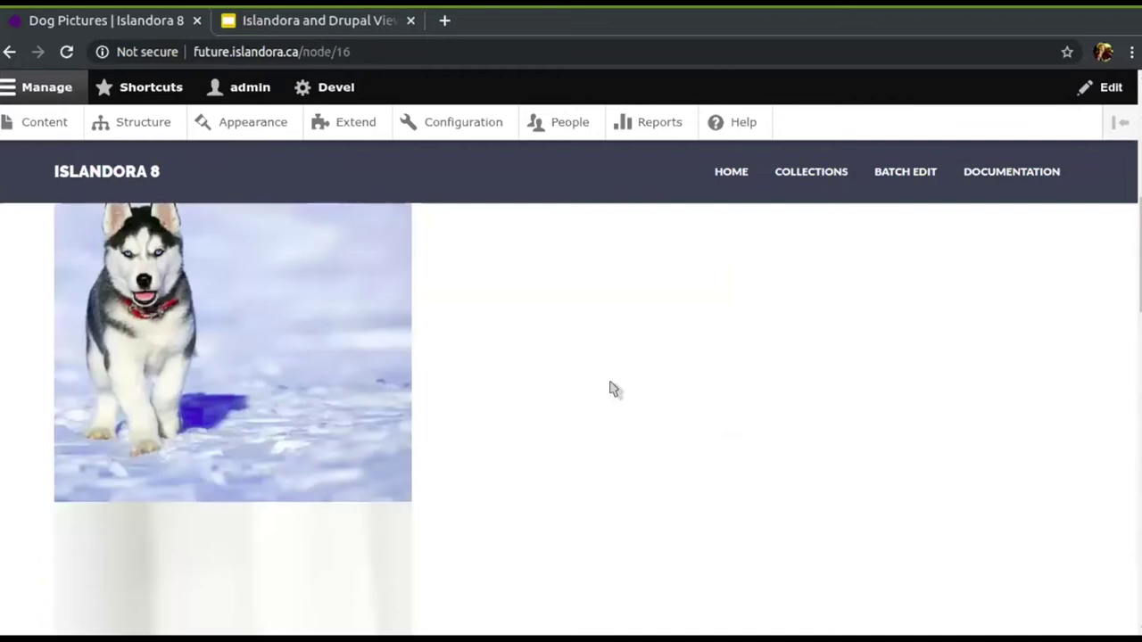
{"action": "scroll", "coordinate": [612, 388], "scroll_direction": "up", "scroll_amount": 4}
{"action": "scroll", "coordinate": [609, 383], "scroll_direction": "down", "scroll_amount": 3}
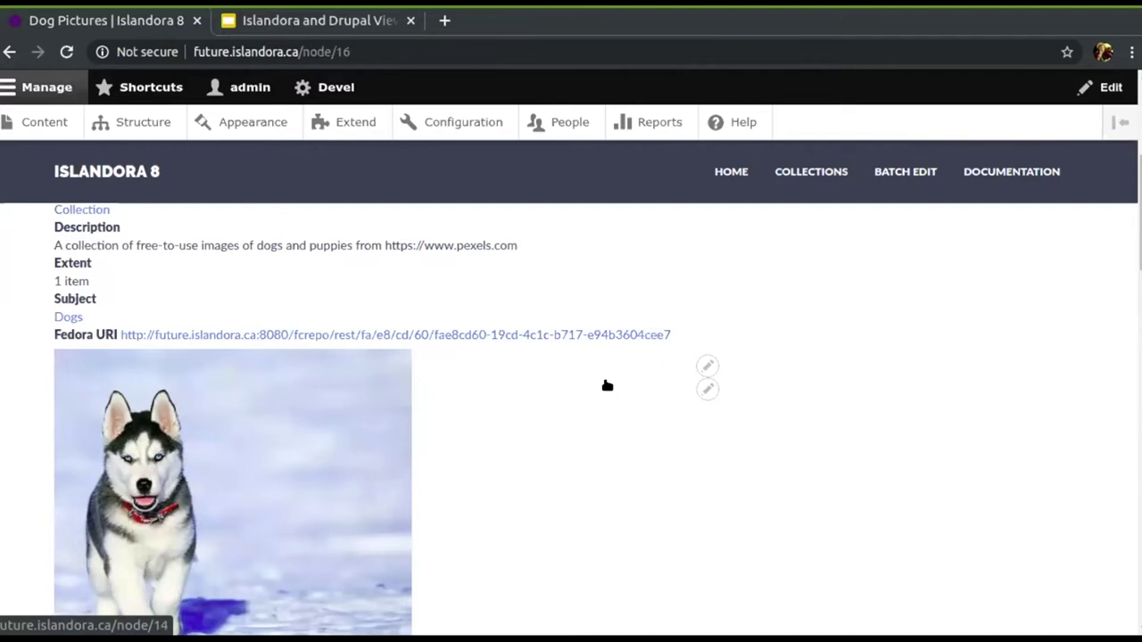
{"action": "scroll", "coordinate": [609, 388], "scroll_direction": "up", "scroll_amount": 4}
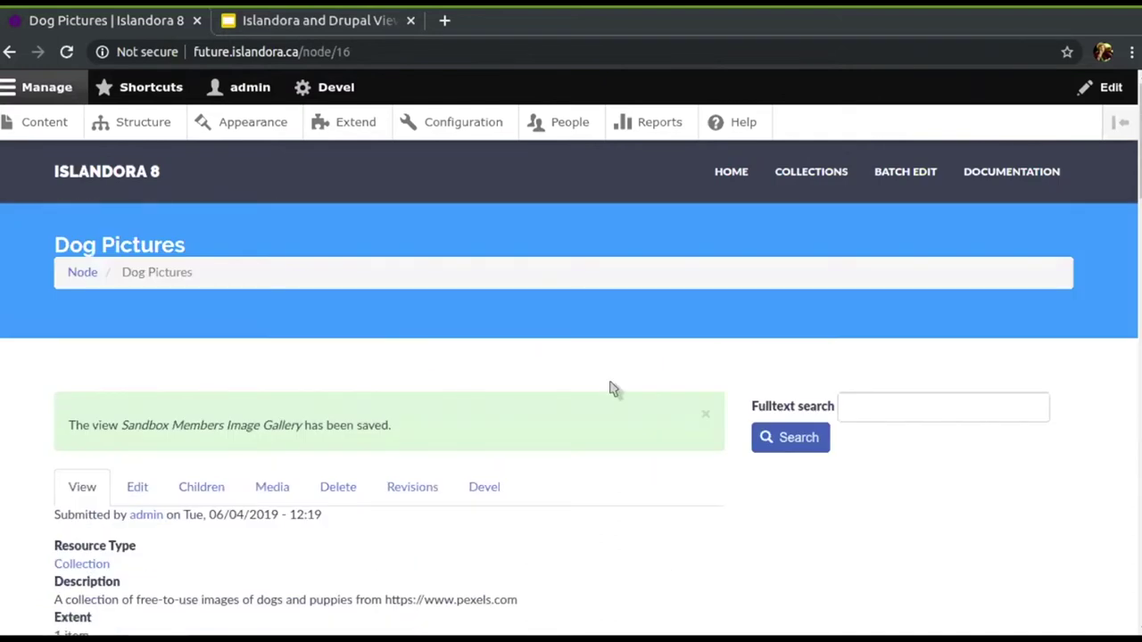
{"action": "scroll", "coordinate": [610, 387], "scroll_direction": "down", "scroll_amount": 5}
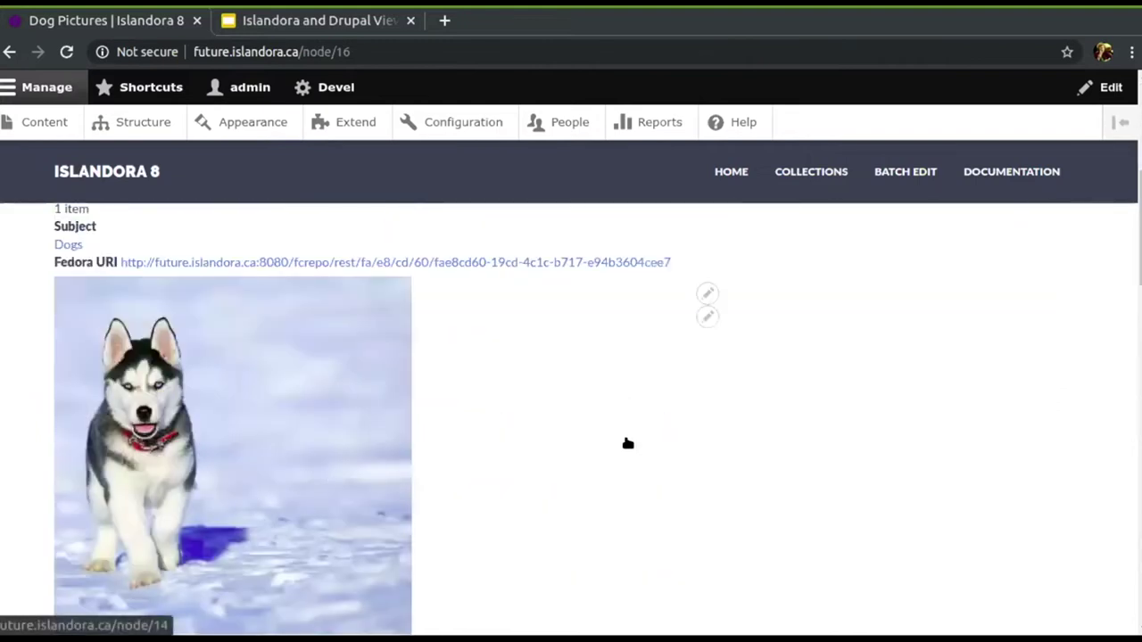
{"action": "scroll", "coordinate": [627, 442], "scroll_direction": "up", "scroll_amount": 2}
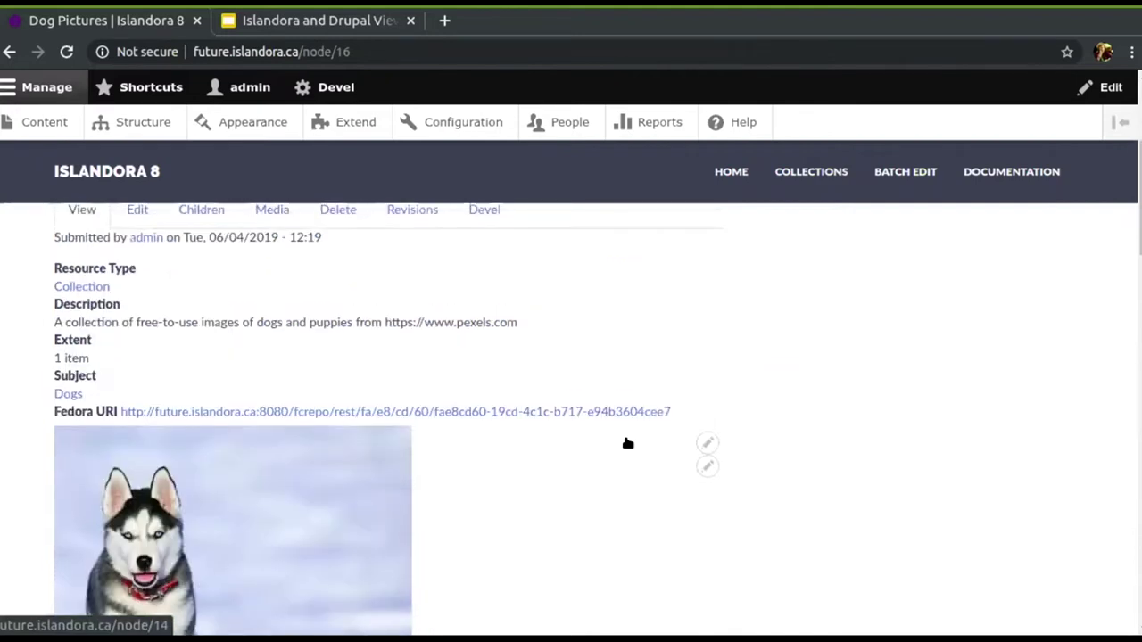
{"action": "scroll", "coordinate": [660, 413], "scroll_direction": "down", "scroll_amount": 1}
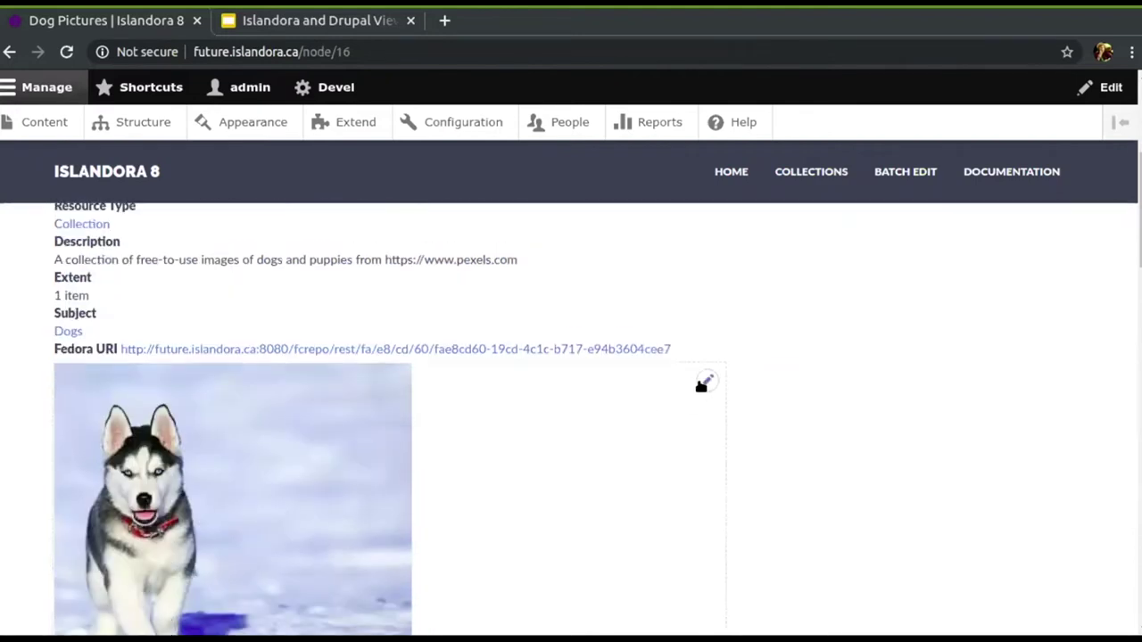
Step: Reopen the gallery view for editing from the Dog Pictures page and look over its settings
{"action": "left_click", "coordinate": [702, 383]}
{"action": "left_click", "coordinate": [655, 404]}
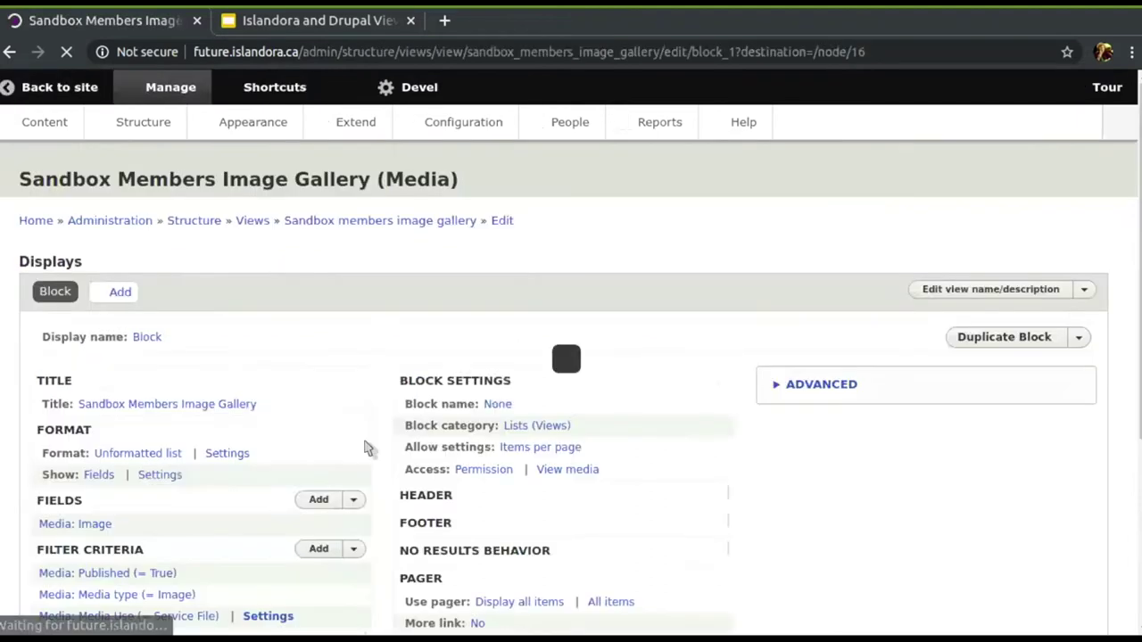
{"action": "scroll", "coordinate": [234, 421], "scroll_direction": "down", "scroll_amount": 3}
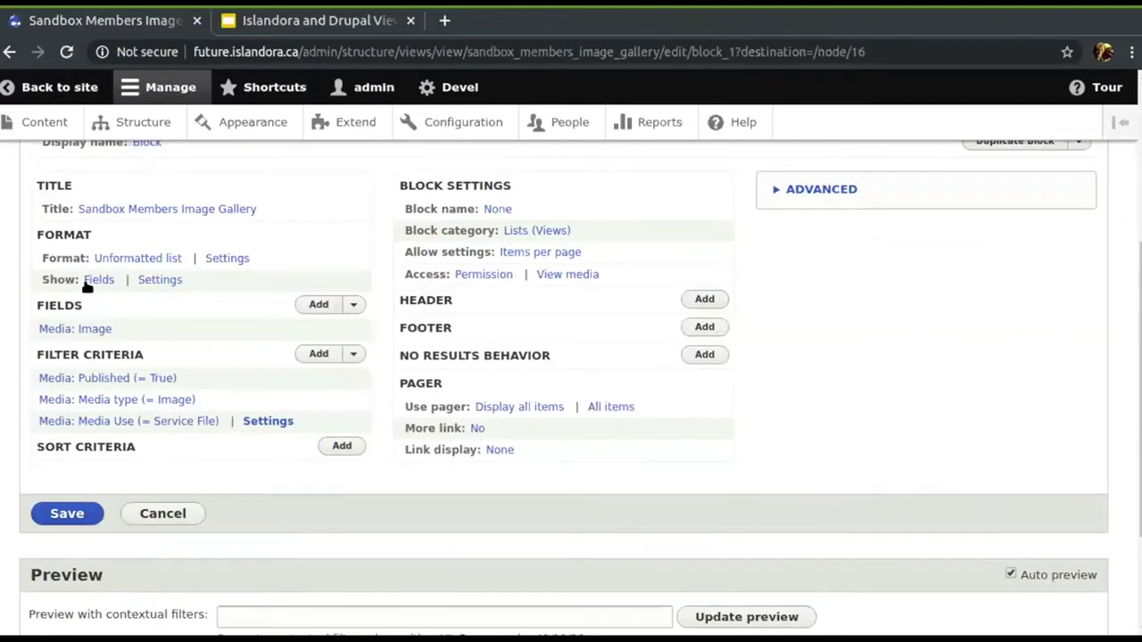
{"action": "scroll", "coordinate": [208, 416], "scroll_direction": "down", "scroll_amount": 2}
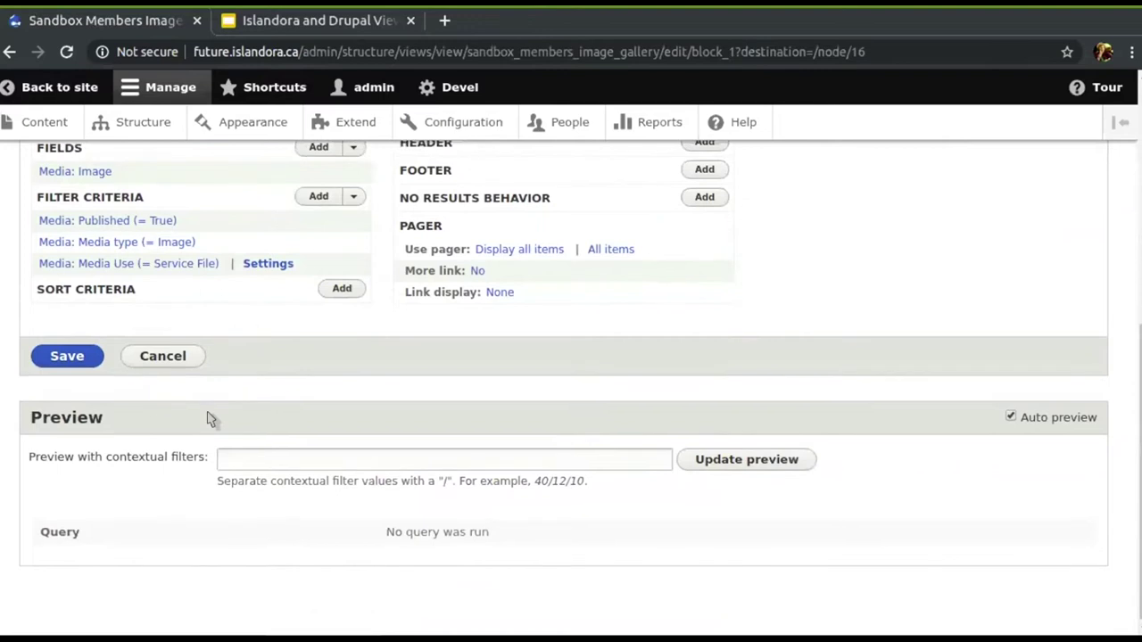
{"action": "scroll", "coordinate": [183, 330], "scroll_direction": "up", "scroll_amount": 2}
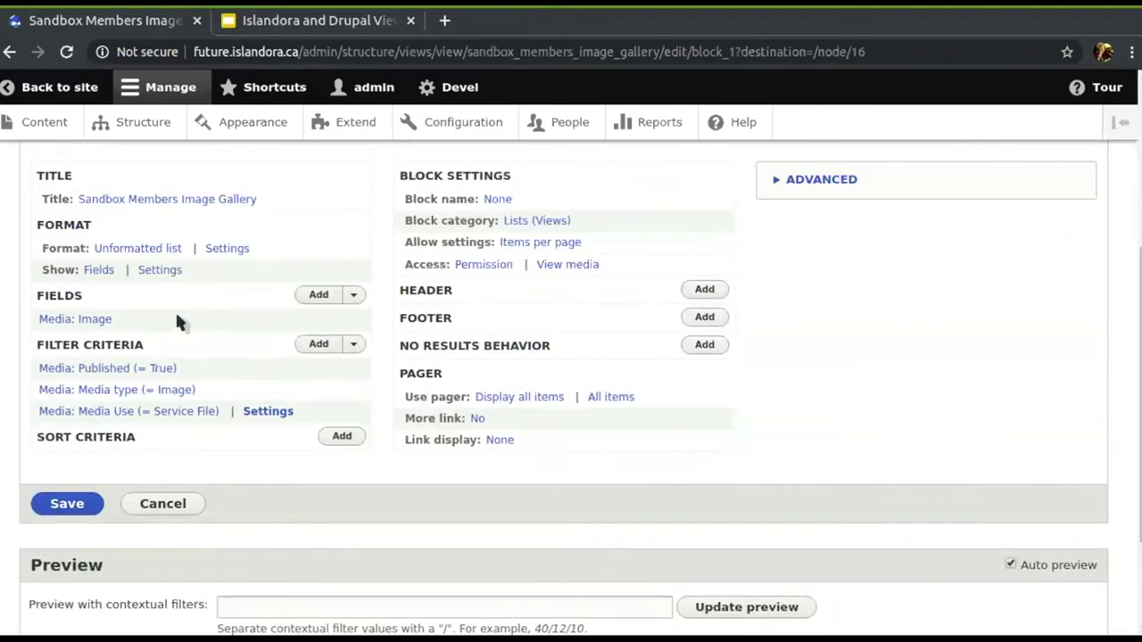
Step: Set the gallery view's display format to Grid, accept the style options with 4 columns and save the view
{"action": "left_click", "coordinate": [139, 251]}
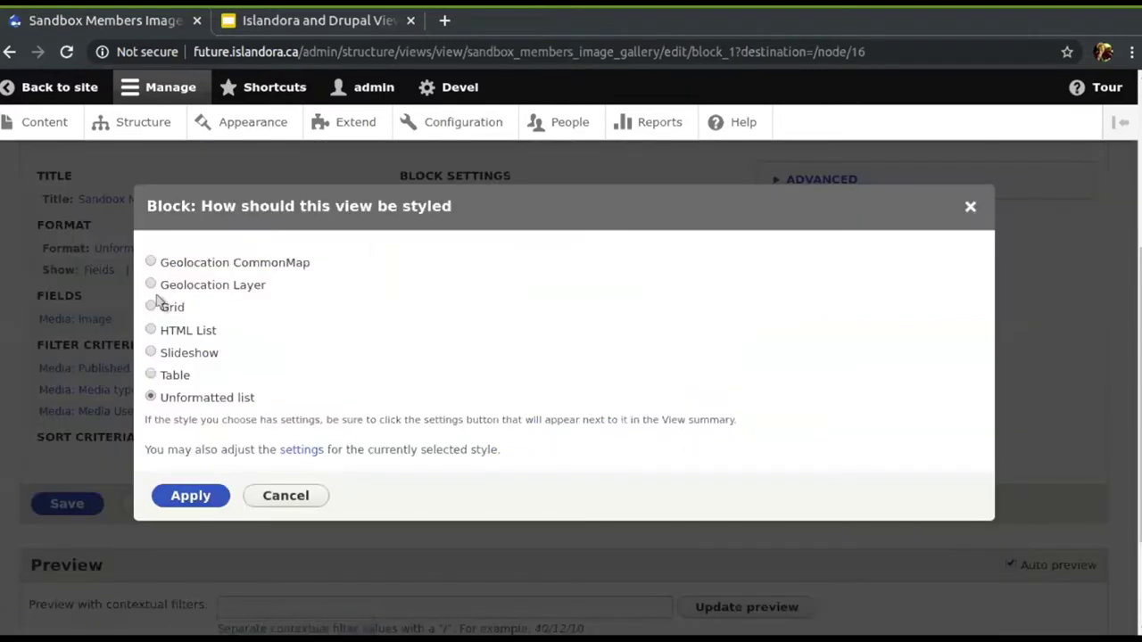
{"action": "left_click", "coordinate": [151, 307]}
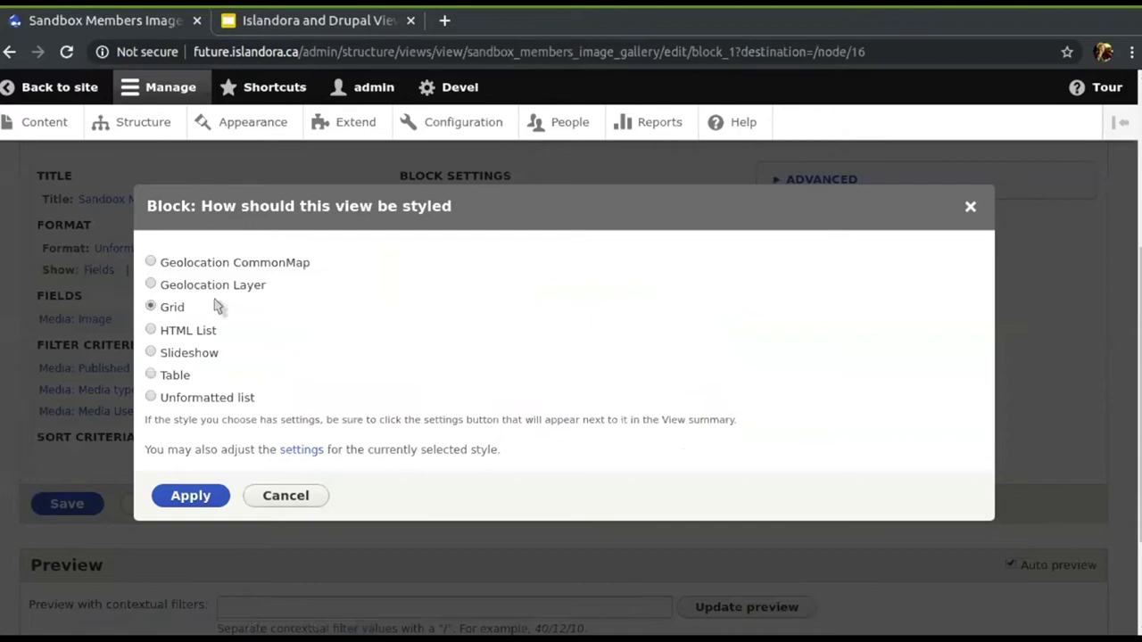
{"action": "left_click", "coordinate": [198, 491]}
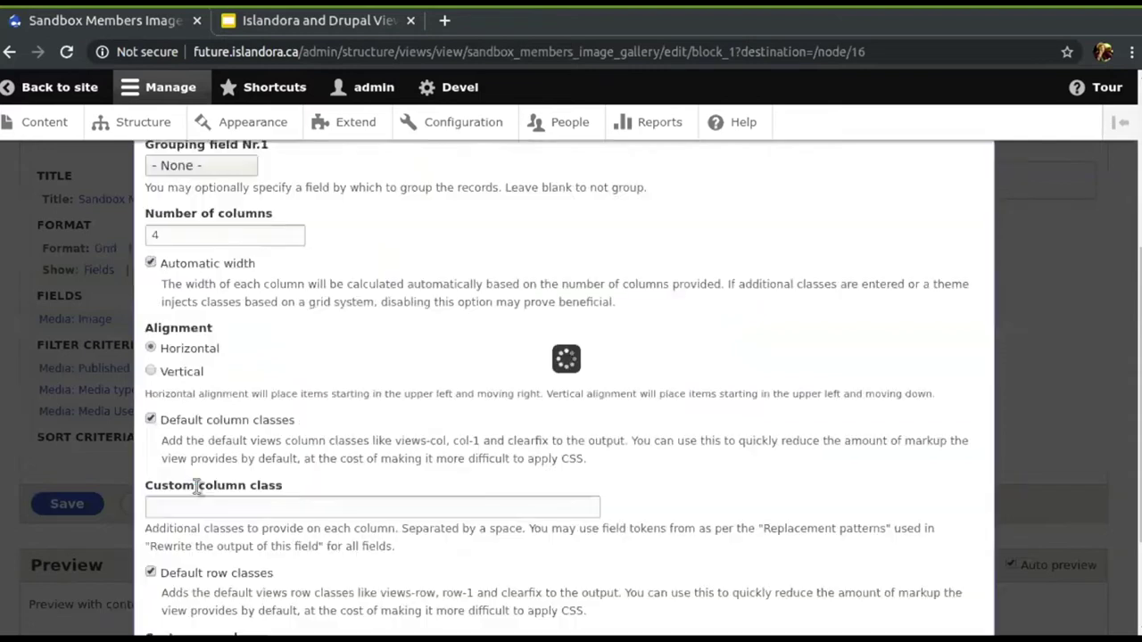
{"action": "left_click", "coordinate": [202, 565]}
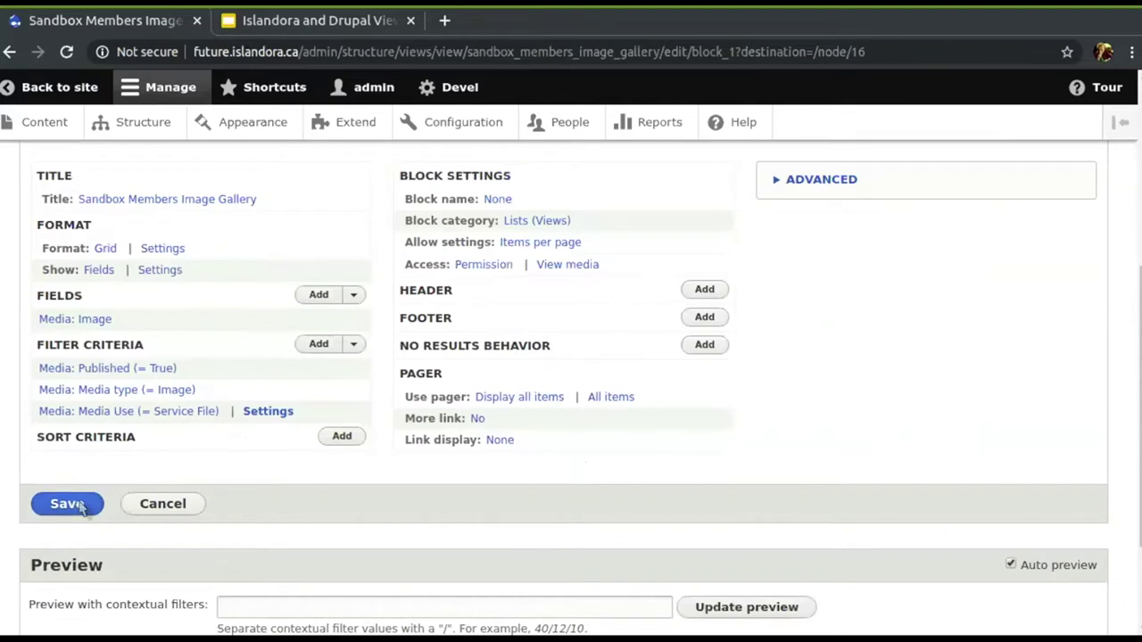
{"action": "left_click", "coordinate": [69, 504]}
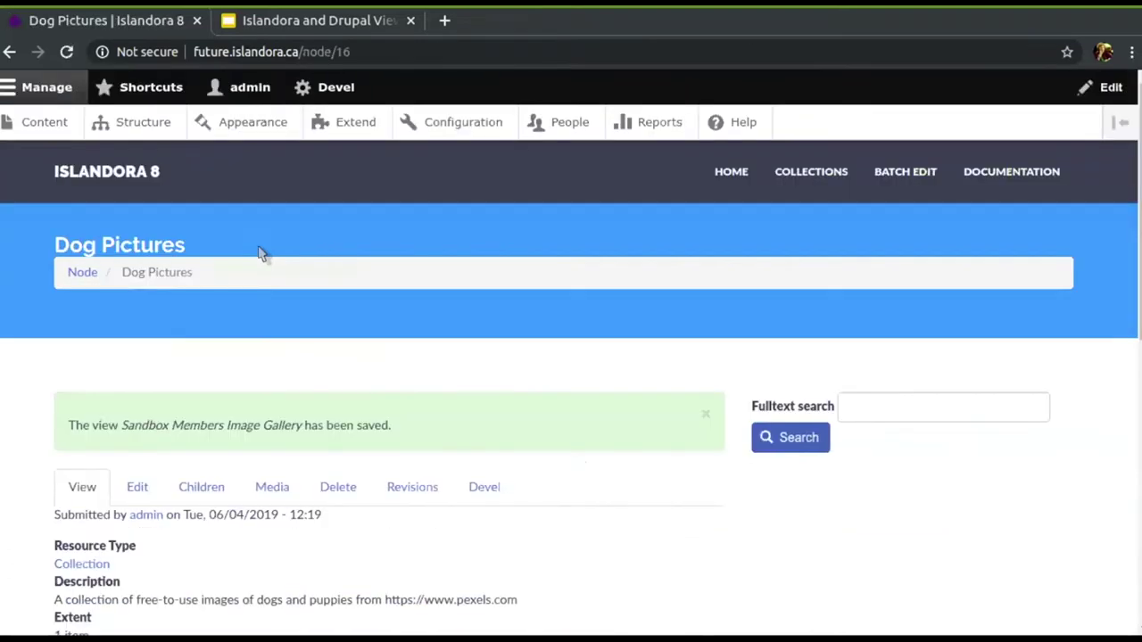
Step: Switch to the Google Slides presentation, present it from the current slide and advance to the next slide
{"action": "key", "text": "ctrl+Tab"}
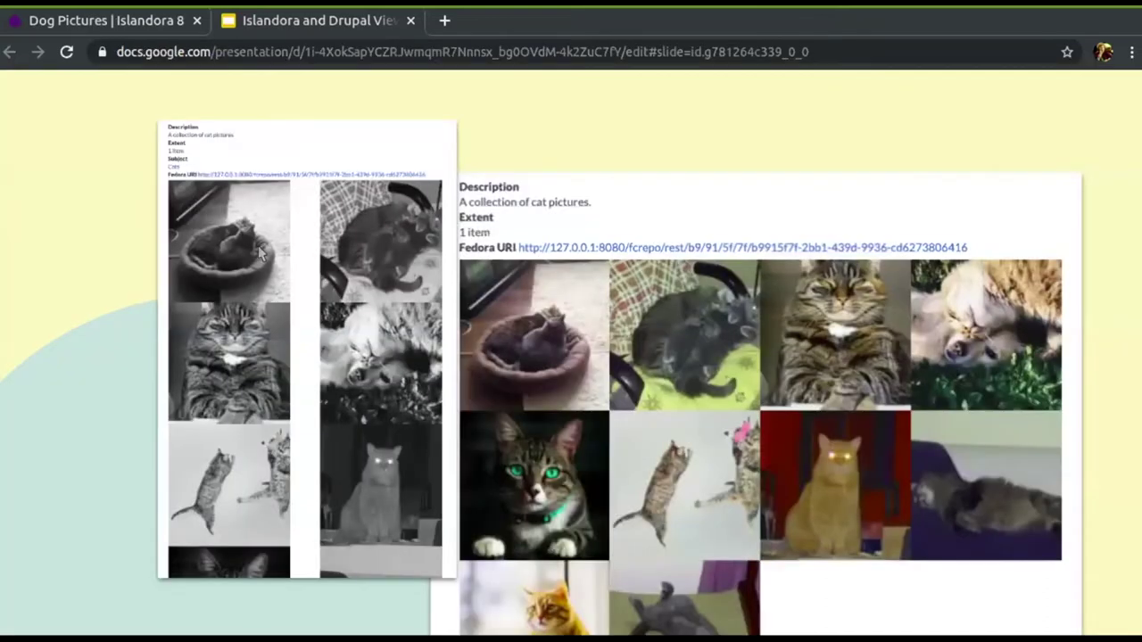
{"action": "key", "text": "ctrl+F5"}
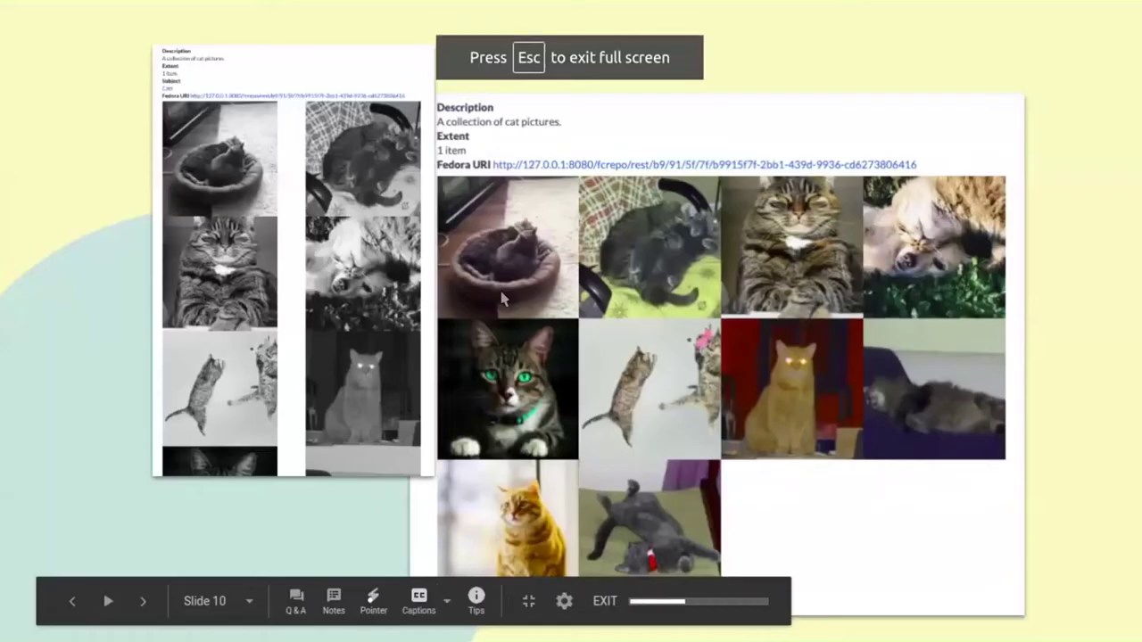
{"action": "key", "text": "Right"}
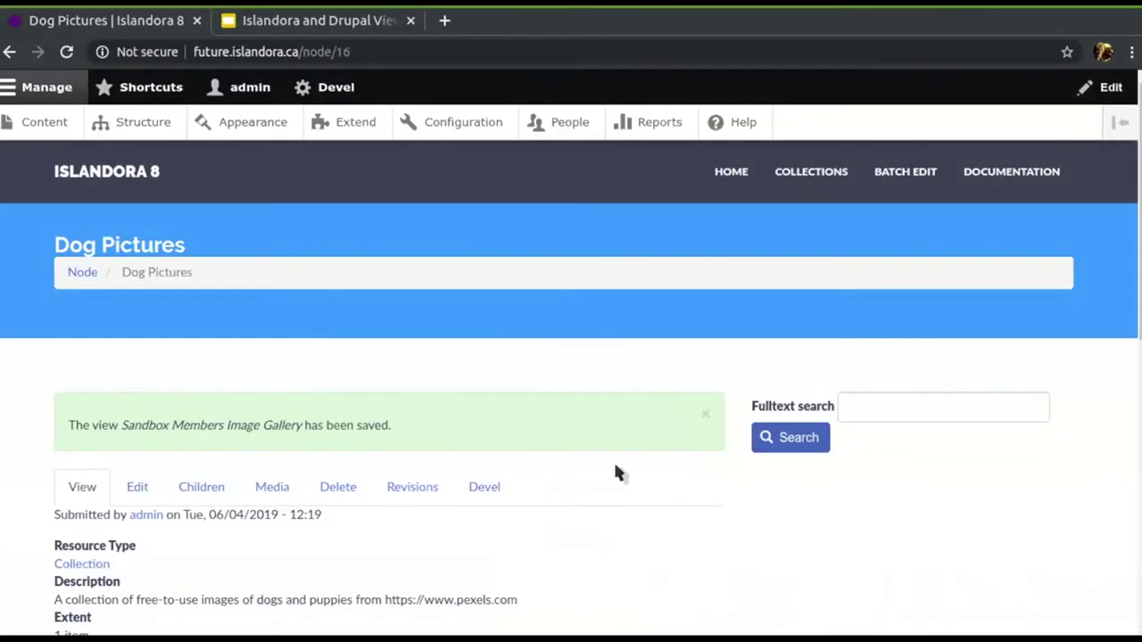
Step: Check the image grid on the Dog Pictures page and look through the collection's list of children
{"action": "scroll", "coordinate": [615, 472], "scroll_direction": "down", "scroll_amount": 5}
{"action": "scroll", "coordinate": [614, 472], "scroll_direction": "down", "scroll_amount": 7}
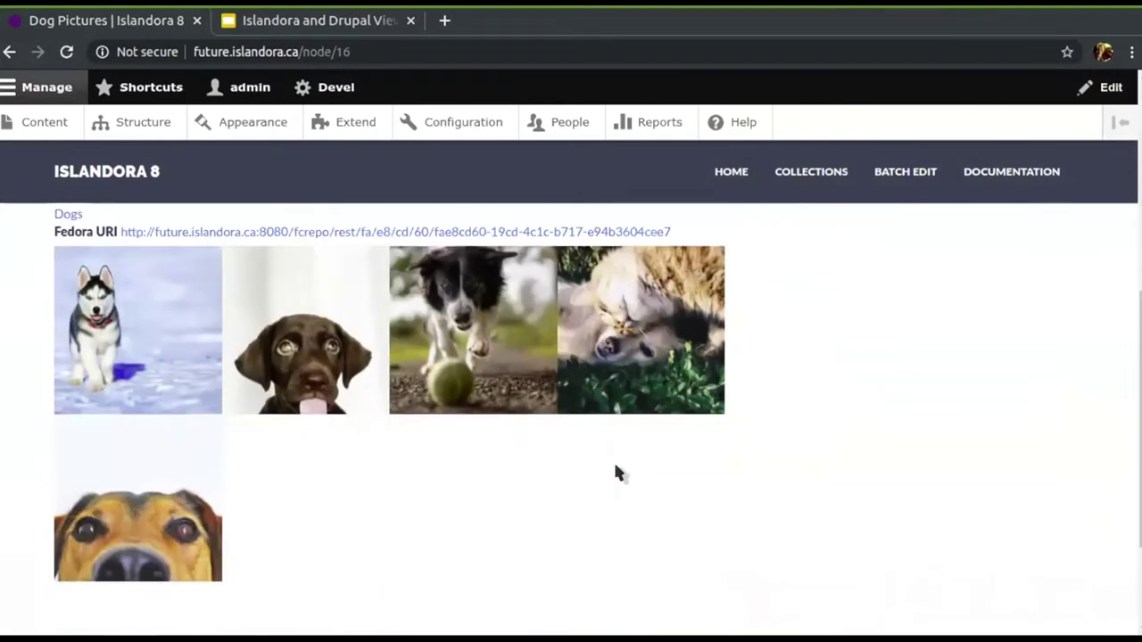
{"action": "scroll", "coordinate": [615, 472], "scroll_direction": "up", "scroll_amount": 9}
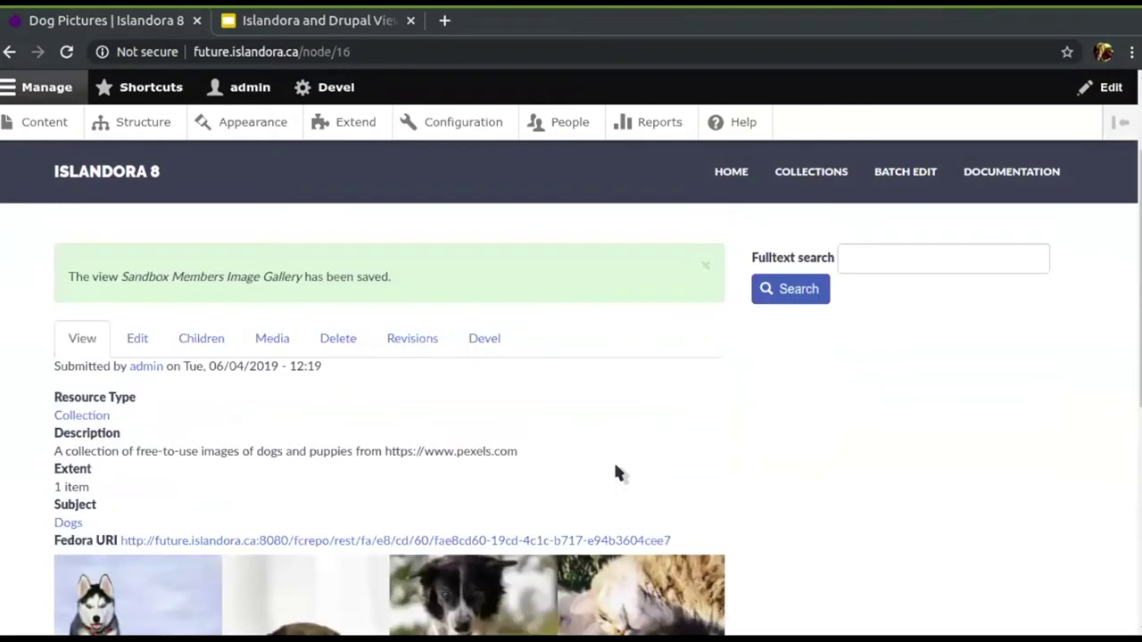
{"action": "left_click", "coordinate": [201, 337]}
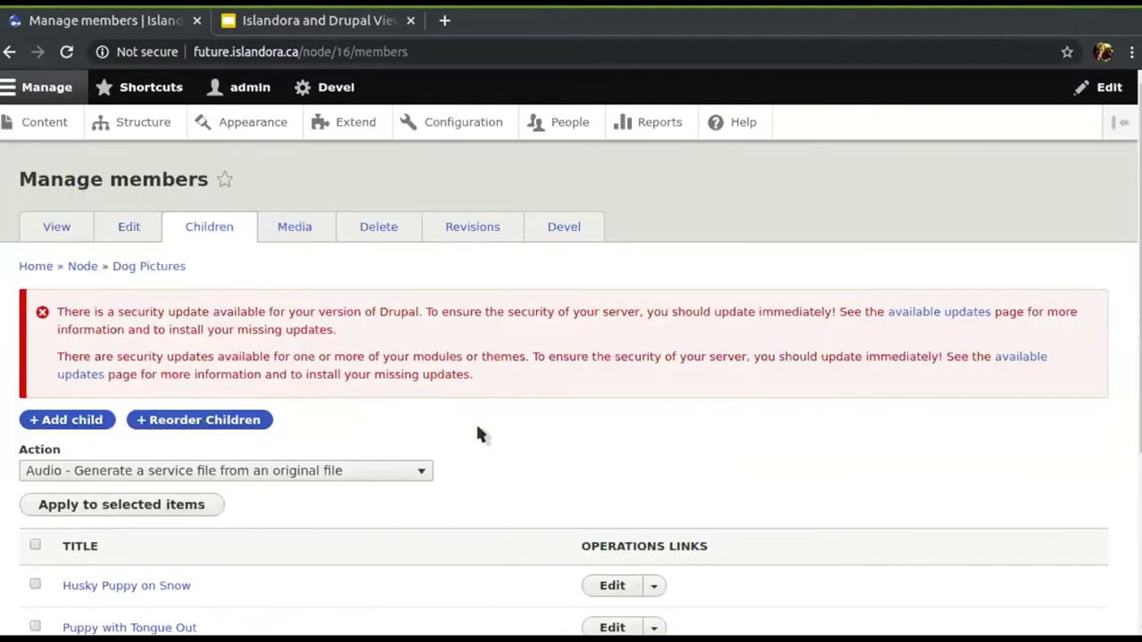
{"action": "scroll", "coordinate": [478, 430], "scroll_direction": "down", "scroll_amount": 3}
{"action": "scroll", "coordinate": [478, 430], "scroll_direction": "up", "scroll_amount": 1}
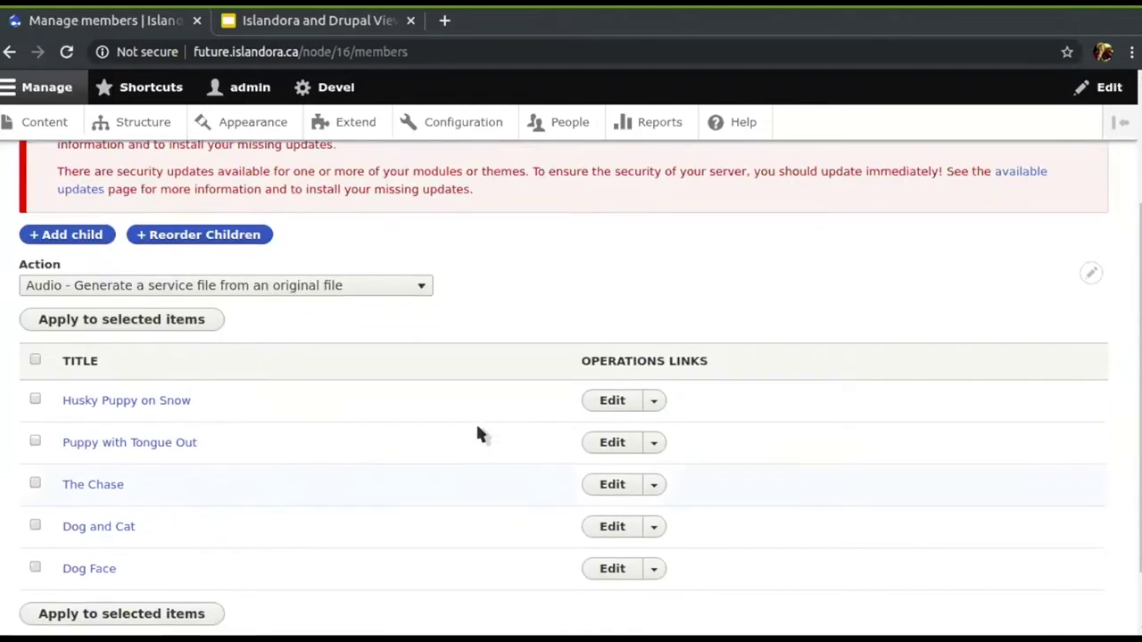
Step: Look through the bulk actions available for the Dog Pictures collection's children, keeping the current selection
{"action": "scroll", "coordinate": [478, 430], "scroll_direction": "down", "scroll_amount": 1}
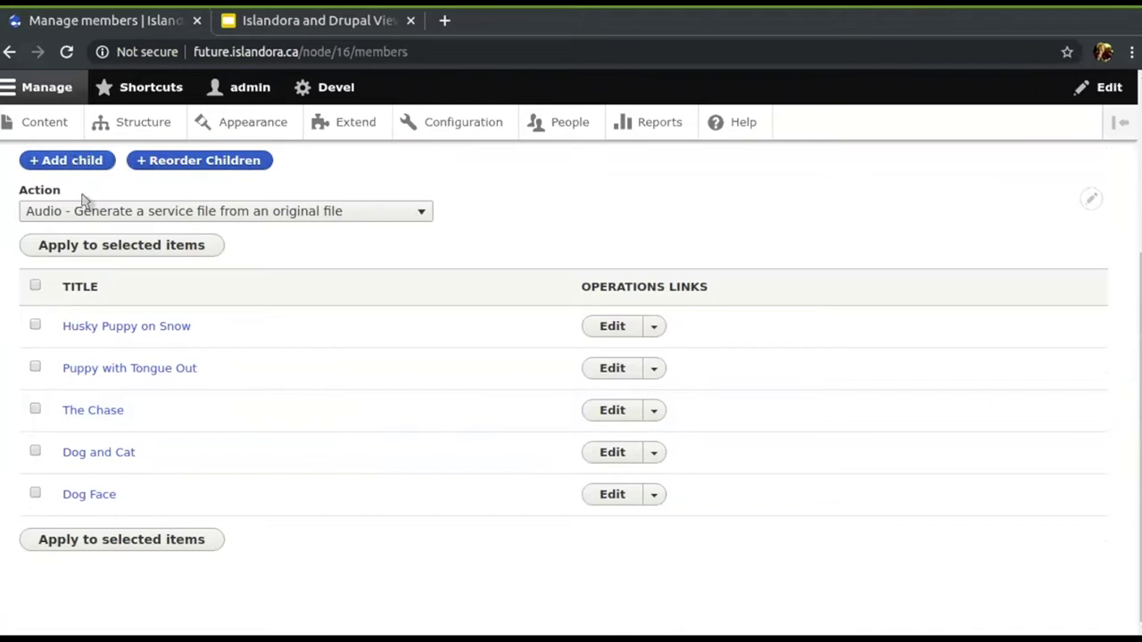
{"action": "left_click", "coordinate": [140, 216]}
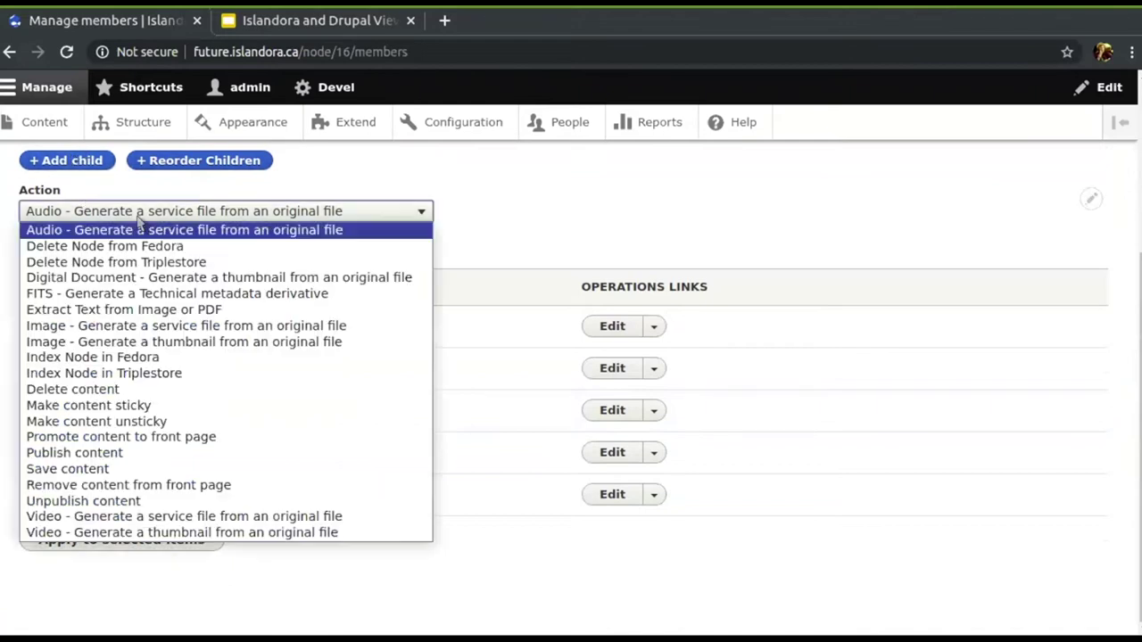
{"action": "left_click", "coordinate": [370, 214]}
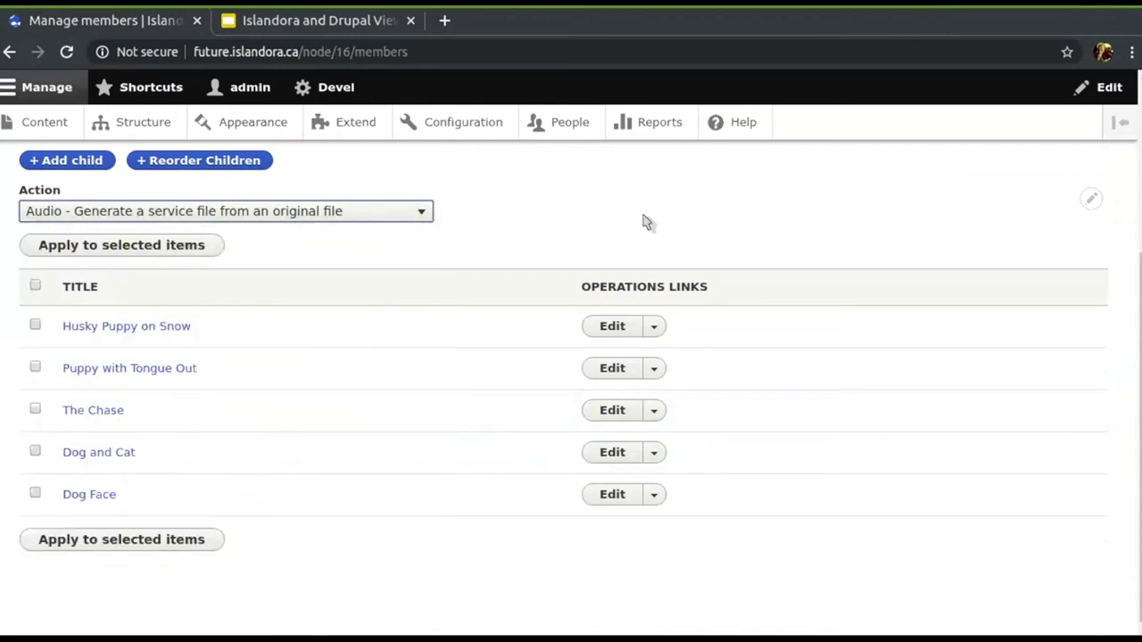
Step: Open the Manage members view for editing from the children list and expand its advanced settings
{"action": "left_click", "coordinate": [1087, 200]}
{"action": "left_click", "coordinate": [1079, 228]}
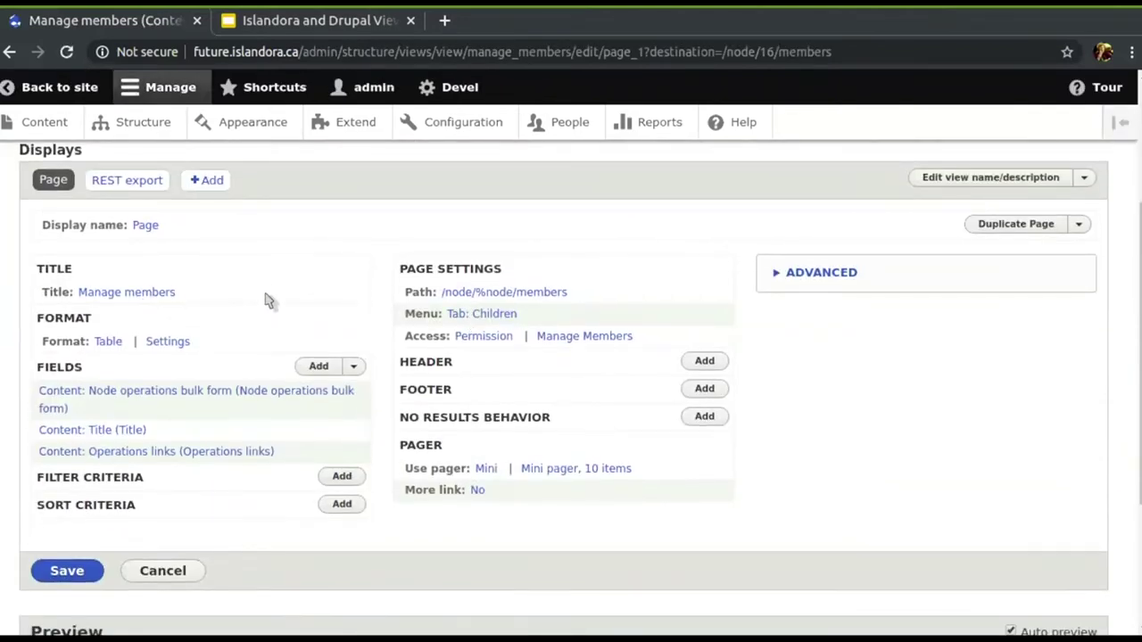
{"action": "scroll", "coordinate": [268, 302], "scroll_direction": "down", "scroll_amount": 1}
{"action": "scroll", "coordinate": [267, 301], "scroll_direction": "down", "scroll_amount": 1}
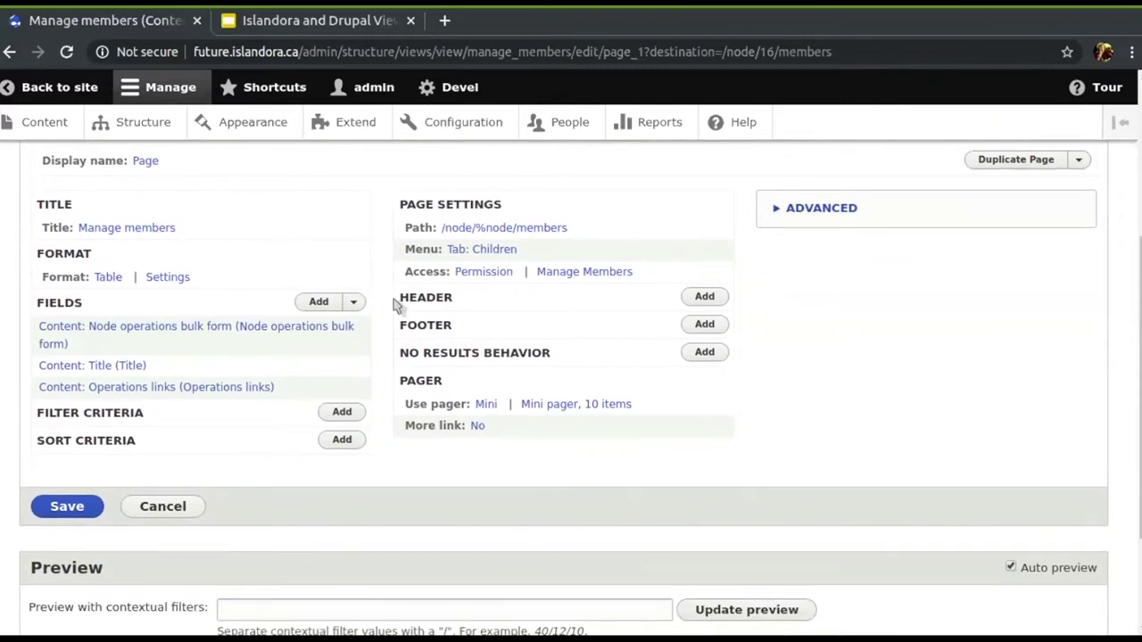
{"action": "left_click", "coordinate": [848, 208]}
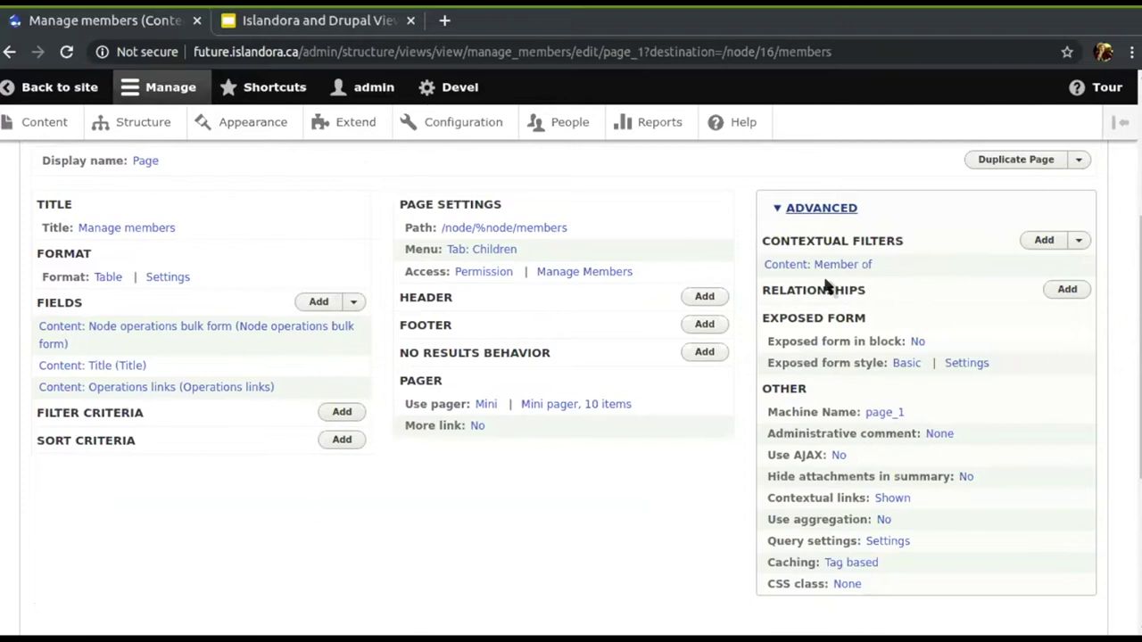
Step: Preview the Manage members view with the contextual filter value 20 and look through the listed child items
{"action": "scroll", "coordinate": [184, 490], "scroll_direction": "down", "scroll_amount": 1}
{"action": "scroll", "coordinate": [183, 490], "scroll_direction": "down", "scroll_amount": 3}
{"action": "scroll", "coordinate": [184, 485], "scroll_direction": "up", "scroll_amount": 4}
{"action": "scroll", "coordinate": [184, 485], "scroll_direction": "down", "scroll_amount": 4}
{"action": "left_click", "coordinate": [248, 452]}
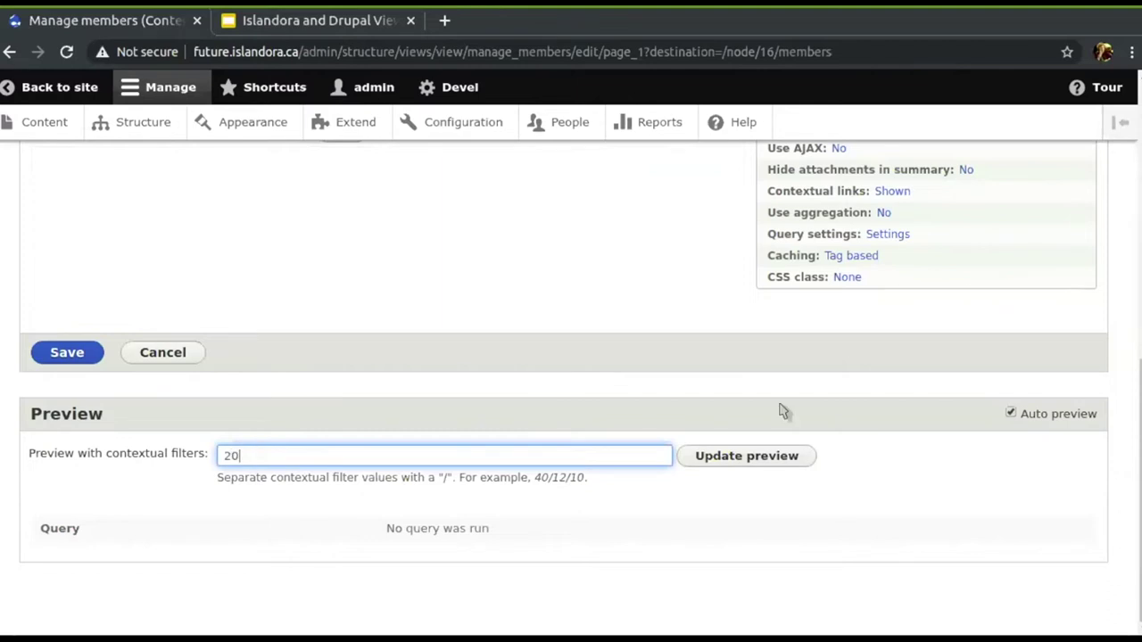
{"action": "left_click", "coordinate": [747, 457]}
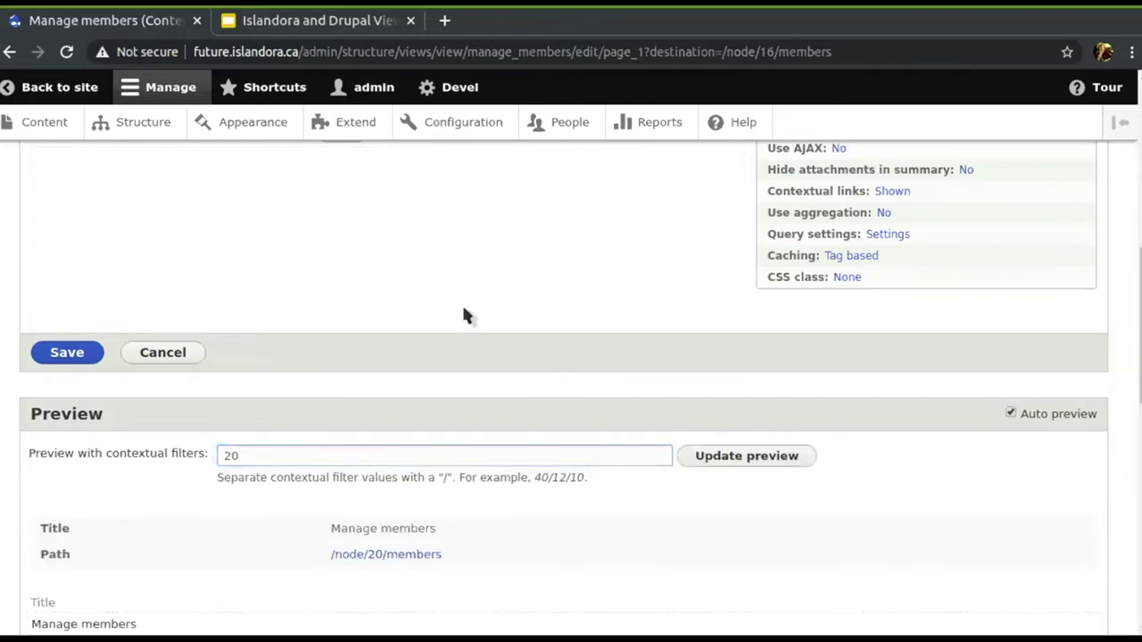
{"action": "scroll", "coordinate": [463, 311], "scroll_direction": "down", "scroll_amount": 9}
{"action": "scroll", "coordinate": [463, 310], "scroll_direction": "up", "scroll_amount": 2}
{"action": "scroll", "coordinate": [463, 310], "scroll_direction": "up", "scroll_amount": 2}
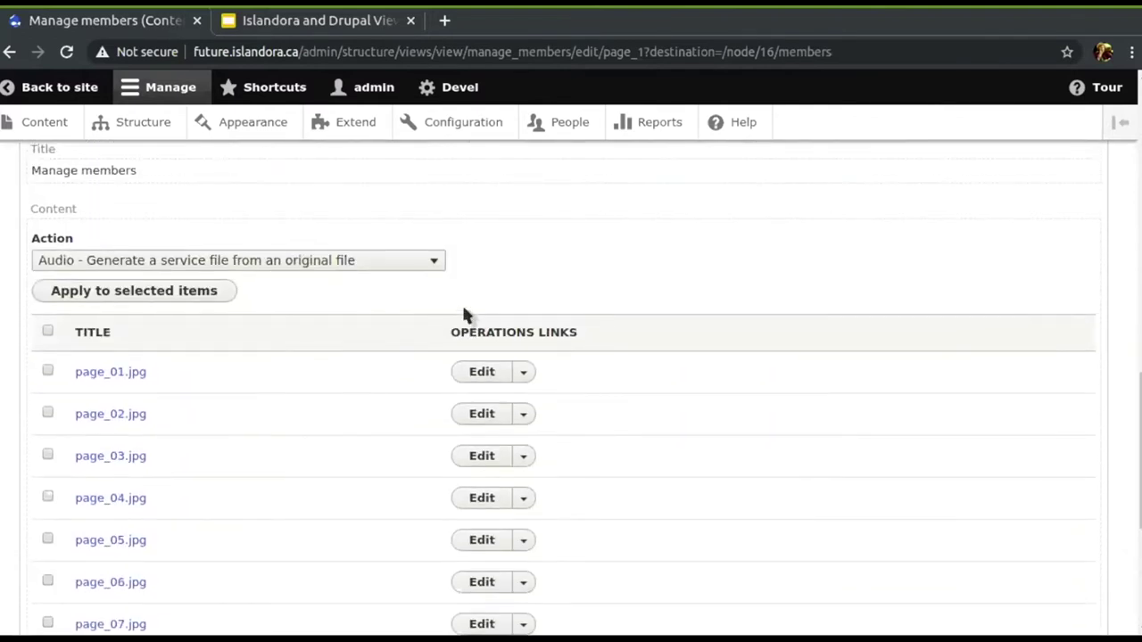
Step: Compare the view's configured fields with the bulk form, title and operations columns in the preview
{"action": "scroll", "coordinate": [463, 314], "scroll_direction": "up", "scroll_amount": 10}
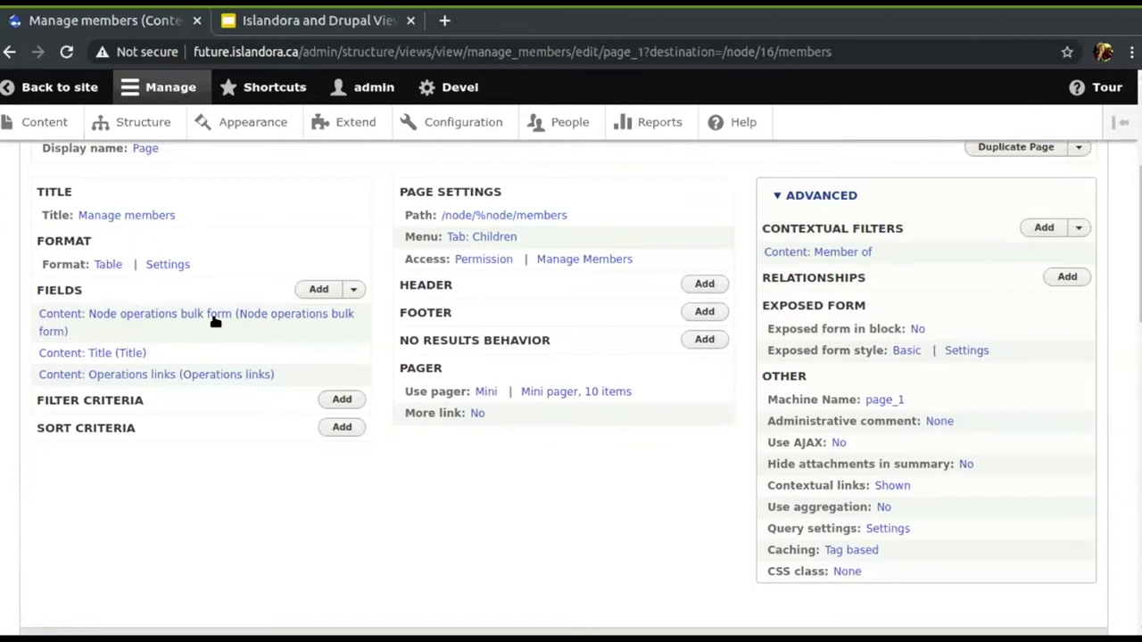
{"action": "scroll", "coordinate": [203, 422], "scroll_direction": "down", "scroll_amount": 1}
{"action": "scroll", "coordinate": [203, 422], "scroll_direction": "down", "scroll_amount": 8}
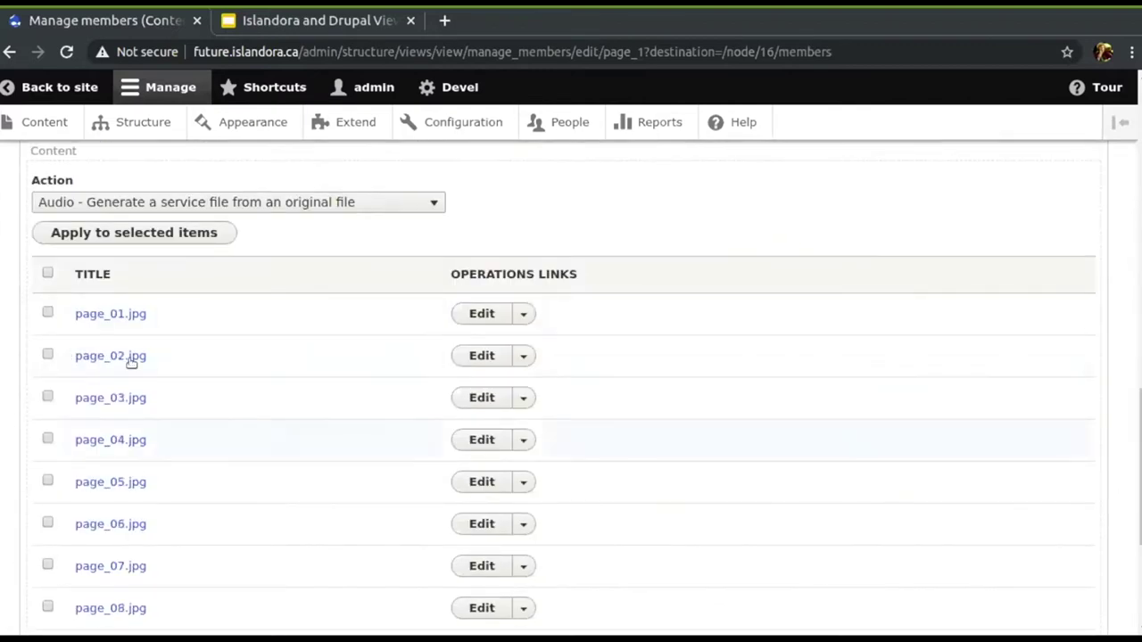
{"action": "scroll", "coordinate": [128, 418], "scroll_direction": "up", "scroll_amount": 1}
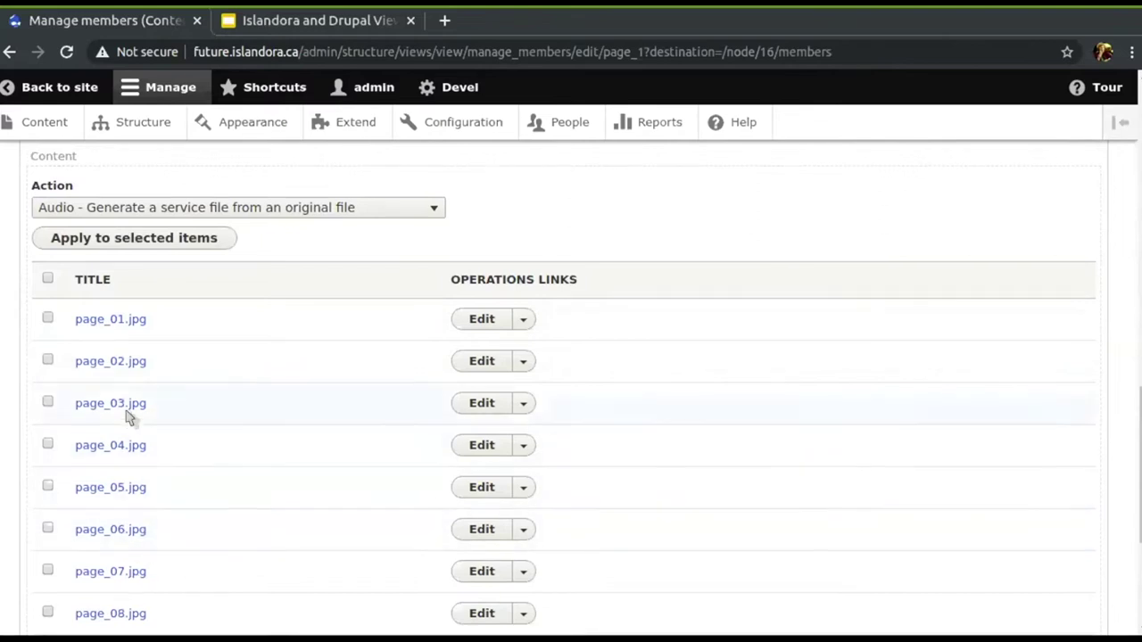
{"action": "scroll", "coordinate": [128, 418], "scroll_direction": "up", "scroll_amount": 7}
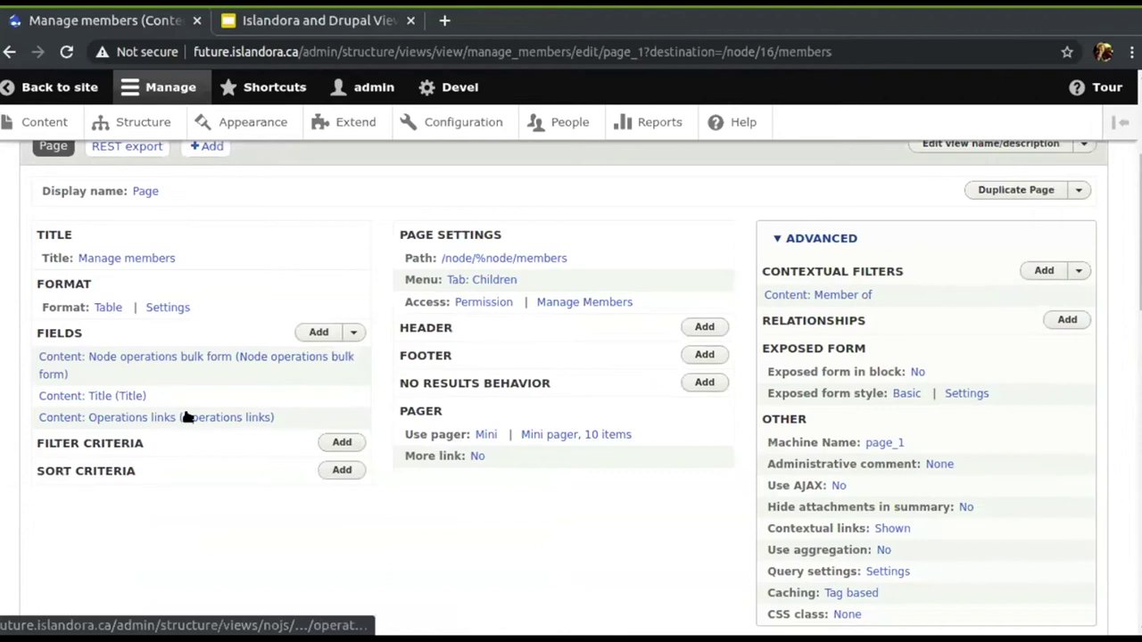
{"action": "scroll", "coordinate": [181, 416], "scroll_direction": "down", "scroll_amount": 8}
{"action": "scroll", "coordinate": [187, 418], "scroll_direction": "down", "scroll_amount": 4}
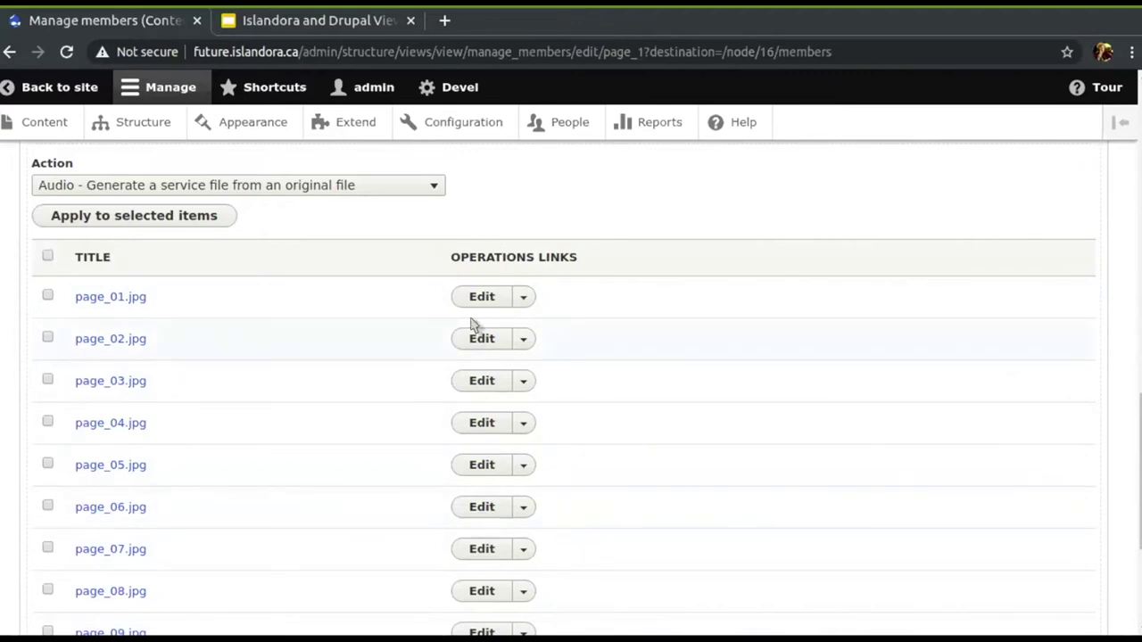
Step: Look over the site-wide Content administration listing and return to editing the Manage members view
{"action": "left_click", "coordinate": [45, 127]}
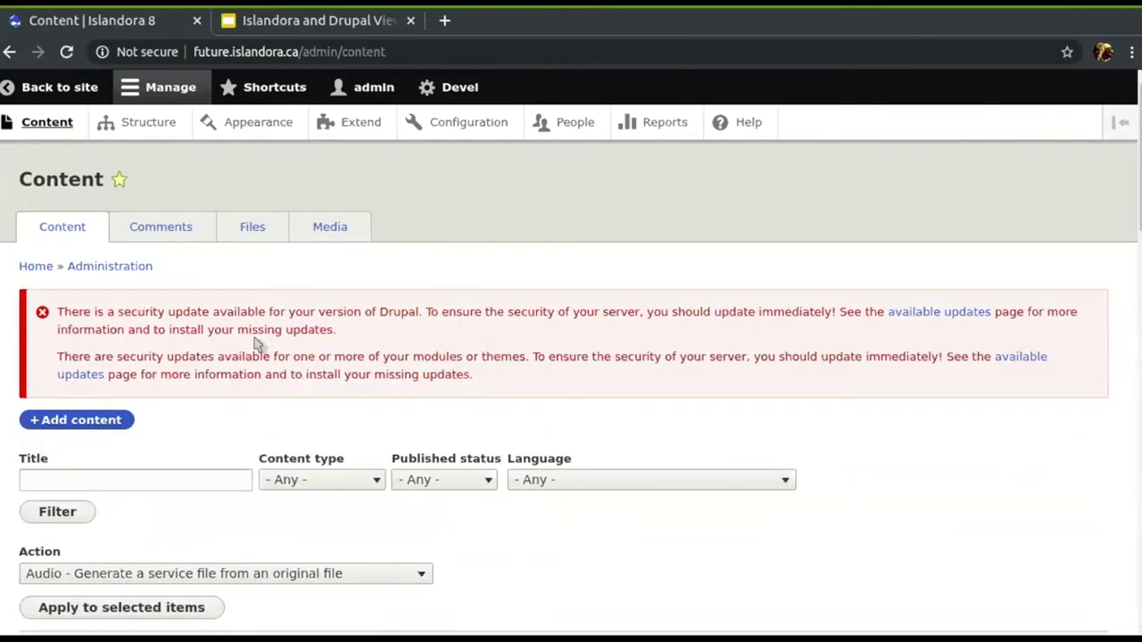
{"action": "scroll", "coordinate": [257, 344], "scroll_direction": "down", "scroll_amount": 5}
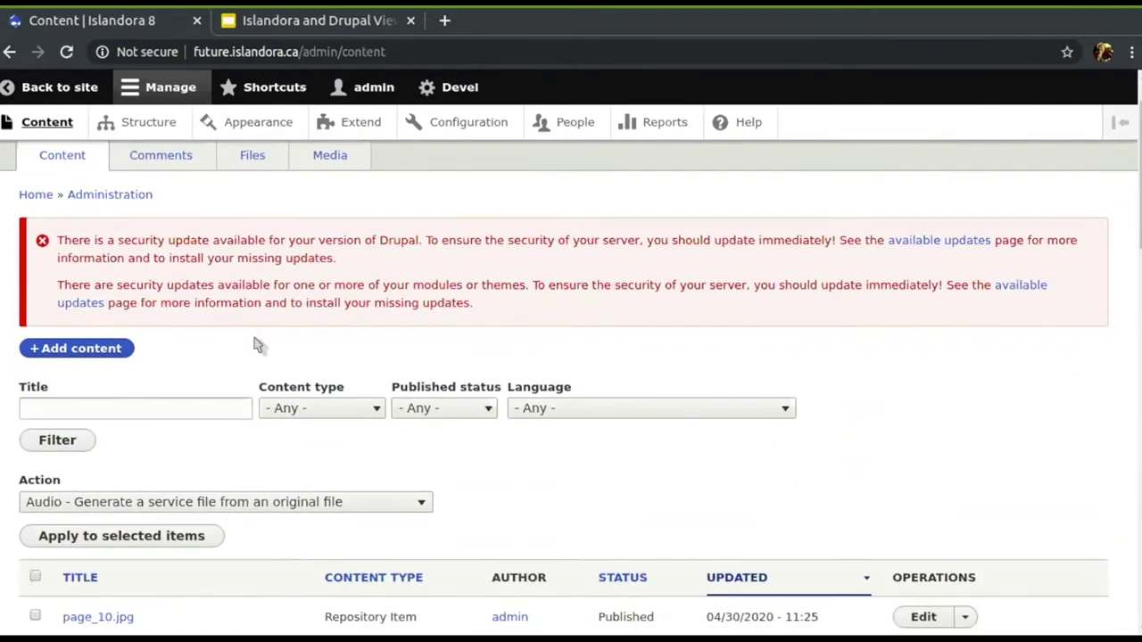
{"action": "scroll", "coordinate": [257, 344], "scroll_direction": "up", "scroll_amount": 5}
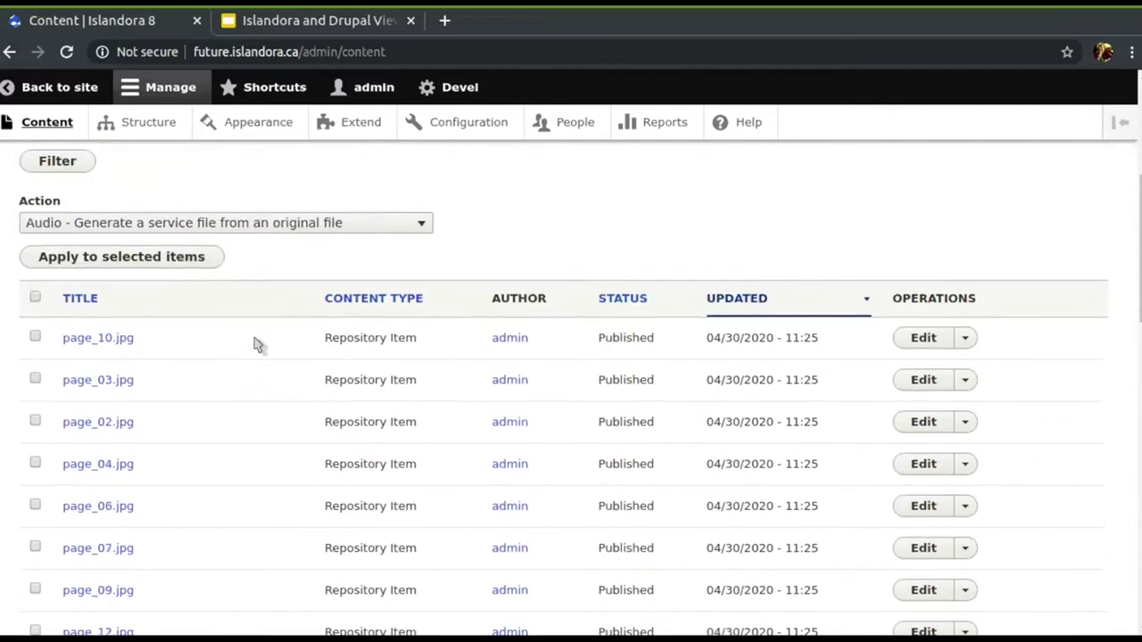
{"action": "left_click", "coordinate": [9, 51]}
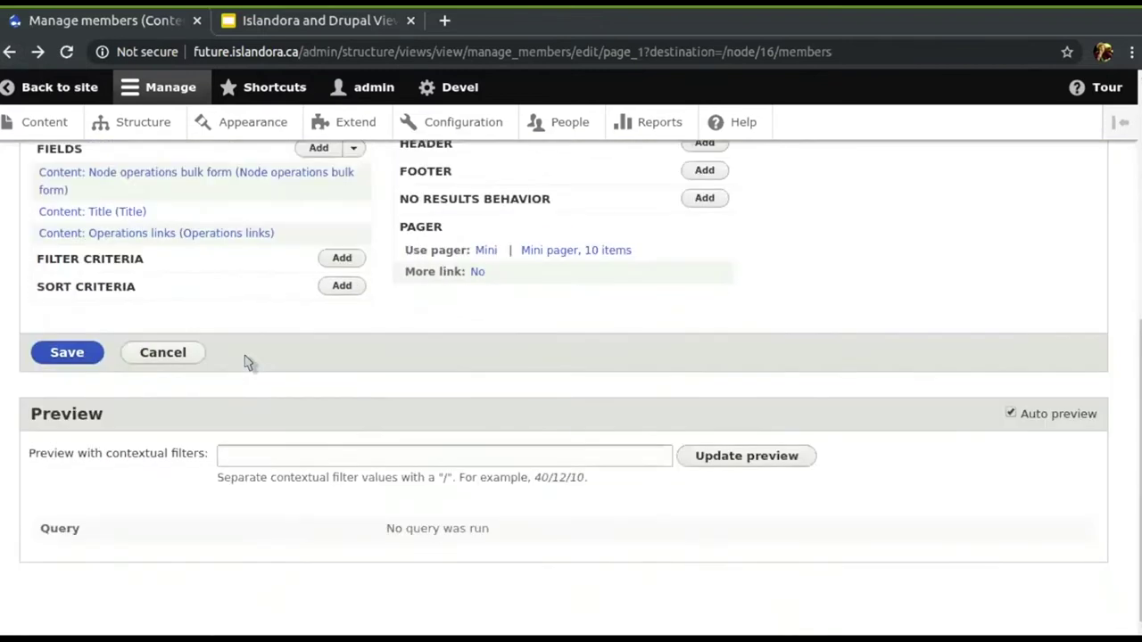
Step: Update the view preview again with contextual filter value 20 and examine the resulting table of children
{"action": "left_click", "coordinate": [245, 444]}
{"action": "type", "text": "20"}
{"action": "left_click", "coordinate": [746, 456]}
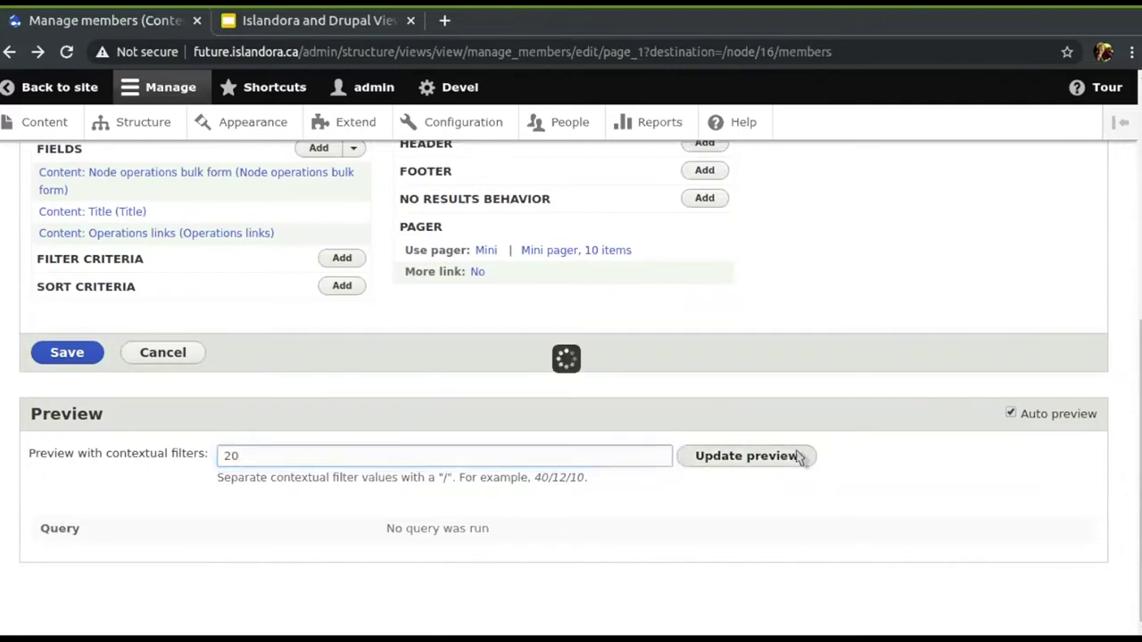
{"action": "scroll", "coordinate": [446, 339], "scroll_direction": "down", "scroll_amount": 3}
{"action": "scroll", "coordinate": [446, 337], "scroll_direction": "down", "scroll_amount": 8}
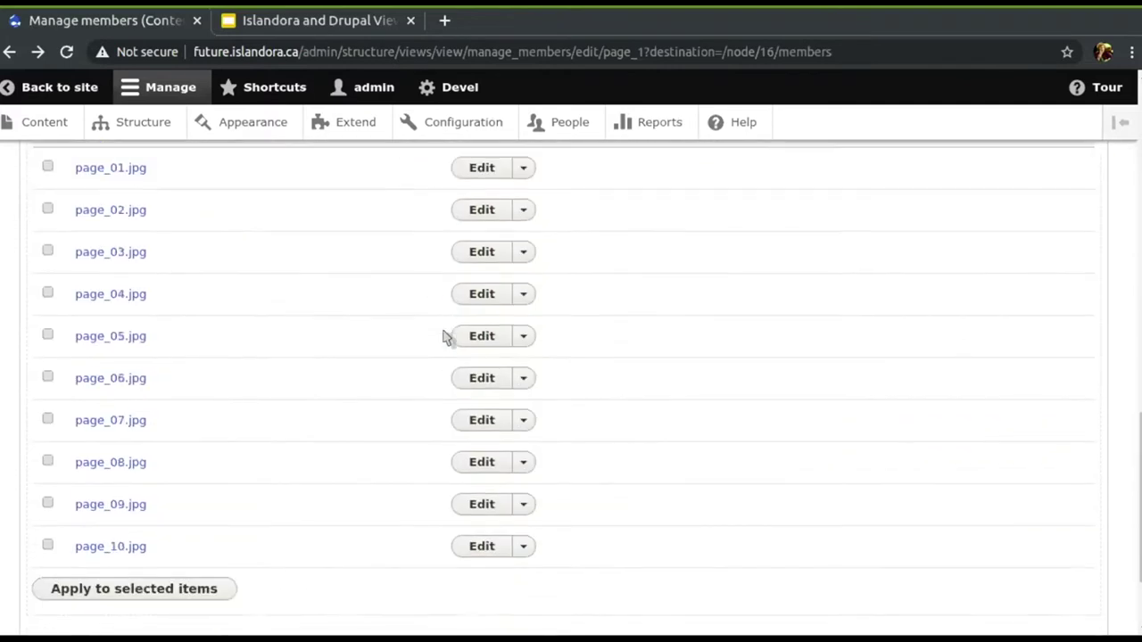
{"action": "scroll", "coordinate": [446, 337], "scroll_direction": "up", "scroll_amount": 6}
{"action": "scroll", "coordinate": [447, 337], "scroll_direction": "down", "scroll_amount": 6}
Step: Add the Content: Model field to all displays of the view, without a colon after its label
{"action": "scroll", "coordinate": [447, 338], "scroll_direction": "up", "scroll_amount": 12}
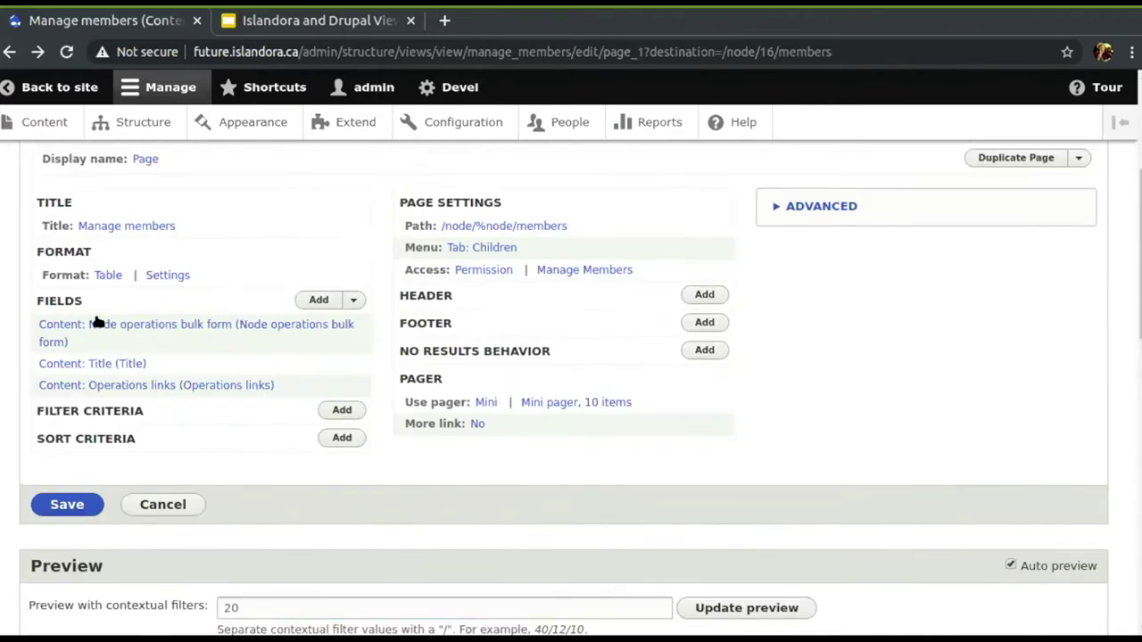
{"action": "left_click", "coordinate": [317, 300]}
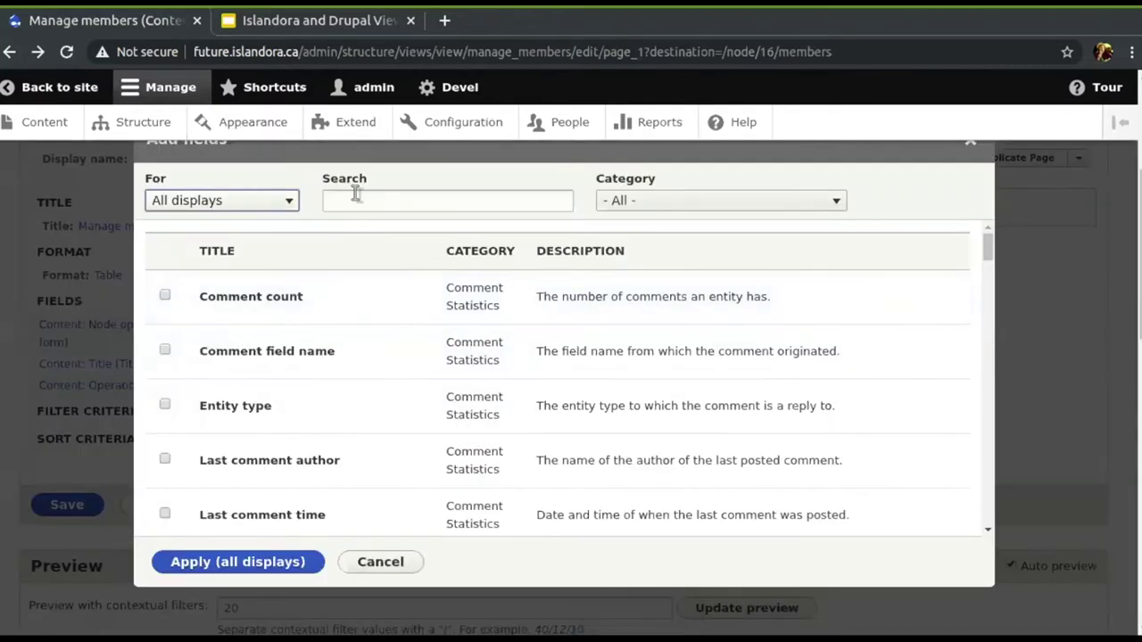
{"action": "left_click", "coordinate": [356, 197]}
{"action": "type", "text": "model"}
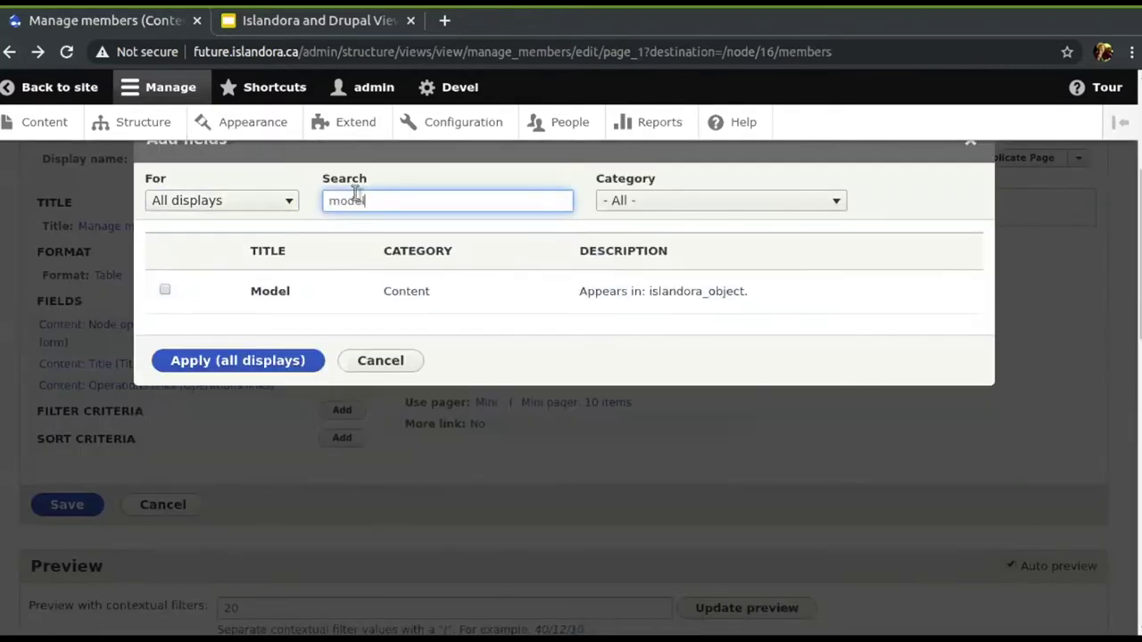
{"action": "left_click", "coordinate": [164, 290]}
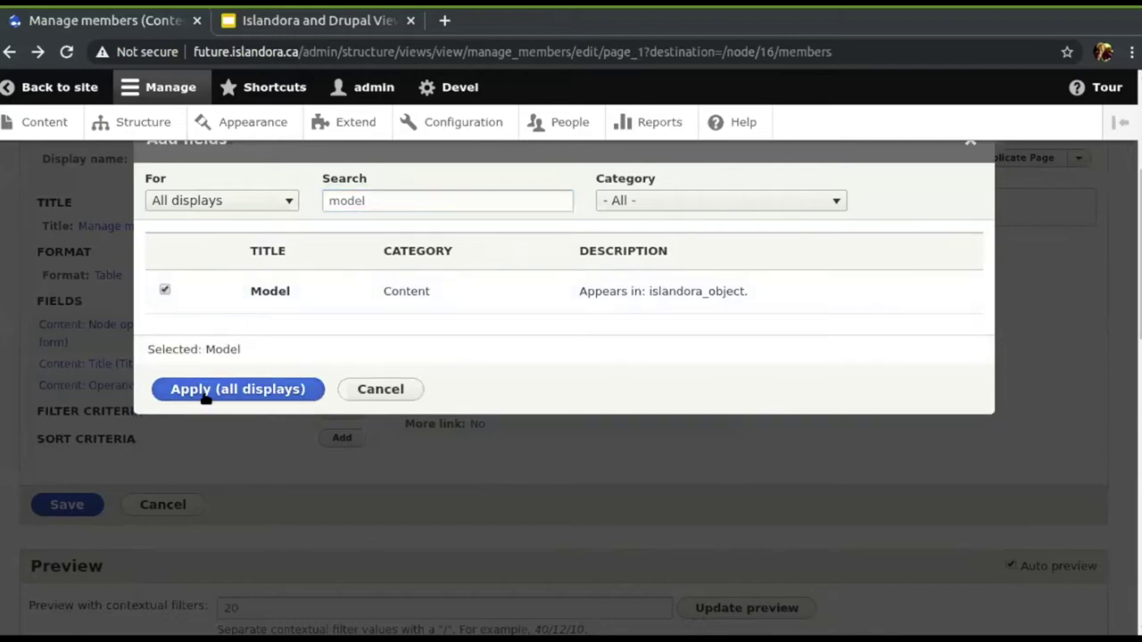
{"action": "left_click", "coordinate": [204, 390]}
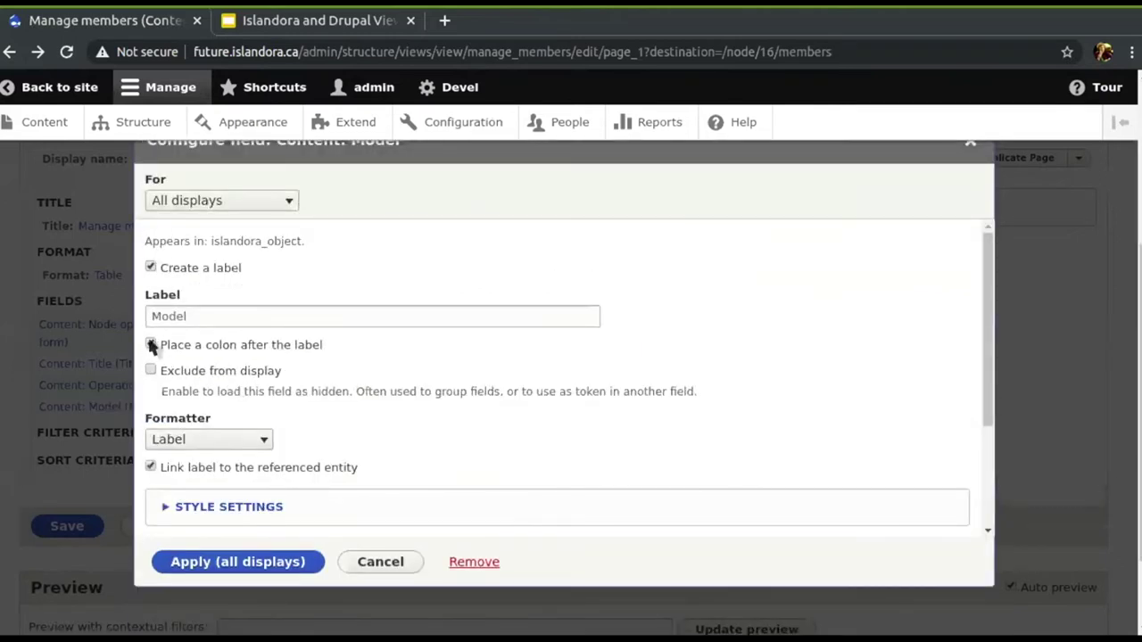
{"action": "left_click", "coordinate": [152, 346]}
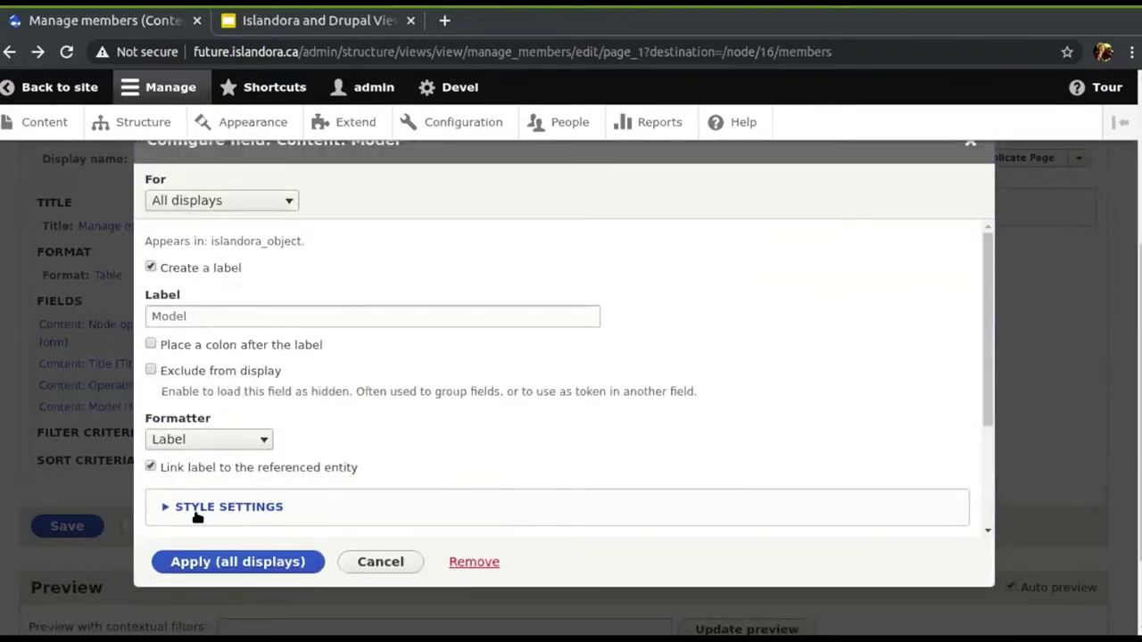
{"action": "left_click", "coordinate": [195, 564]}
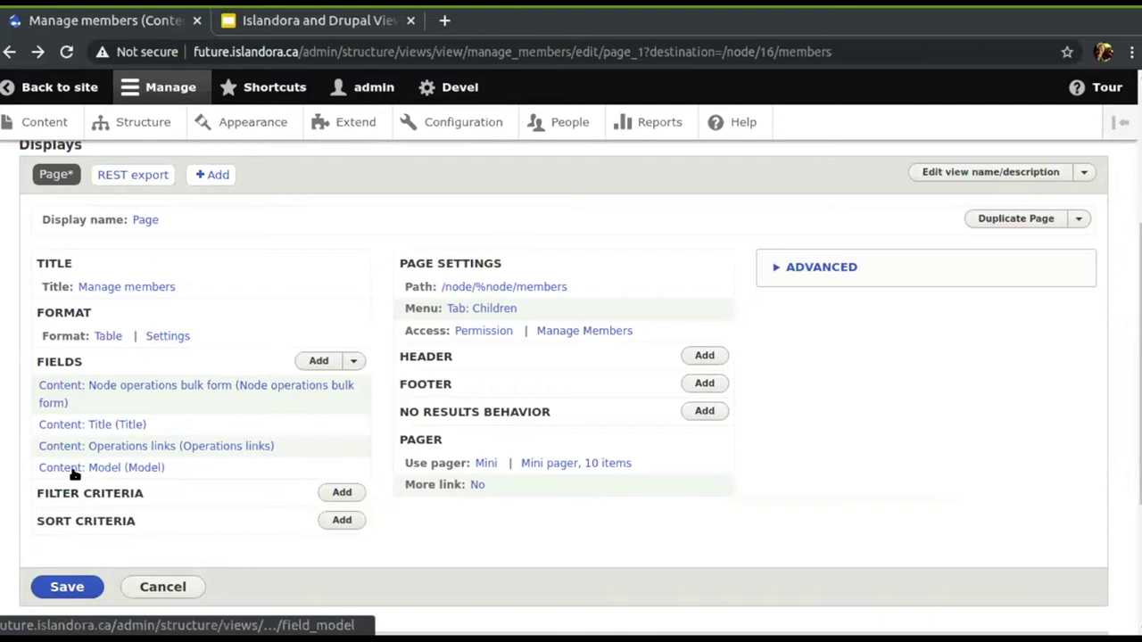
Step: Refresh the preview with contextual filter value 20 and check the Model column in the children table
{"action": "scroll", "coordinate": [408, 416], "scroll_direction": "down", "scroll_amount": 3}
{"action": "left_click", "coordinate": [389, 448]}
{"action": "left_click", "coordinate": [717, 460]}
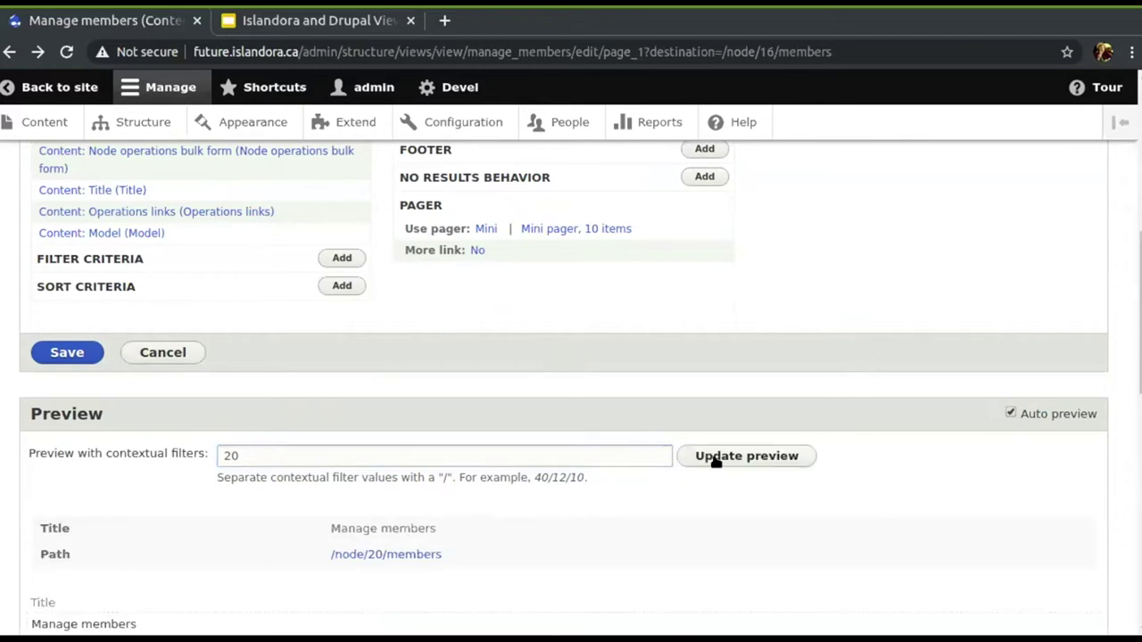
{"action": "scroll", "coordinate": [716, 462], "scroll_direction": "down", "scroll_amount": 5}
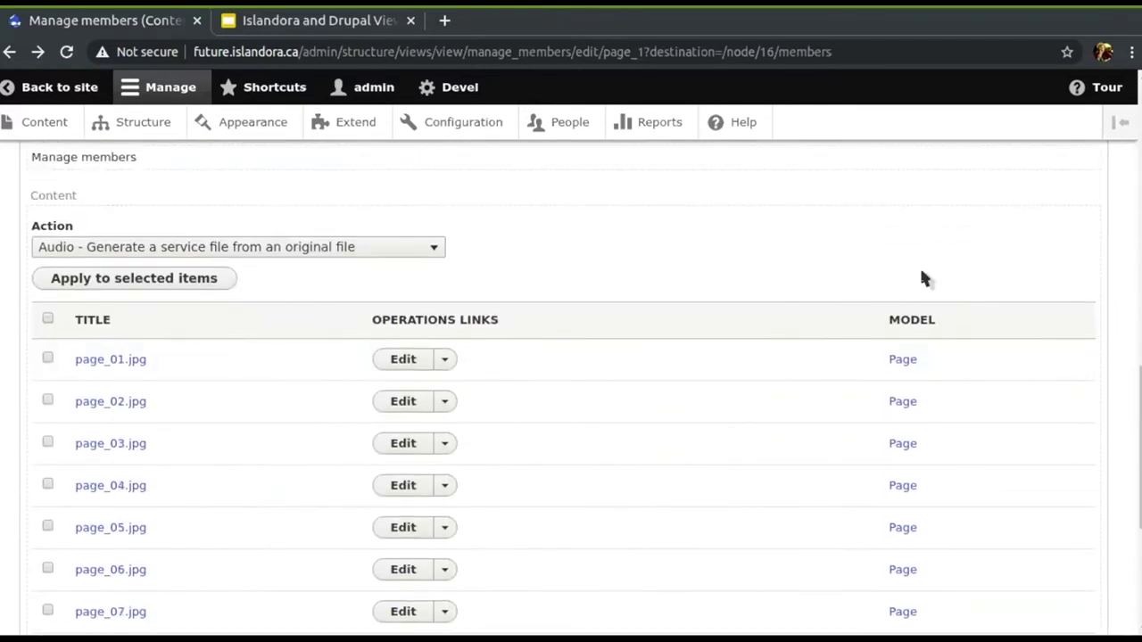
{"action": "scroll", "coordinate": [722, 380], "scroll_direction": "down", "scroll_amount": 3}
{"action": "scroll", "coordinate": [724, 381], "scroll_direction": "up", "scroll_amount": 2}
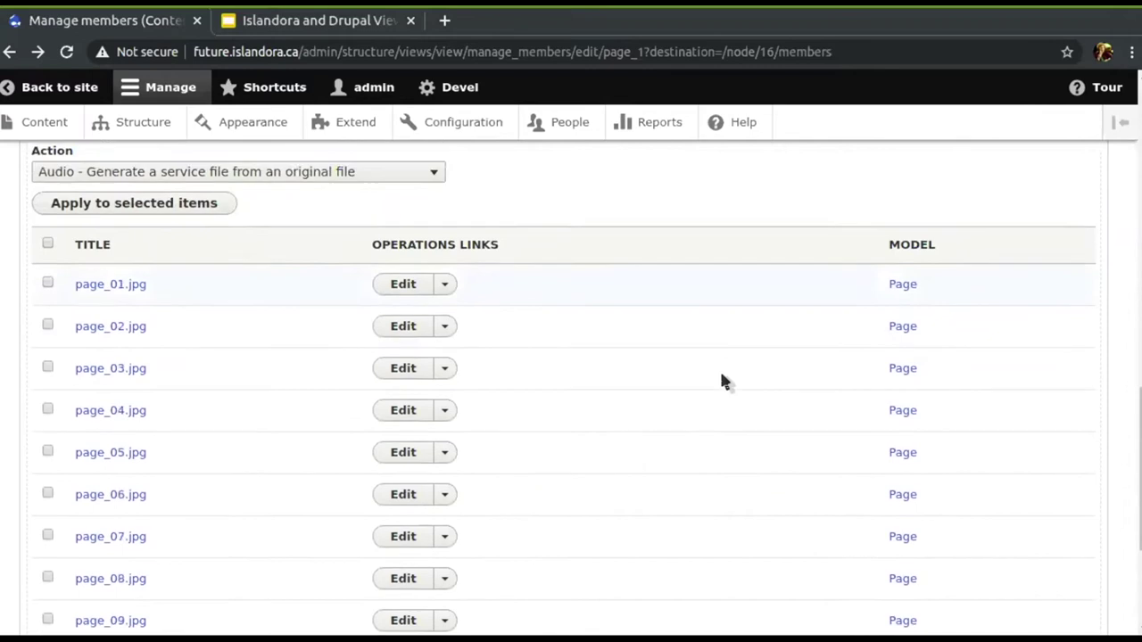
{"action": "scroll", "coordinate": [723, 381], "scroll_direction": "up", "scroll_amount": 1}
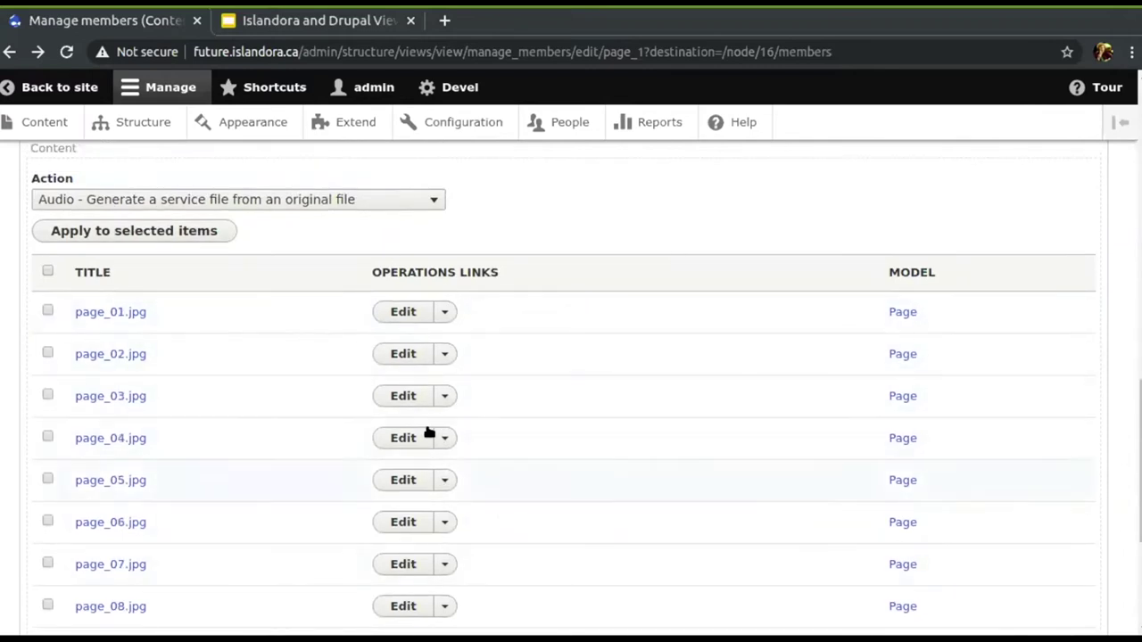
Step: Move the Content: Model field ahead of Operations links for all displays and save the Manage members view
{"action": "scroll", "coordinate": [727, 324], "scroll_direction": "up", "scroll_amount": 8}
{"action": "scroll", "coordinate": [728, 326], "scroll_direction": "up", "scroll_amount": 4}
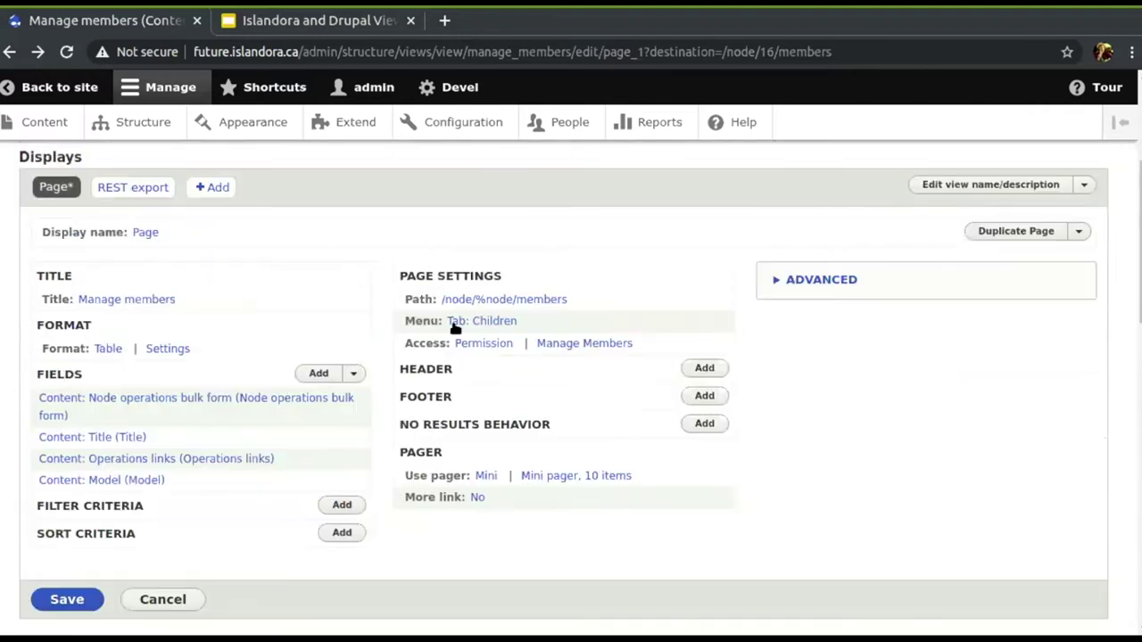
{"action": "left_click", "coordinate": [352, 373]}
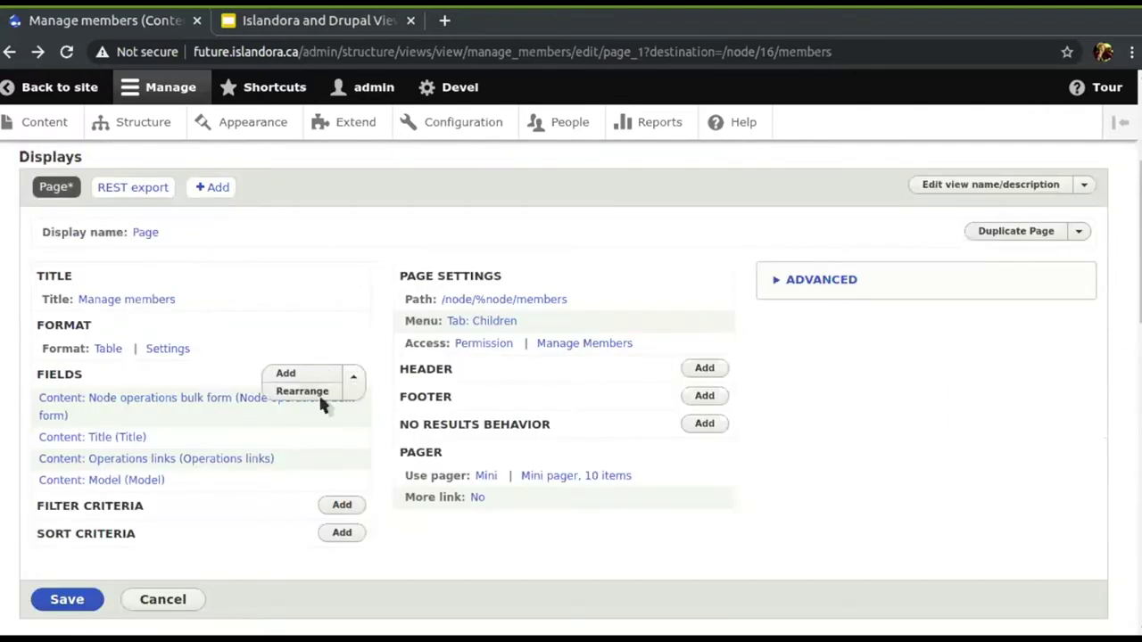
{"action": "left_click", "coordinate": [317, 390]}
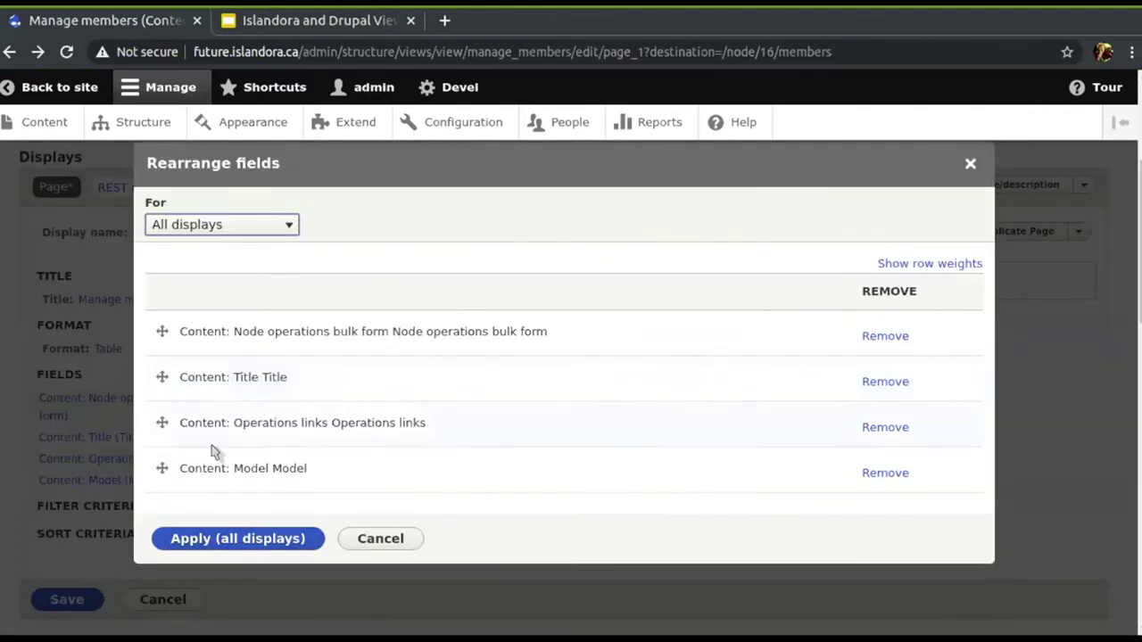
{"action": "left_click_drag", "start_coordinate": [161, 437], "coordinate": [160, 429]}
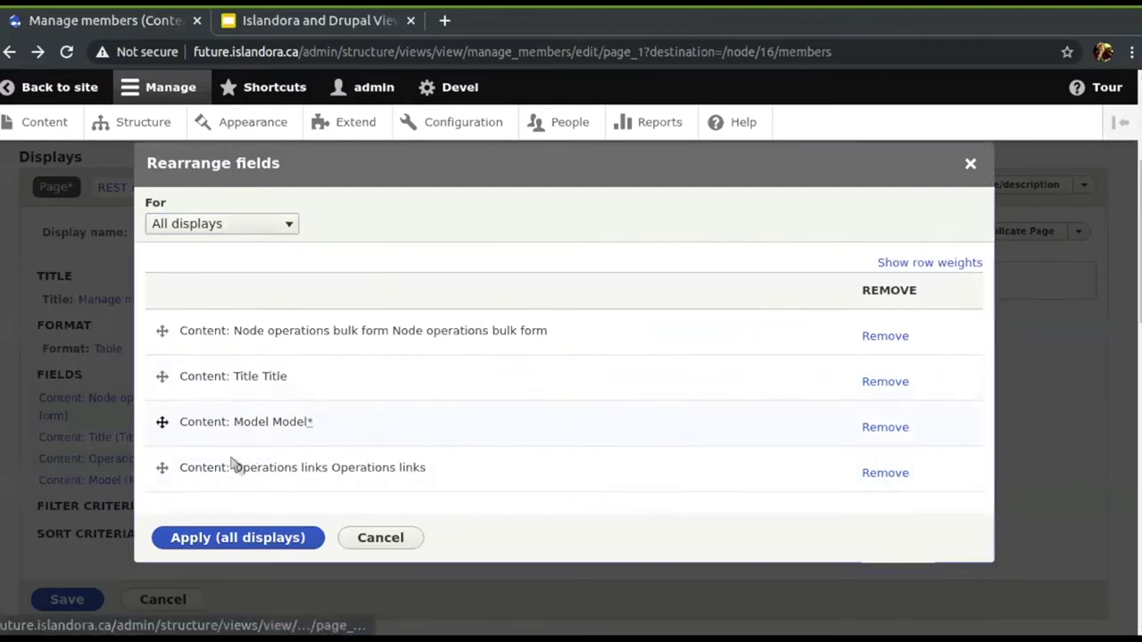
{"action": "left_click", "coordinate": [248, 538]}
{"action": "scroll", "coordinate": [497, 510], "scroll_direction": "down", "scroll_amount": 2}
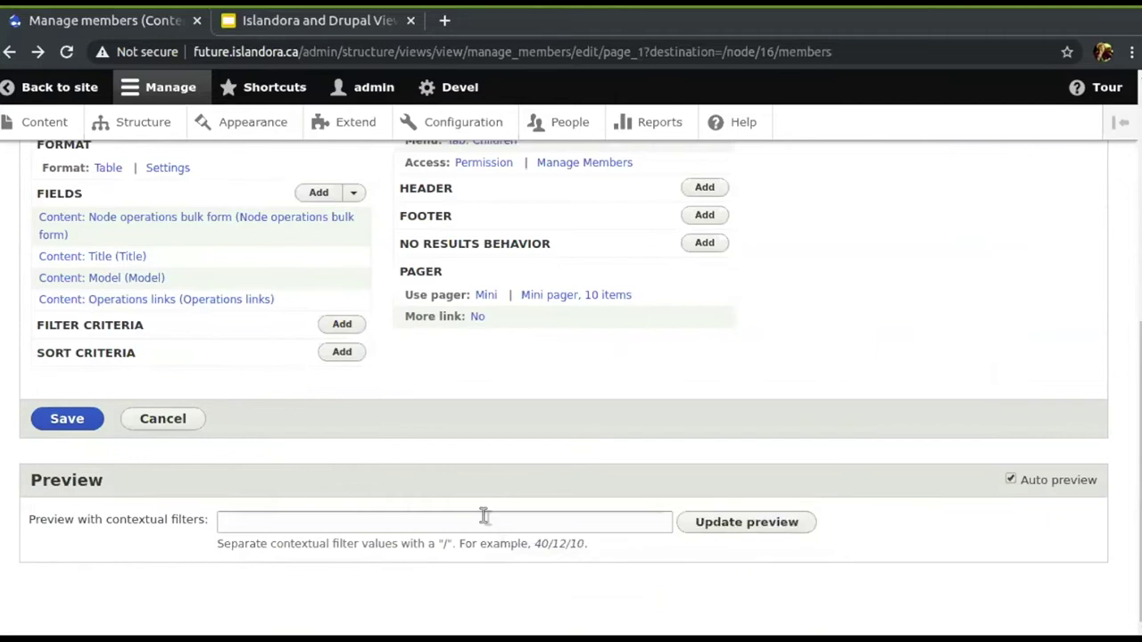
{"action": "left_click", "coordinate": [93, 414]}
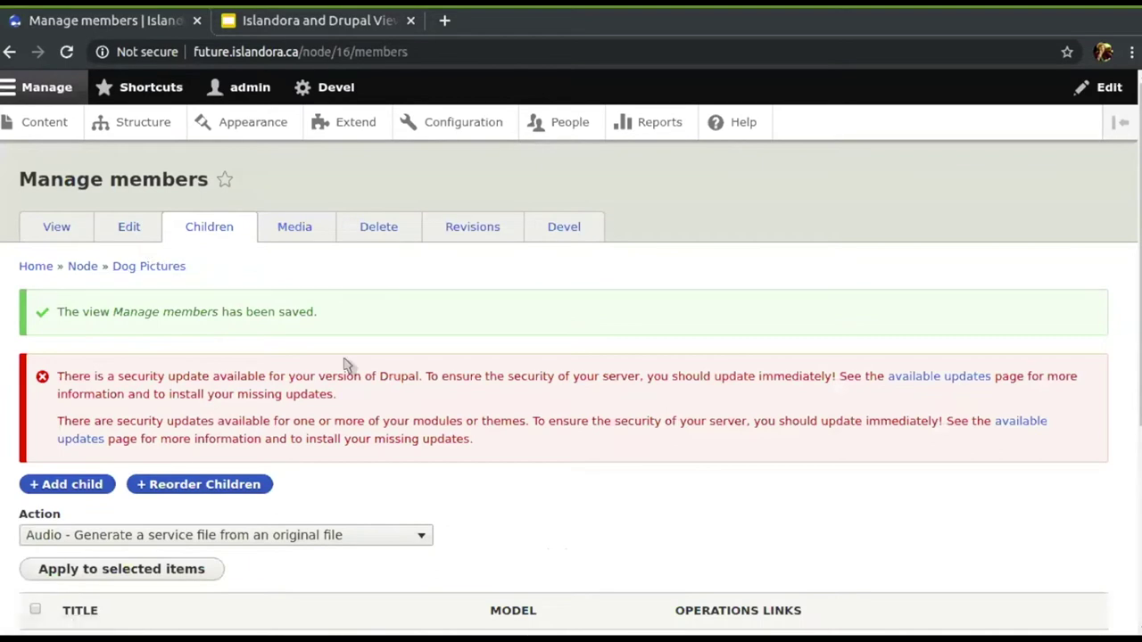
Step: Check the node path and the Model column in the saved children table of Dog Pictures
{"action": "left_click_drag", "start_coordinate": [342, 51], "coordinate": [443, 44]}
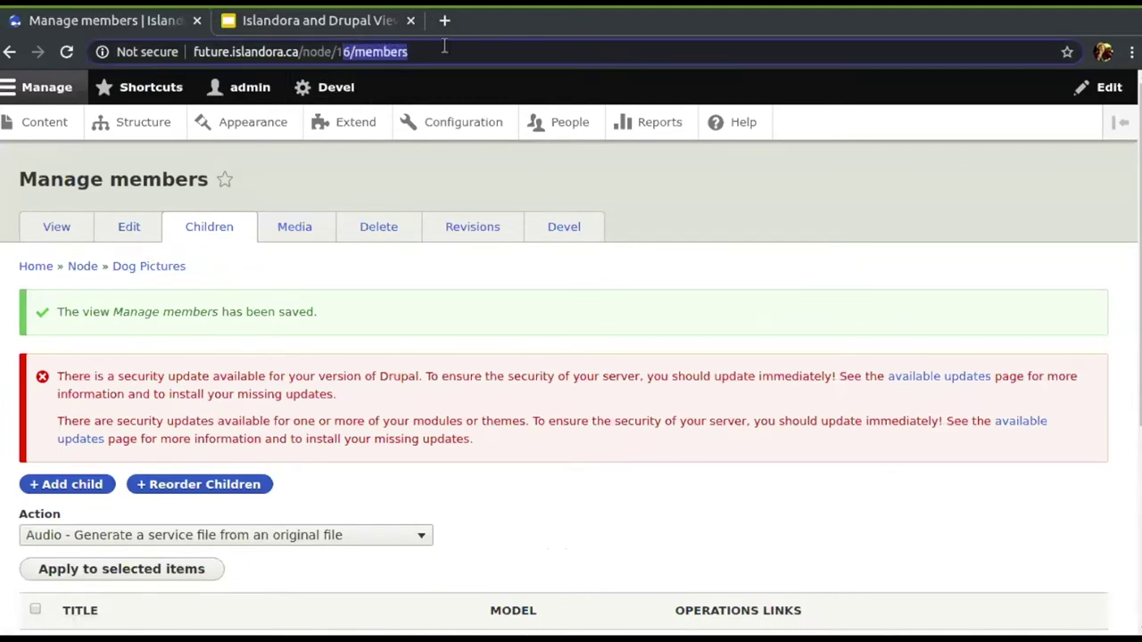
{"action": "scroll", "coordinate": [335, 375], "scroll_direction": "down", "scroll_amount": 3}
{"action": "scroll", "coordinate": [330, 373], "scroll_direction": "down", "scroll_amount": 4}
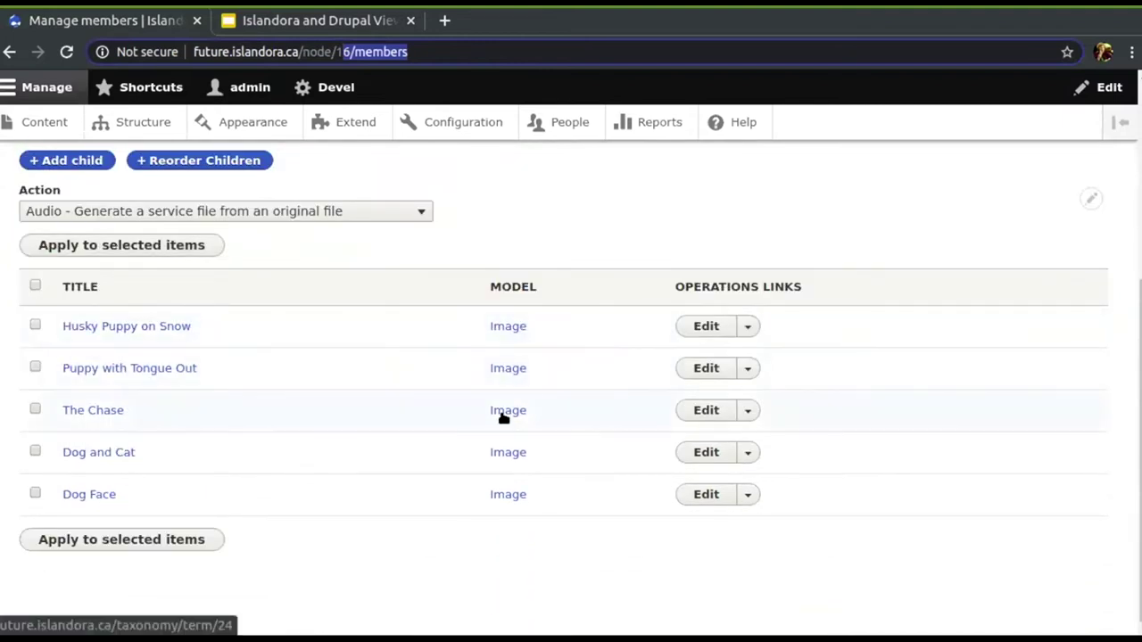
Step: Open the Image model term from the children table, look through its listed items, and return to the children list
{"action": "left_click", "coordinate": [503, 327]}
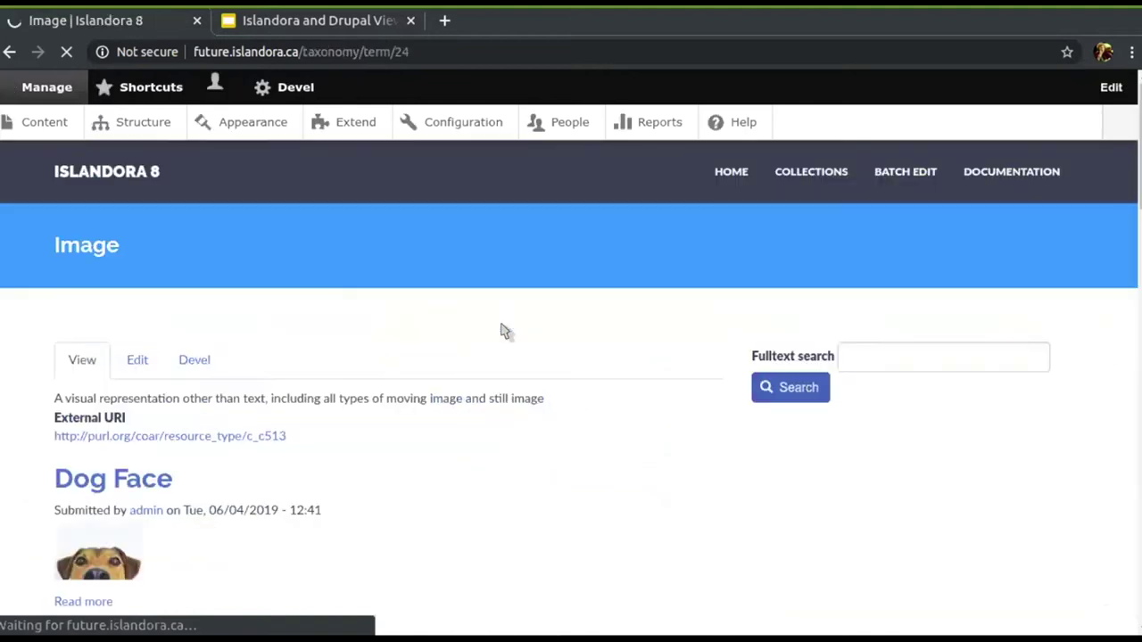
{"action": "scroll", "coordinate": [303, 432], "scroll_direction": "down", "scroll_amount": 3}
{"action": "scroll", "coordinate": [300, 438], "scroll_direction": "down", "scroll_amount": 15}
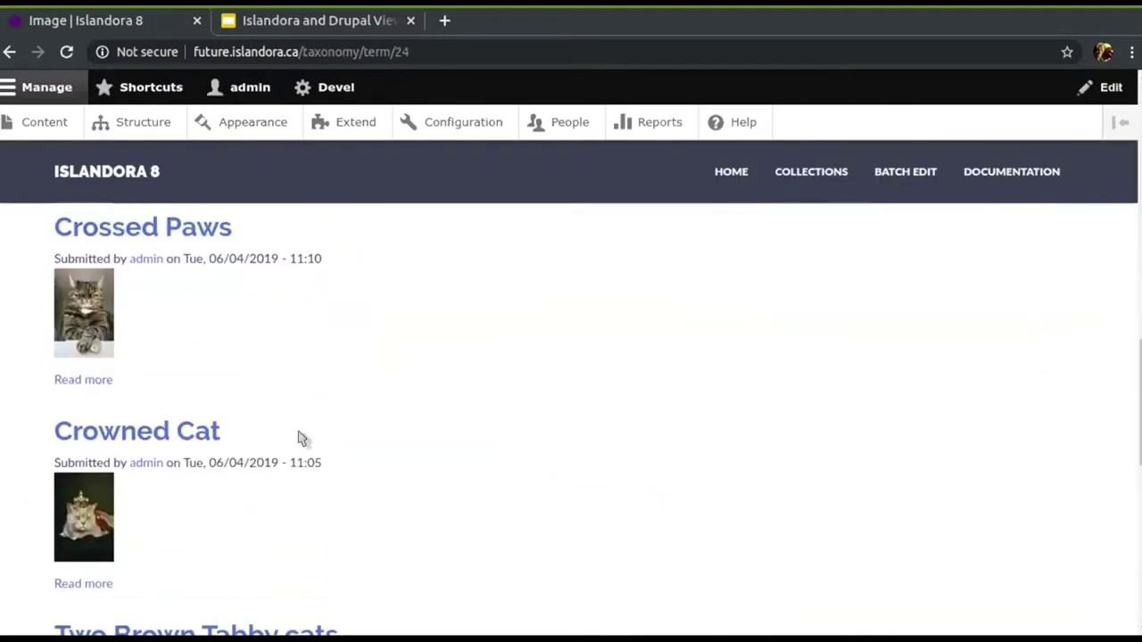
{"action": "scroll", "coordinate": [301, 438], "scroll_direction": "up", "scroll_amount": 10}
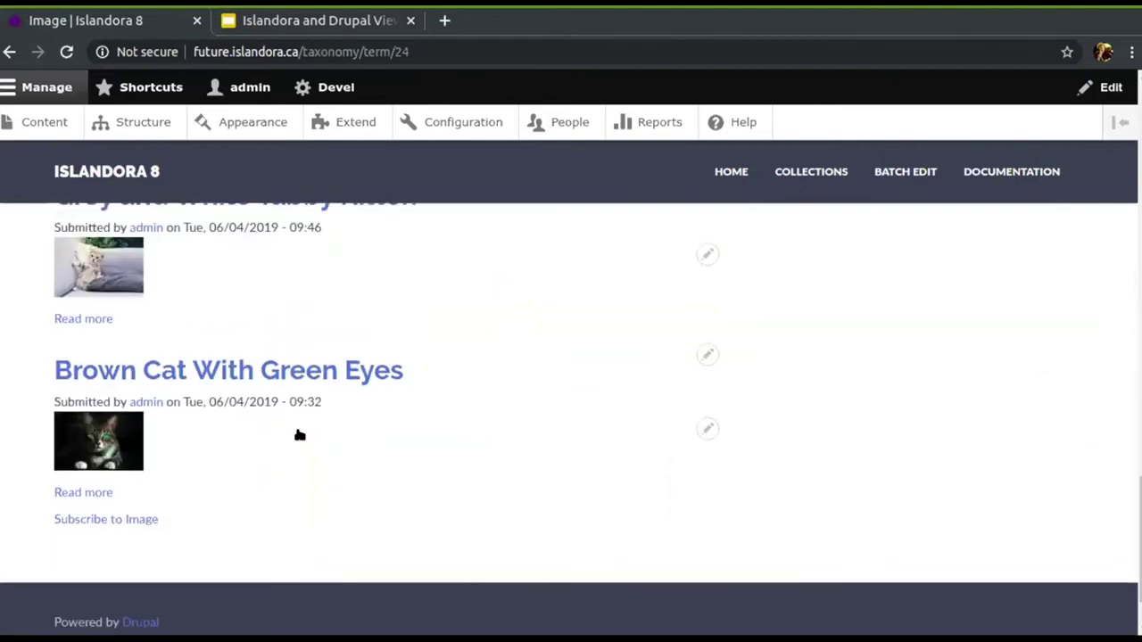
{"action": "scroll", "coordinate": [300, 435], "scroll_direction": "up", "scroll_amount": 6}
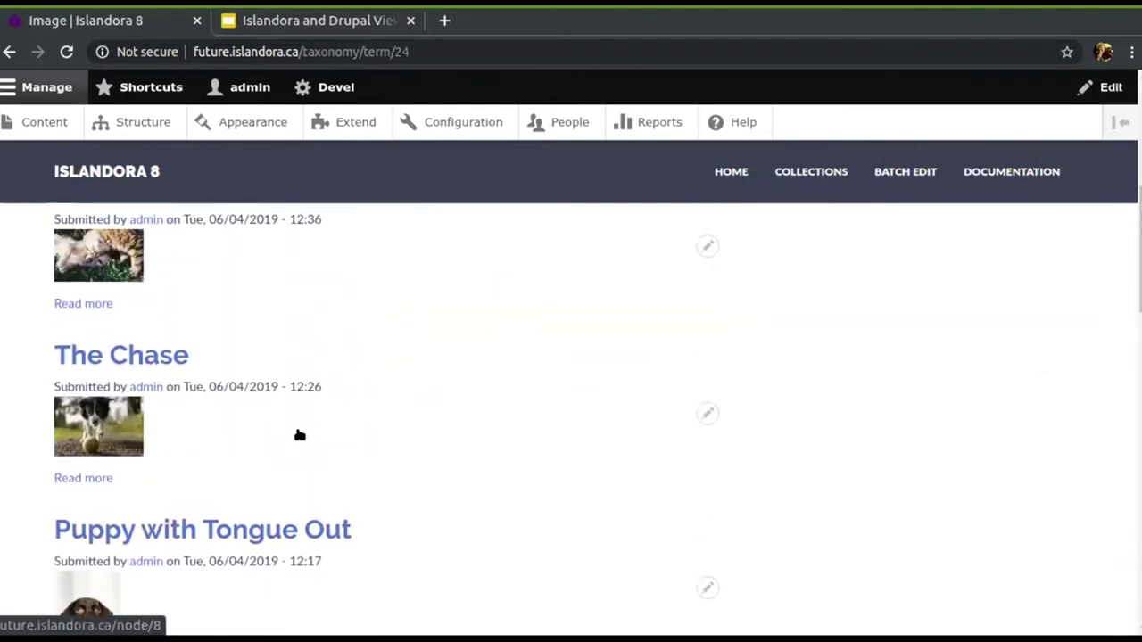
{"action": "left_click", "coordinate": [9, 54]}
Step: Go to the media listing of Dog Pictures and open its view for editing to review the configured fields
{"action": "scroll", "coordinate": [301, 365], "scroll_direction": "up", "scroll_amount": 4}
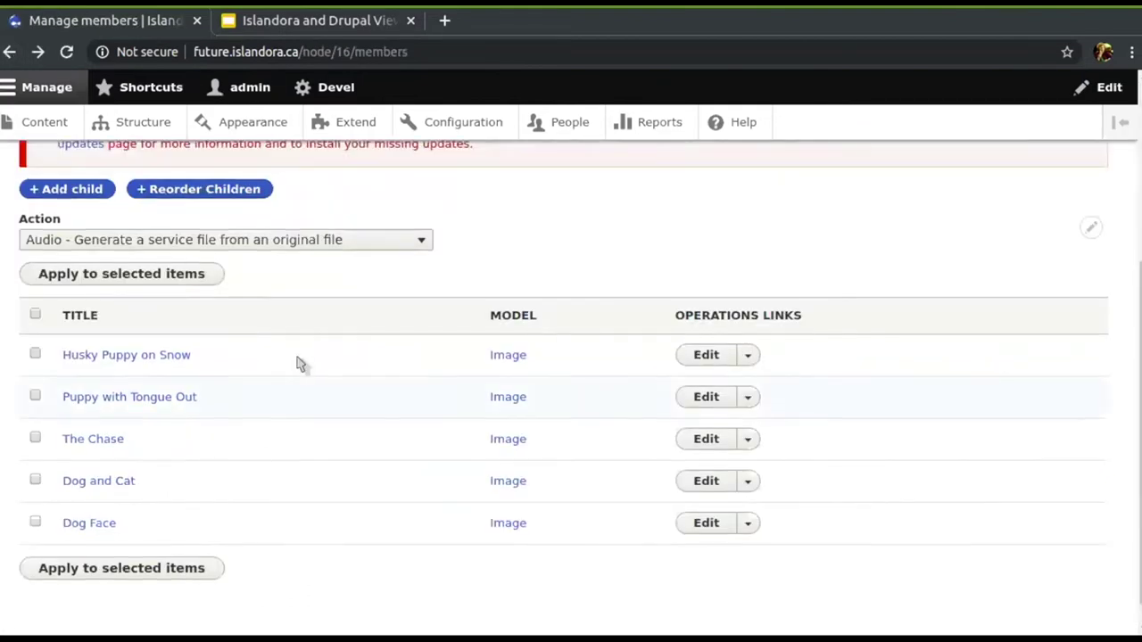
{"action": "left_click", "coordinate": [292, 228]}
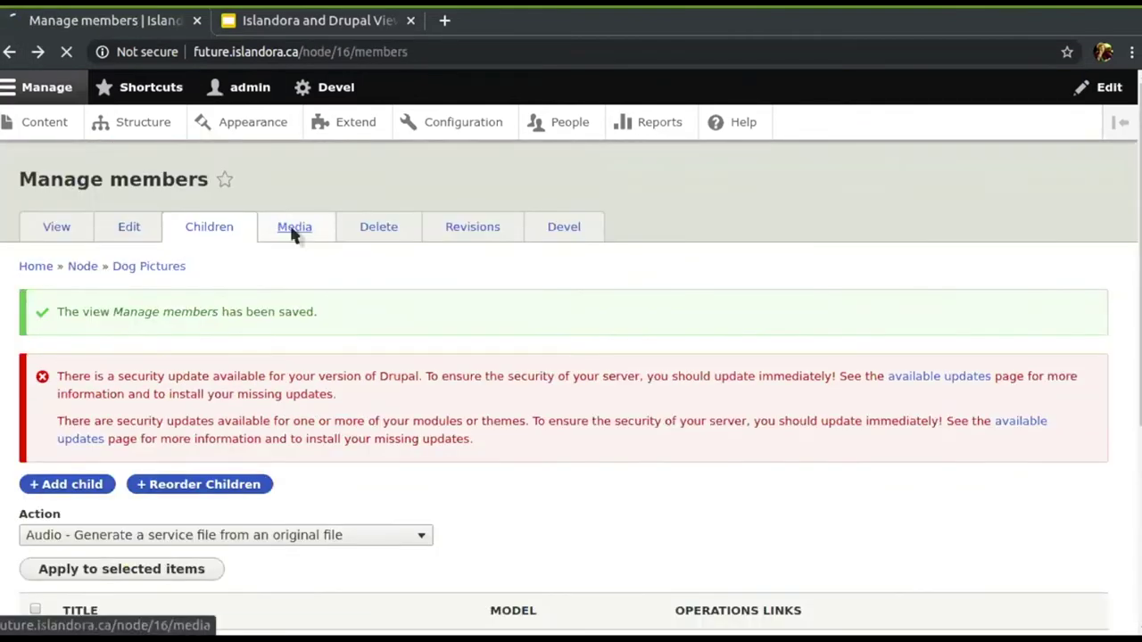
{"action": "scroll", "coordinate": [424, 439], "scroll_direction": "down", "scroll_amount": 1}
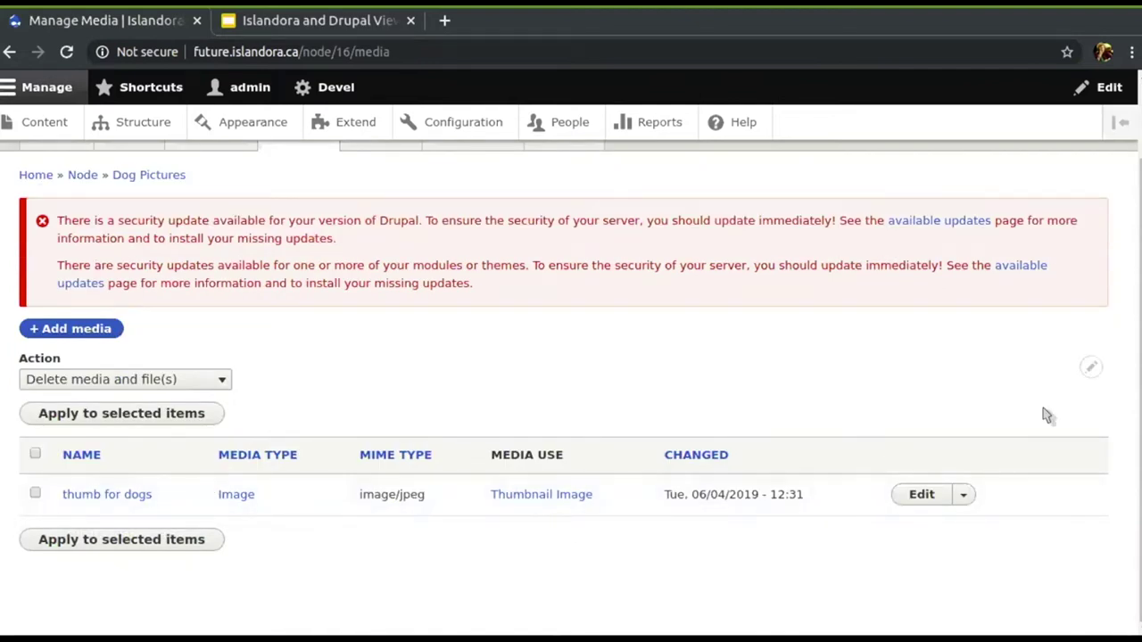
{"action": "left_click", "coordinate": [1088, 368]}
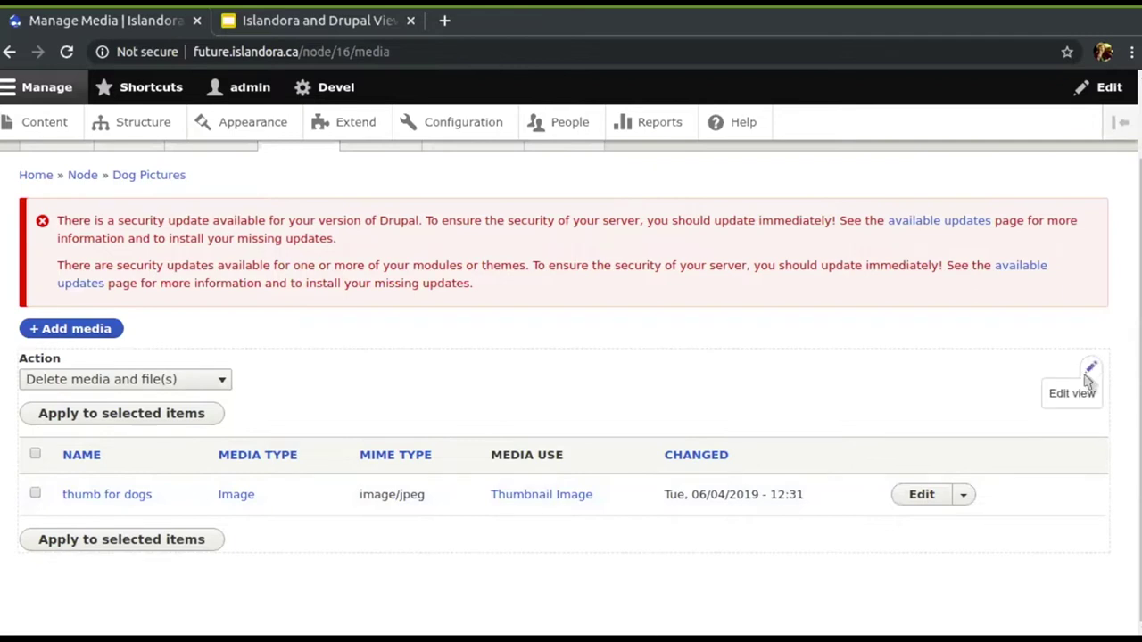
{"action": "left_click", "coordinate": [1082, 394]}
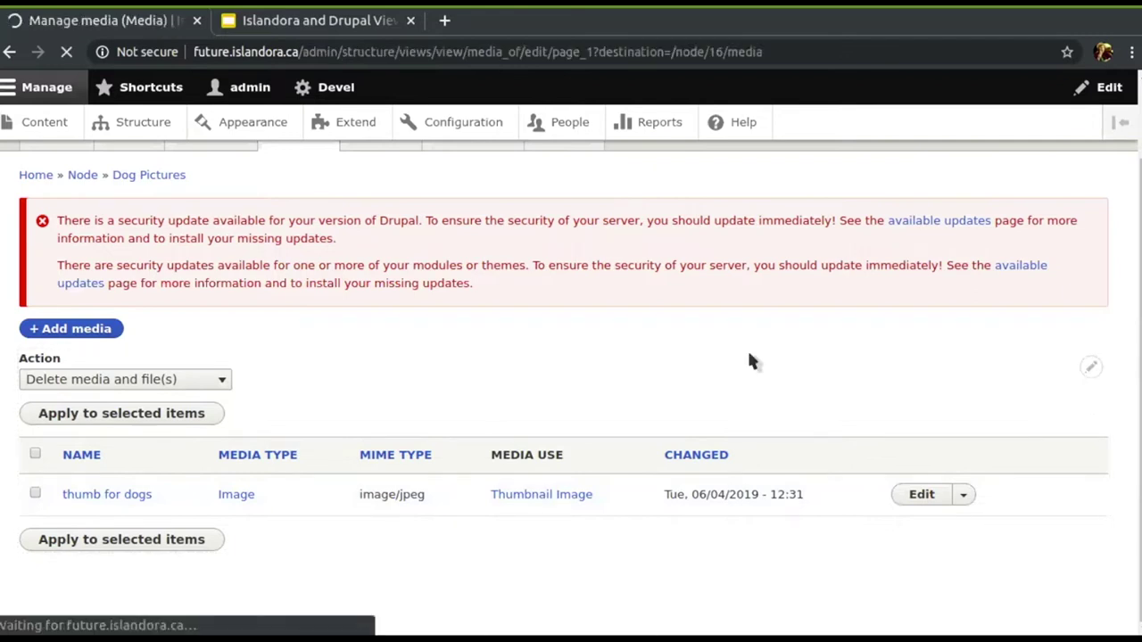
{"action": "scroll", "coordinate": [250, 484], "scroll_direction": "down", "scroll_amount": 5}
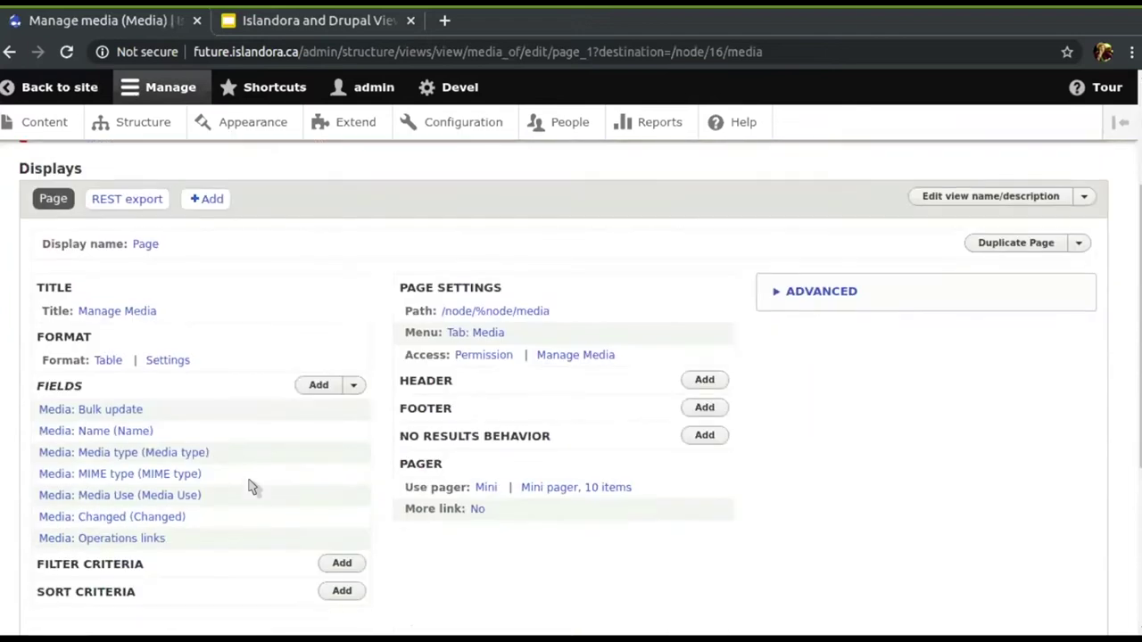
{"action": "scroll", "coordinate": [250, 486], "scroll_direction": "up", "scroll_amount": 2}
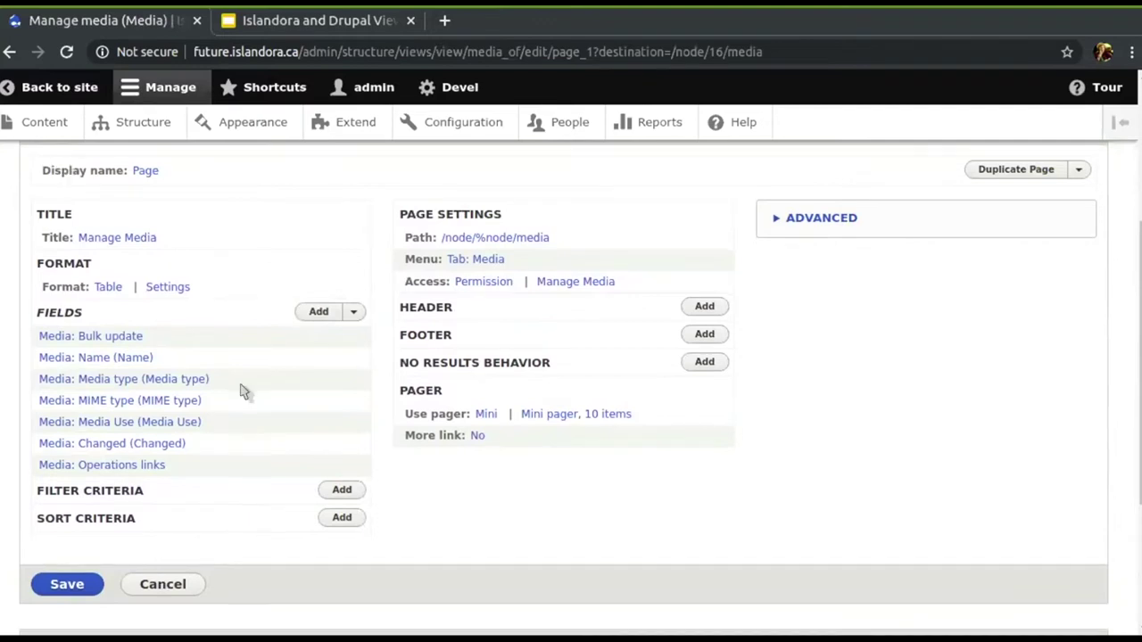
{"action": "scroll", "coordinate": [243, 391], "scroll_direction": "down", "scroll_amount": 1}
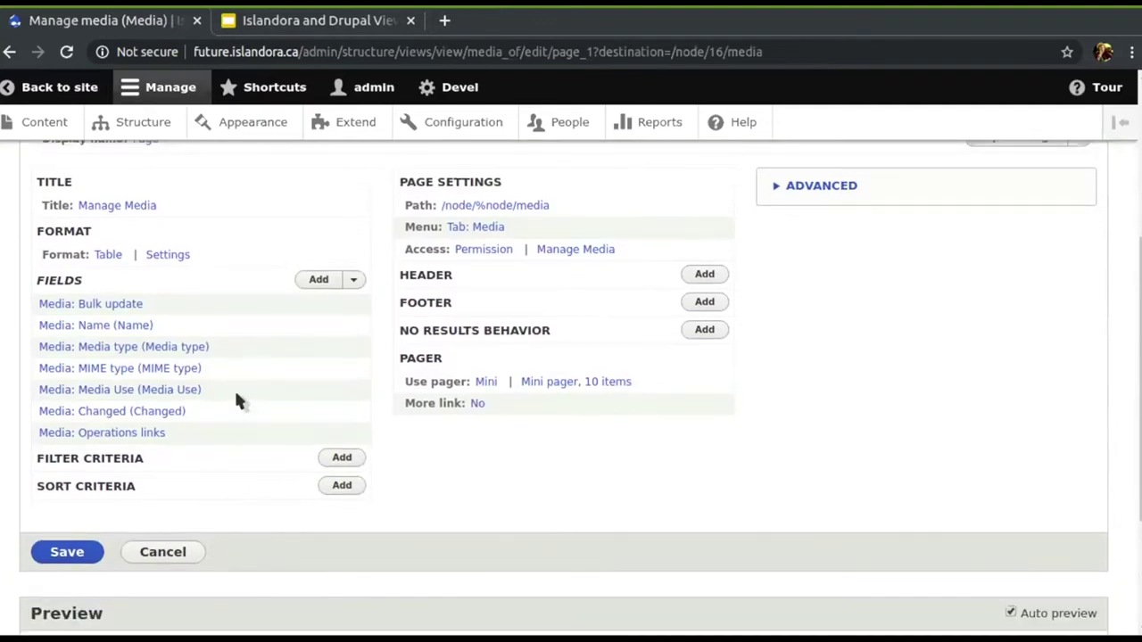
Step: Add the Media: File size field to this page display only, without a colon after its label
{"action": "left_click", "coordinate": [318, 282]}
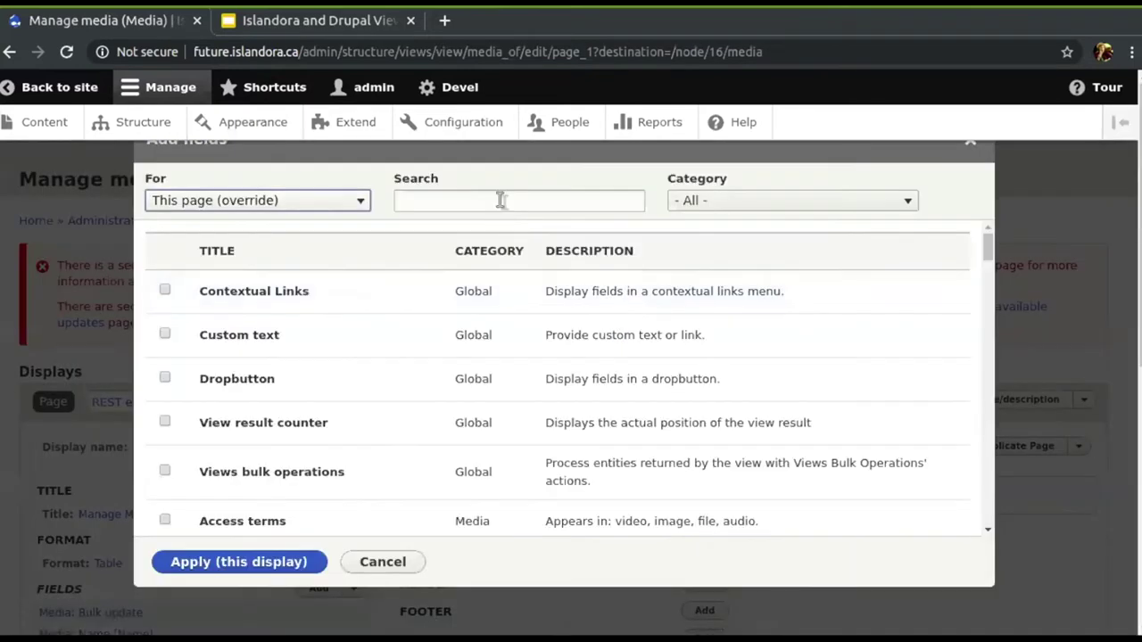
{"action": "left_click", "coordinate": [501, 200]}
{"action": "type", "text": "file"}
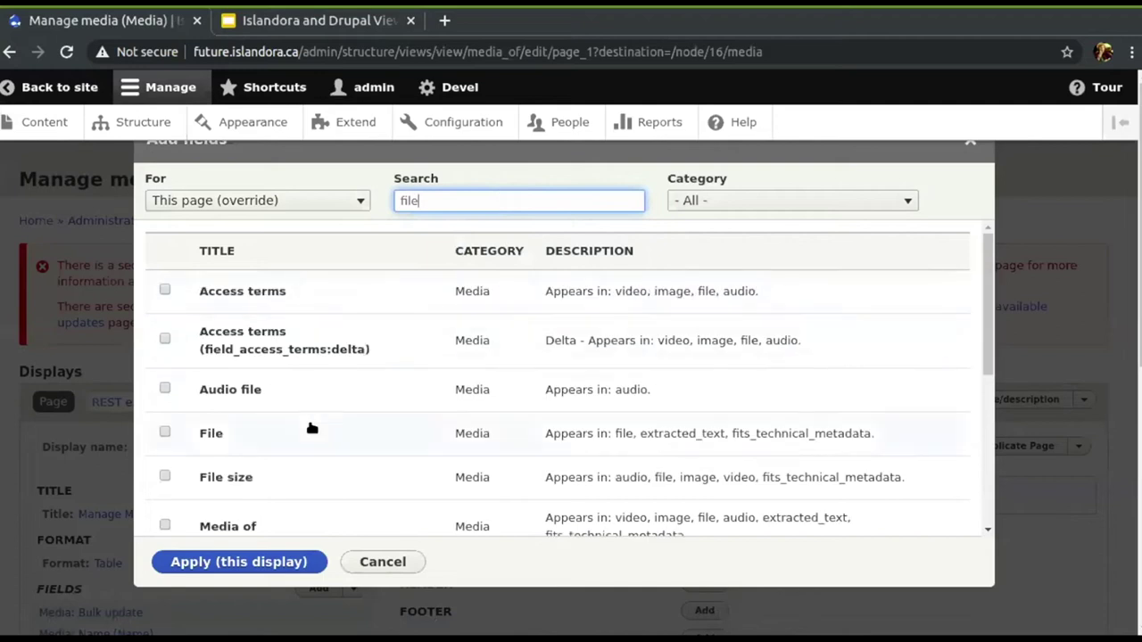
{"action": "left_click", "coordinate": [164, 478]}
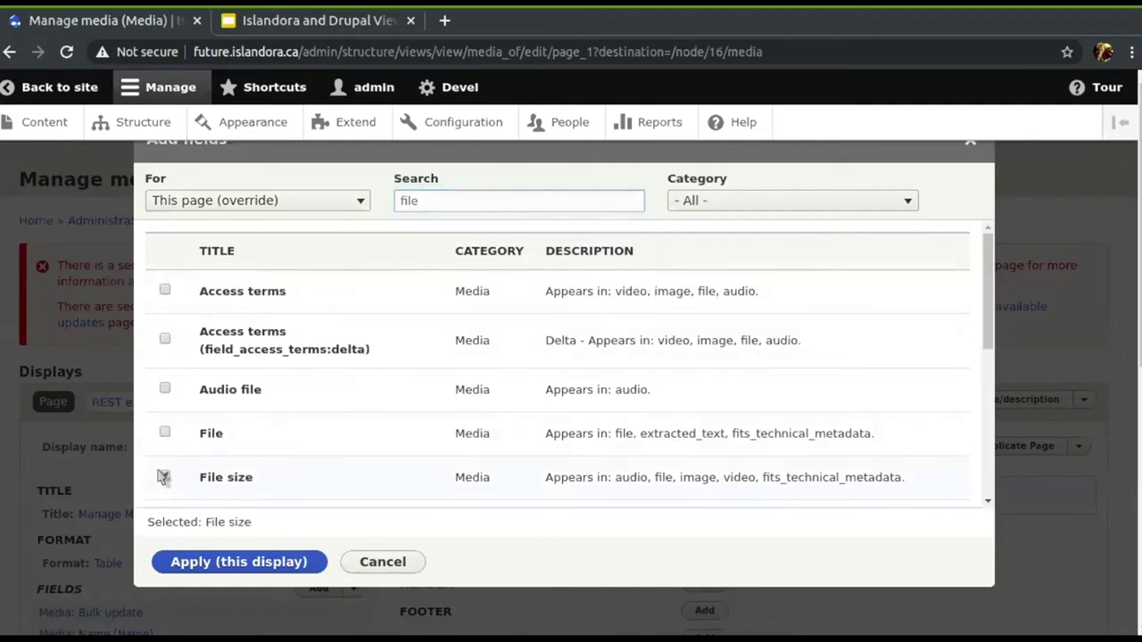
{"action": "left_click", "coordinate": [252, 562]}
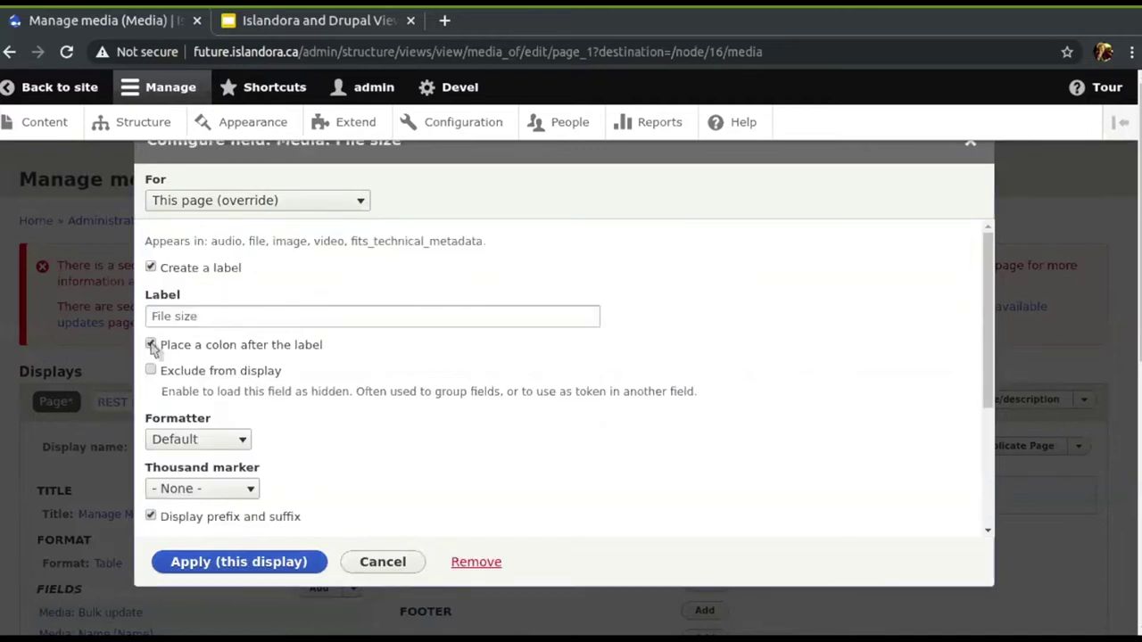
{"action": "left_click", "coordinate": [151, 345]}
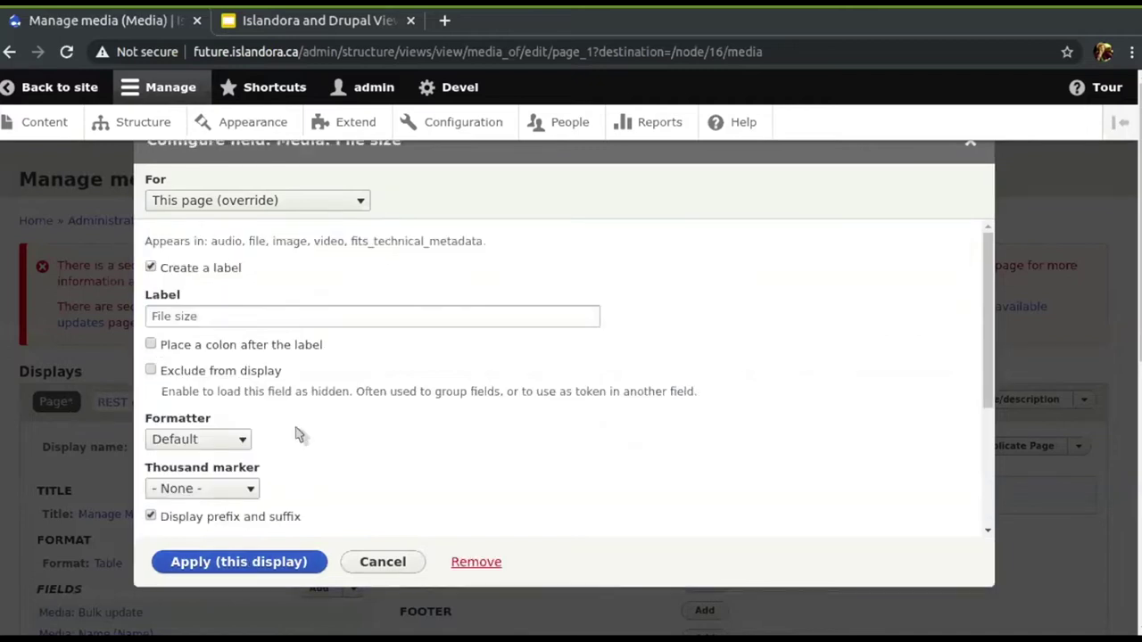
{"action": "left_click", "coordinate": [240, 561]}
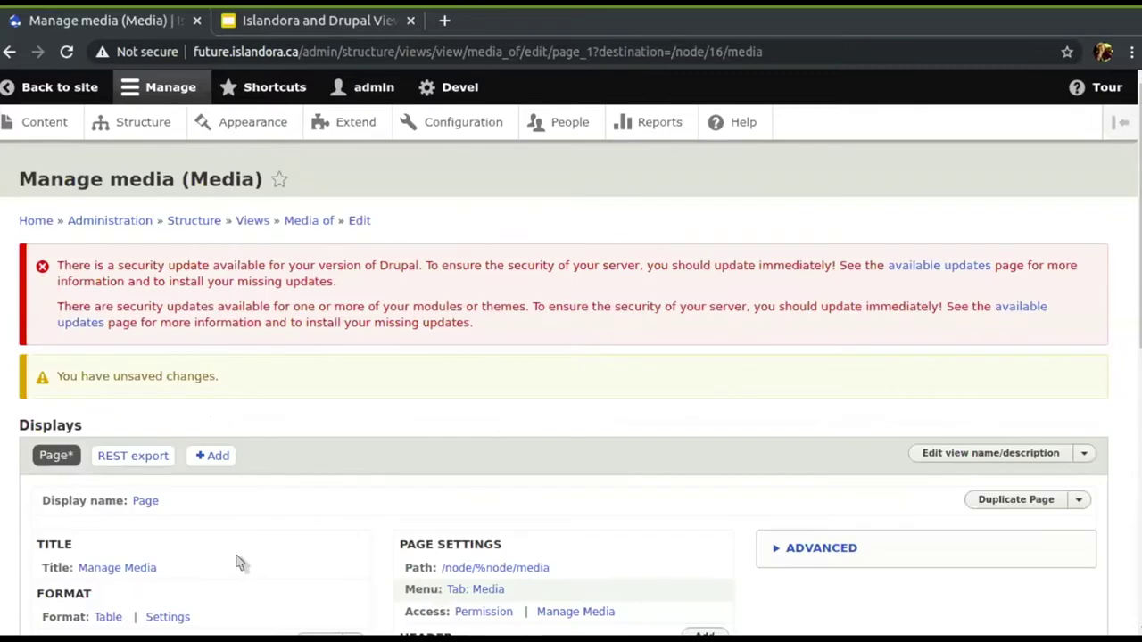
Step: Update the media view preview with contextual filter value 16 and check the File size column
{"action": "scroll", "coordinate": [239, 562], "scroll_direction": "down", "scroll_amount": 8}
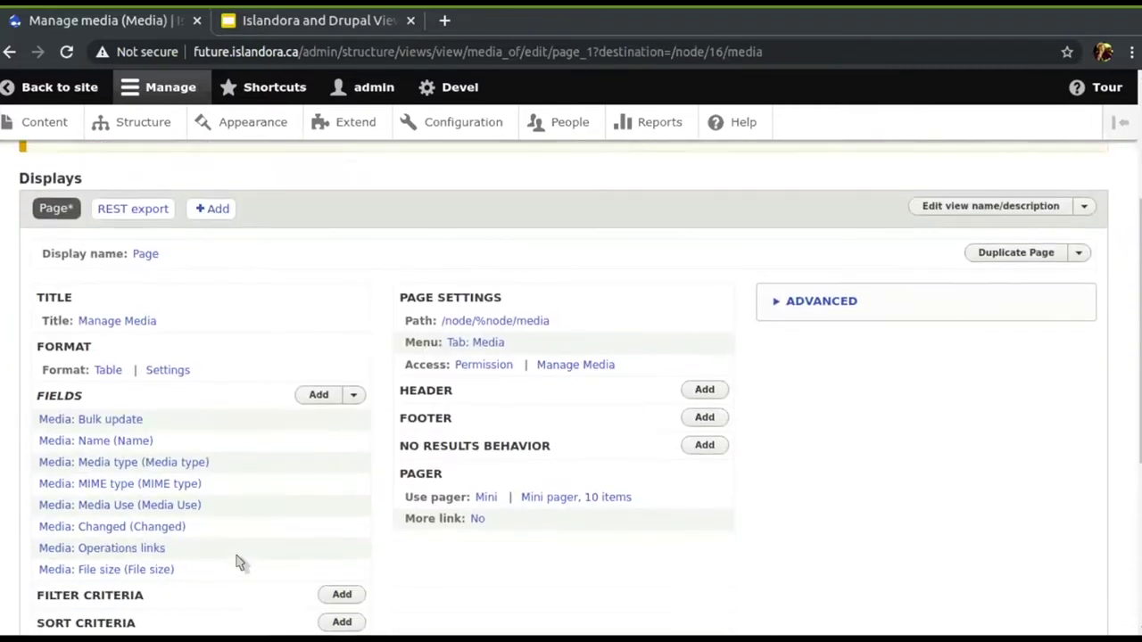
{"action": "scroll", "coordinate": [241, 561], "scroll_direction": "down", "scroll_amount": 2}
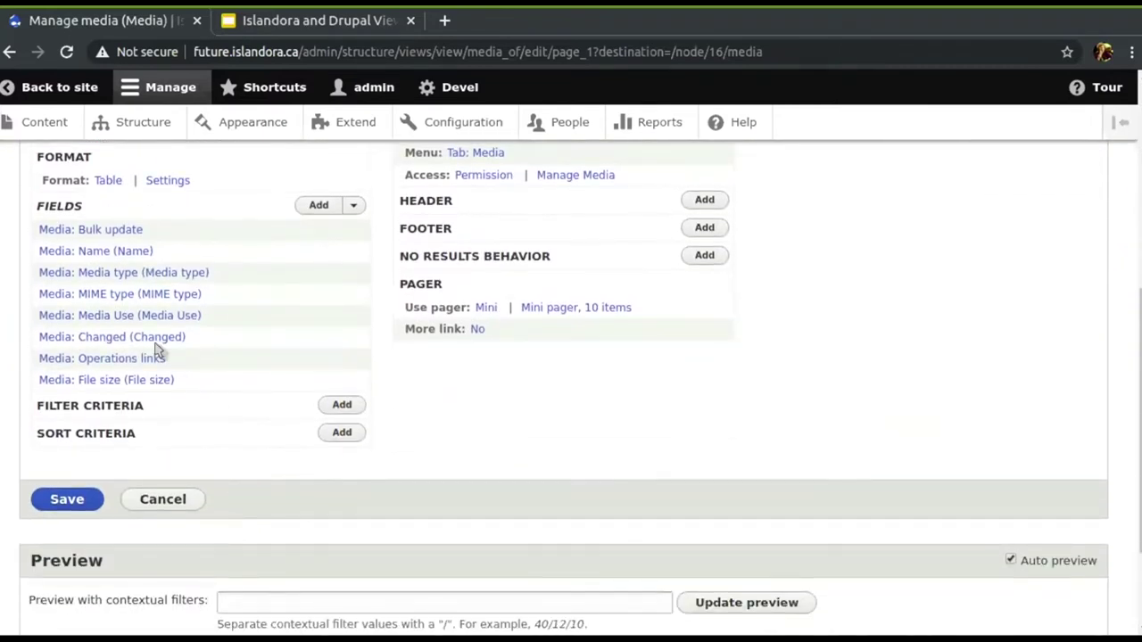
{"action": "scroll", "coordinate": [299, 417], "scroll_direction": "down", "scroll_amount": 3}
{"action": "left_click", "coordinate": [288, 452]}
{"action": "type", "text": "16"}
{"action": "left_click", "coordinate": [756, 457]}
{"action": "scroll", "coordinate": [641, 345], "scroll_direction": "down", "scroll_amount": 7}
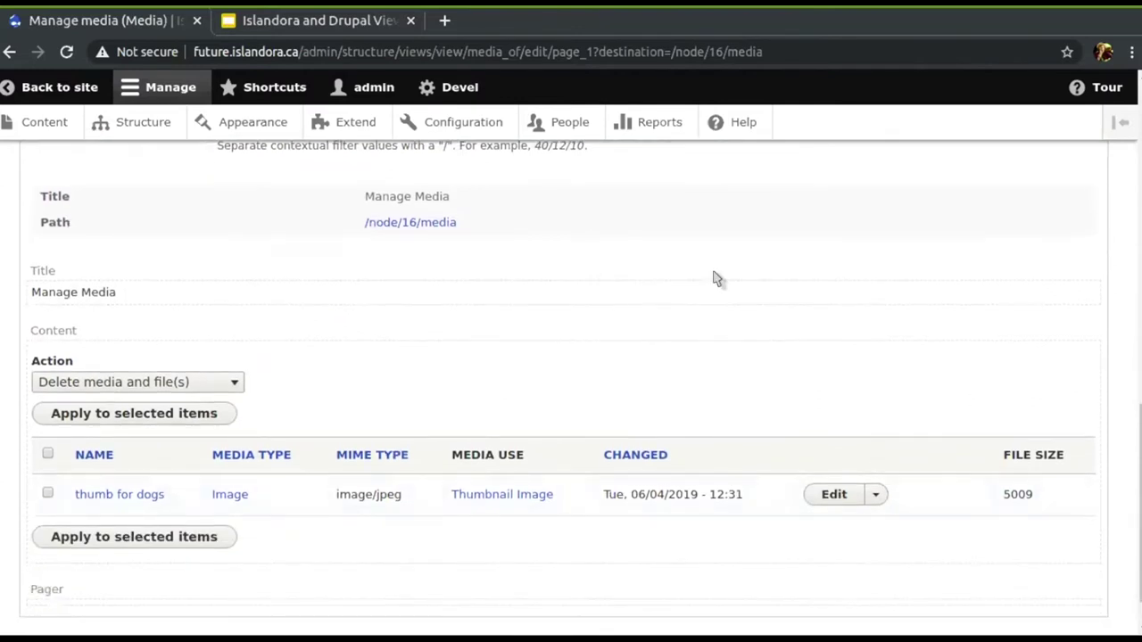
Step: Compare the field list with the previewed media table and save the Manage media view
{"action": "scroll", "coordinate": [584, 306], "scroll_direction": "up", "scroll_amount": 12}
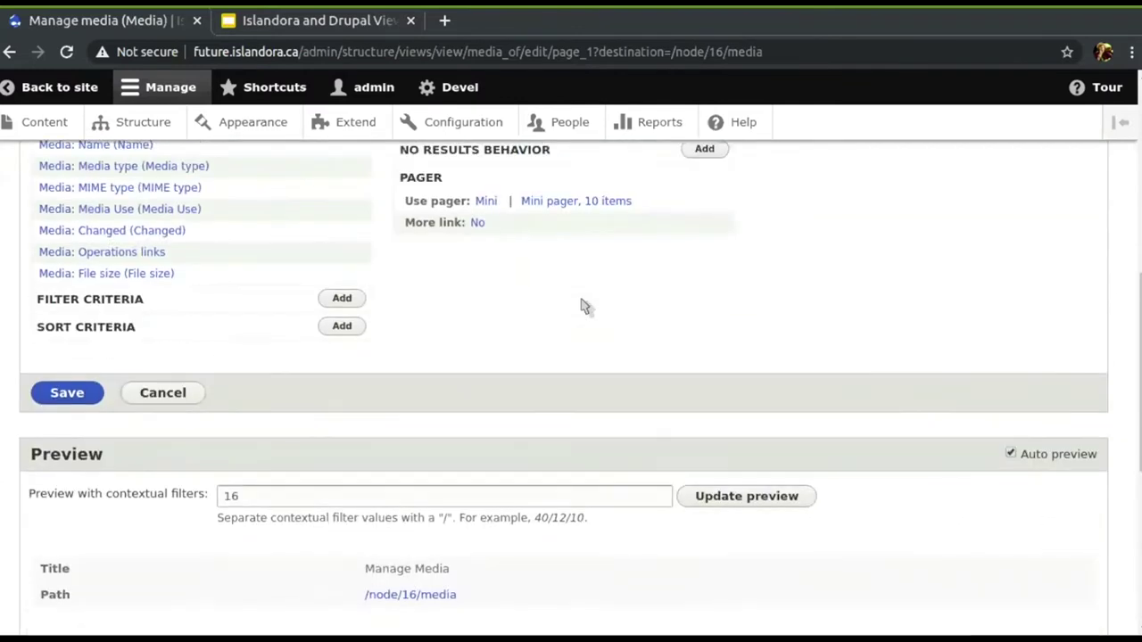
{"action": "scroll", "coordinate": [585, 306], "scroll_direction": "up", "scroll_amount": 1}
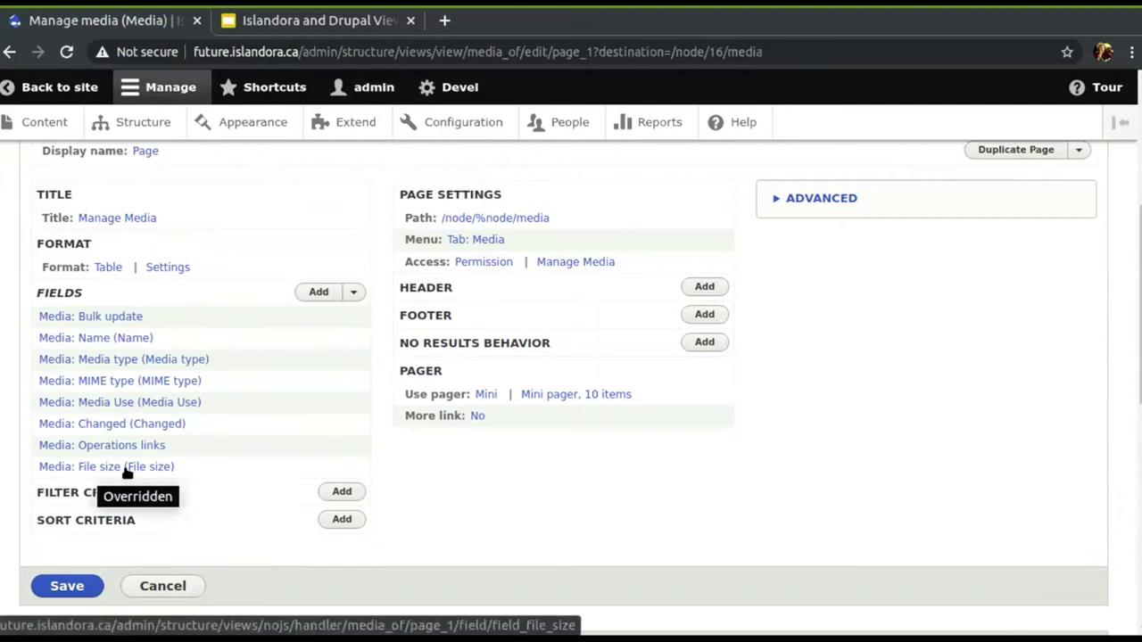
{"action": "scroll", "coordinate": [280, 438], "scroll_direction": "down", "scroll_amount": 6}
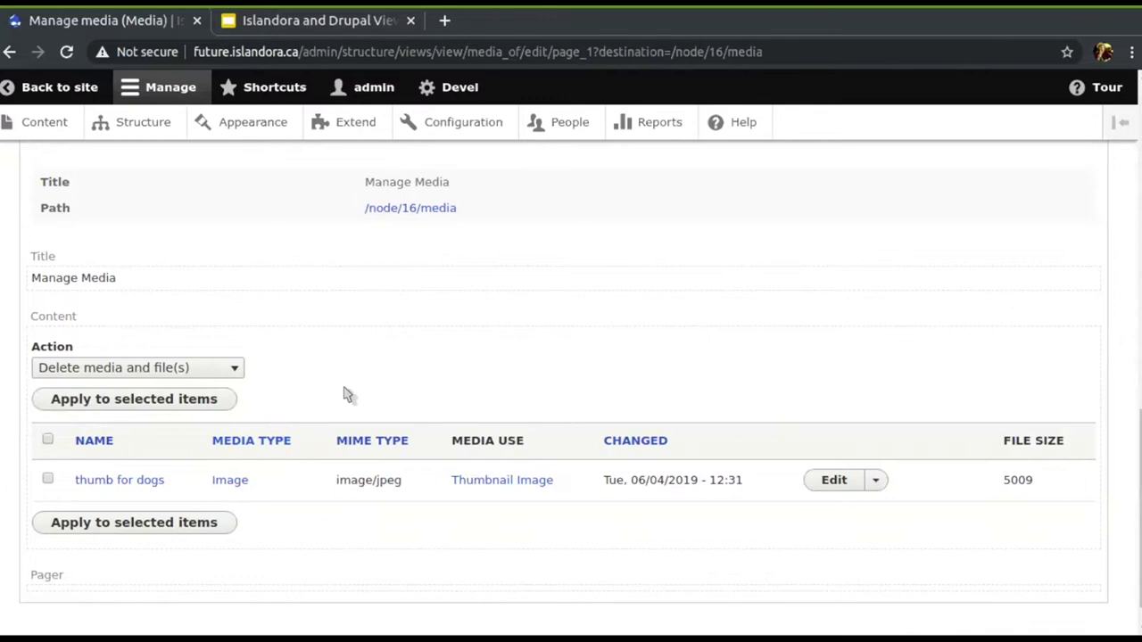
{"action": "scroll", "coordinate": [346, 396], "scroll_direction": "up", "scroll_amount": 6}
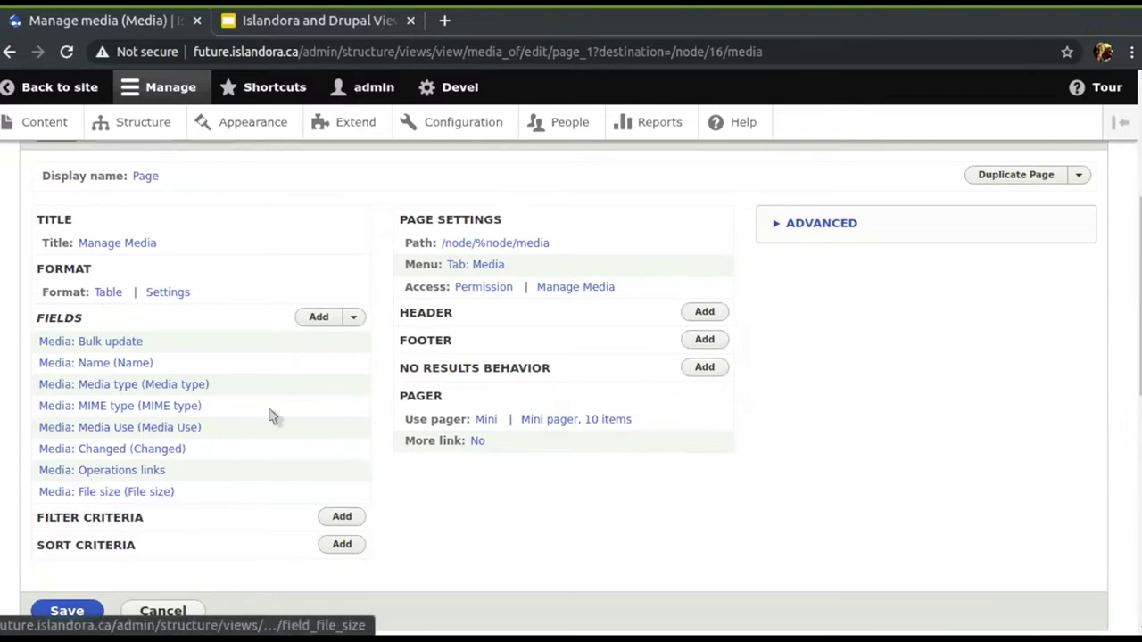
{"action": "scroll", "coordinate": [273, 416], "scroll_direction": "down", "scroll_amount": 6}
{"action": "scroll", "coordinate": [252, 398], "scroll_direction": "up", "scroll_amount": 4}
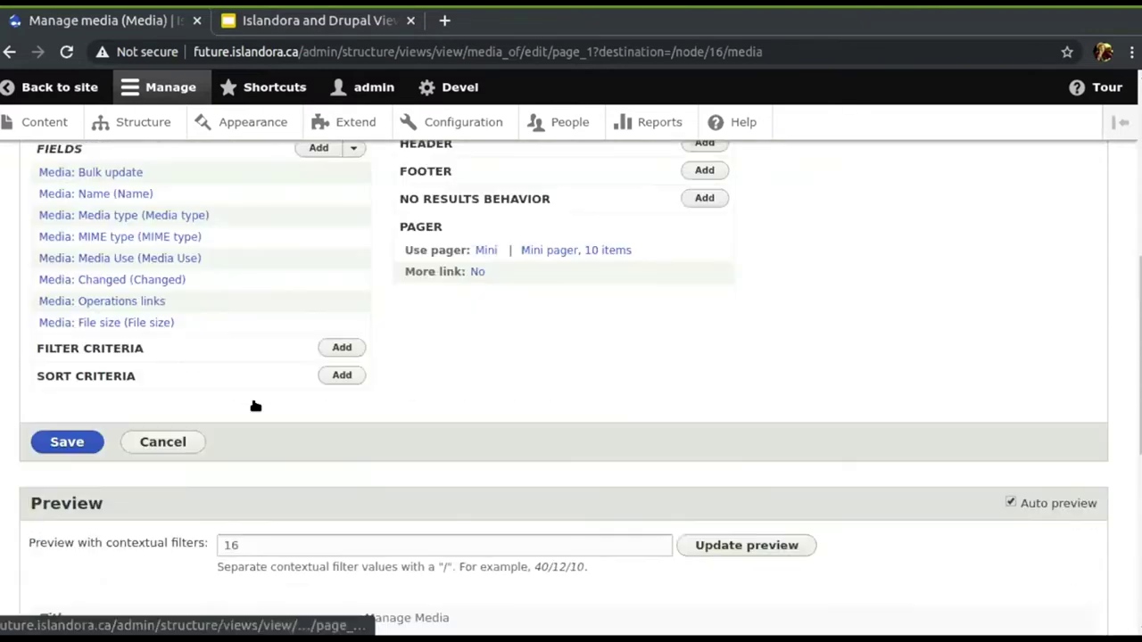
{"action": "left_click", "coordinate": [71, 437]}
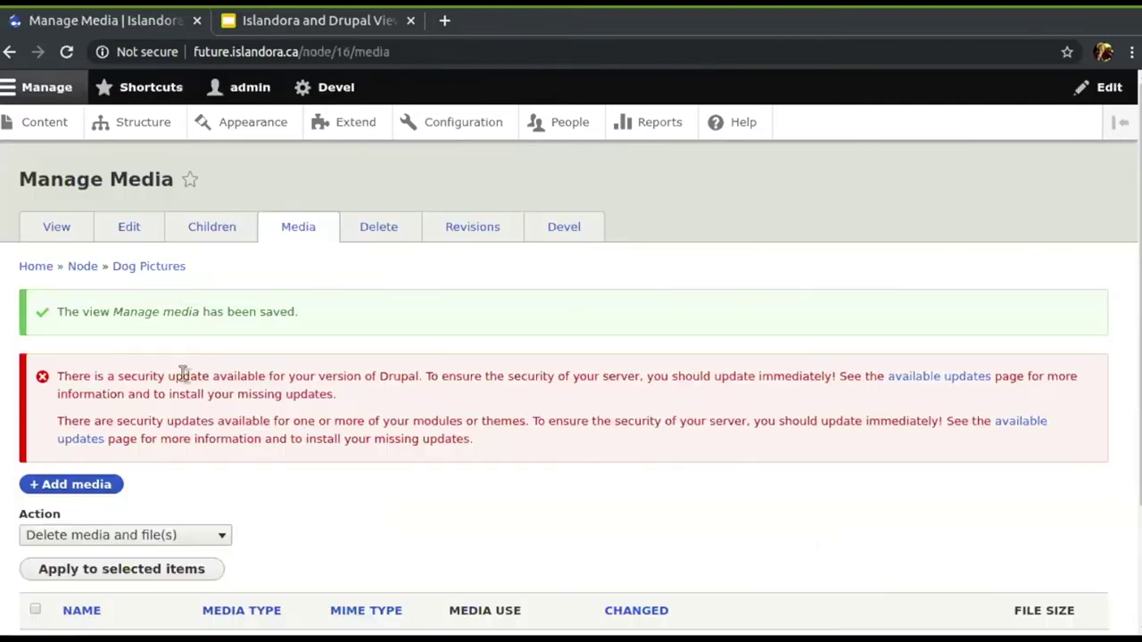
Step: Check the File size column in the saved media listing of Dog Pictures
{"action": "scroll", "coordinate": [169, 434], "scroll_direction": "down", "scroll_amount": 2}
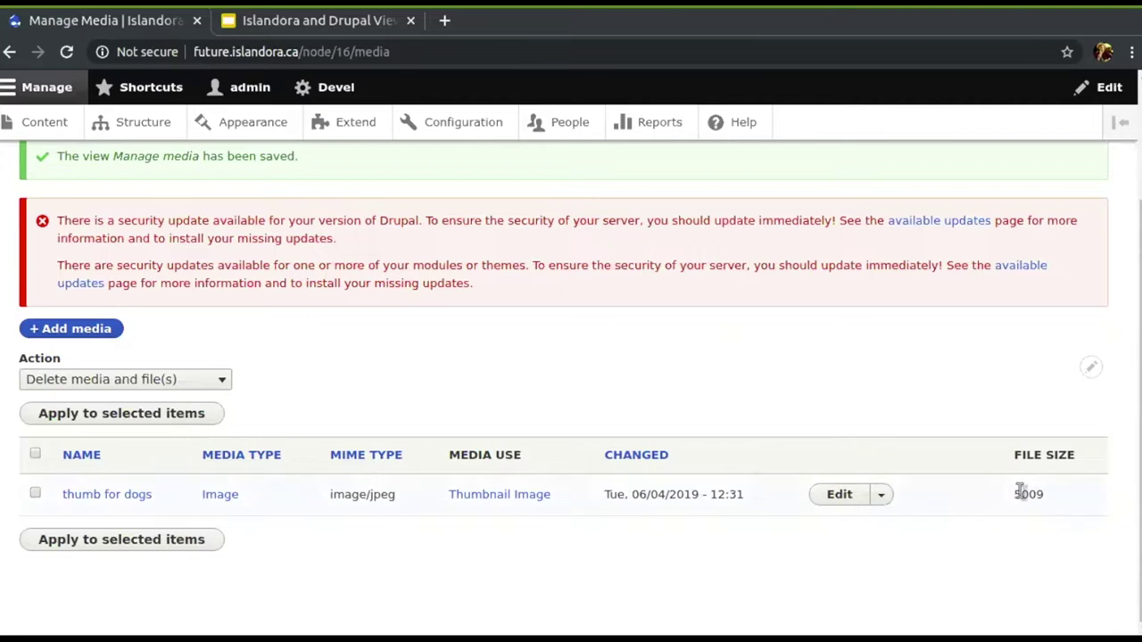
{"action": "left_click_drag", "start_coordinate": [1060, 498], "coordinate": [1012, 505]}
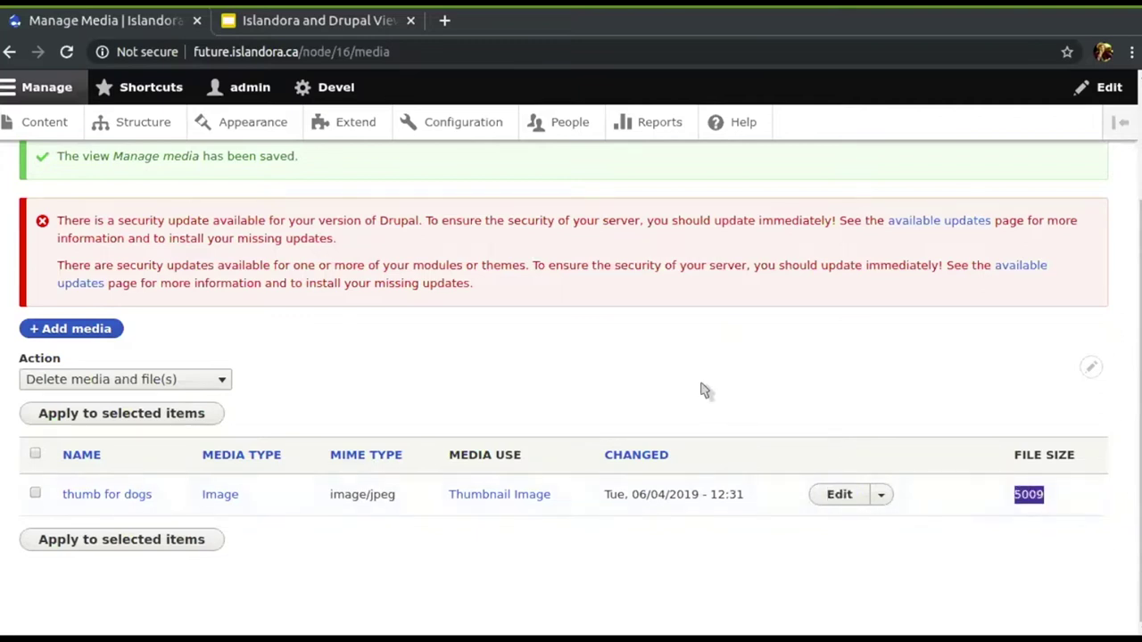
{"action": "scroll", "coordinate": [701, 390], "scroll_direction": "up", "scroll_amount": 3}
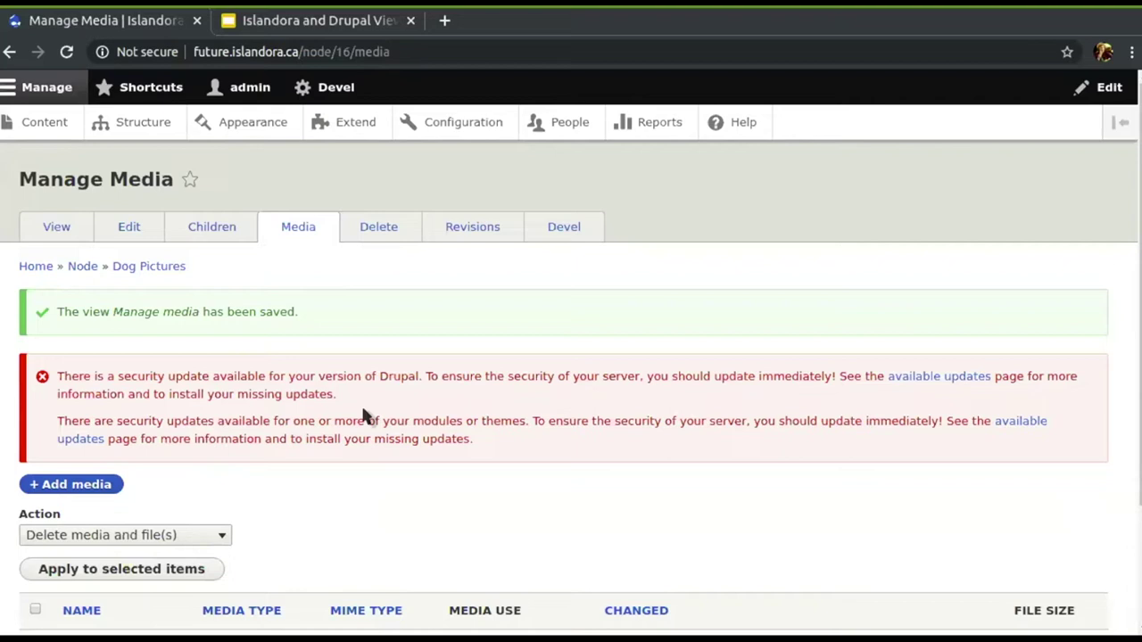
{"action": "scroll", "coordinate": [326, 377], "scroll_direction": "down", "scroll_amount": 3}
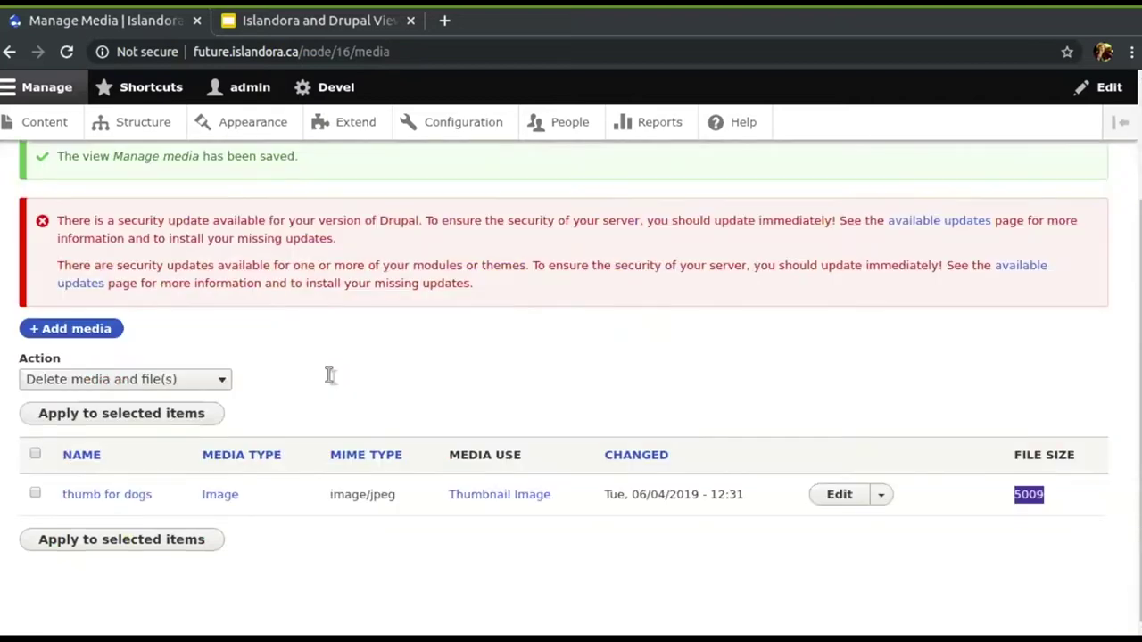
{"action": "scroll", "coordinate": [331, 382], "scroll_direction": "up", "scroll_amount": 3}
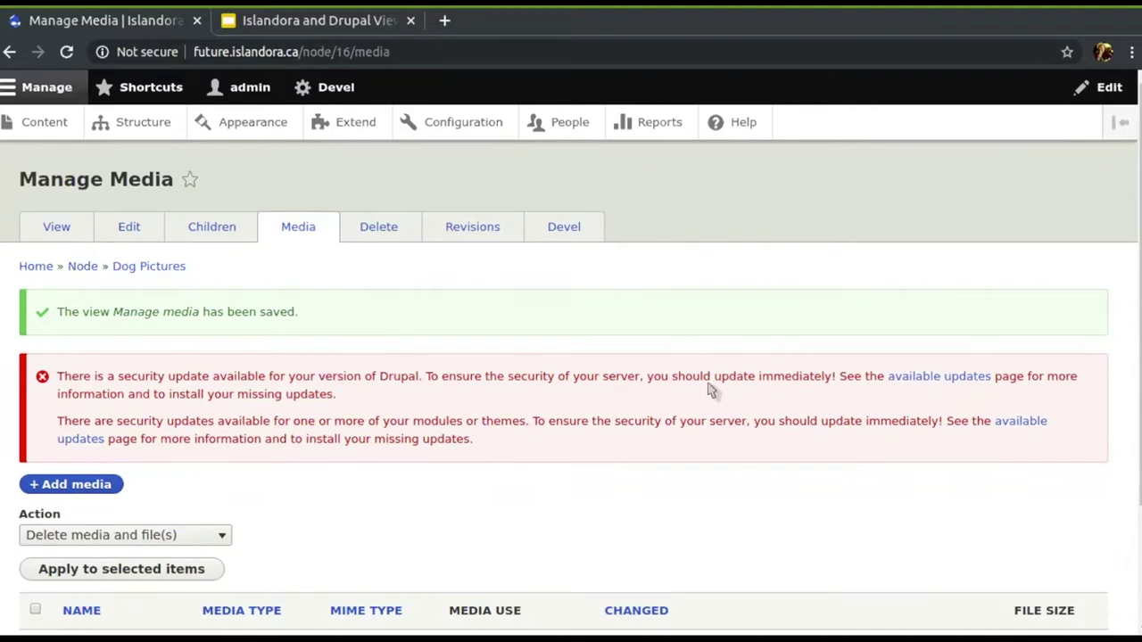
{"action": "scroll", "coordinate": [829, 415], "scroll_direction": "down", "scroll_amount": 3}
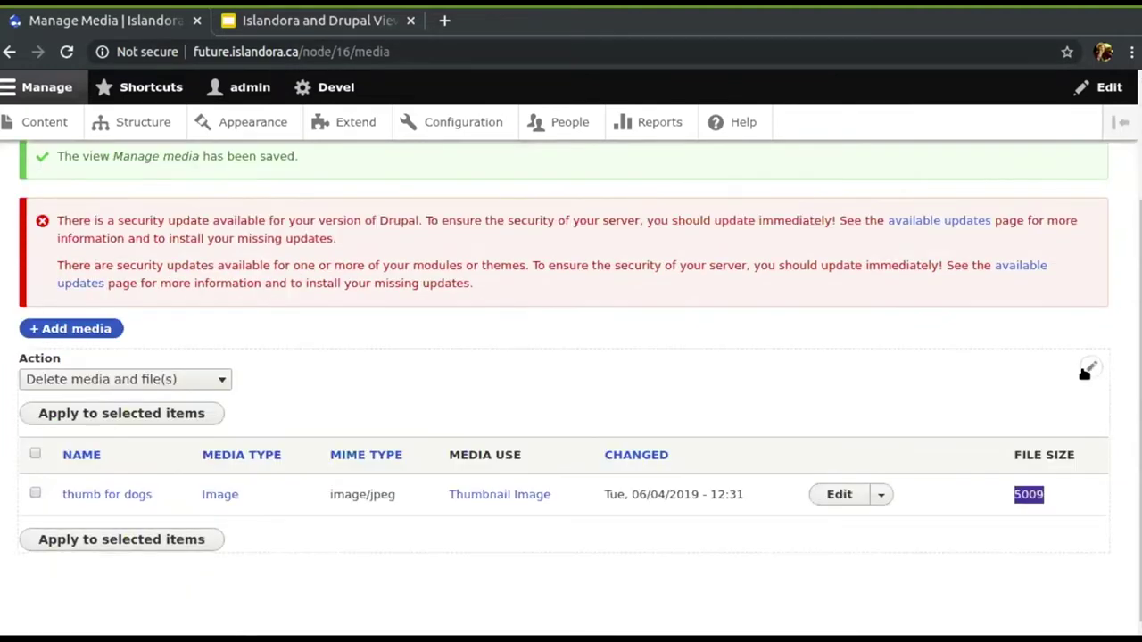
Step: Open the Manage media view for editing and bring up its REST export display
{"action": "left_click", "coordinate": [1085, 373]}
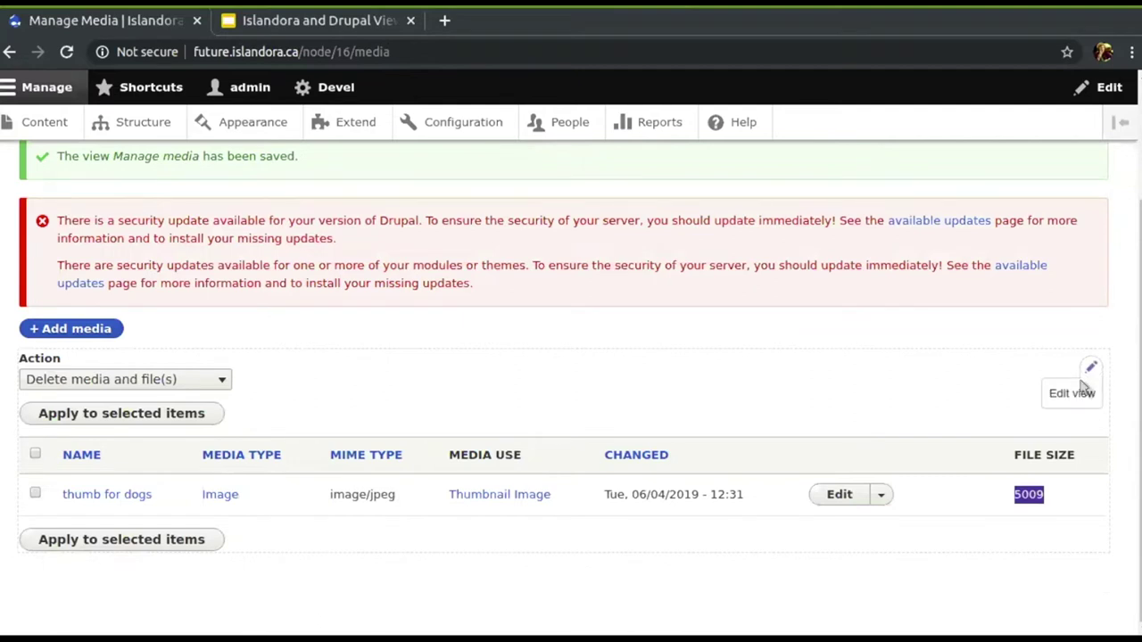
{"action": "left_click", "coordinate": [1076, 389]}
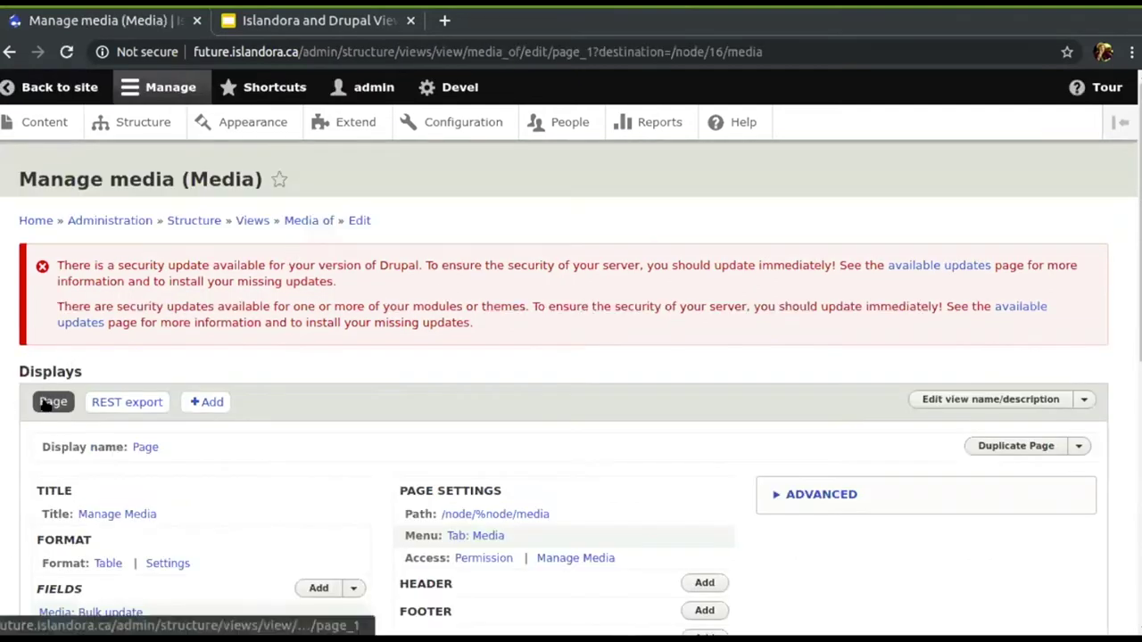
{"action": "left_click", "coordinate": [116, 404]}
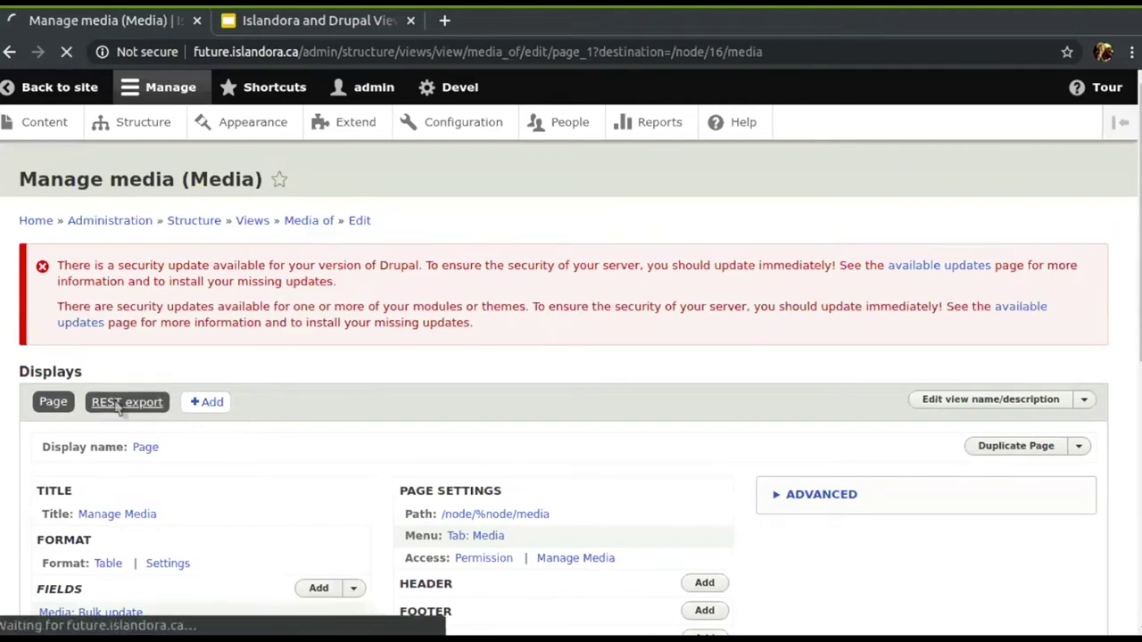
{"action": "left_click", "coordinate": [52, 90]}
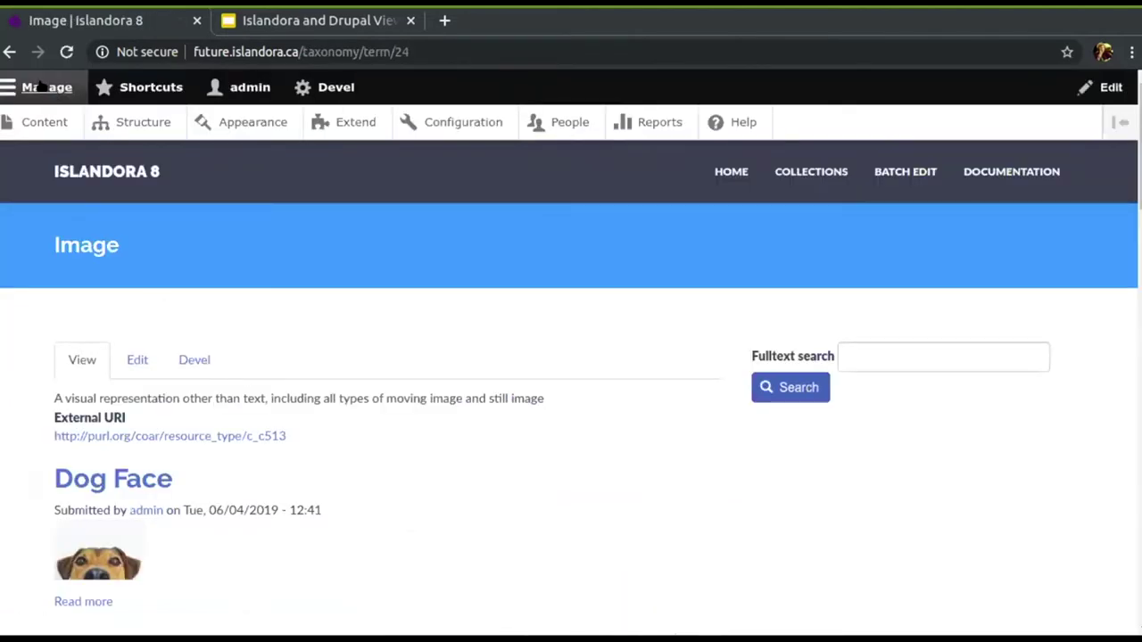
{"action": "left_click", "coordinate": [9, 52]}
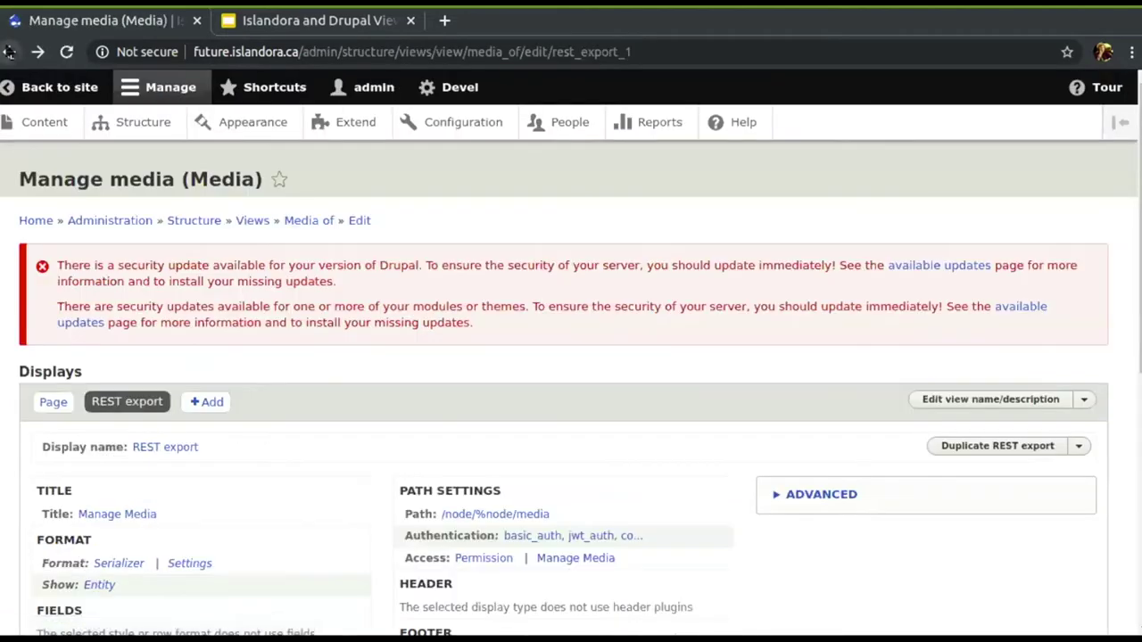
Step: Return to the site and open the media listing of the Dog Face item
{"action": "left_click", "coordinate": [60, 89]}
{"action": "scroll", "coordinate": [178, 357], "scroll_direction": "down", "scroll_amount": 3}
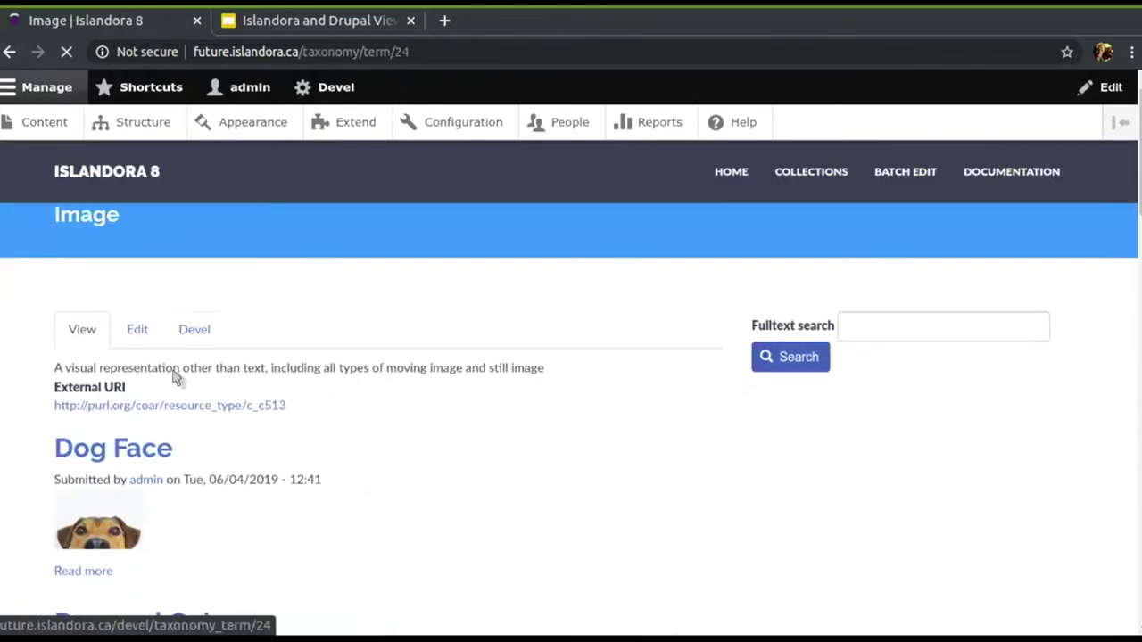
{"action": "left_click", "coordinate": [140, 286]}
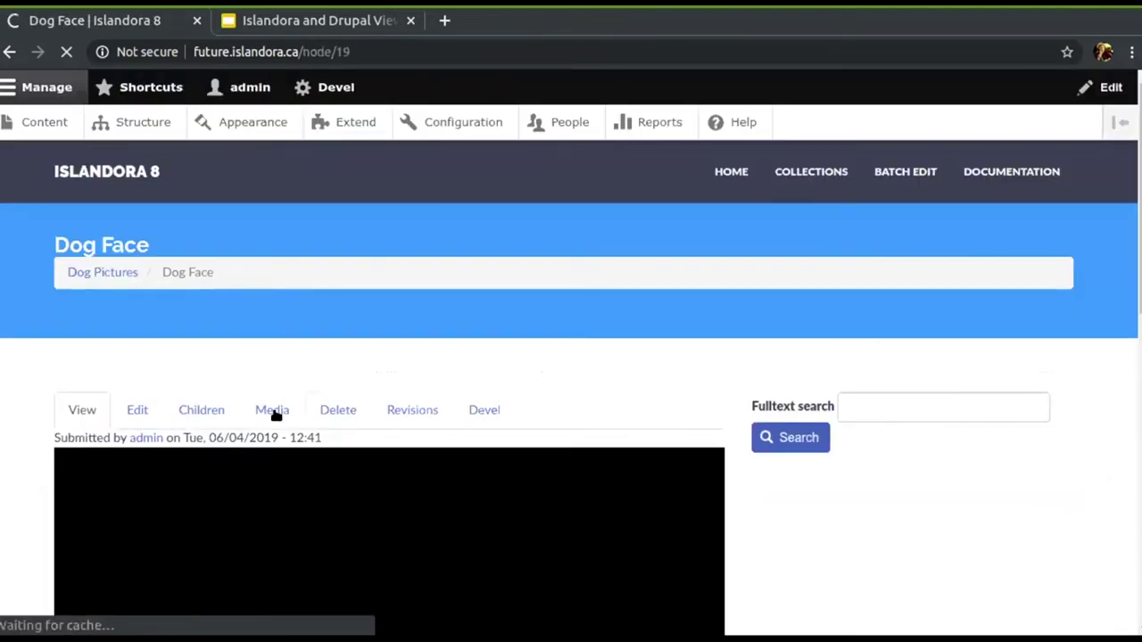
{"action": "left_click", "coordinate": [272, 410]}
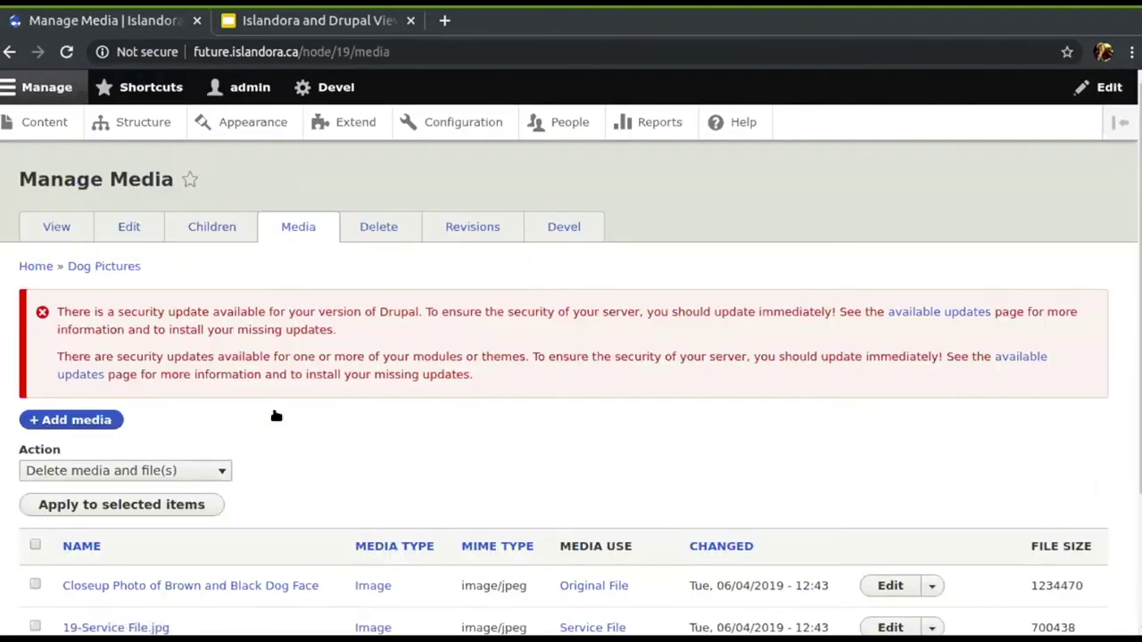
{"action": "scroll", "coordinate": [276, 415], "scroll_direction": "down", "scroll_amount": 2}
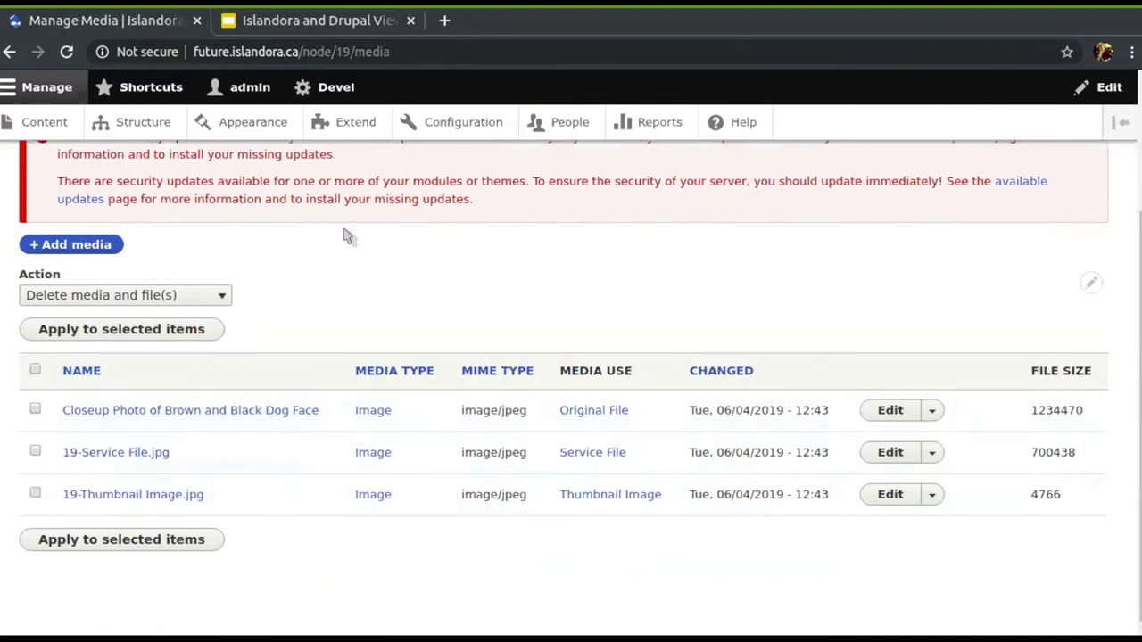
Step: Load the Dog Face media listing as JSON by adding ?_format=json to its address
{"action": "left_click", "coordinate": [402, 46]}
{"action": "left_click", "coordinate": [403, 44]}
{"action": "type", "text": "?_"}
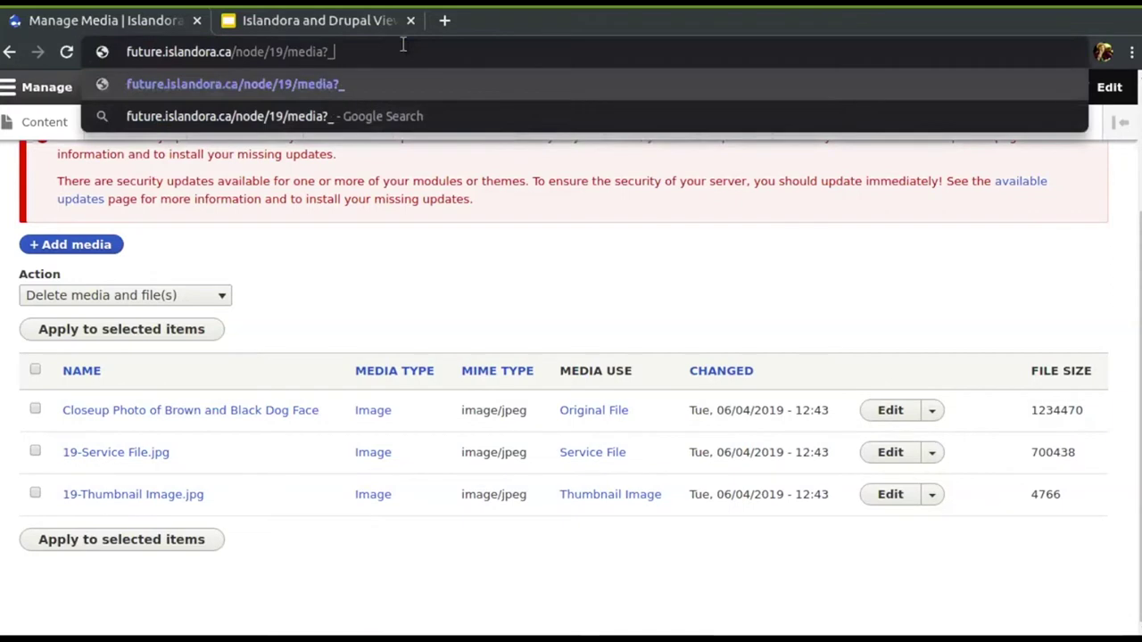
{"action": "type", "text": "format=json"}
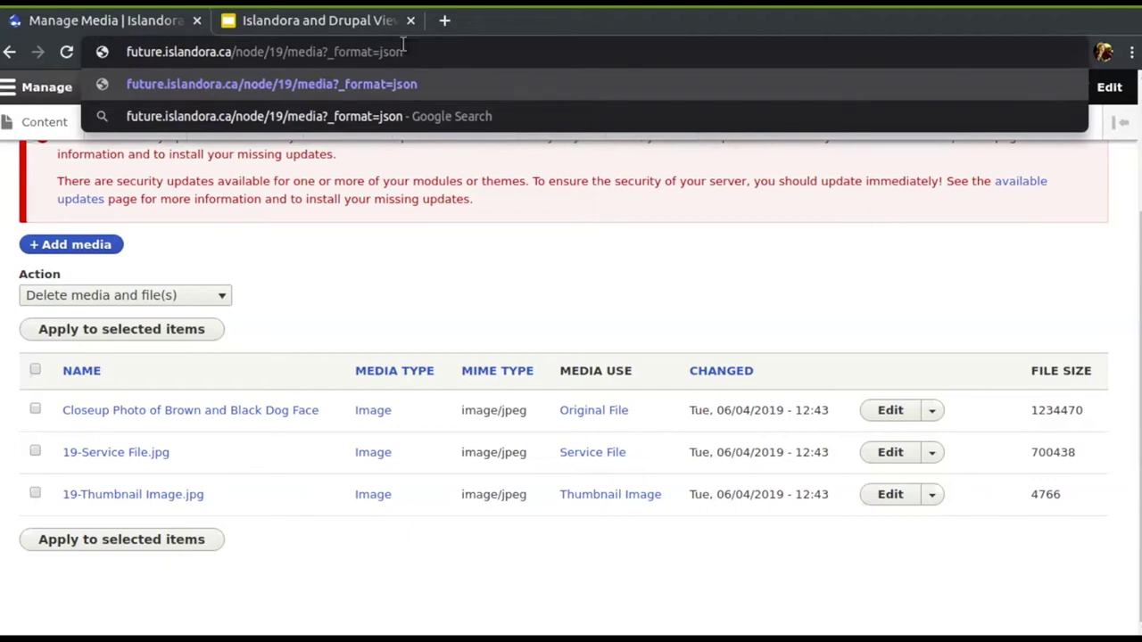
{"action": "key", "text": "Return"}
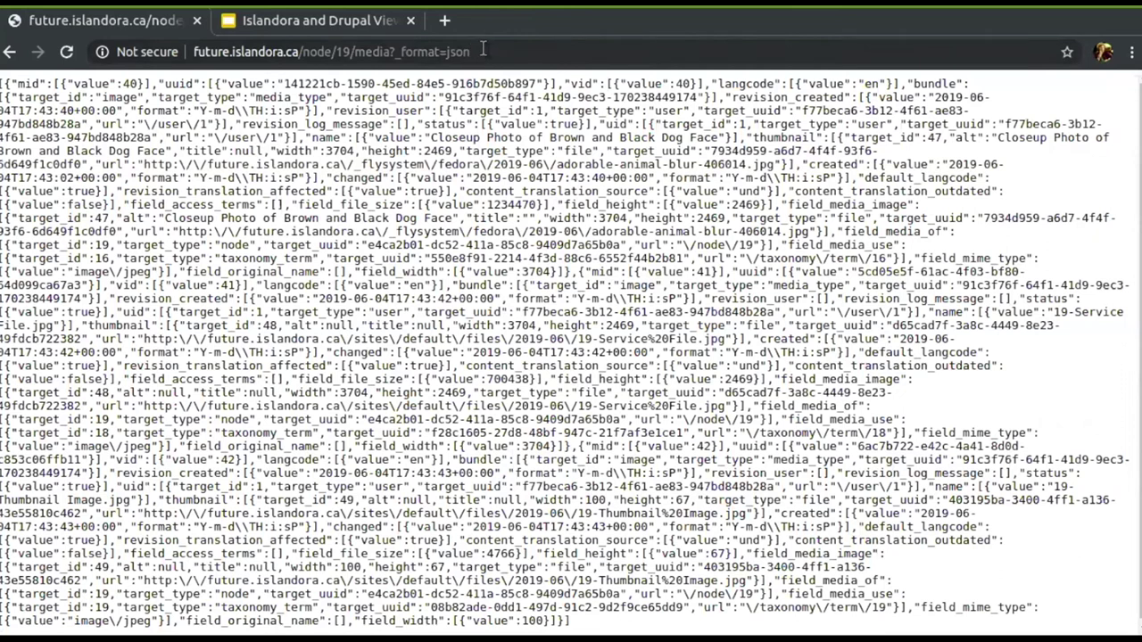
Step: Change the address's format parameter to jsonld and load the media listing as JSON-LD
{"action": "left_click_drag", "start_coordinate": [486, 51], "coordinate": [332, 48]}
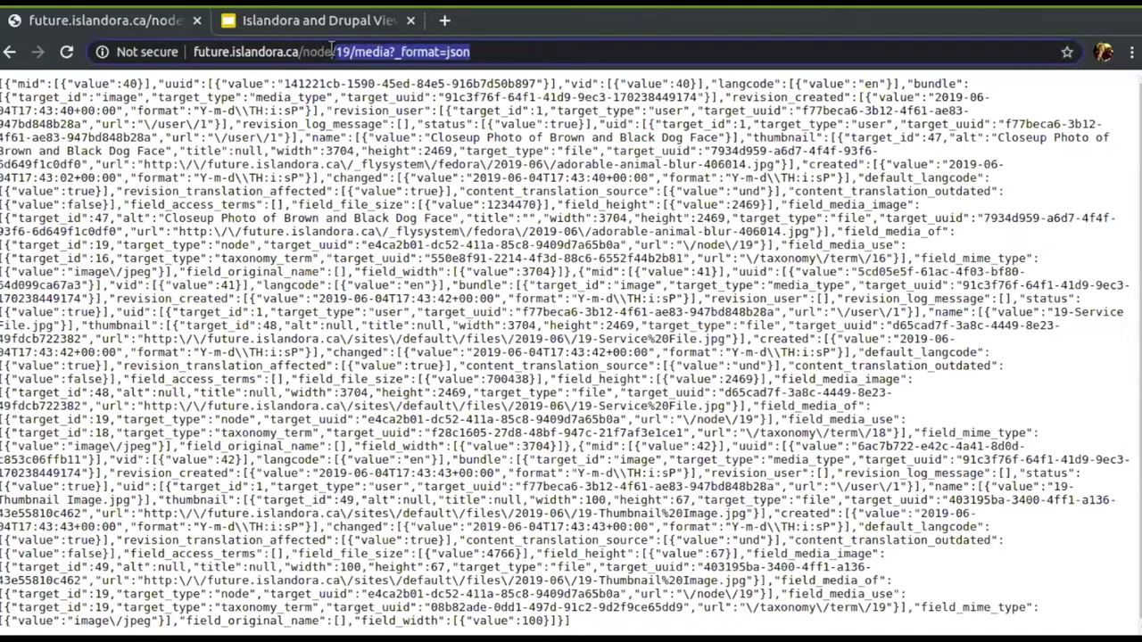
{"action": "left_click", "coordinate": [476, 51]}
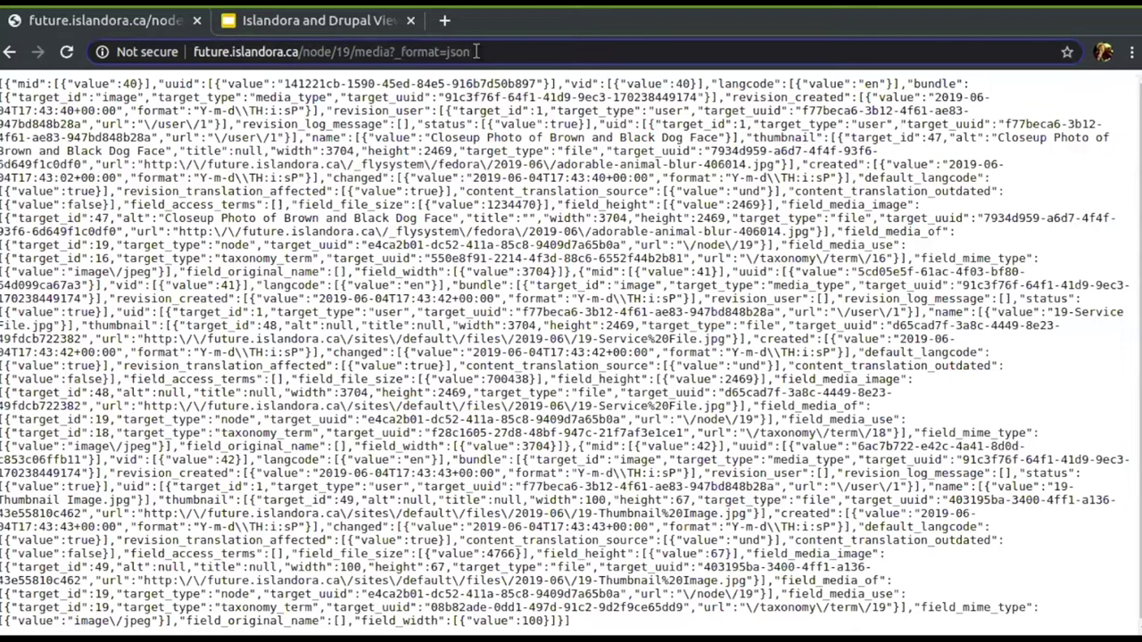
{"action": "type", "text": "ld"}
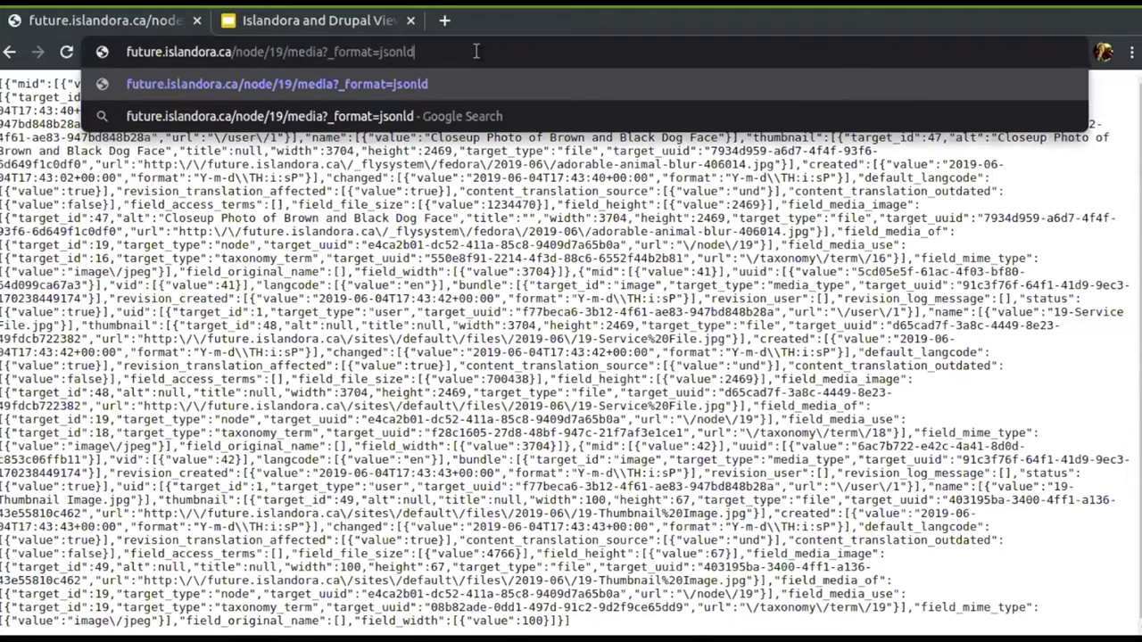
{"action": "key", "text": "Return"}
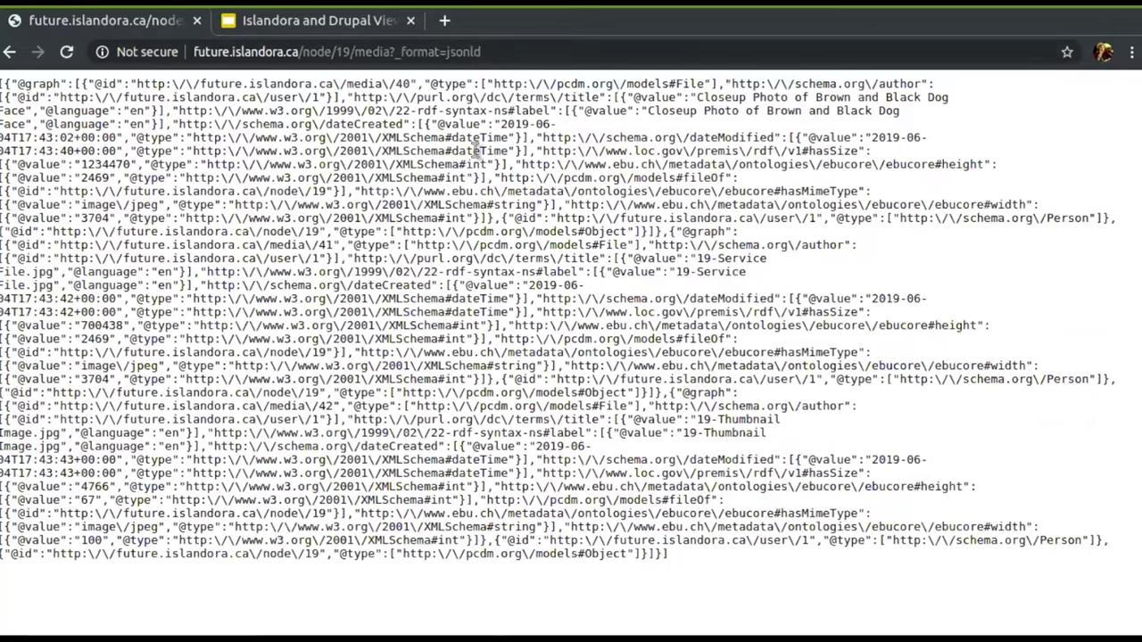
Step: Remove the format parameter from the address and reload the regular Manage Media page for node 19
{"action": "left_click", "coordinate": [485, 50]}
{"action": "key", "text": "End"}
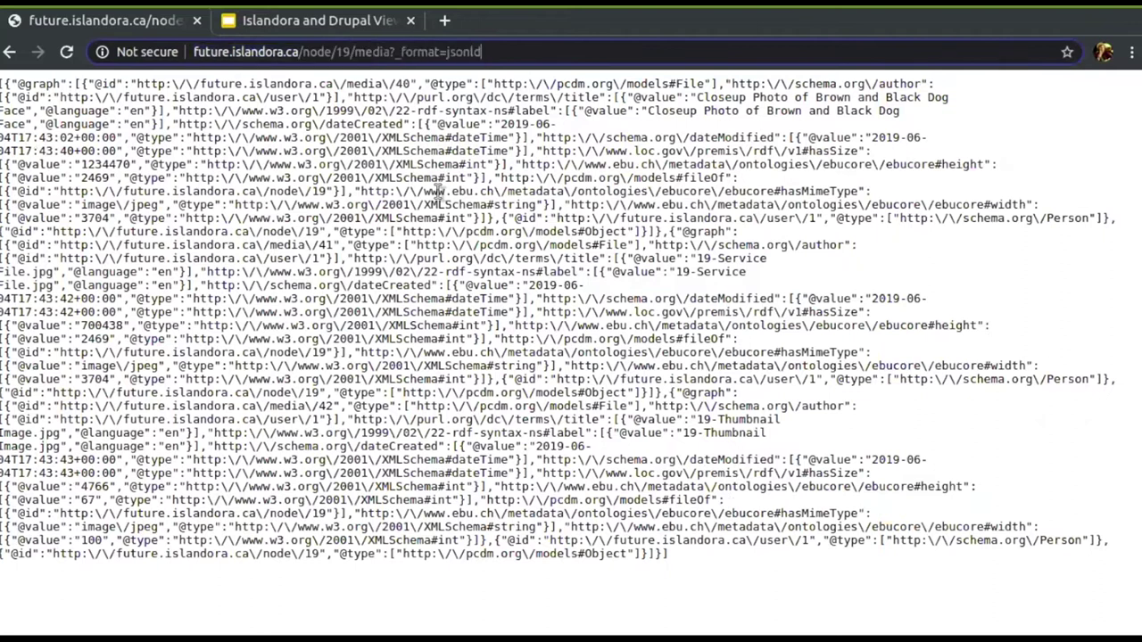
{"action": "key", "text": "BackSpace"}
{"action": "key", "text": "BackSpace"}
{"action": "key", "text": "BackSpace"}
{"action": "key", "text": "BackSpace"}
{"action": "key", "text": "BackSpace"}
{"action": "key", "text": "BackSpace"}
{"action": "key", "text": "BackSpace"}
{"action": "key", "text": "BackSpace"}
{"action": "key", "text": "BackSpace"}
{"action": "key", "text": "BackSpace"}
{"action": "key", "text": "BackSpace"}
{"action": "key", "text": "BackSpace"}
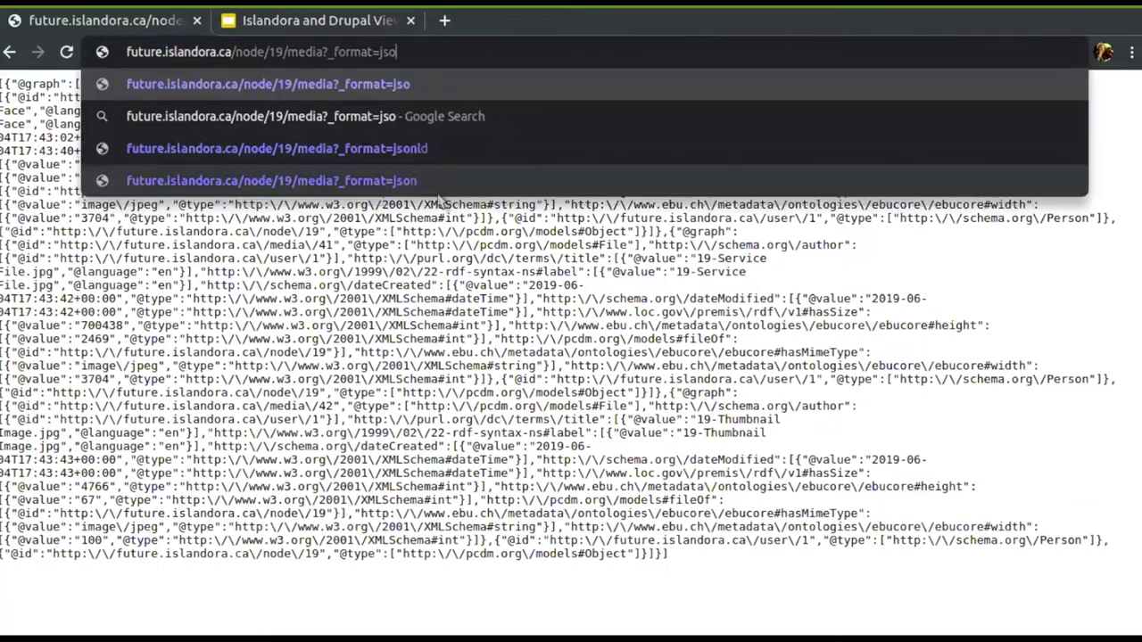
{"action": "key", "text": "BackSpace"}
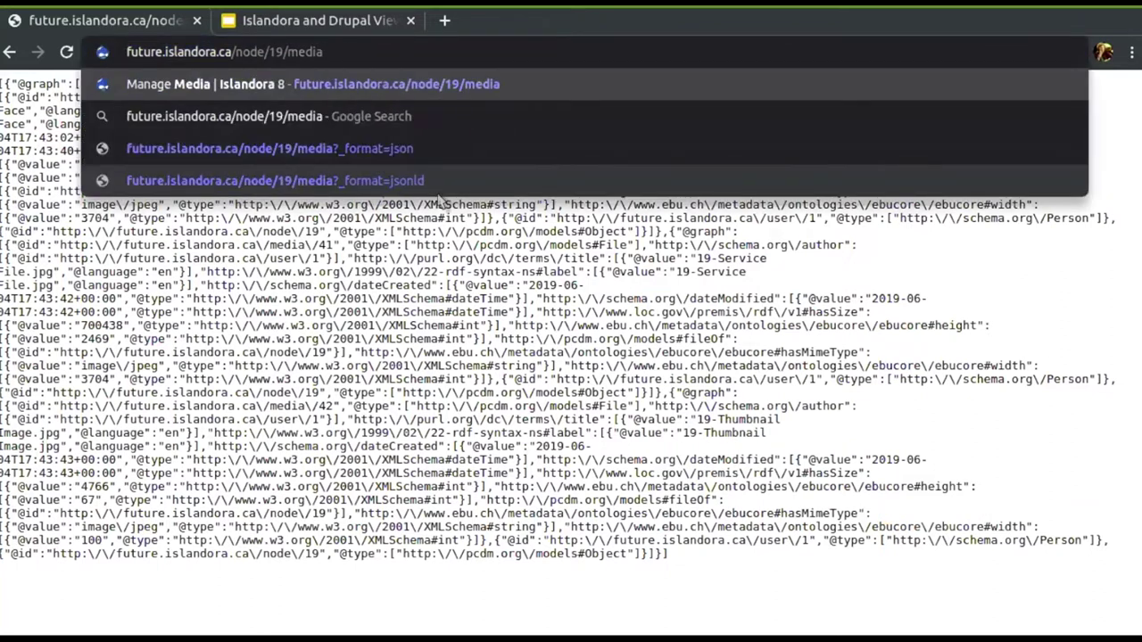
{"action": "key", "text": "Return"}
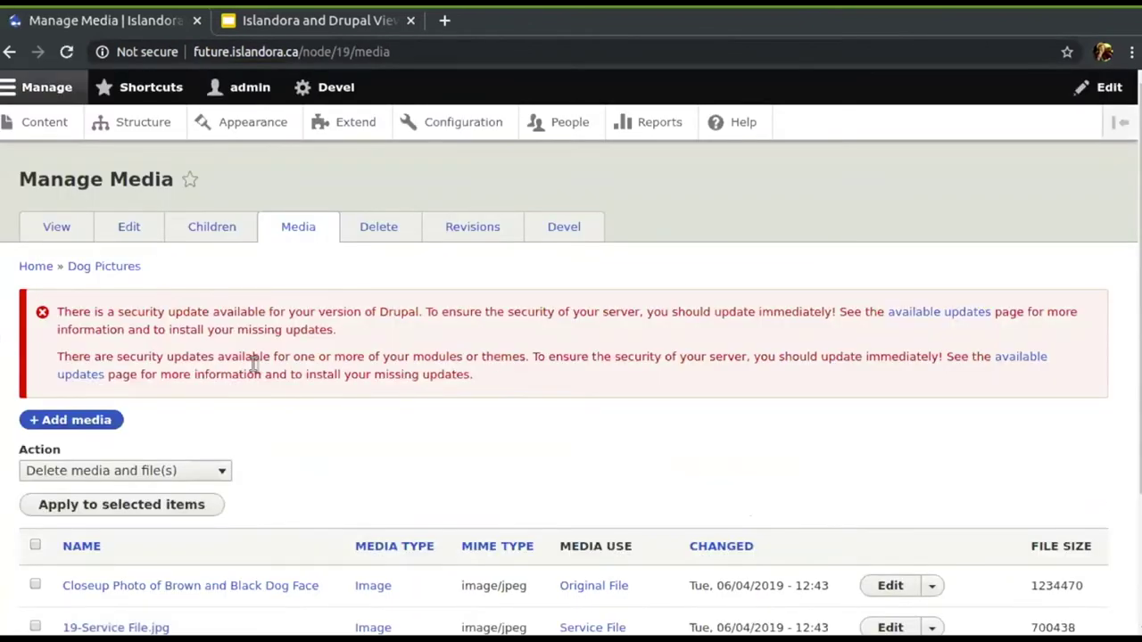
Step: Switch to the Islandora and Drupal Views presentation in Google Slides and present it from the 03 EVAs slide, advancing past it
{"action": "key", "text": "ctrl+Tab"}
{"action": "key", "text": "Down"}
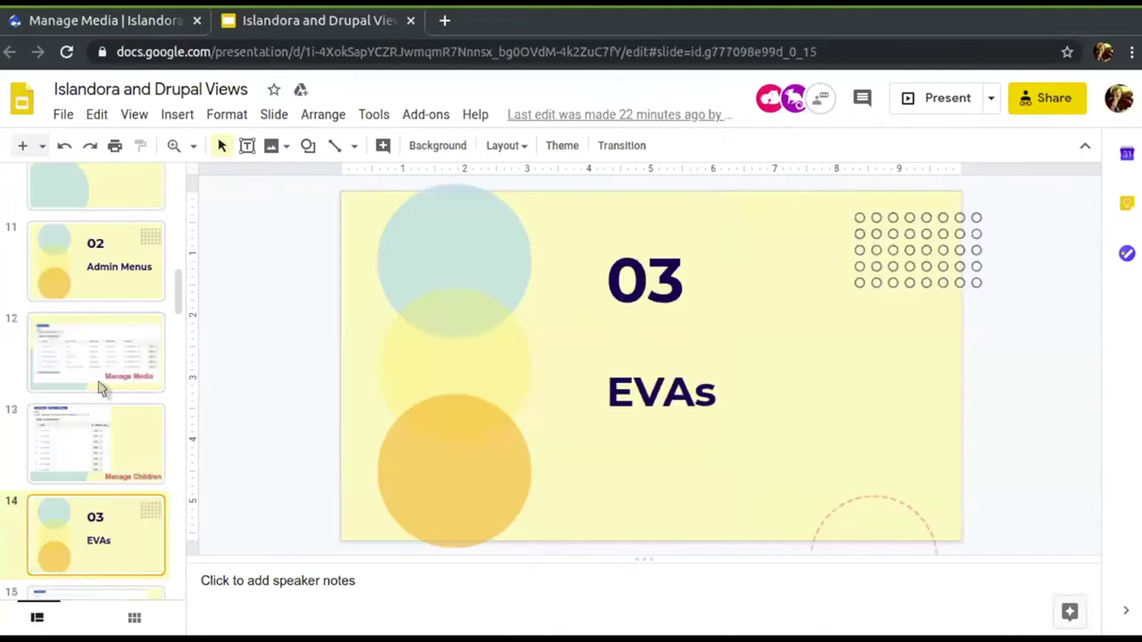
{"action": "scroll", "coordinate": [99, 385], "scroll_direction": "down", "scroll_amount": 5}
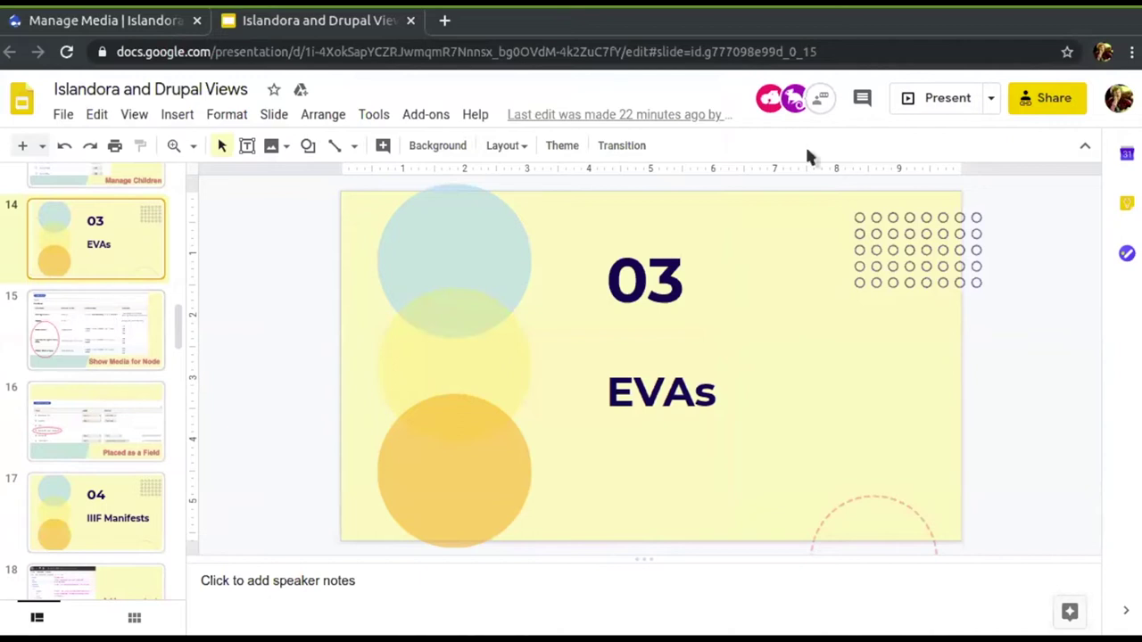
{"action": "left_click", "coordinate": [933, 98]}
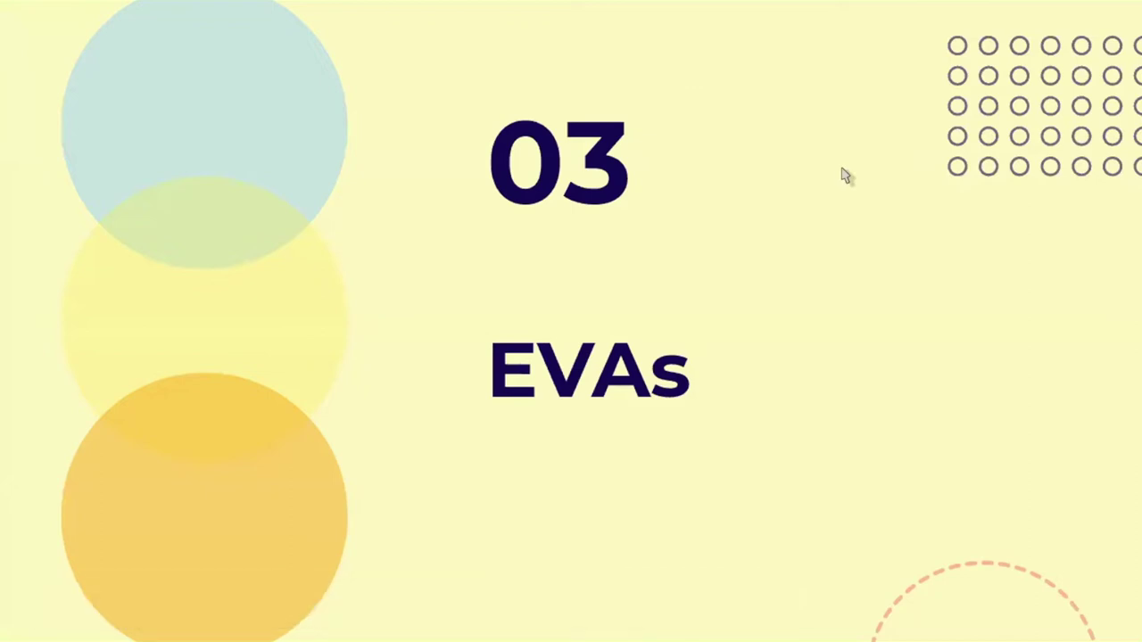
{"action": "key", "text": "Right"}
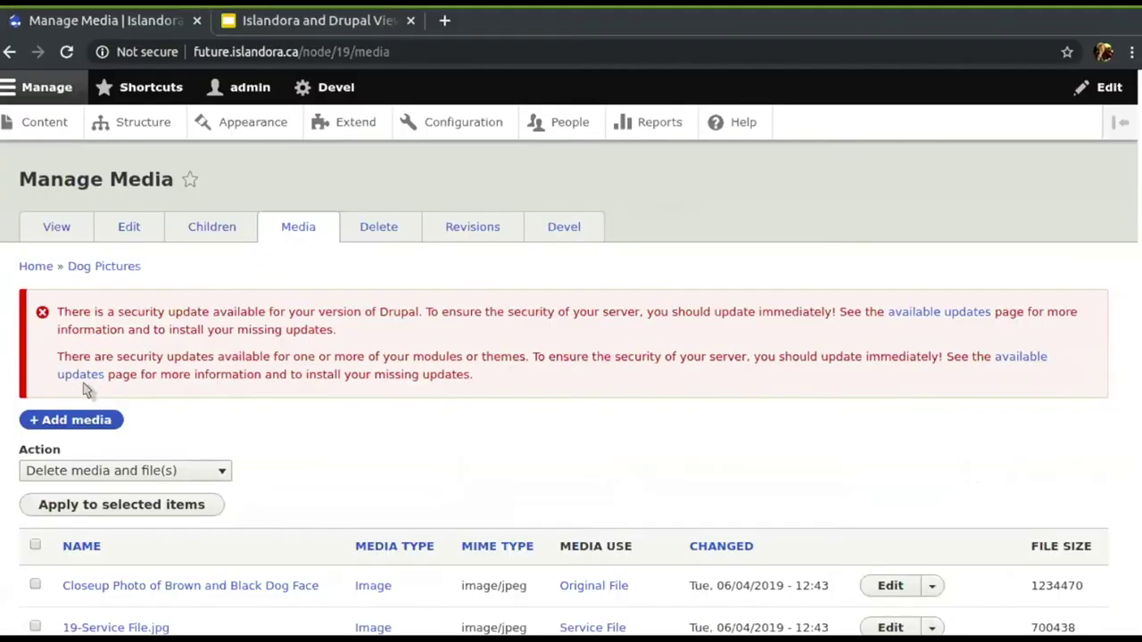
Step: Open the site's Views administration list from the Structure section
{"action": "scroll", "coordinate": [441, 357], "scroll_direction": "down", "scroll_amount": 2}
{"action": "scroll", "coordinate": [441, 357], "scroll_direction": "up", "scroll_amount": 2}
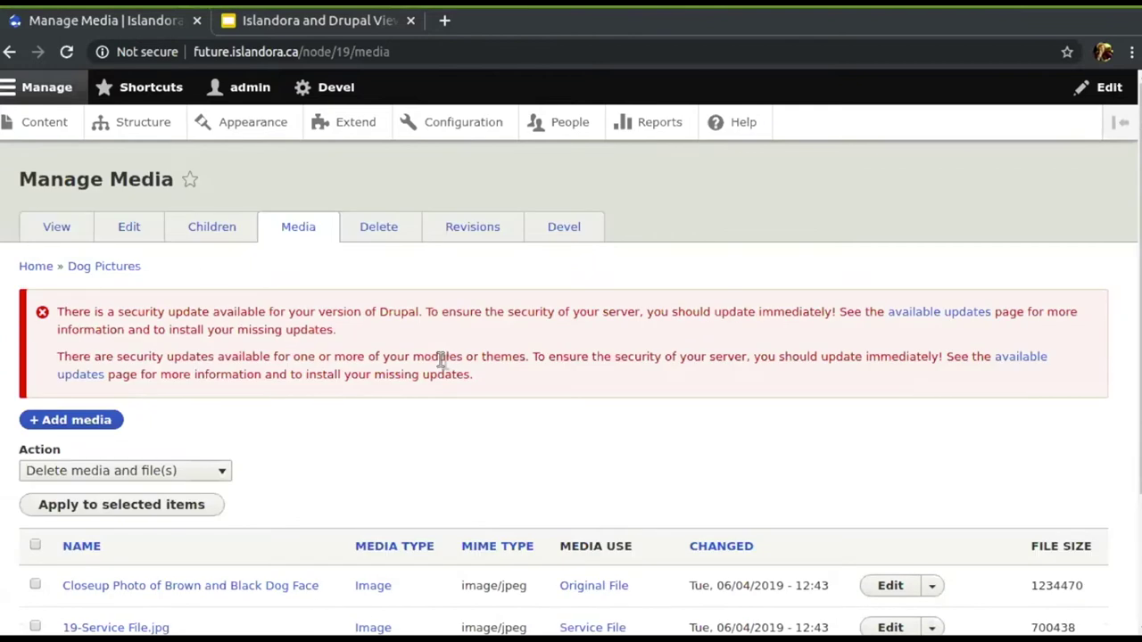
{"action": "left_click", "coordinate": [145, 127]}
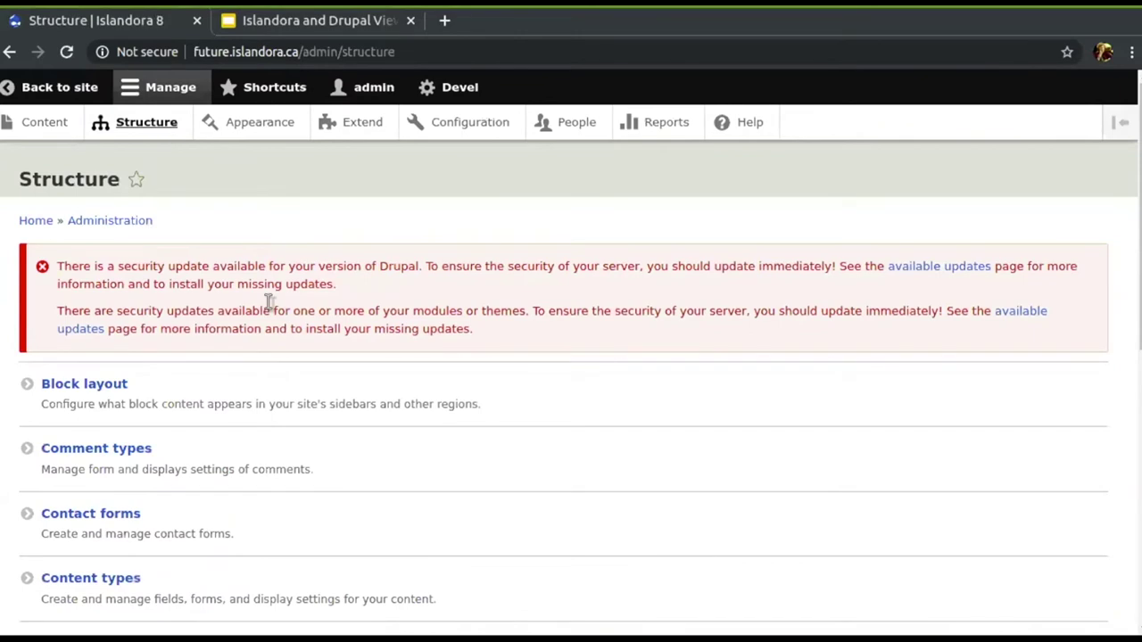
{"action": "scroll", "coordinate": [235, 413], "scroll_direction": "down", "scroll_amount": 6}
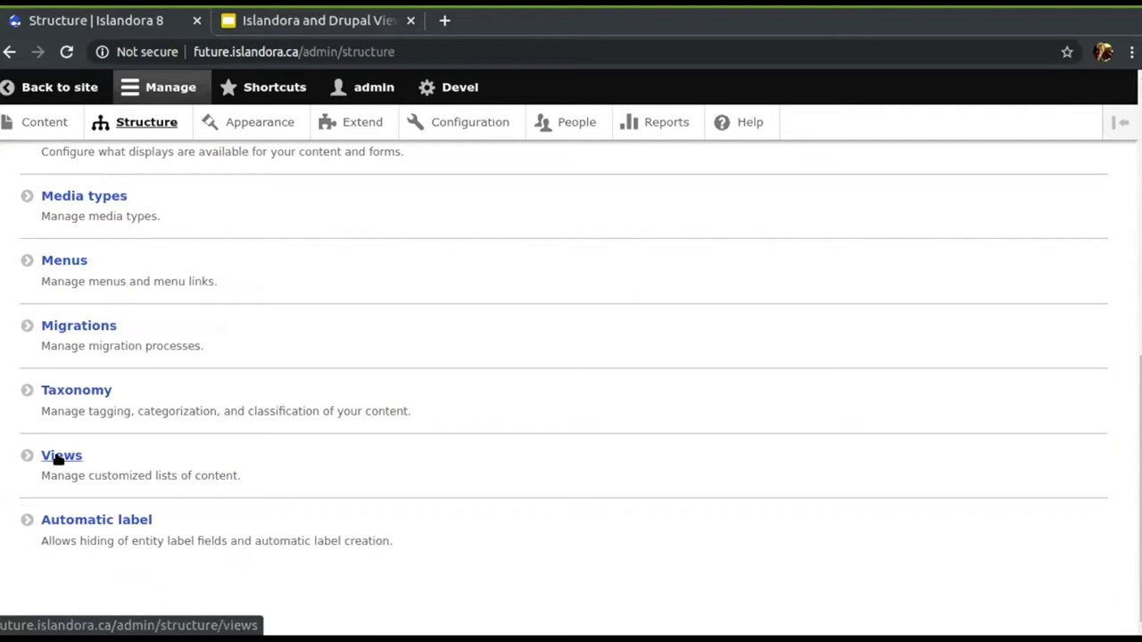
{"action": "left_click", "coordinate": [58, 457]}
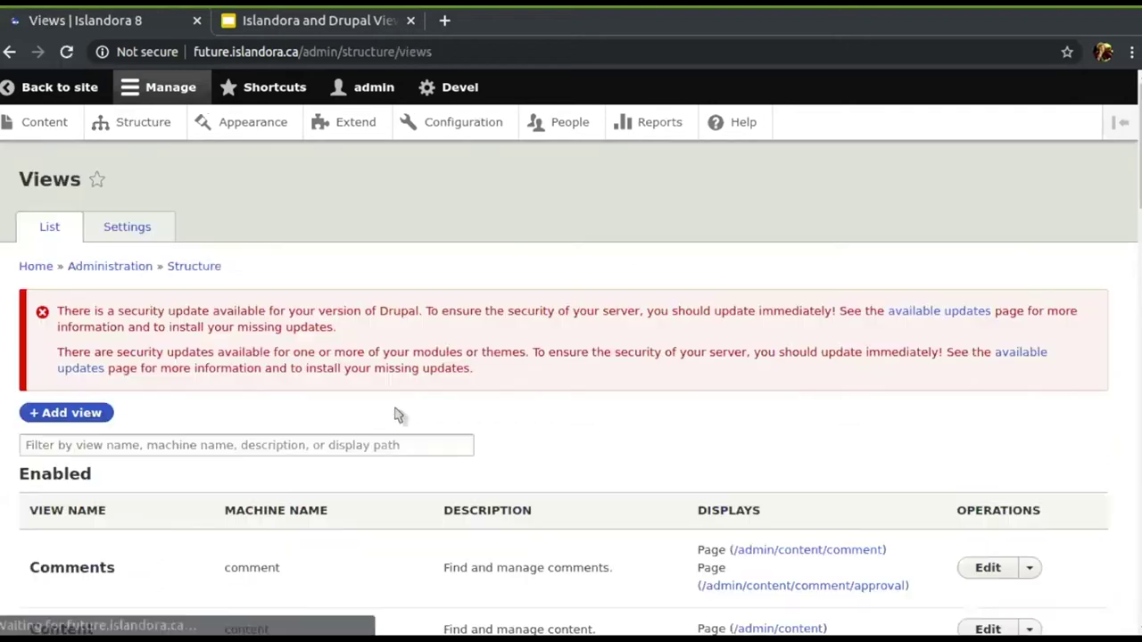
Step: Filter the views list by "Media" and open the Media EVAs view for editing
{"action": "scroll", "coordinate": [349, 433], "scroll_direction": "down", "scroll_amount": 6}
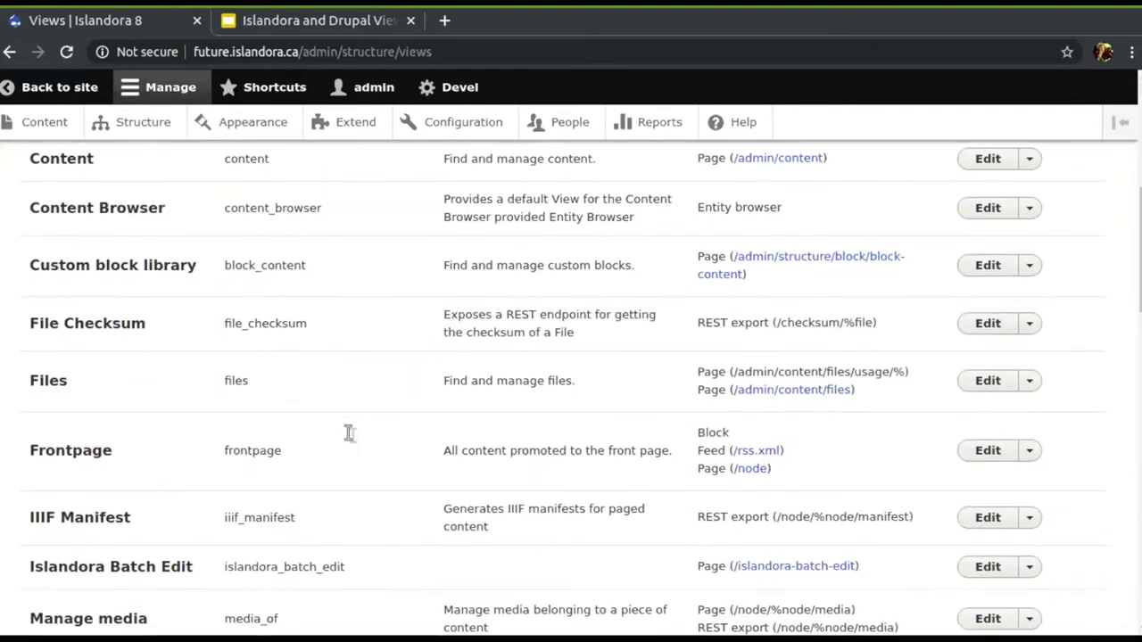
{"action": "scroll", "coordinate": [349, 433], "scroll_direction": "down", "scroll_amount": 3}
{"action": "scroll", "coordinate": [348, 432], "scroll_direction": "up", "scroll_amount": 10}
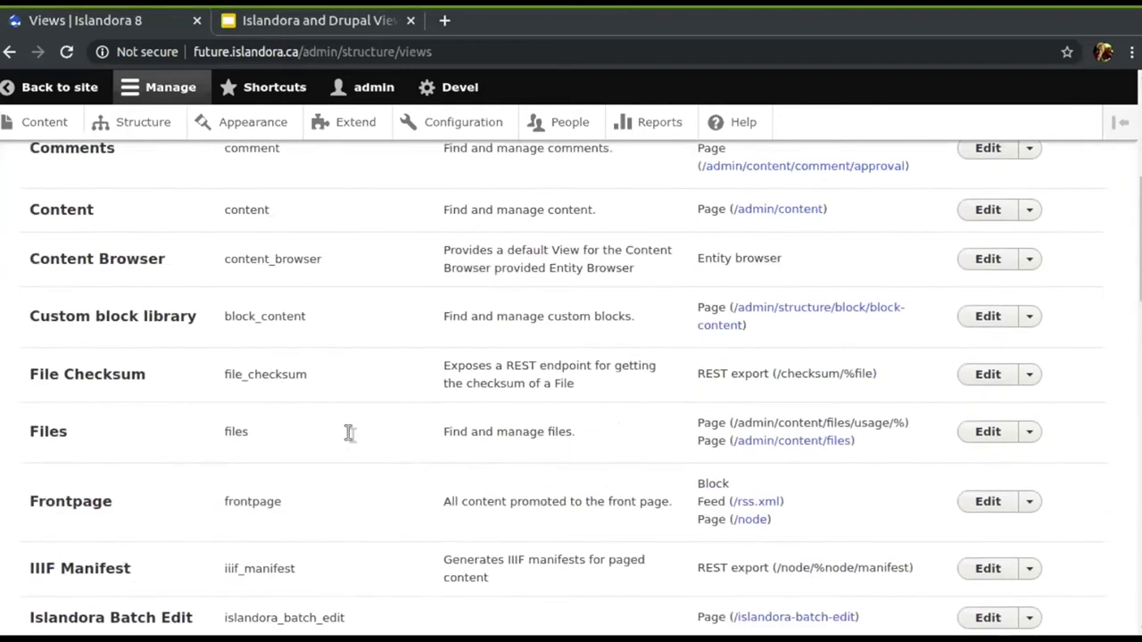
{"action": "left_click", "coordinate": [137, 437]}
{"action": "type", "text": "Med"}
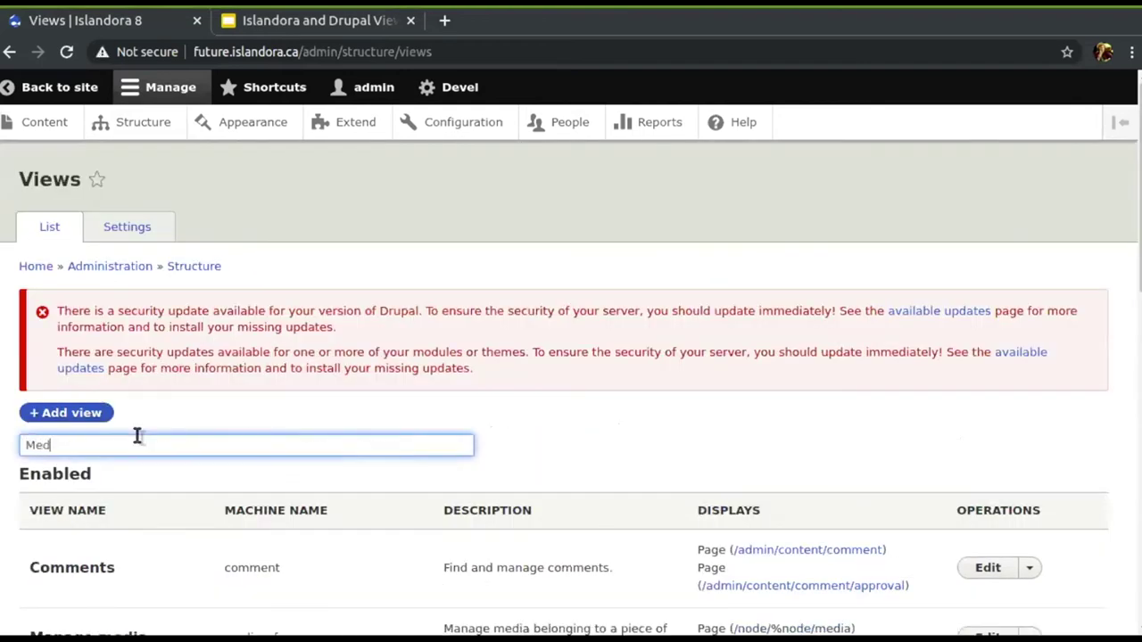
{"action": "type", "text": "ia"}
{"action": "scroll", "coordinate": [138, 435], "scroll_direction": "down", "scroll_amount": 4}
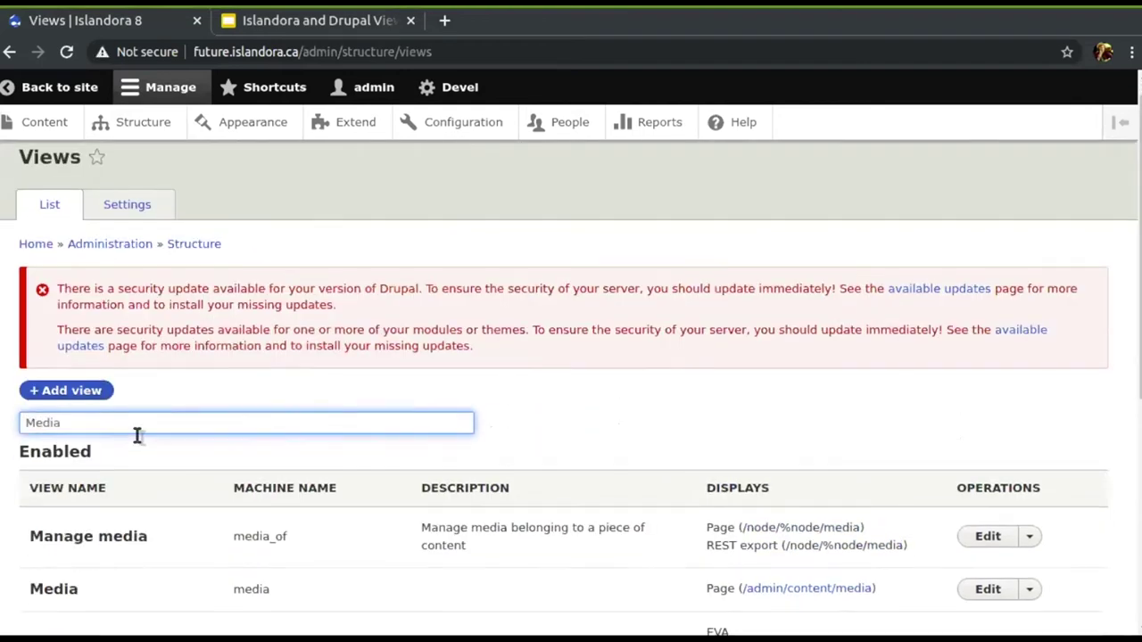
{"action": "scroll", "coordinate": [135, 435], "scroll_direction": "up", "scroll_amount": 1}
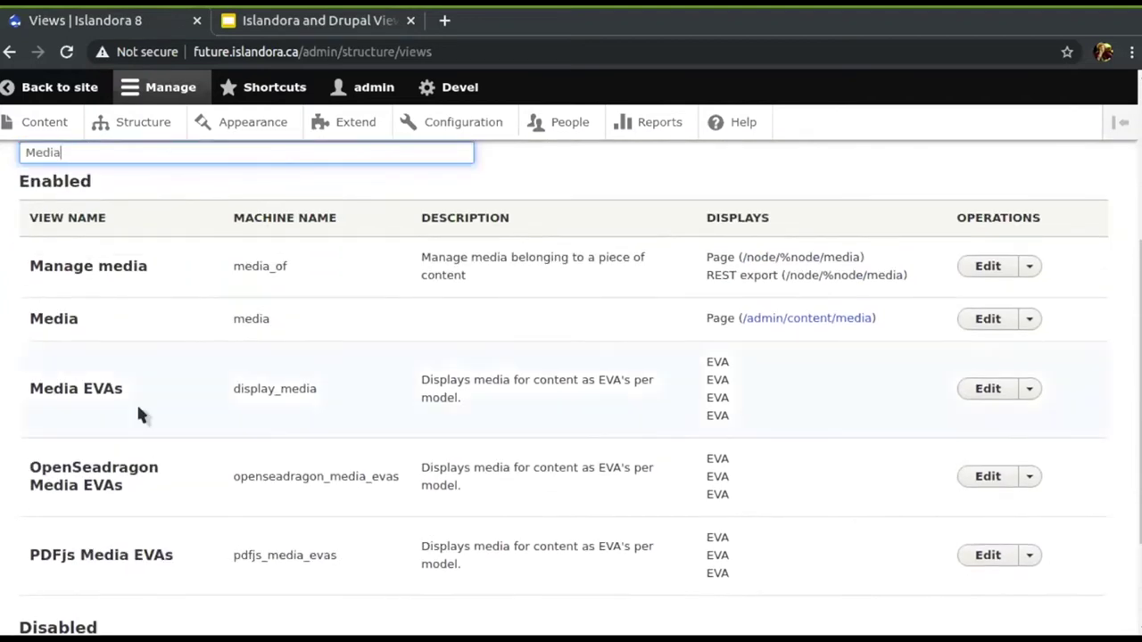
{"action": "left_click", "coordinate": [984, 398]}
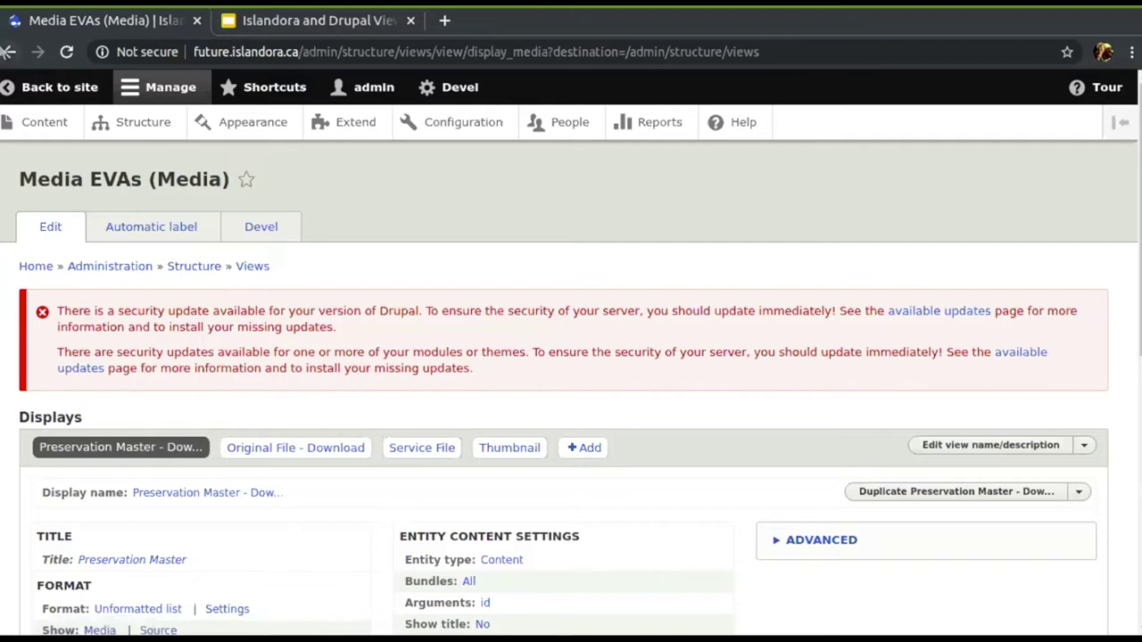
Step: Return to the views list, open the OpenSeadragon Media EVAs view for editing and review its Original File display settings
{"action": "left_click", "coordinate": [8, 52]}
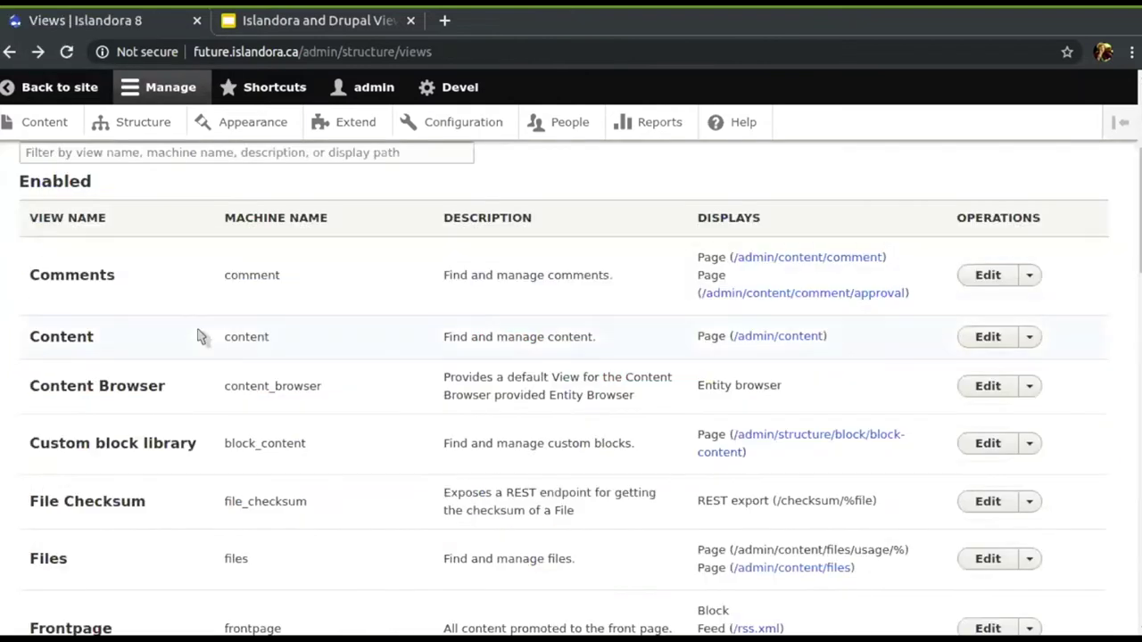
{"action": "scroll", "coordinate": [199, 336], "scroll_direction": "down", "scroll_amount": 9}
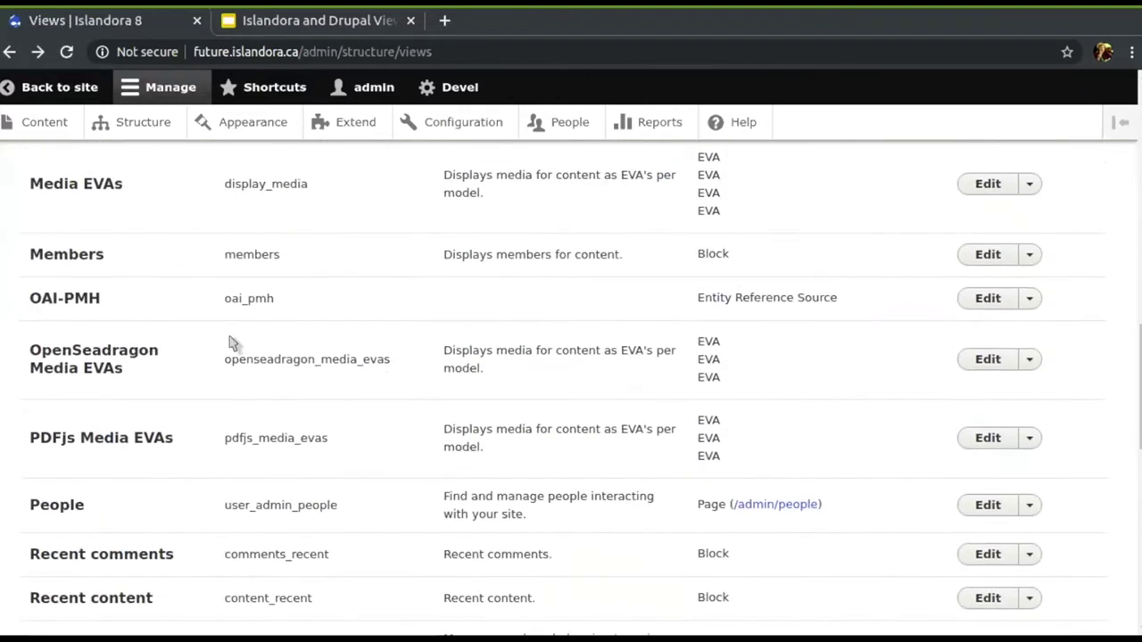
{"action": "left_click", "coordinate": [988, 360]}
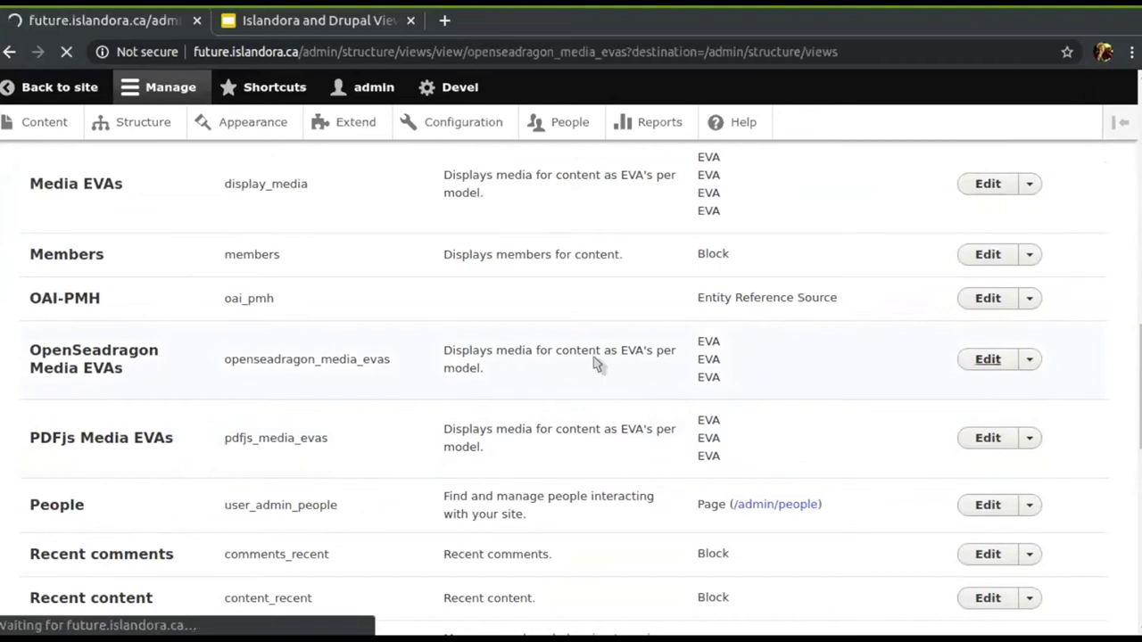
{"action": "scroll", "coordinate": [169, 379], "scroll_direction": "down", "scroll_amount": 5}
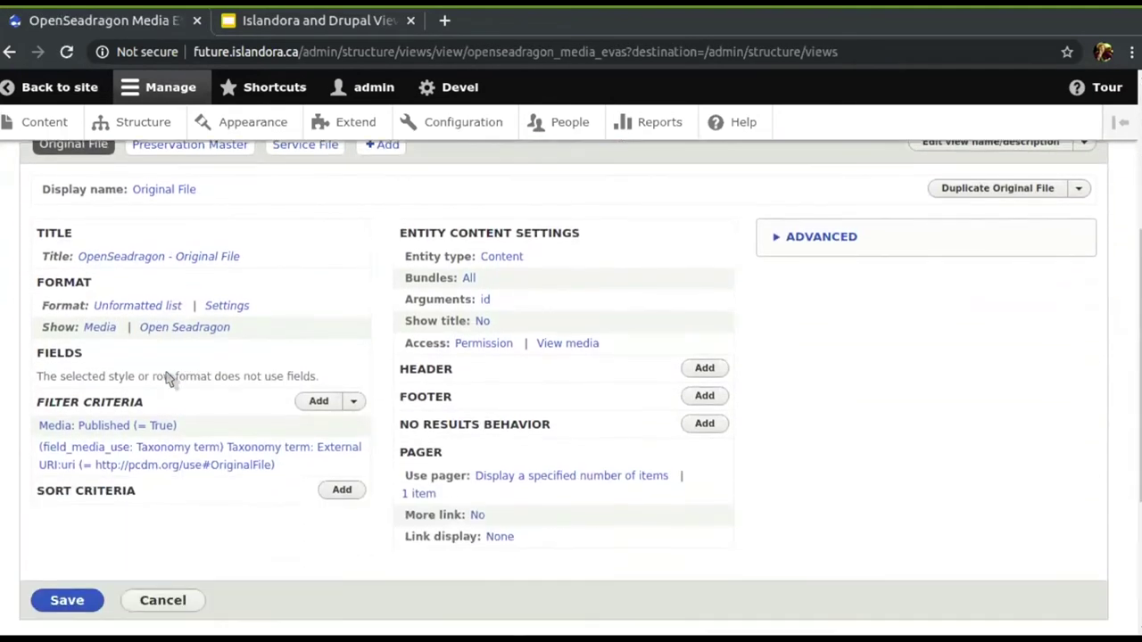
{"action": "scroll", "coordinate": [169, 378], "scroll_direction": "up", "scroll_amount": 3}
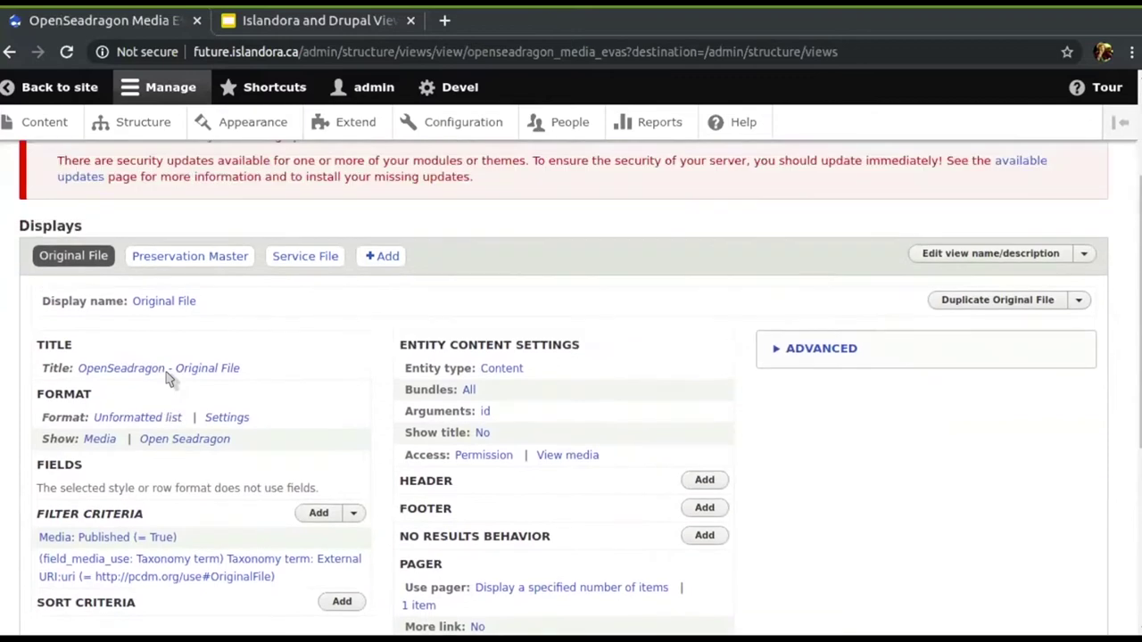
{"action": "scroll", "coordinate": [164, 374], "scroll_direction": "up", "scroll_amount": 2}
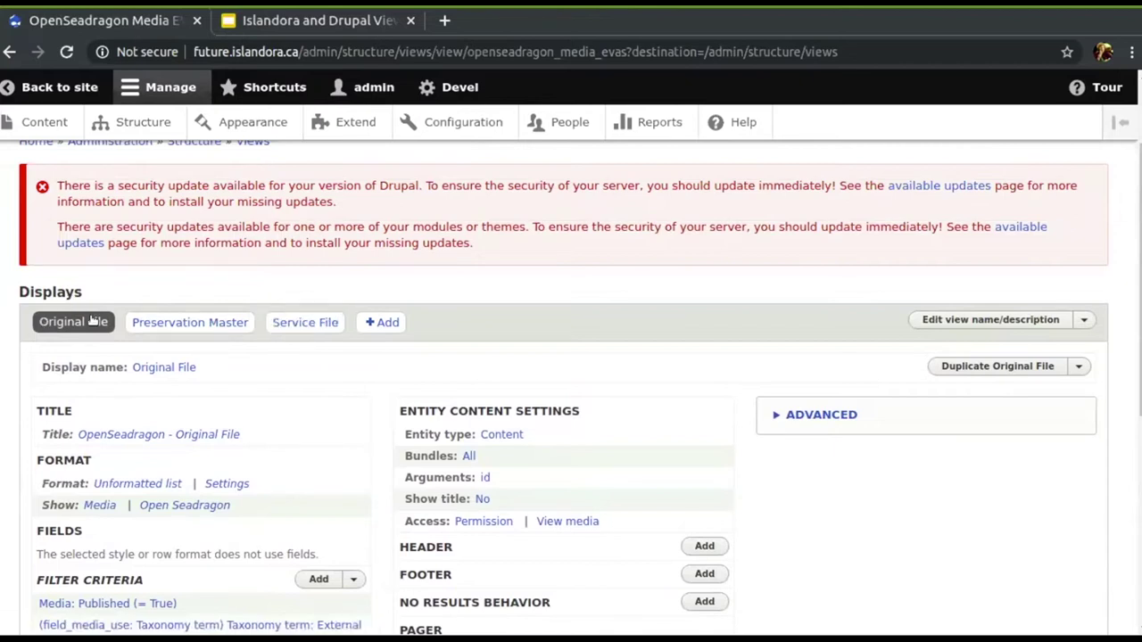
Step: Switch the OpenSeadragon Media EVAs view to its Service File display and examine its format and filter criteria
{"action": "left_click", "coordinate": [302, 326]}
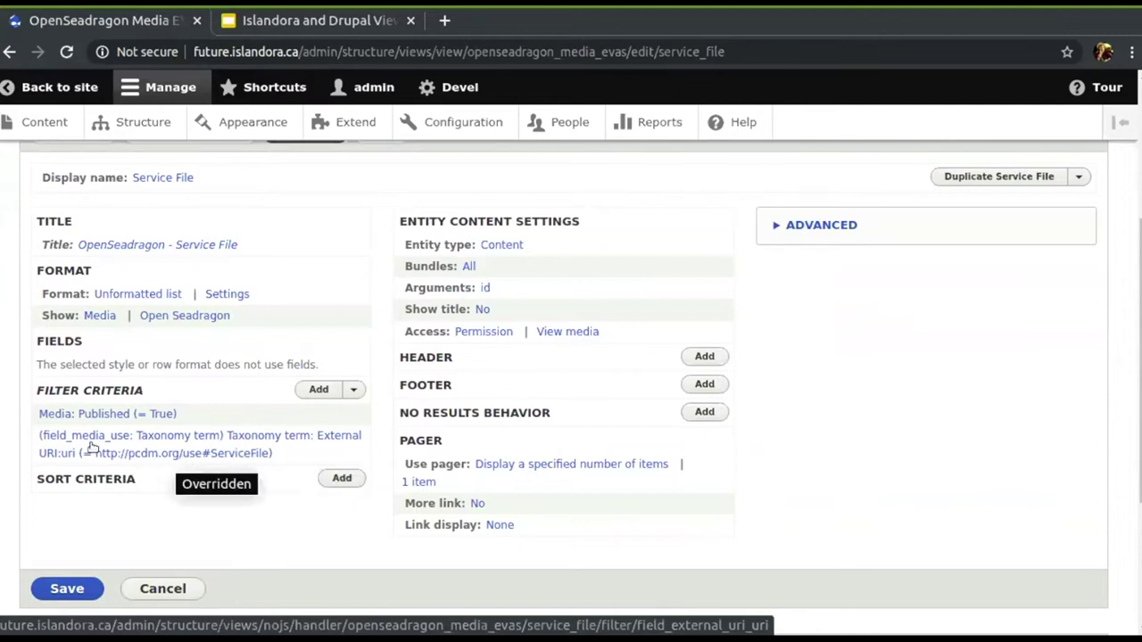
{"action": "scroll", "coordinate": [241, 331], "scroll_direction": "up", "scroll_amount": 3}
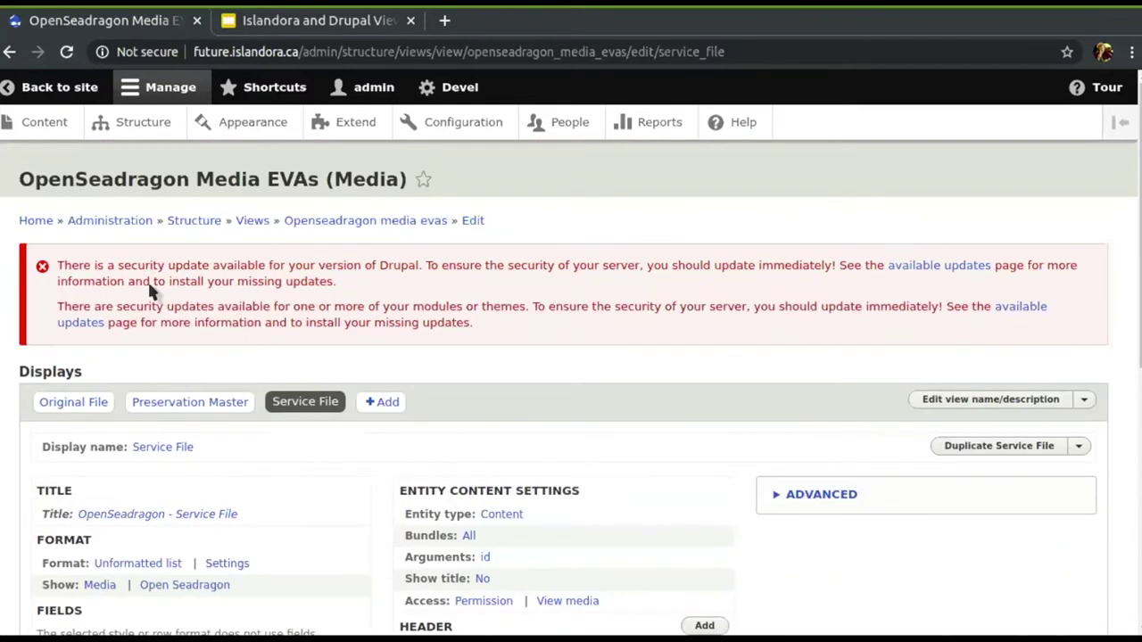
{"action": "scroll", "coordinate": [147, 289], "scroll_direction": "down", "scroll_amount": 5}
{"action": "scroll", "coordinate": [146, 288], "scroll_direction": "up", "scroll_amount": 5}
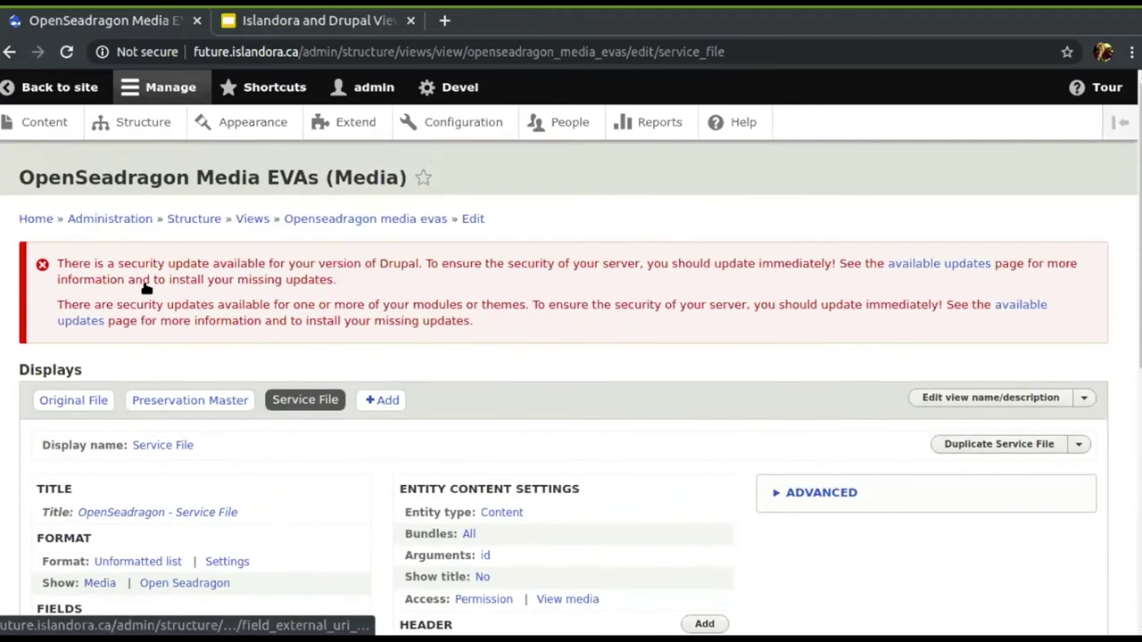
Step: Open the display management page of the Repository Item content type
{"action": "left_click", "coordinate": [127, 130]}
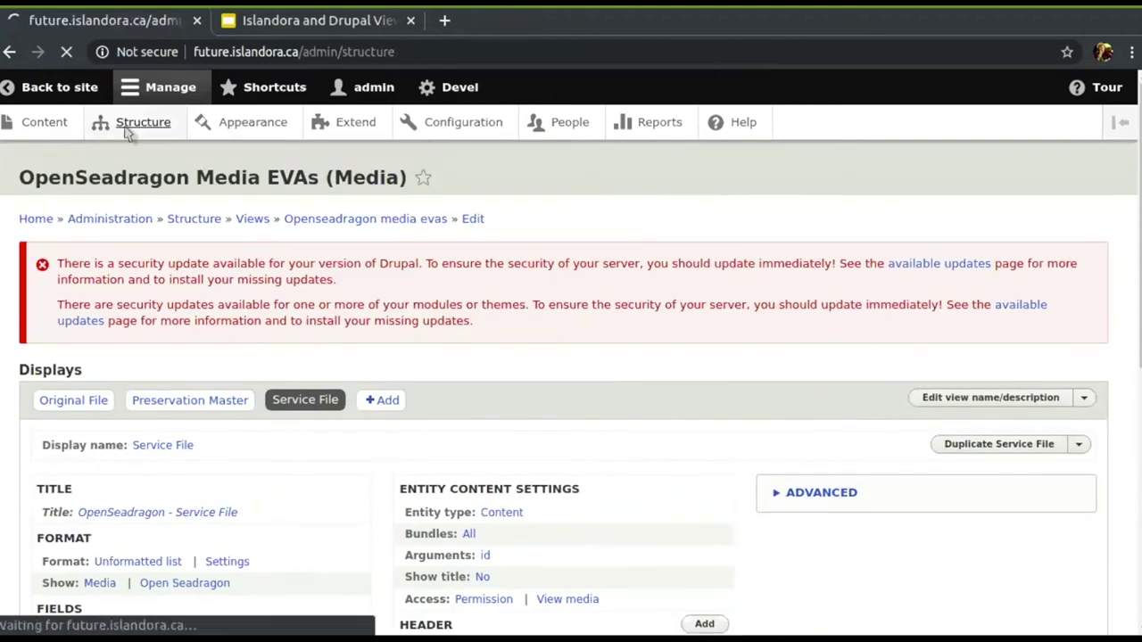
{"action": "scroll", "coordinate": [101, 349], "scroll_direction": "down", "scroll_amount": 3}
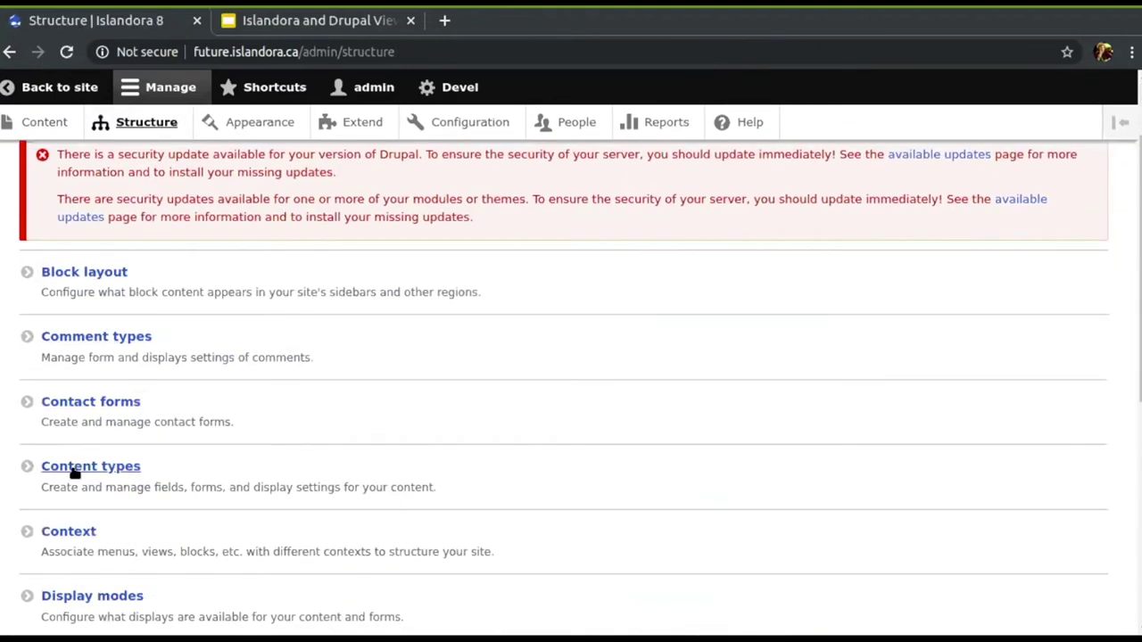
{"action": "left_click", "coordinate": [75, 471]}
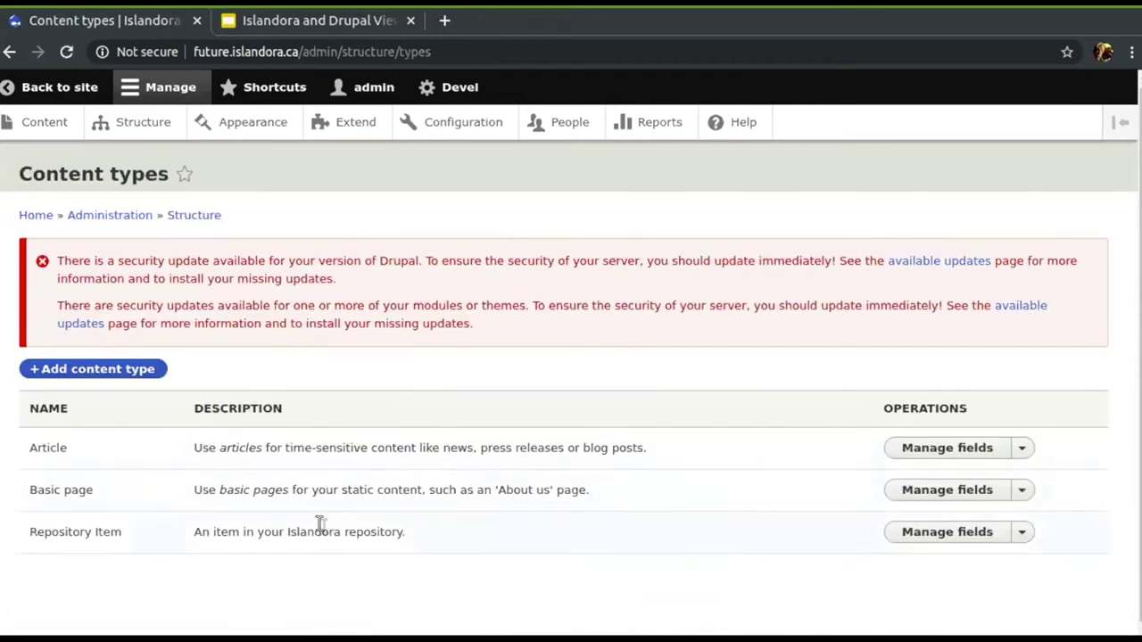
{"action": "left_click", "coordinate": [1024, 532]}
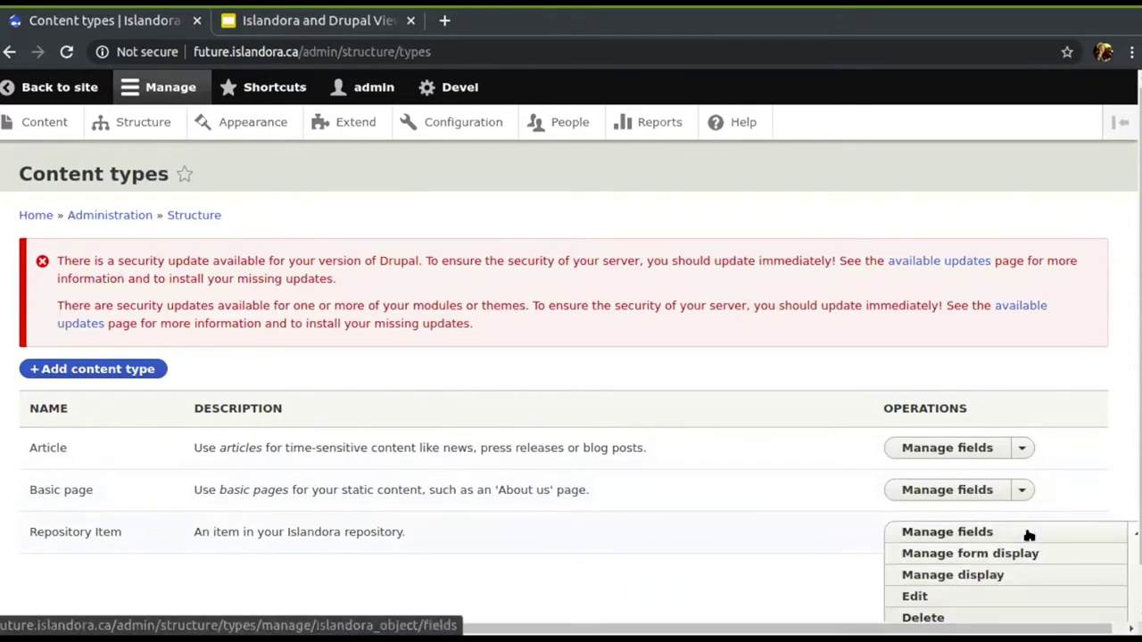
{"action": "left_click", "coordinate": [967, 575]}
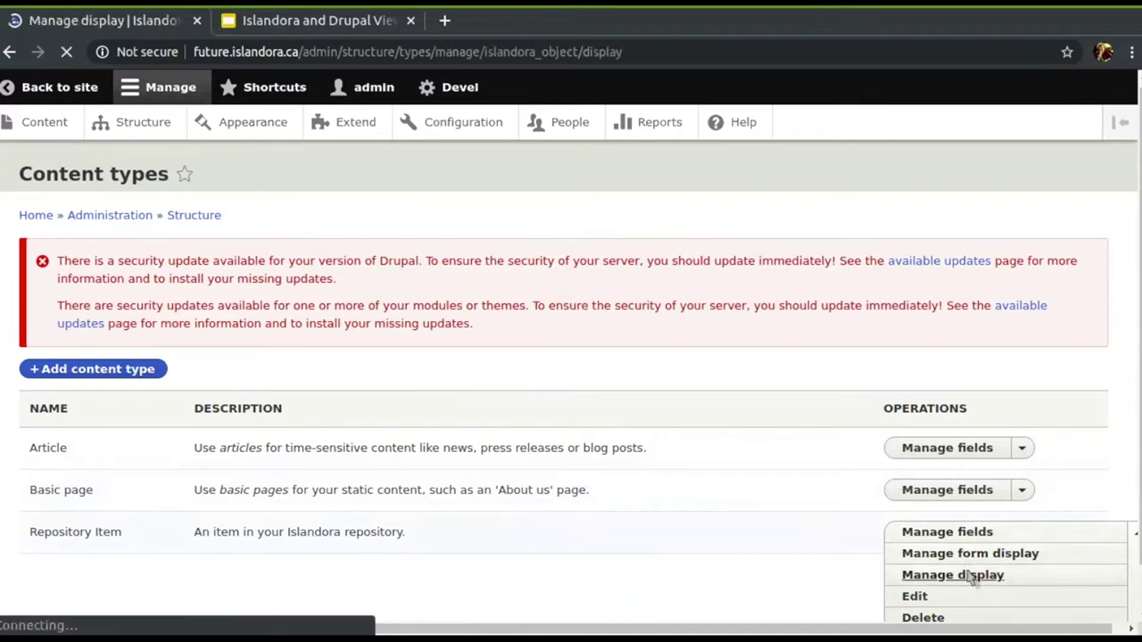
Step: Move the EVA: Media EVAs - Service File field to the top of the Default display's field list, above Alternative Title
{"action": "scroll", "coordinate": [602, 352], "scroll_direction": "down", "scroll_amount": 5}
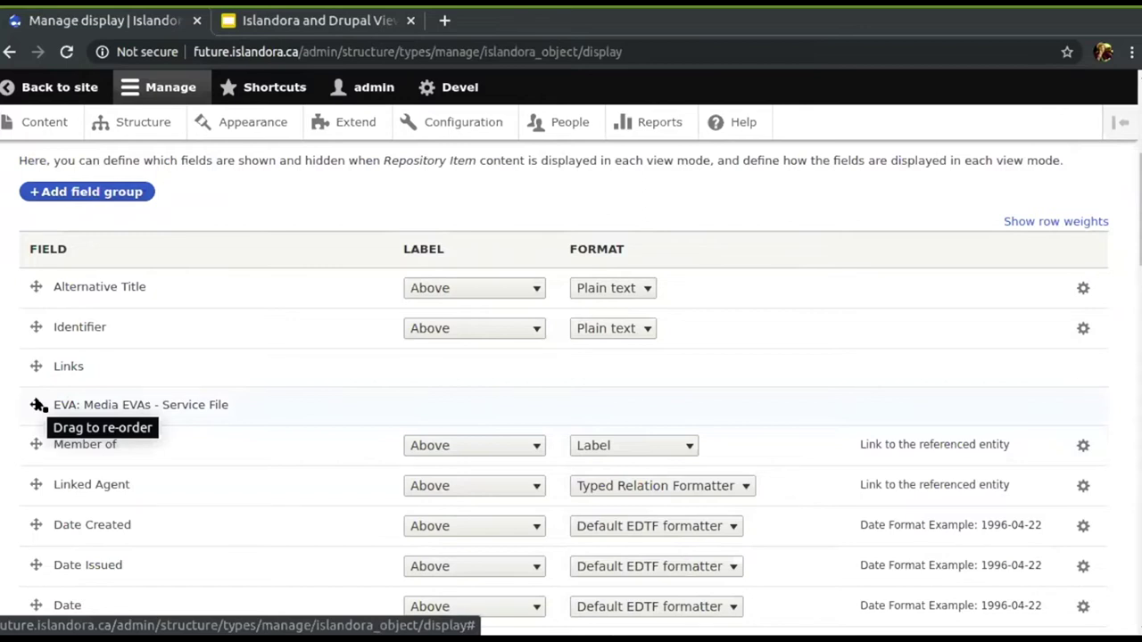
{"action": "scroll", "coordinate": [348, 345], "scroll_direction": "down", "scroll_amount": 2}
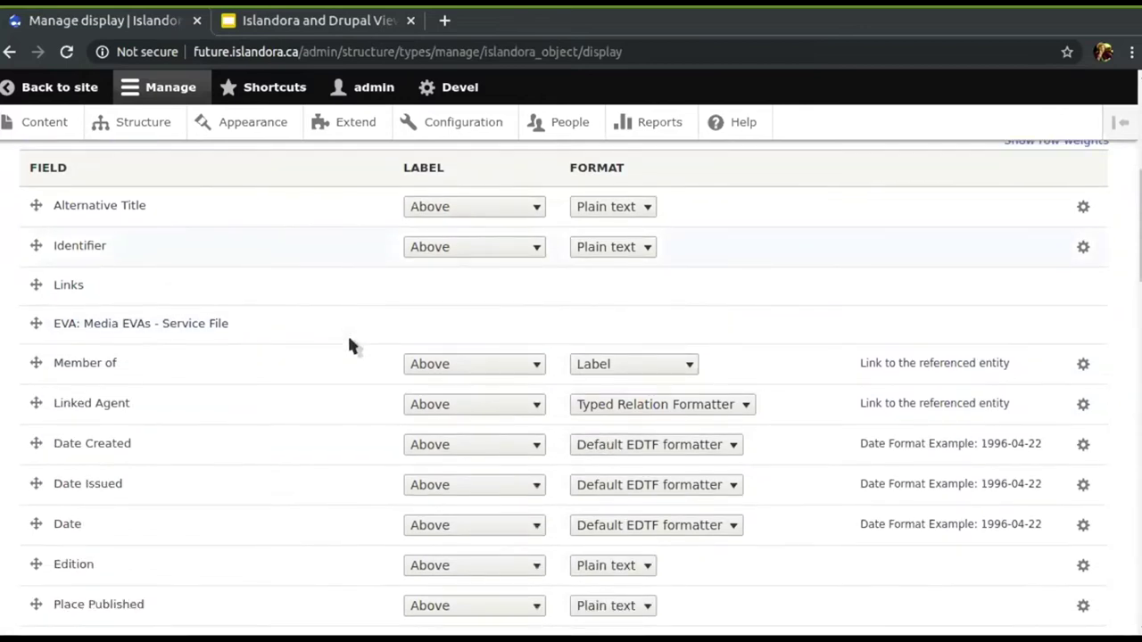
{"action": "scroll", "coordinate": [348, 344], "scroll_direction": "down", "scroll_amount": 1}
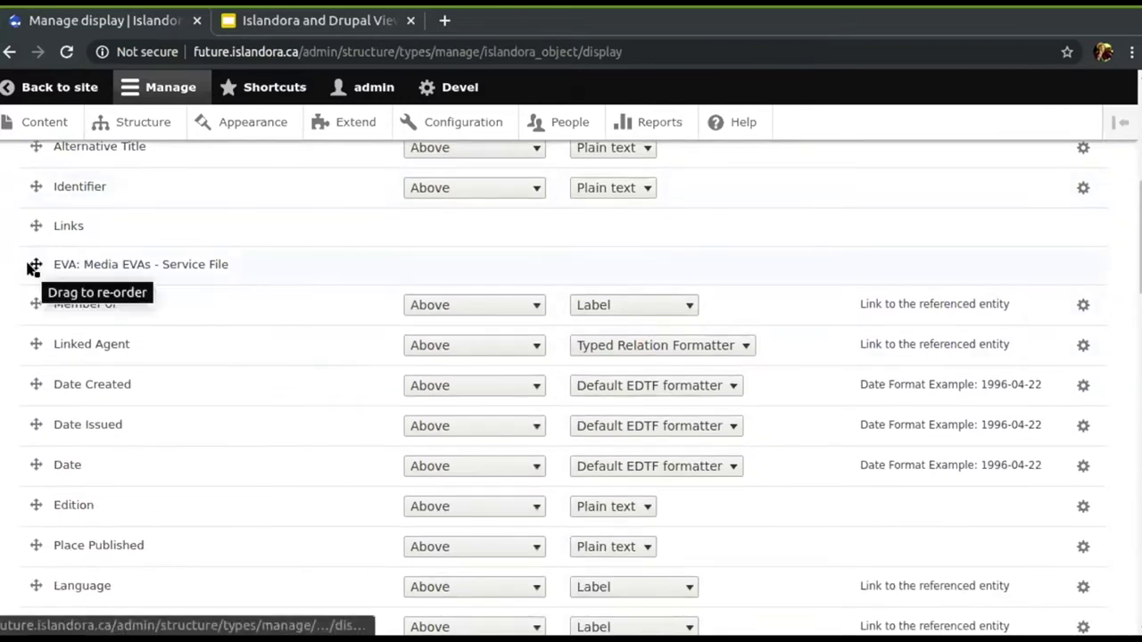
{"action": "left_click_drag", "start_coordinate": [32, 265], "coordinate": [27, 156]}
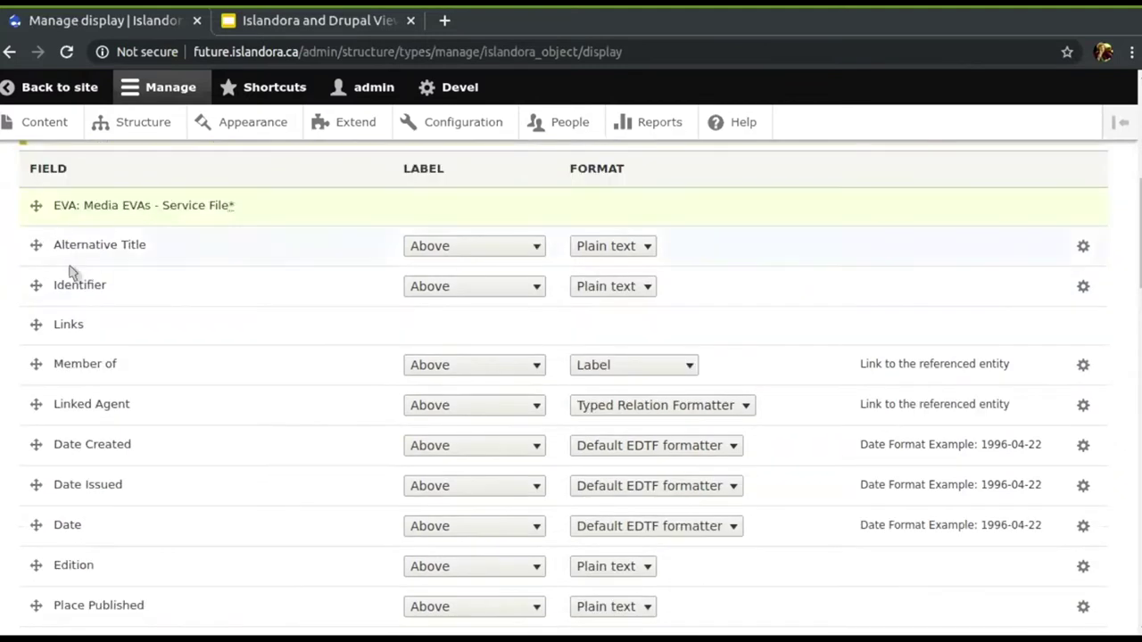
Step: Examine the enabled and disabled fields of the Default display, including the Media, OpenSeadragon and PDFjs EVA entries
{"action": "scroll", "coordinate": [109, 364], "scroll_direction": "down", "scroll_amount": 4}
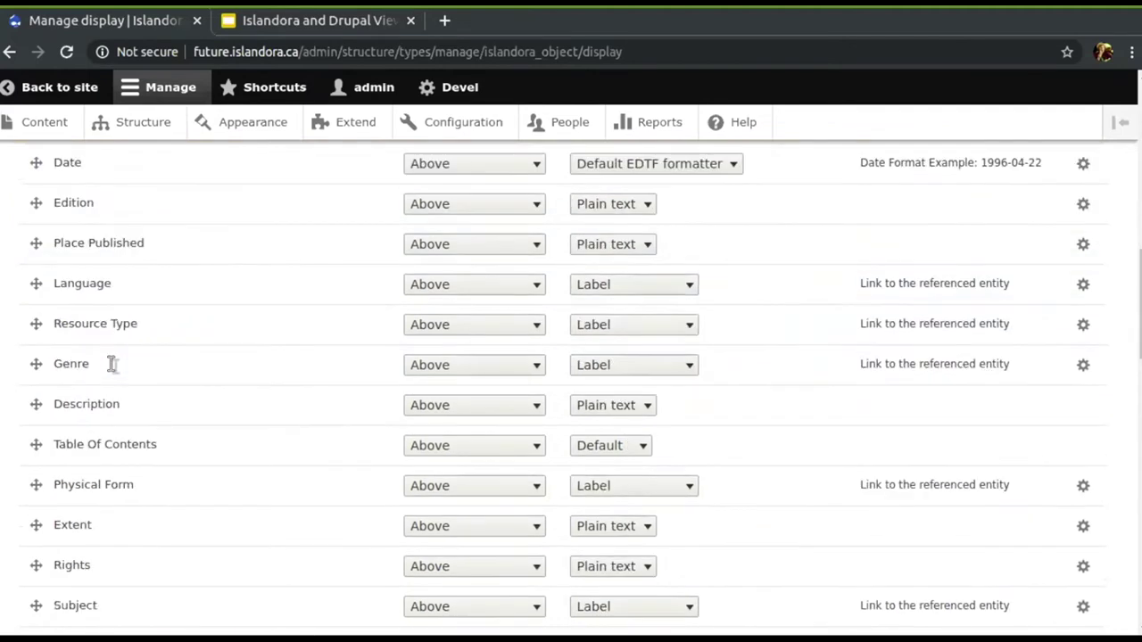
{"action": "scroll", "coordinate": [111, 364], "scroll_direction": "down", "scroll_amount": 11}
{"action": "scroll", "coordinate": [111, 364], "scroll_direction": "up", "scroll_amount": 13}
{"action": "scroll", "coordinate": [112, 364], "scroll_direction": "up", "scroll_amount": 4}
{"action": "scroll", "coordinate": [114, 375], "scroll_direction": "down", "scroll_amount": 1}
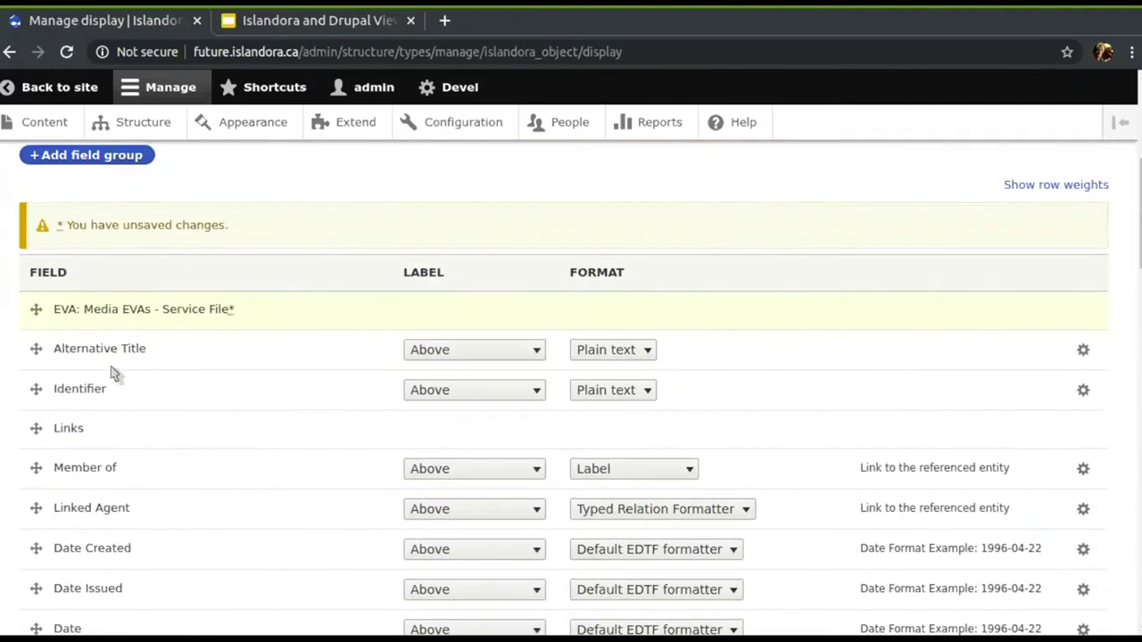
{"action": "scroll", "coordinate": [114, 375], "scroll_direction": "down", "scroll_amount": 14}
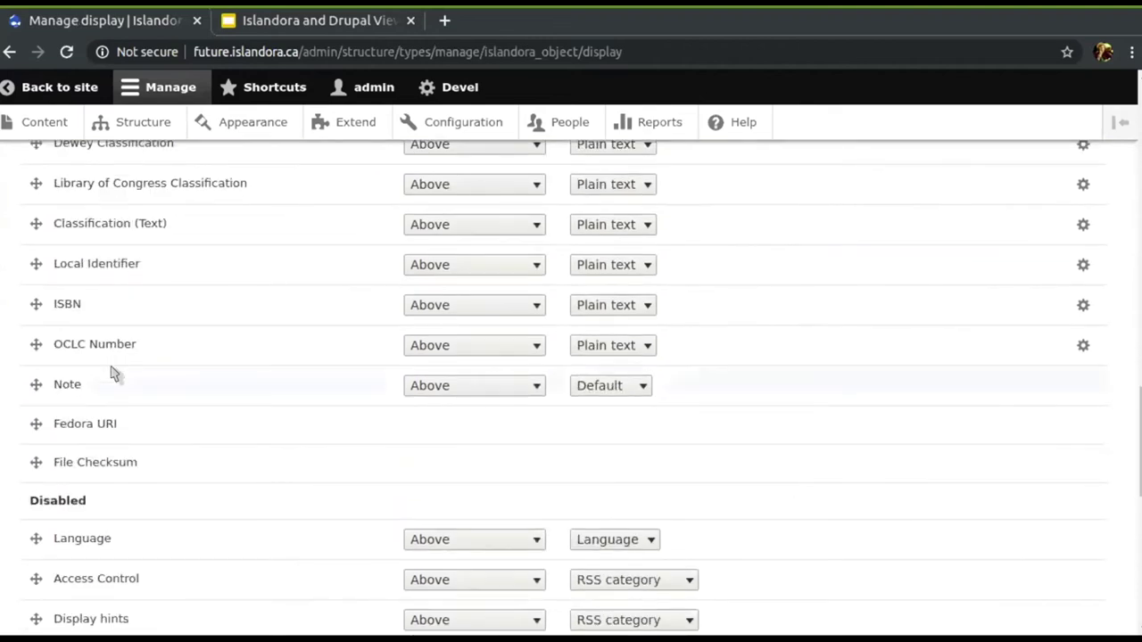
{"action": "scroll", "coordinate": [114, 374], "scroll_direction": "down", "scroll_amount": 7}
{"action": "scroll", "coordinate": [114, 375], "scroll_direction": "down", "scroll_amount": 5}
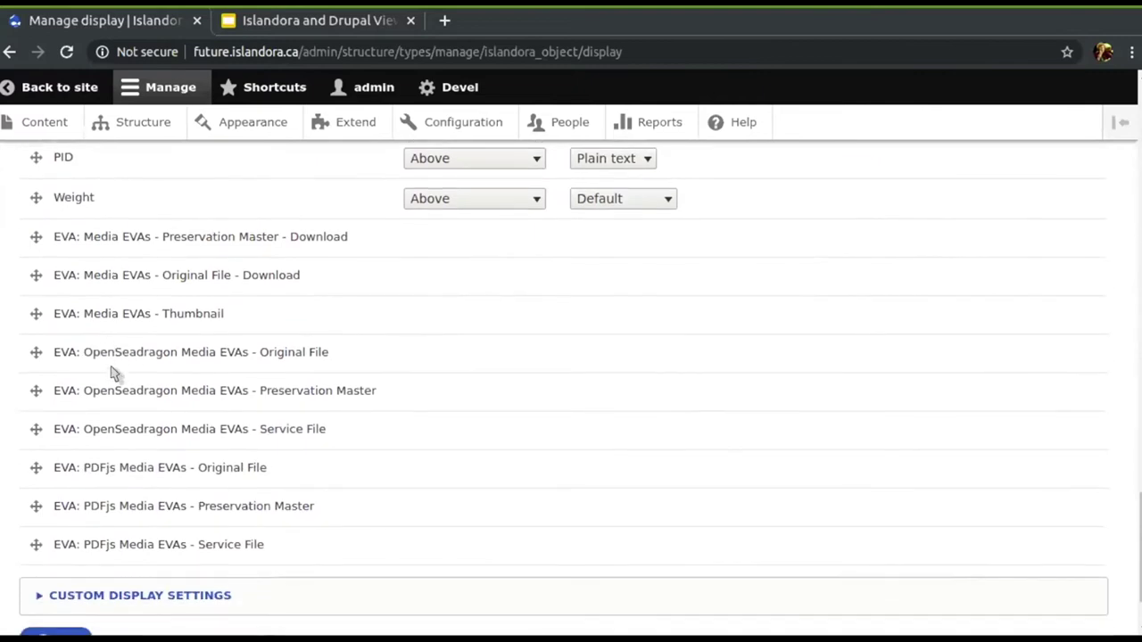
{"action": "scroll", "coordinate": [114, 375], "scroll_direction": "down", "scroll_amount": 1}
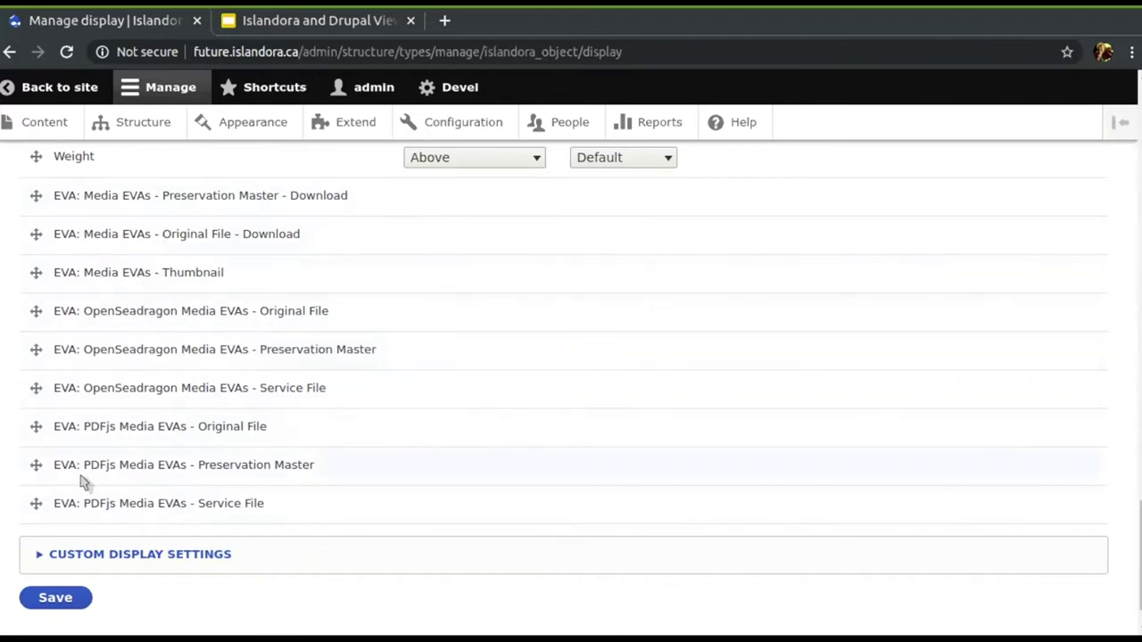
{"action": "scroll", "coordinate": [177, 362], "scroll_direction": "up", "scroll_amount": 15}
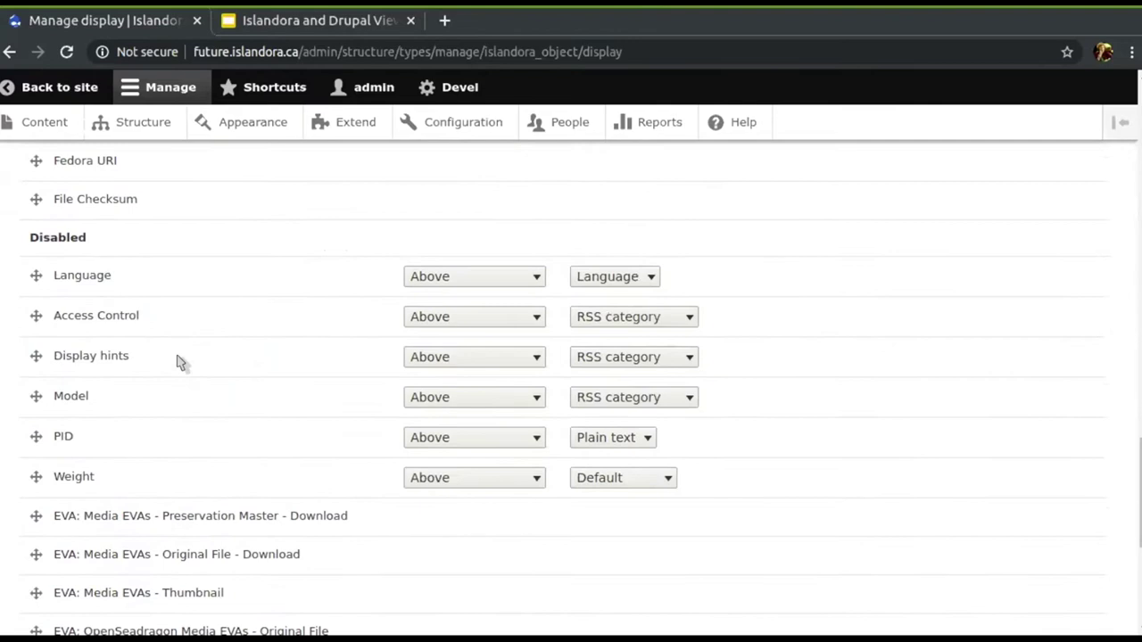
{"action": "scroll", "coordinate": [177, 361], "scroll_direction": "up", "scroll_amount": 15}
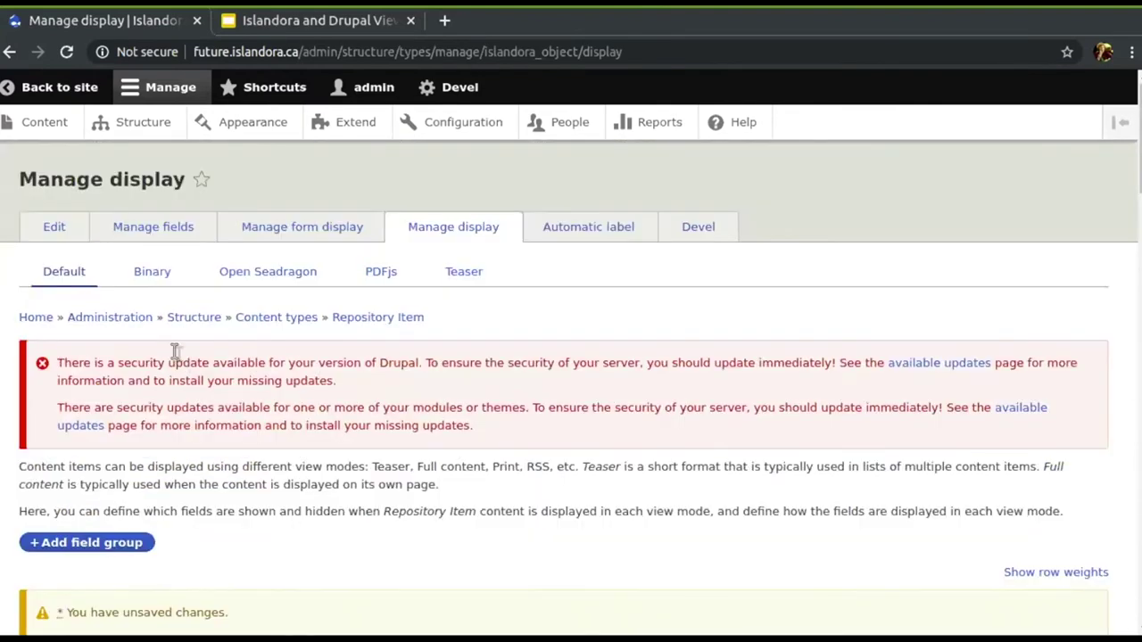
Step: Review where EVA: Media EVAs - Service File sits in the Default display's field list, compared with the disabled fields
{"action": "scroll", "coordinate": [281, 402], "scroll_direction": "down", "scroll_amount": 5}
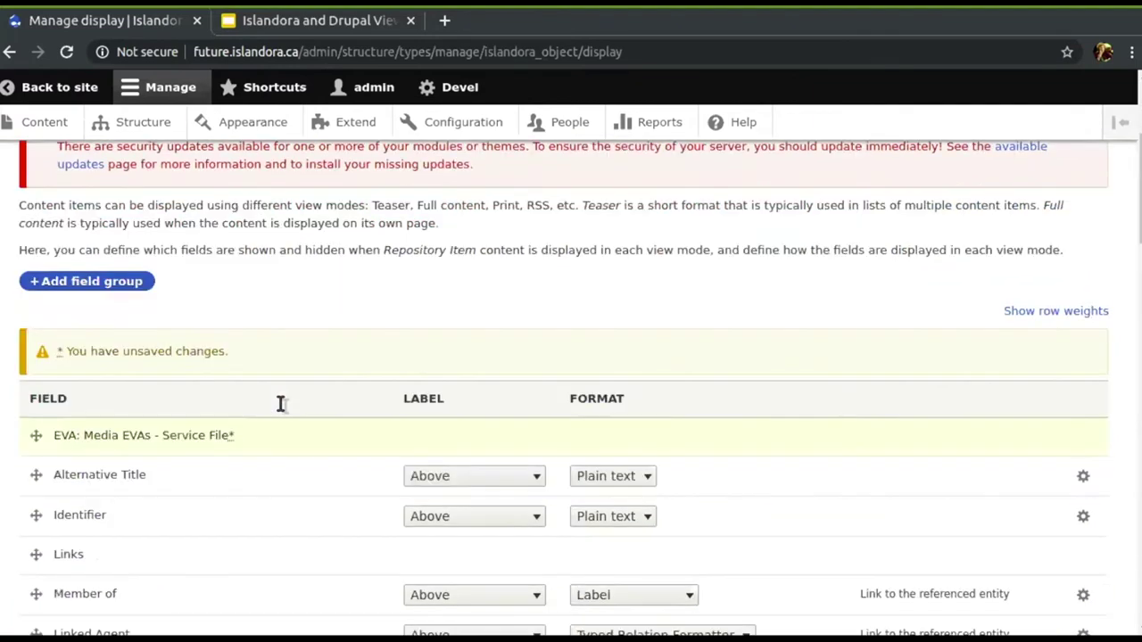
{"action": "scroll", "coordinate": [280, 403], "scroll_direction": "down", "scroll_amount": 3}
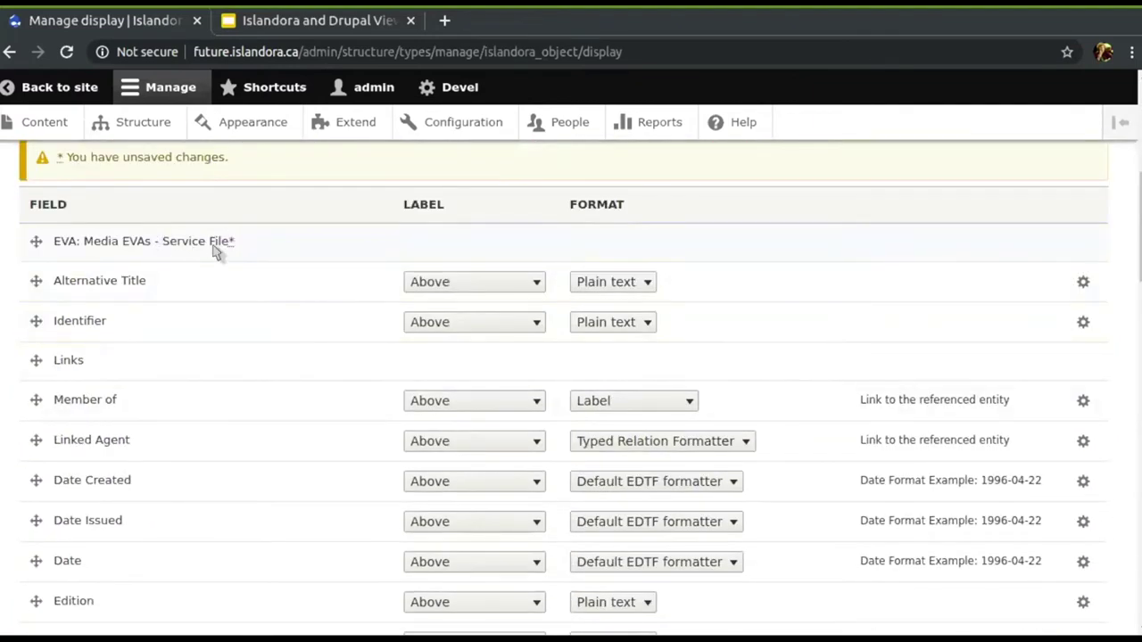
{"action": "scroll", "coordinate": [214, 253], "scroll_direction": "up", "scroll_amount": 8}
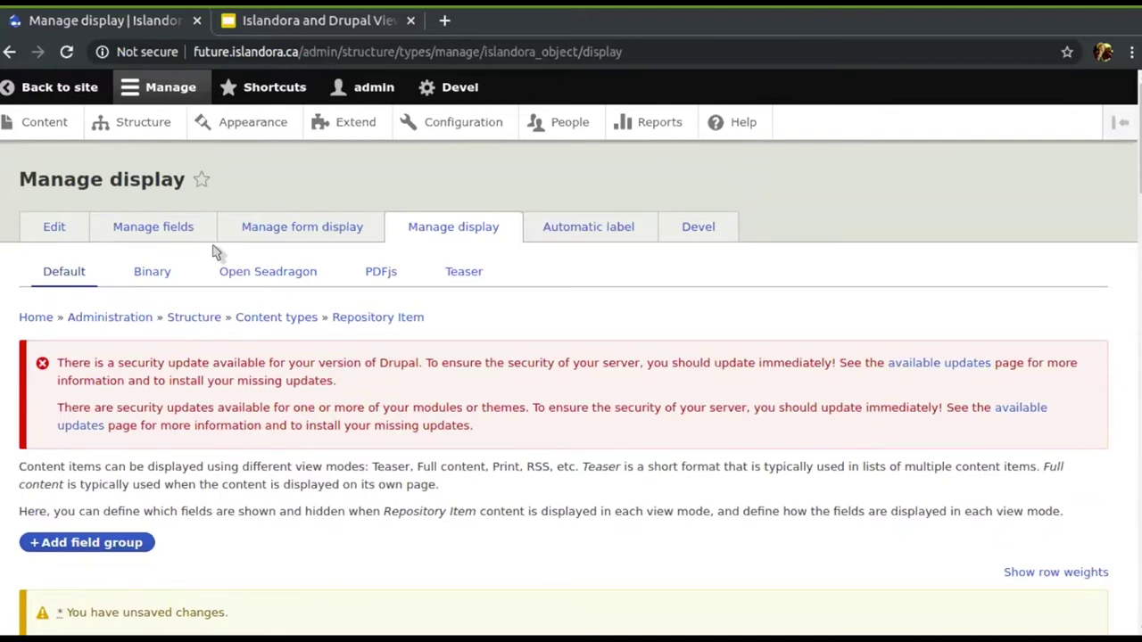
{"action": "scroll", "coordinate": [186, 535], "scroll_direction": "down", "scroll_amount": 20}
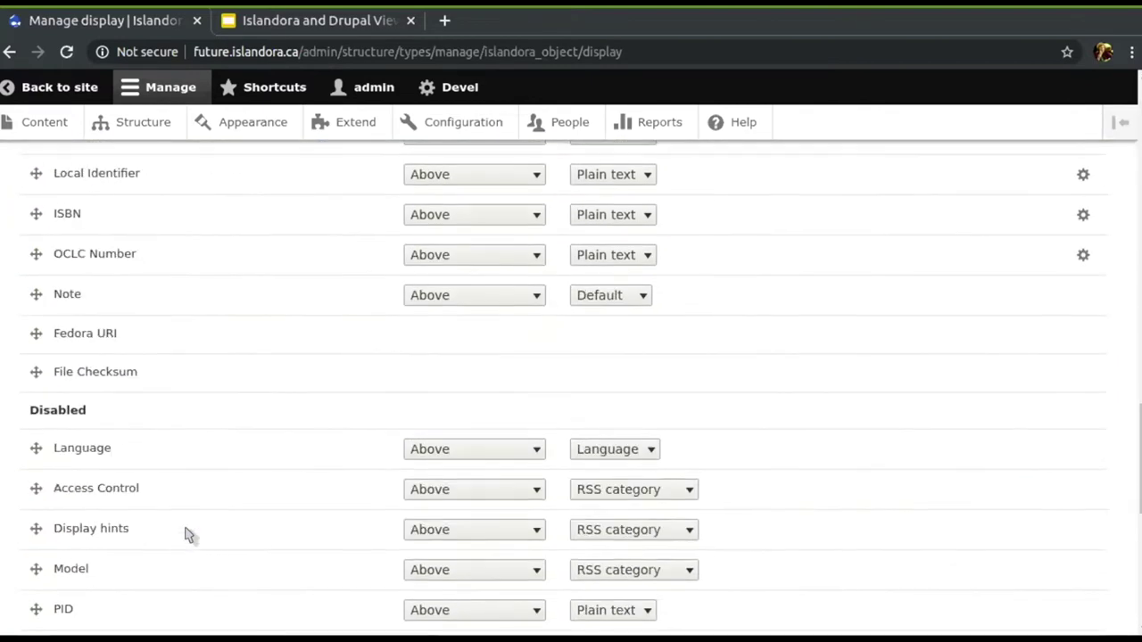
{"action": "scroll", "coordinate": [187, 536], "scroll_direction": "down", "scroll_amount": 5}
{"action": "scroll", "coordinate": [187, 536], "scroll_direction": "up", "scroll_amount": 12}
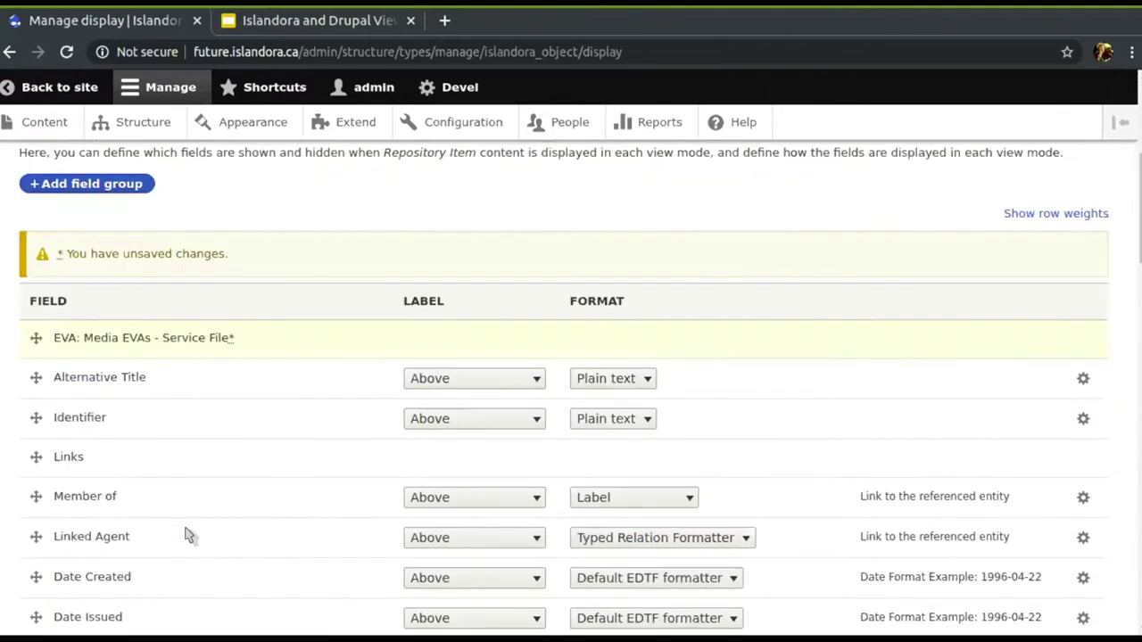
{"action": "scroll", "coordinate": [187, 536], "scroll_direction": "up", "scroll_amount": 5}
Step: Open the Repository Item's Open Seadragon display and examine its field list, including the EVA: OpenSeadragon Media EVAs - Original File entry
{"action": "left_click", "coordinate": [268, 276]}
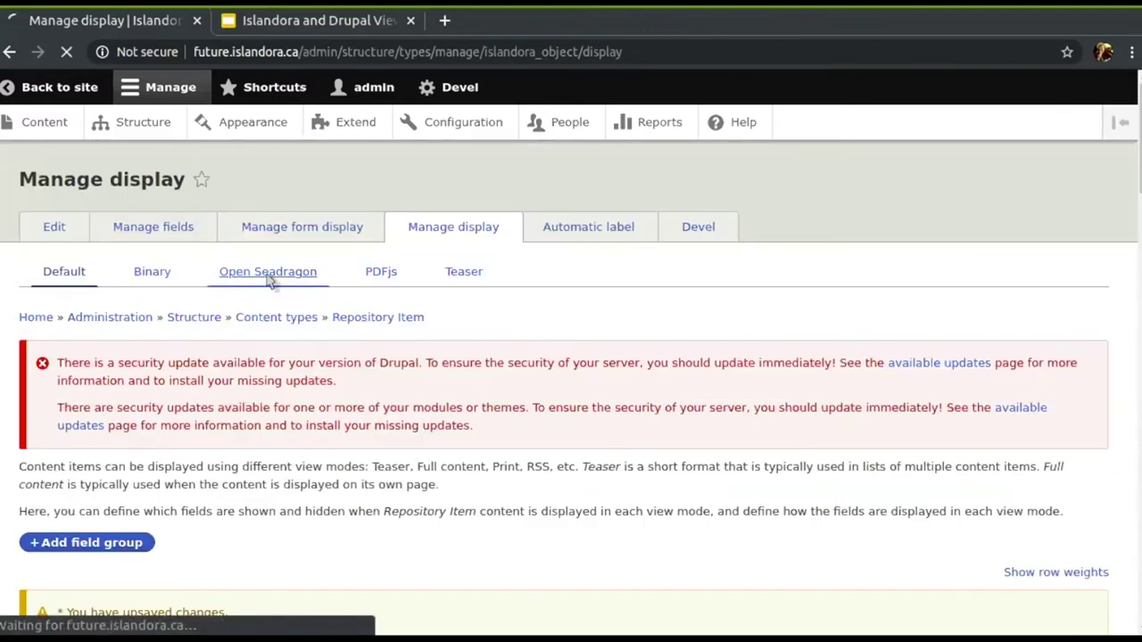
{"action": "scroll", "coordinate": [92, 462], "scroll_direction": "down", "scroll_amount": 1}
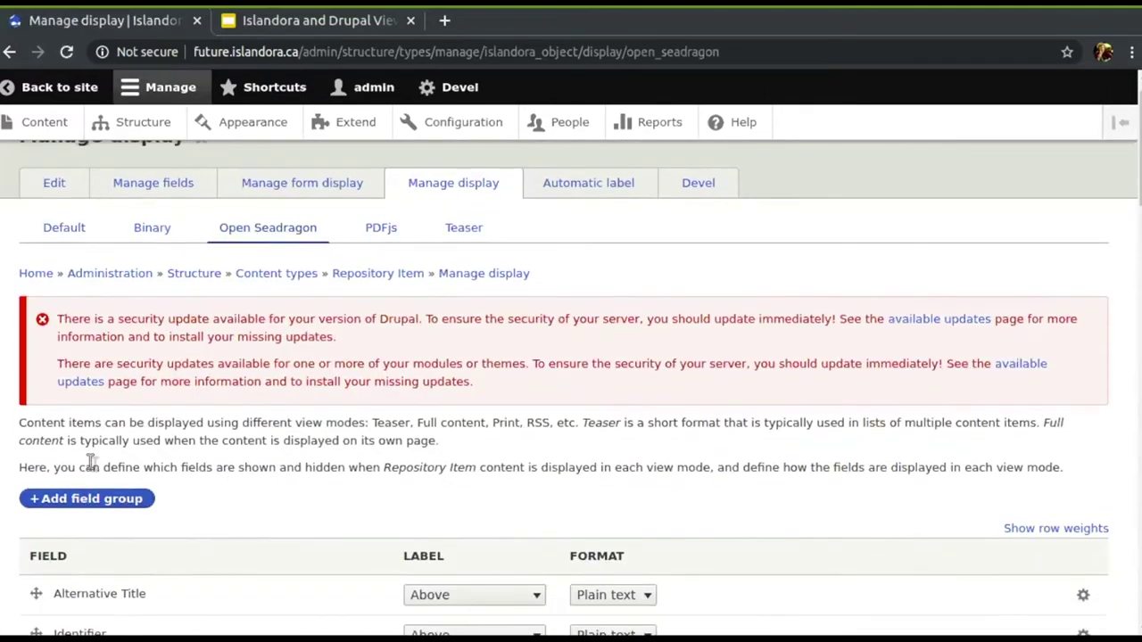
{"action": "scroll", "coordinate": [92, 463], "scroll_direction": "down", "scroll_amount": 3}
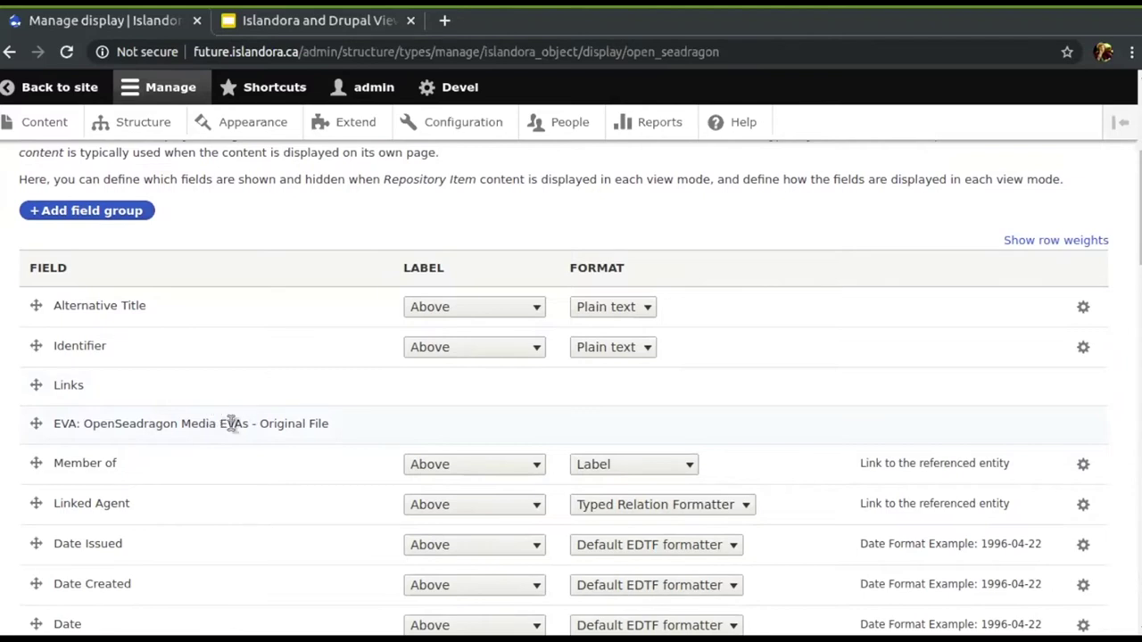
{"action": "scroll", "coordinate": [243, 435], "scroll_direction": "up", "scroll_amount": 1}
{"action": "scroll", "coordinate": [242, 434], "scroll_direction": "down", "scroll_amount": 5}
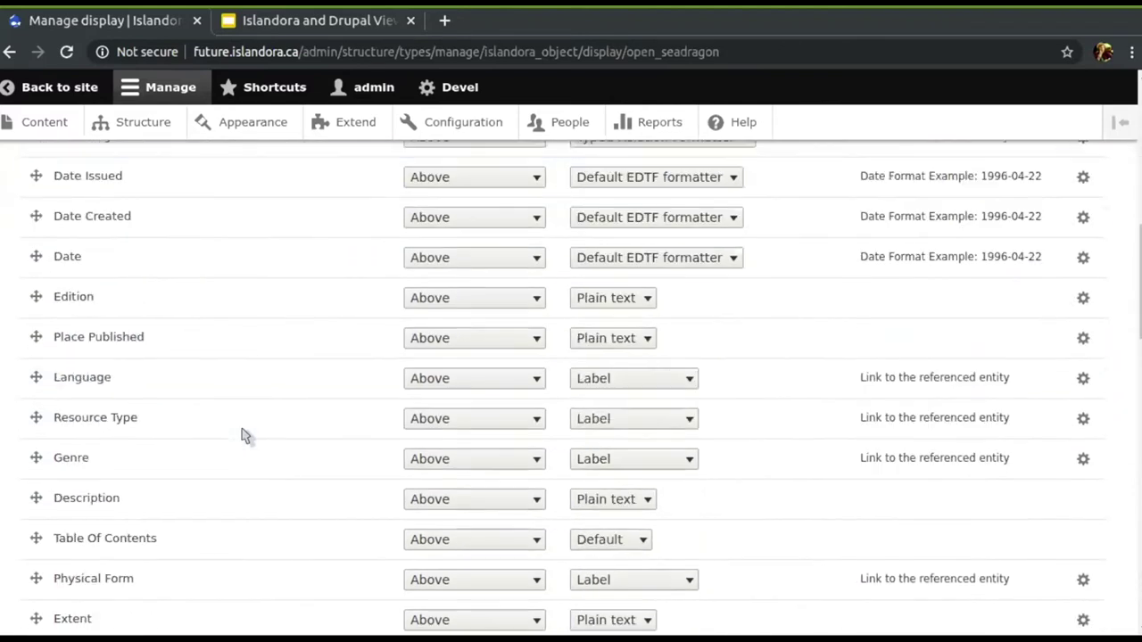
{"action": "scroll", "coordinate": [243, 435], "scroll_direction": "up", "scroll_amount": 1}
{"action": "scroll", "coordinate": [243, 435], "scroll_direction": "up", "scroll_amount": 5}
{"action": "scroll", "coordinate": [247, 435], "scroll_direction": "up", "scroll_amount": 2}
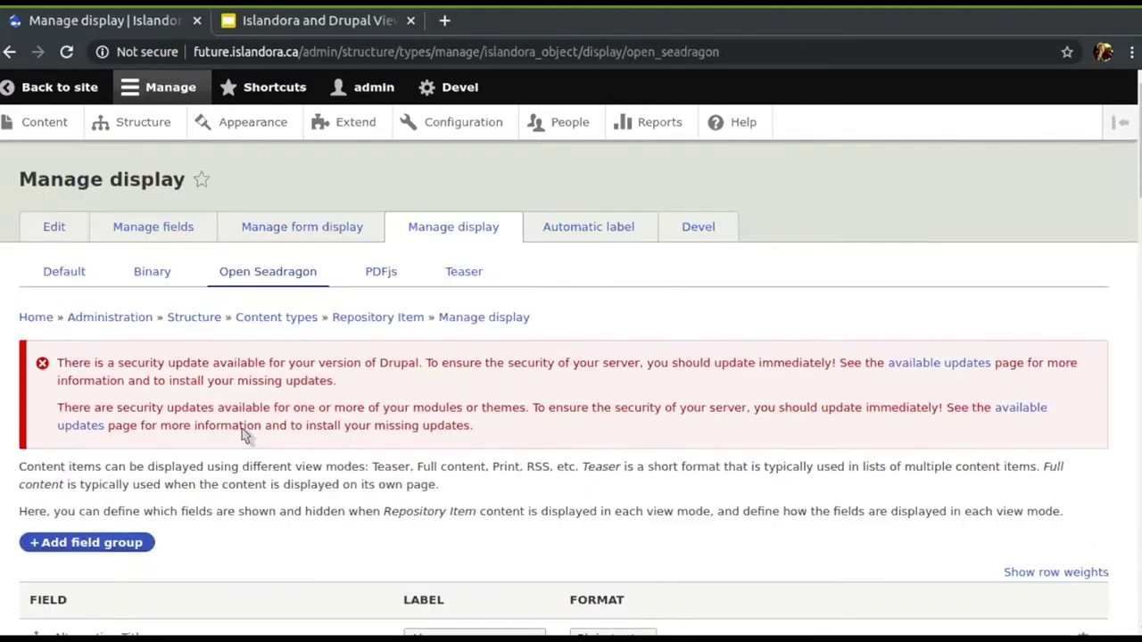
Step: Look at the Binary and PDFjs displays of the Repository Item, ending back on the Open Seadragon display
{"action": "scroll", "coordinate": [214, 294], "scroll_direction": "down", "scroll_amount": 1}
{"action": "left_click", "coordinate": [154, 251]}
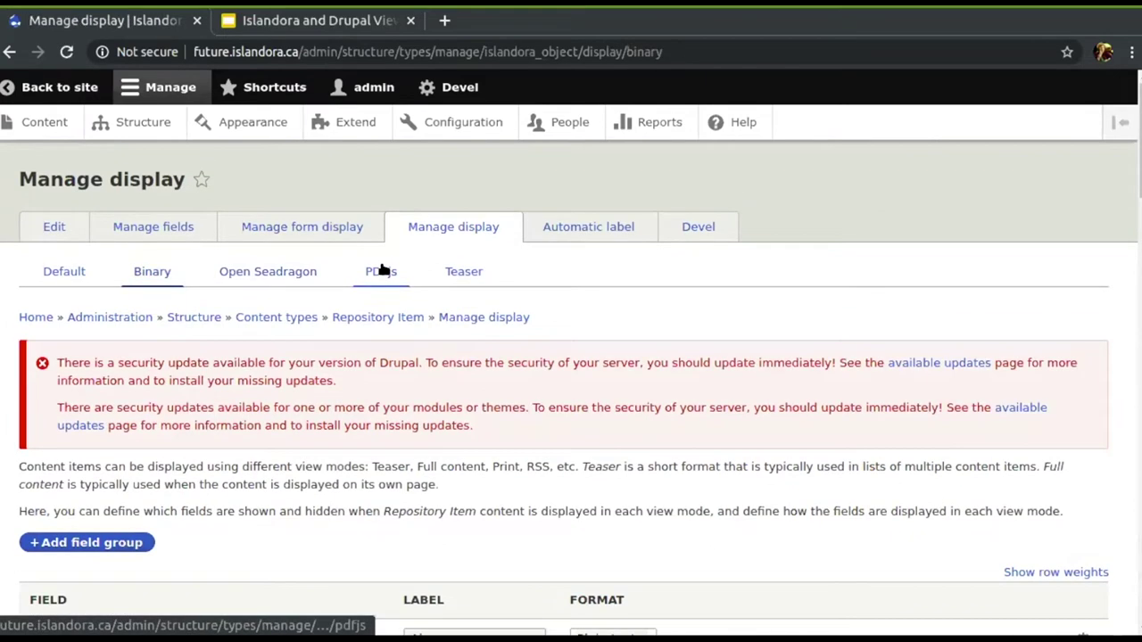
{"action": "left_click", "coordinate": [381, 270]}
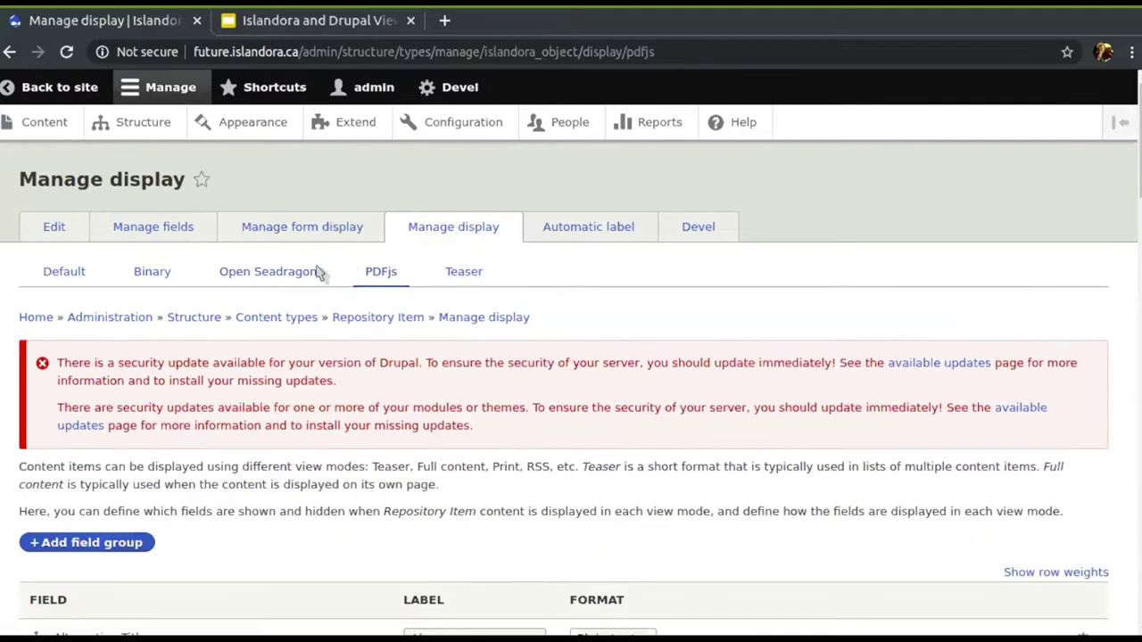
{"action": "left_click", "coordinate": [269, 272]}
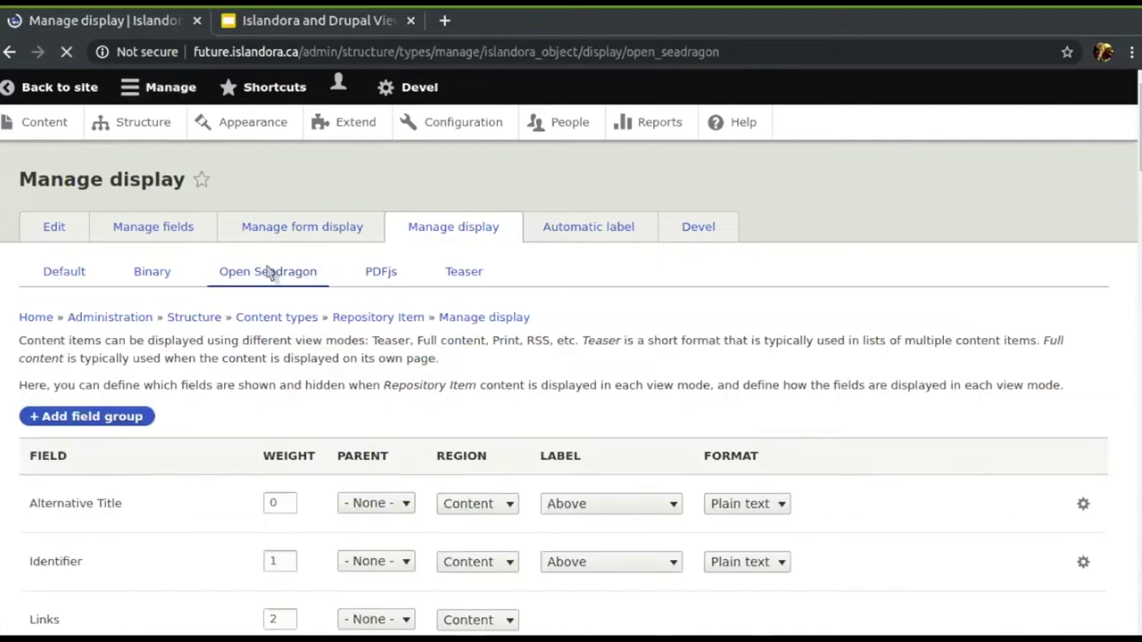
Step: Examine the placement of the OpenSeadragon Media EVAs - Original File field between Links and Member of
{"action": "scroll", "coordinate": [172, 403], "scroll_direction": "down", "scroll_amount": 7}
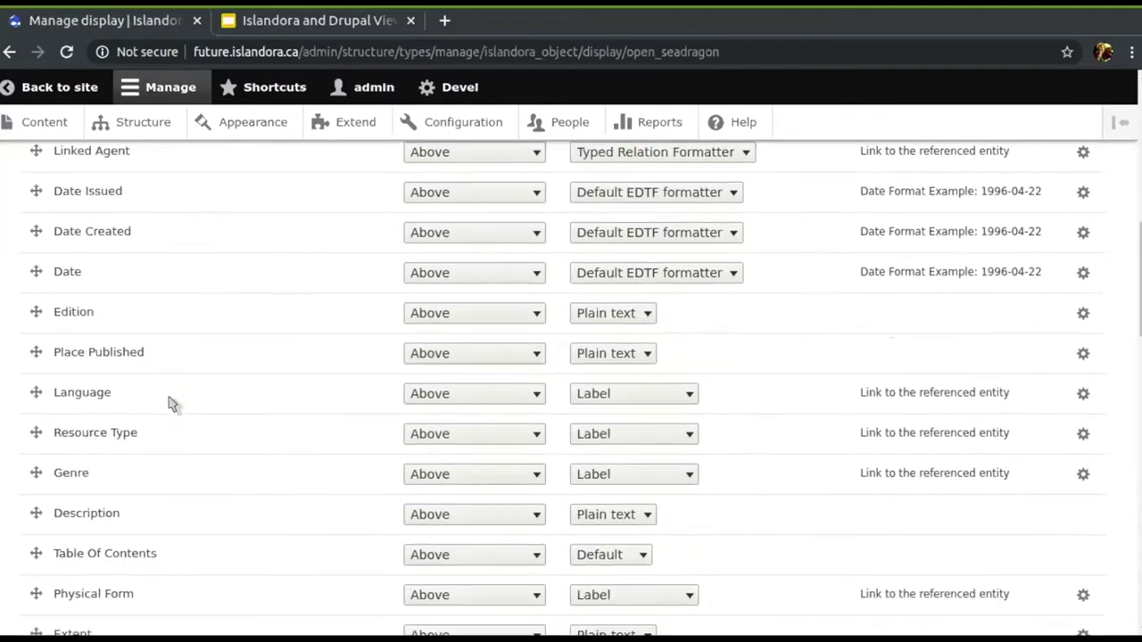
{"action": "scroll", "coordinate": [172, 403], "scroll_direction": "down", "scroll_amount": 4}
{"action": "scroll", "coordinate": [170, 402], "scroll_direction": "up", "scroll_amount": 9}
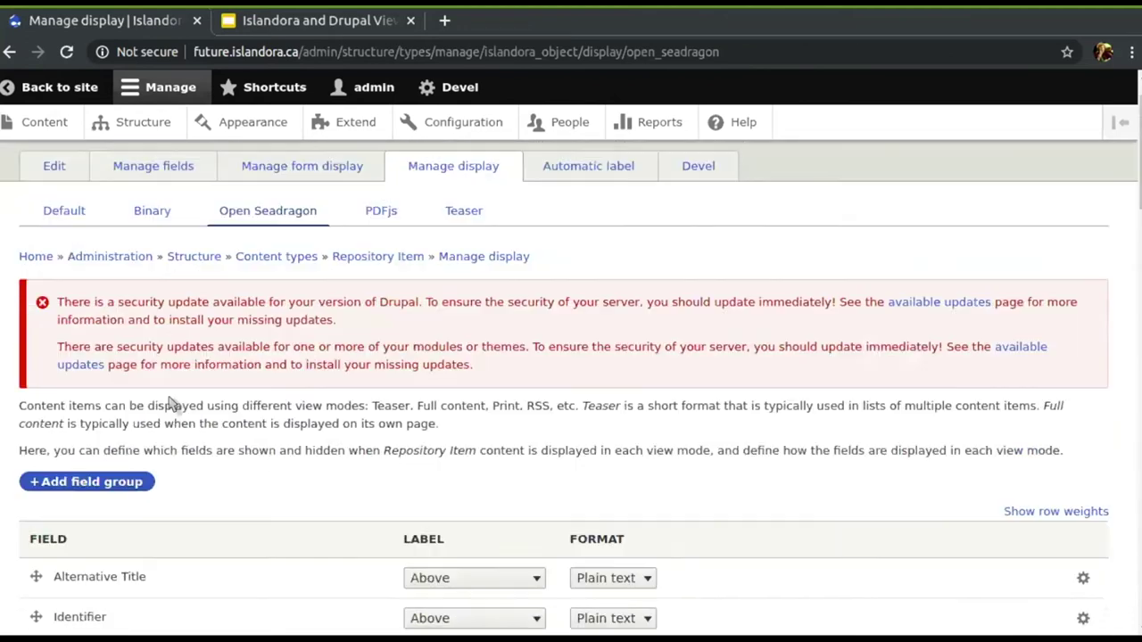
{"action": "scroll", "coordinate": [171, 403], "scroll_direction": "up", "scroll_amount": 2}
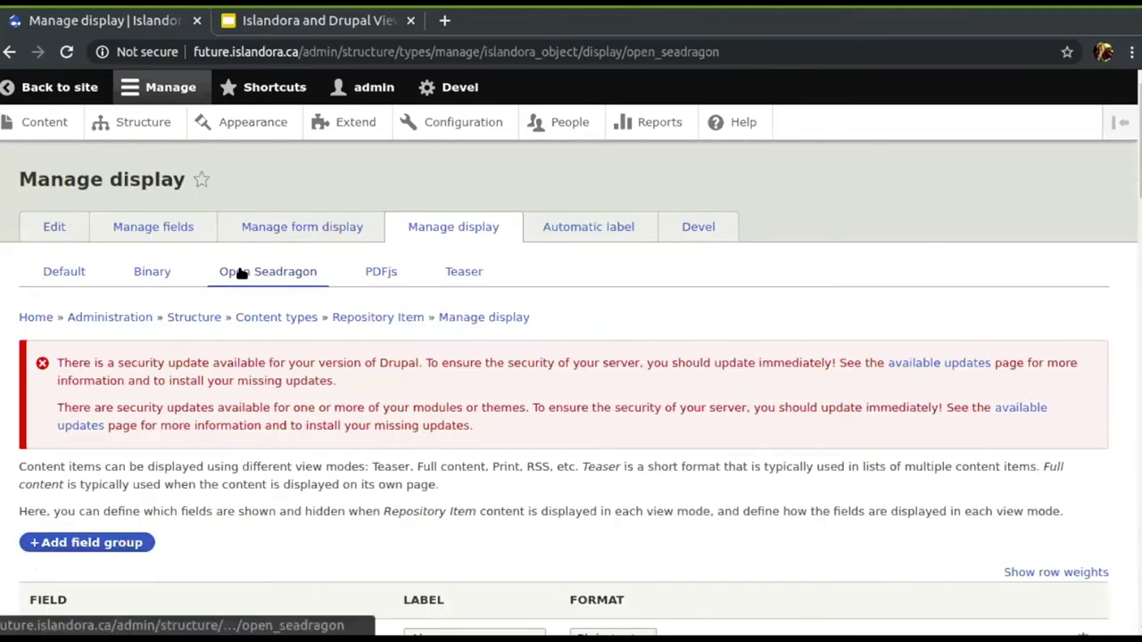
{"action": "scroll", "coordinate": [230, 280], "scroll_direction": "down", "scroll_amount": 4}
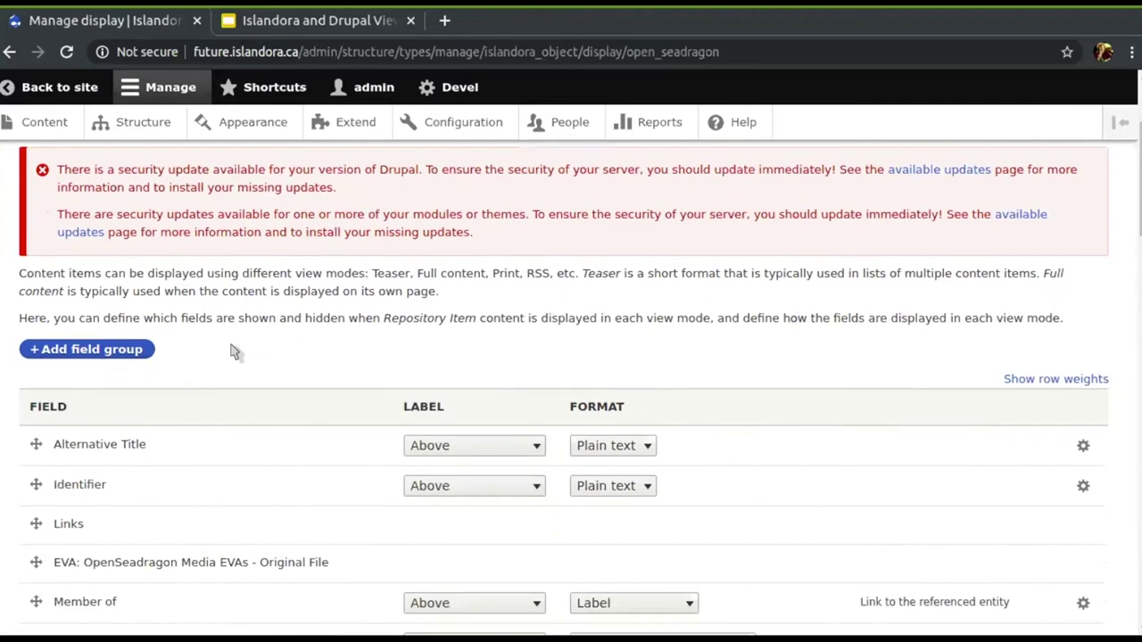
{"action": "scroll", "coordinate": [230, 351], "scroll_direction": "down", "scroll_amount": 4}
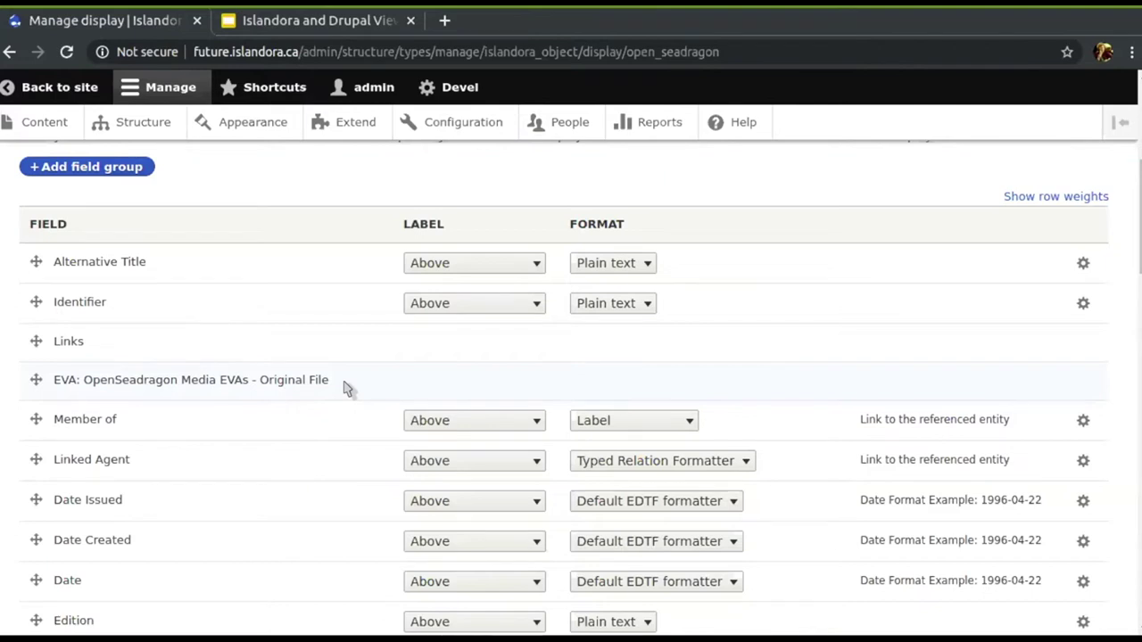
{"action": "scroll", "coordinate": [348, 388], "scroll_direction": "down", "scroll_amount": 2}
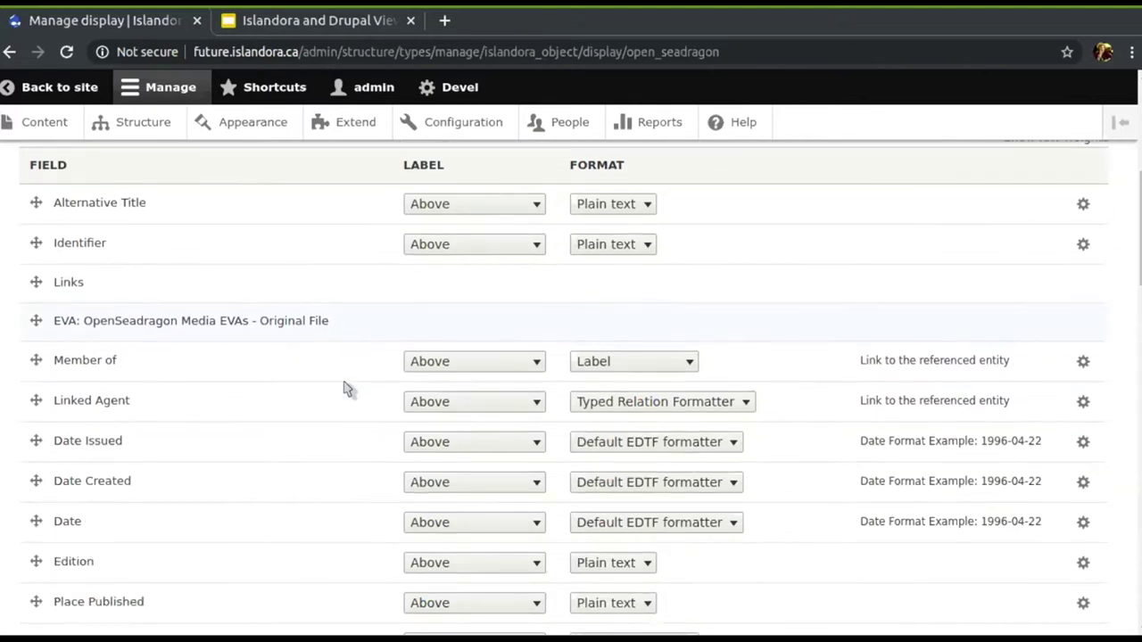
{"action": "scroll", "coordinate": [348, 388], "scroll_direction": "up", "scroll_amount": 4}
{"action": "scroll", "coordinate": [348, 388], "scroll_direction": "up", "scroll_amount": 3}
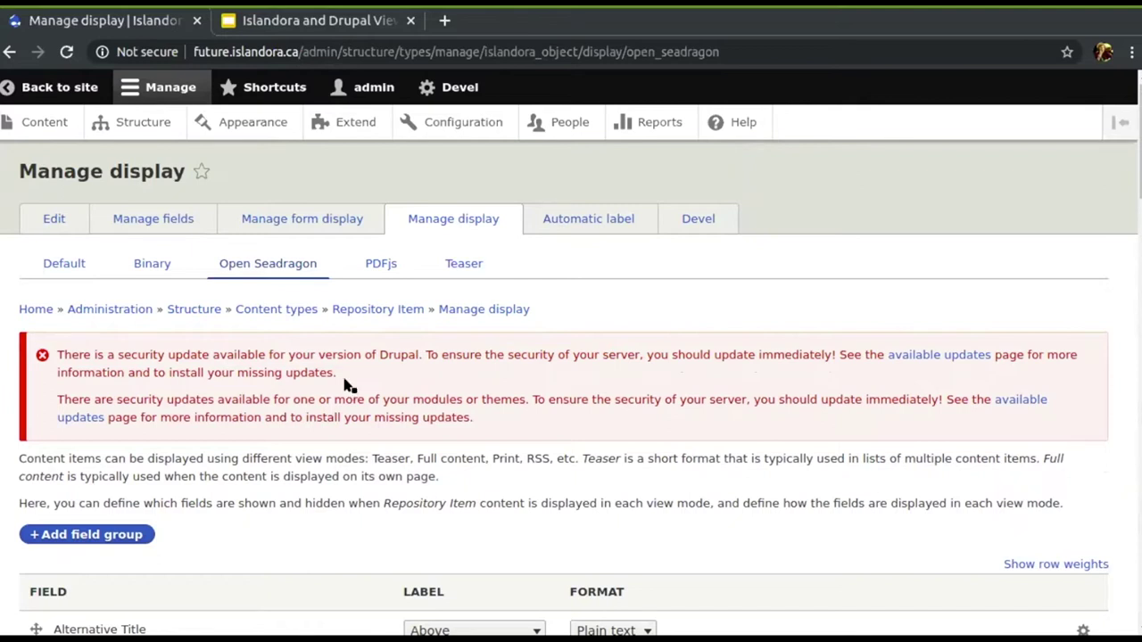
Step: Switch to the Islandora and Drupal Views presentation in Google Slides, present it from the Placed as a Field slide, and advance one slide
{"action": "key", "text": "ctrl+Tab"}
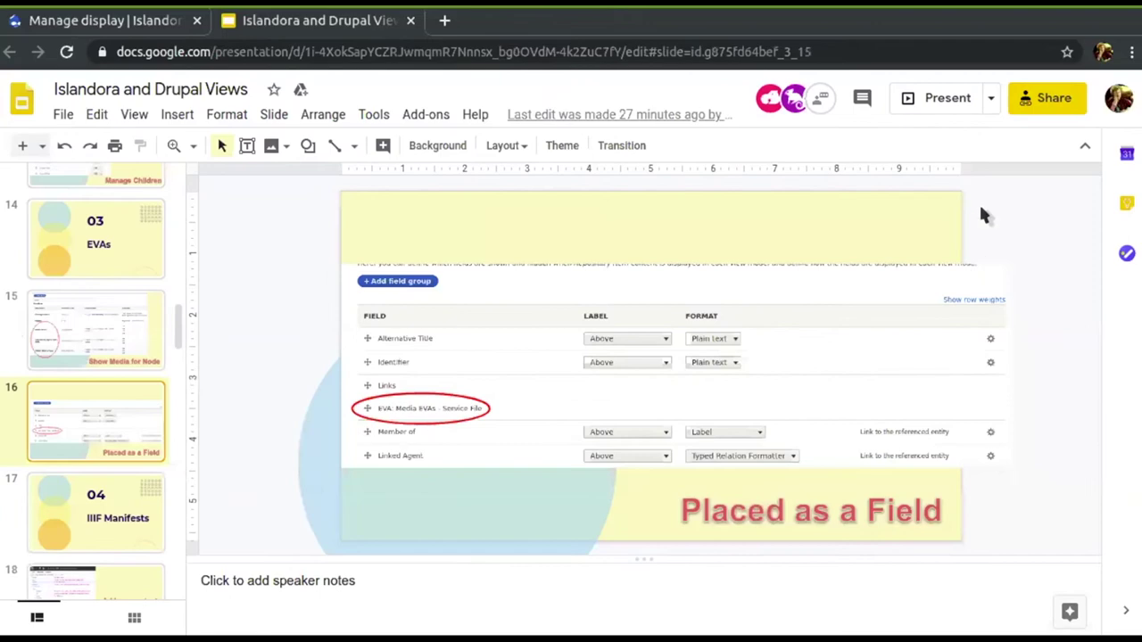
{"action": "left_click", "coordinate": [936, 97]}
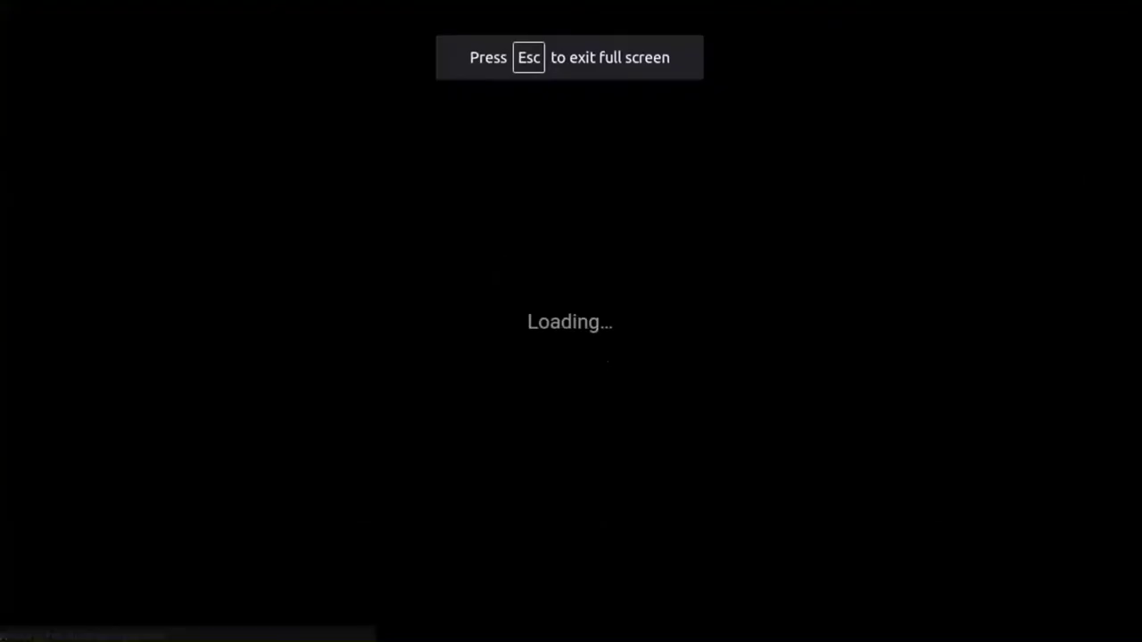
{"action": "key", "text": "Right"}
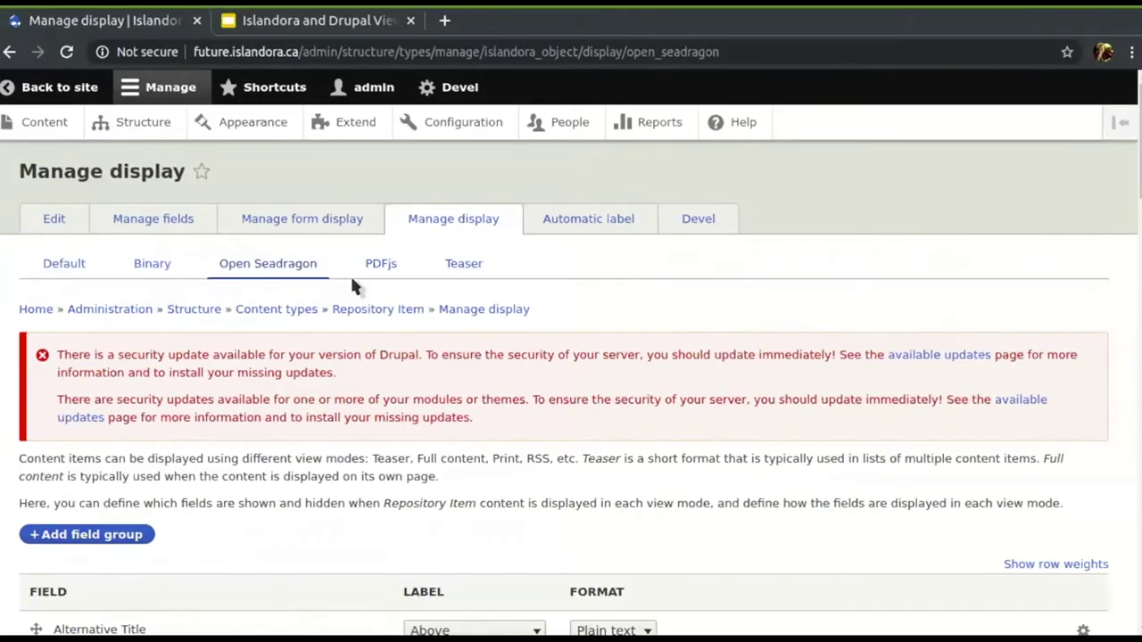
Step: Return to the Islandora site, open the Dog Pictures collection at node/16, and look over its metadata and member images
{"action": "left_click_drag", "start_coordinate": [728, 51], "coordinate": [302, 57]}
{"action": "type", "text": "node/16"}
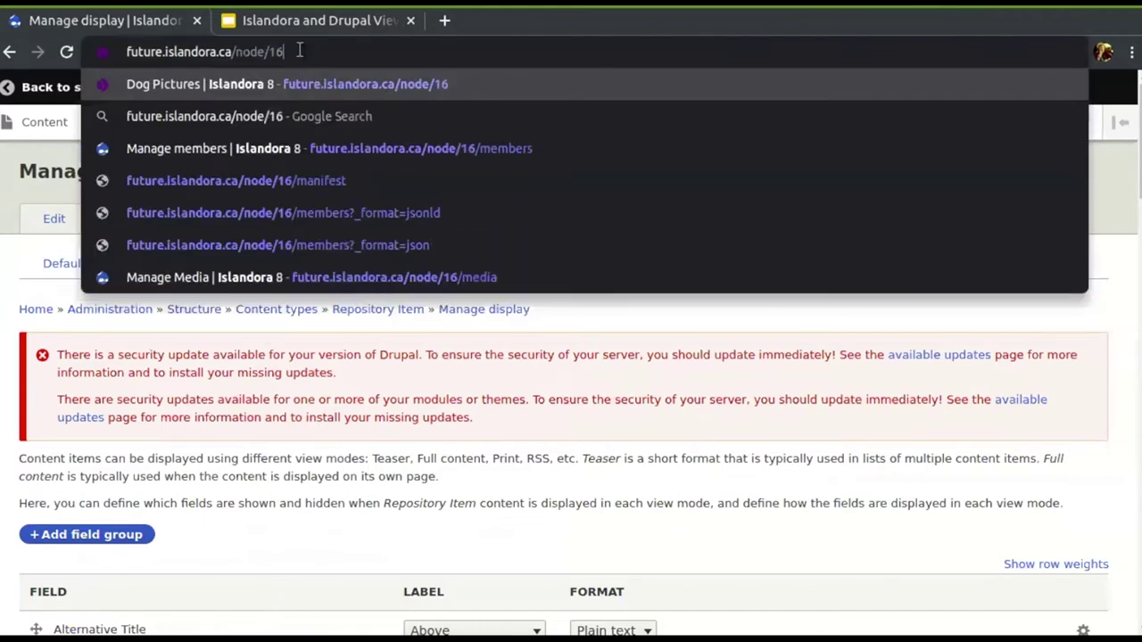
{"action": "key", "text": "Return"}
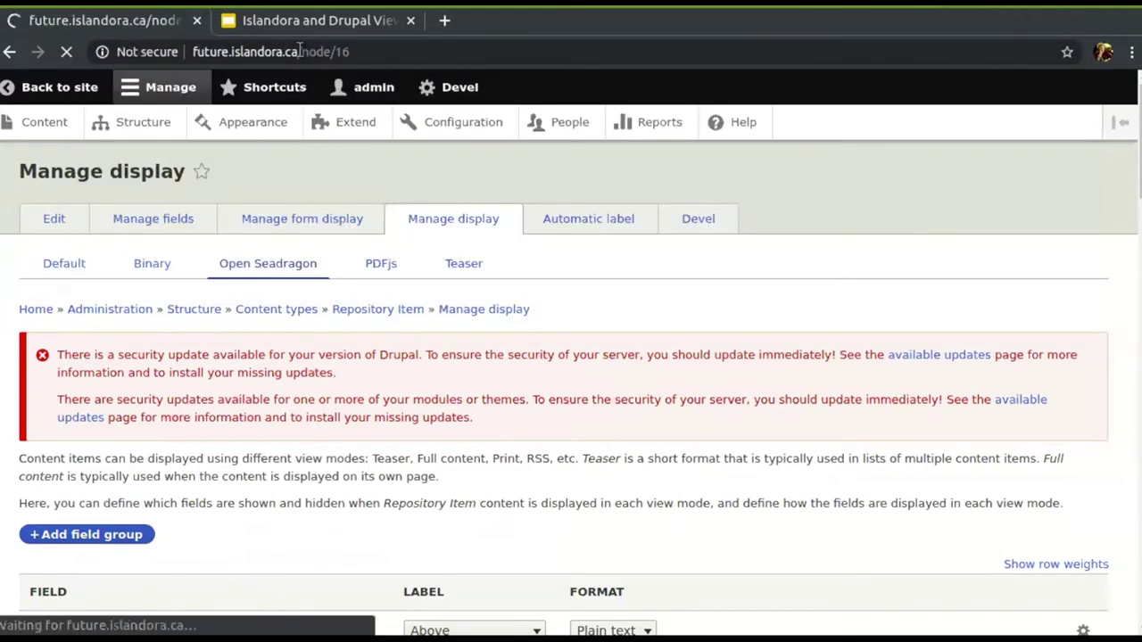
{"action": "scroll", "coordinate": [339, 302], "scroll_direction": "down", "scroll_amount": 3}
{"action": "scroll", "coordinate": [345, 310], "scroll_direction": "down", "scroll_amount": 4}
{"action": "scroll", "coordinate": [344, 311], "scroll_direction": "up", "scroll_amount": 2}
{"action": "scroll", "coordinate": [345, 310], "scroll_direction": "down", "scroll_amount": 1}
{"action": "scroll", "coordinate": [348, 294], "scroll_direction": "up", "scroll_amount": 5}
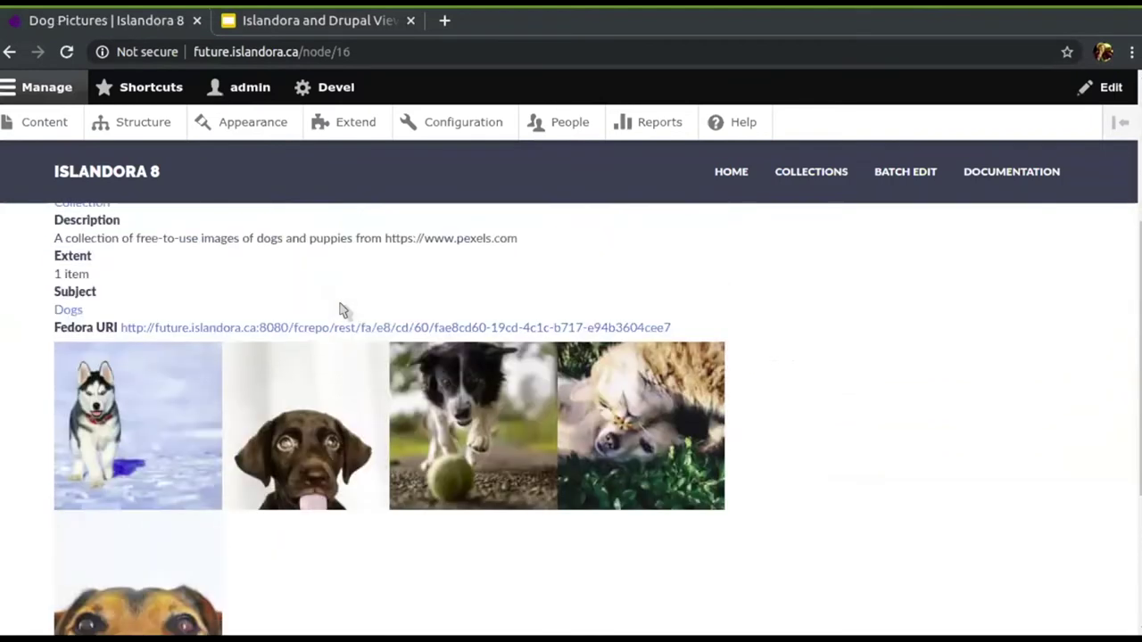
Step: Open the collection's IIIF manifest at future.islandora.ca/node/16/manifest and highlight the Service File names within the image URLs
{"action": "left_click", "coordinate": [376, 48]}
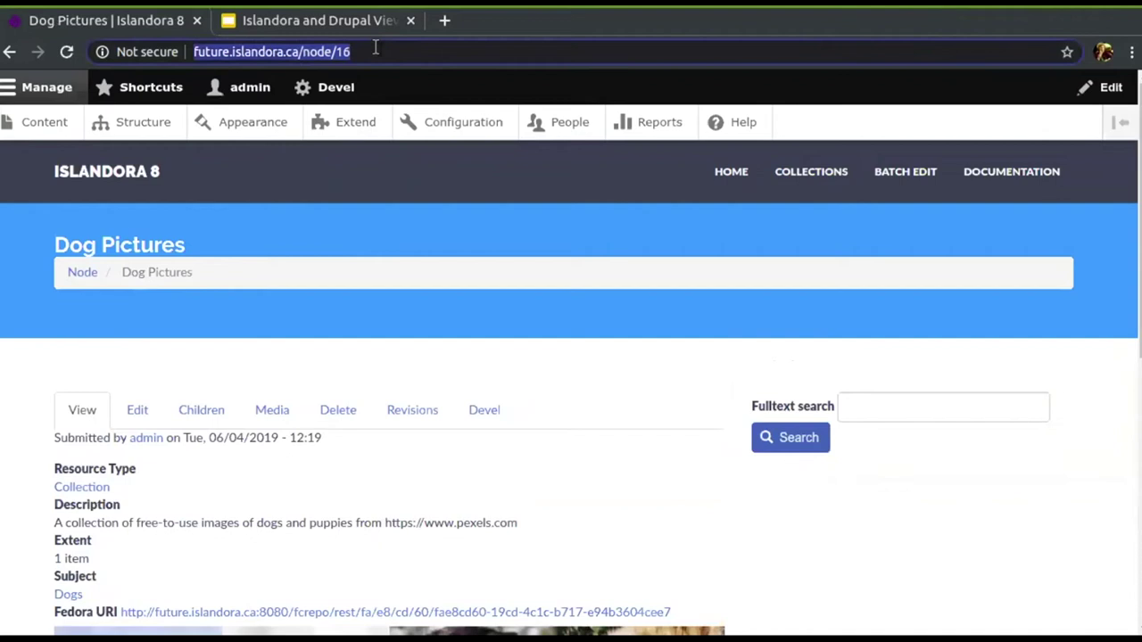
{"action": "left_click", "coordinate": [376, 47]}
{"action": "type", "text": "/manifest"}
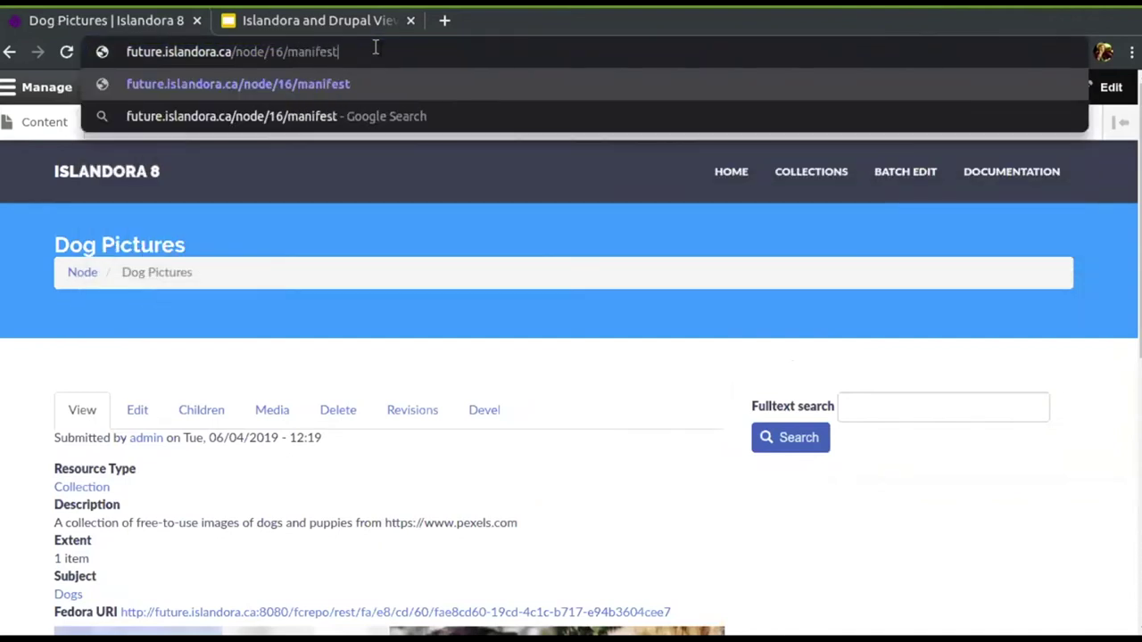
{"action": "key", "text": "Return"}
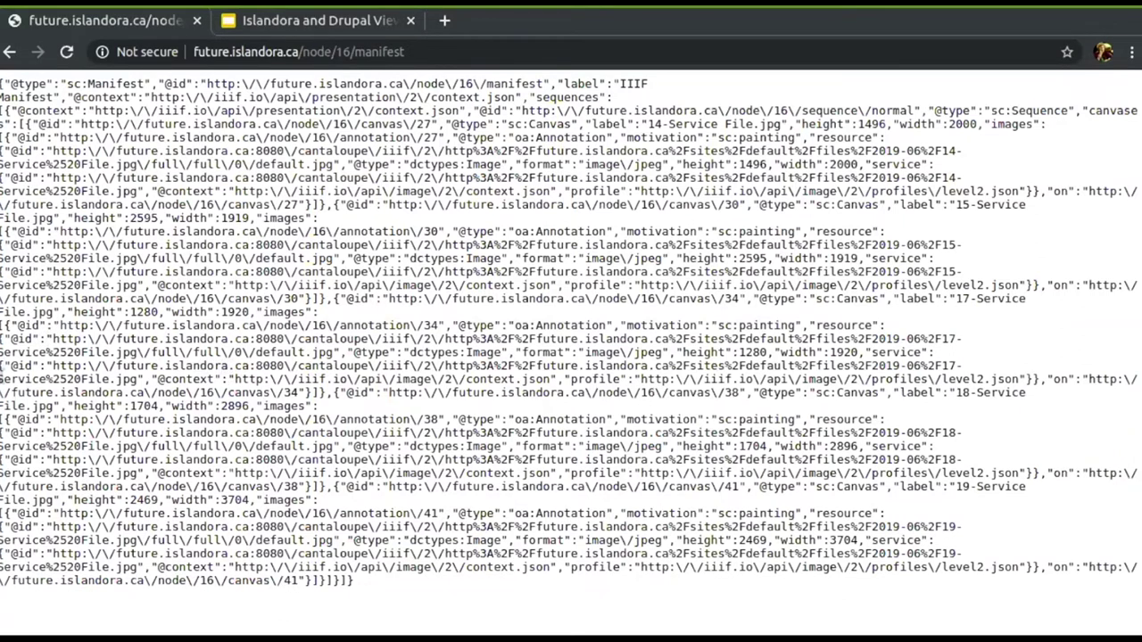
{"action": "left_click_drag", "start_coordinate": [2, 379], "coordinate": [105, 377]}
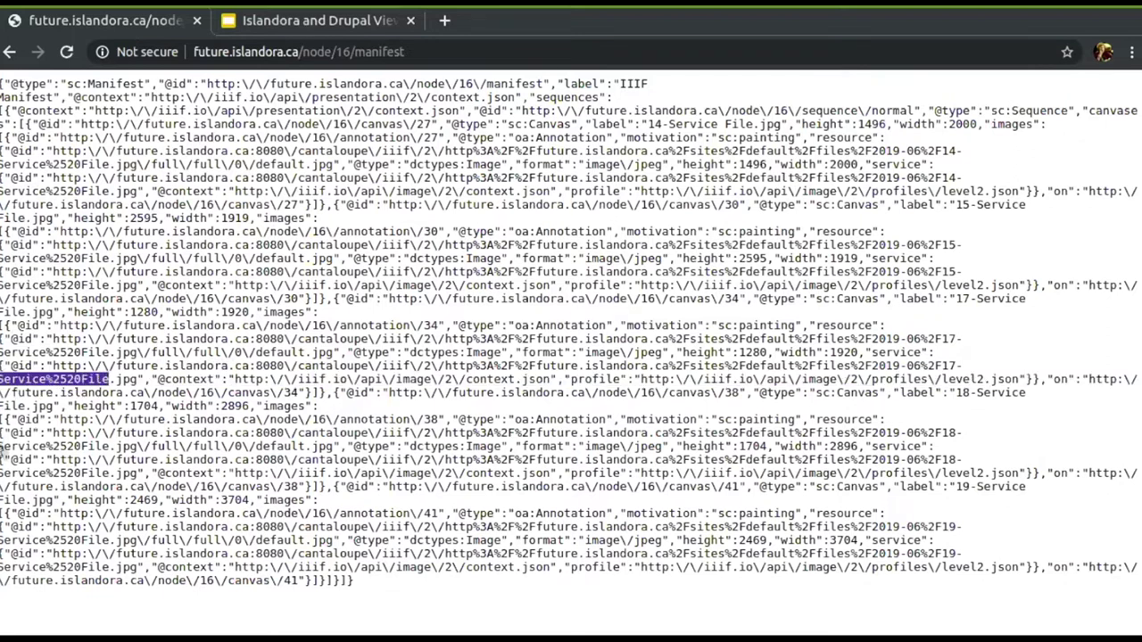
{"action": "left_click_drag", "start_coordinate": [1, 439], "coordinate": [103, 438]}
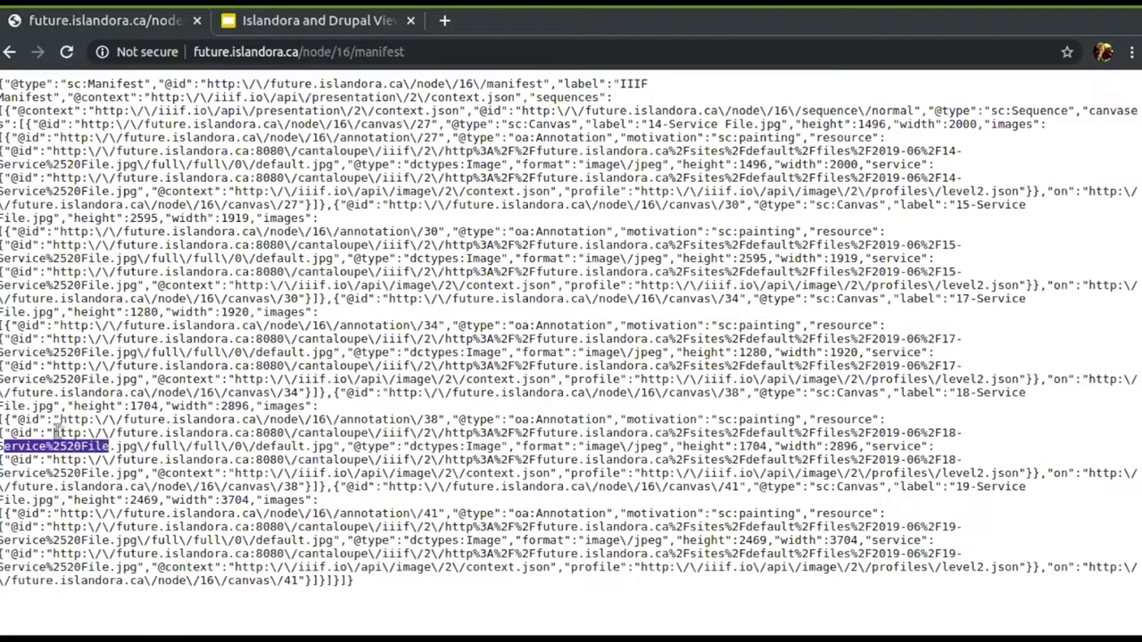
{"action": "left_click_drag", "start_coordinate": [3, 438], "coordinate": [105, 439]}
Step: Return from the manifest to the site's Views administration list, highlight the IIIF Manifest view's REST export display, and open that view for editing
{"action": "left_click", "coordinate": [9, 54]}
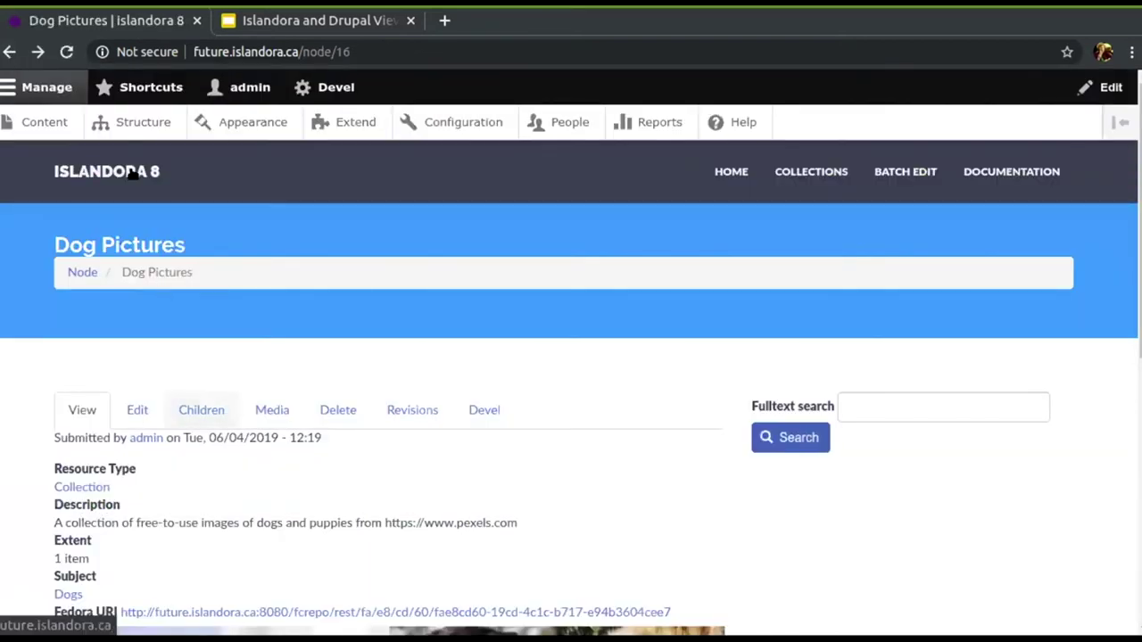
{"action": "left_click", "coordinate": [132, 117]}
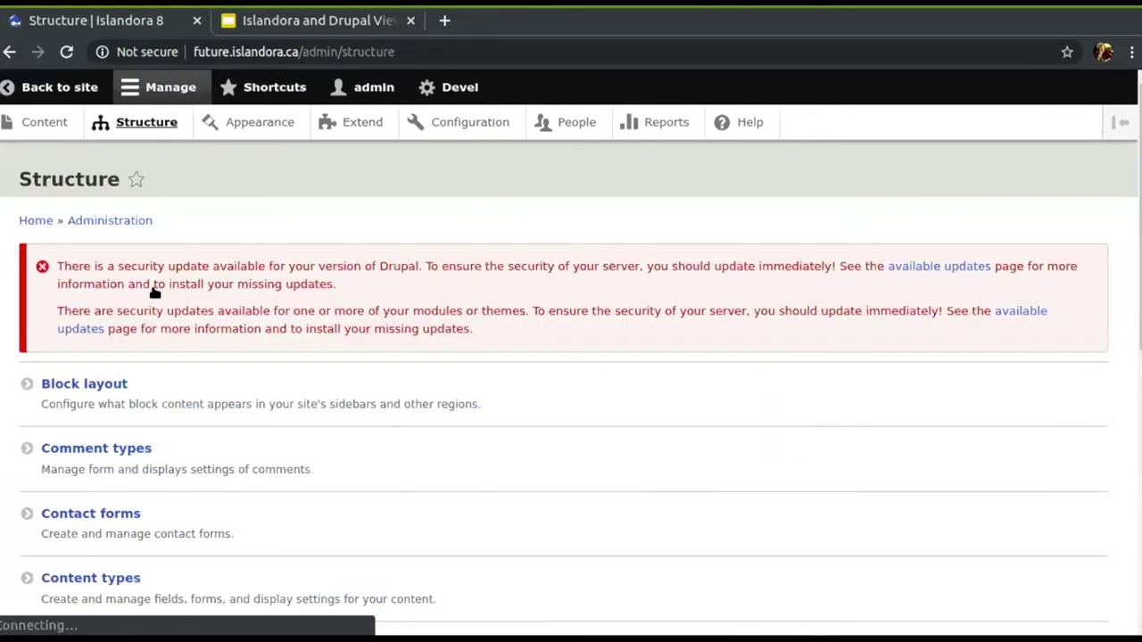
{"action": "scroll", "coordinate": [142, 402], "scroll_direction": "down", "scroll_amount": 2}
{"action": "scroll", "coordinate": [140, 503], "scroll_direction": "down", "scroll_amount": 4}
{"action": "left_click", "coordinate": [68, 492]}
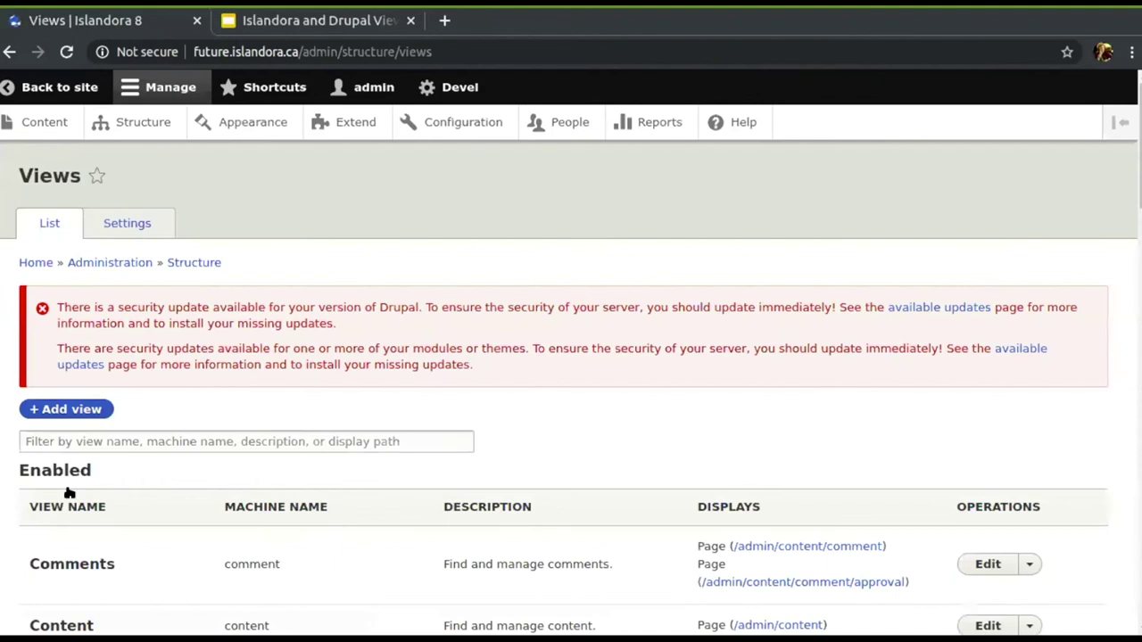
{"action": "scroll", "coordinate": [69, 492], "scroll_direction": "down", "scroll_amount": 7}
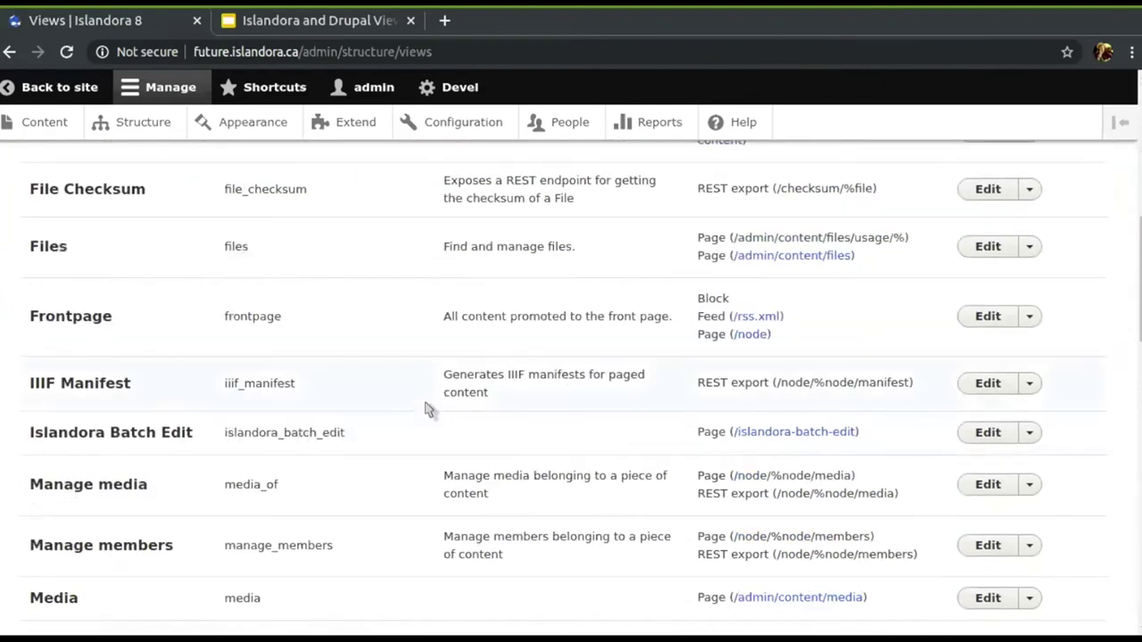
{"action": "left_click_drag", "start_coordinate": [698, 382], "coordinate": [772, 394]}
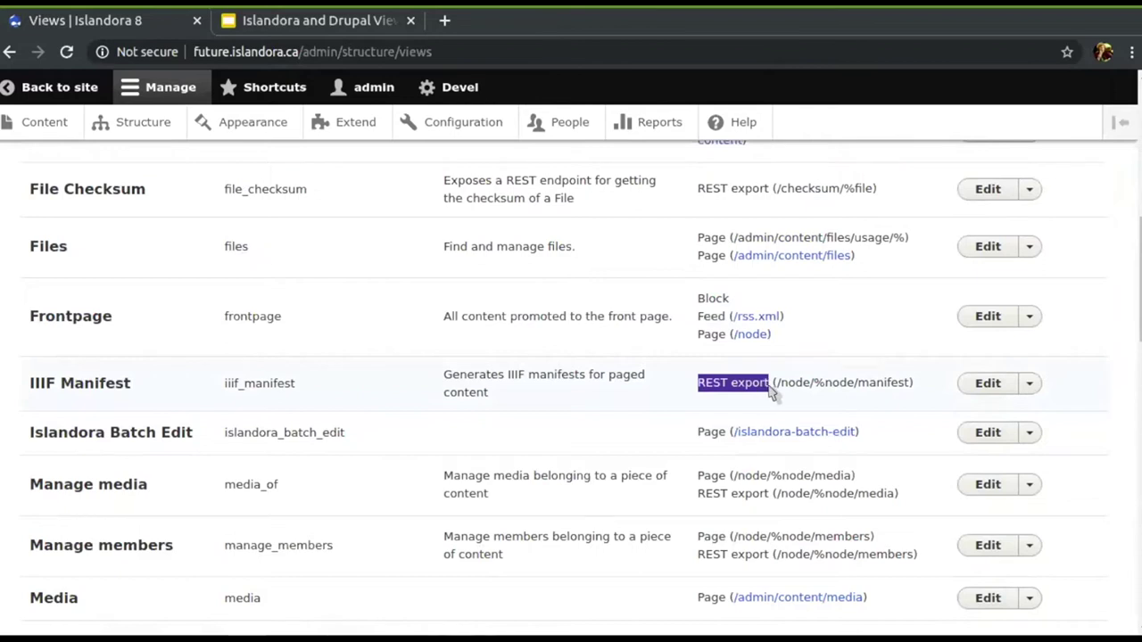
{"action": "left_click", "coordinate": [988, 383]}
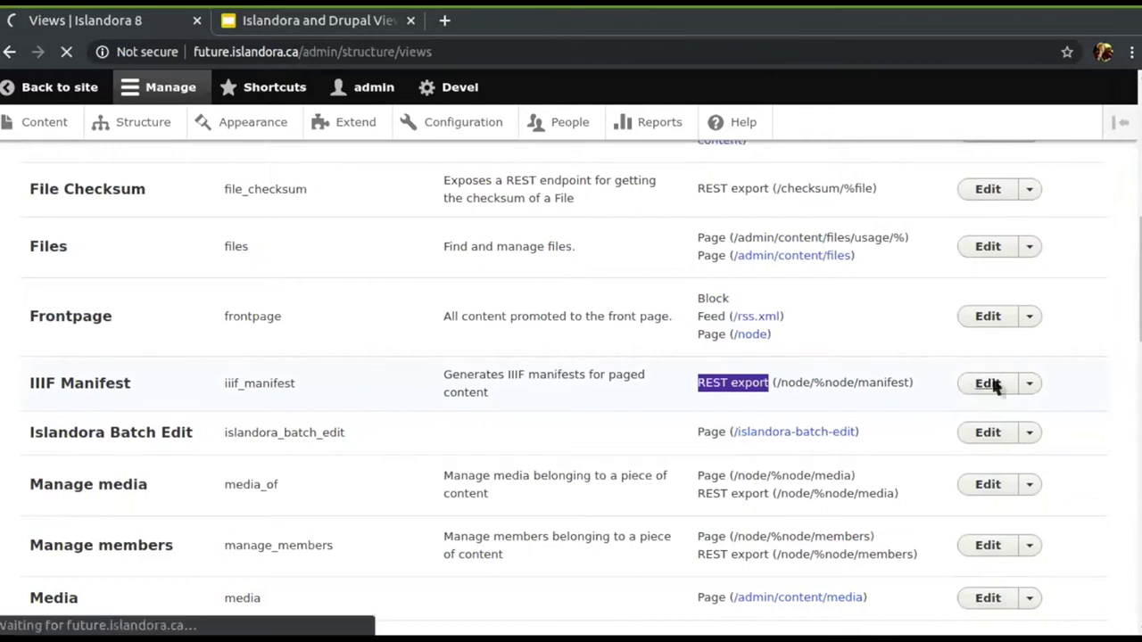
{"action": "scroll", "coordinate": [340, 466], "scroll_direction": "down", "scroll_amount": 2}
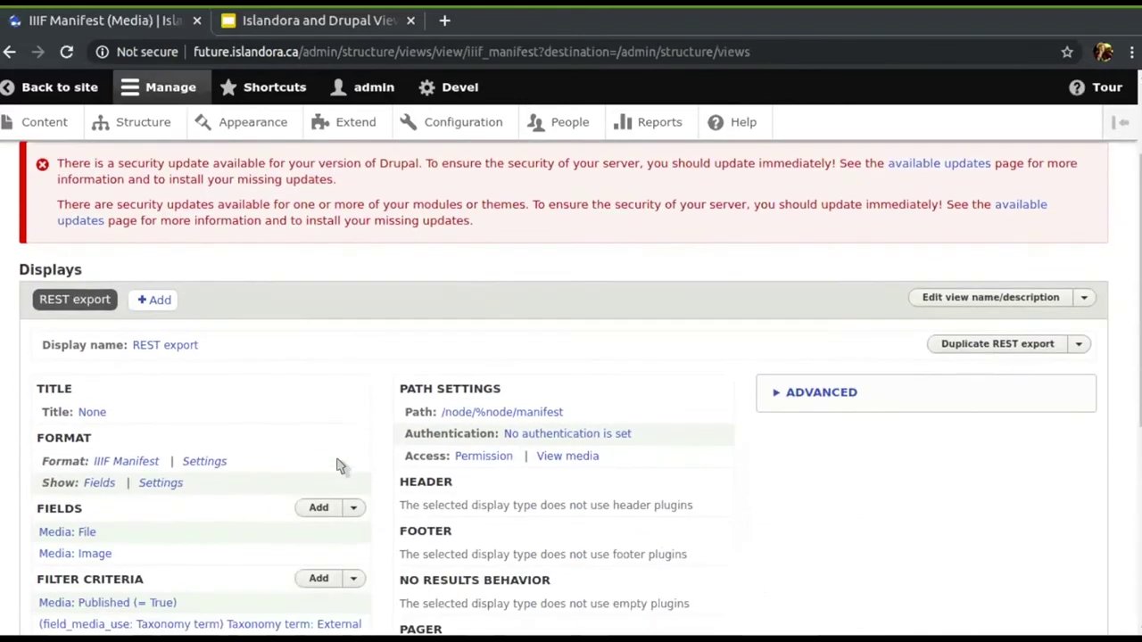
Step: Compare the IIIF Manifest and Serializer format choices for the REST export display, and close the format settings without applying
{"action": "left_click", "coordinate": [126, 430]}
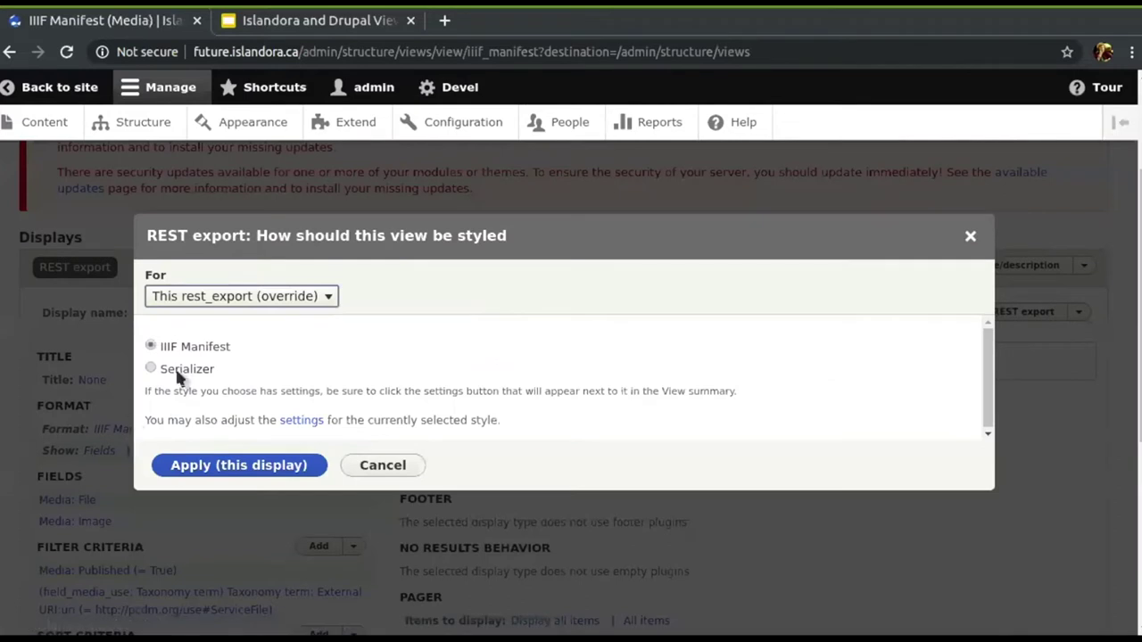
{"action": "left_click", "coordinate": [176, 371]}
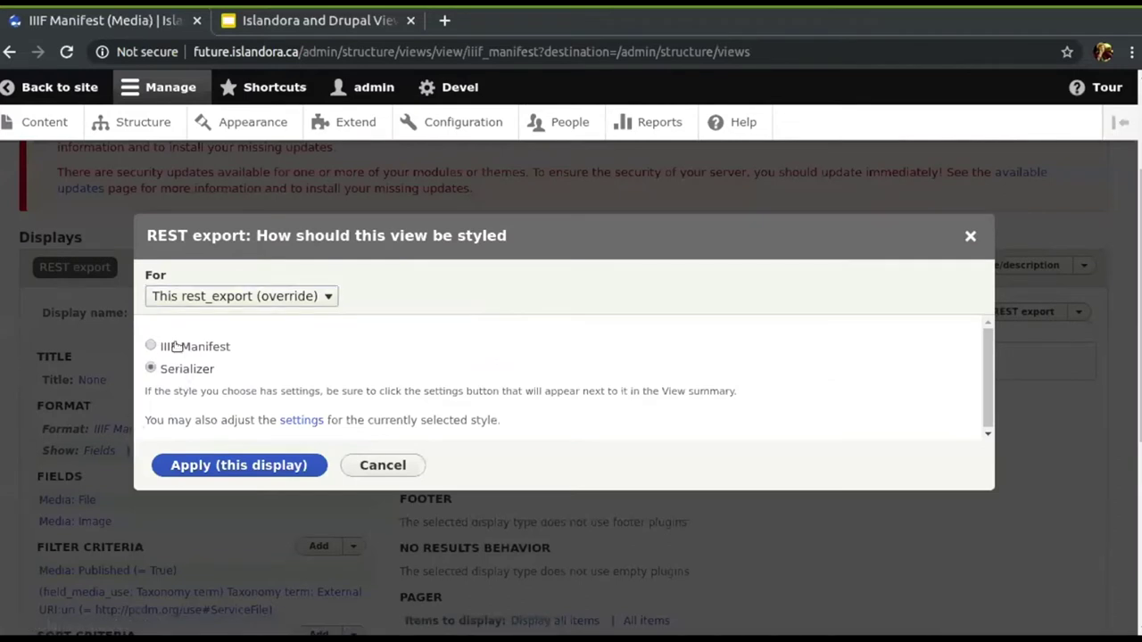
{"action": "left_click", "coordinate": [175, 348]}
{"action": "left_click", "coordinate": [176, 371]}
{"action": "left_click", "coordinate": [176, 348]}
{"action": "left_click", "coordinate": [970, 236]}
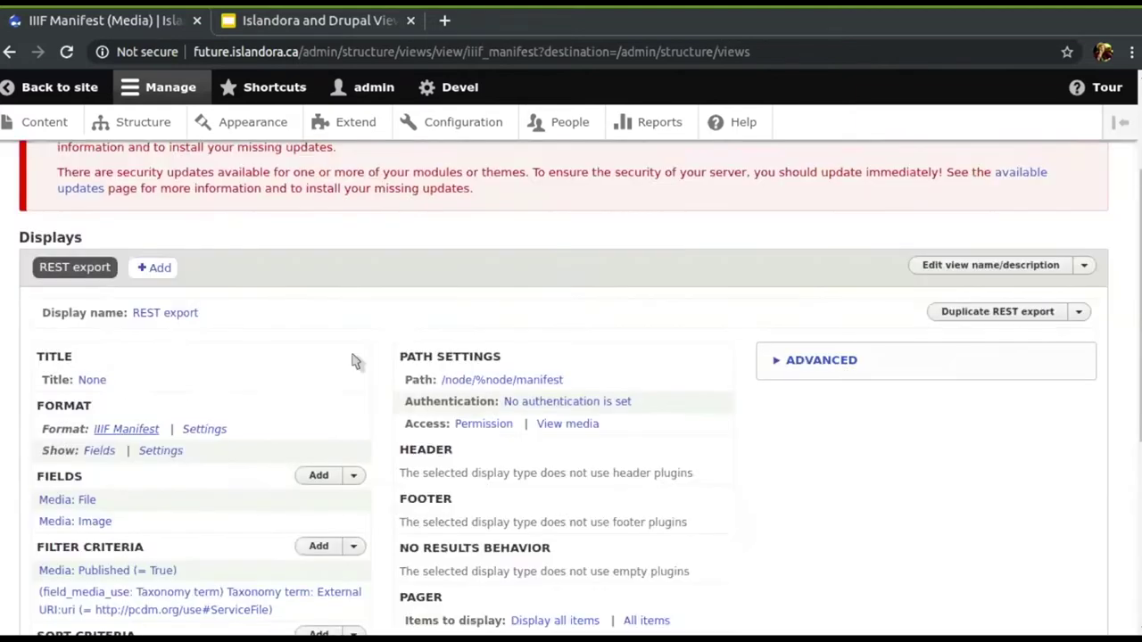
Step: Review the IIIF Manifest view's fields, filter and sort criteria and path, and expand its advanced settings
{"action": "scroll", "coordinate": [145, 532], "scroll_direction": "down", "scroll_amount": 3}
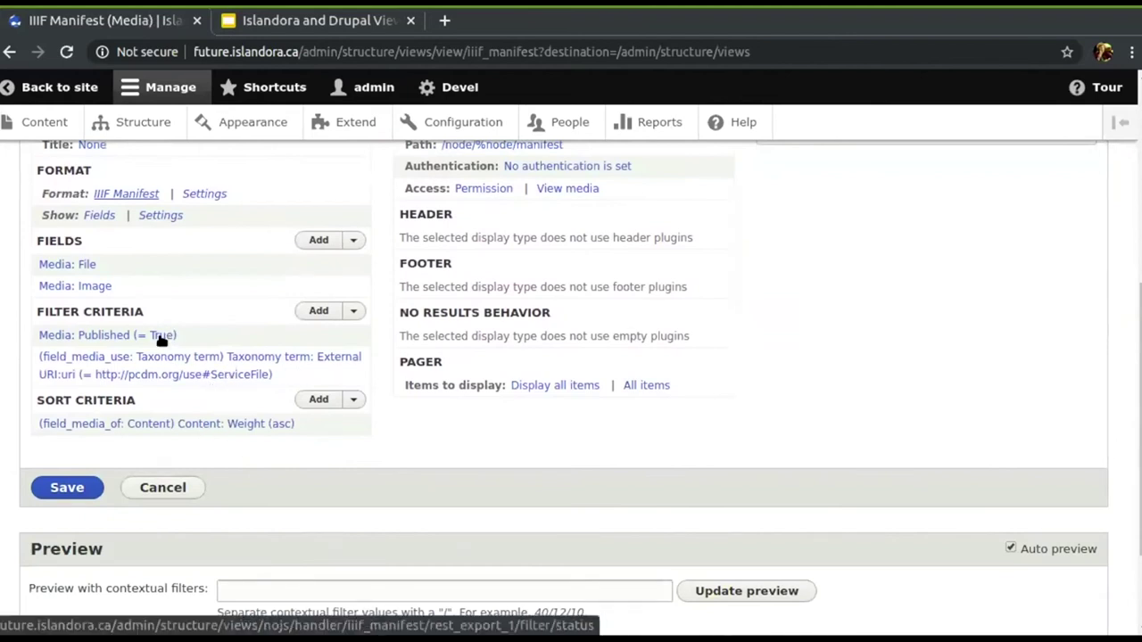
{"action": "scroll", "coordinate": [525, 330], "scroll_direction": "up", "scroll_amount": 2}
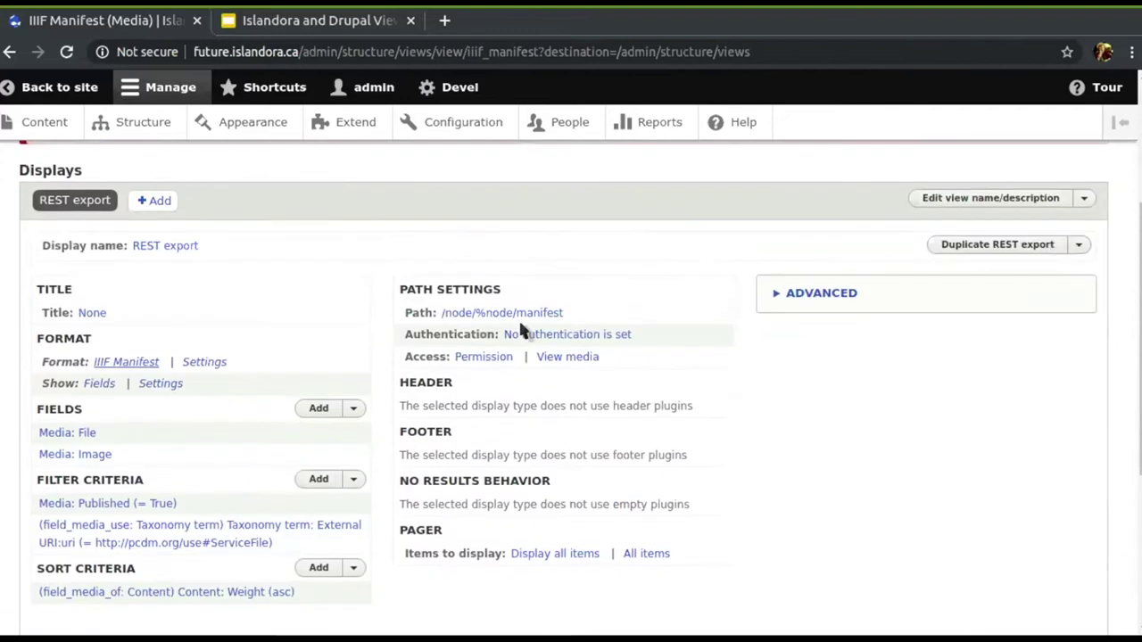
{"action": "left_click", "coordinate": [816, 293]}
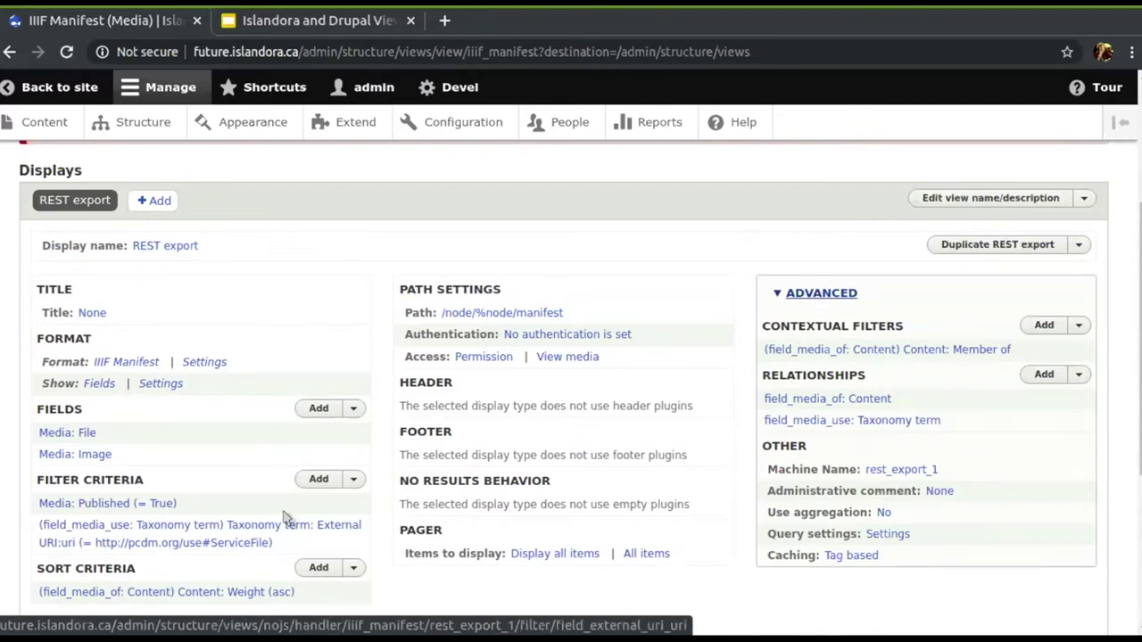
{"action": "left_click", "coordinate": [232, 526]}
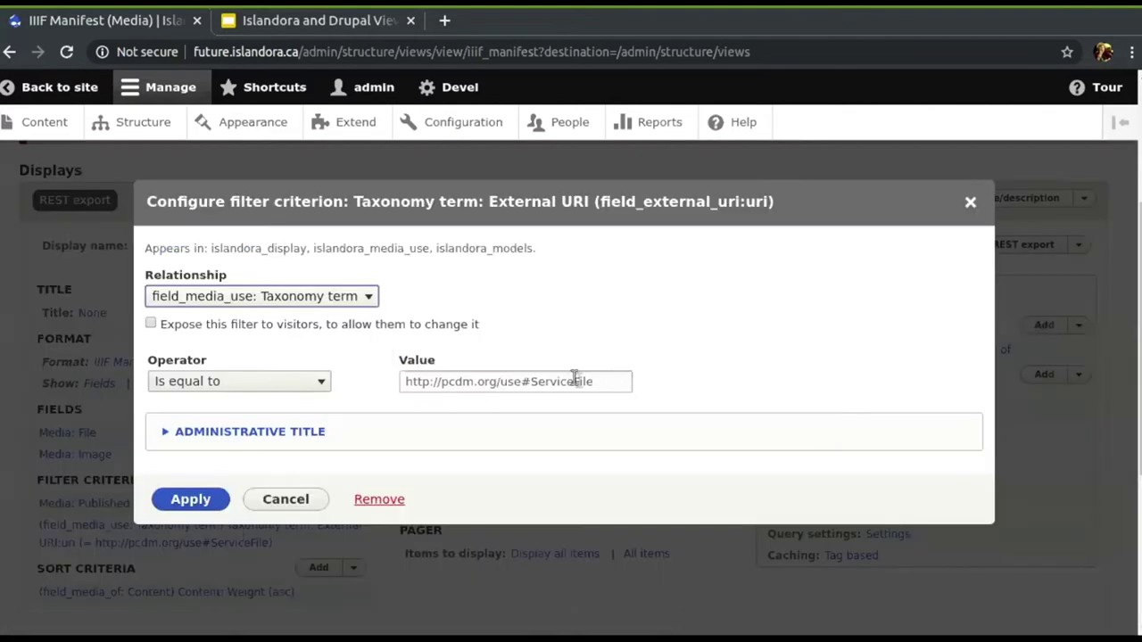
{"action": "left_click_drag", "start_coordinate": [530, 381], "coordinate": [597, 400]}
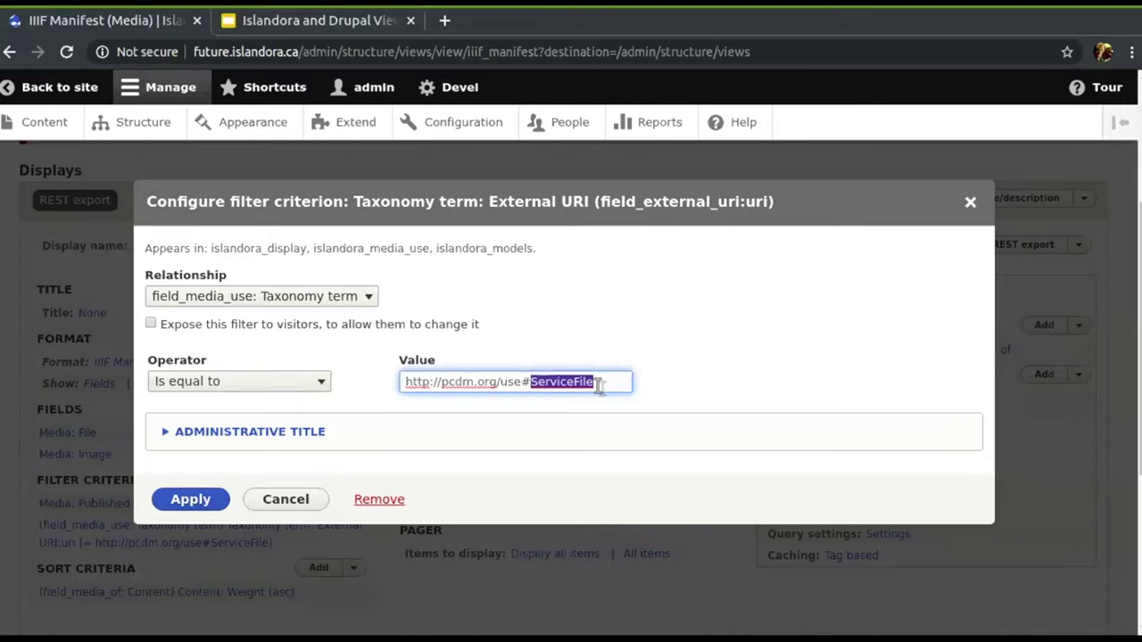
{"action": "type", "text": "Thumbnai"}
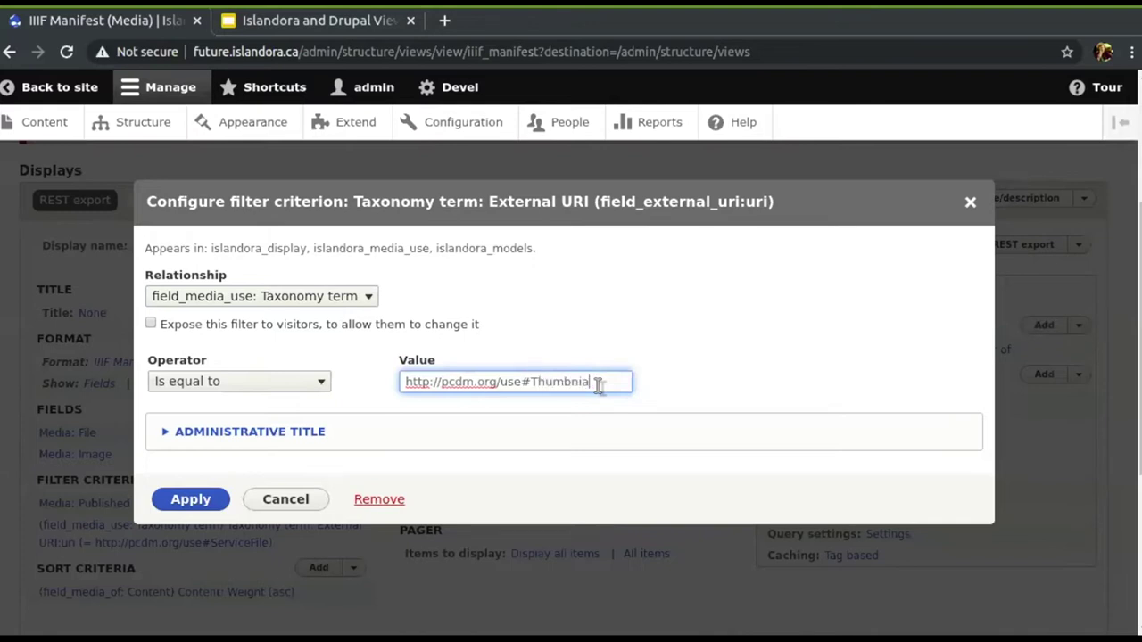
{"action": "type", "text": "lImage"}
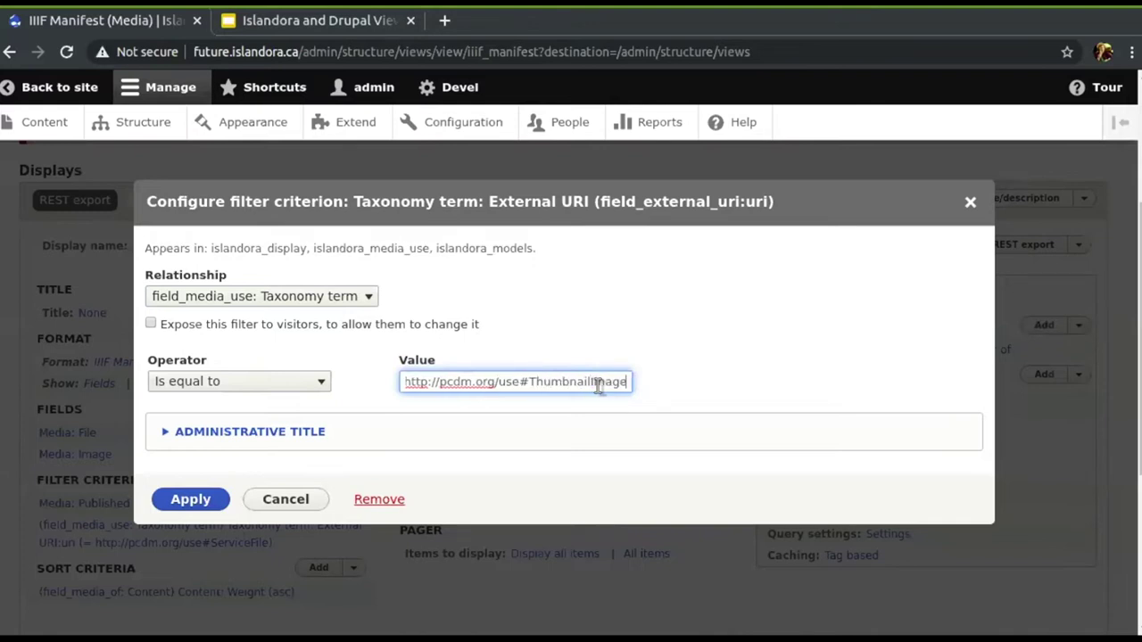
{"action": "key", "text": "Left"}
{"action": "key", "text": "Left"}
{"action": "key", "text": "Left"}
{"action": "key", "text": "Left"}
{"action": "key", "text": "Left"}
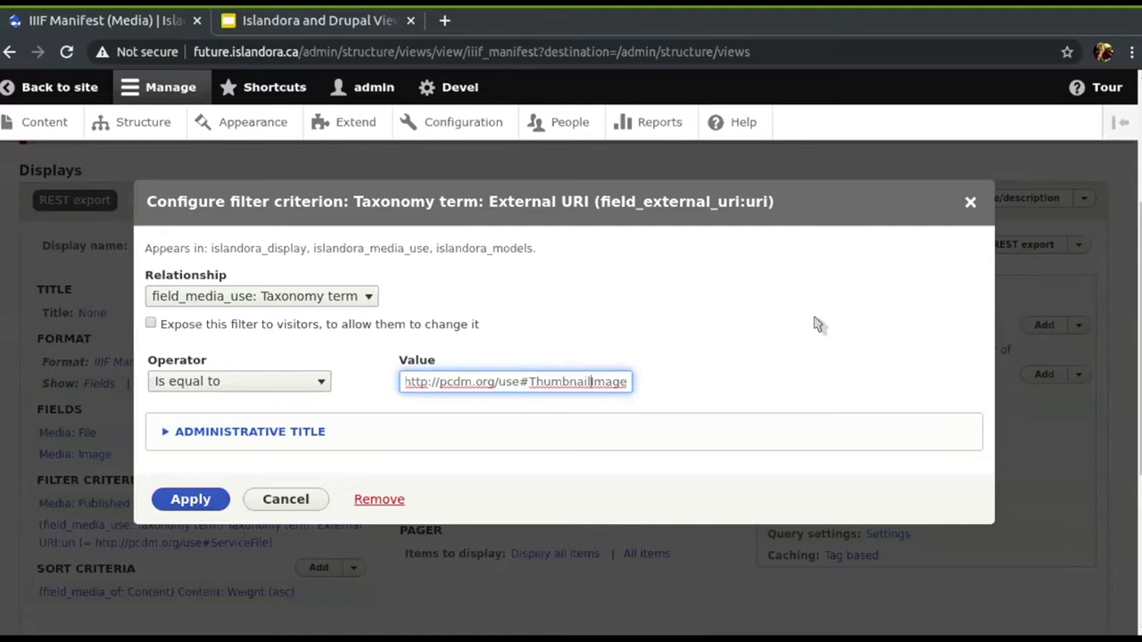
{"action": "left_click", "coordinate": [181, 501]}
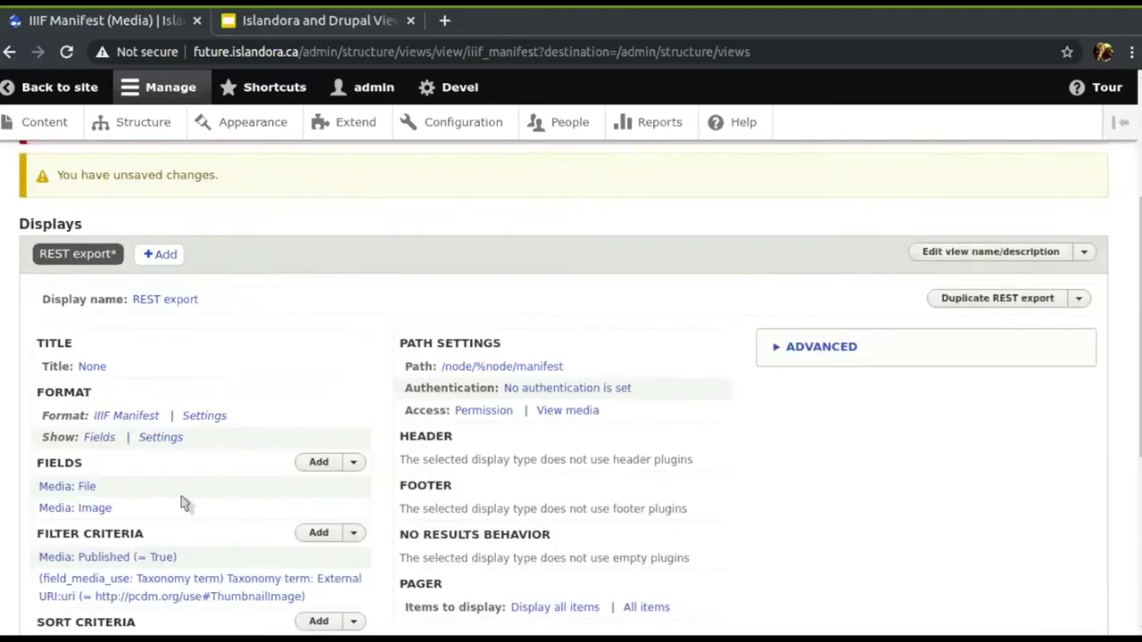
Step: Preview the view with contextual filter value 16 and highlight a Thumbnail Image file name in the generated manifest
{"action": "scroll", "coordinate": [181, 500], "scroll_direction": "down", "scroll_amount": 3}
{"action": "left_click", "coordinate": [249, 454]}
{"action": "type", "text": "16"}
{"action": "left_click", "coordinate": [728, 454]}
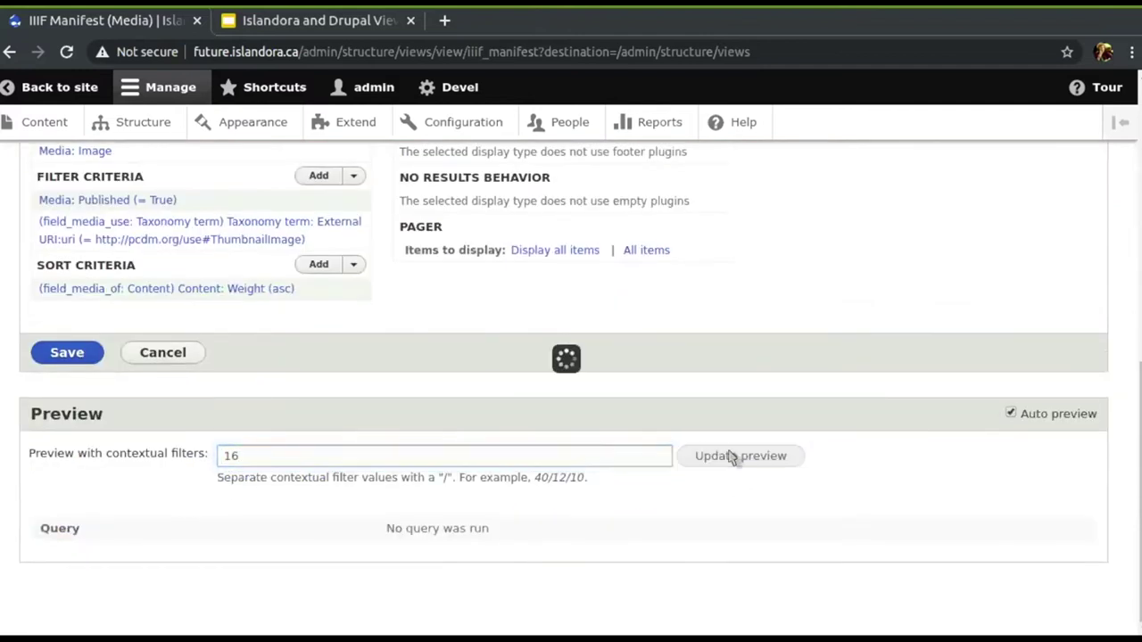
{"action": "scroll", "coordinate": [730, 452], "scroll_direction": "down", "scroll_amount": 1}
{"action": "scroll", "coordinate": [730, 451], "scroll_direction": "down", "scroll_amount": 3}
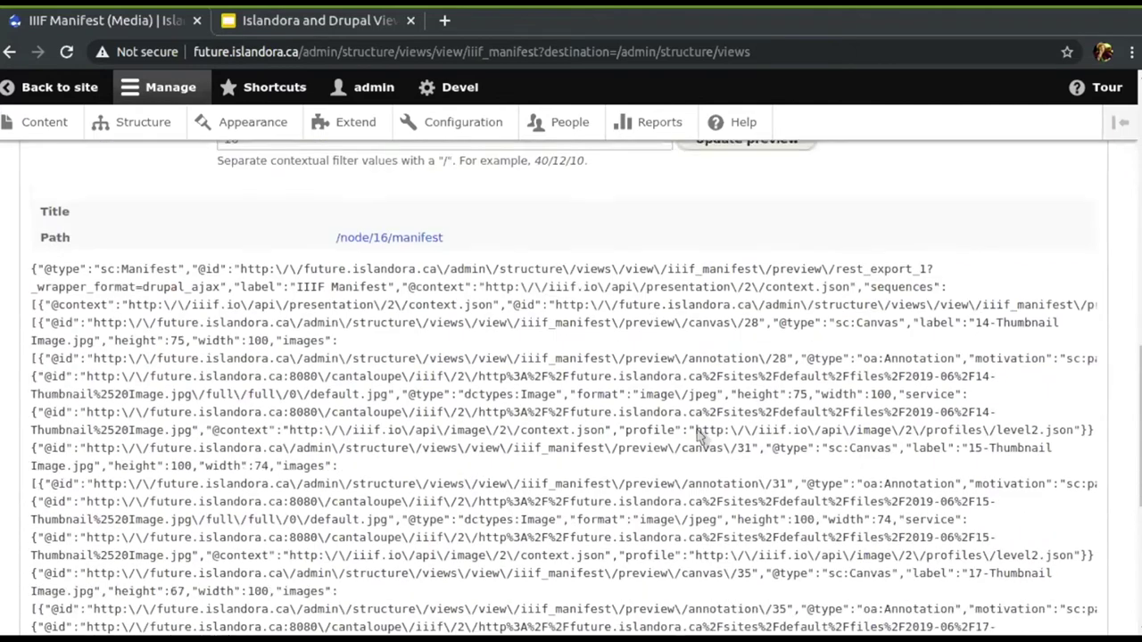
{"action": "left_click_drag", "start_coordinate": [29, 379], "coordinate": [187, 386]}
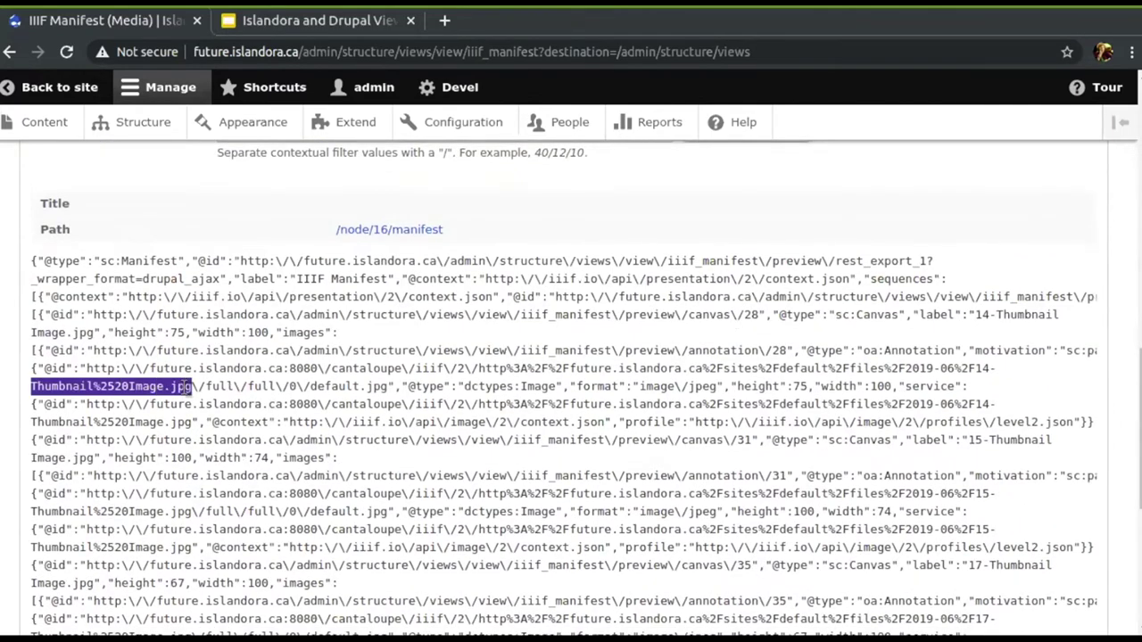
{"action": "scroll", "coordinate": [232, 558], "scroll_direction": "right", "scroll_amount": 1}
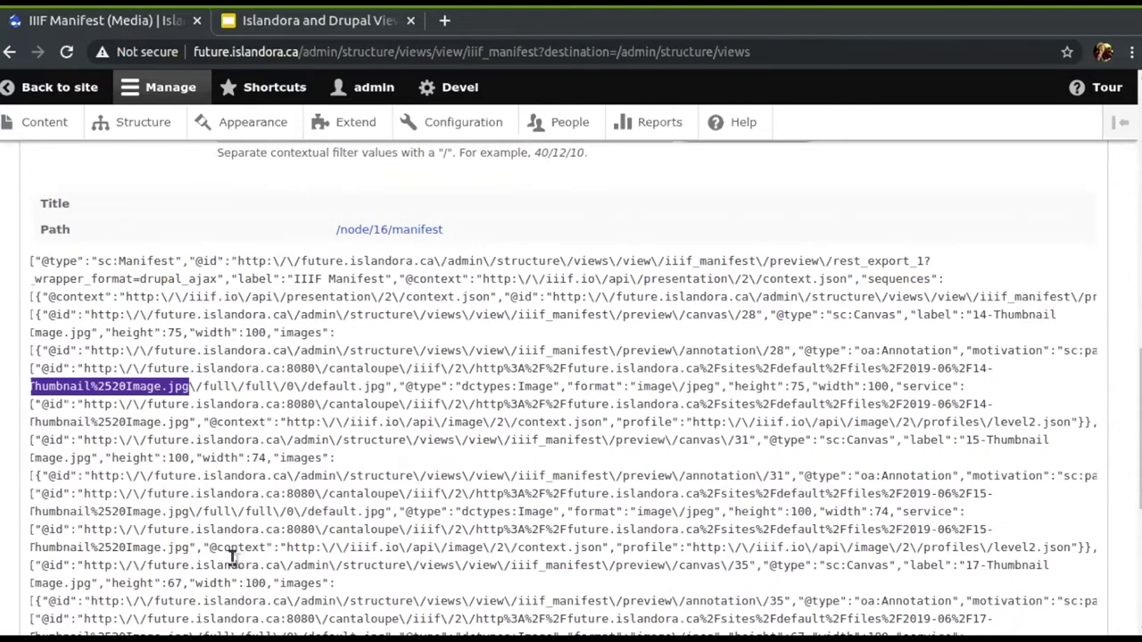
{"action": "scroll", "coordinate": [232, 557], "scroll_direction": "left", "scroll_amount": 1}
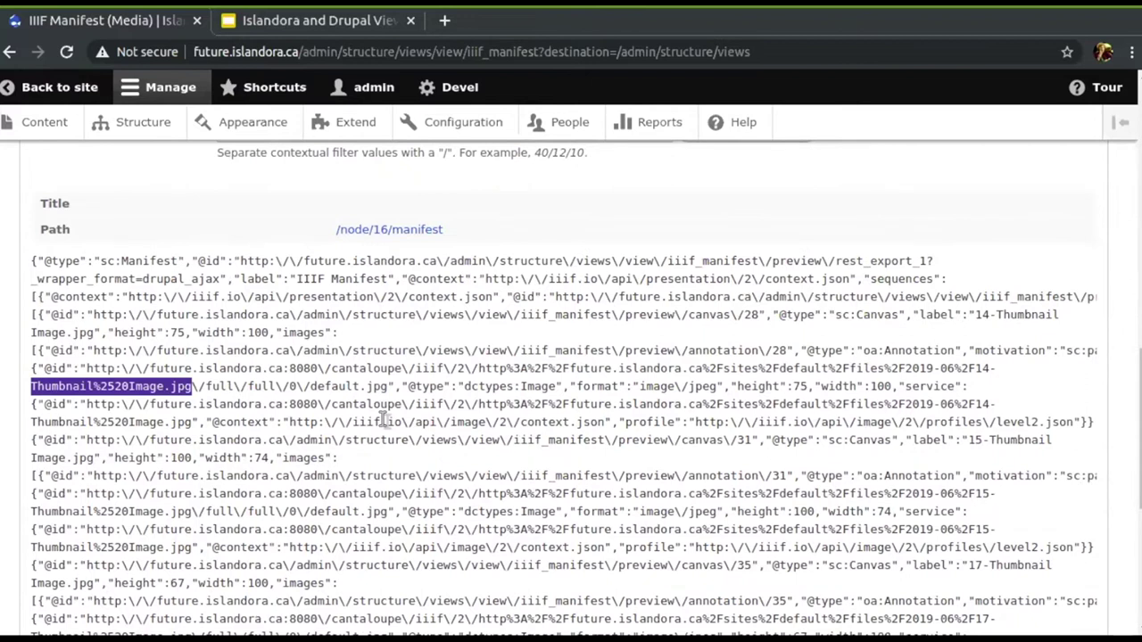
{"action": "scroll", "coordinate": [181, 329], "scroll_direction": "up", "scroll_amount": 1}
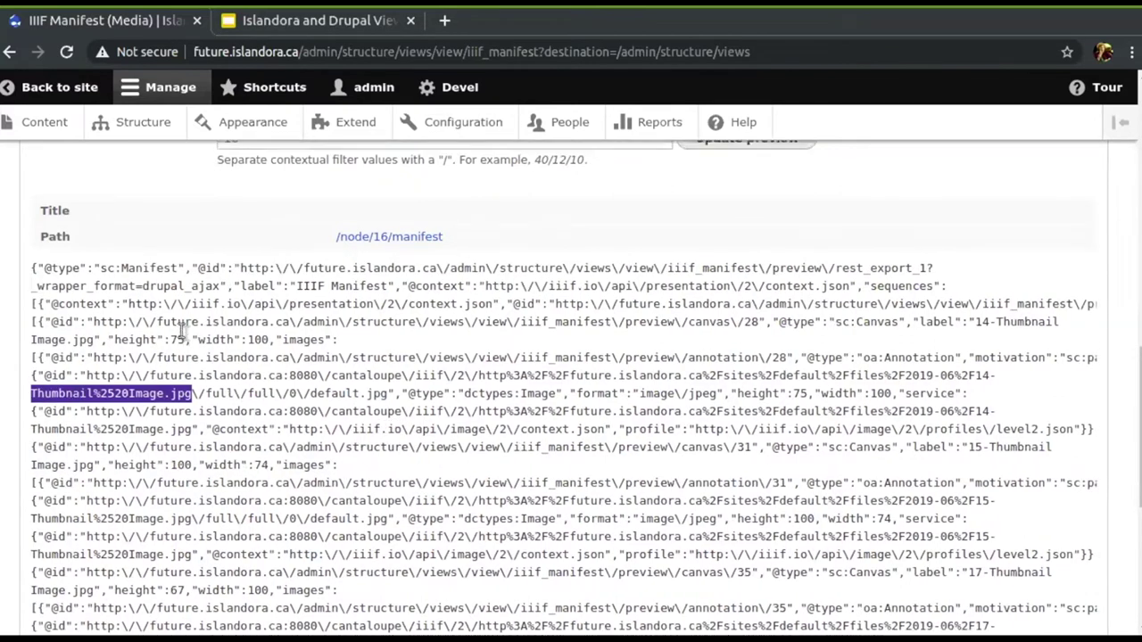
Step: Save the IIIF Manifest view with its changed External URI filter
{"action": "scroll", "coordinate": [181, 328], "scroll_direction": "up", "scroll_amount": 10}
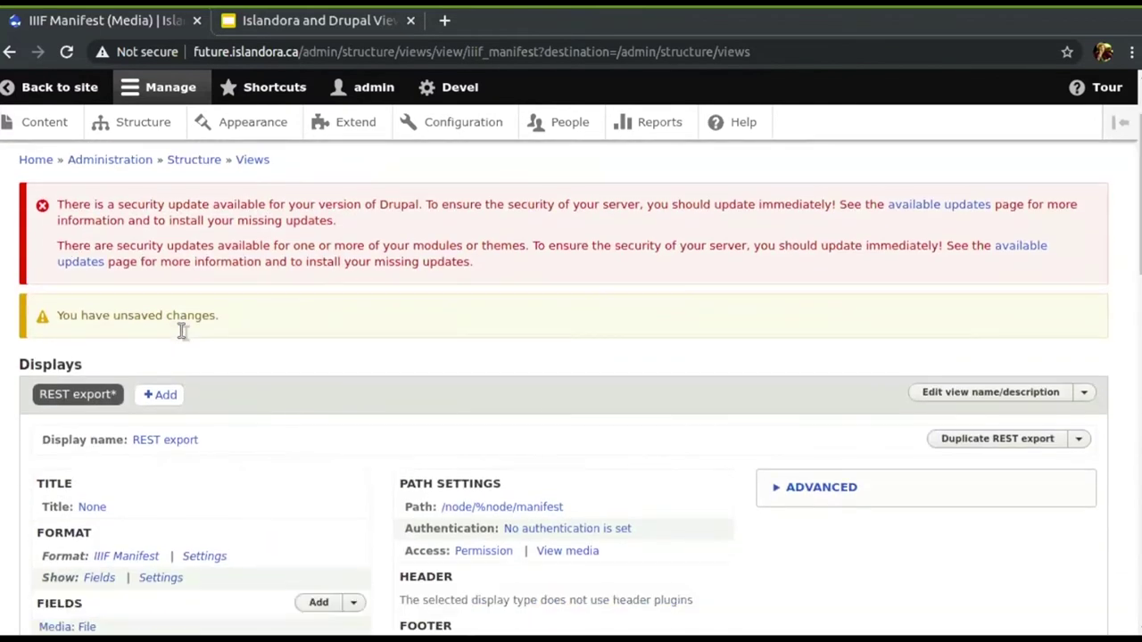
{"action": "right_click", "coordinate": [182, 334]}
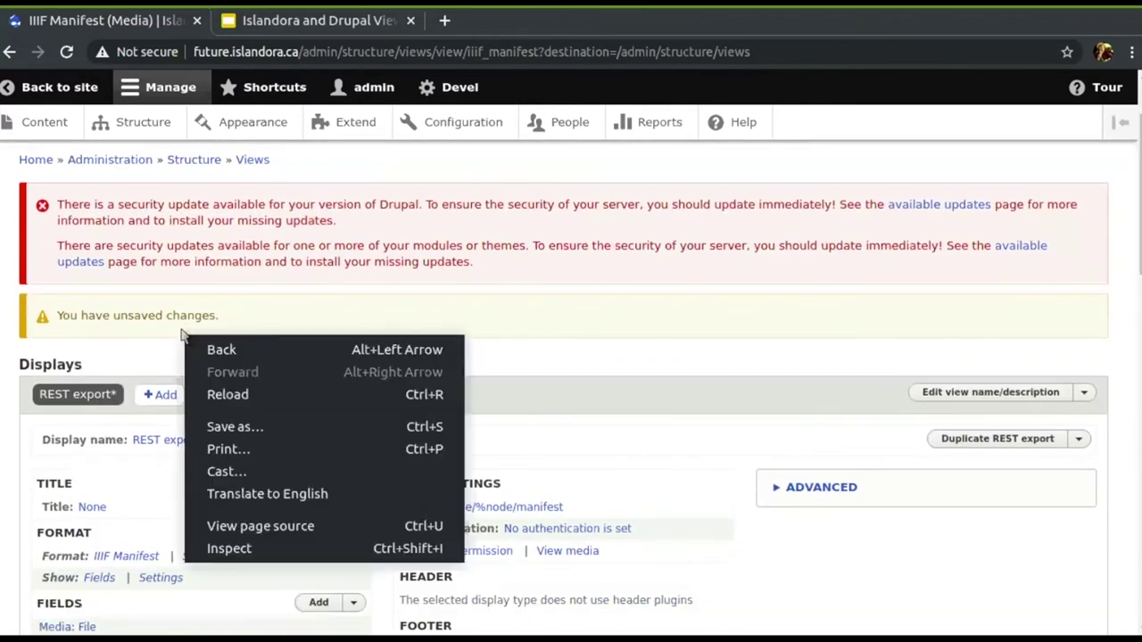
{"action": "left_click", "coordinate": [542, 365]}
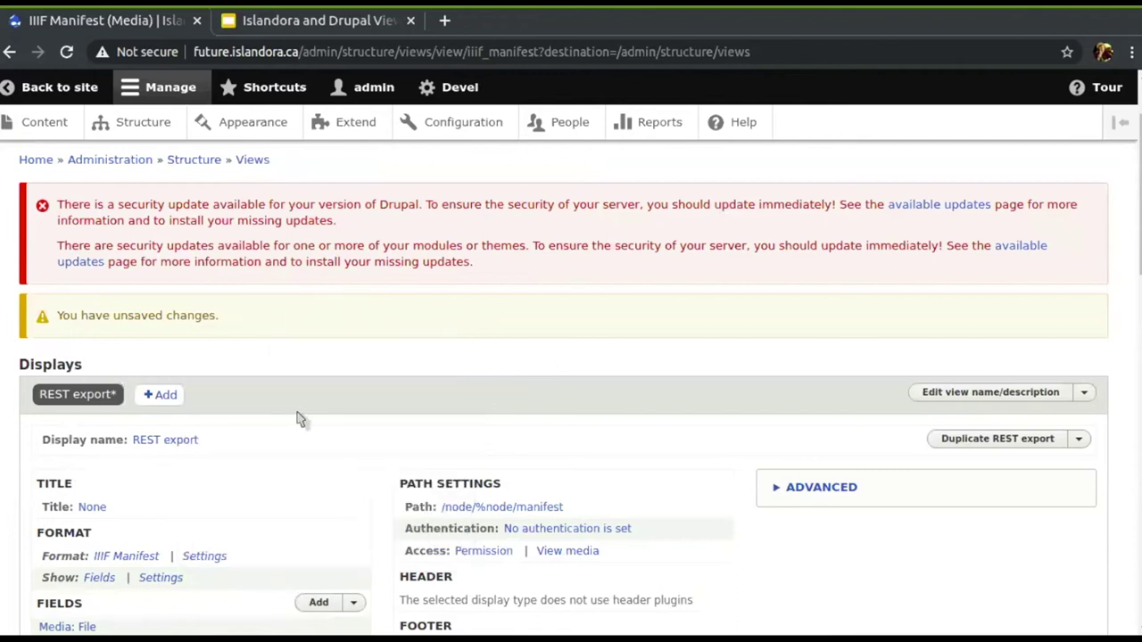
{"action": "scroll", "coordinate": [300, 420], "scroll_direction": "down", "scroll_amount": 5}
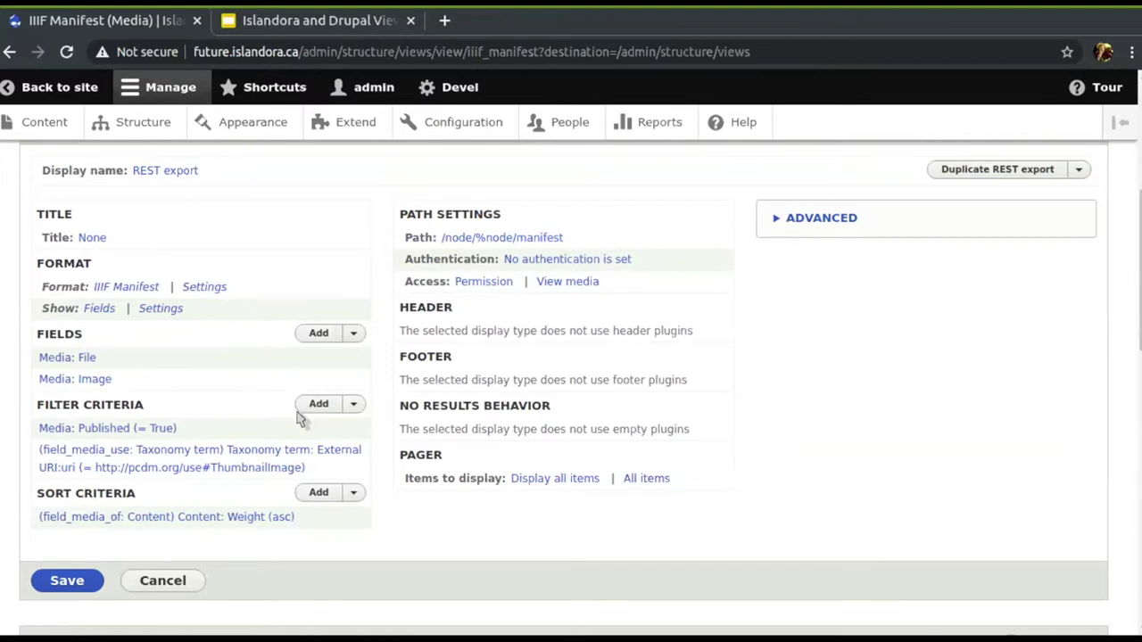
{"action": "left_click", "coordinate": [56, 581]}
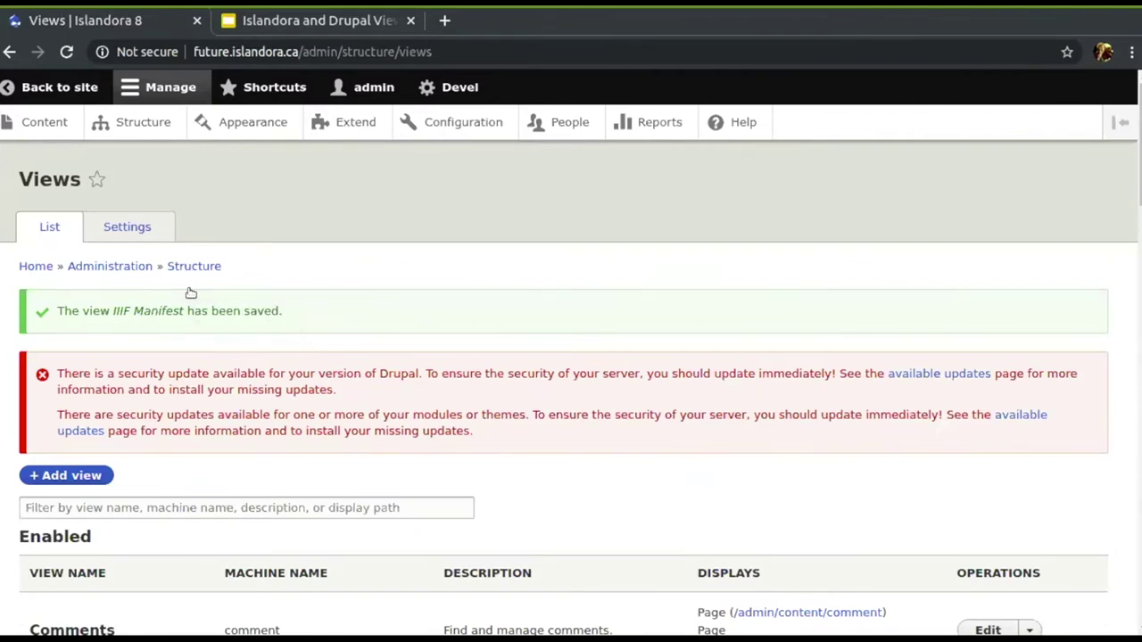
Step: Switch to the Islandora and Drupal Views presentation in Google Slides, present it from the Custom Views Format slide, and advance one slide
{"action": "key", "text": "ctrl+Tab"}
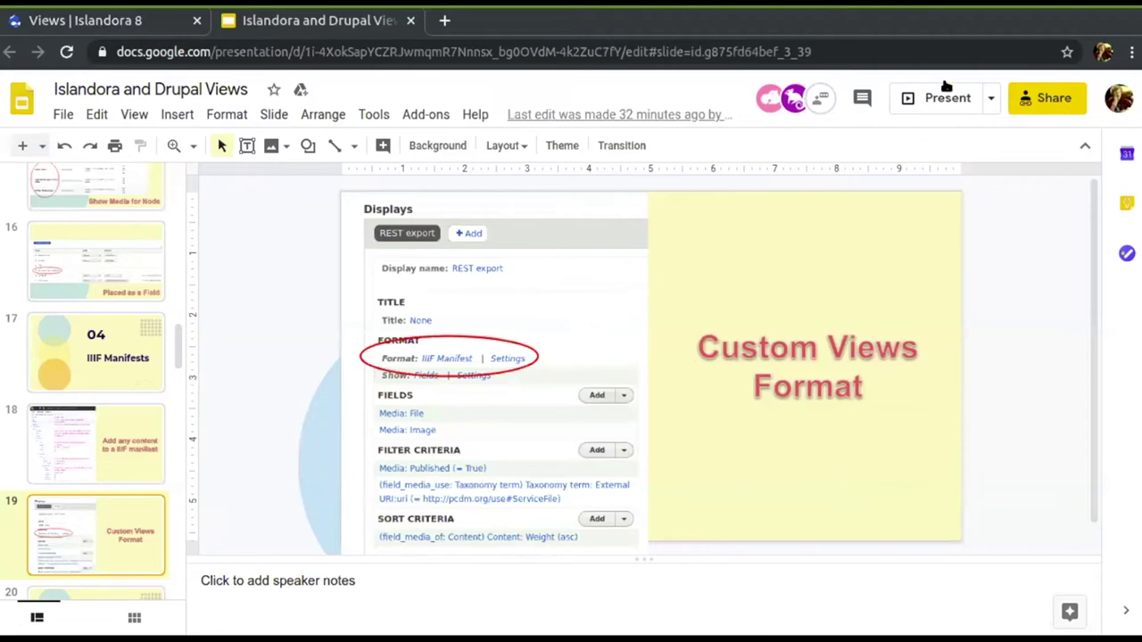
{"action": "left_click", "coordinate": [945, 96]}
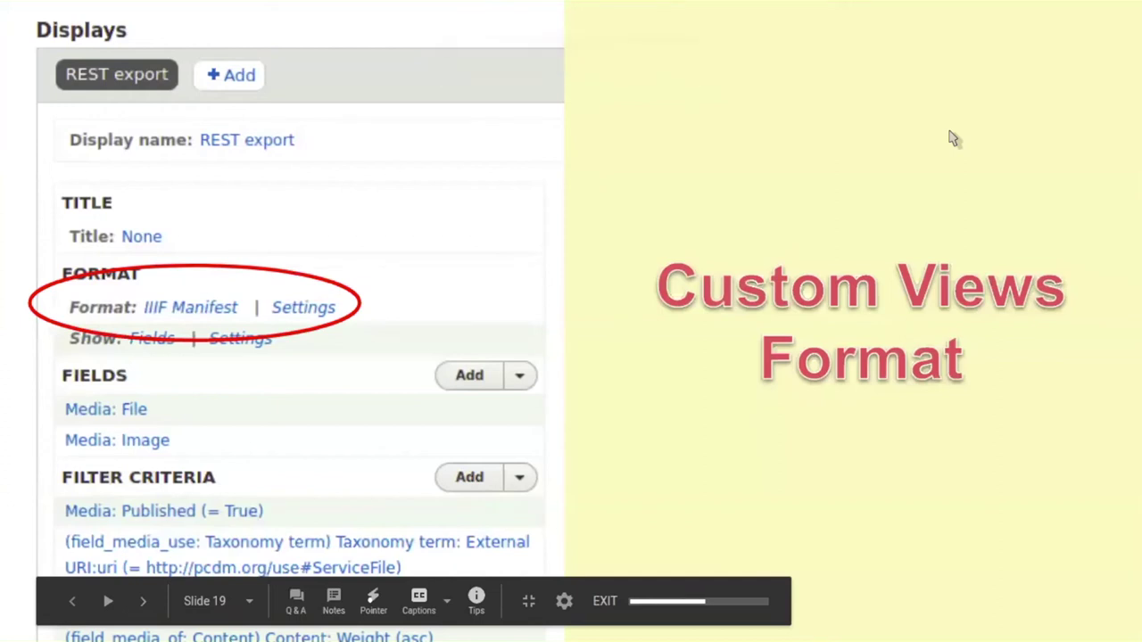
{"action": "left_click", "coordinate": [953, 137]}
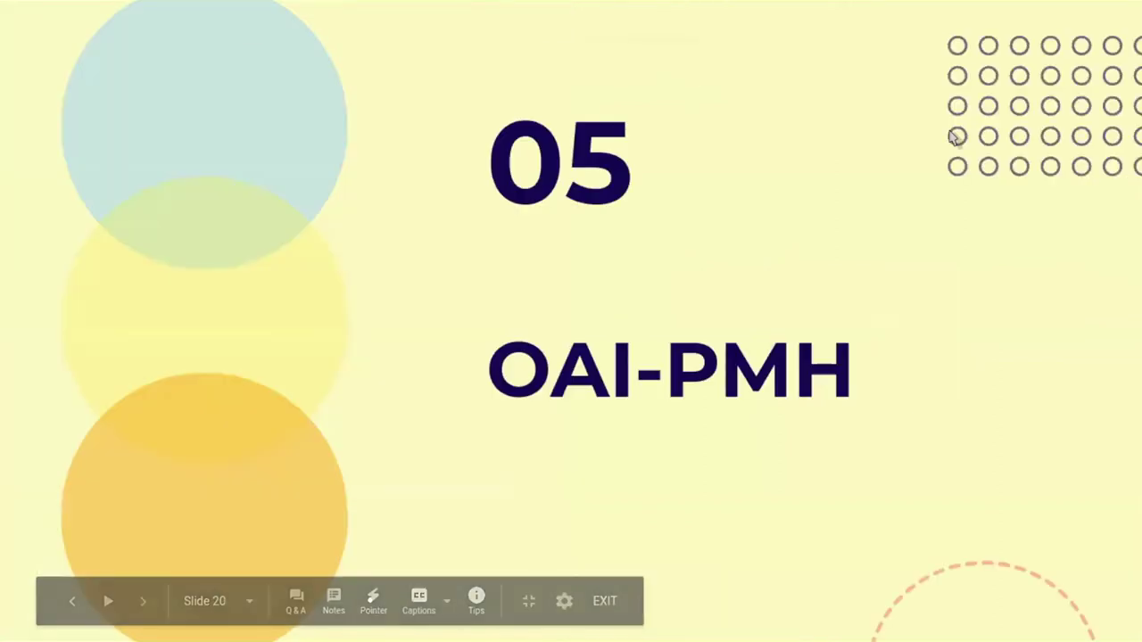
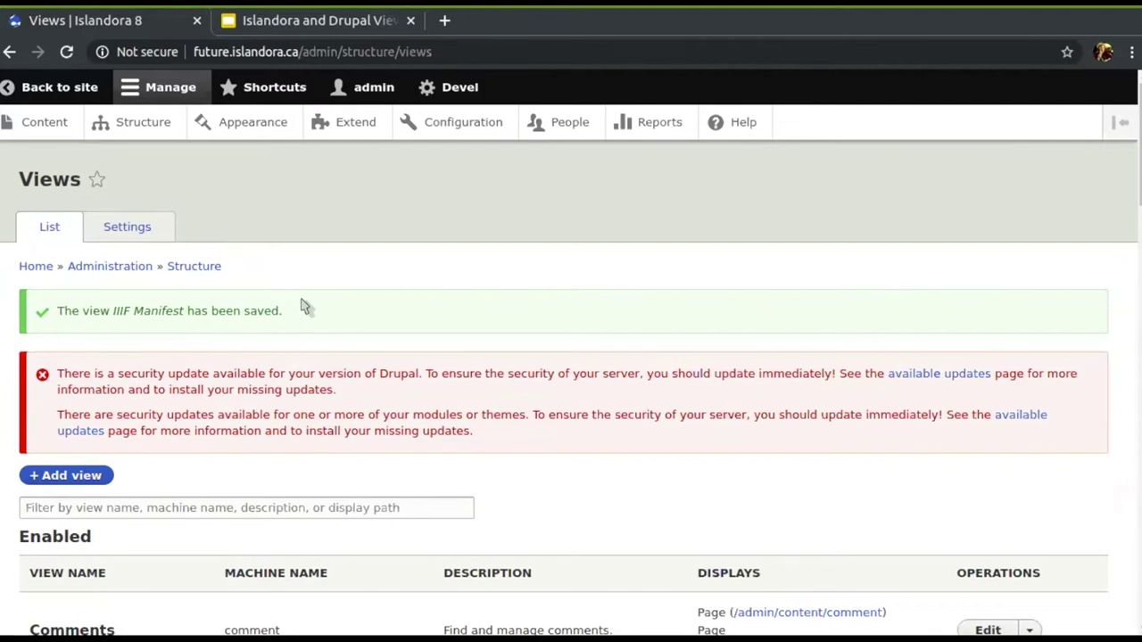
Step: Open the OAI-PMH view for editing and review its format, fields, and filter criteria in the All Repository Items display
{"action": "scroll", "coordinate": [287, 277], "scroll_direction": "down", "scroll_amount": 9}
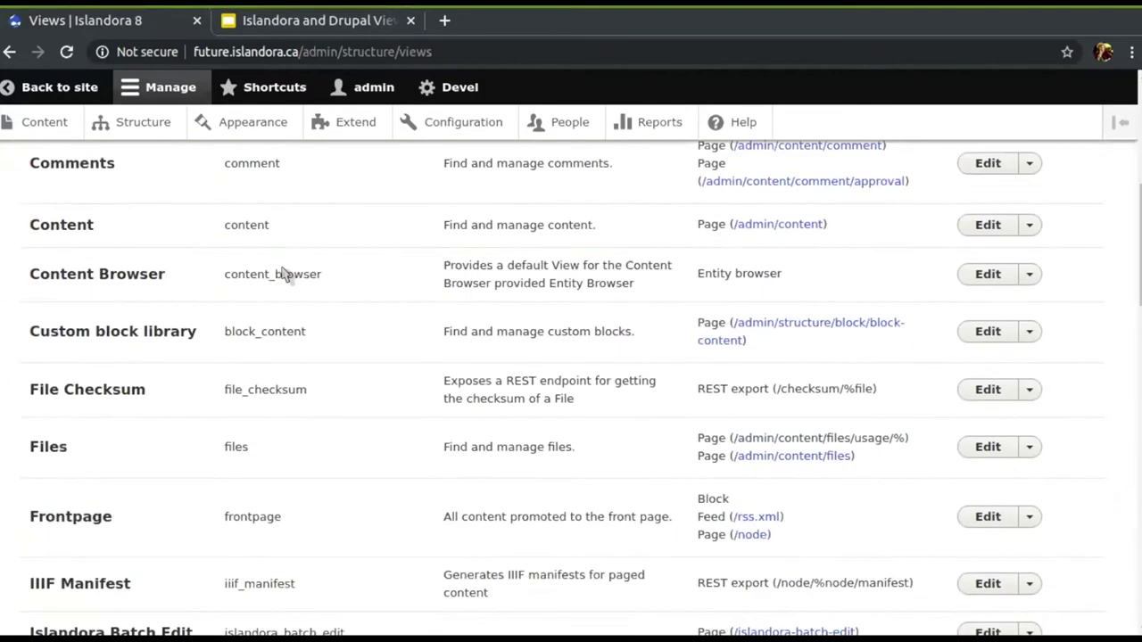
{"action": "scroll", "coordinate": [281, 274], "scroll_direction": "down", "scroll_amount": 5}
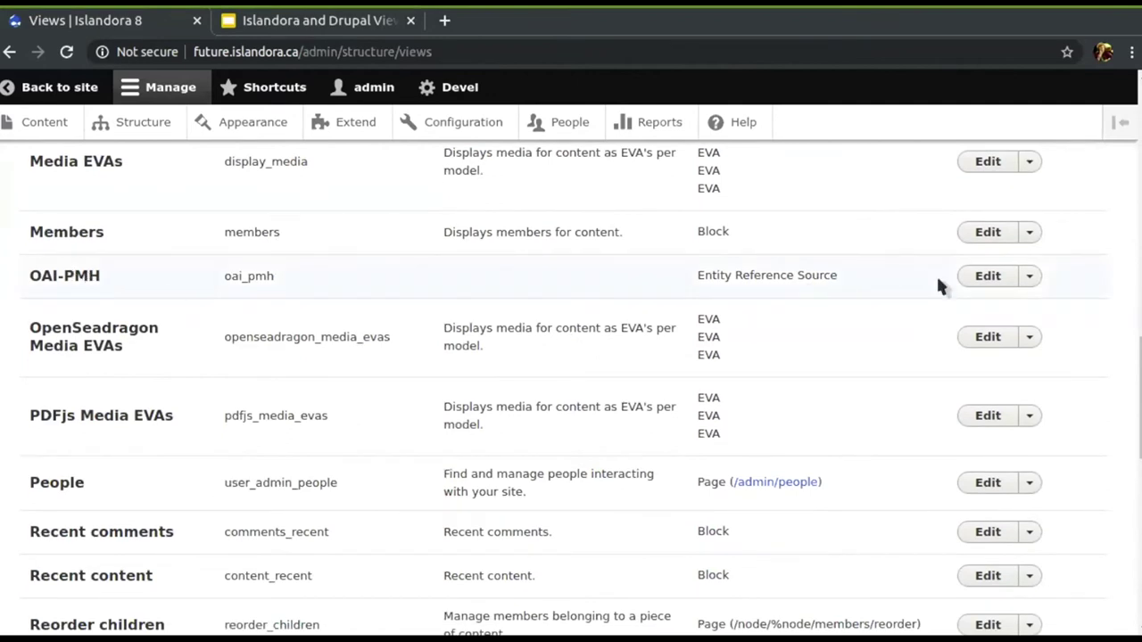
{"action": "left_click", "coordinate": [991, 276]}
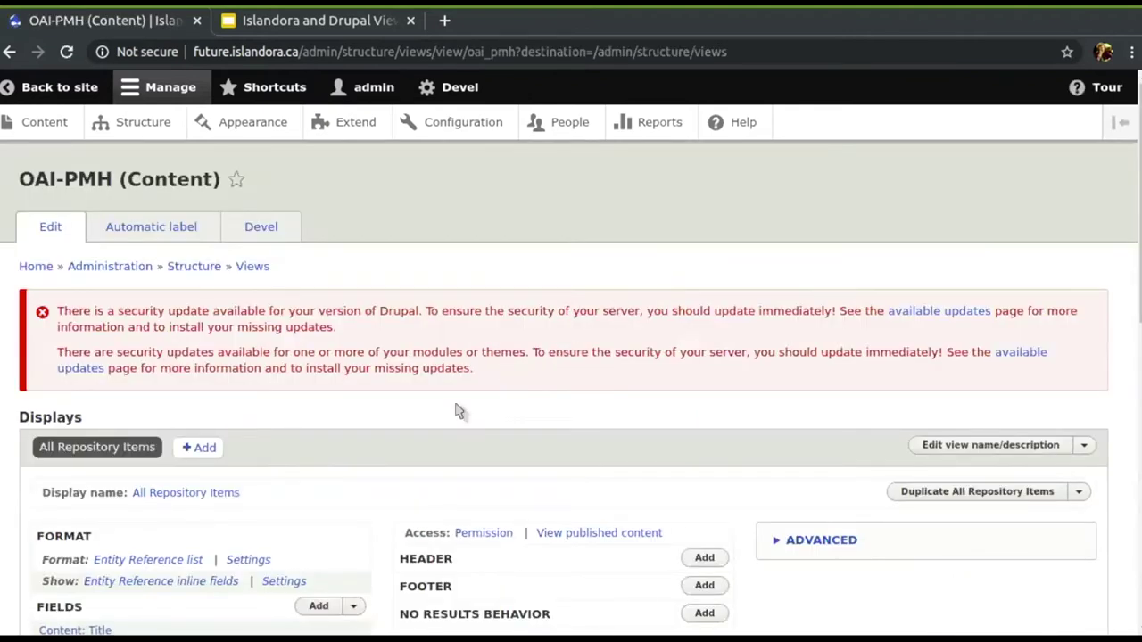
{"action": "scroll", "coordinate": [457, 412], "scroll_direction": "down", "scroll_amount": 10}
{"action": "scroll", "coordinate": [456, 412], "scroll_direction": "up", "scroll_amount": 10}
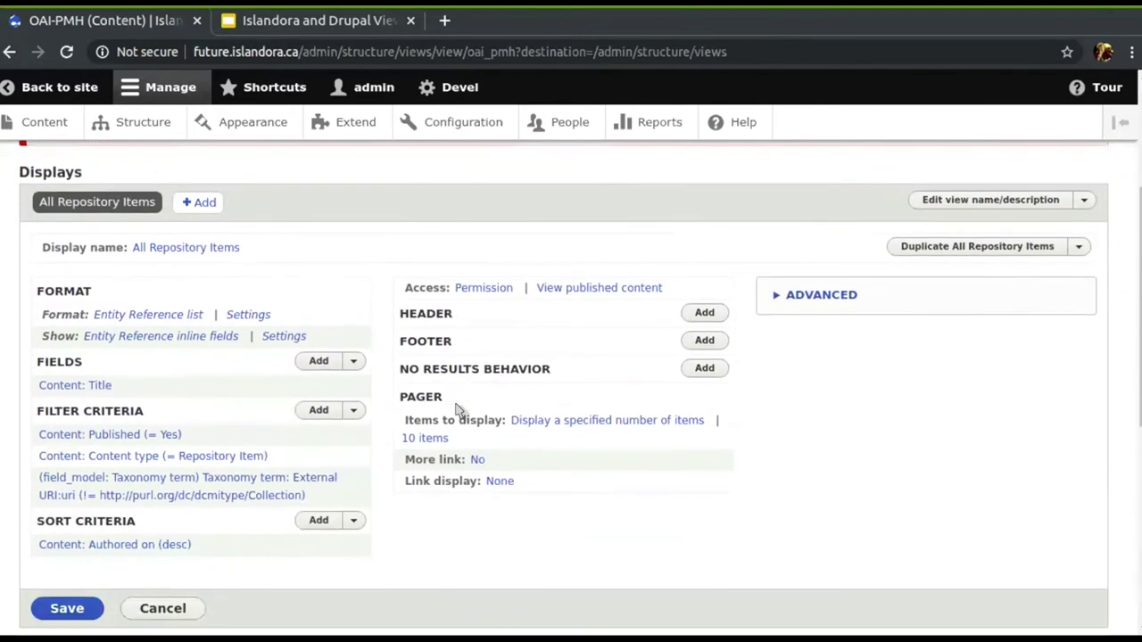
{"action": "scroll", "coordinate": [457, 409], "scroll_direction": "down", "scroll_amount": 4}
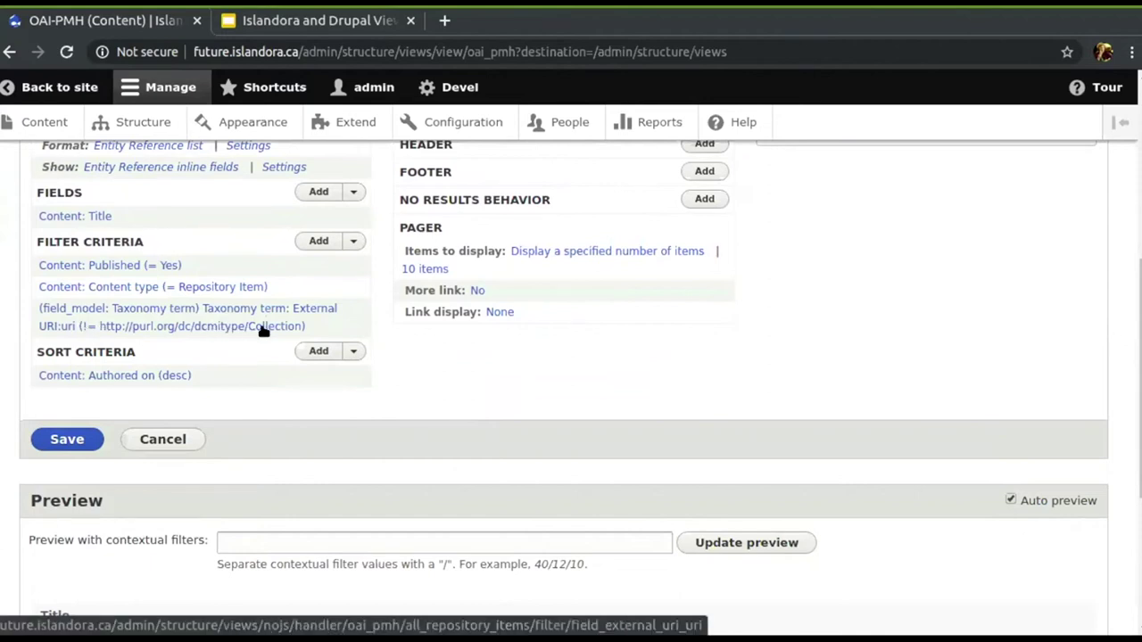
{"action": "scroll", "coordinate": [261, 329], "scroll_direction": "up", "scroll_amount": 5}
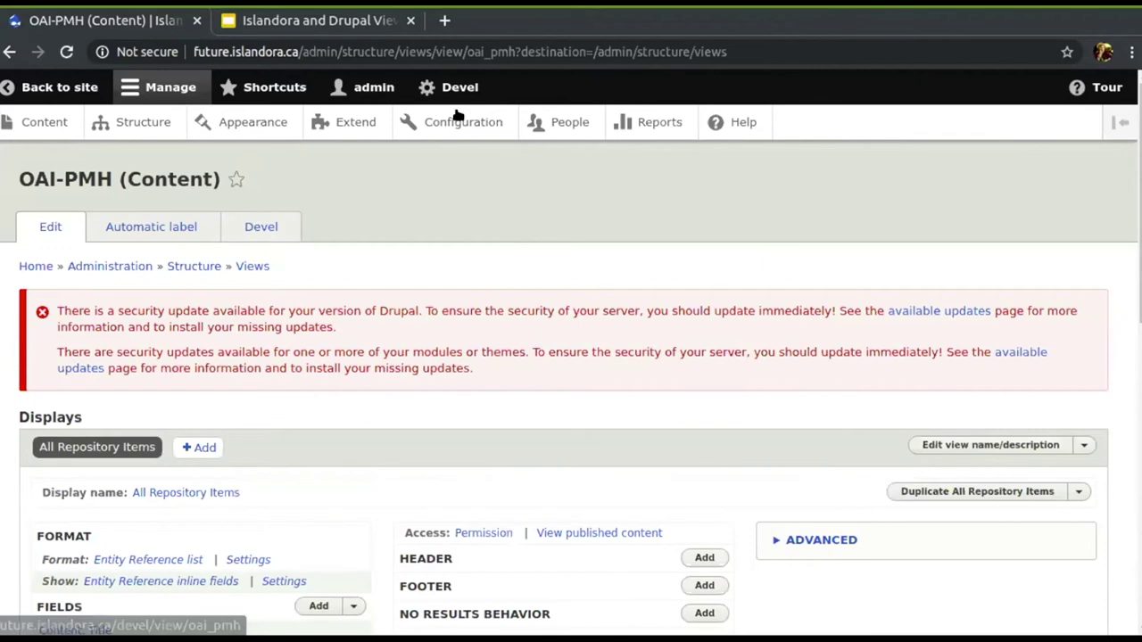
Step: Open the REST OAI-PMH settings from the site configuration and review which views are exposed
{"action": "left_click", "coordinate": [461, 122]}
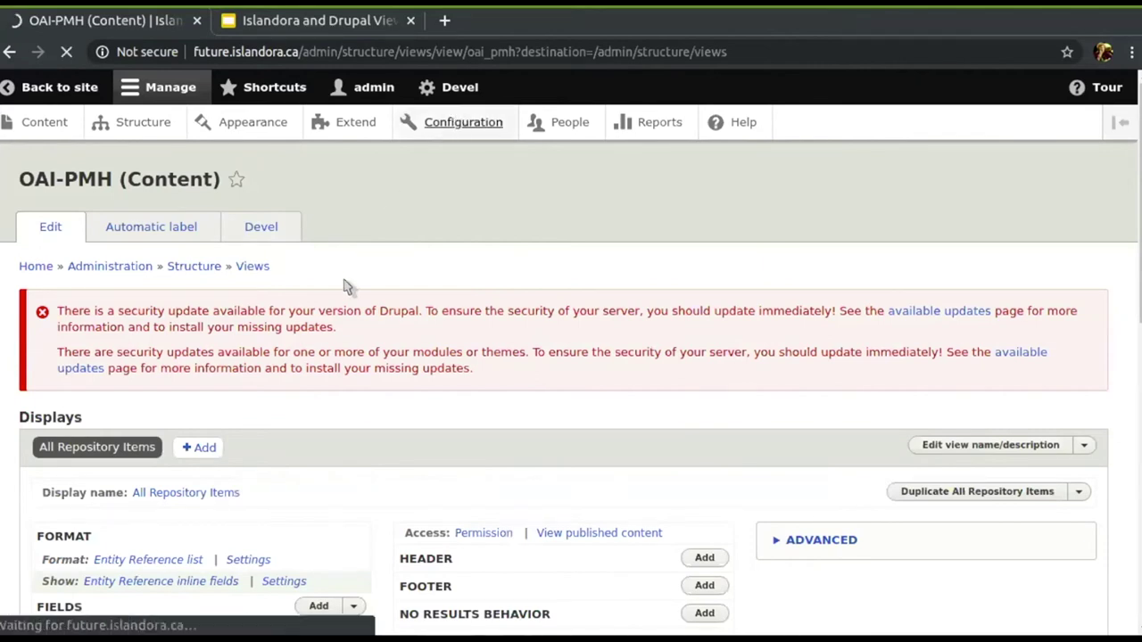
{"action": "scroll", "coordinate": [348, 285], "scroll_direction": "down", "scroll_amount": 10}
{"action": "scroll", "coordinate": [344, 286], "scroll_direction": "down", "scroll_amount": 8}
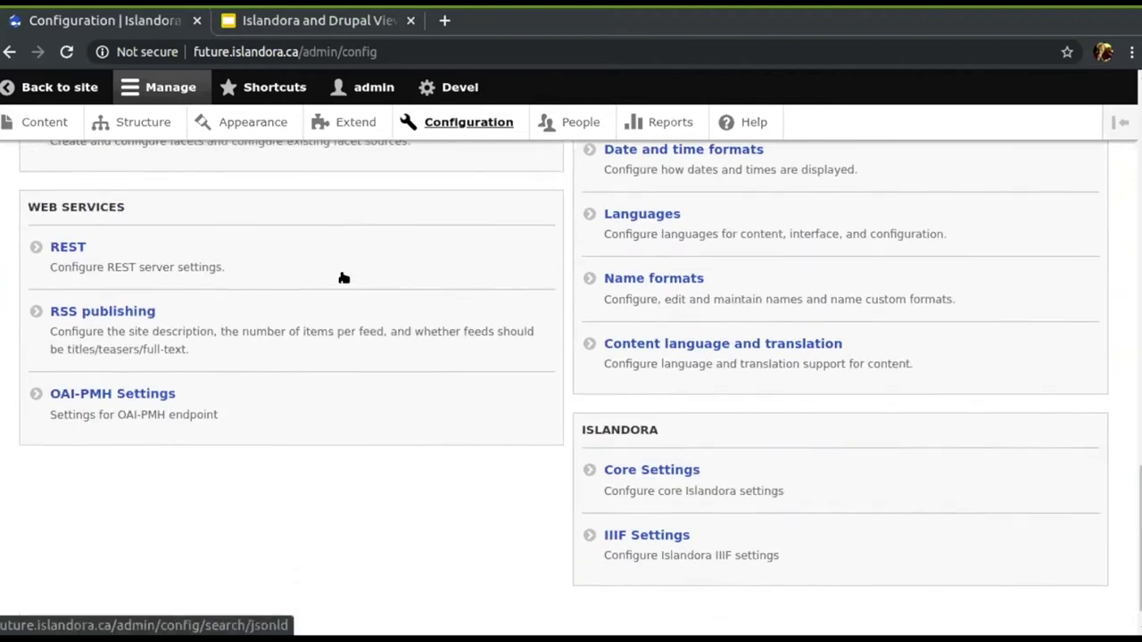
{"action": "left_click", "coordinate": [109, 356]}
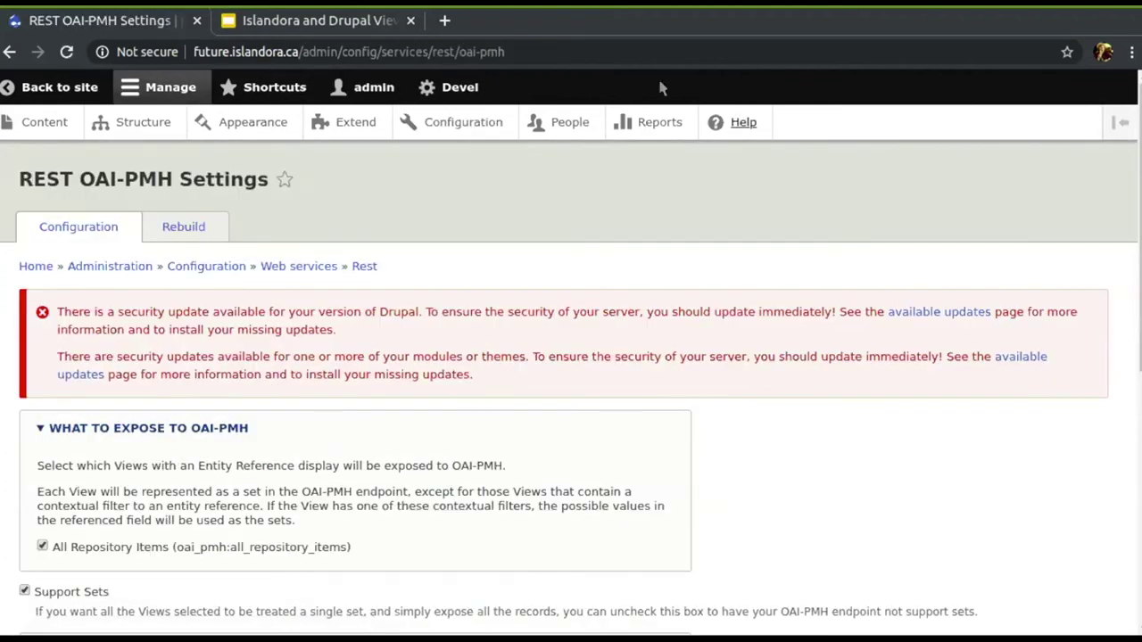
{"action": "scroll", "coordinate": [357, 345], "scroll_direction": "down", "scroll_amount": 1}
{"action": "scroll", "coordinate": [354, 382], "scroll_direction": "up", "scroll_amount": 1}
Step: Rebuild the OAI-PMH entries manually from the REST OAI-PMH queue page
{"action": "left_click", "coordinate": [184, 228]}
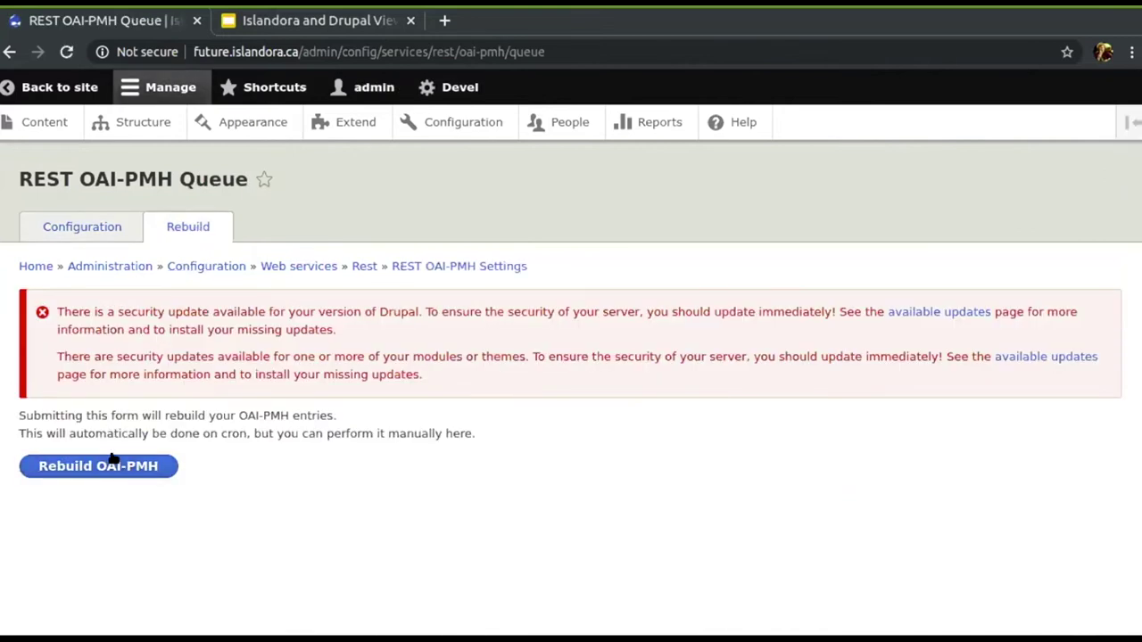
{"action": "left_click", "coordinate": [115, 471]}
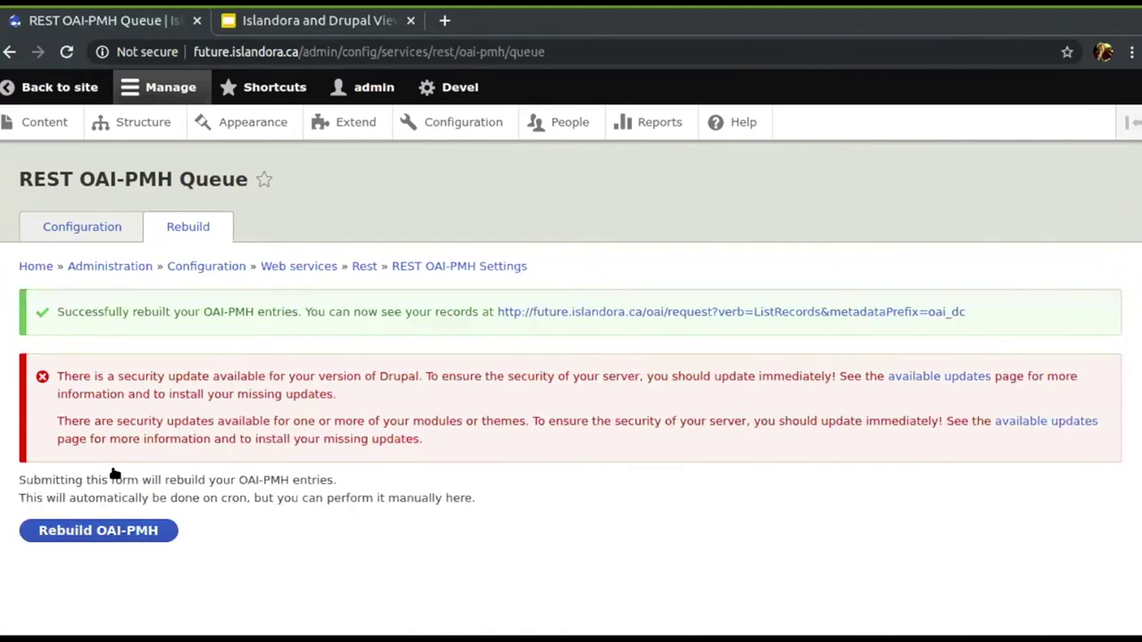
{"action": "left_click", "coordinate": [112, 542]}
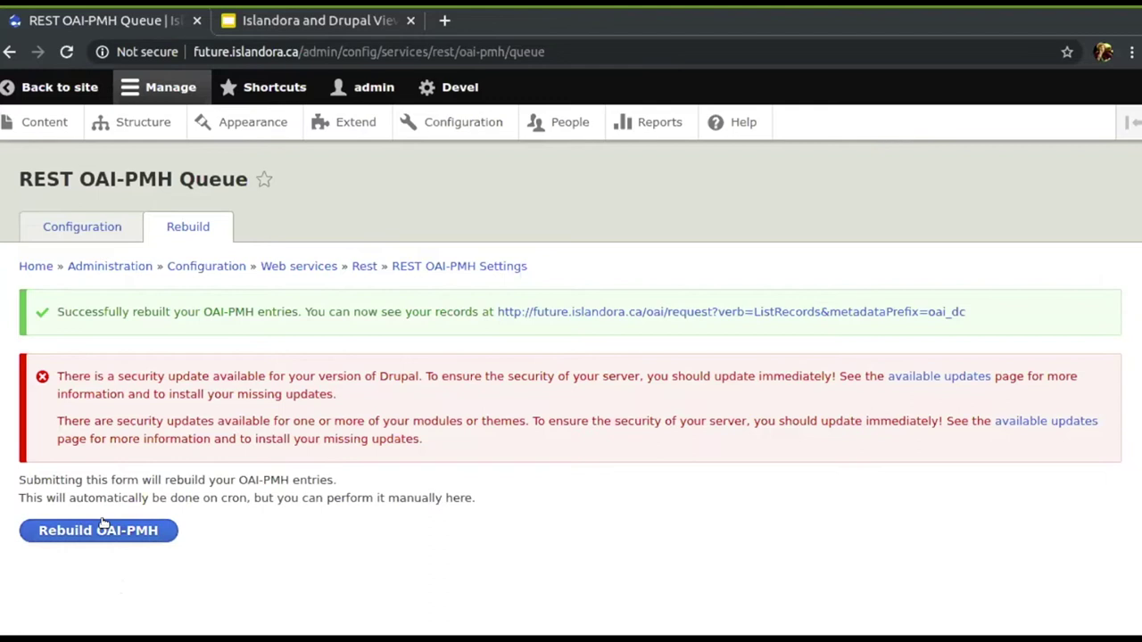
{"action": "left_click", "coordinate": [109, 530]}
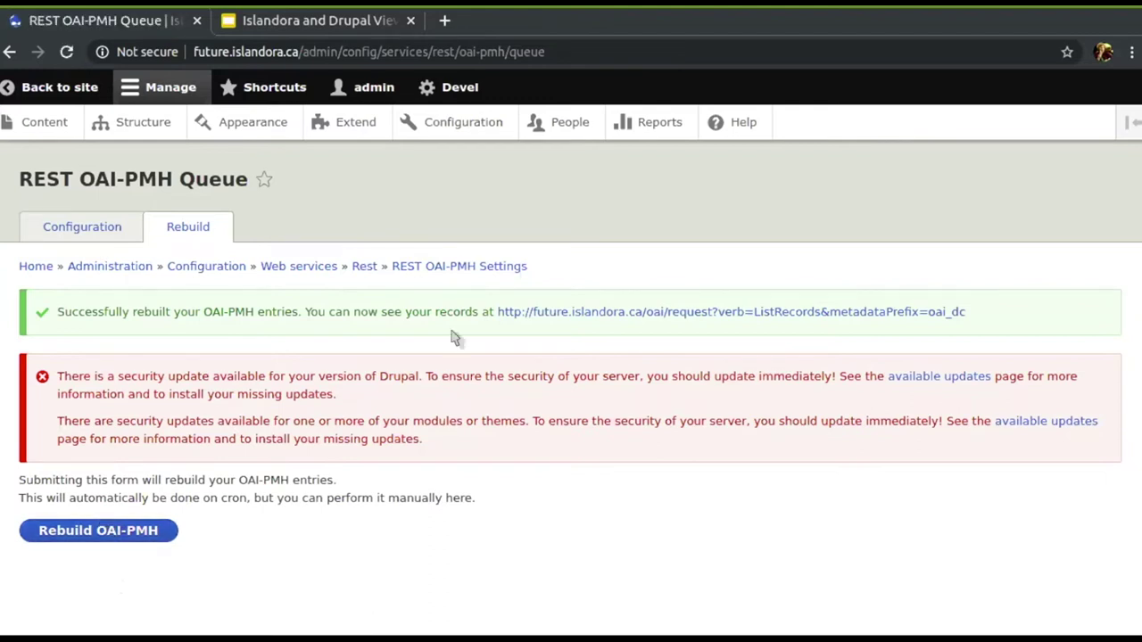
Step: Open the ListRecords response in oai_dc format and highlight its resumption token and completeListSize value
{"action": "left_click", "coordinate": [601, 312]}
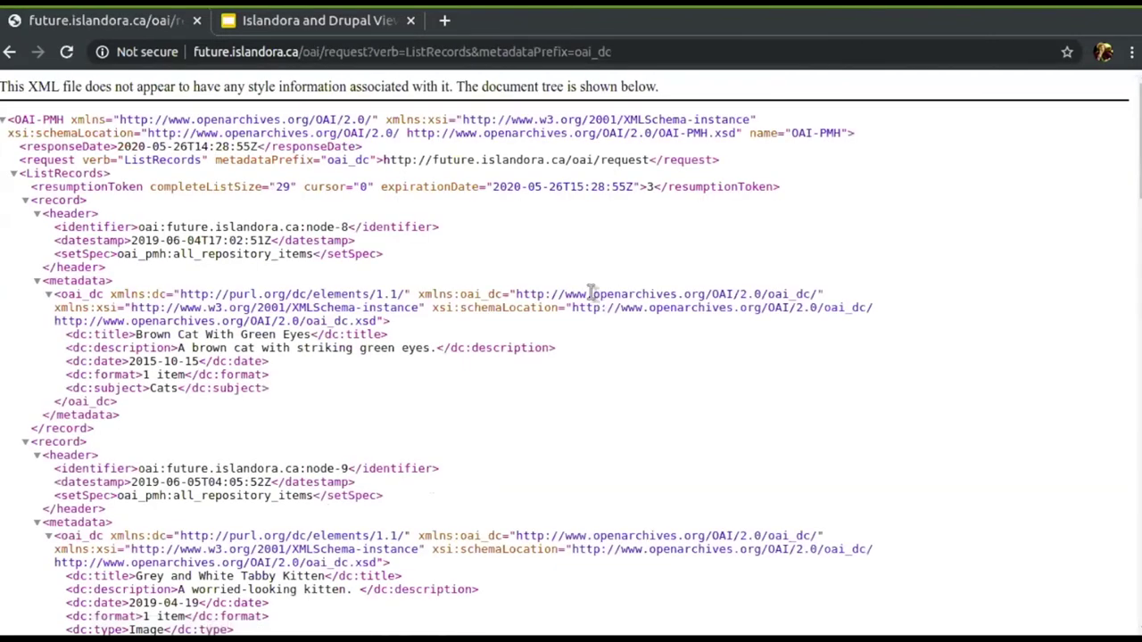
{"action": "double_click", "coordinate": [282, 187]}
{"action": "left_click_drag", "start_coordinate": [639, 186], "coordinate": [737, 184]}
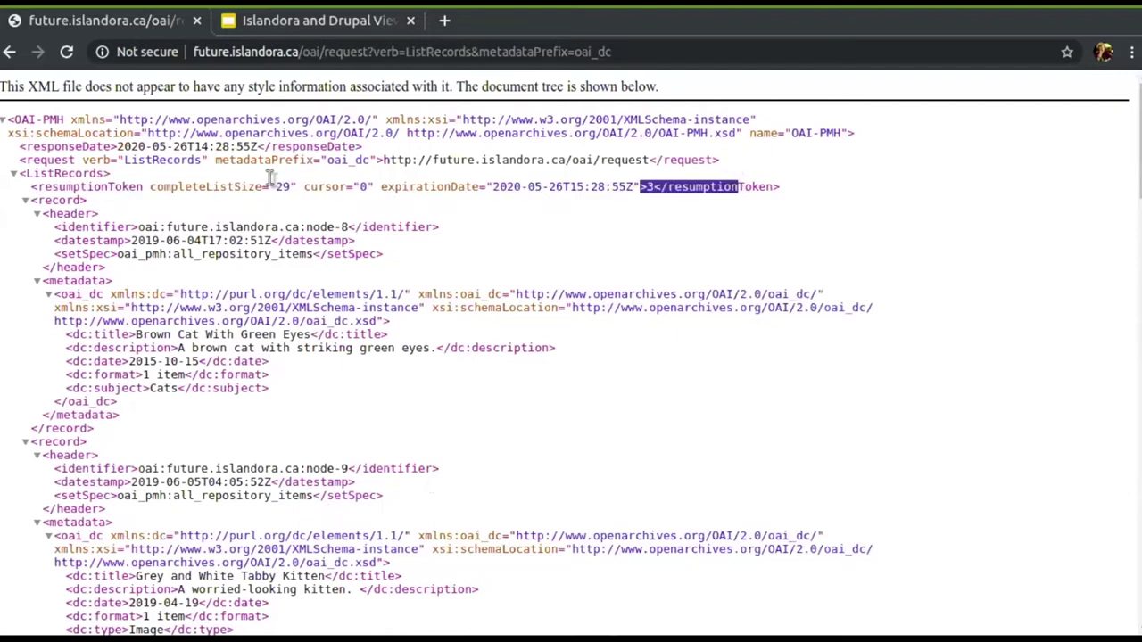
{"action": "left_click_drag", "start_coordinate": [269, 187], "coordinate": [296, 186]}
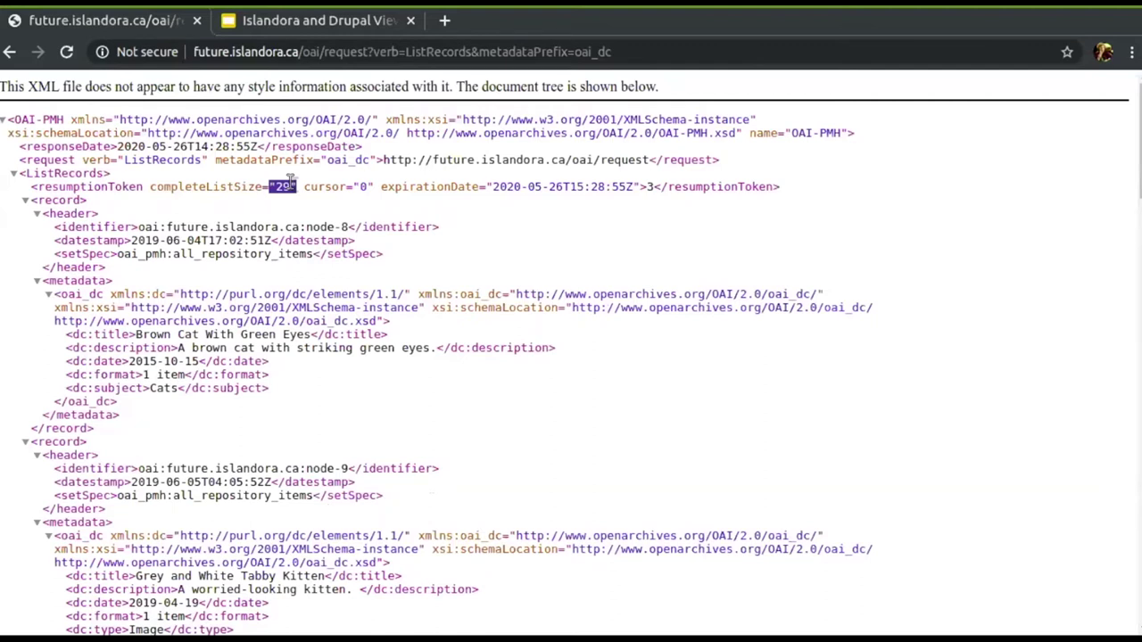
Step: Return to the Views list and reopen the OAI-PMH view for editing
{"action": "left_click", "coordinate": [9, 52]}
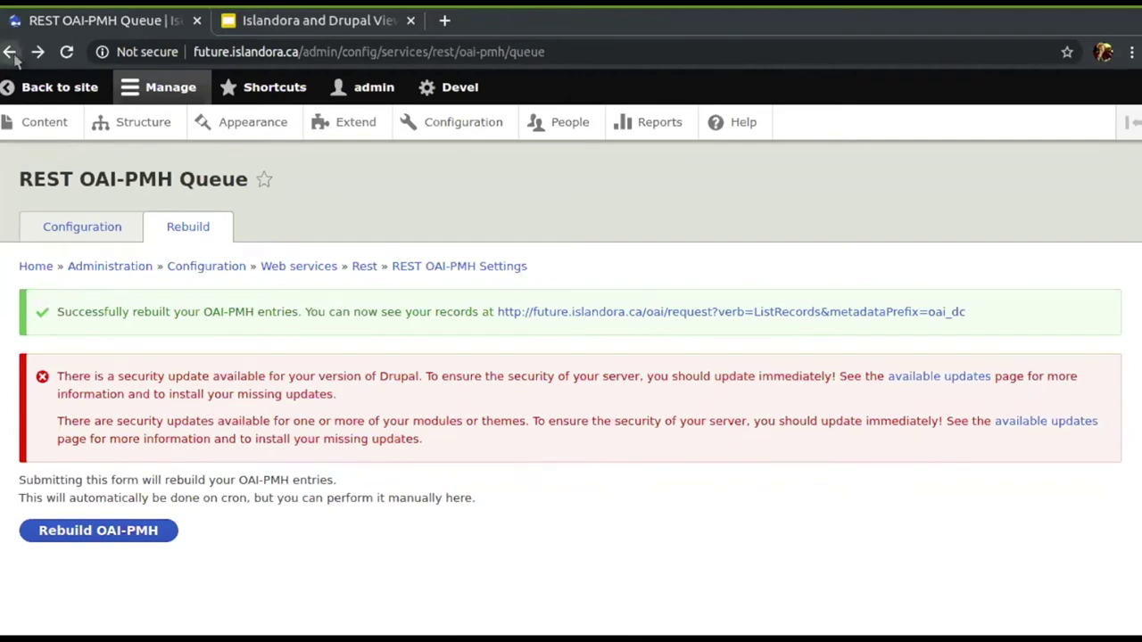
{"action": "right_click", "coordinate": [11, 54]}
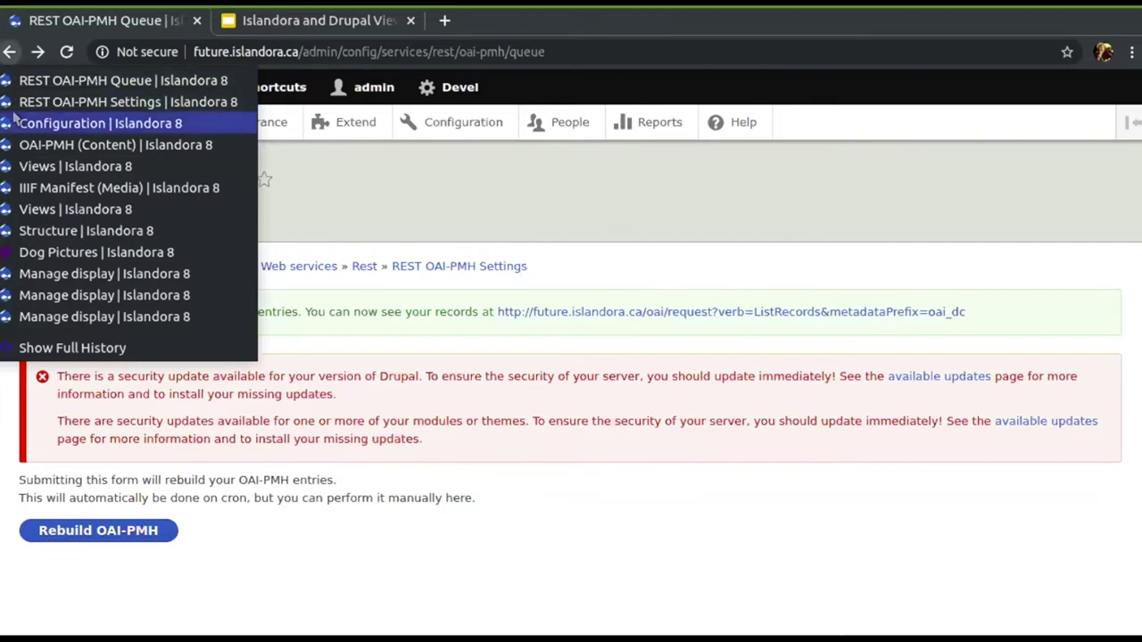
{"action": "left_click", "coordinate": [18, 161]}
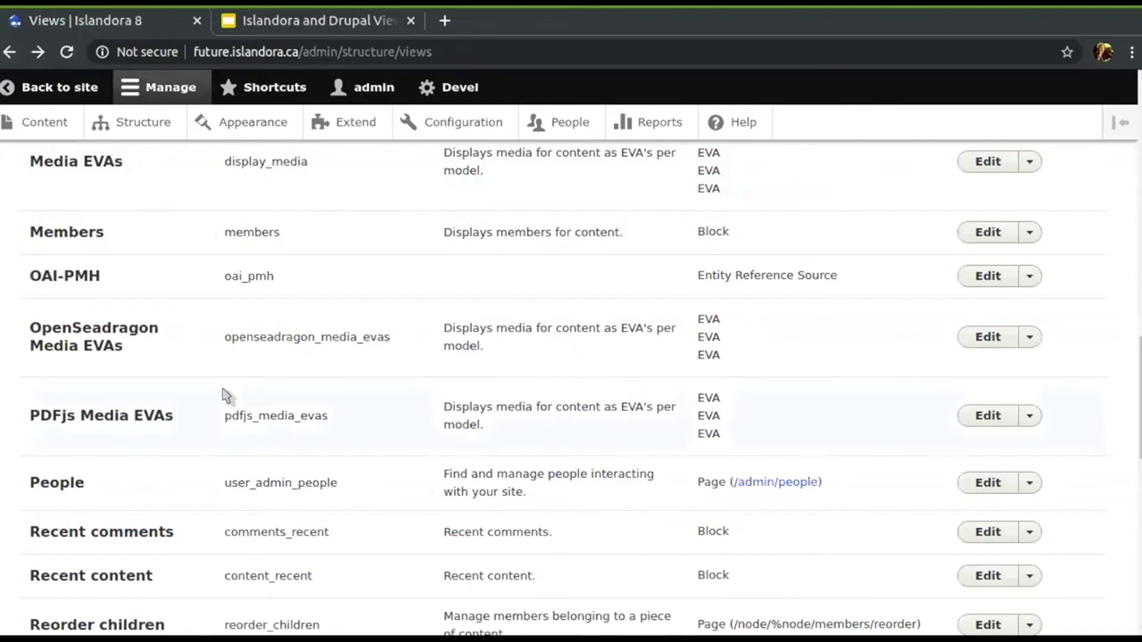
{"action": "scroll", "coordinate": [225, 397], "scroll_direction": "down", "scroll_amount": 5}
{"action": "scroll", "coordinate": [225, 396], "scroll_direction": "up", "scroll_amount": 5}
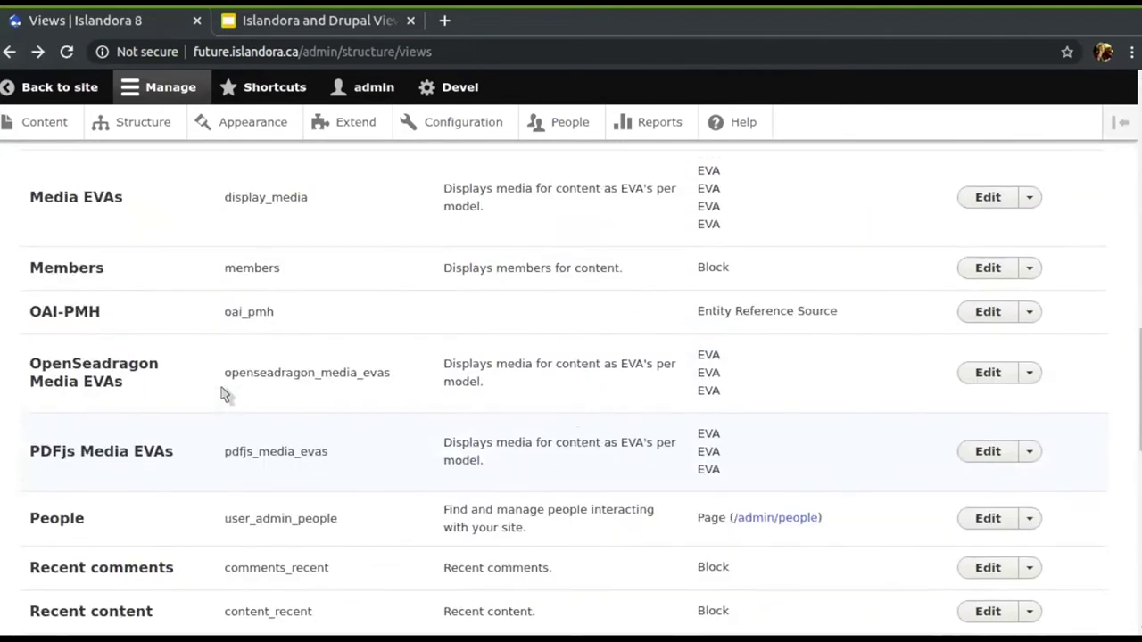
{"action": "left_click", "coordinate": [977, 309]}
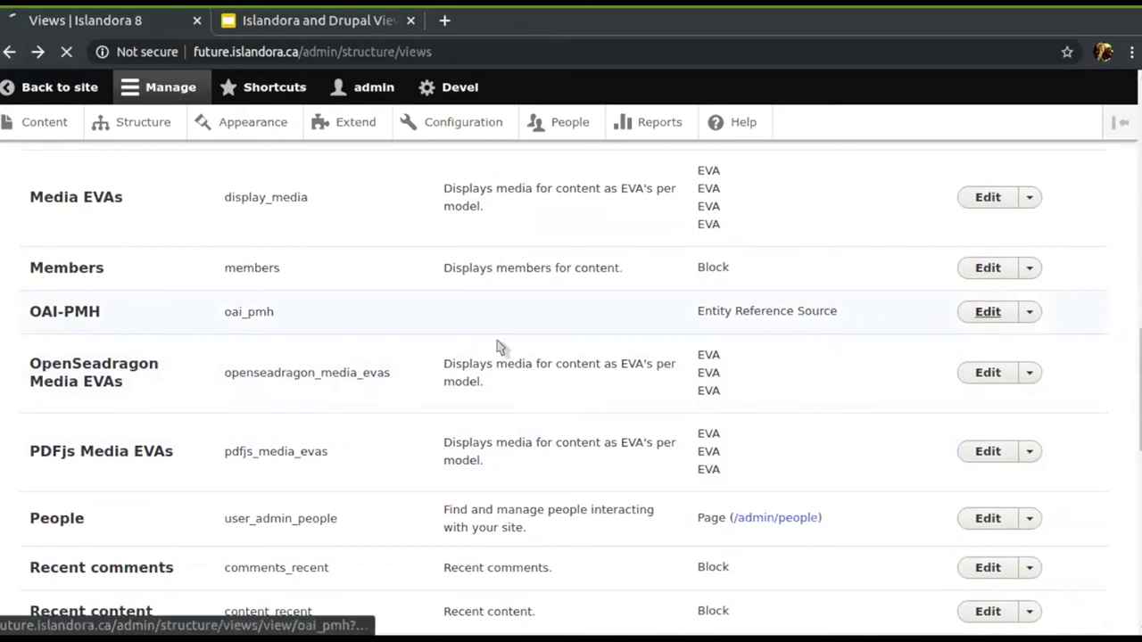
{"action": "scroll", "coordinate": [426, 349], "scroll_direction": "down", "scroll_amount": 3}
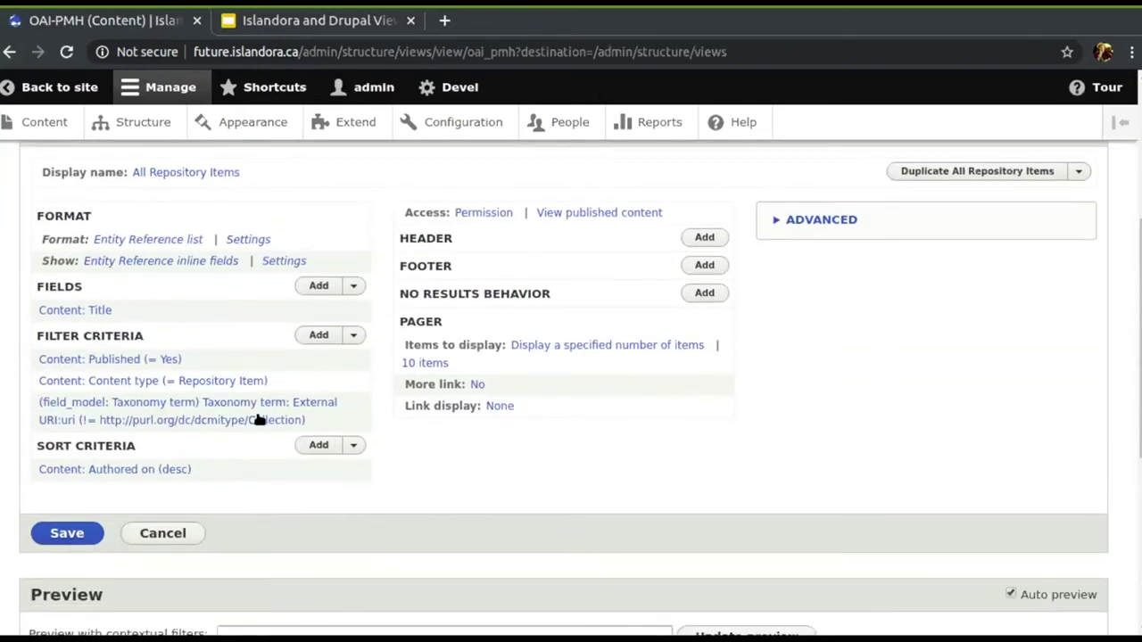
{"action": "left_click", "coordinate": [257, 419]}
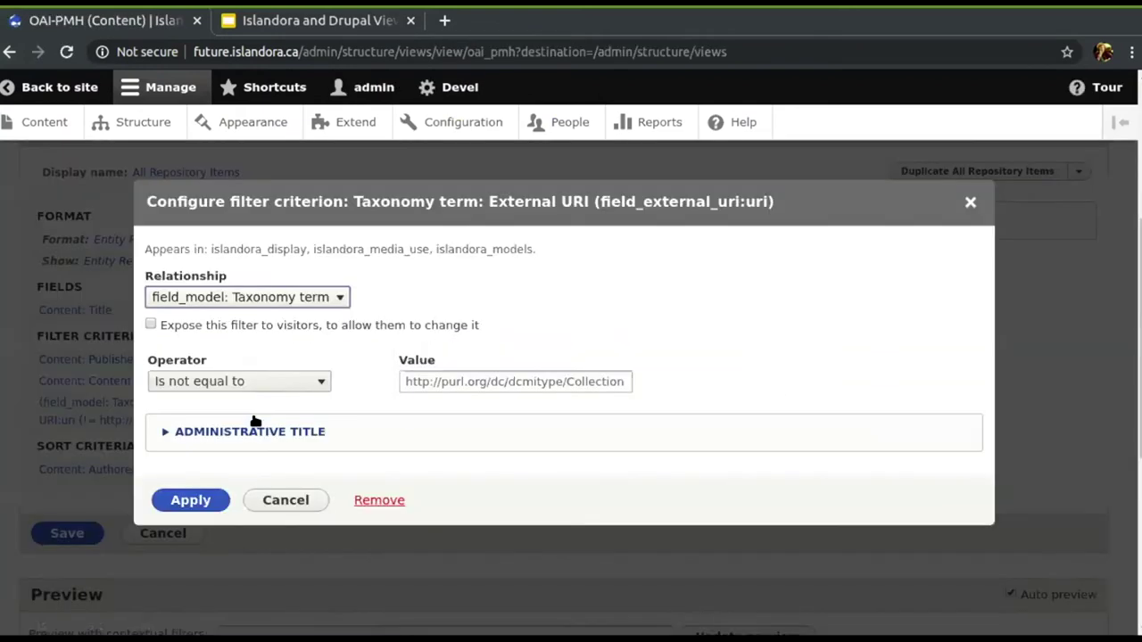
{"action": "left_click", "coordinate": [301, 381]}
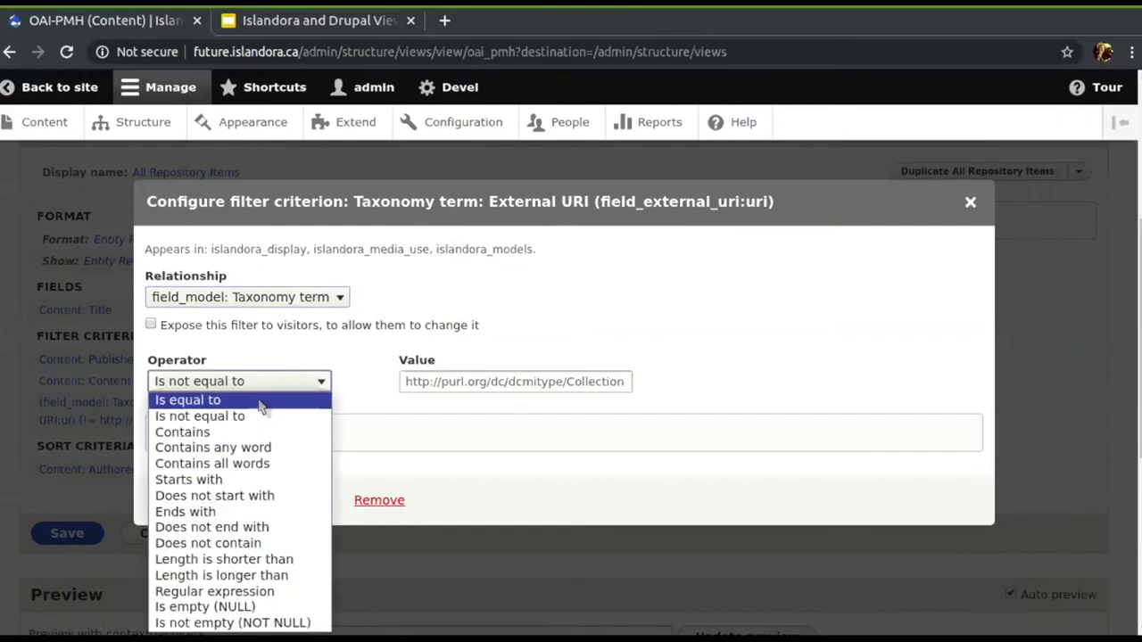
{"action": "left_click", "coordinate": [261, 403]}
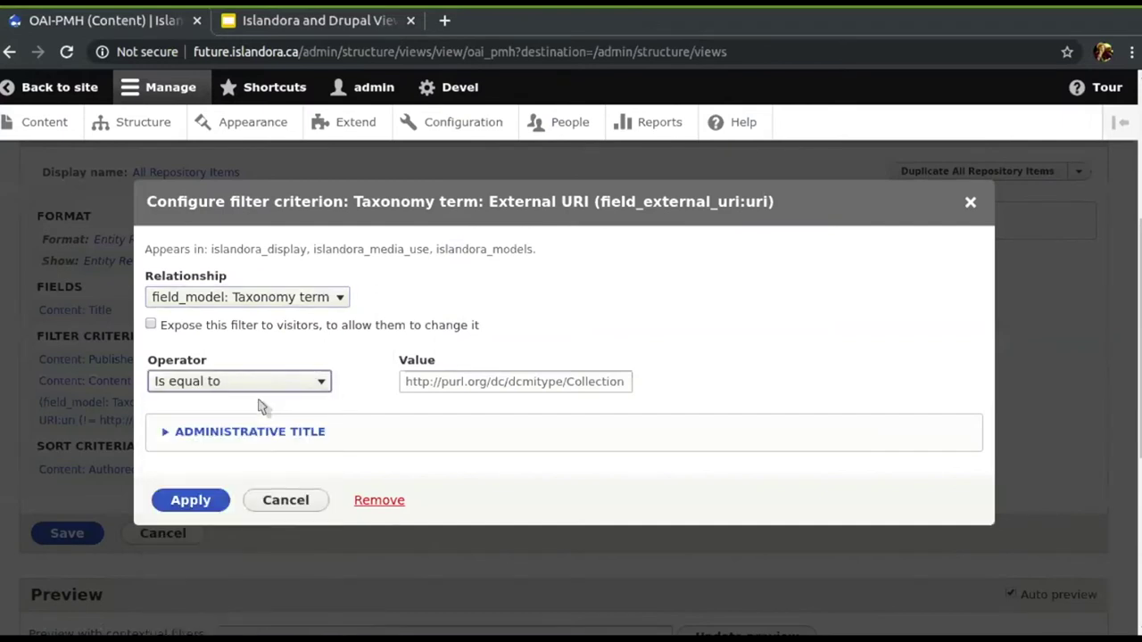
{"action": "left_click", "coordinate": [202, 496]}
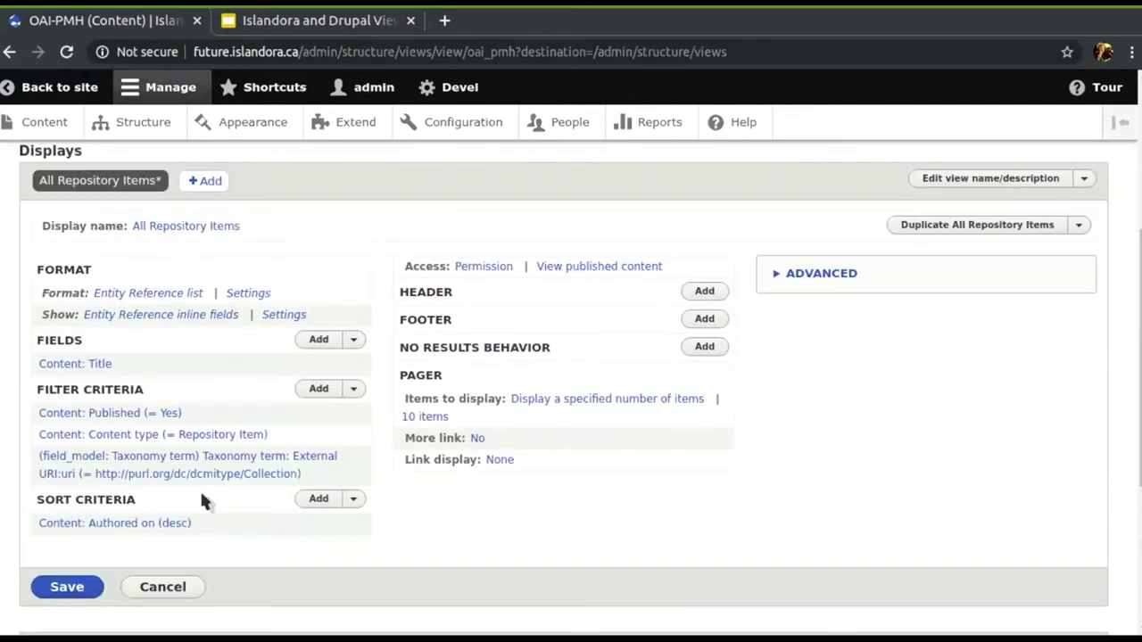
{"action": "scroll", "coordinate": [204, 496], "scroll_direction": "down", "scroll_amount": 2}
{"action": "left_click", "coordinate": [85, 476]}
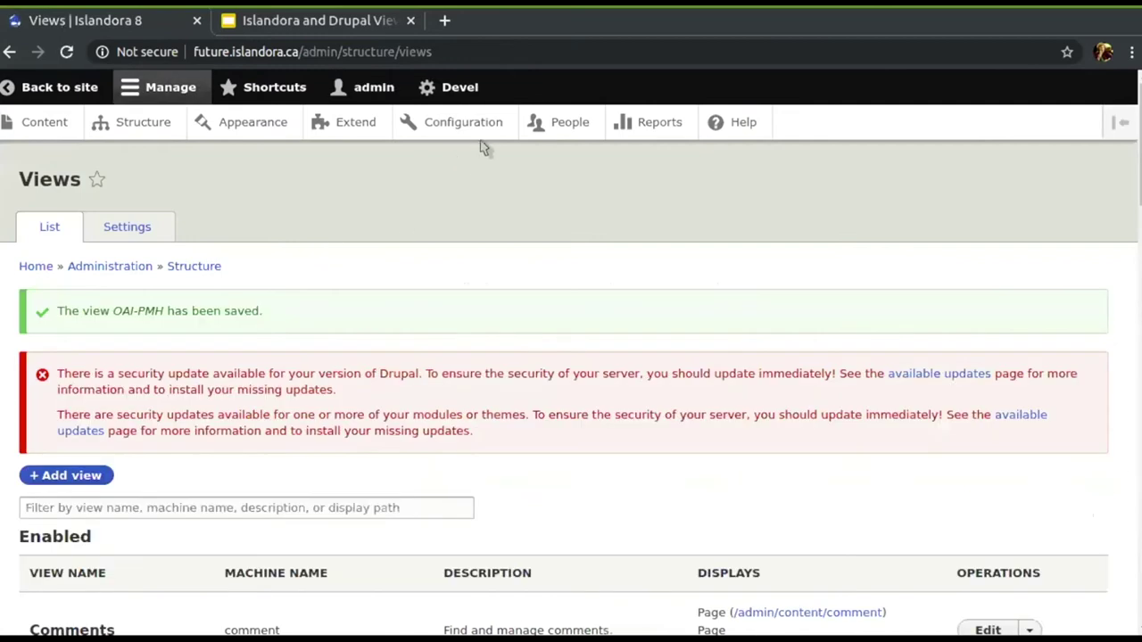
Step: Go back to the OAI-PMH settings in the site configuration and rebuild the entries for the changed view
{"action": "left_click", "coordinate": [478, 130]}
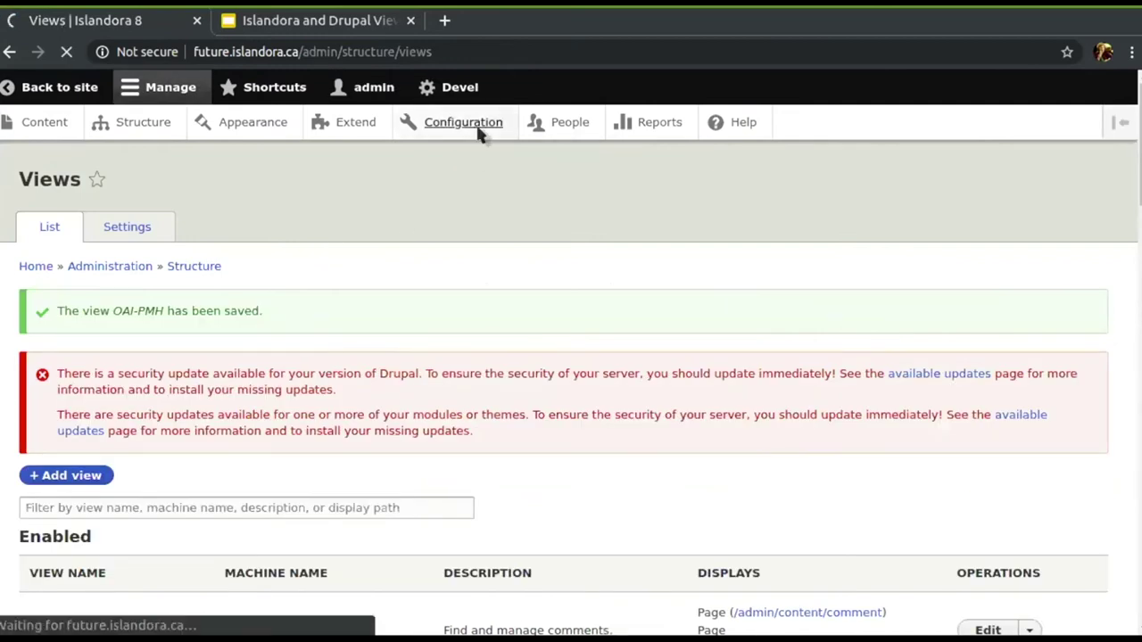
{"action": "scroll", "coordinate": [339, 408], "scroll_direction": "down", "scroll_amount": 15}
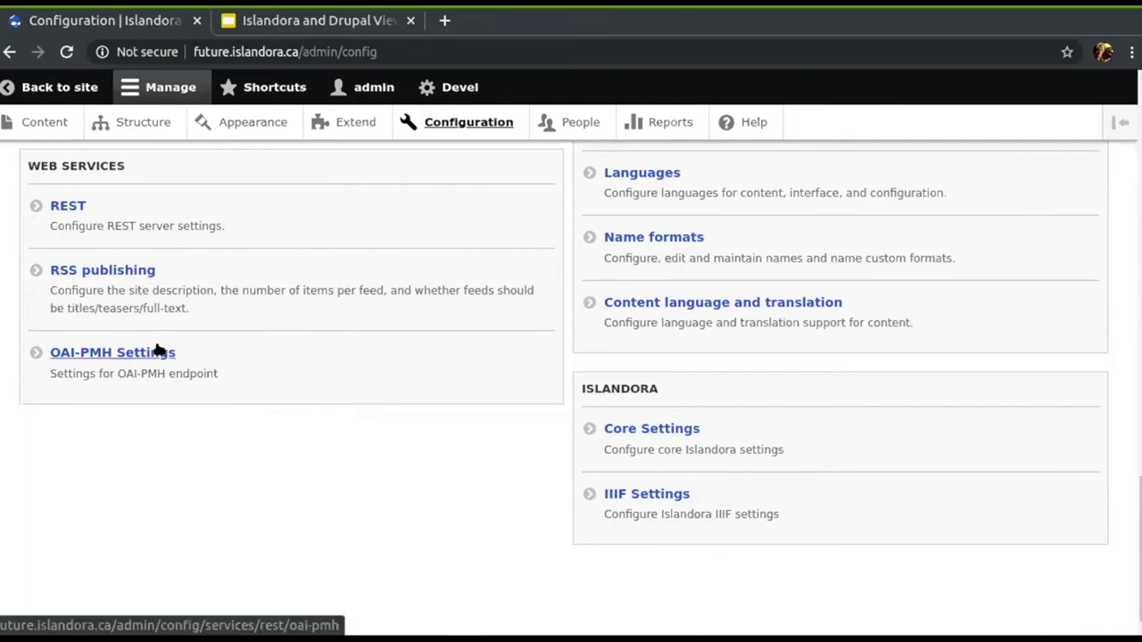
{"action": "left_click", "coordinate": [156, 356]}
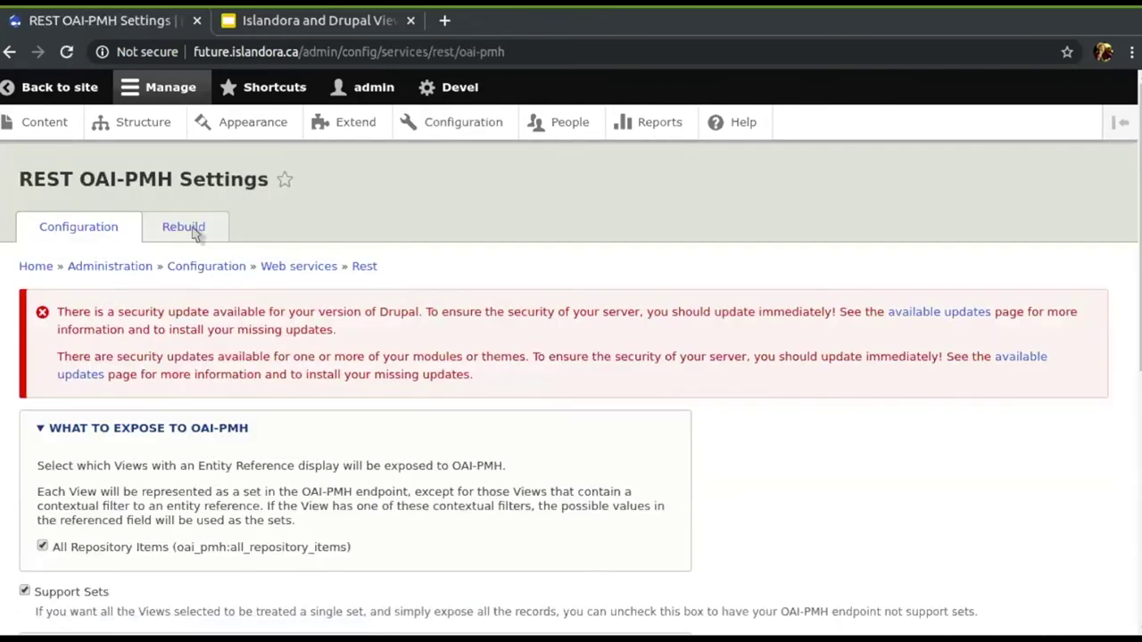
{"action": "left_click", "coordinate": [184, 227]}
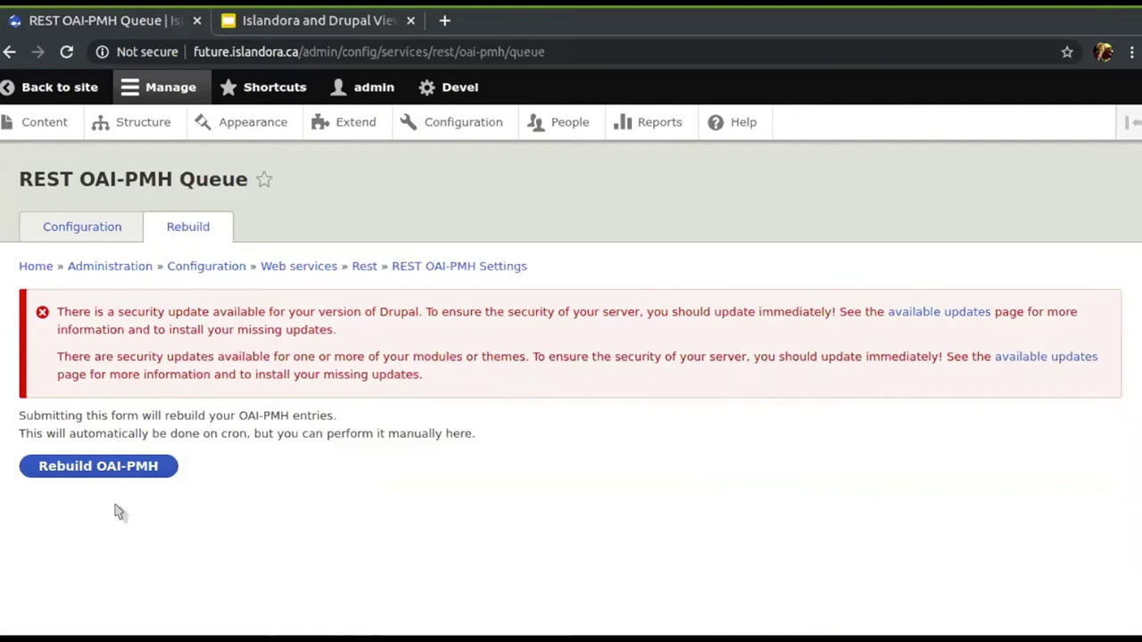
{"action": "left_click", "coordinate": [116, 467]}
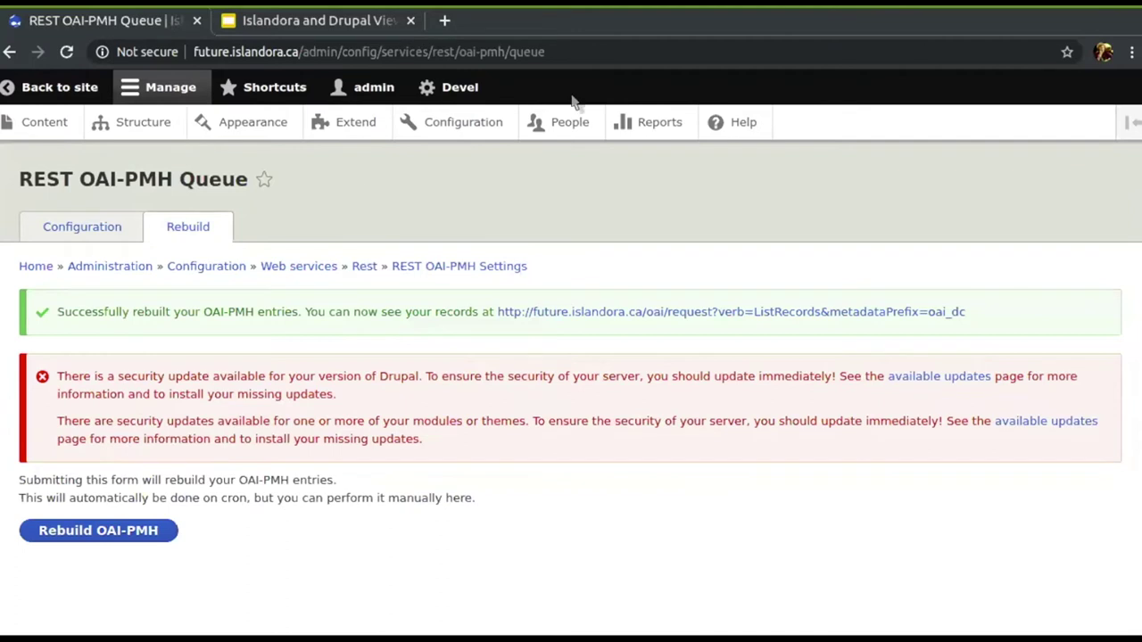
Step: Open the rebuilt ListRecords response, examine which records it exposes, and return to the REST OAI-PMH queue page
{"action": "left_click", "coordinate": [791, 310]}
{"action": "scroll", "coordinate": [415, 375], "scroll_direction": "down", "scroll_amount": 3}
{"action": "scroll", "coordinate": [415, 374], "scroll_direction": "up", "scroll_amount": 3}
{"action": "scroll", "coordinate": [415, 375], "scroll_direction": "down", "scroll_amount": 3}
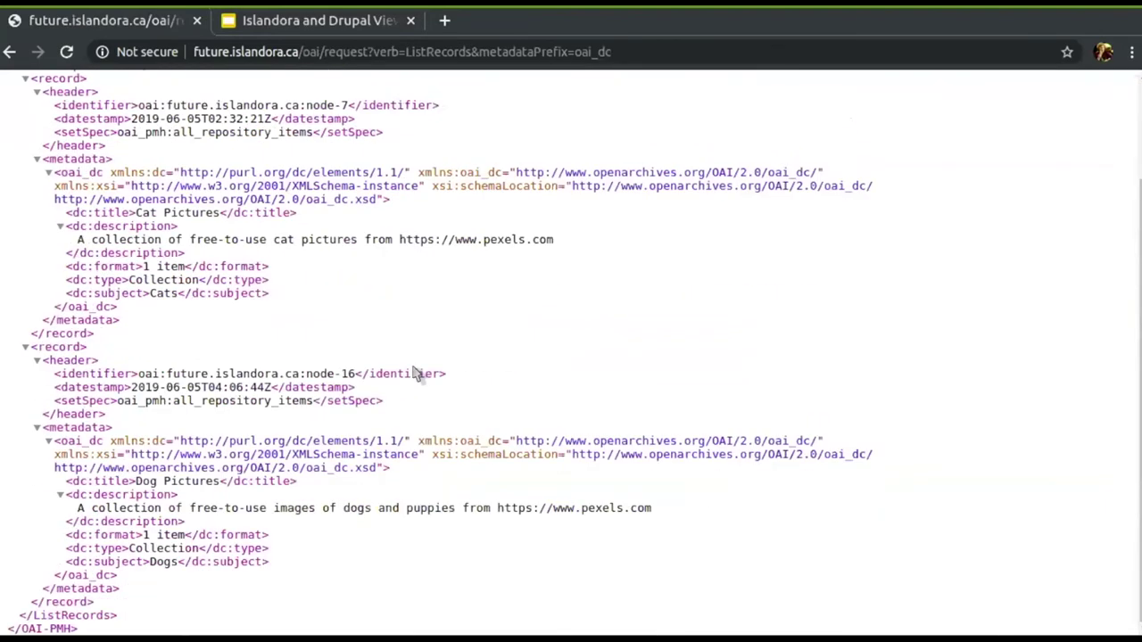
{"action": "scroll", "coordinate": [415, 375], "scroll_direction": "up", "scroll_amount": 2}
{"action": "scroll", "coordinate": [415, 374], "scroll_direction": "down", "scroll_amount": 3}
{"action": "scroll", "coordinate": [415, 374], "scroll_direction": "up", "scroll_amount": 3}
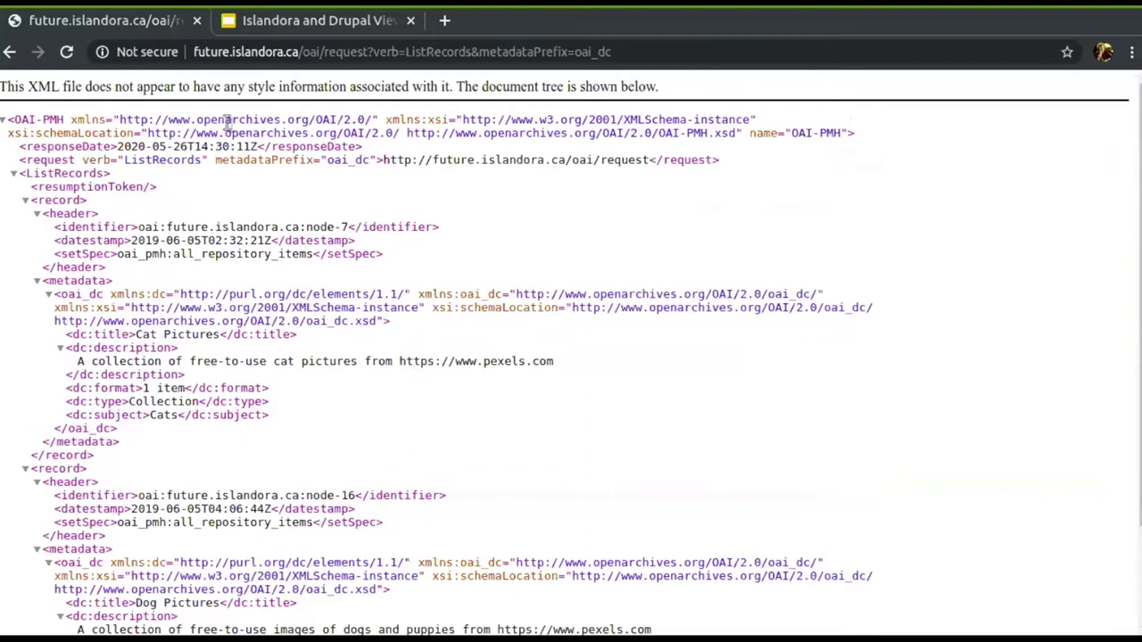
{"action": "left_click", "coordinate": [9, 53]}
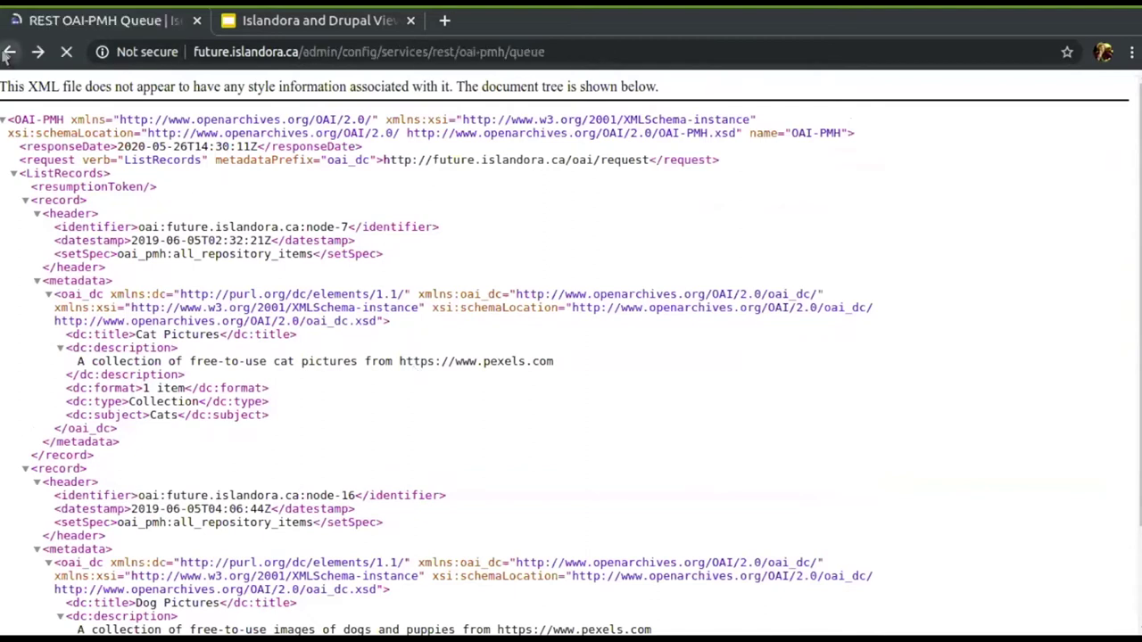
Step: Open the REST OAI-PMH configuration page and review the exposed Views, Support Sets, metadata mappings and repository settings
{"action": "left_click", "coordinate": [73, 225]}
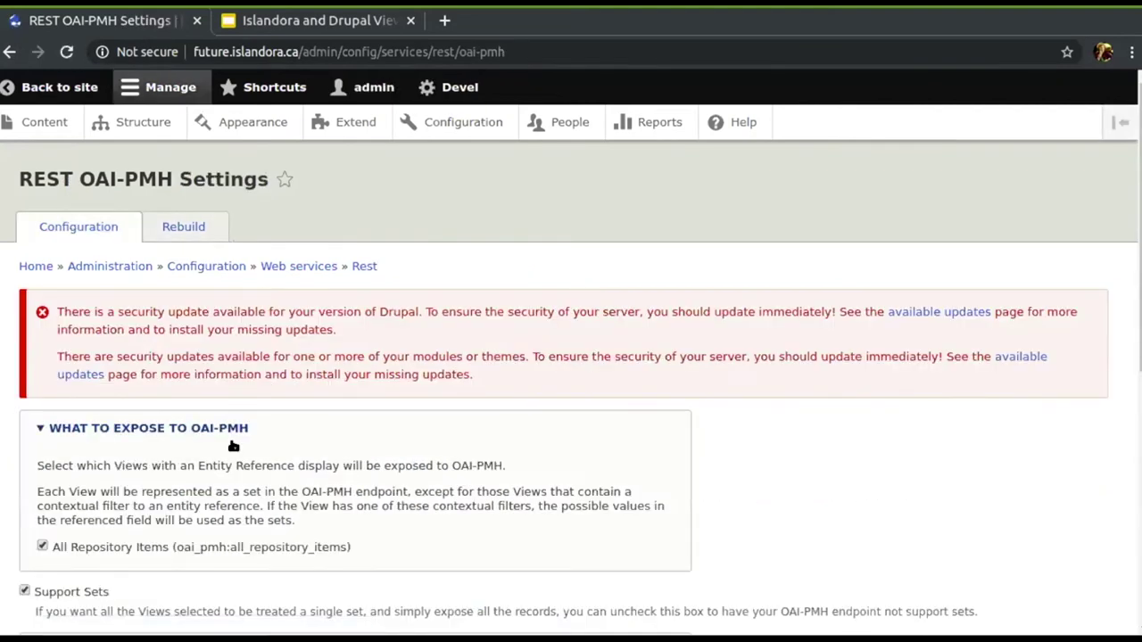
{"action": "scroll", "coordinate": [232, 446], "scroll_direction": "down", "scroll_amount": 3}
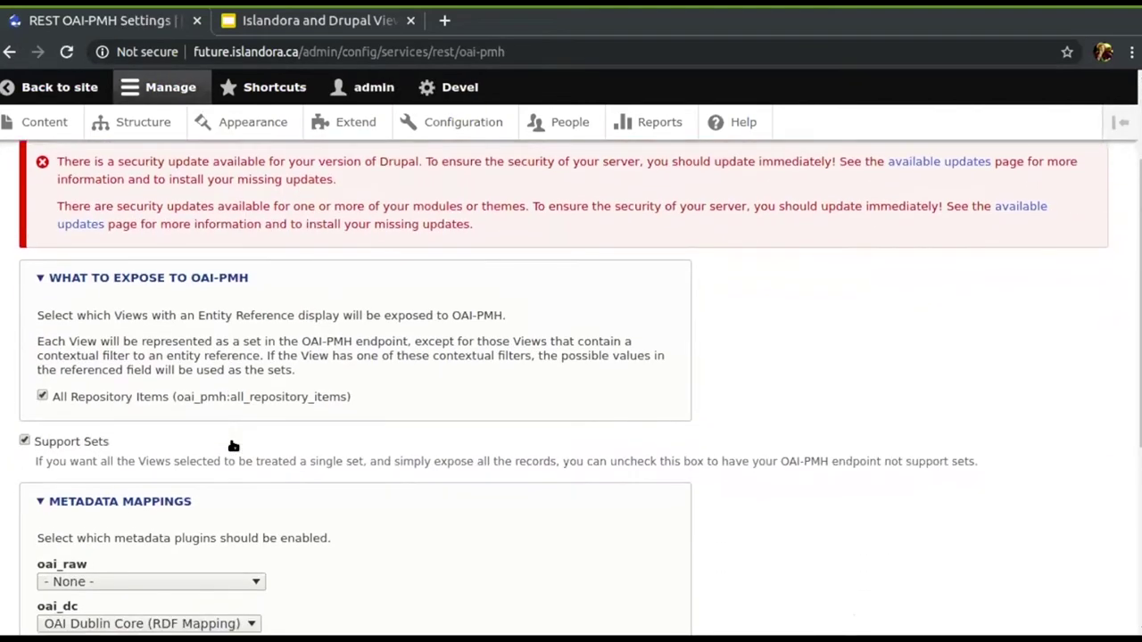
{"action": "scroll", "coordinate": [233, 446], "scroll_direction": "down", "scroll_amount": 1}
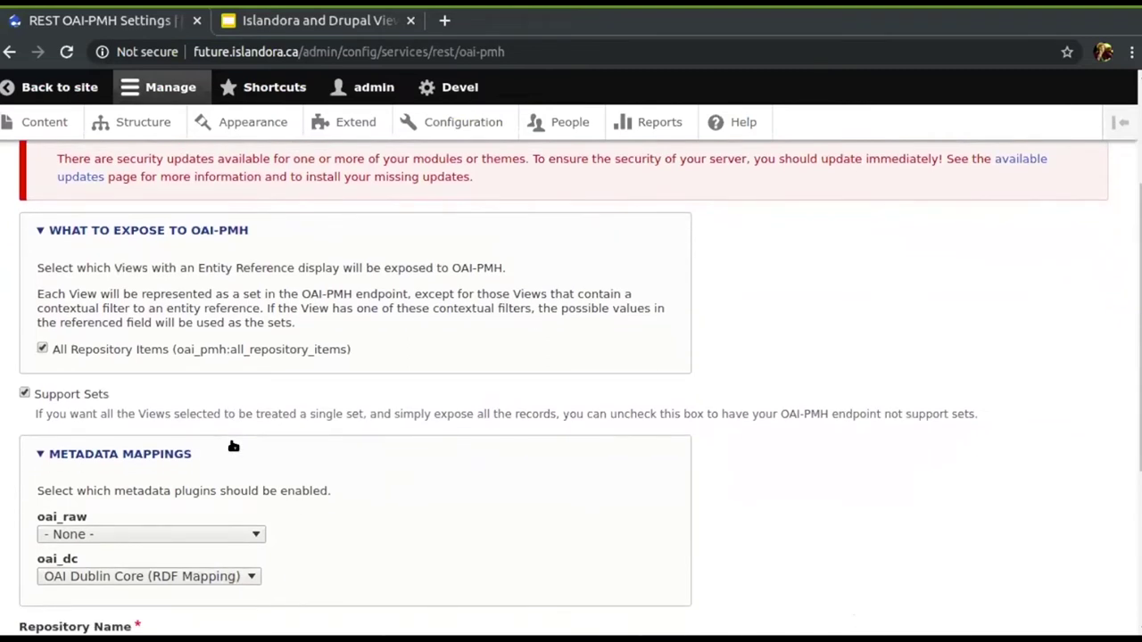
{"action": "scroll", "coordinate": [233, 446], "scroll_direction": "down", "scroll_amount": 1}
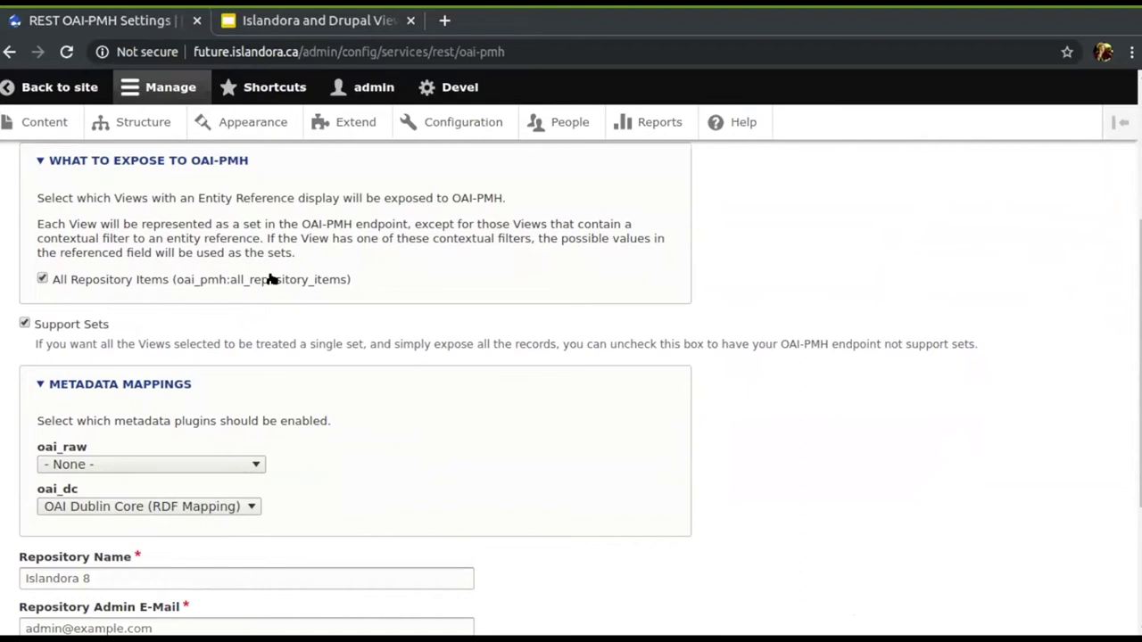
{"action": "scroll", "coordinate": [320, 375], "scroll_direction": "down", "scroll_amount": 3}
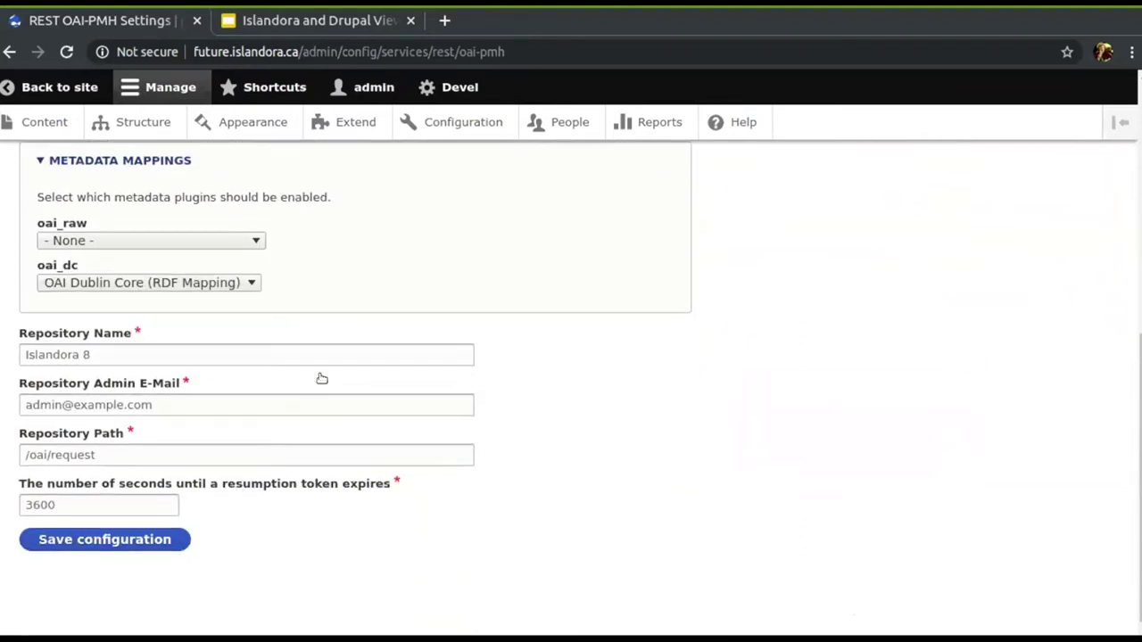
{"action": "scroll", "coordinate": [324, 380], "scroll_direction": "up", "scroll_amount": 1}
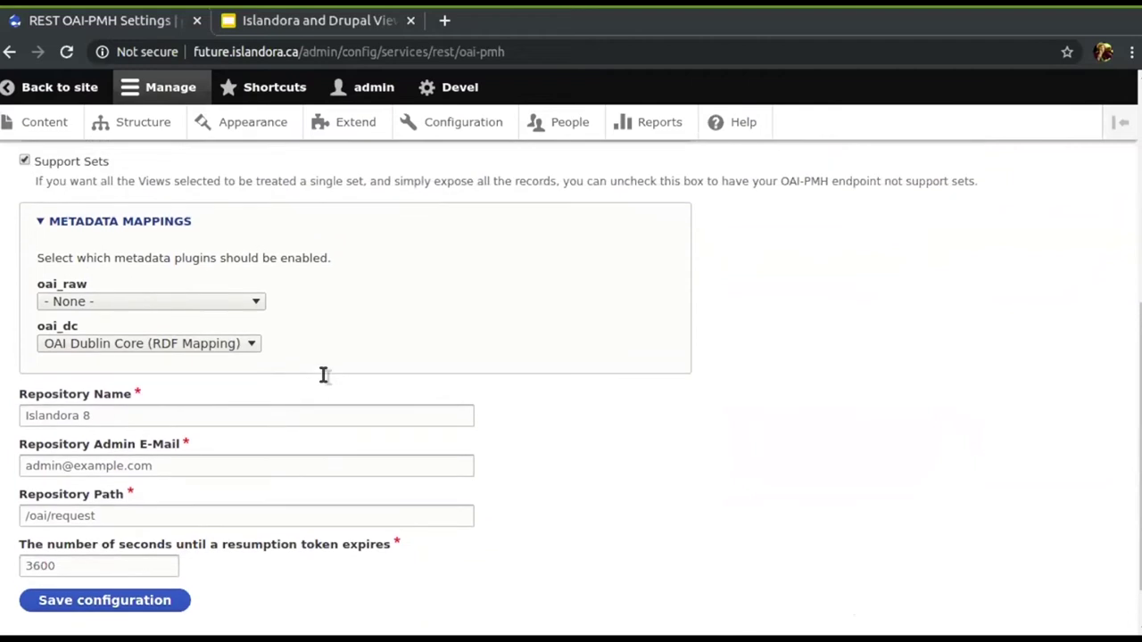
{"action": "scroll", "coordinate": [324, 375], "scroll_direction": "up", "scroll_amount": 5}
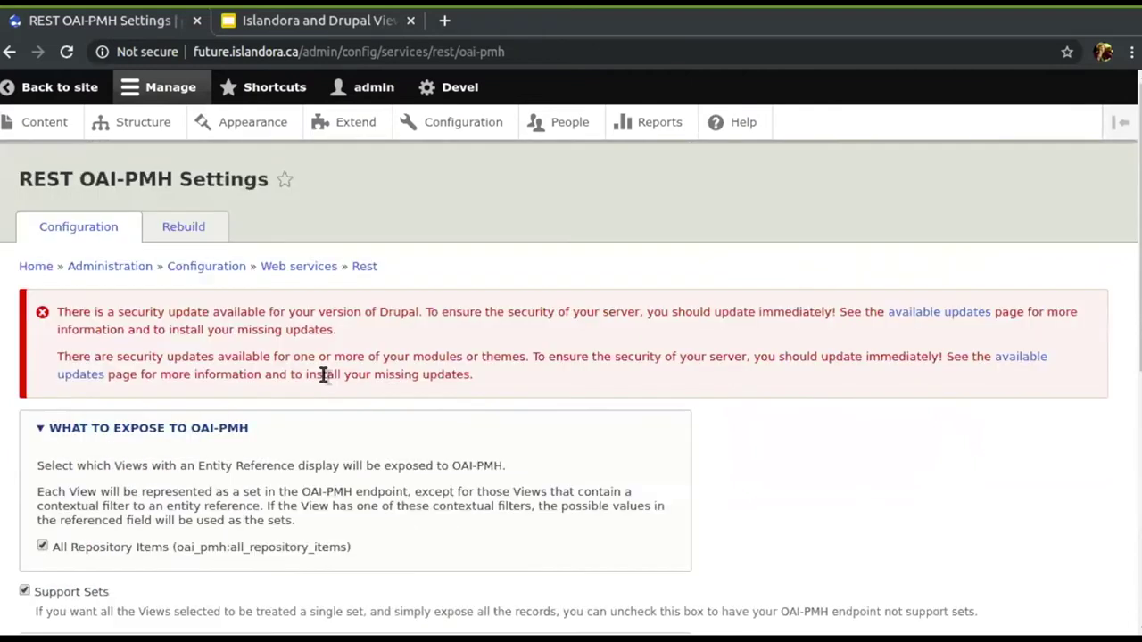
Step: Switch to the Islandora and Drupal Views presentation in Google Slides and show slide 23, Extending Islandora
{"action": "left_click", "coordinate": [314, 24]}
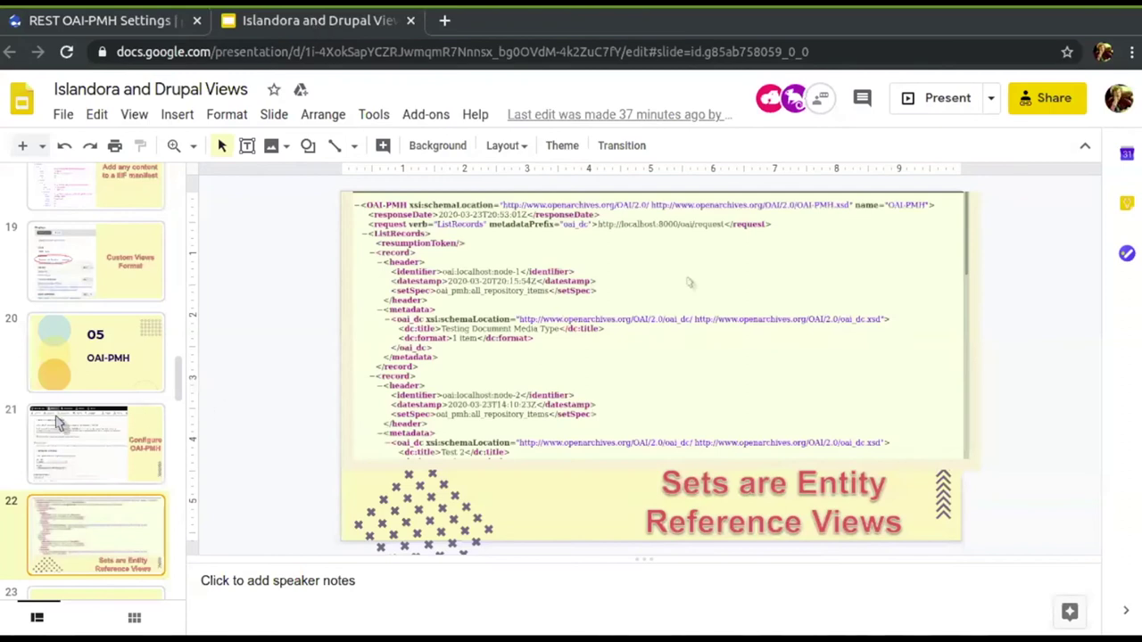
{"action": "scroll", "coordinate": [58, 423], "scroll_direction": "down", "scroll_amount": 5}
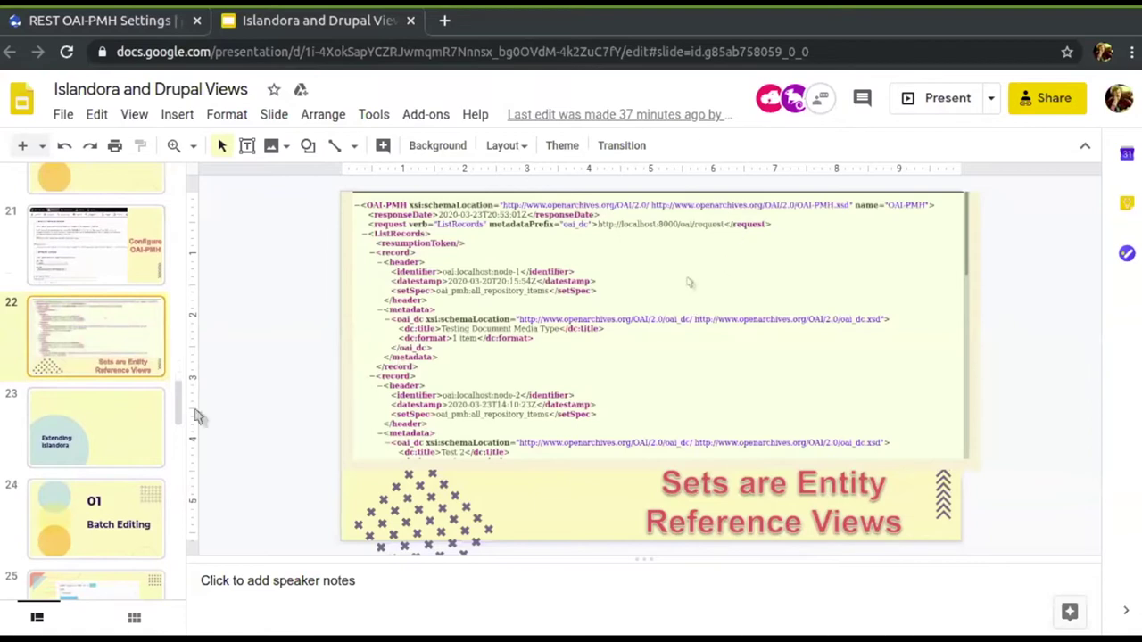
{"action": "left_click", "coordinate": [111, 424]}
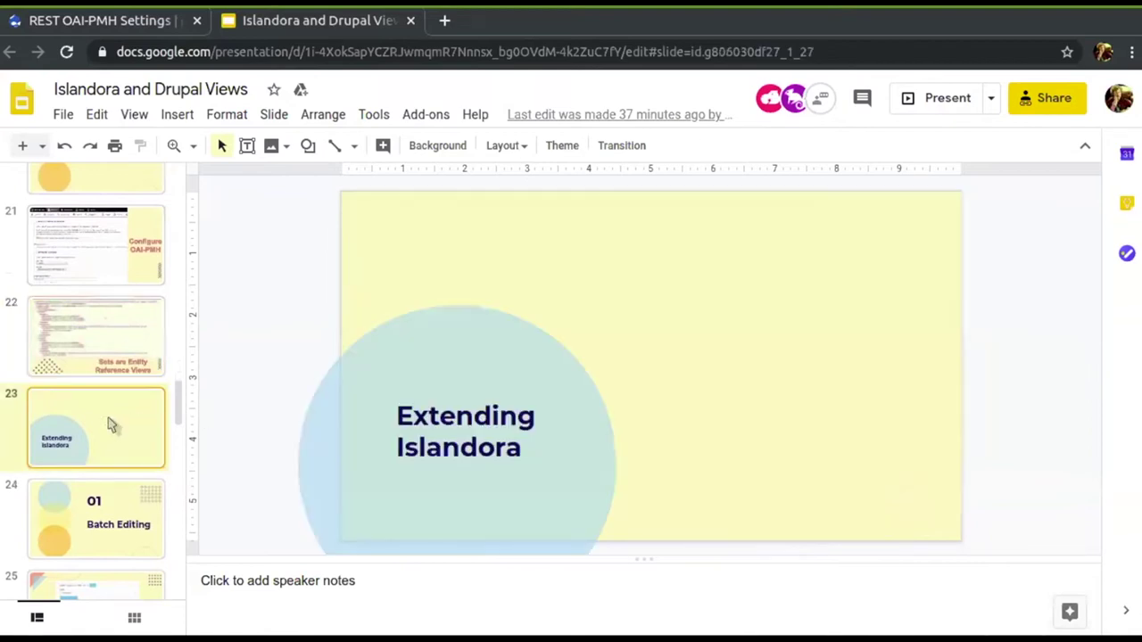
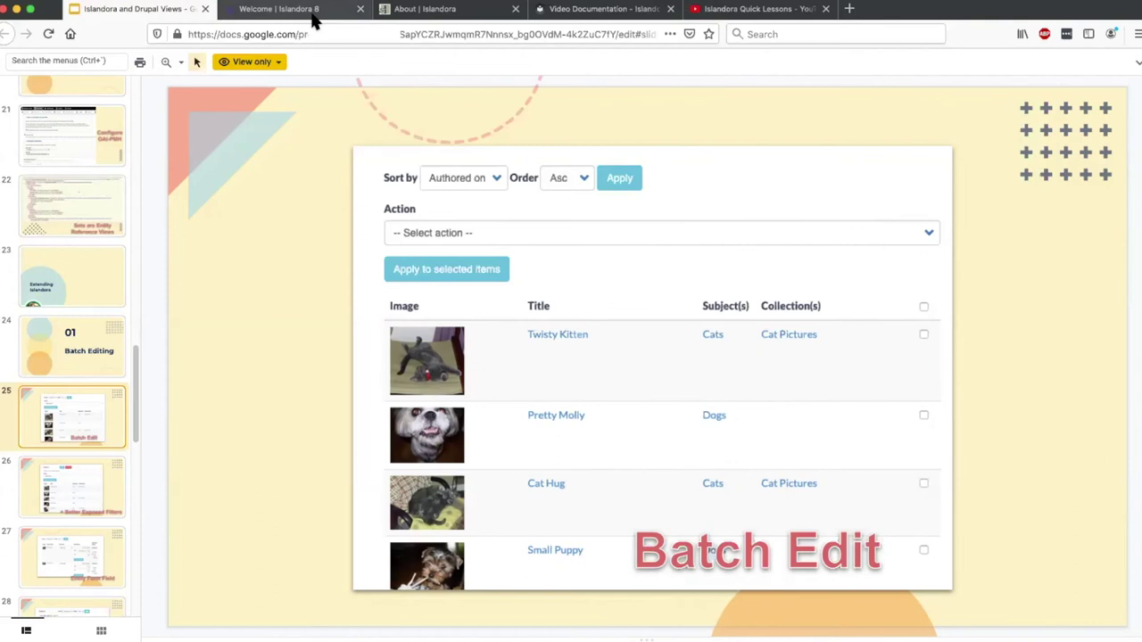
Step: Switch to the local Islandora 8 site and open its Batch Edit page
{"action": "left_click", "coordinate": [315, 14]}
{"action": "left_click", "coordinate": [362, 162]}
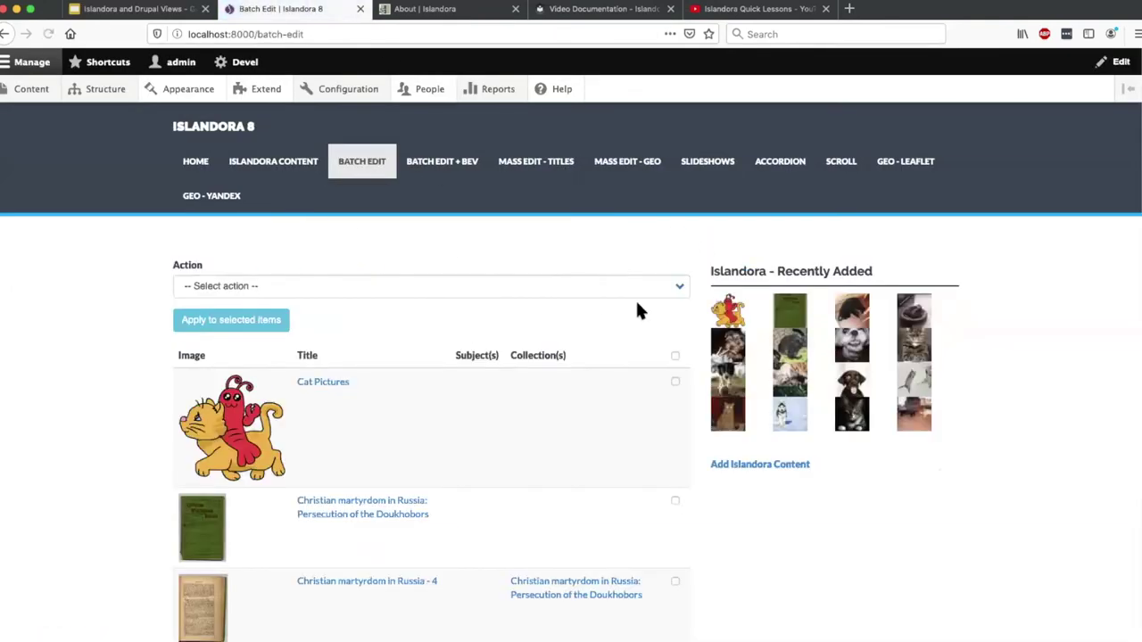
Step: Look through the Batch Edit content list with its images, titles, subjects and collections
{"action": "scroll", "coordinate": [640, 321], "scroll_direction": "down", "scroll_amount": 1}
{"action": "scroll", "coordinate": [639, 326], "scroll_direction": "down", "scroll_amount": 5}
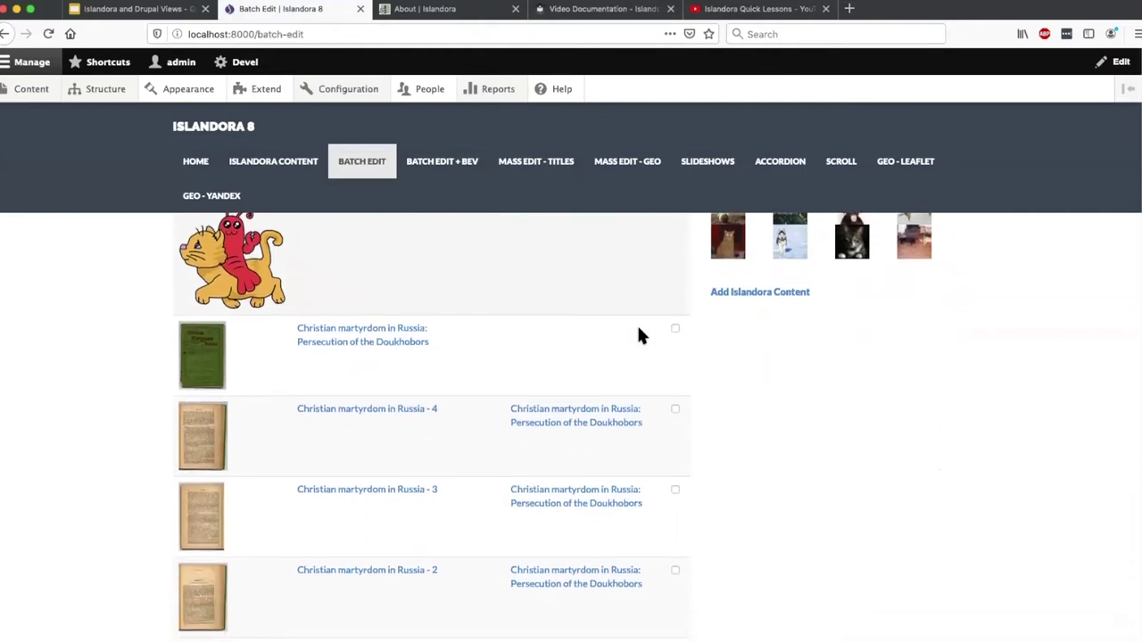
{"action": "scroll", "coordinate": [502, 327], "scroll_direction": "up", "scroll_amount": 6}
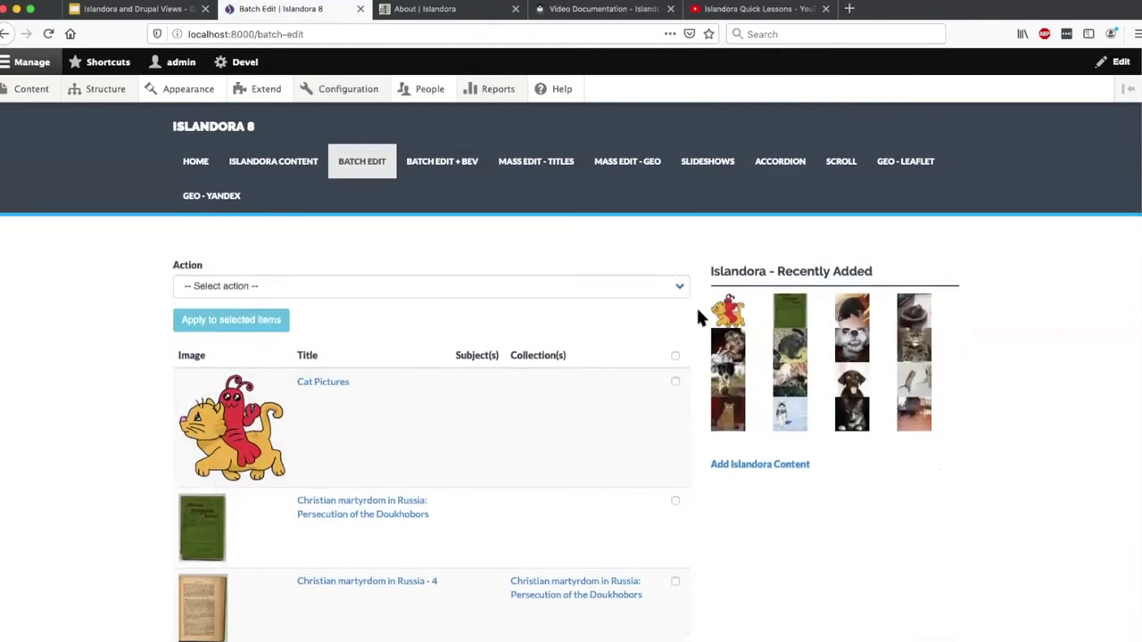
{"action": "scroll", "coordinate": [700, 318], "scroll_direction": "down", "scroll_amount": 5}
{"action": "scroll", "coordinate": [699, 317], "scroll_direction": "down", "scroll_amount": 10}
{"action": "scroll", "coordinate": [705, 322], "scroll_direction": "up", "scroll_amount": 2}
{"action": "scroll", "coordinate": [643, 323], "scroll_direction": "up", "scroll_amount": 10}
Step: Select the items Snow Dog, Lasers, Leaping and Shellfish in the Batch Edit list
{"action": "scroll", "coordinate": [643, 323], "scroll_direction": "down", "scroll_amount": 7}
{"action": "scroll", "coordinate": [646, 330], "scroll_direction": "down", "scroll_amount": 7}
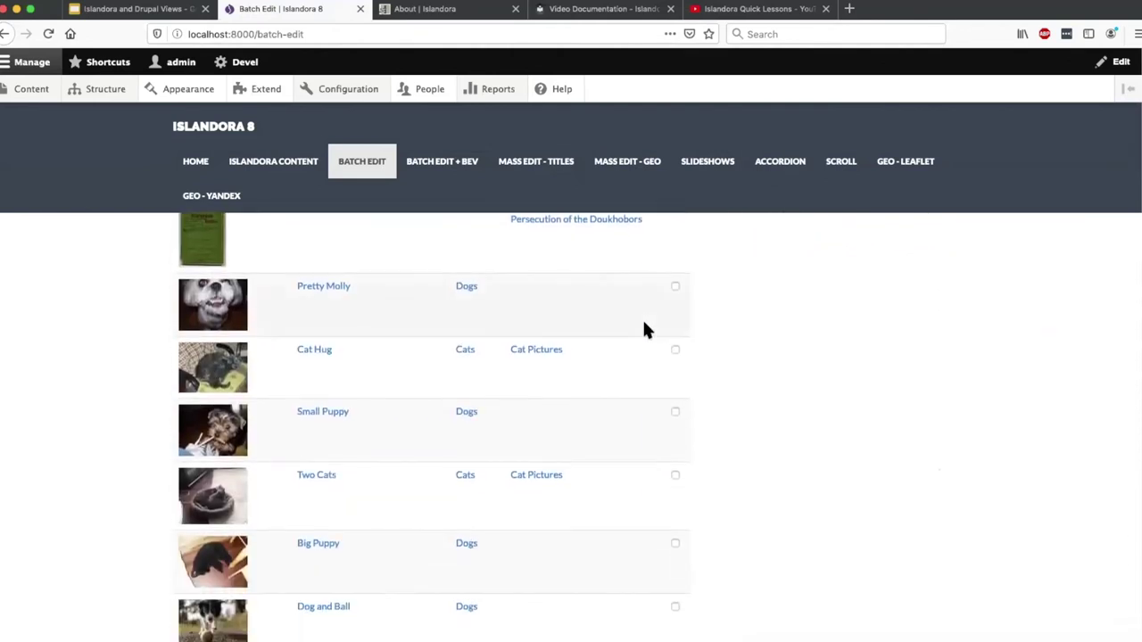
{"action": "scroll", "coordinate": [647, 330], "scroll_direction": "down", "scroll_amount": 8}
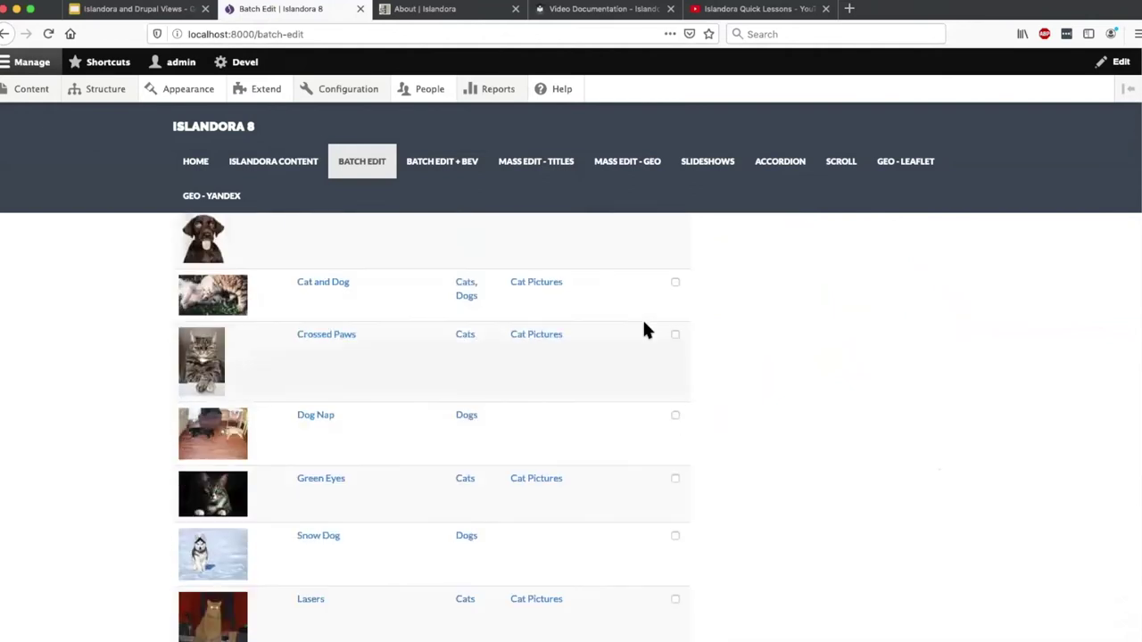
{"action": "scroll", "coordinate": [646, 331], "scroll_direction": "down", "scroll_amount": 2}
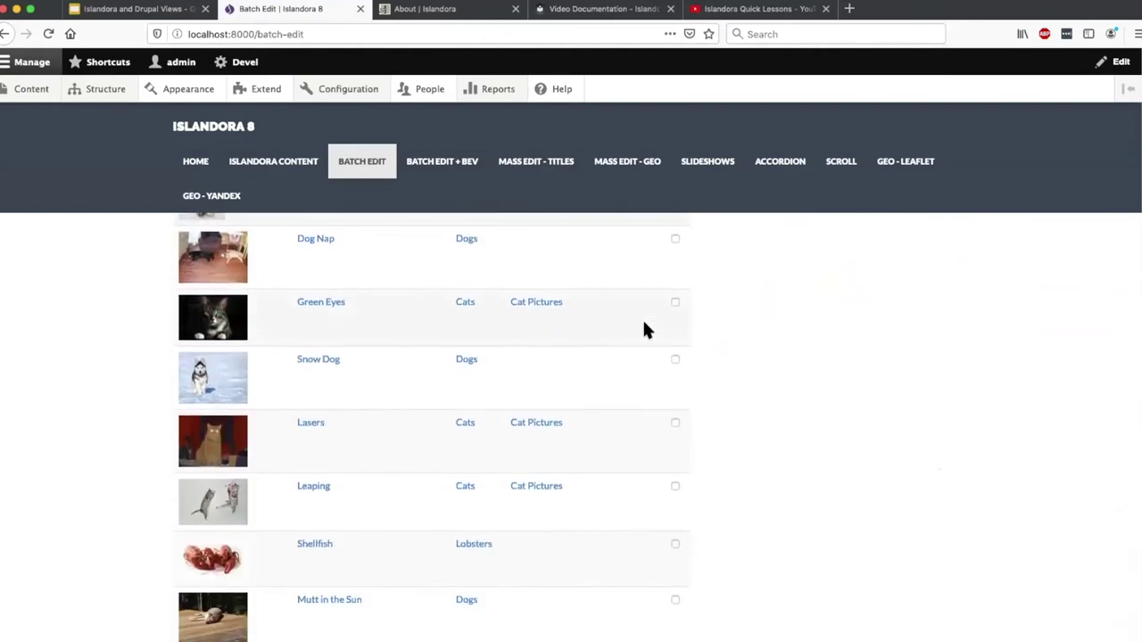
{"action": "scroll", "coordinate": [663, 327], "scroll_direction": "down", "scroll_amount": 2}
{"action": "left_click", "coordinate": [674, 332]}
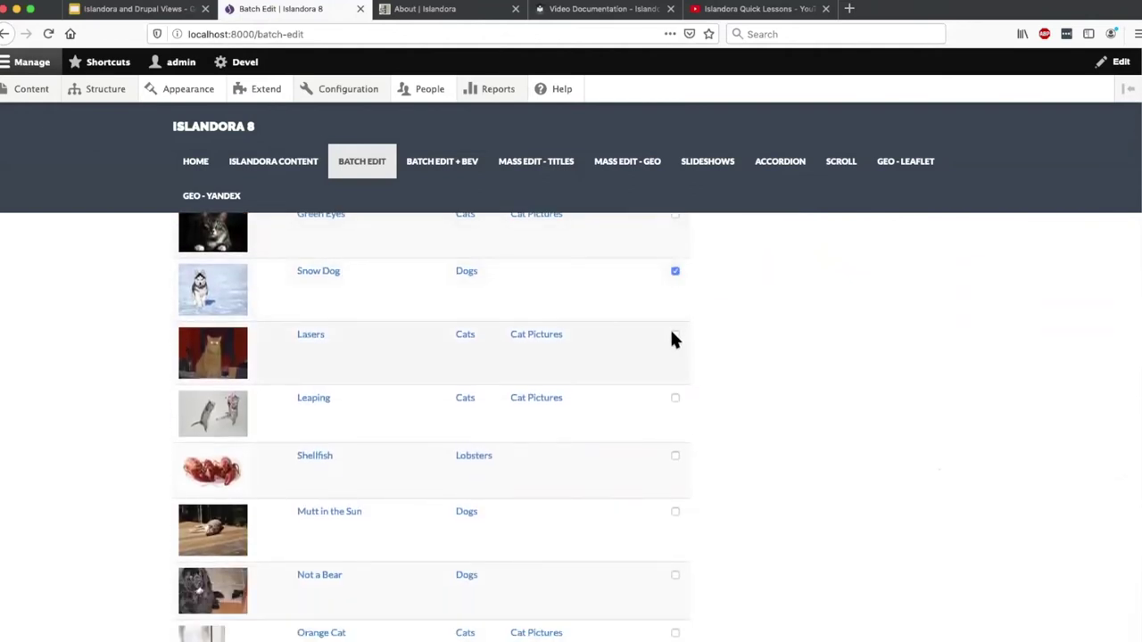
{"action": "left_click", "coordinate": [675, 399]}
Step: Apply the "Modify field values" action to the selected items
{"action": "scroll", "coordinate": [612, 402], "scroll_direction": "up", "scroll_amount": 10}
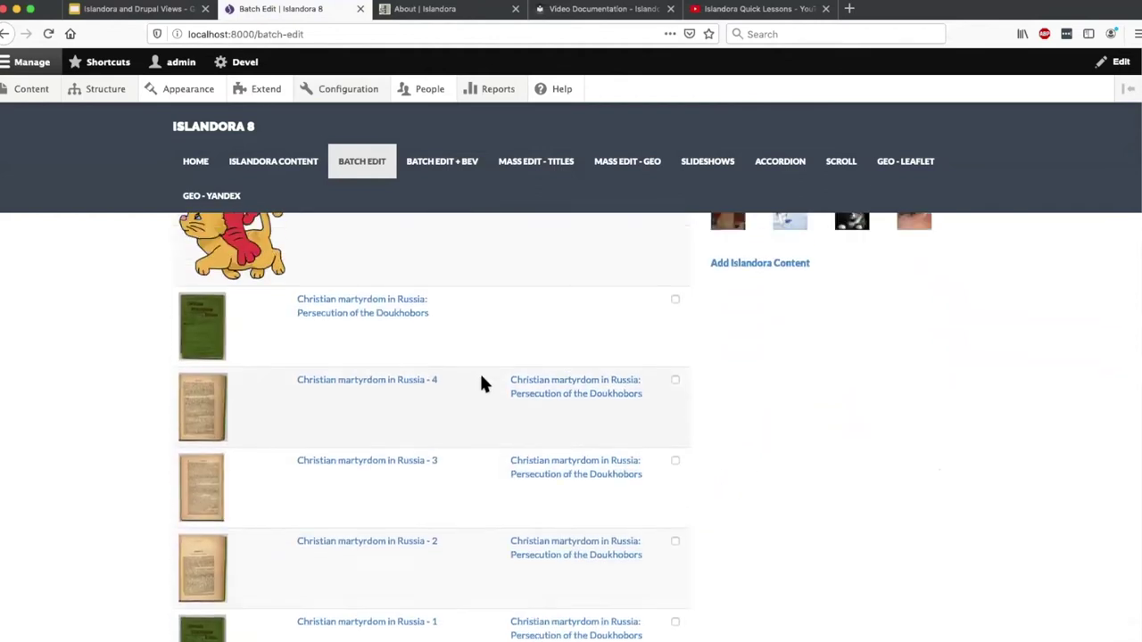
{"action": "scroll", "coordinate": [481, 384], "scroll_direction": "up", "scroll_amount": 3}
{"action": "left_click", "coordinate": [282, 285]}
{"action": "left_click", "coordinate": [314, 286]}
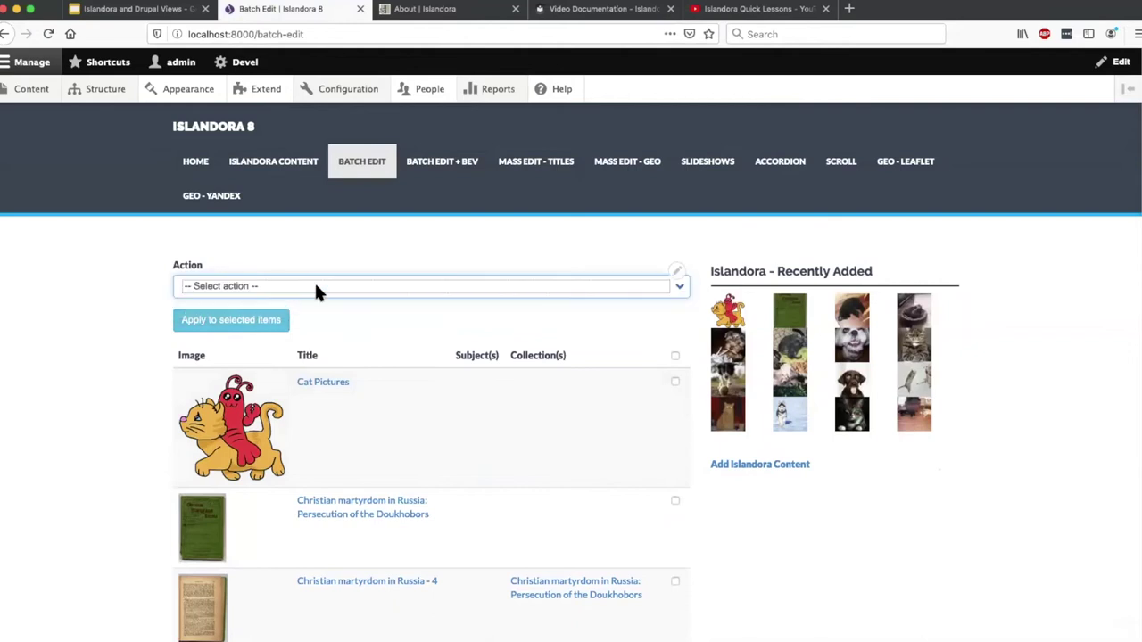
{"action": "left_click", "coordinate": [682, 286]}
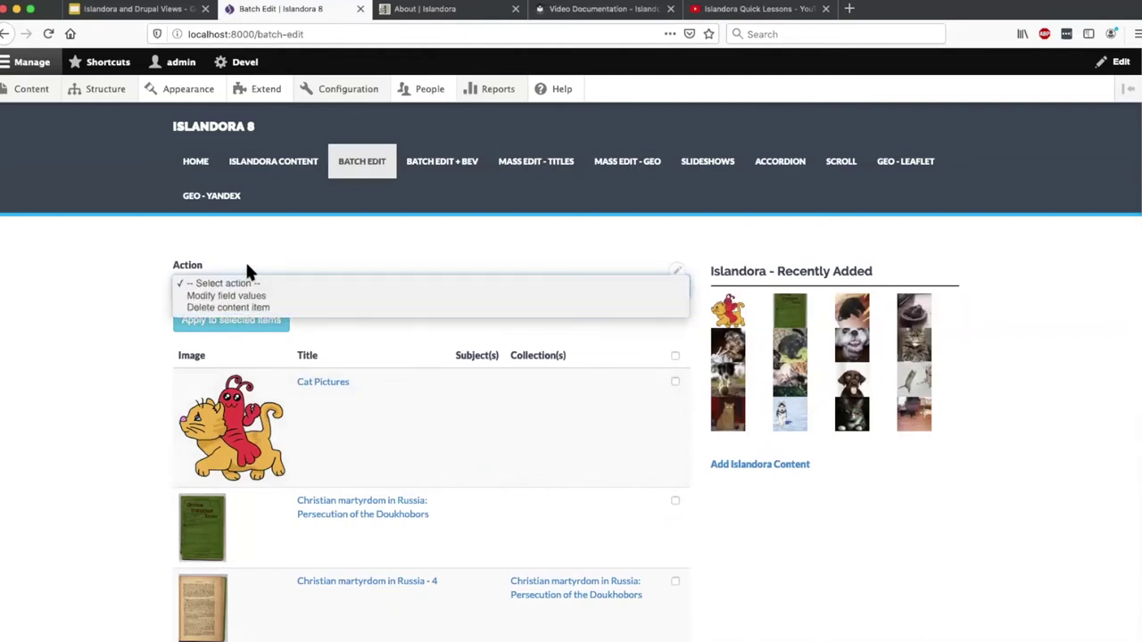
{"action": "left_click", "coordinate": [208, 303]}
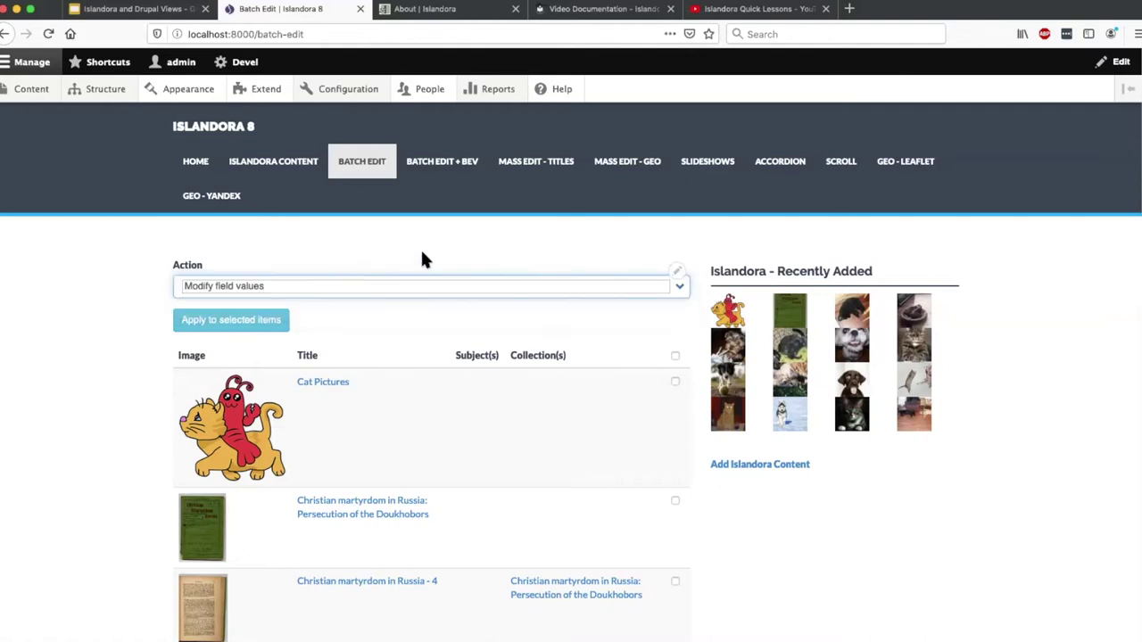
{"action": "left_click", "coordinate": [226, 323]}
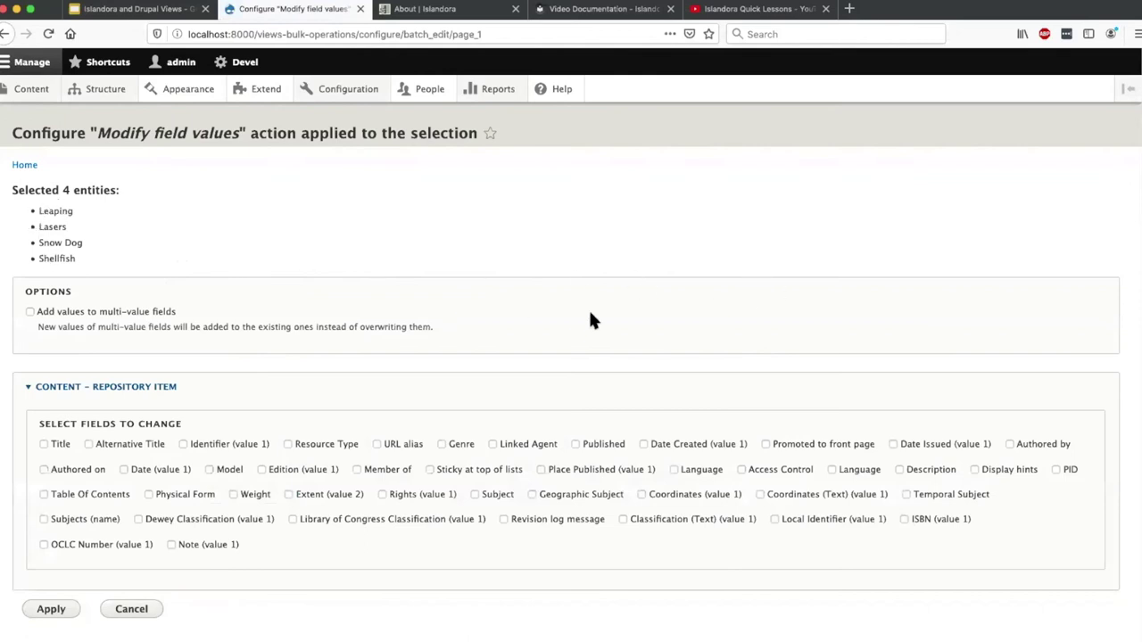
Step: Choose Subject as the field to change and set its value to the existing term Lobsters
{"action": "left_click", "coordinate": [474, 494]}
{"action": "scroll", "coordinate": [357, 447], "scroll_direction": "down", "scroll_amount": 3}
{"action": "left_click", "coordinate": [276, 504]}
{"action": "type", "text": "lo"}
{"action": "left_click", "coordinate": [106, 529]}
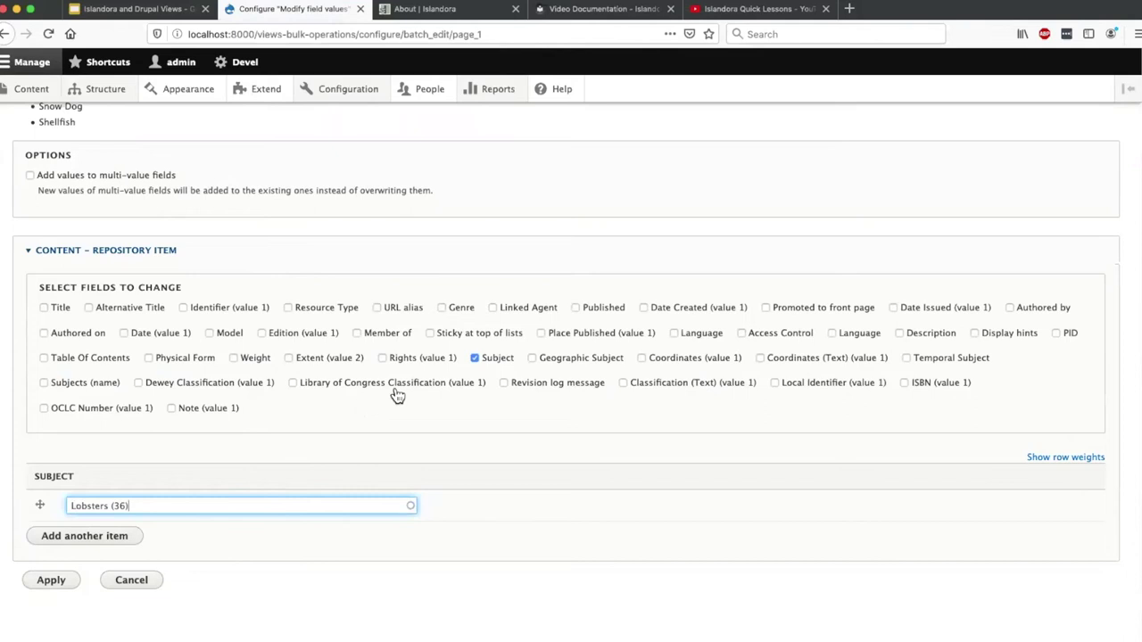
Step: Enable adding values to multi-value fields instead of overwriting them, and apply the bulk change
{"action": "scroll", "coordinate": [301, 383], "scroll_direction": "up", "scroll_amount": 2}
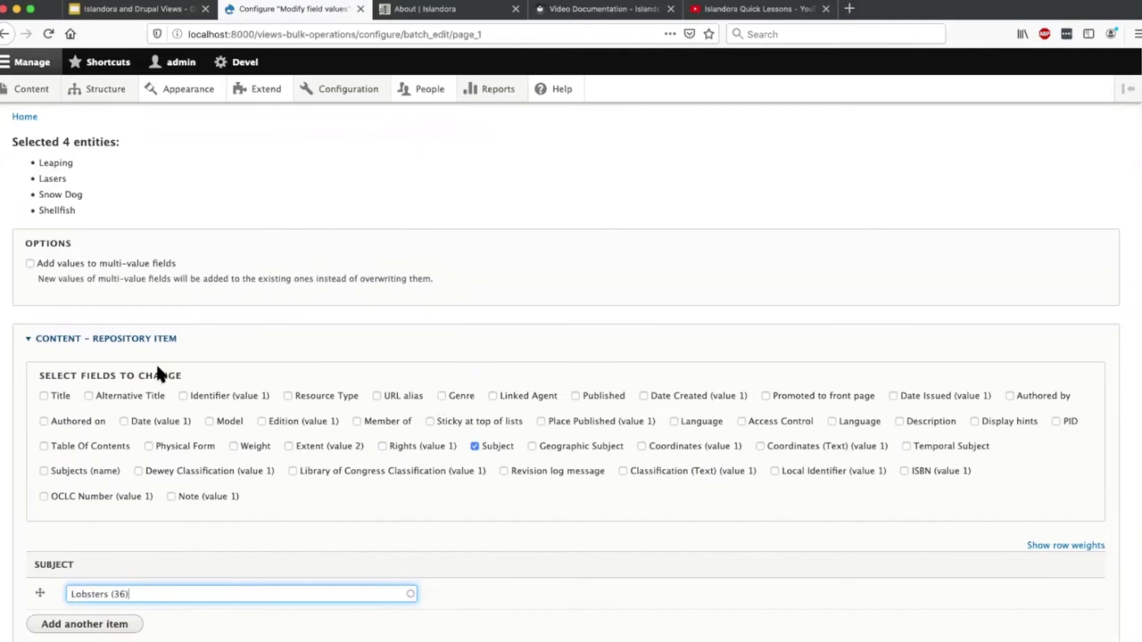
{"action": "left_click", "coordinate": [31, 264]}
{"action": "scroll", "coordinate": [351, 275], "scroll_direction": "down", "scroll_amount": 2}
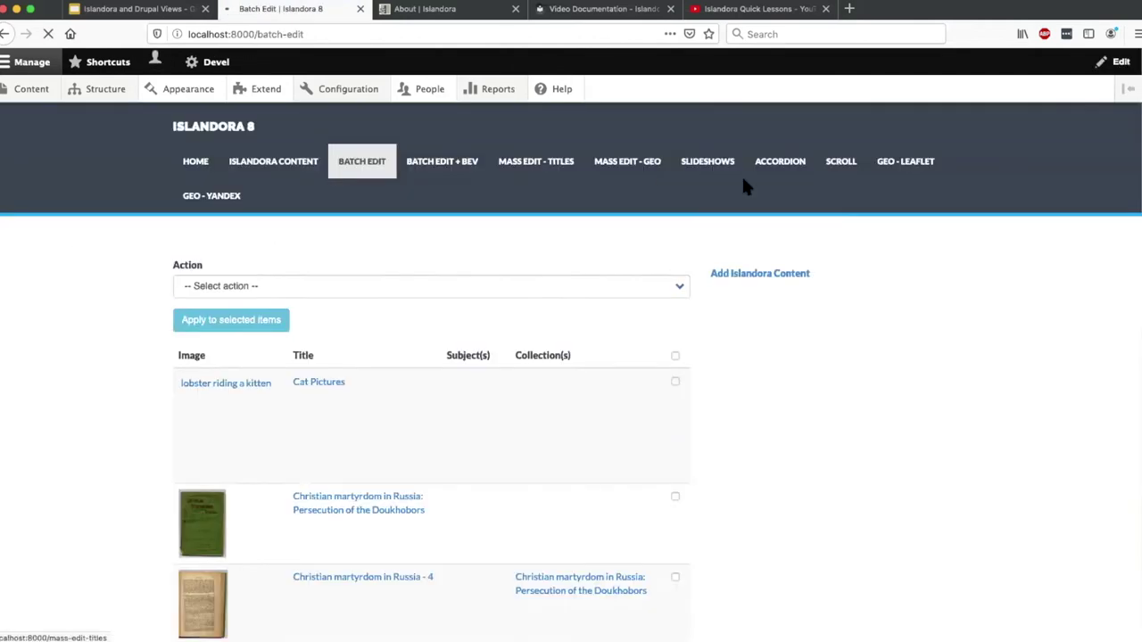
Step: Review the subjects of Snow Dog, Lasers, Leaping and Shellfish in the Batch Edit list
{"action": "scroll", "coordinate": [598, 404], "scroll_direction": "down", "scroll_amount": 2}
{"action": "scroll", "coordinate": [628, 422], "scroll_direction": "down", "scroll_amount": 15}
{"action": "scroll", "coordinate": [640, 421], "scroll_direction": "down", "scroll_amount": 10}
{"action": "scroll", "coordinate": [517, 384], "scroll_direction": "up", "scroll_amount": 4}
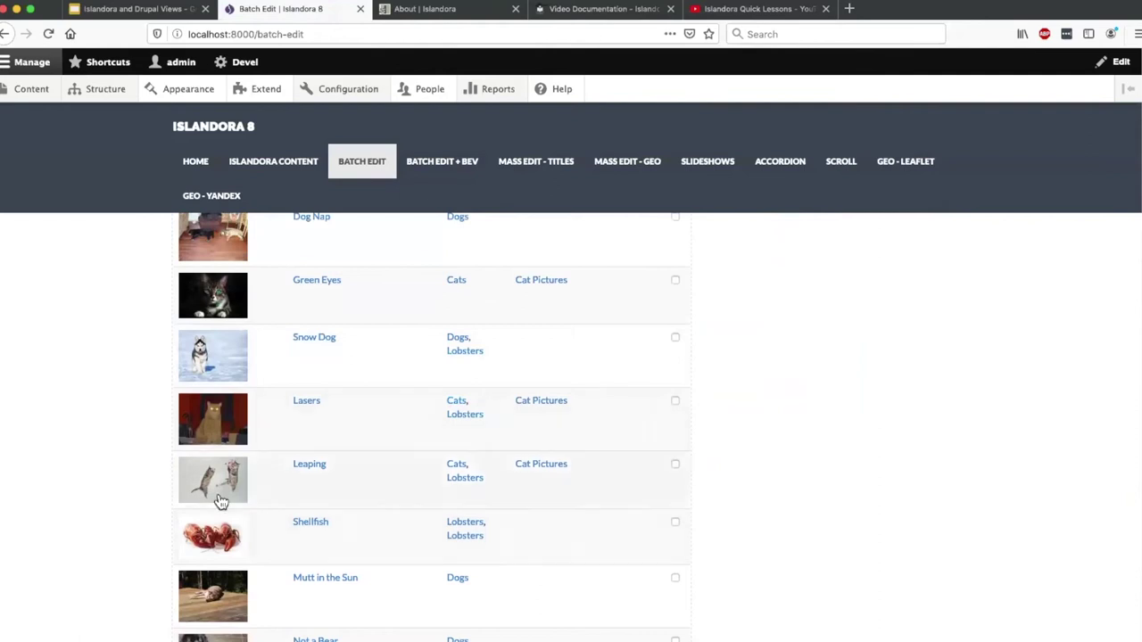
{"action": "scroll", "coordinate": [743, 450], "scroll_direction": "down", "scroll_amount": 3}
{"action": "scroll", "coordinate": [744, 451], "scroll_direction": "up", "scroll_amount": 15}
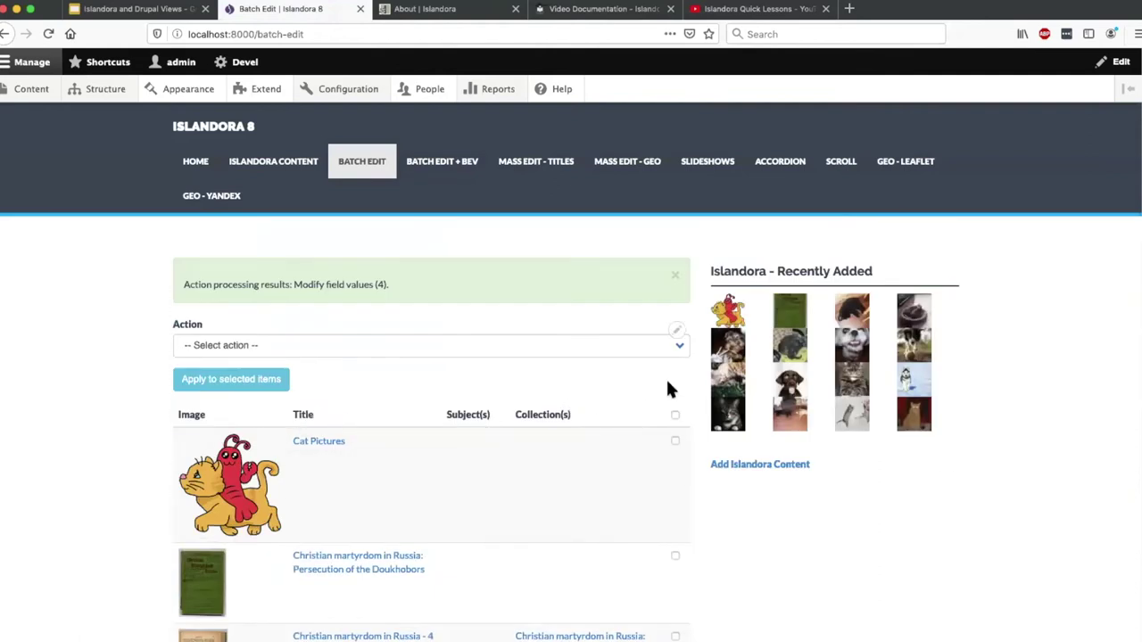
{"action": "scroll", "coordinate": [645, 378], "scroll_direction": "down", "scroll_amount": 2}
{"action": "scroll", "coordinate": [645, 379], "scroll_direction": "up", "scroll_amount": 3}
{"action": "scroll", "coordinate": [589, 446], "scroll_direction": "down", "scroll_amount": 3}
{"action": "scroll", "coordinate": [614, 448], "scroll_direction": "up", "scroll_amount": 3}
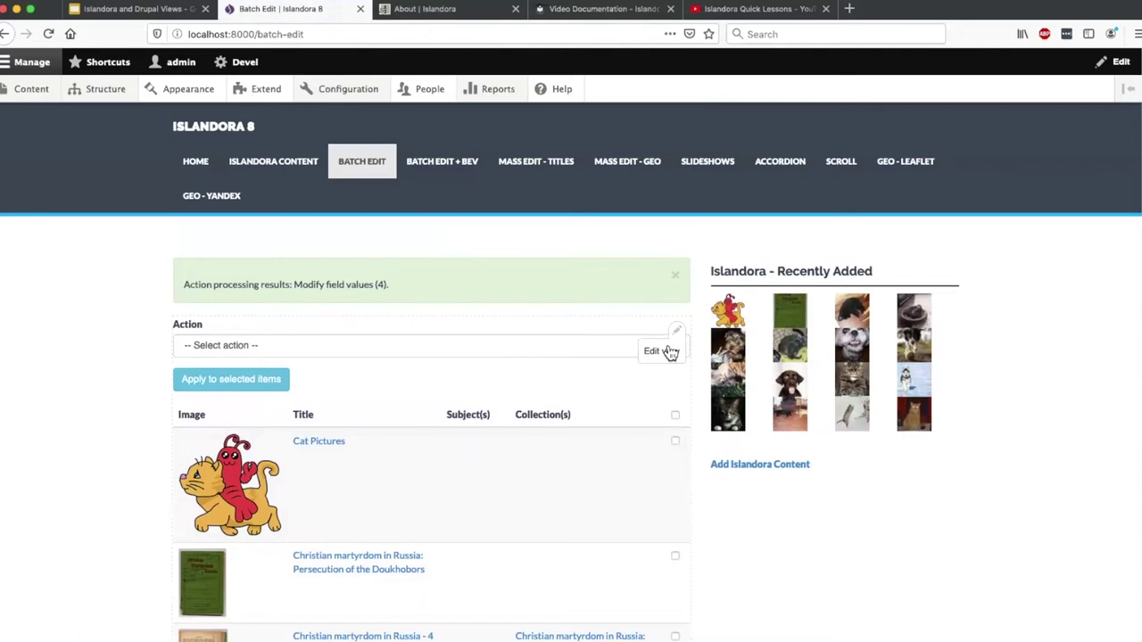
Step: Open the Batch Edit view for editing and bring up the configuration of its Views bulk operations field
{"action": "left_click", "coordinate": [665, 352]}
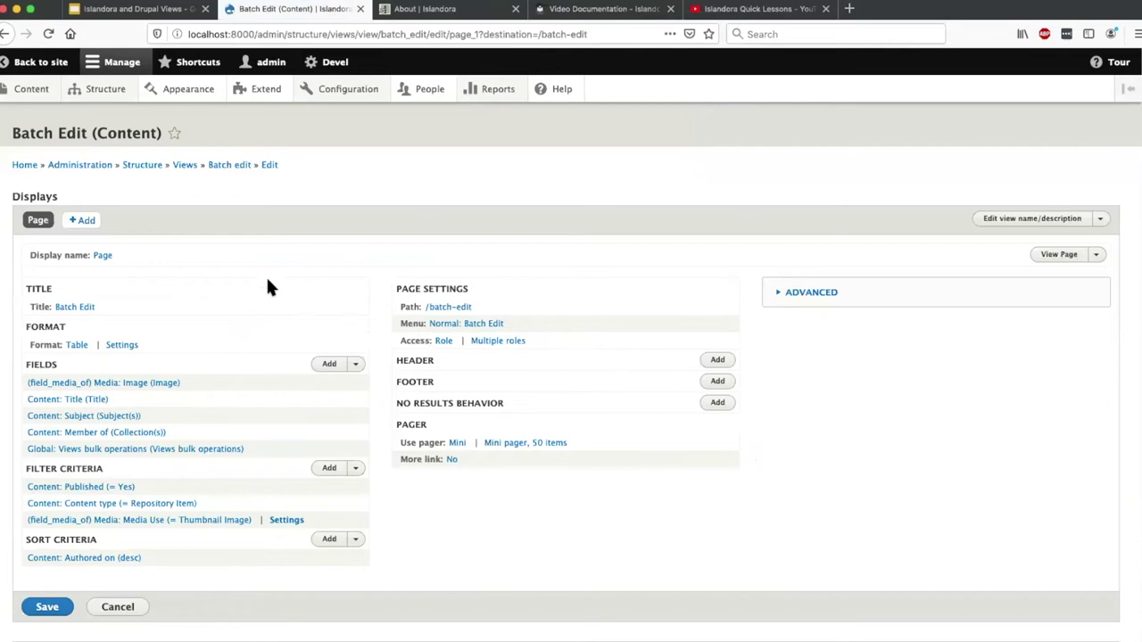
{"action": "scroll", "coordinate": [265, 288], "scroll_direction": "down", "scroll_amount": 2}
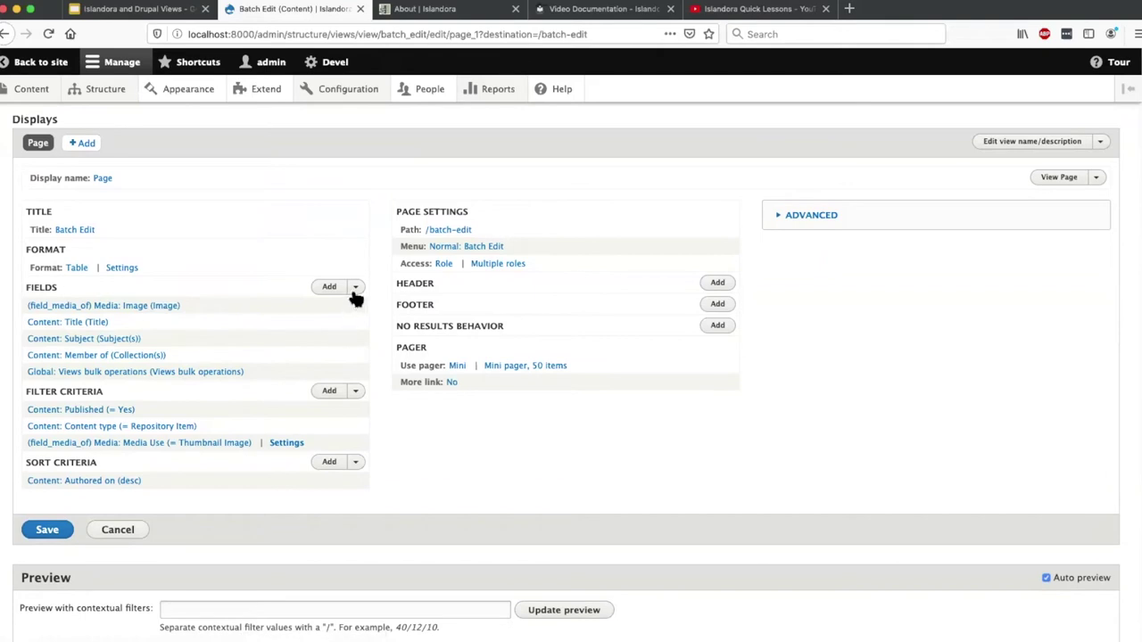
{"action": "left_click", "coordinate": [147, 375]}
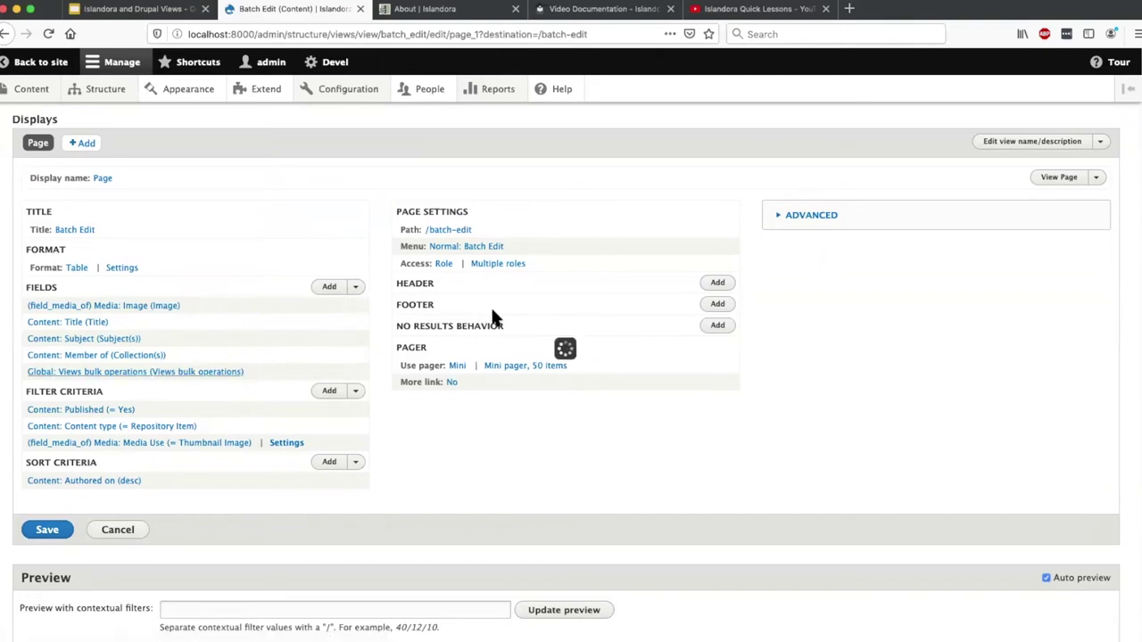
{"action": "scroll", "coordinate": [423, 268], "scroll_direction": "down", "scroll_amount": 2}
{"action": "scroll", "coordinate": [424, 272], "scroll_direction": "down", "scroll_amount": 3}
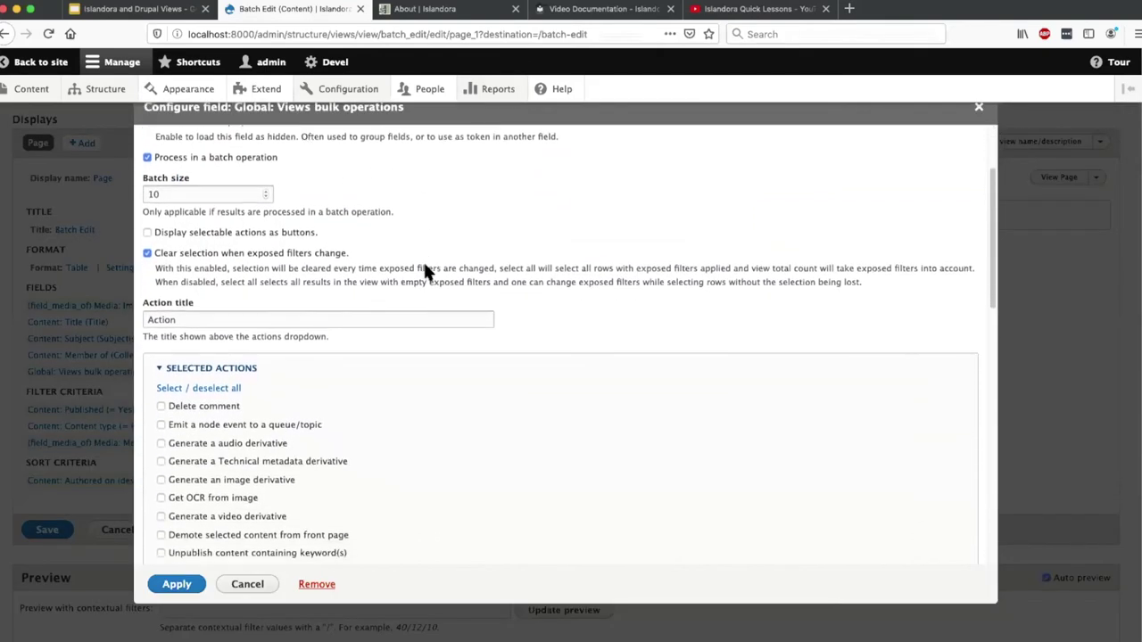
{"action": "scroll", "coordinate": [425, 273], "scroll_direction": "up", "scroll_amount": 5}
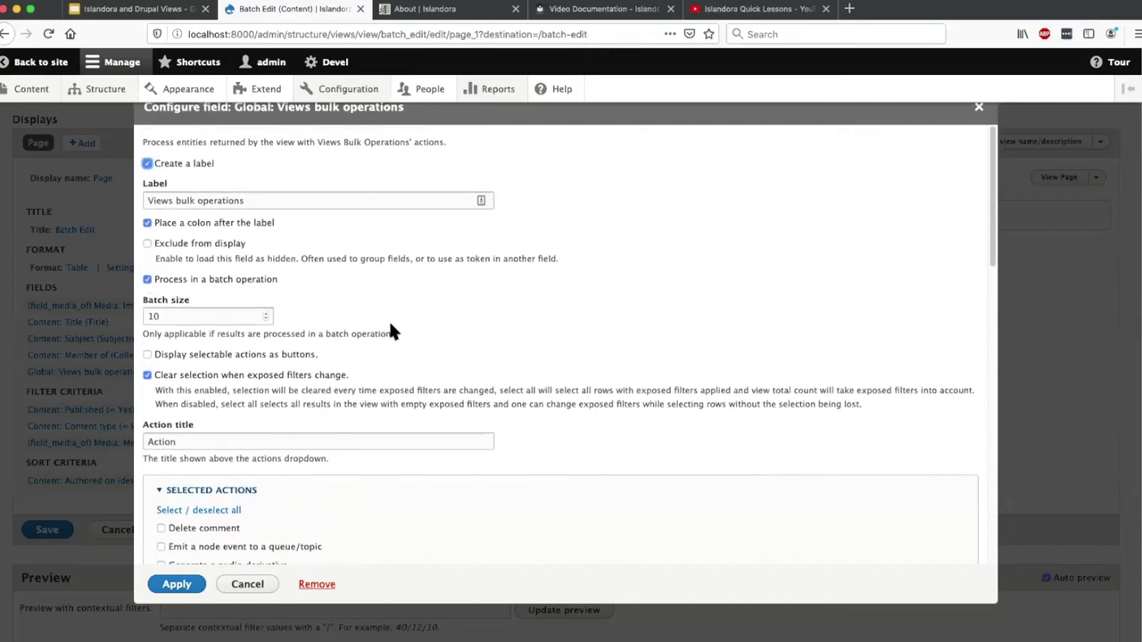
Step: Remove "Delete content item" from the Views bulk operations field's selected actions and apply the field settings
{"action": "scroll", "coordinate": [383, 330], "scroll_direction": "down", "scroll_amount": 3}
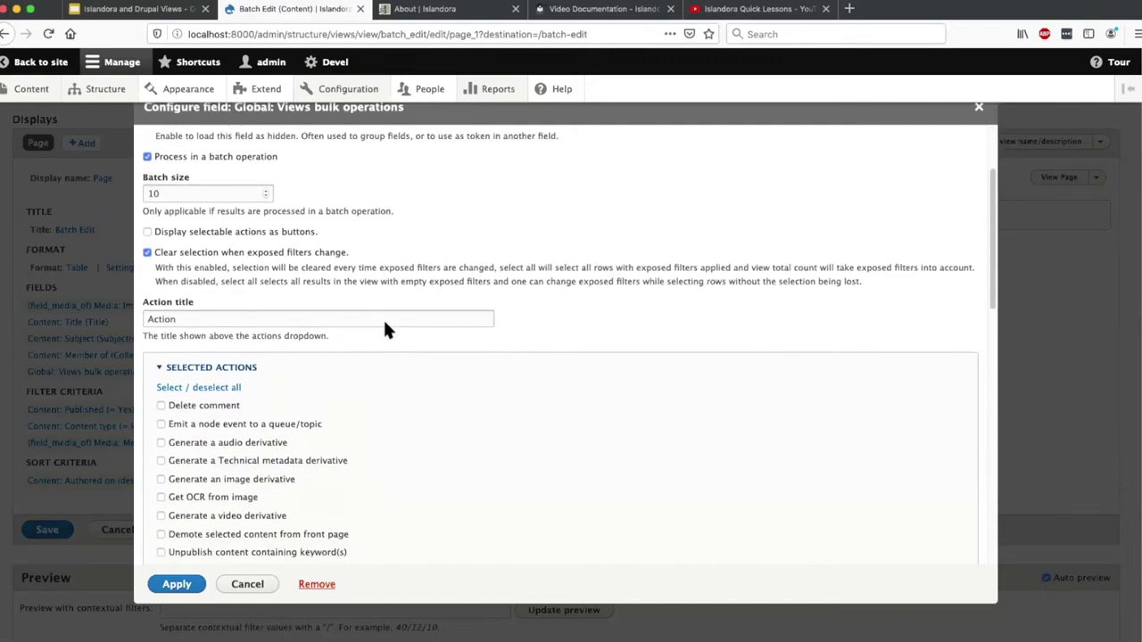
{"action": "scroll", "coordinate": [384, 330], "scroll_direction": "down", "scroll_amount": 1}
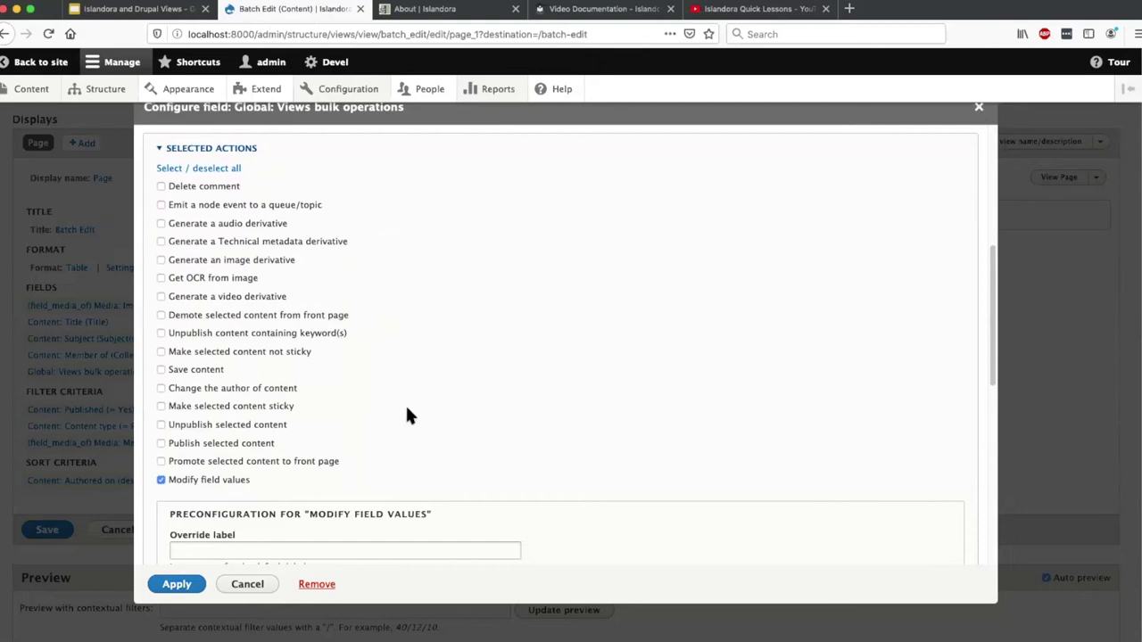
{"action": "scroll", "coordinate": [407, 414], "scroll_direction": "down", "scroll_amount": 2}
{"action": "scroll", "coordinate": [408, 406], "scroll_direction": "down", "scroll_amount": 2}
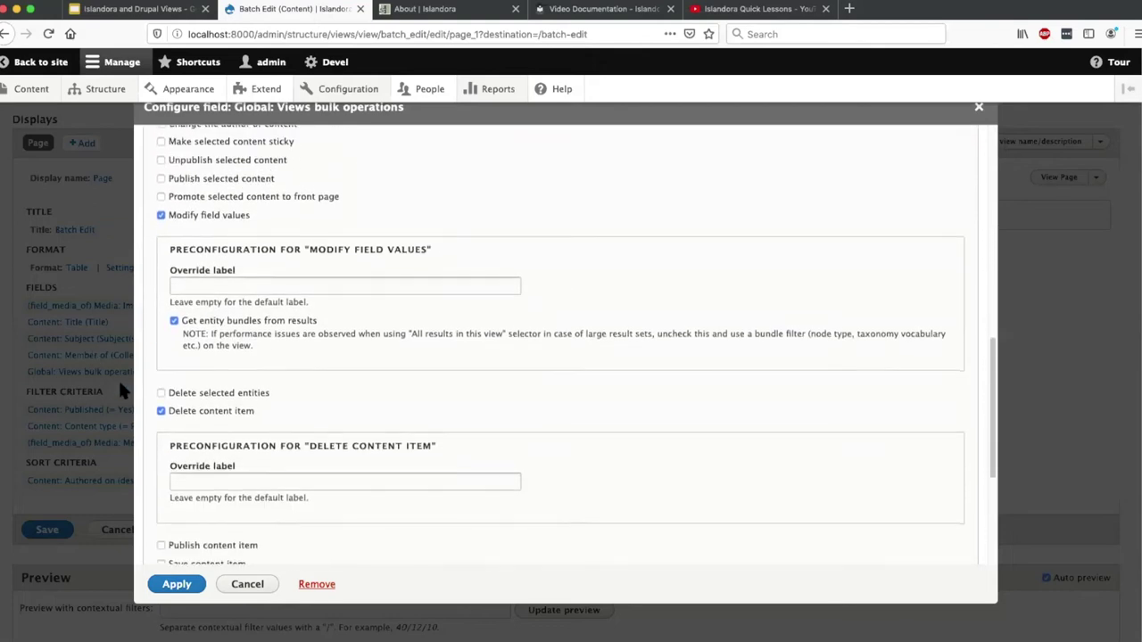
{"action": "left_click", "coordinate": [162, 412]}
{"action": "left_click", "coordinate": [195, 580]}
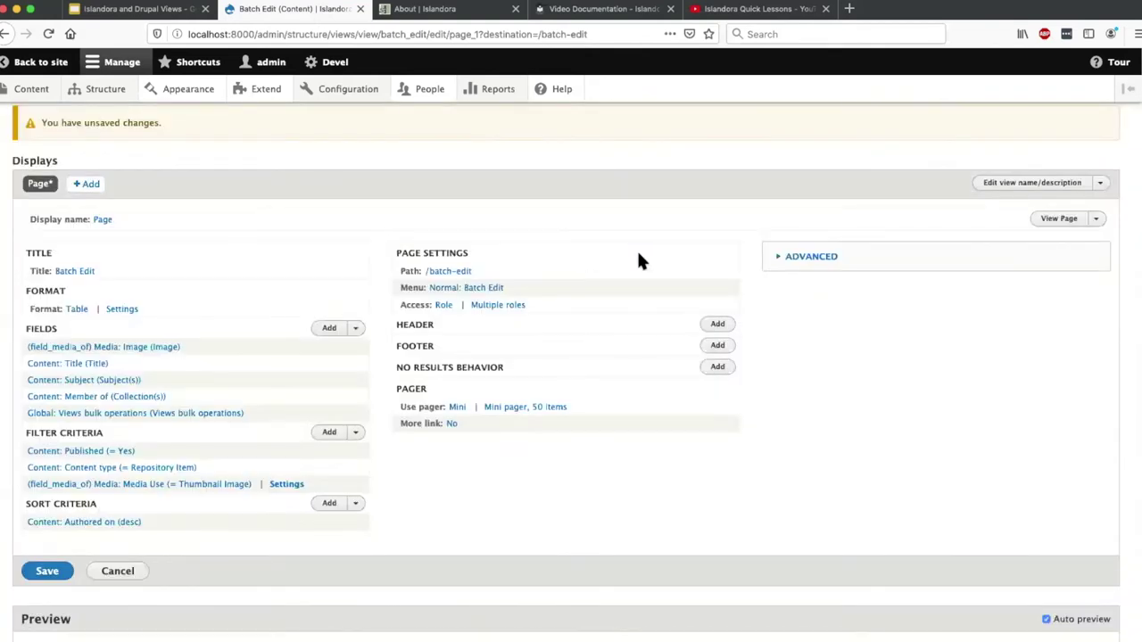
Step: Add a Subject (field_subject) filter criterion to the view, using the Subject vocabulary with Autocomplete selection
{"action": "scroll", "coordinate": [217, 392], "scroll_direction": "down", "scroll_amount": 2}
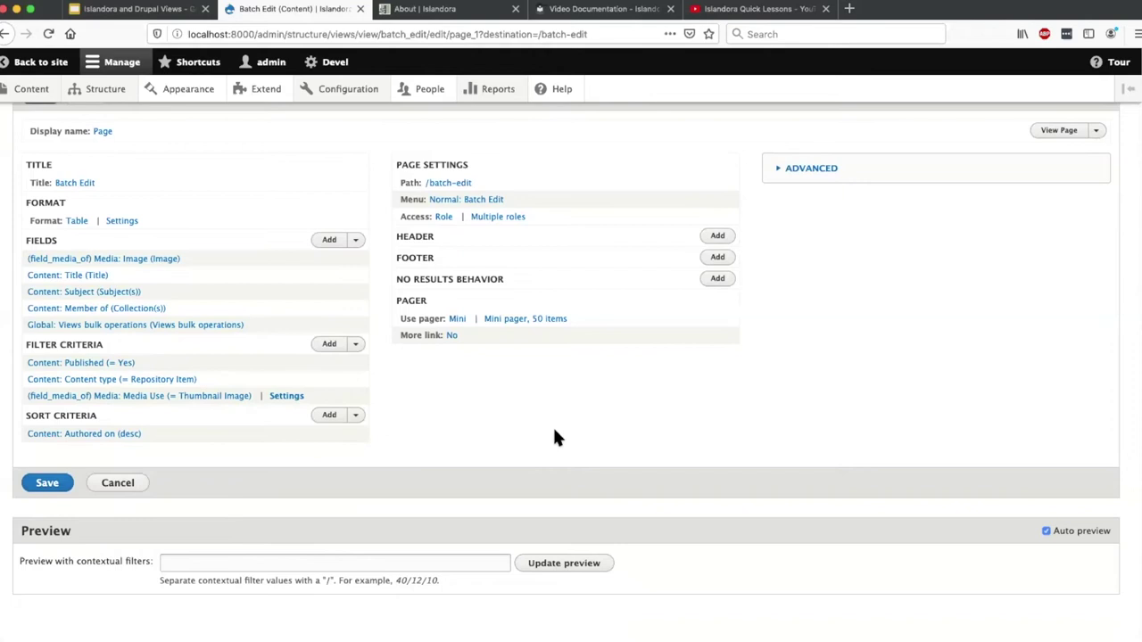
{"action": "left_click", "coordinate": [337, 346]}
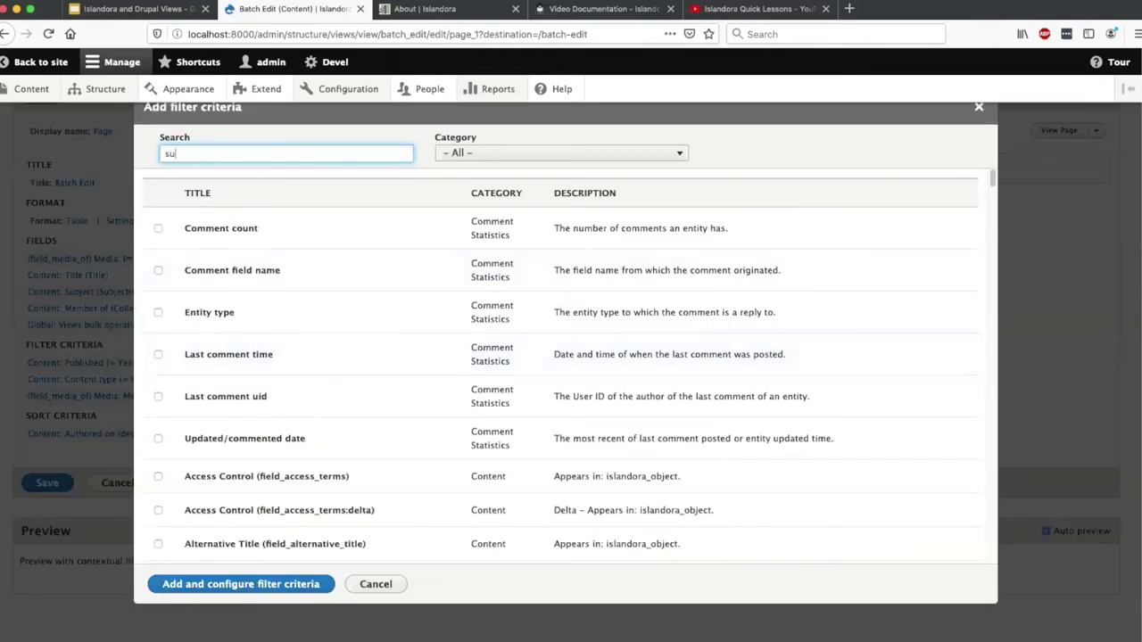
{"action": "type", "text": "subject"}
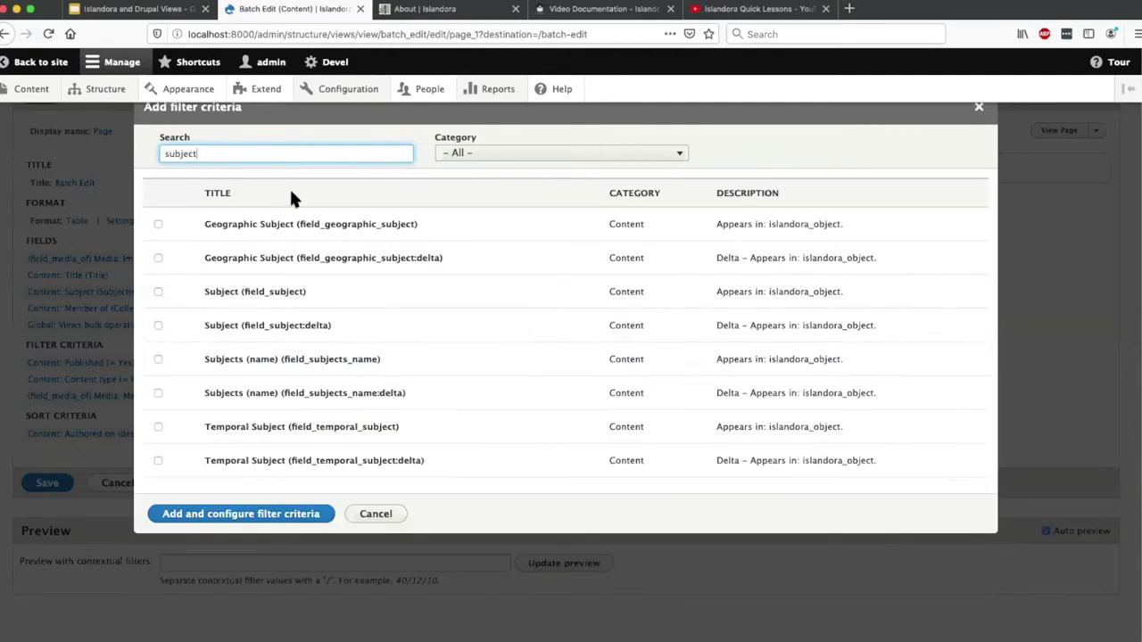
{"action": "left_click", "coordinate": [157, 291]}
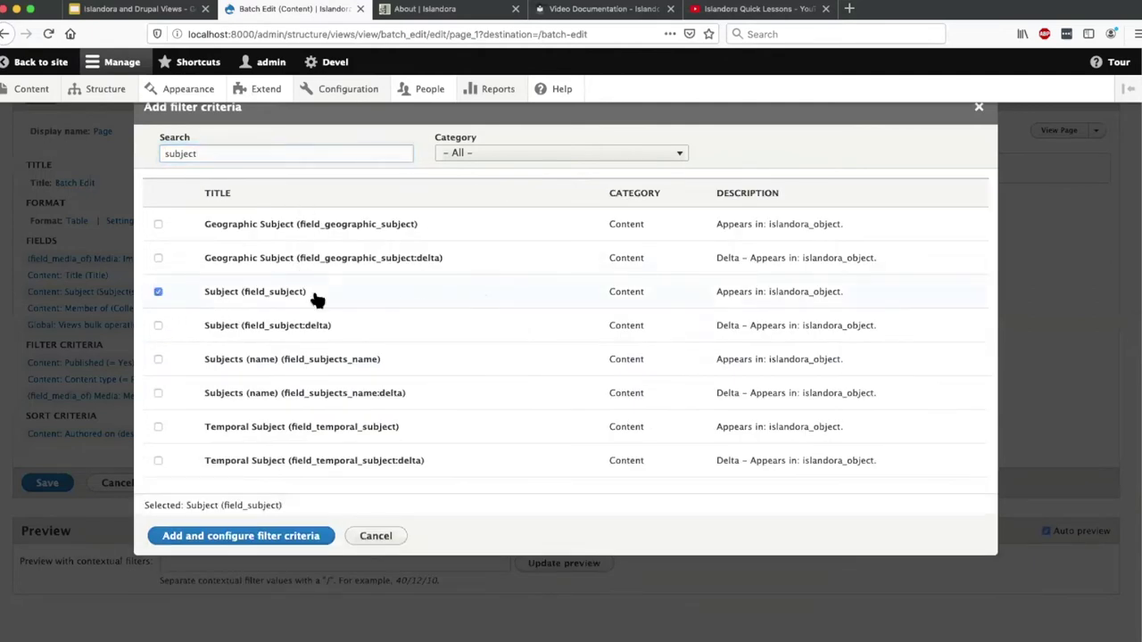
{"action": "left_click", "coordinate": [272, 545]}
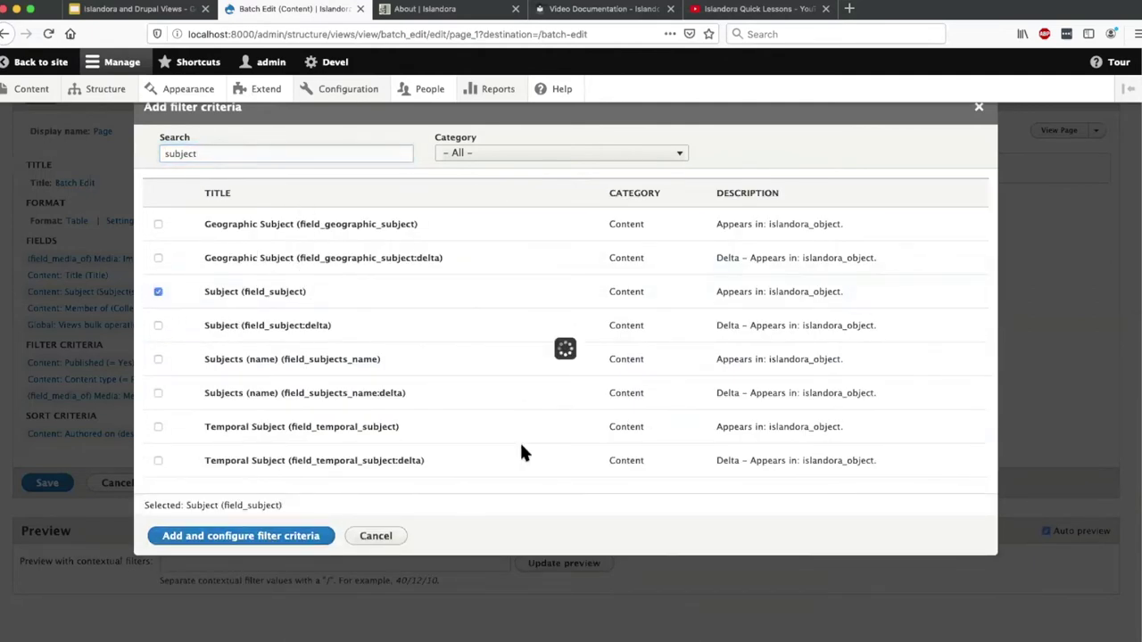
{"action": "left_click", "coordinate": [149, 410]}
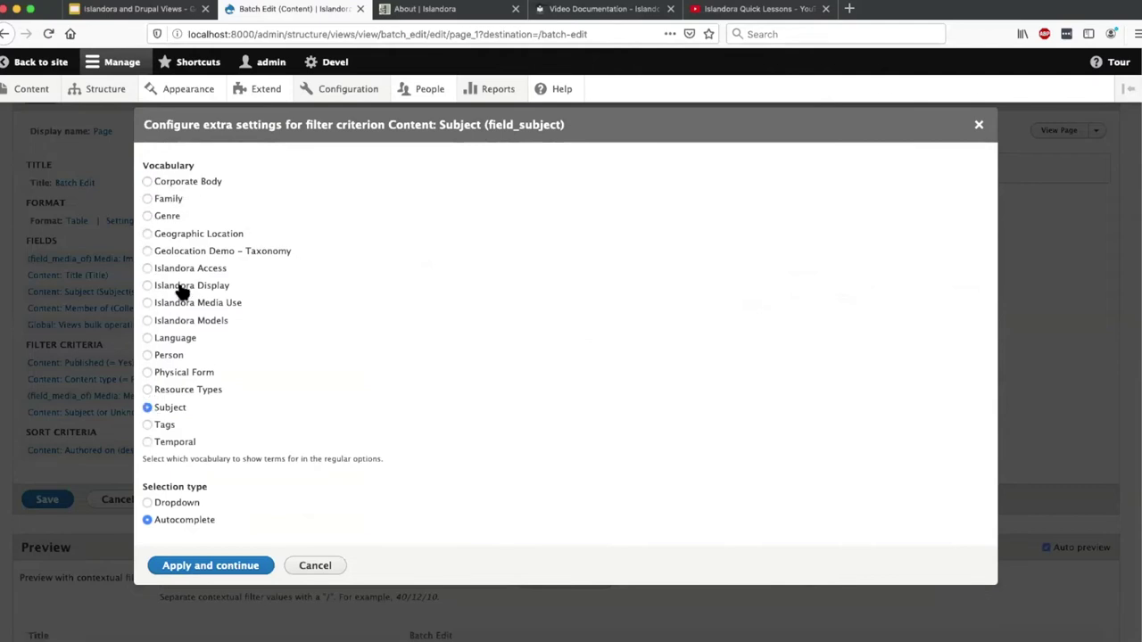
{"action": "left_click", "coordinate": [199, 566]}
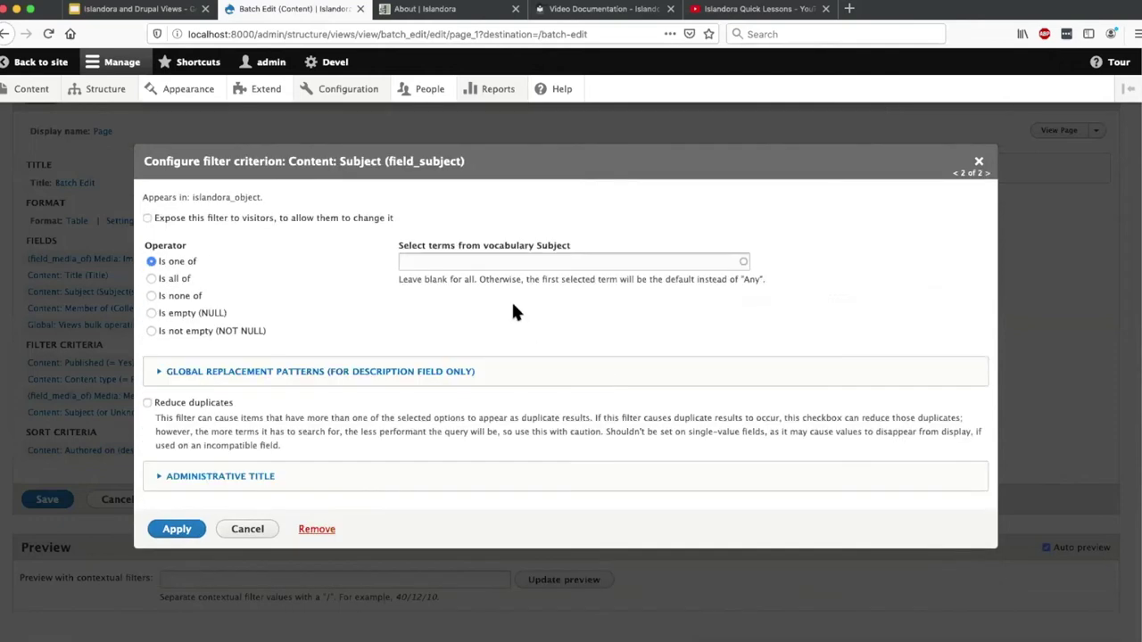
Step: Set the Subject filter's term to Cats, apply it, and check the view preview
{"action": "left_click", "coordinate": [460, 262]}
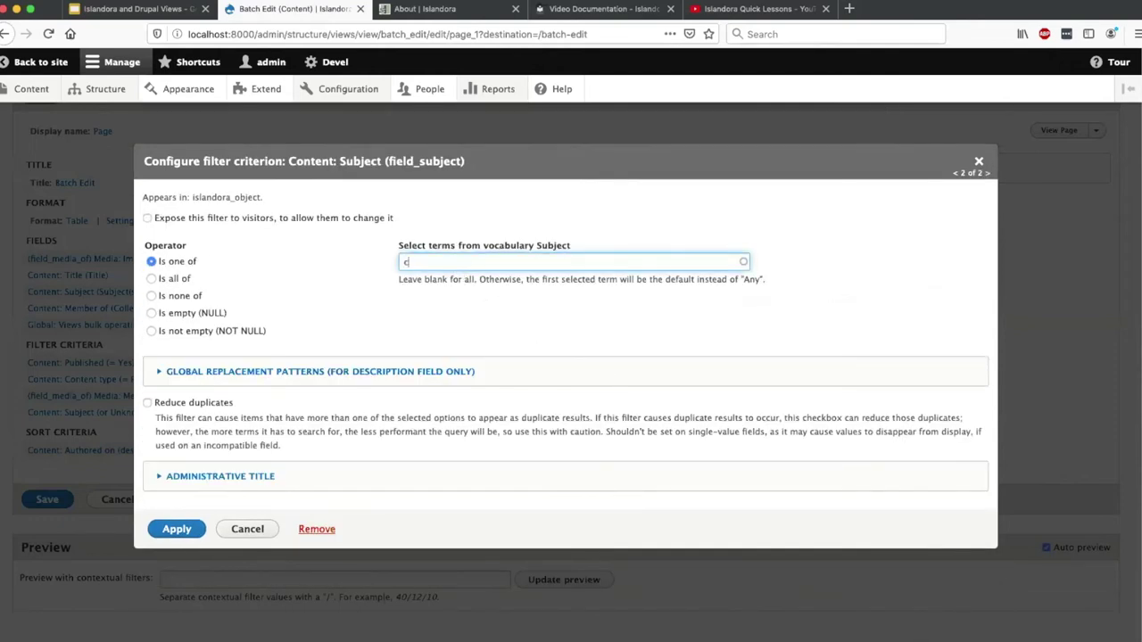
{"action": "type", "text": "cats"}
{"action": "left_click", "coordinate": [437, 281]}
{"action": "left_click", "coordinate": [175, 529]}
{"action": "scroll", "coordinate": [420, 370], "scroll_direction": "down", "scroll_amount": 10}
{"action": "scroll", "coordinate": [183, 406], "scroll_direction": "down", "scroll_amount": 8}
{"action": "scroll", "coordinate": [183, 416], "scroll_direction": "up", "scroll_amount": 10}
{"action": "scroll", "coordinate": [183, 417], "scroll_direction": "up", "scroll_amount": 5}
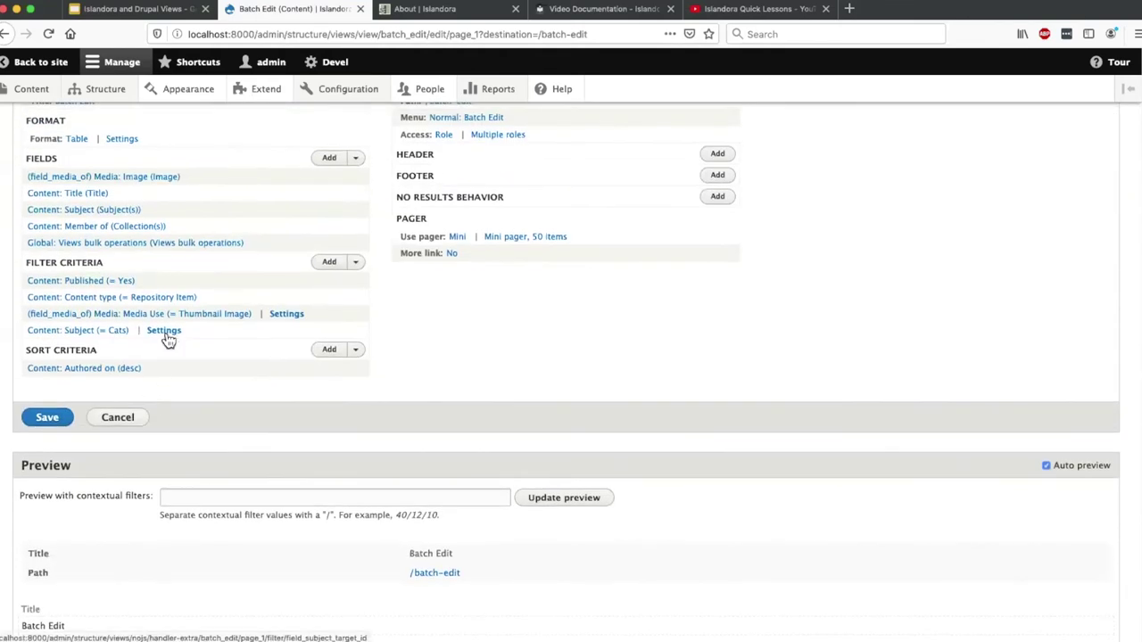
Step: Open the Subject filter criterion's configuration and expose the filter to visitors
{"action": "left_click", "coordinate": [165, 331]}
{"action": "left_click", "coordinate": [202, 571]}
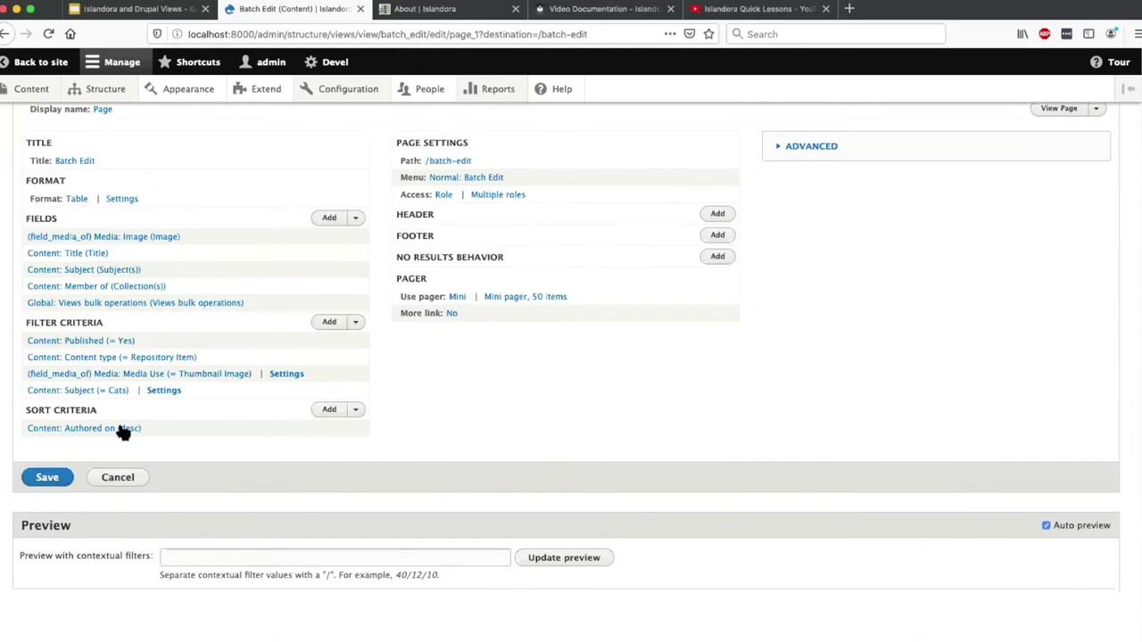
{"action": "left_click", "coordinate": [78, 391]}
{"action": "left_click", "coordinate": [147, 219]}
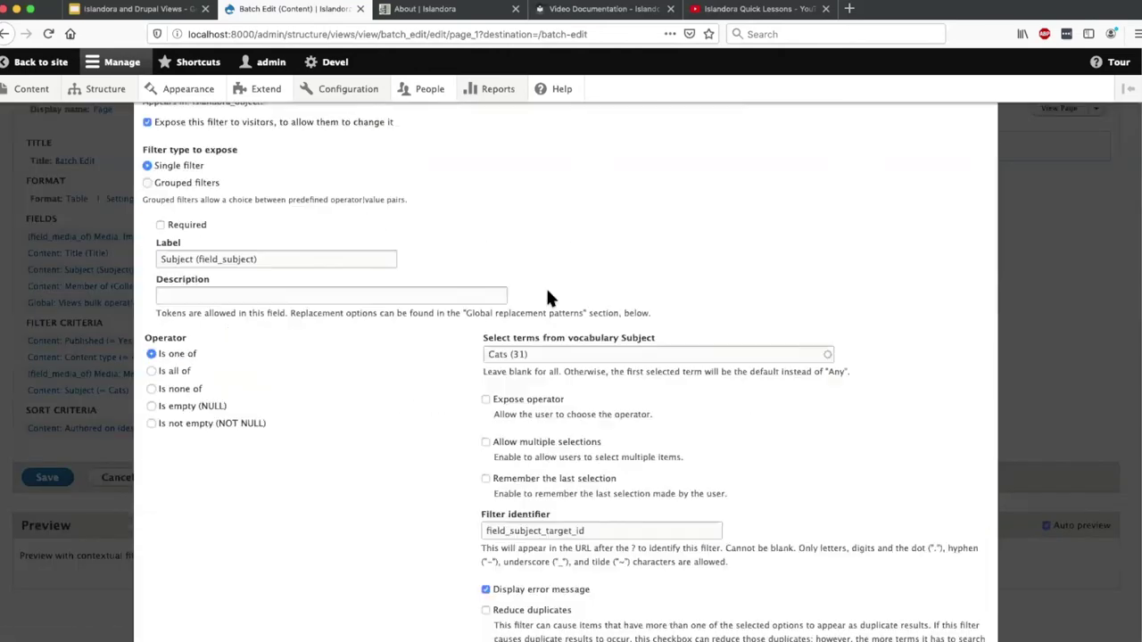
Step: Allow multiple selections in the exposed Subject filter and apply the filter settings
{"action": "scroll", "coordinate": [549, 295], "scroll_direction": "down", "scroll_amount": 1}
{"action": "scroll", "coordinate": [369, 455], "scroll_direction": "down", "scroll_amount": 3}
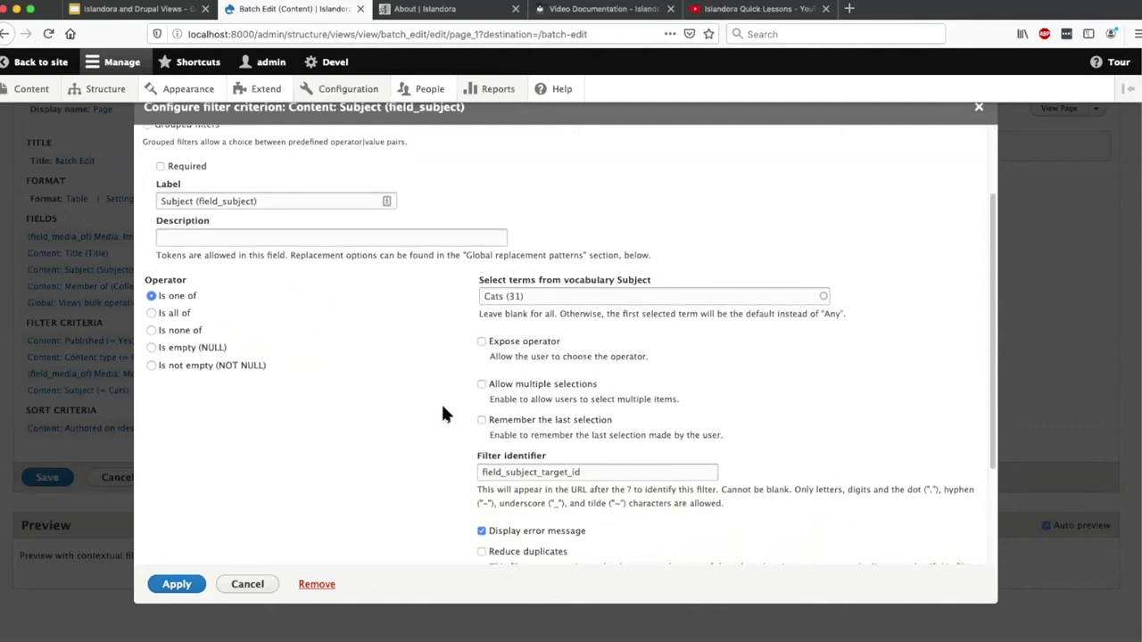
{"action": "scroll", "coordinate": [461, 436], "scroll_direction": "down", "scroll_amount": 5}
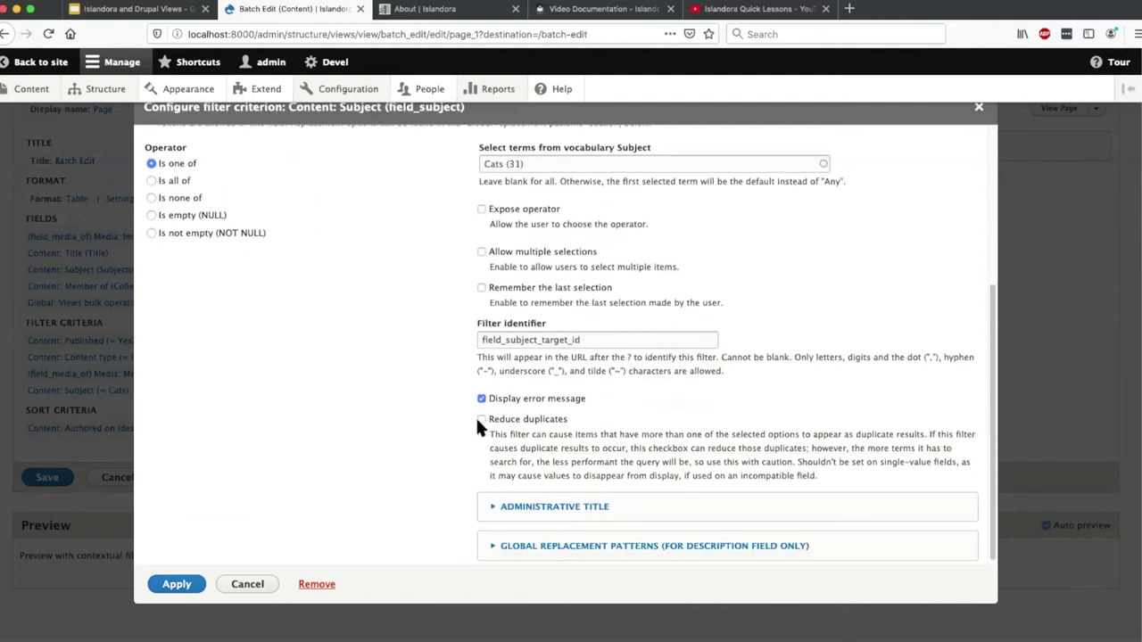
{"action": "left_click", "coordinate": [481, 436]}
{"action": "scroll", "coordinate": [469, 414], "scroll_direction": "up", "scroll_amount": 3}
{"action": "left_click", "coordinate": [482, 351]}
{"action": "scroll", "coordinate": [413, 479], "scroll_direction": "up", "scroll_amount": 5}
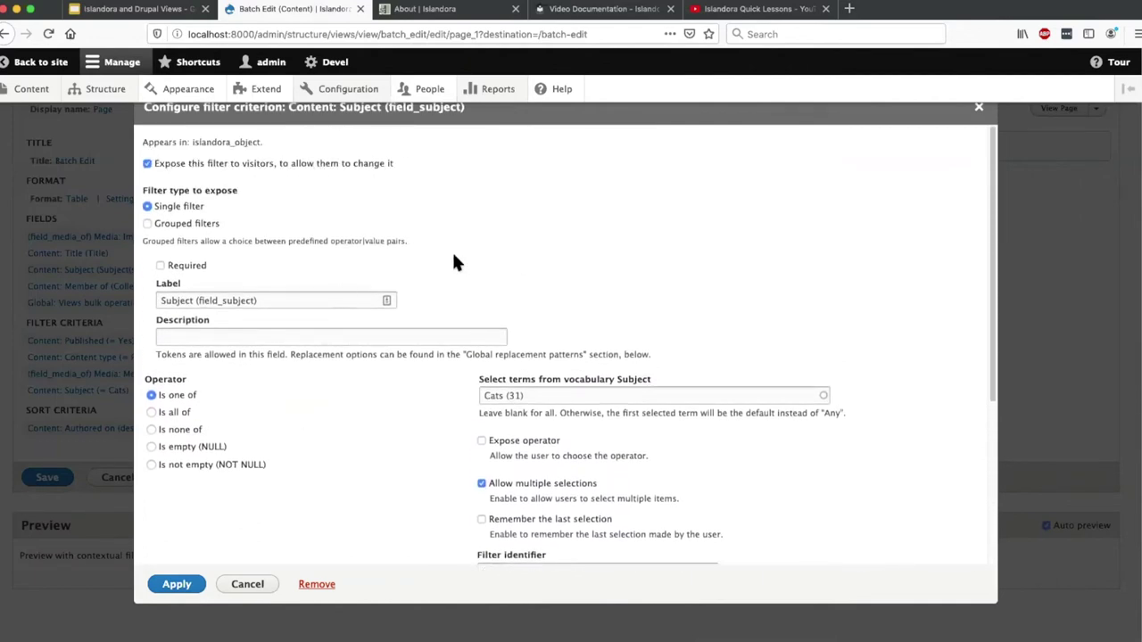
{"action": "left_click", "coordinate": [166, 590]}
Step: Check the exposed Subject filter in the view preview and save the Batch Edit view
{"action": "scroll", "coordinate": [460, 436], "scroll_direction": "down", "scroll_amount": 10}
{"action": "scroll", "coordinate": [463, 442], "scroll_direction": "down", "scroll_amount": 3}
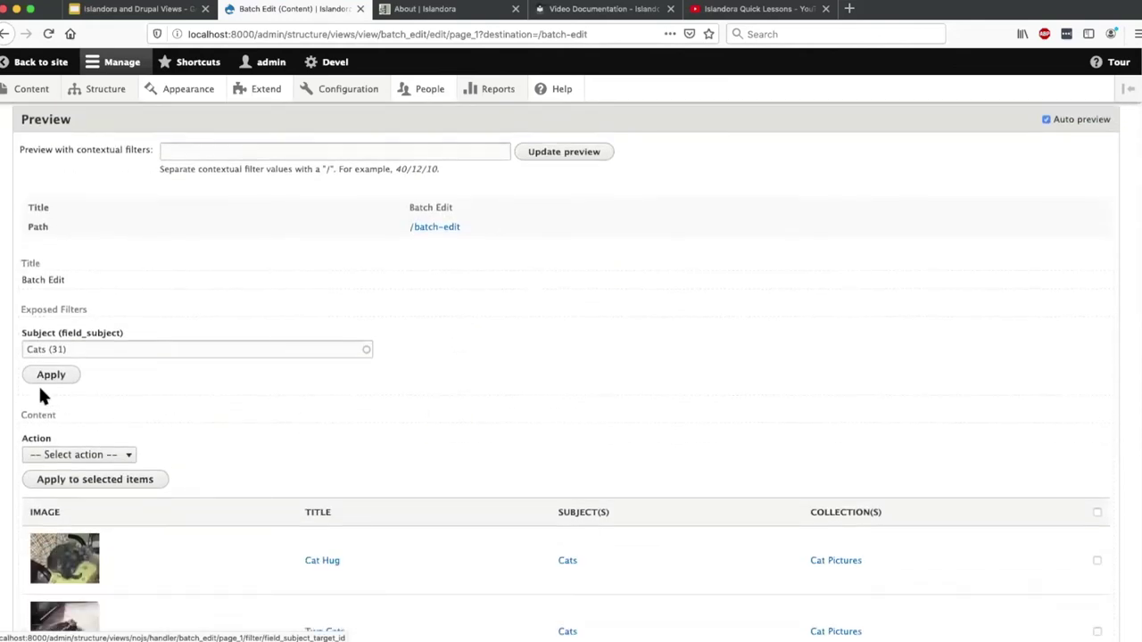
{"action": "scroll", "coordinate": [90, 268], "scroll_direction": "up", "scroll_amount": 5}
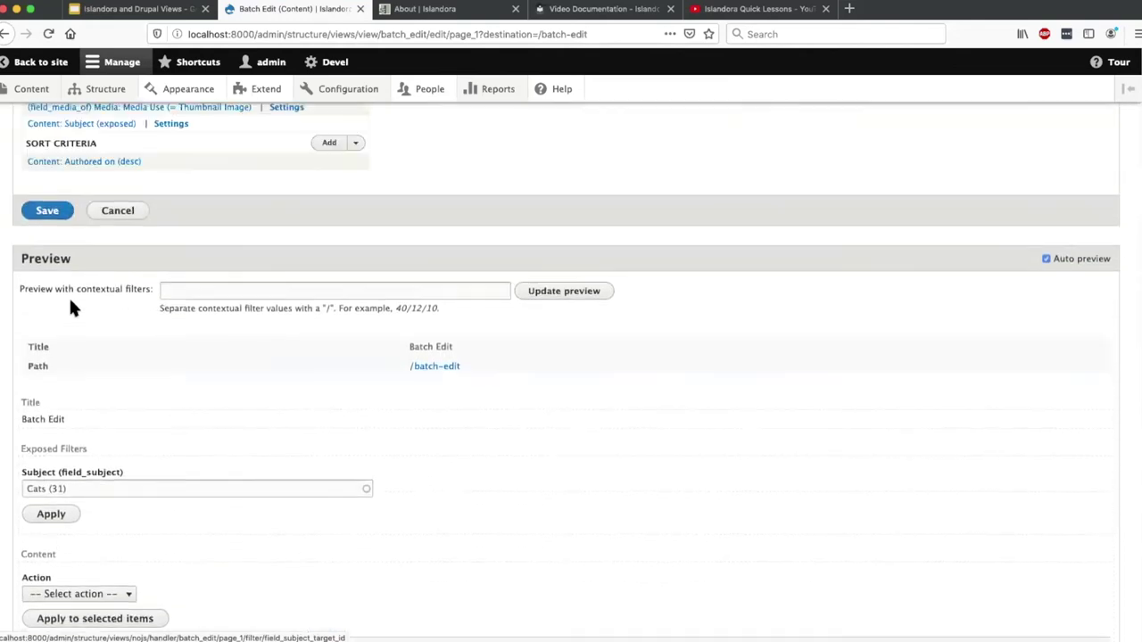
{"action": "left_click", "coordinate": [47, 287]}
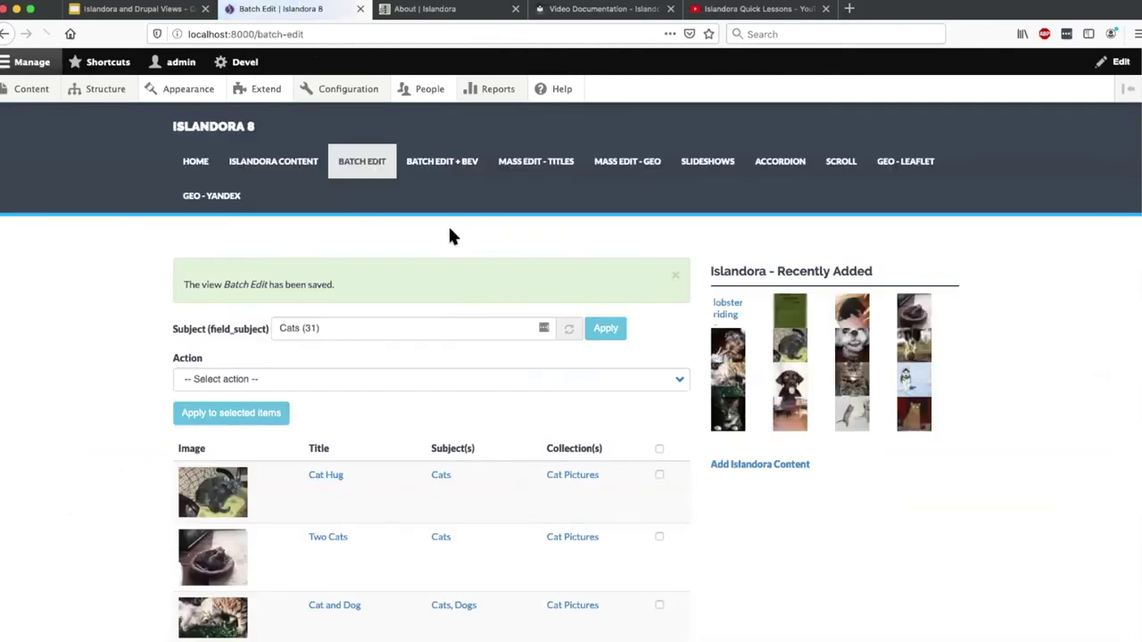
Step: Add Dogs beside Cats in the Batch Edit page's Subject filter, apply it, and look through the list
{"action": "left_click", "coordinate": [381, 285]}
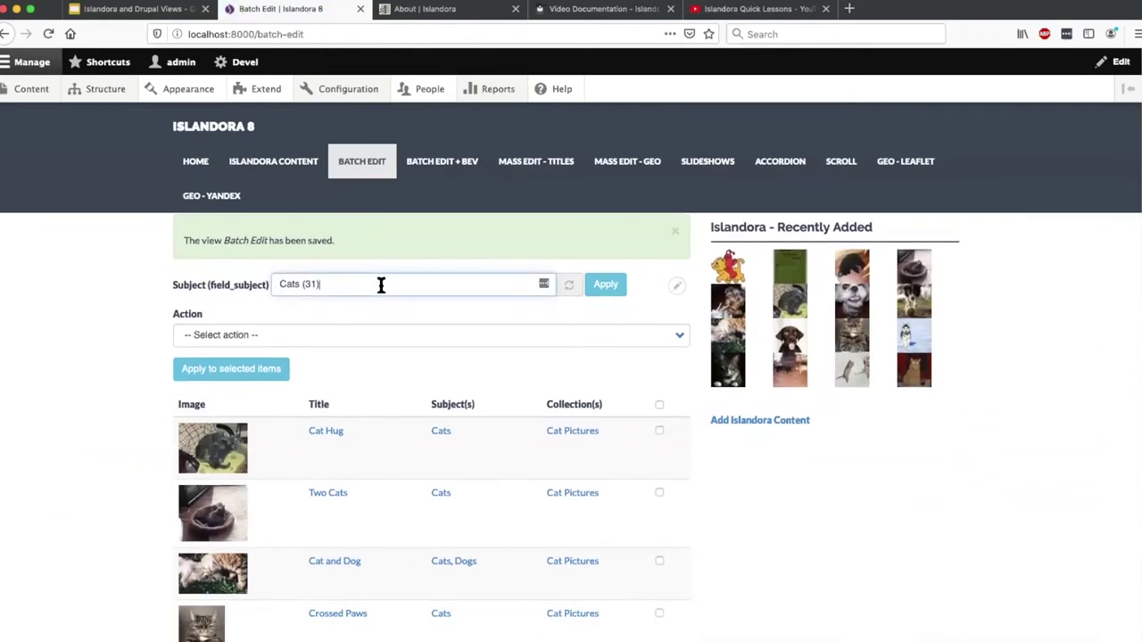
{"action": "type", "text": ", dogs"}
{"action": "left_click", "coordinate": [325, 311]}
{"action": "left_click", "coordinate": [605, 283]}
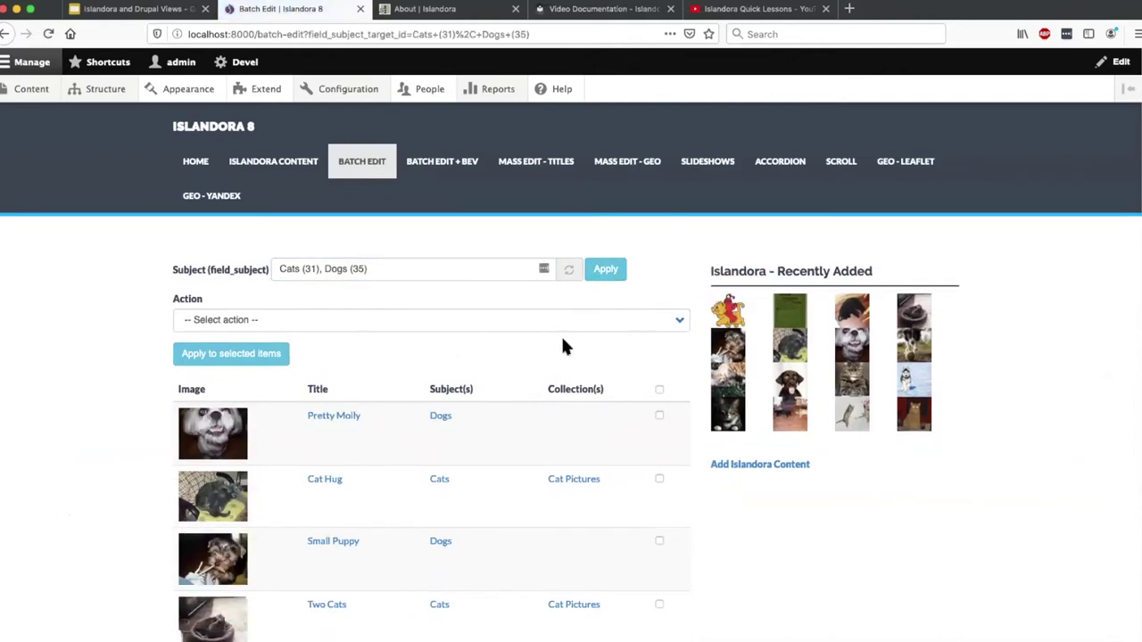
{"action": "scroll", "coordinate": [561, 335], "scroll_direction": "down", "scroll_amount": 2}
{"action": "scroll", "coordinate": [530, 351], "scroll_direction": "up", "scroll_amount": 2}
Step: Compare the Subject filter on the Batch Edit + BEV page with the one on the Batch Edit page
{"action": "left_click", "coordinate": [160, 12]}
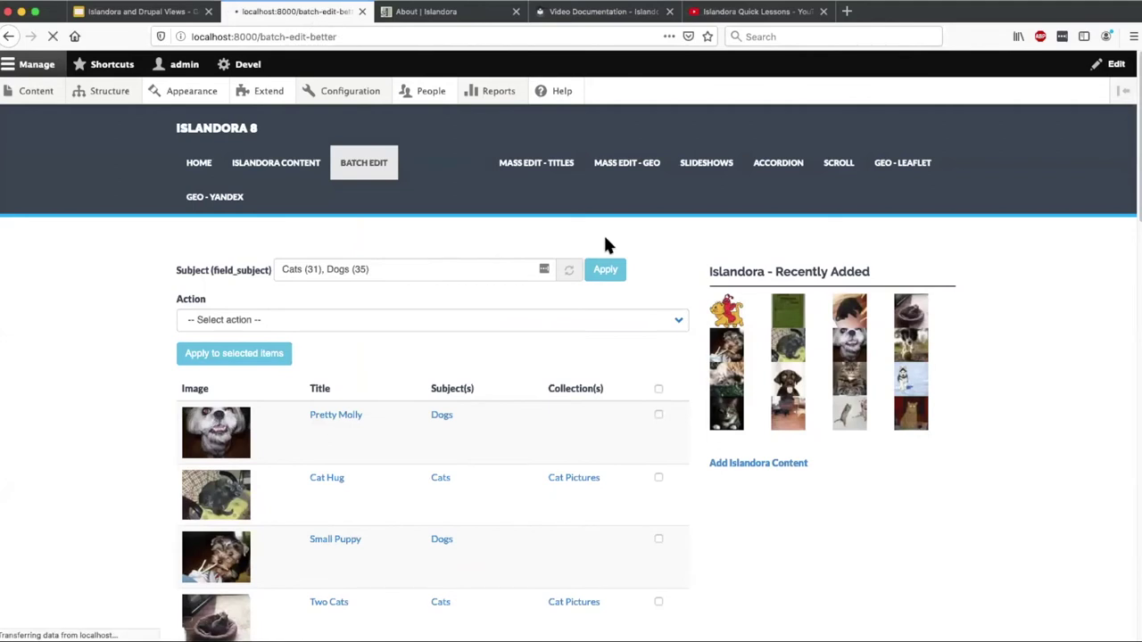
{"action": "scroll", "coordinate": [663, 231], "scroll_direction": "down", "scroll_amount": 2}
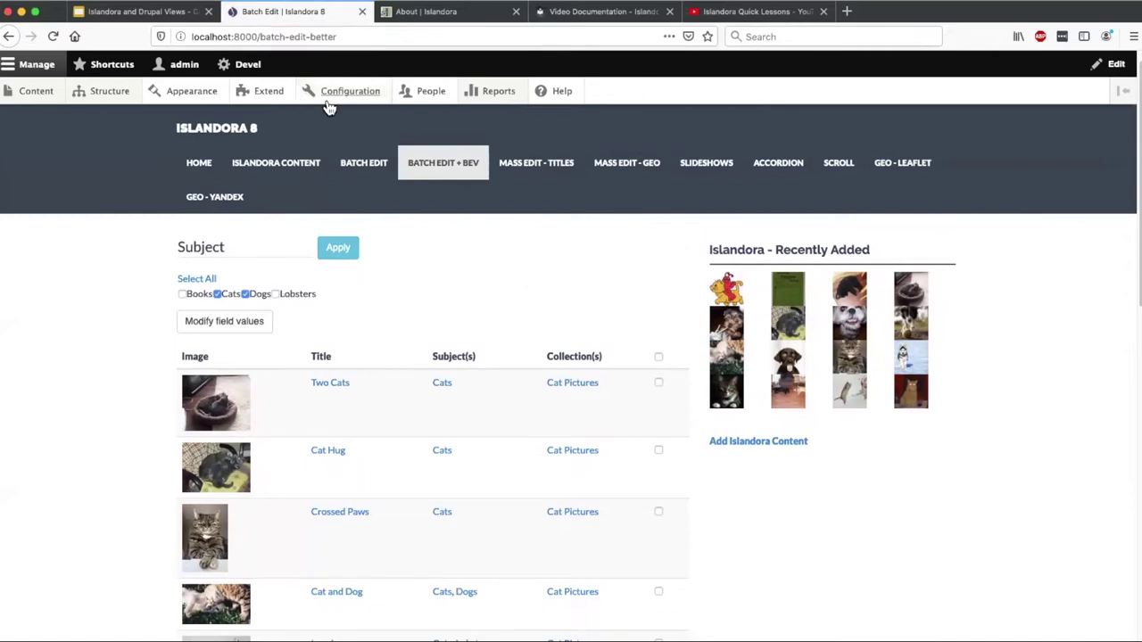
{"action": "left_click", "coordinate": [366, 164]}
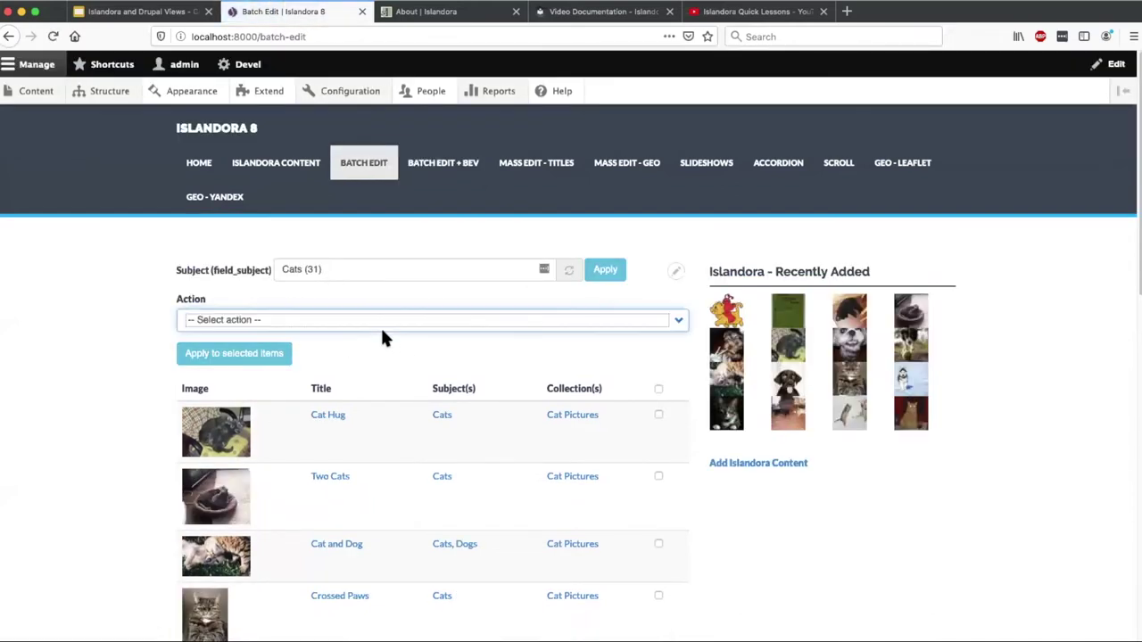
{"action": "left_click", "coordinate": [449, 163]}
{"action": "scroll", "coordinate": [540, 294], "scroll_direction": "down", "scroll_amount": 1}
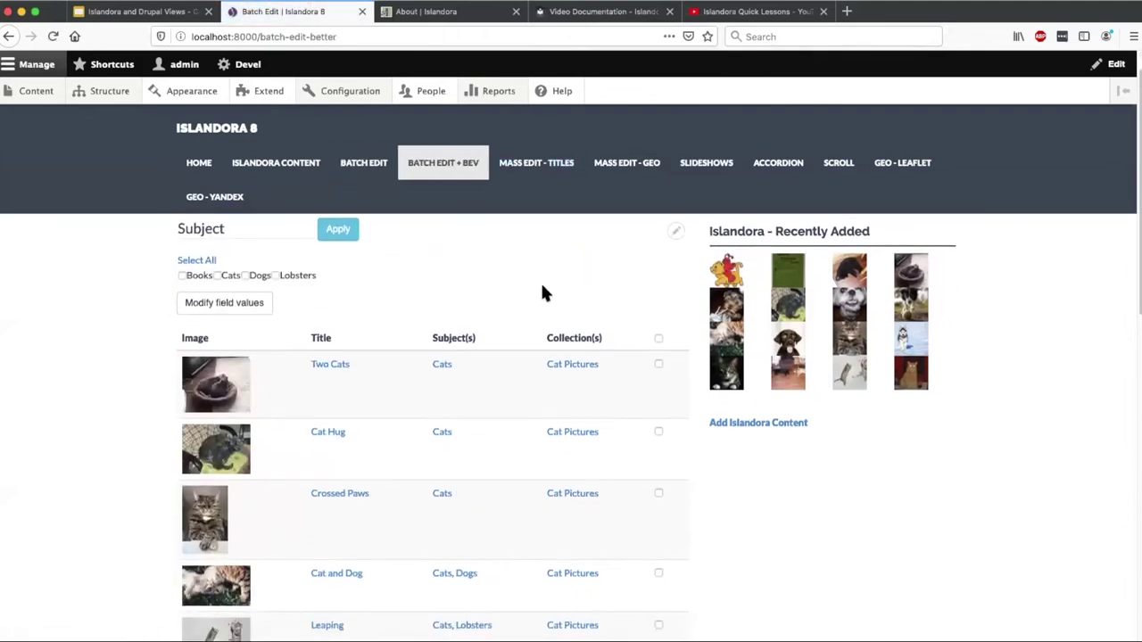
Step: Filter the Batch Edit + BEV list by Cats and Dogs, and narrow it to Cats only
{"action": "left_click", "coordinate": [246, 294]}
{"action": "left_click", "coordinate": [338, 248]}
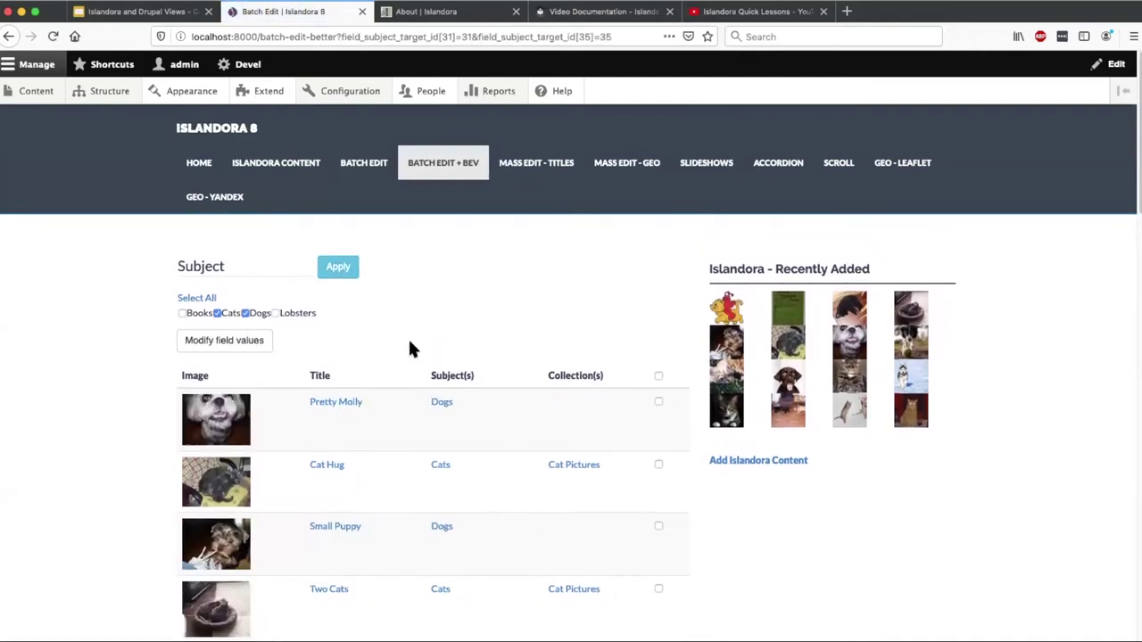
{"action": "scroll", "coordinate": [408, 339], "scroll_direction": "down", "scroll_amount": 1}
{"action": "left_click", "coordinate": [245, 295]}
{"action": "left_click", "coordinate": [336, 260]}
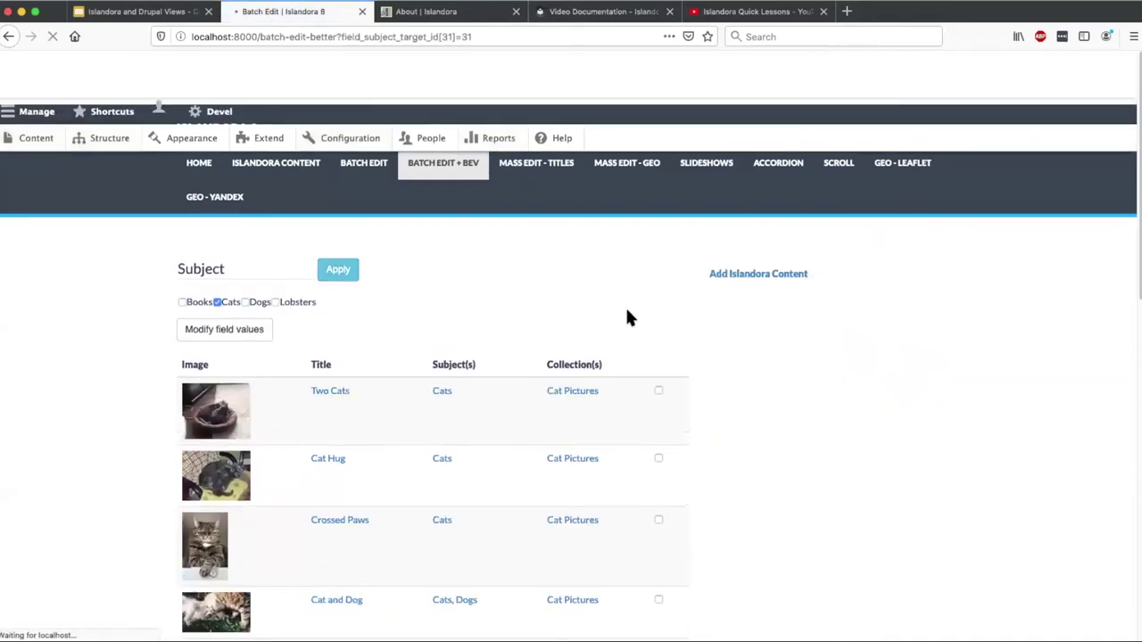
Step: Select Two Cats, Cat Hug and Crossed Paws, view the Modify field values form for them, and cancel it
{"action": "scroll", "coordinate": [647, 343], "scroll_direction": "down", "scroll_amount": 1}
{"action": "left_click", "coordinate": [659, 417]}
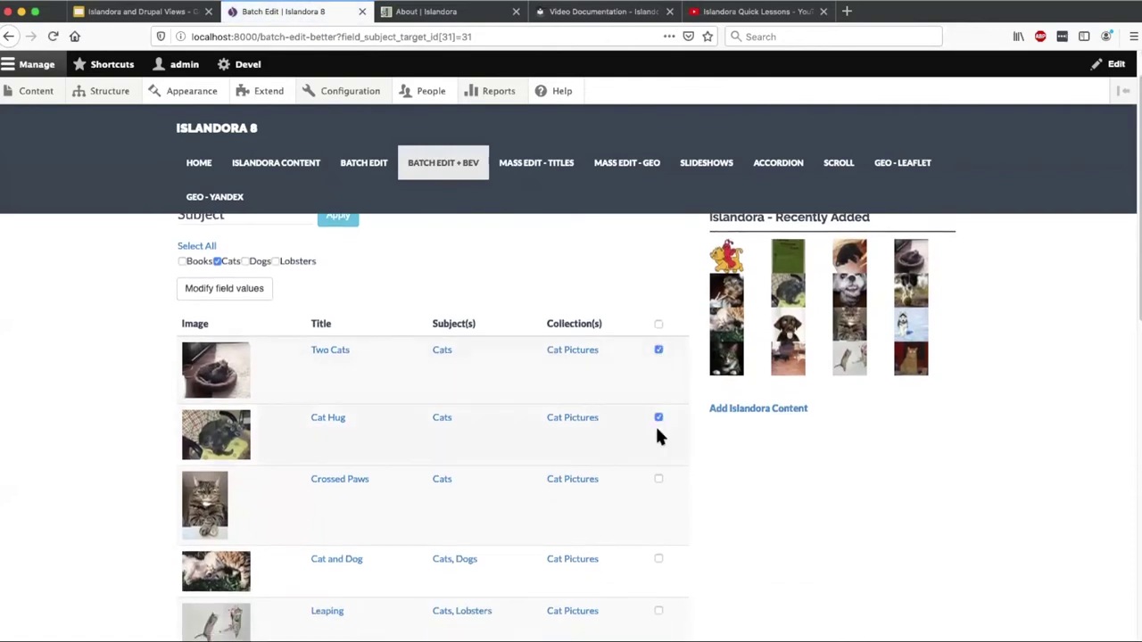
{"action": "scroll", "coordinate": [337, 304], "scroll_direction": "up", "scroll_amount": 1}
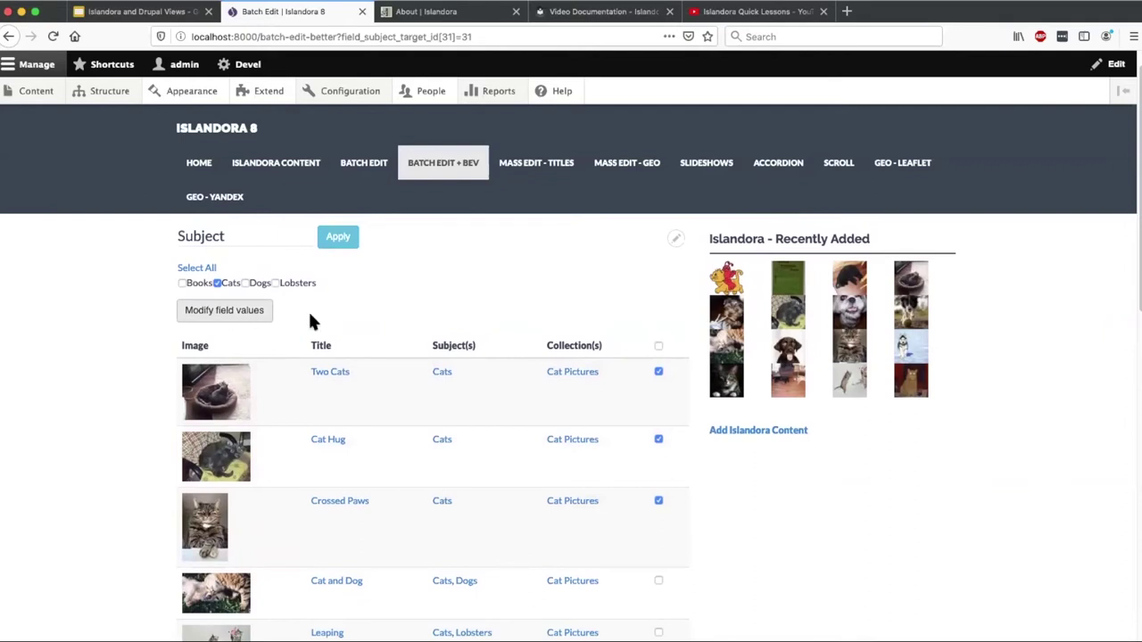
{"action": "left_click", "coordinate": [234, 315]}
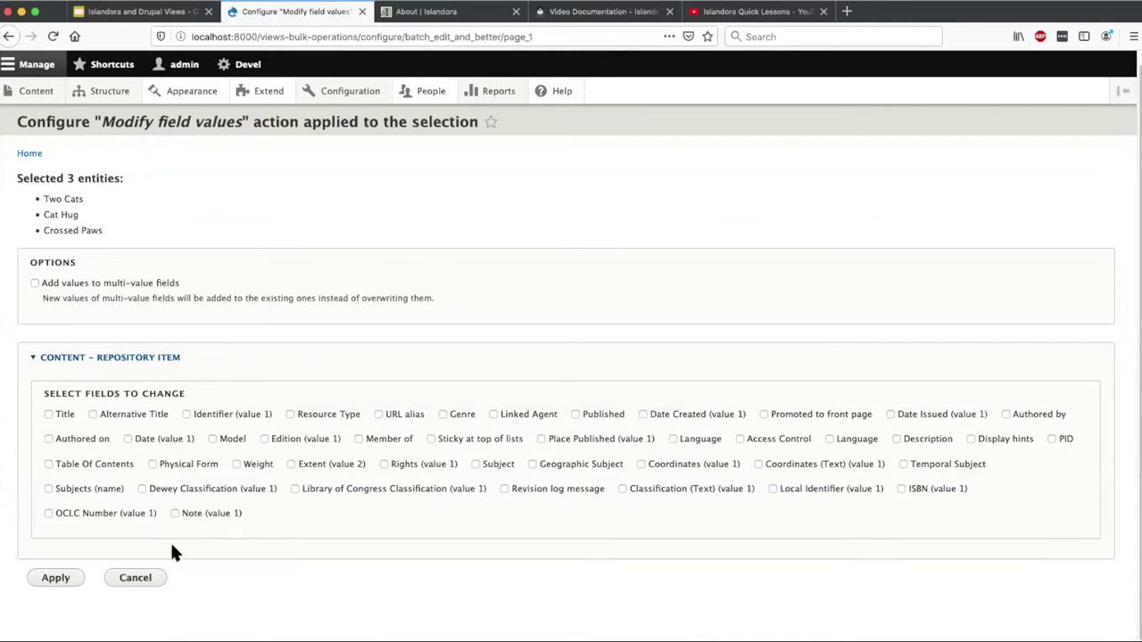
{"action": "left_click", "coordinate": [143, 578]}
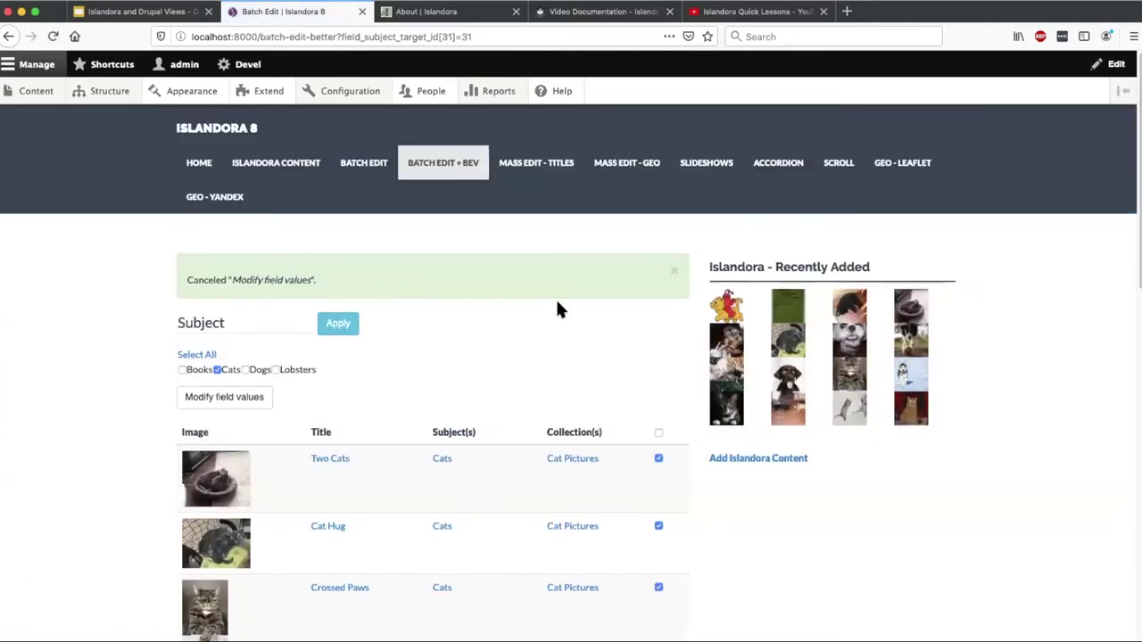
Step: Return to the Batch Edit page and look through its list of items
{"action": "left_click", "coordinate": [364, 166]}
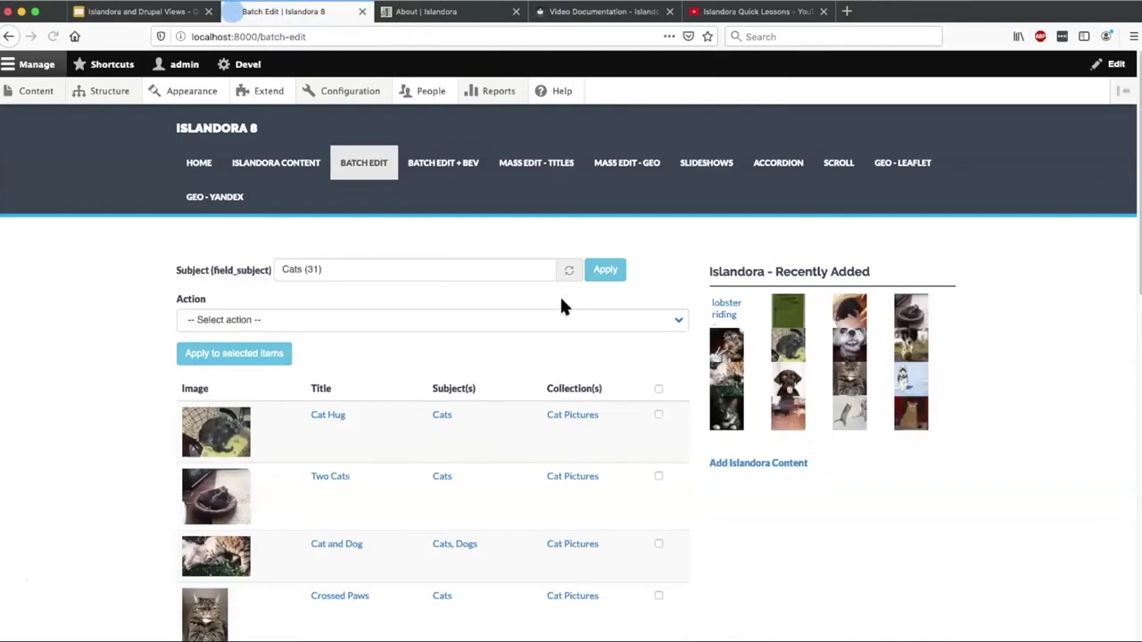
{"action": "scroll", "coordinate": [550, 300], "scroll_direction": "down", "scroll_amount": 5}
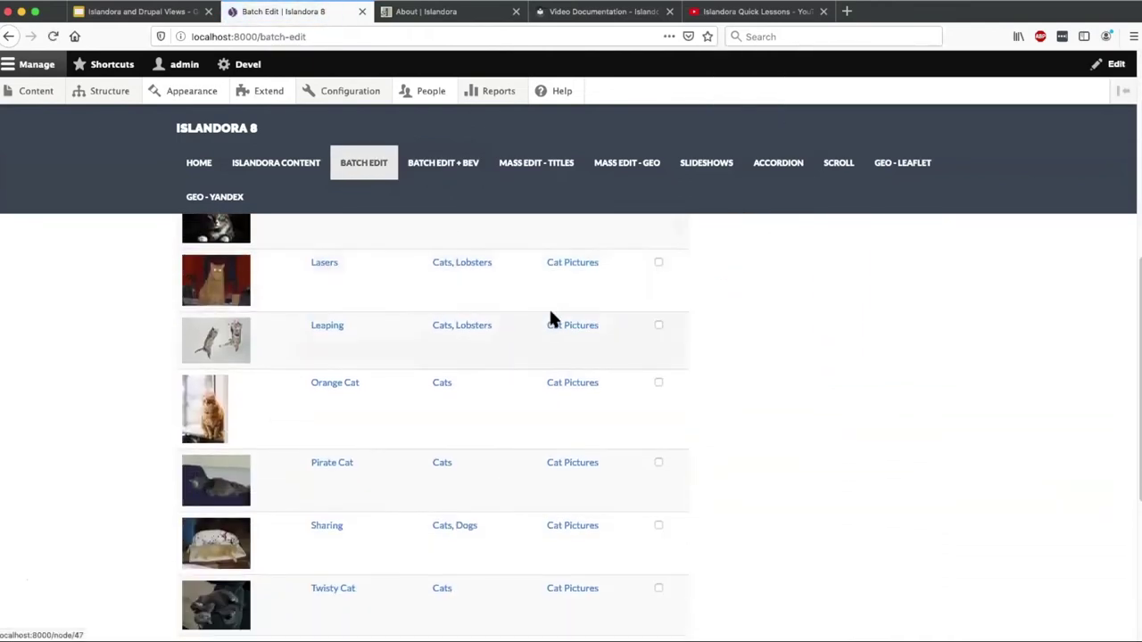
{"action": "scroll", "coordinate": [550, 320], "scroll_direction": "up", "scroll_amount": 10}
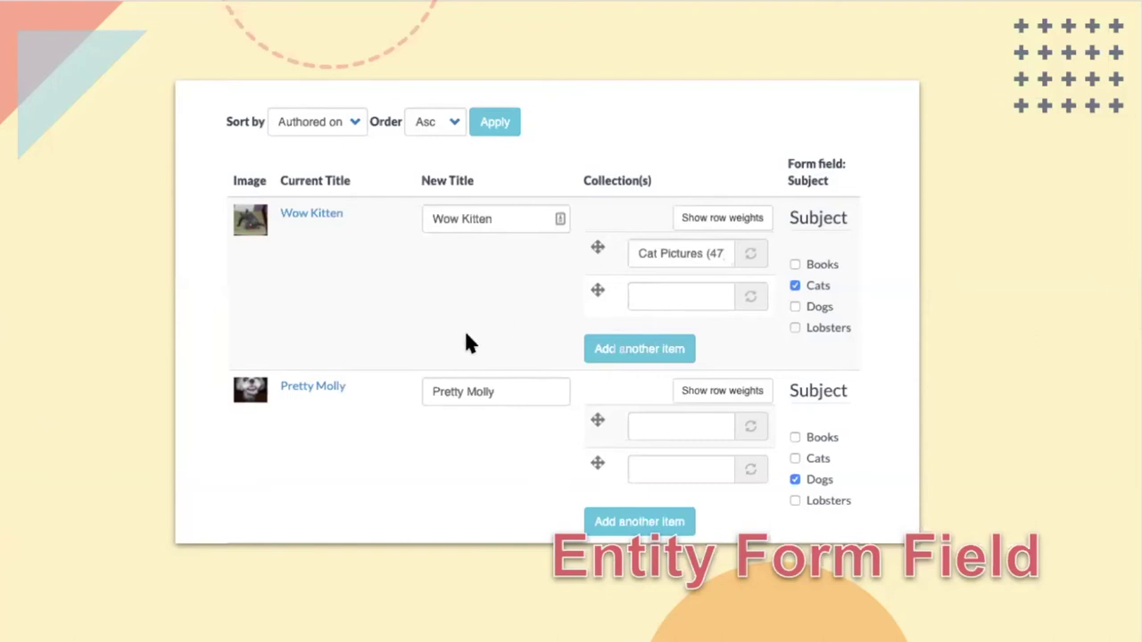
Step: Exit the slide presentation, switch back to the Islandora site, and open the Mass Edit - Titles page
{"action": "key", "text": "Escape"}
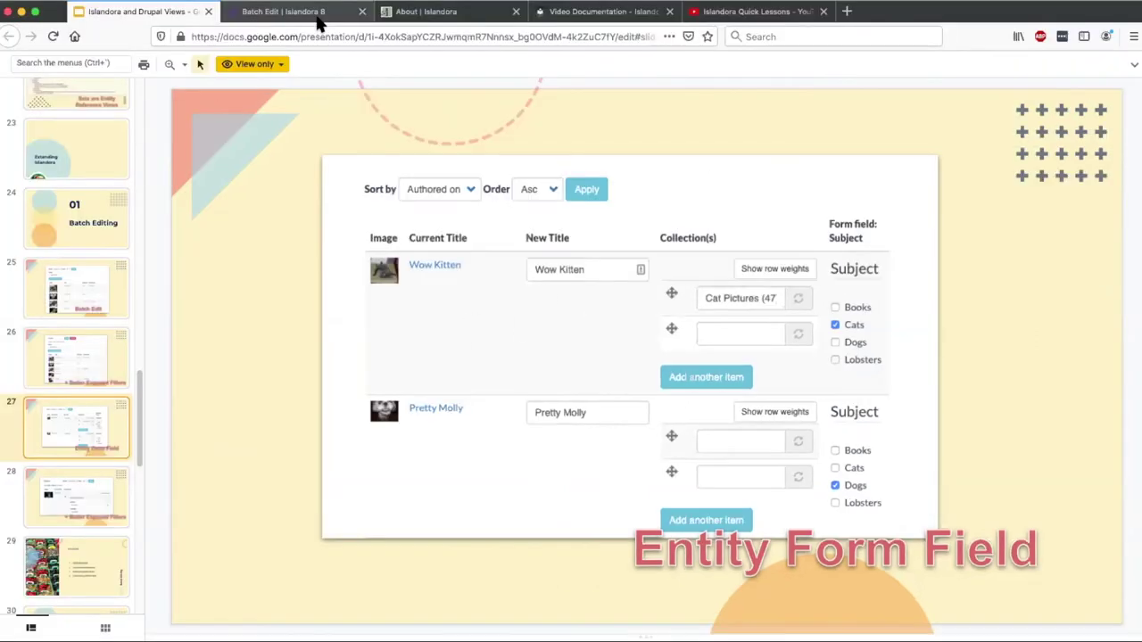
{"action": "left_click", "coordinate": [319, 15]}
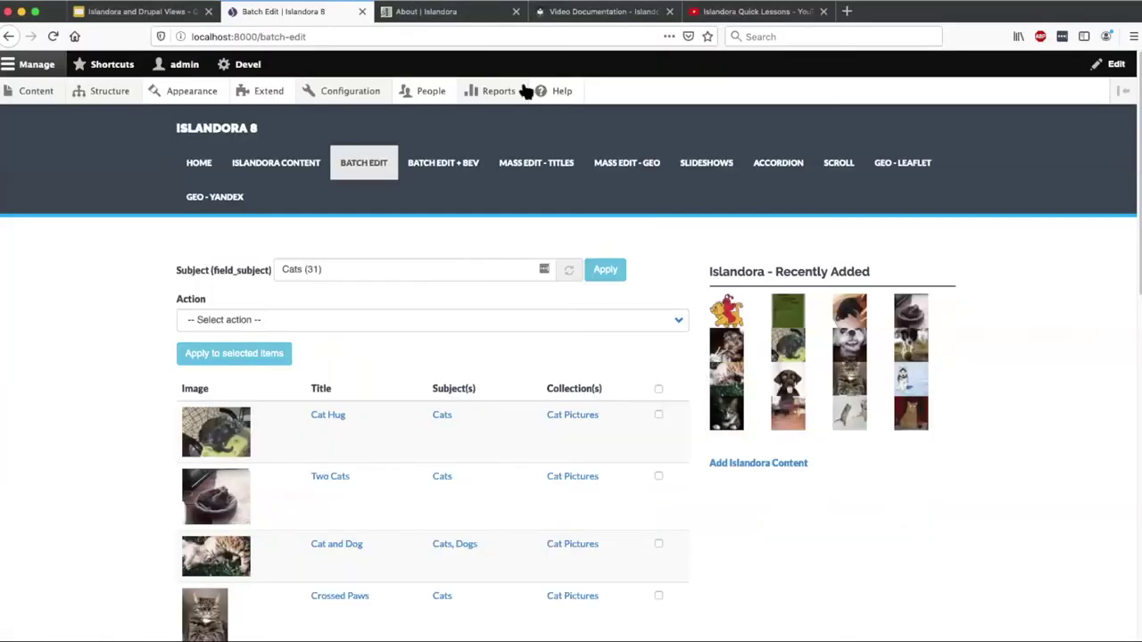
{"action": "left_click", "coordinate": [528, 169]}
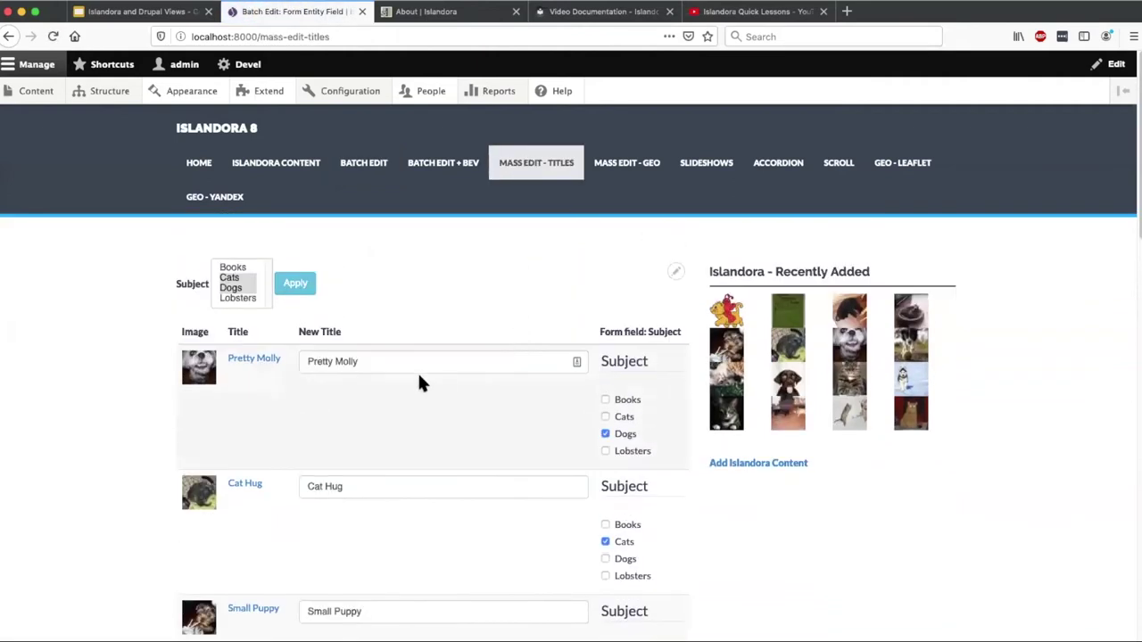
Step: Set Pretty Molly's new title to "Molly Dog" and add Cats to its subjects
{"action": "left_click_drag", "start_coordinate": [356, 362], "coordinate": [294, 355]}
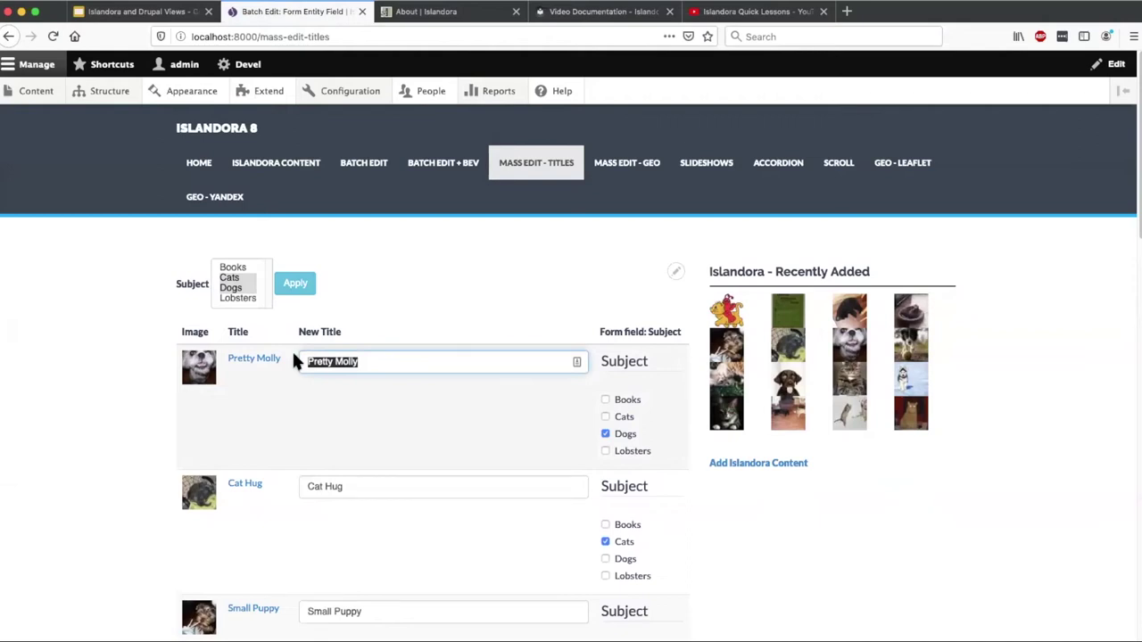
{"action": "type", "text": "Molly Dog"}
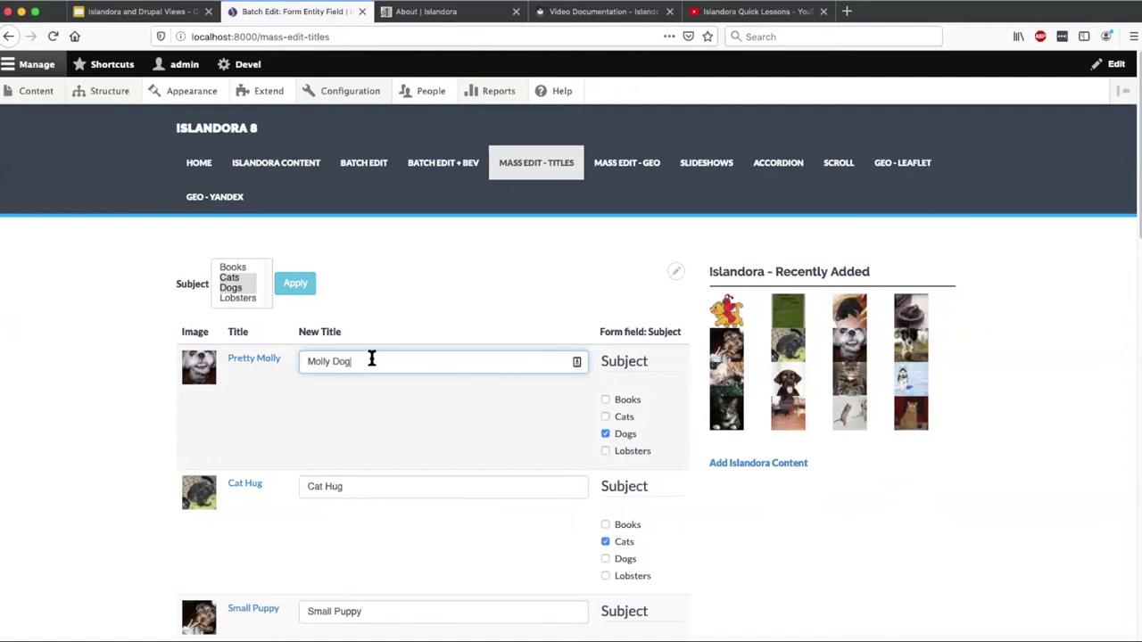
{"action": "left_click", "coordinate": [535, 411]}
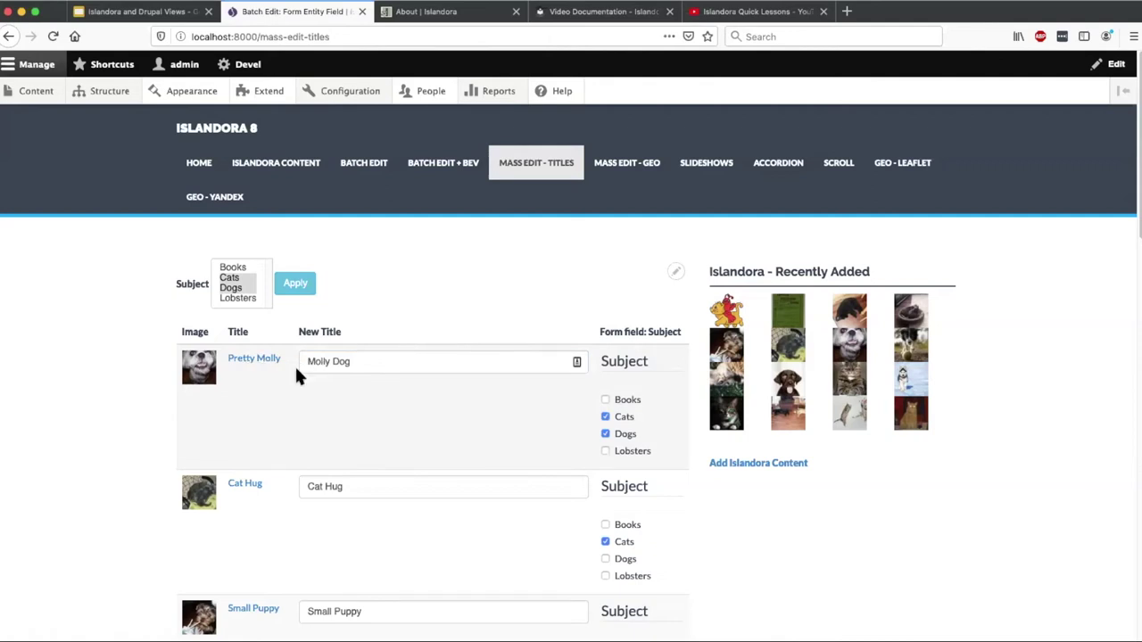
Step: Set Cat Hug's new title to "Cats Cats Cats" and save all the mass edits
{"action": "scroll", "coordinate": [413, 412], "scroll_direction": "down", "scroll_amount": 2}
{"action": "left_click_drag", "start_coordinate": [354, 433], "coordinate": [306, 431]}
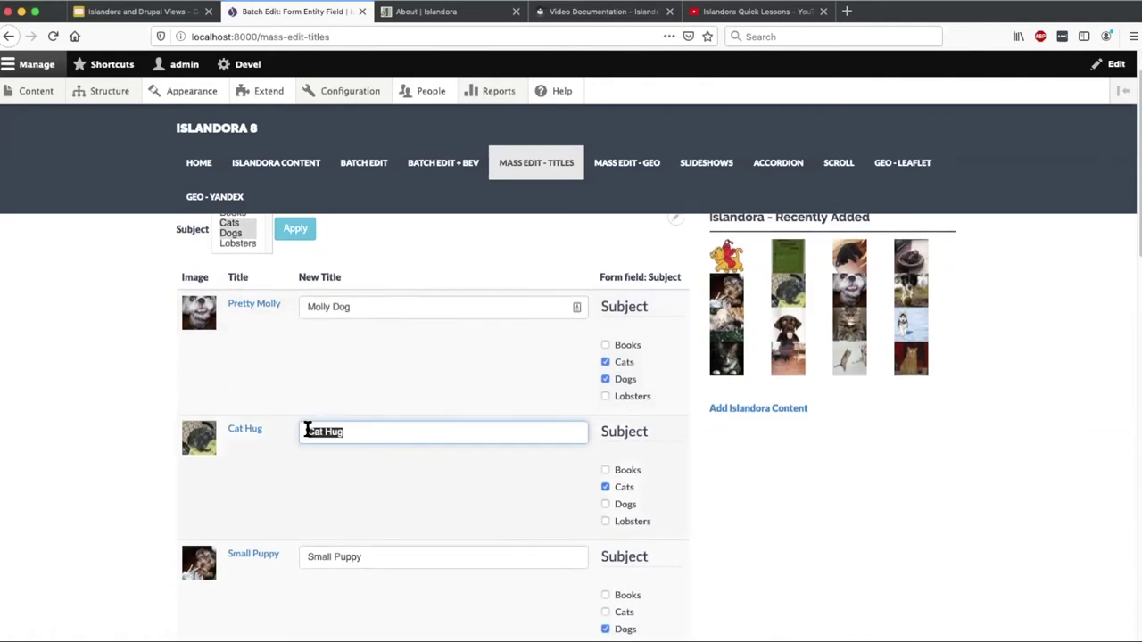
{"action": "type", "text": "Cats Cats Cats"}
{"action": "scroll", "coordinate": [561, 417], "scroll_direction": "down", "scroll_amount": 15}
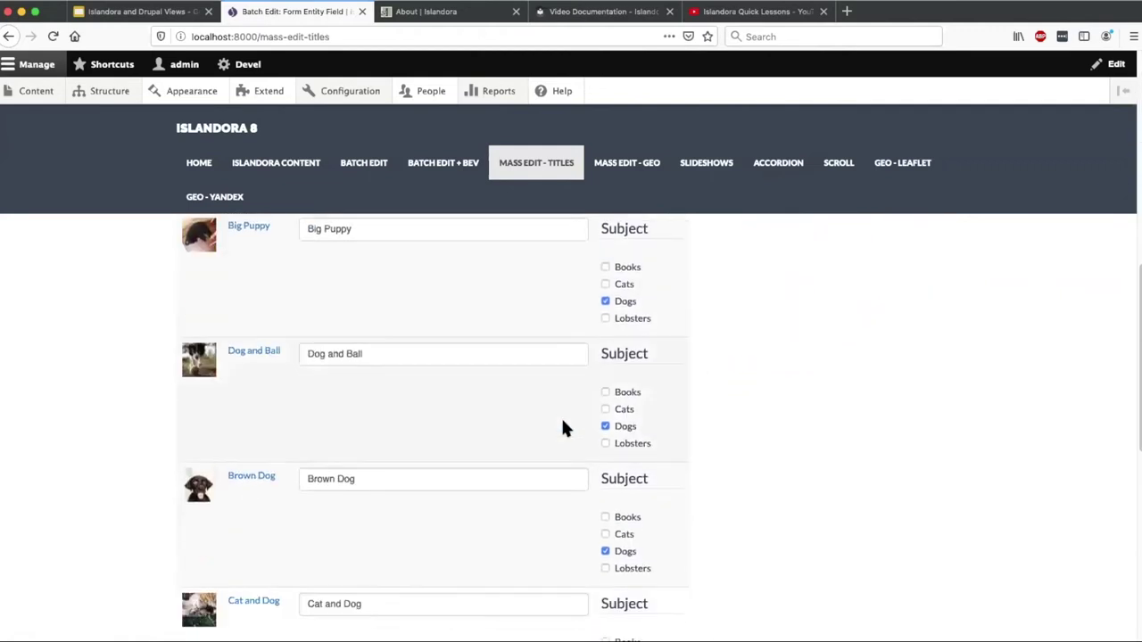
{"action": "left_click", "coordinate": [202, 426]}
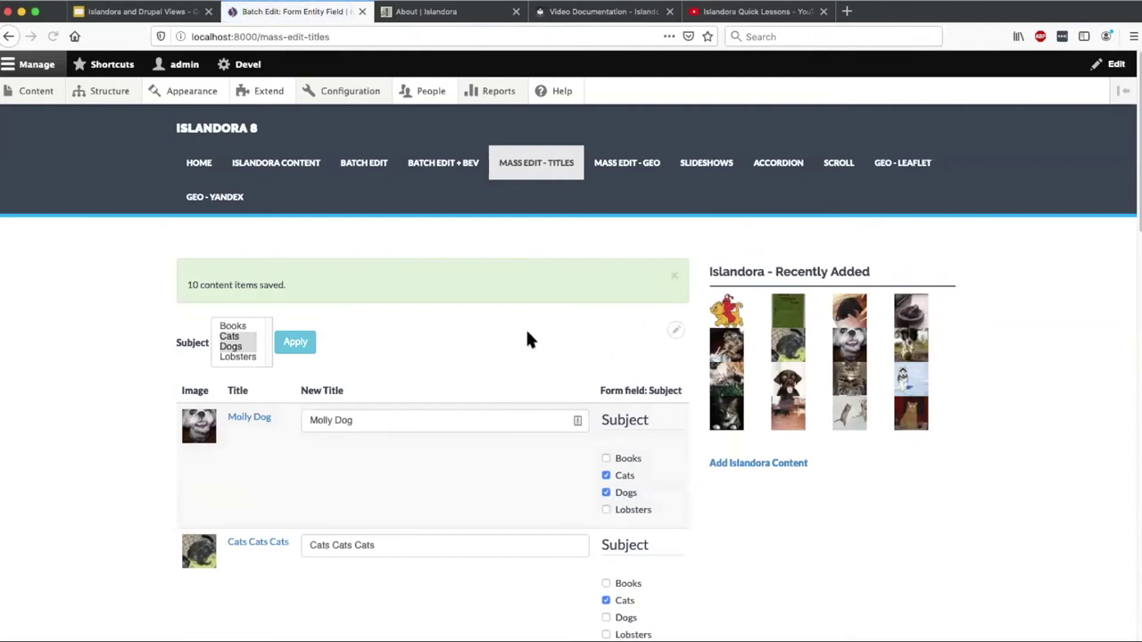
Step: Check the updated titles in the list and open the Molly Dog item to review its page
{"action": "scroll", "coordinate": [525, 328], "scroll_direction": "down", "scroll_amount": 2}
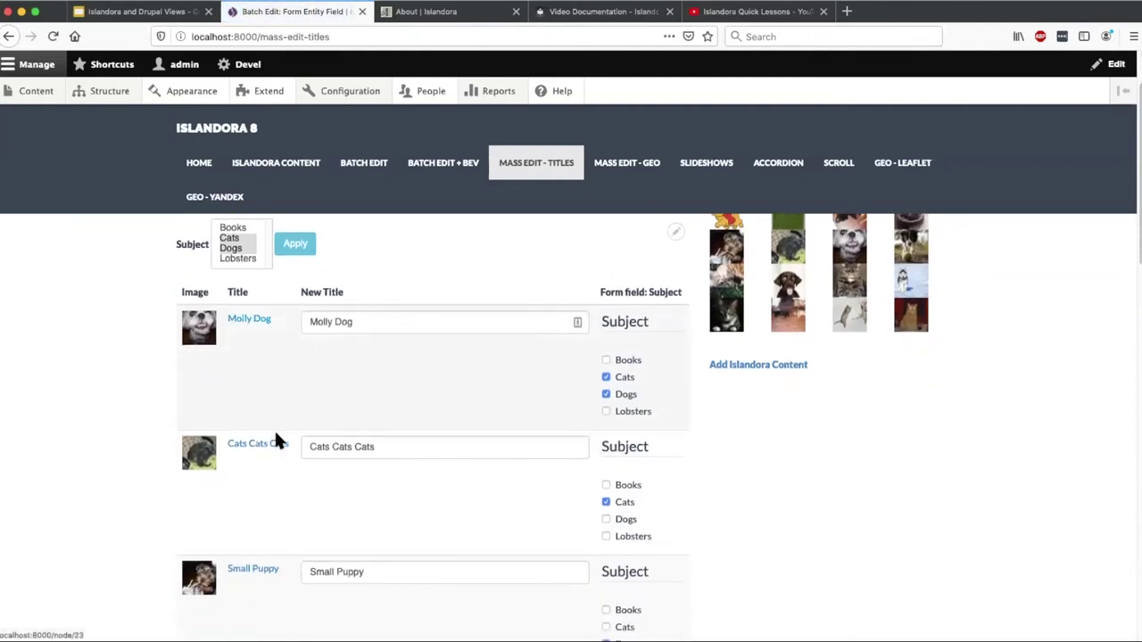
{"action": "left_click", "coordinate": [246, 319]}
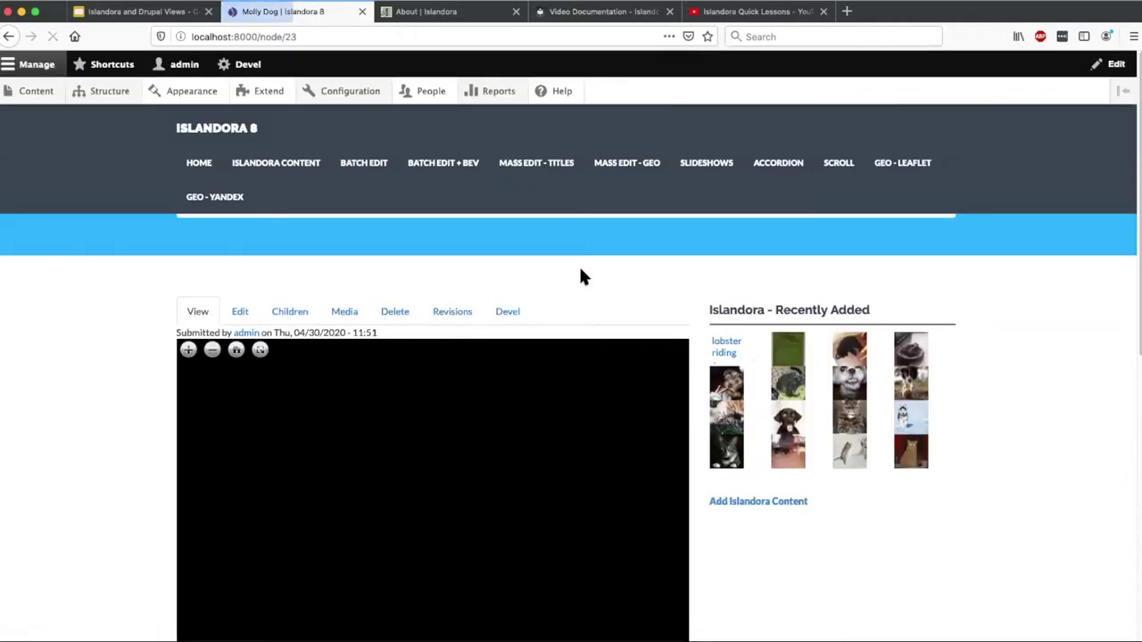
{"action": "scroll", "coordinate": [678, 280], "scroll_direction": "down", "scroll_amount": 10}
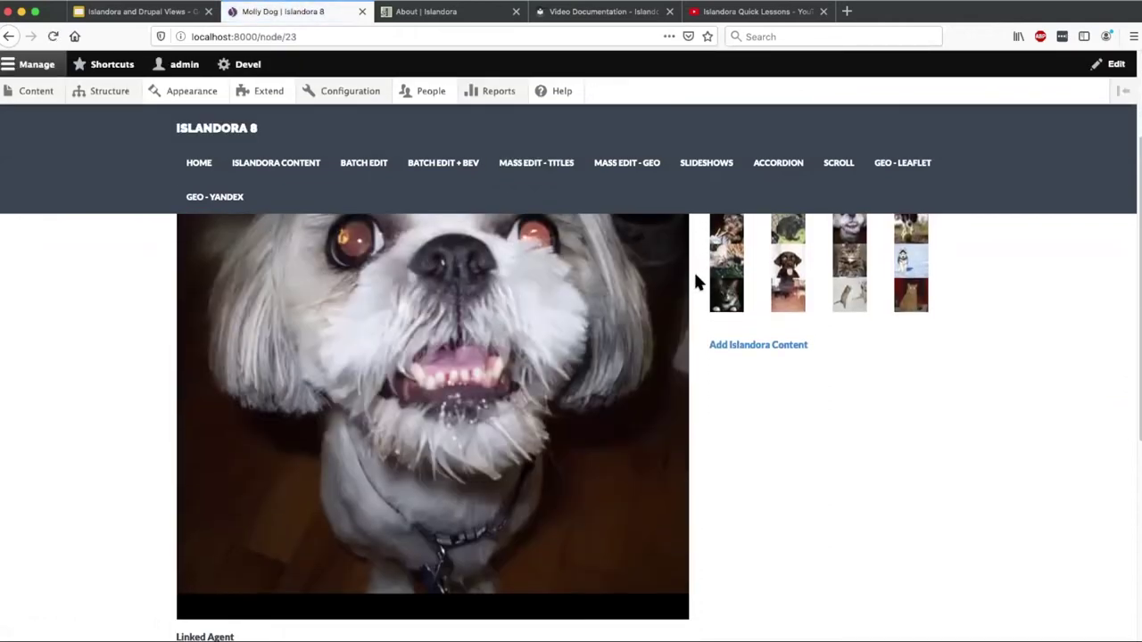
Step: Review the Molly Dog item page from its image to its metadata, and return to the Mass Edit - Titles list
{"action": "scroll", "coordinate": [237, 509], "scroll_direction": "up", "scroll_amount": 10}
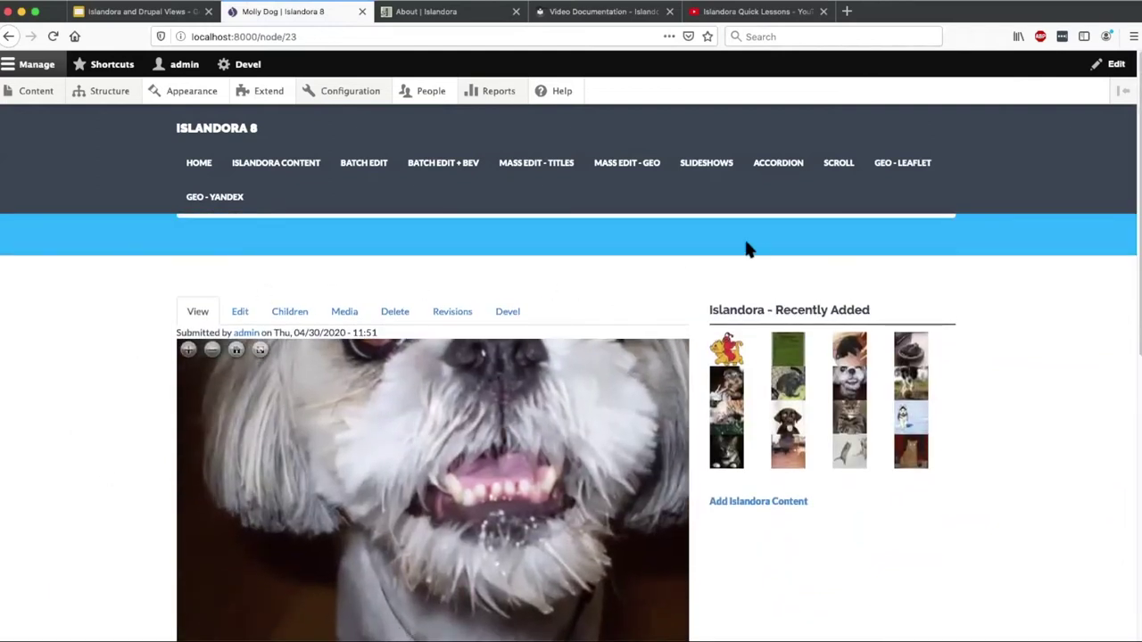
{"action": "scroll", "coordinate": [831, 434], "scroll_direction": "down", "scroll_amount": 10}
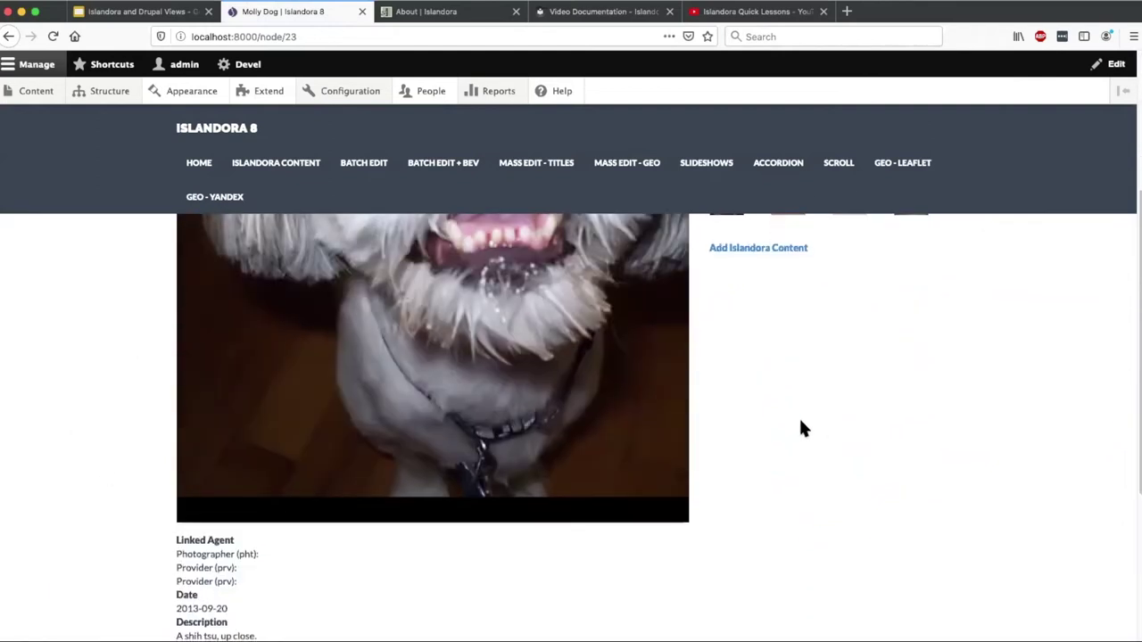
{"action": "scroll", "coordinate": [304, 318], "scroll_direction": "up", "scroll_amount": 8}
{"action": "scroll", "coordinate": [303, 318], "scroll_direction": "up", "scroll_amount": 2}
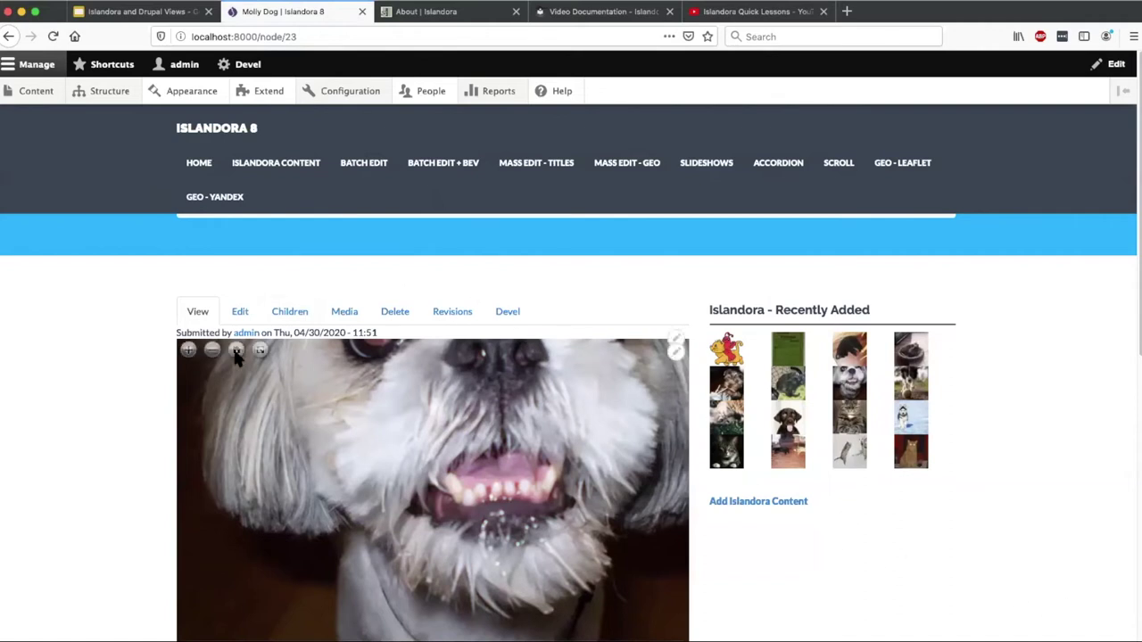
{"action": "left_click", "coordinate": [8, 36]}
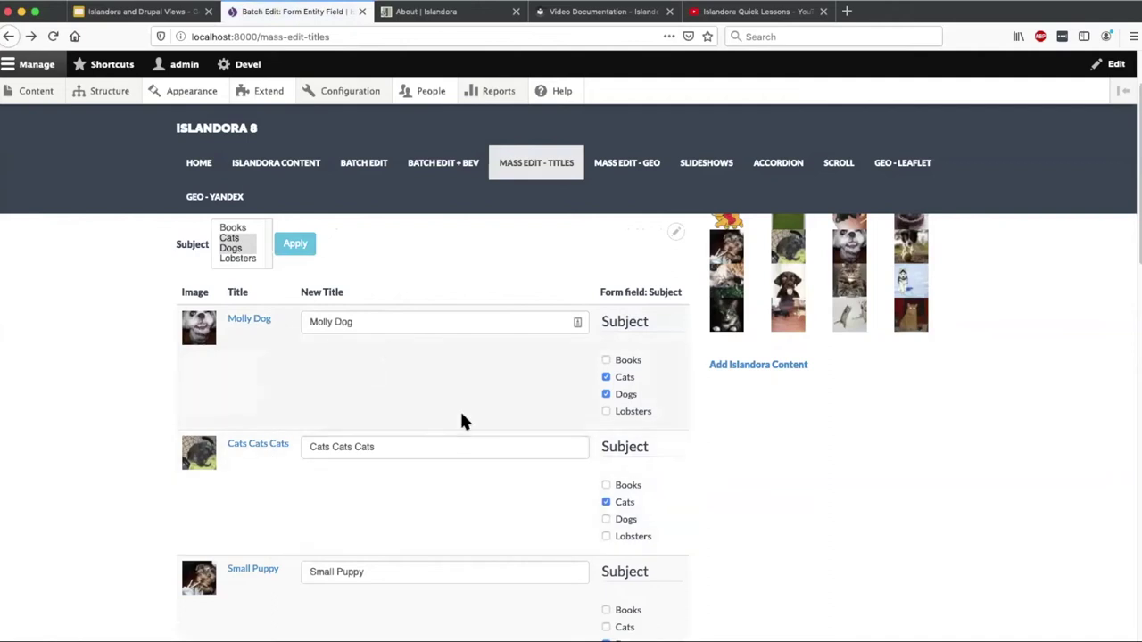
Step: Open the Mass Edit - Geo page and filter its items by the subjects Cats and Dogs
{"action": "left_click", "coordinate": [615, 166]}
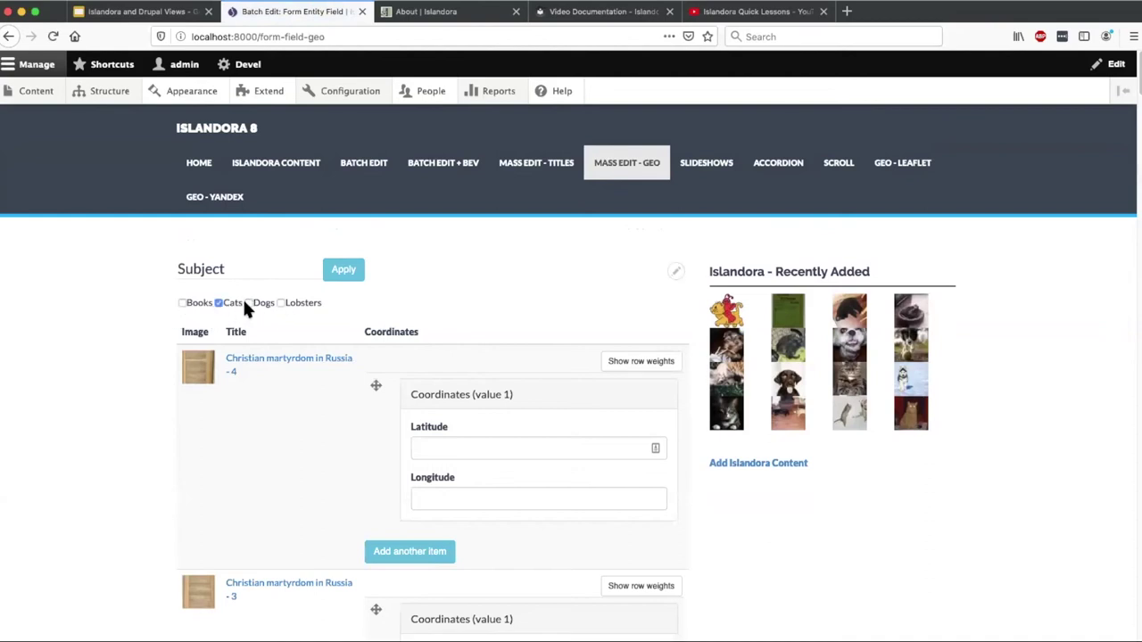
{"action": "left_click", "coordinate": [341, 275]}
{"action": "scroll", "coordinate": [551, 292], "scroll_direction": "down", "scroll_amount": 1}
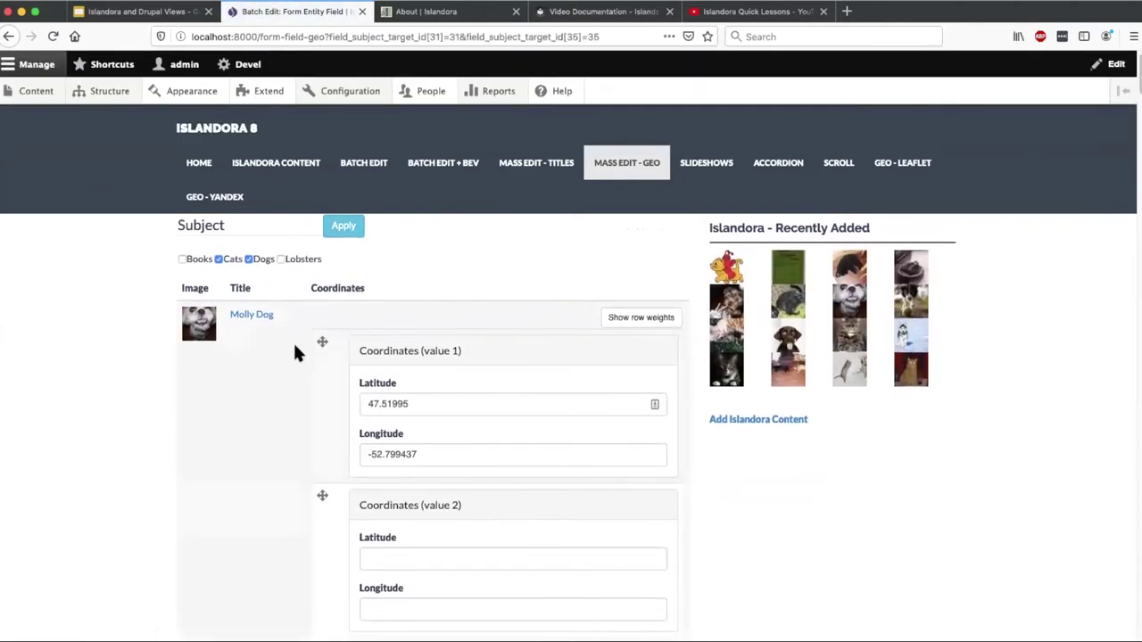
Step: Examine the editable latitude and longitude fields of the filtered cat and dog items down the list
{"action": "scroll", "coordinate": [695, 344], "scroll_direction": "down", "scroll_amount": 3}
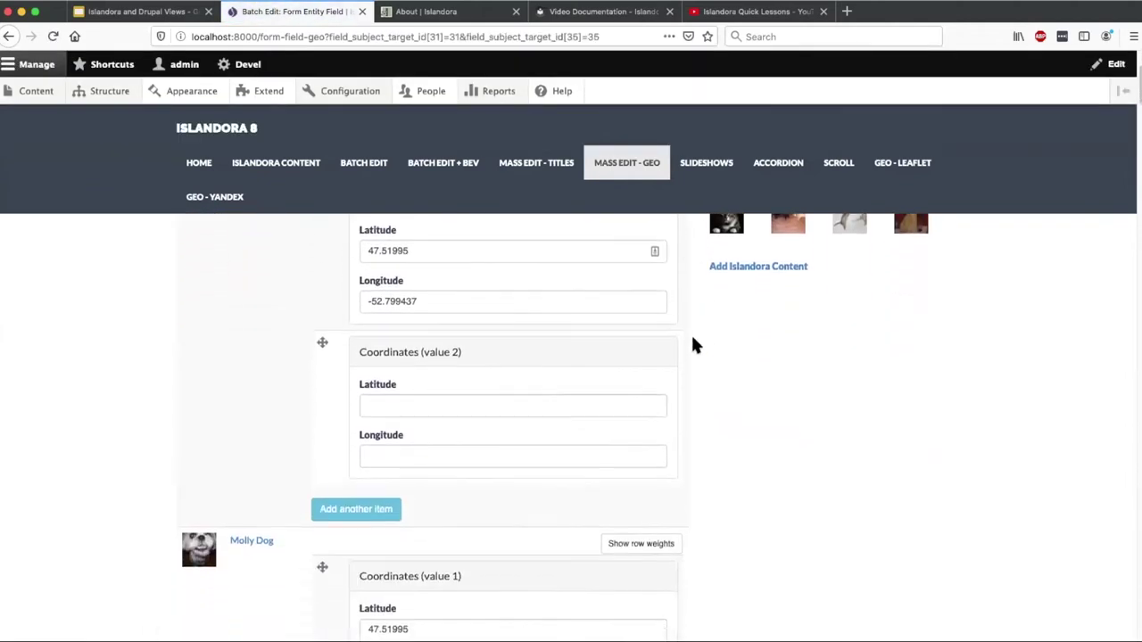
{"action": "scroll", "coordinate": [681, 388], "scroll_direction": "up", "scroll_amount": 4}
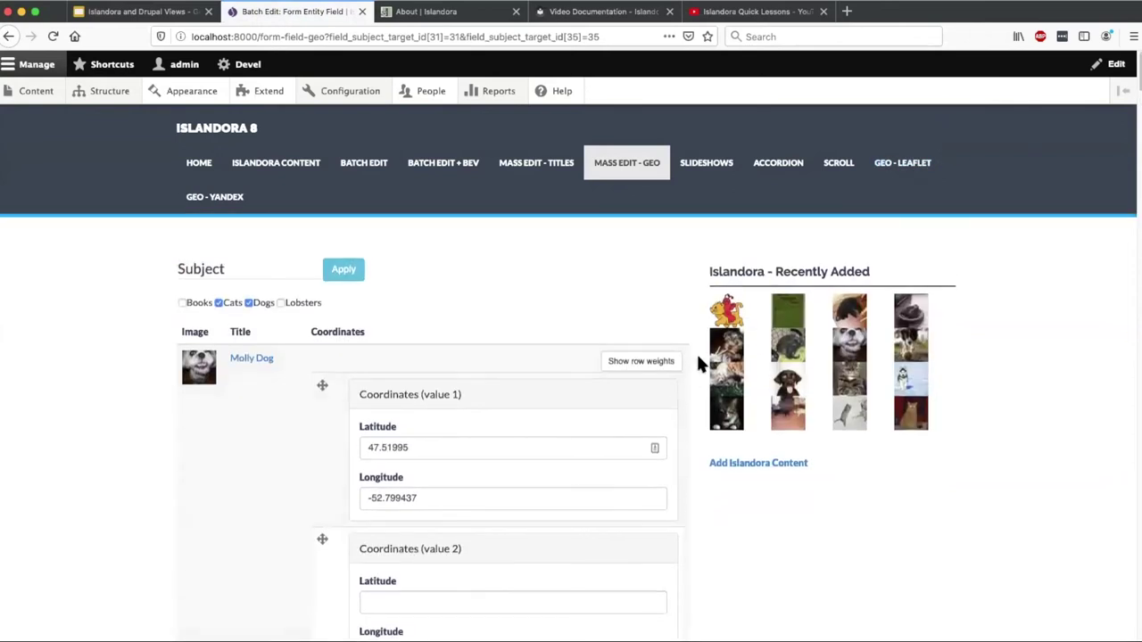
{"action": "scroll", "coordinate": [689, 326], "scroll_direction": "down", "scroll_amount": 3}
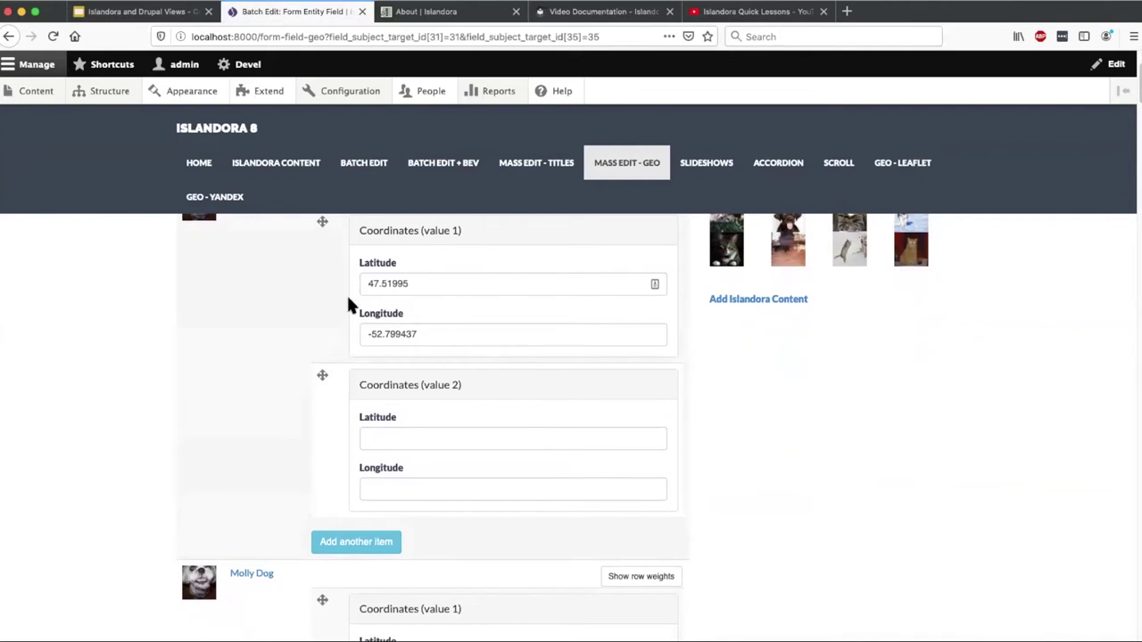
{"action": "scroll", "coordinate": [660, 323], "scroll_direction": "up", "scroll_amount": 3}
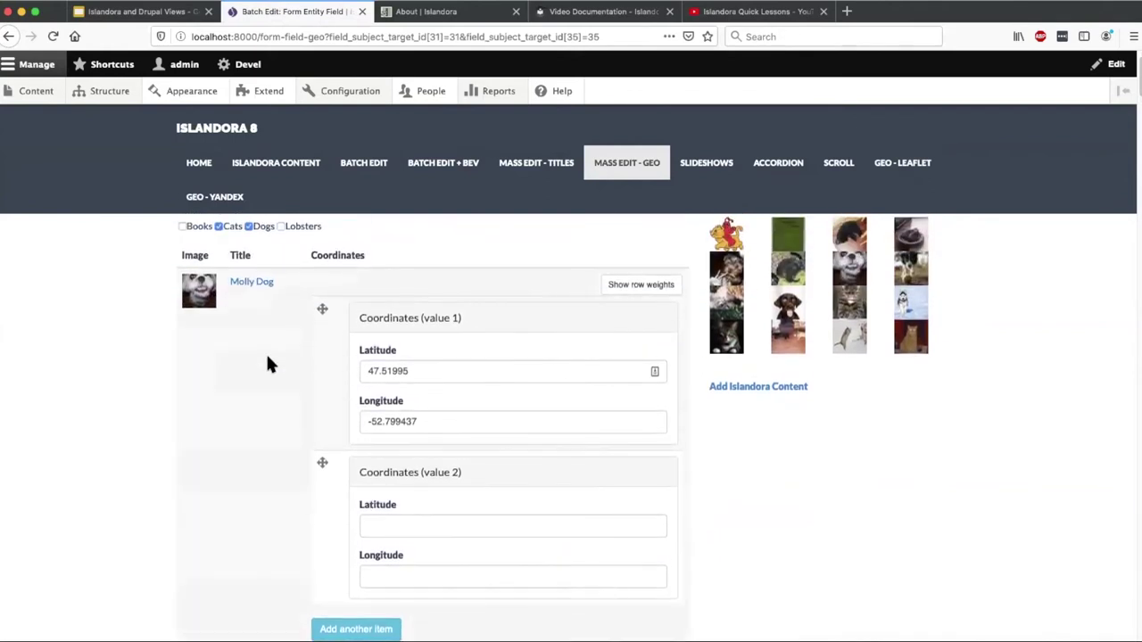
{"action": "scroll", "coordinate": [268, 362], "scroll_direction": "down", "scroll_amount": 9}
{"action": "scroll", "coordinate": [462, 324], "scroll_direction": "down", "scroll_amount": 20}
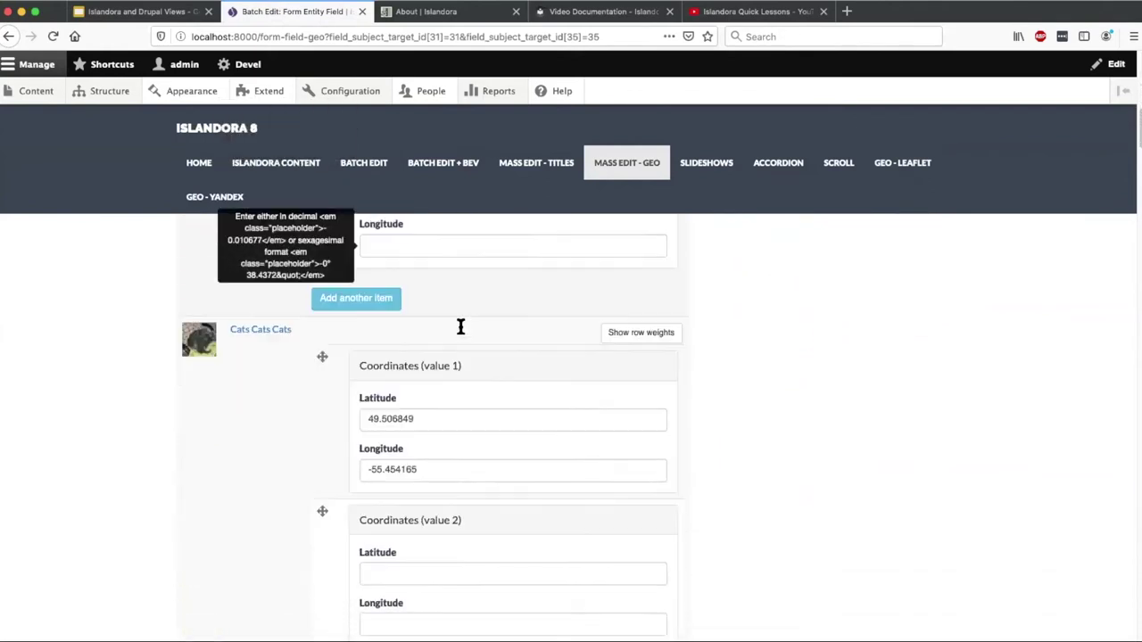
{"action": "scroll", "coordinate": [517, 323], "scroll_direction": "down", "scroll_amount": 20}
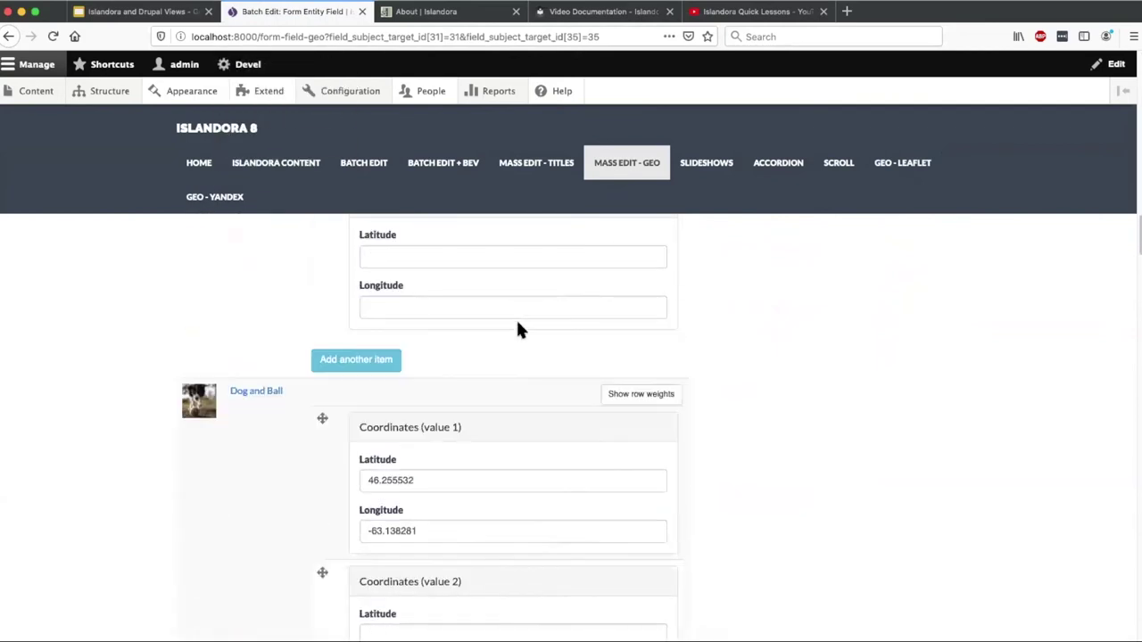
{"action": "scroll", "coordinate": [518, 323], "scroll_direction": "down", "scroll_amount": 20}
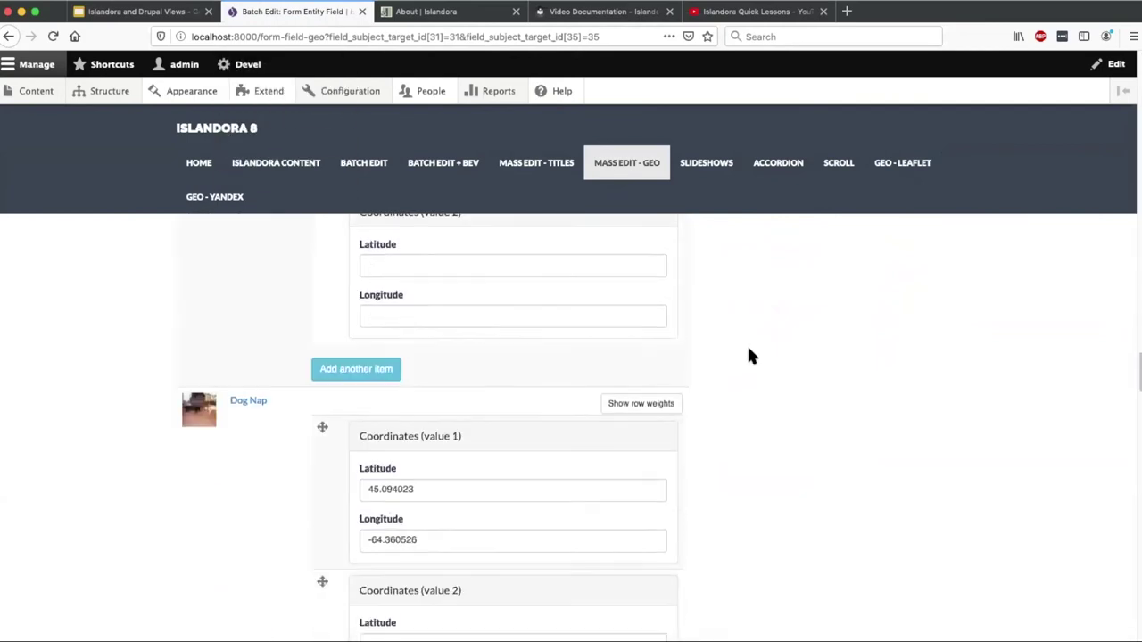
{"action": "scroll", "coordinate": [206, 509], "scroll_direction": "down", "scroll_amount": 5}
{"action": "scroll", "coordinate": [854, 406], "scroll_direction": "up", "scroll_amount": 15}
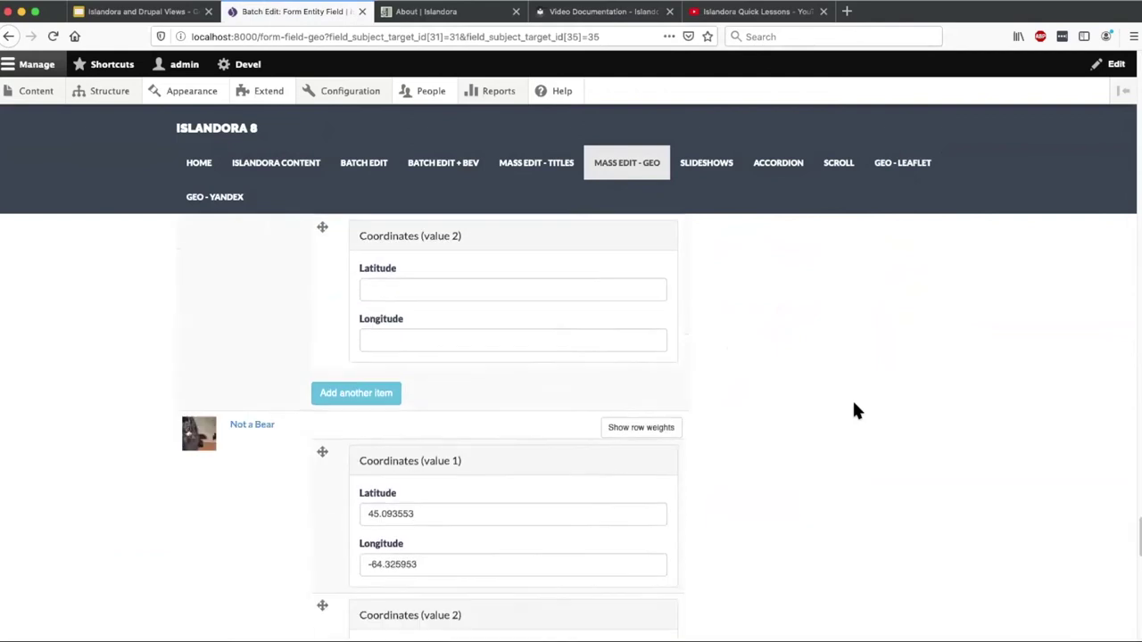
{"action": "scroll", "coordinate": [855, 414], "scroll_direction": "up", "scroll_amount": 5}
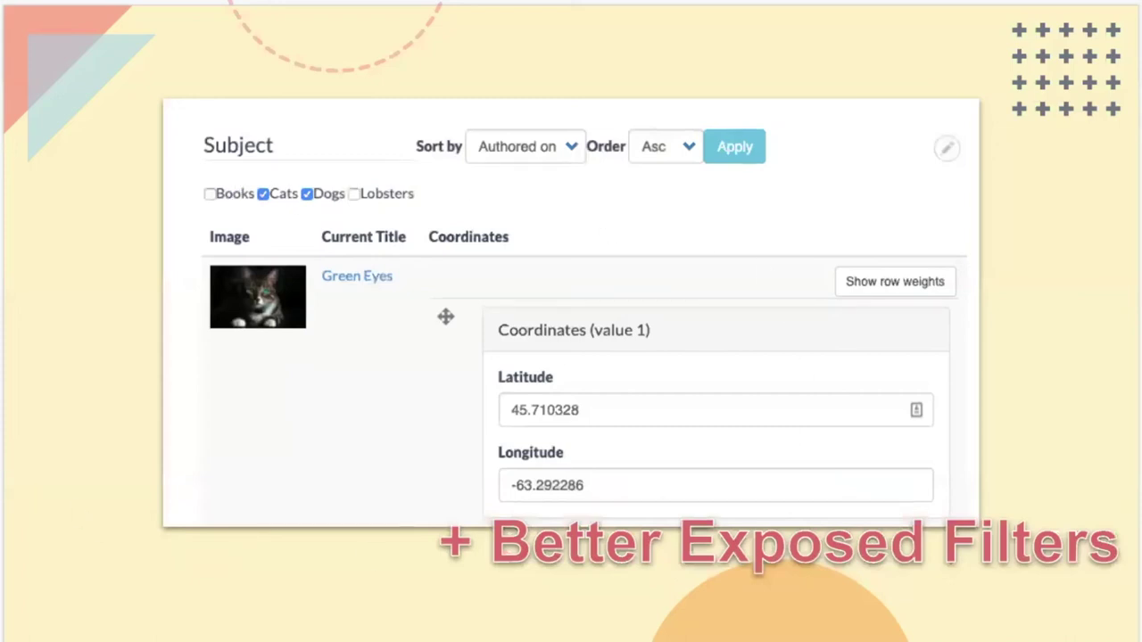
{"action": "key", "text": "Right"}
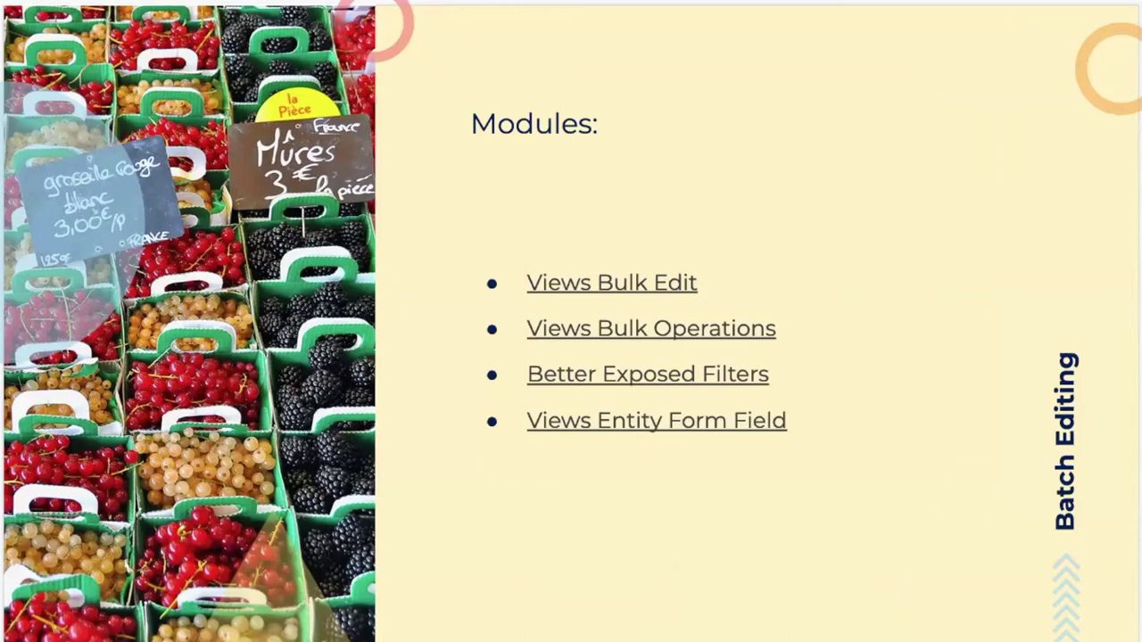
{"action": "key", "text": "Right"}
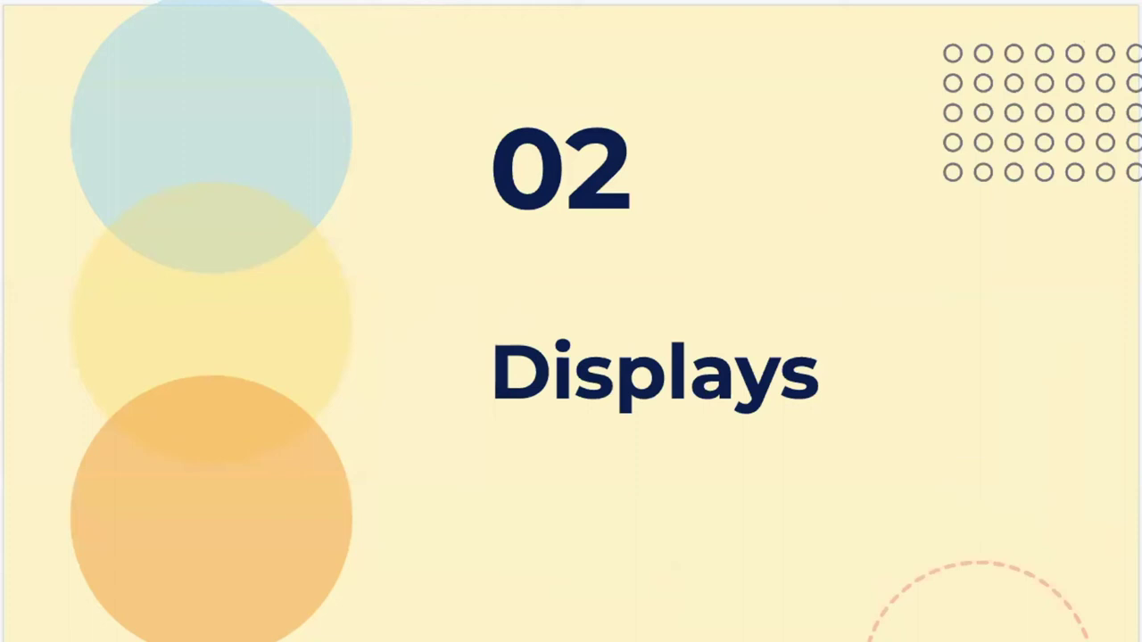
{"action": "key", "text": "Right"}
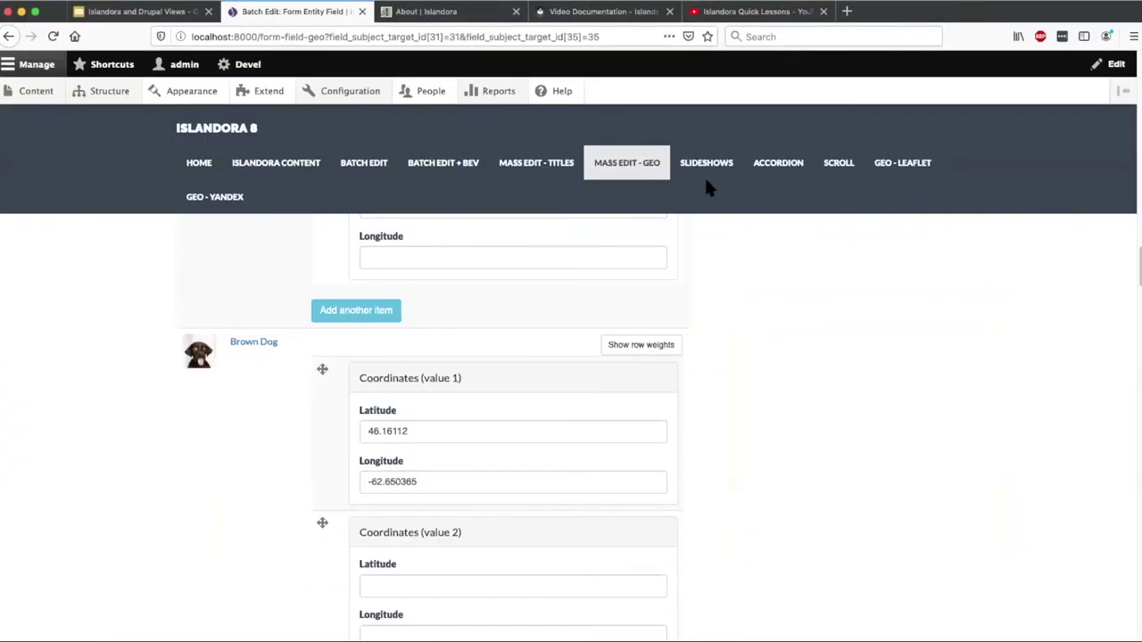
Step: Open the Slideshows page of the Islandora site and look over its rotating image slideshows
{"action": "left_click", "coordinate": [705, 173]}
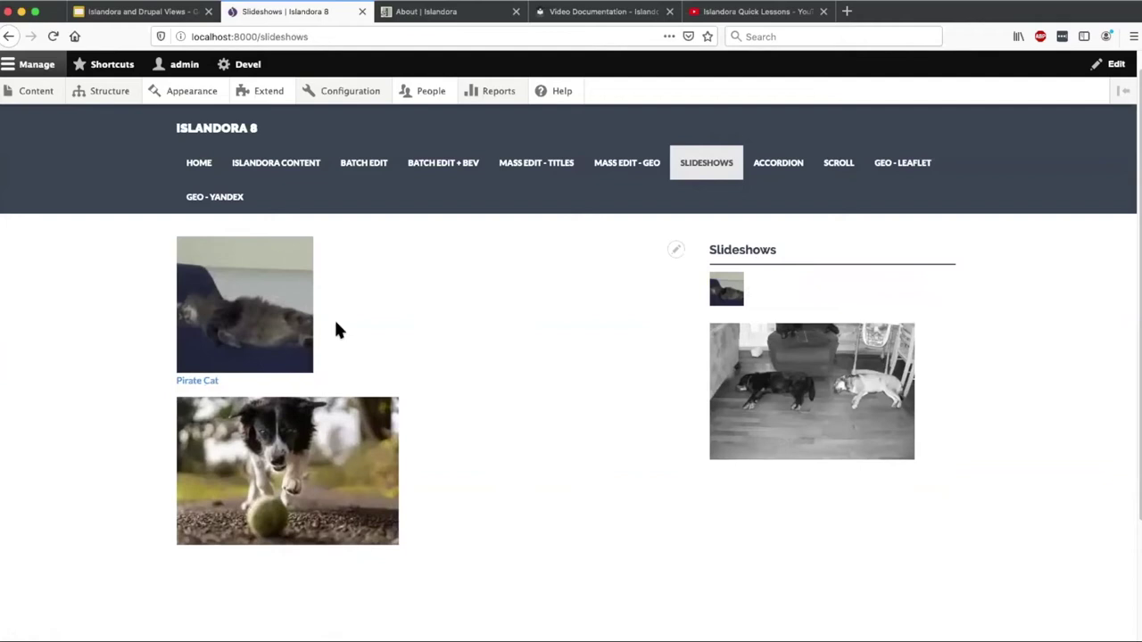
{"action": "scroll", "coordinate": [567, 398], "scroll_direction": "down", "scroll_amount": 3}
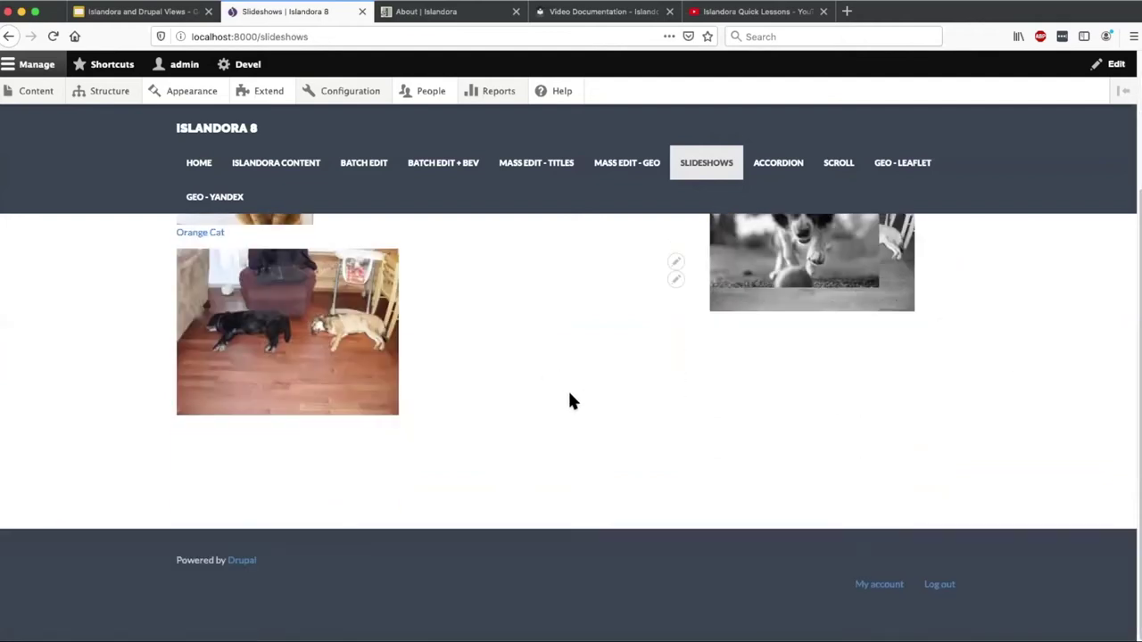
{"action": "scroll", "coordinate": [569, 398], "scroll_direction": "up", "scroll_amount": 3}
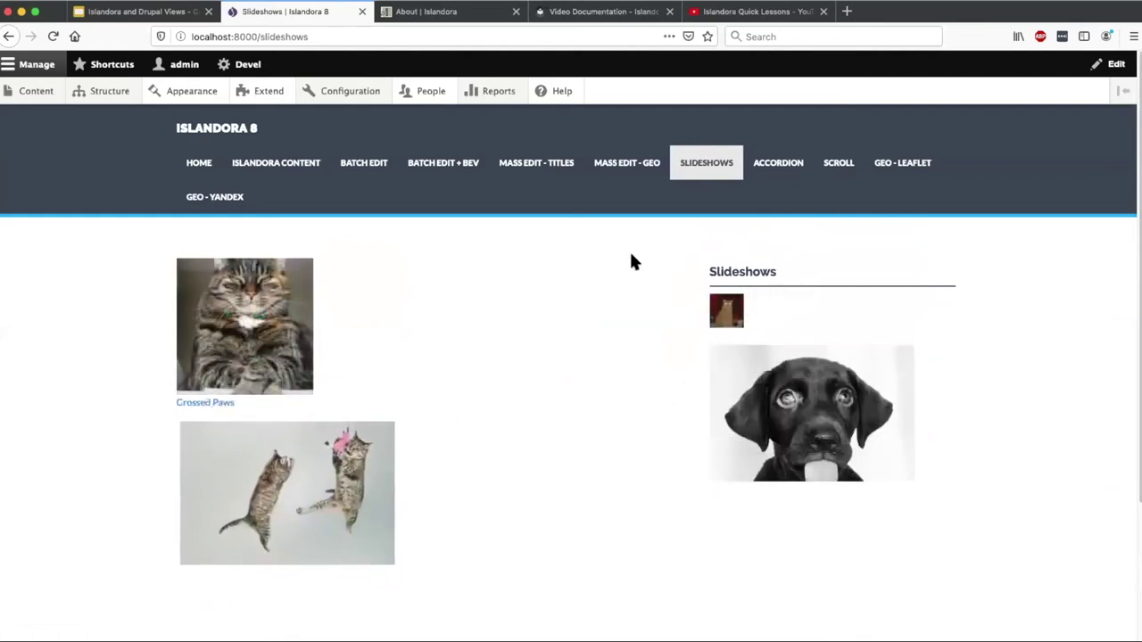
Step: Open the Slideshows view for editing and check the available display formats, keeping the Slideshow format
{"action": "mouse_move", "coordinate": [670, 273]}
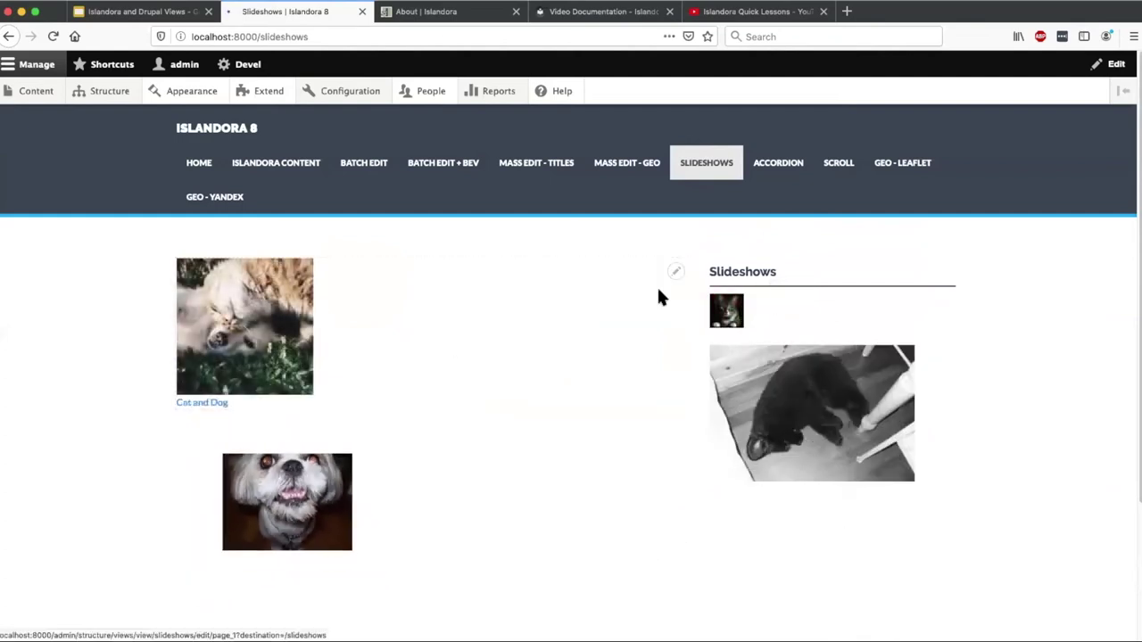
{"action": "left_click", "coordinate": [660, 297]}
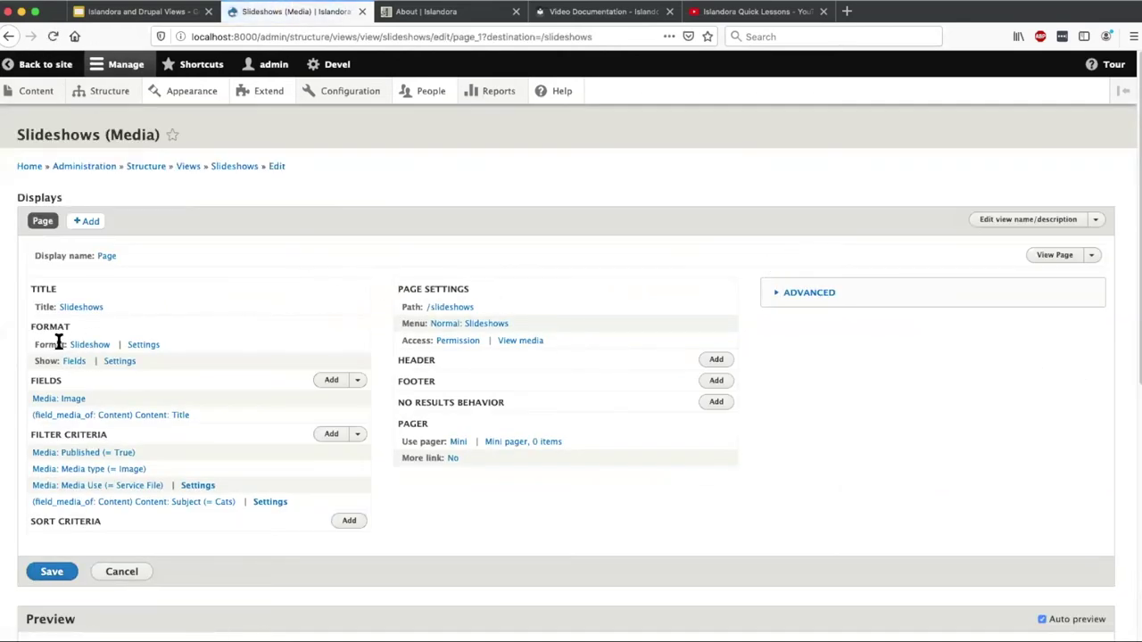
{"action": "left_click", "coordinate": [90, 345]}
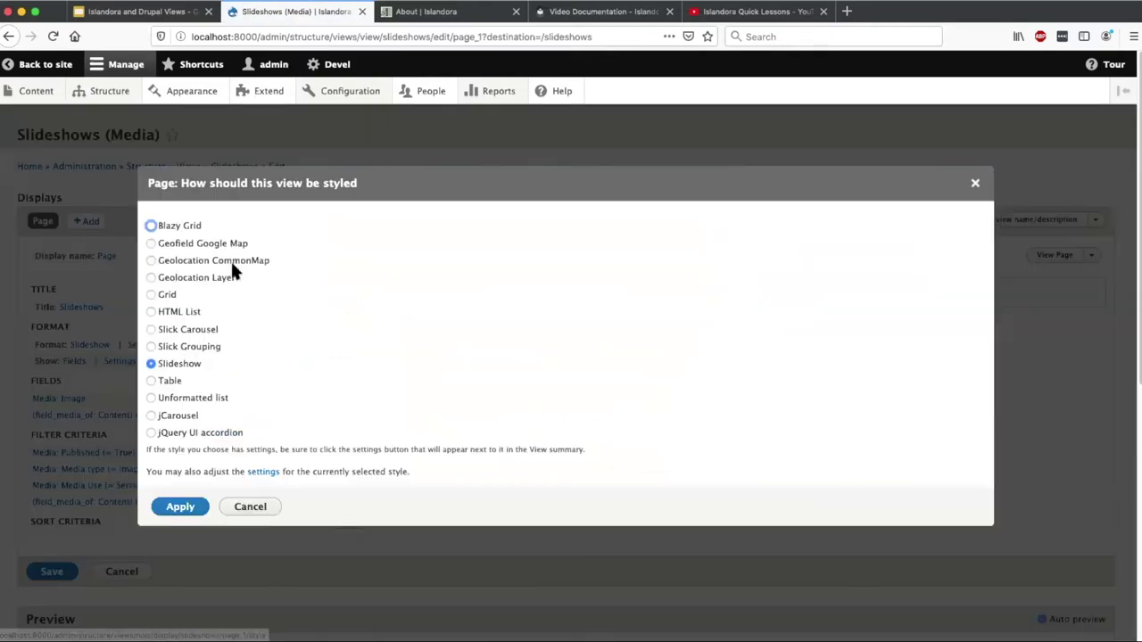
{"action": "left_click", "coordinate": [250, 507]}
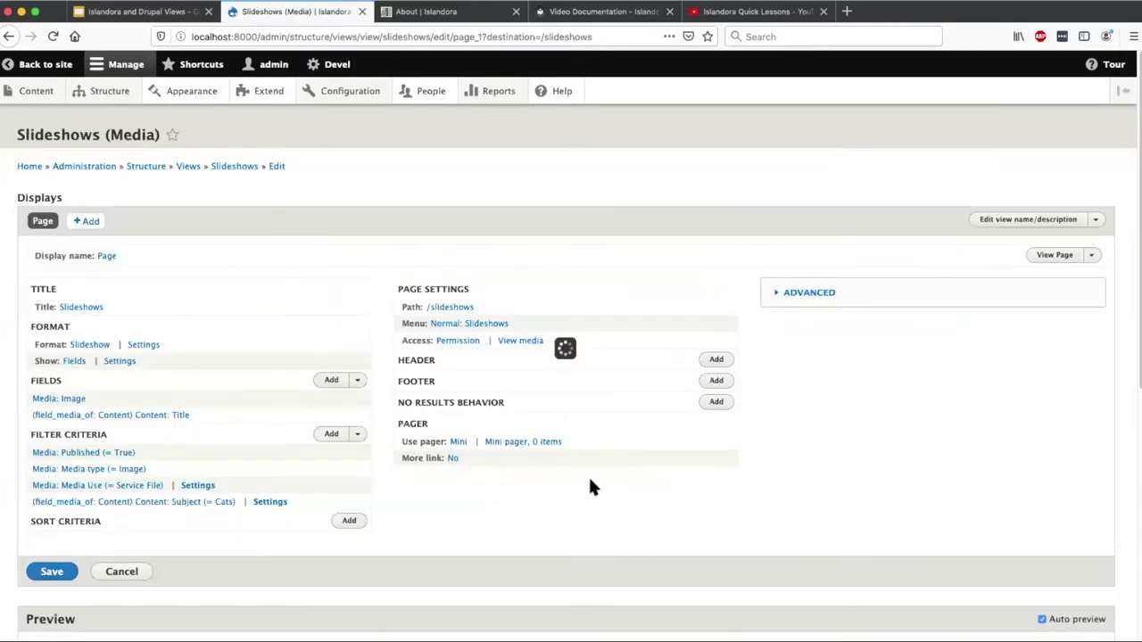
Step: Open the Slideshow format's settings and check the available transition effects, keeping fade
{"action": "left_click", "coordinate": [134, 346]}
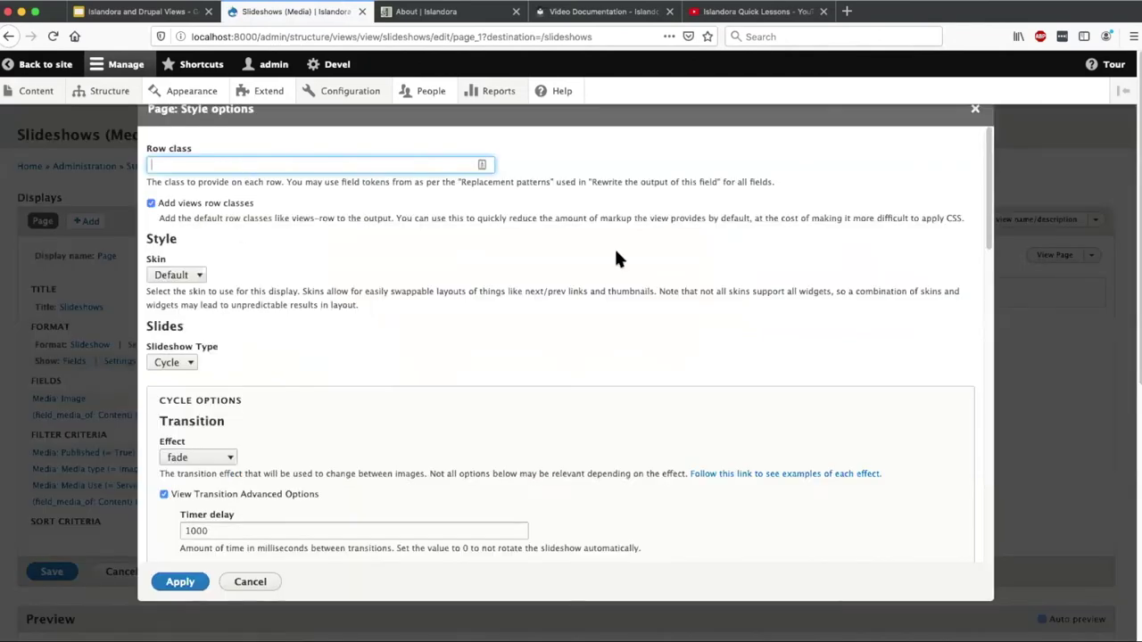
{"action": "scroll", "coordinate": [354, 285], "scroll_direction": "down", "scroll_amount": 5}
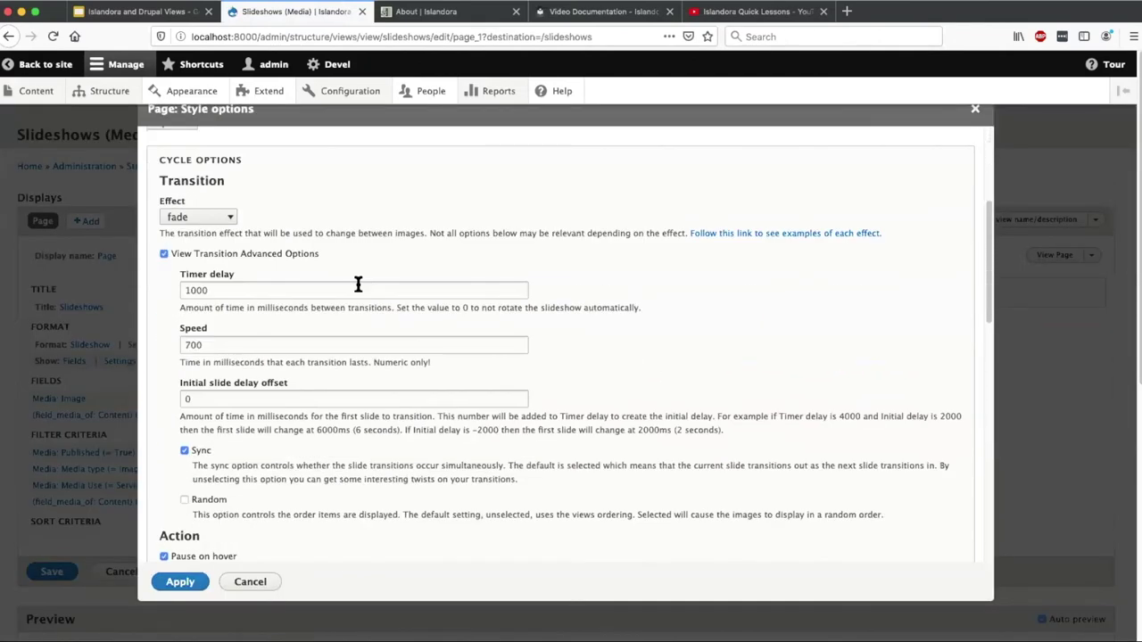
{"action": "scroll", "coordinate": [378, 300], "scroll_direction": "up", "scroll_amount": 5}
{"action": "scroll", "coordinate": [377, 298], "scroll_direction": "down", "scroll_amount": 4}
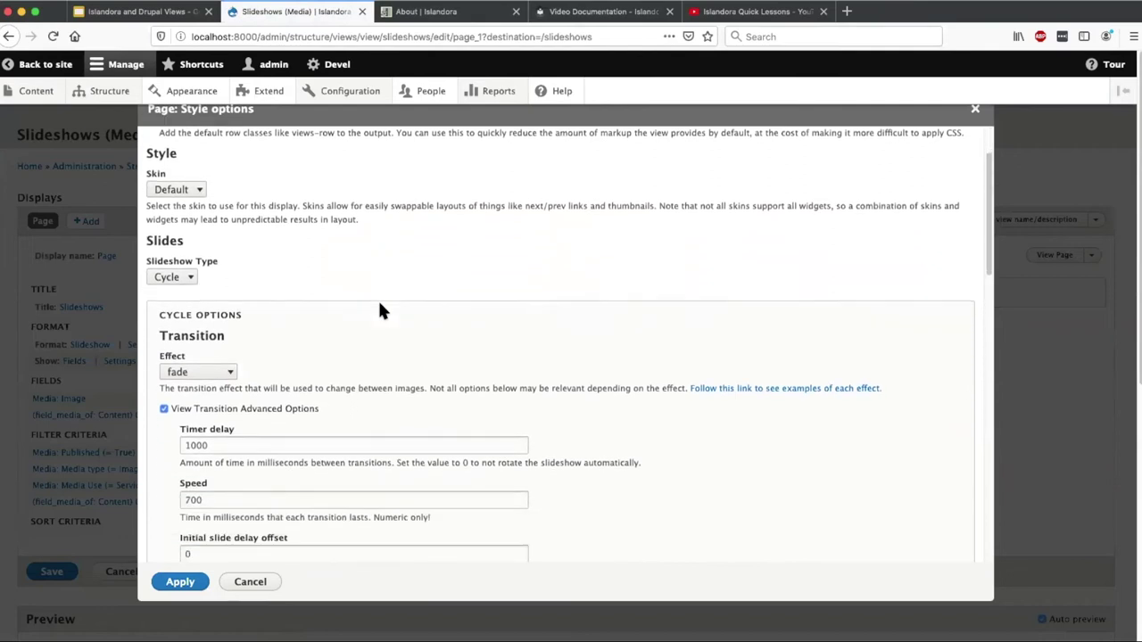
{"action": "left_click", "coordinate": [216, 255]}
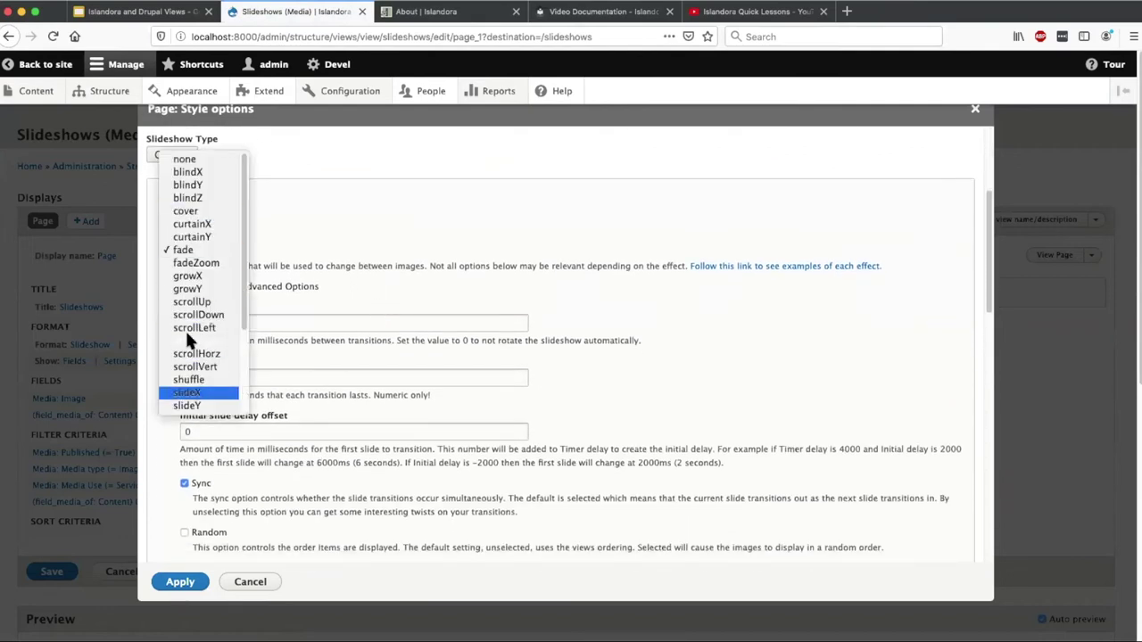
{"action": "left_click", "coordinate": [330, 228]}
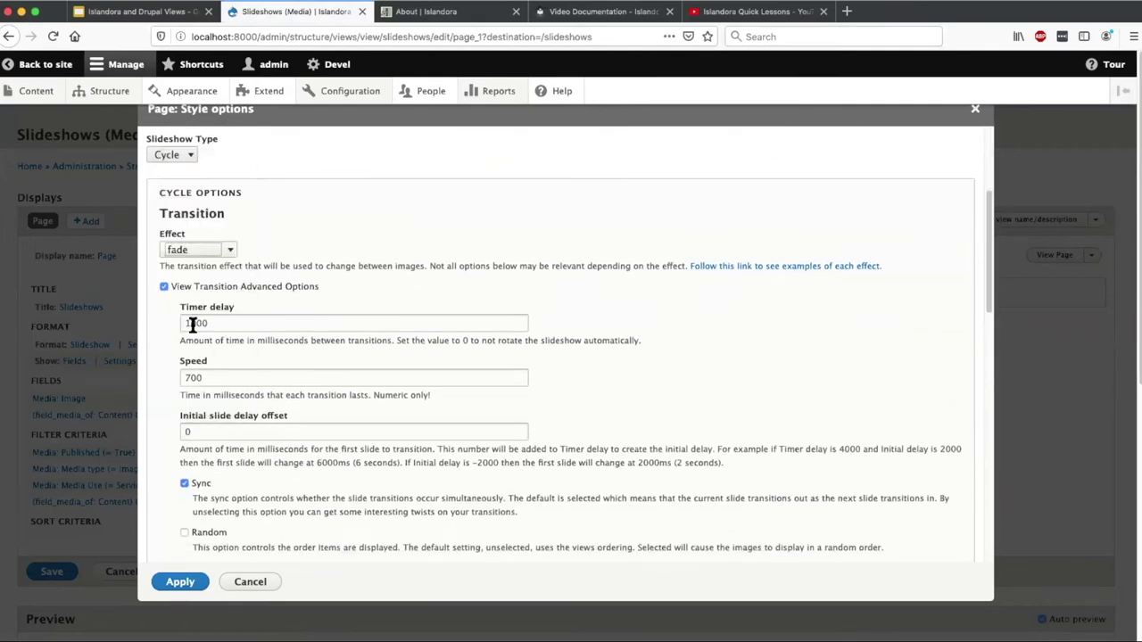
Step: Review the slideshow's timing, pause, custom and widget options, and apply the style options without changes
{"action": "scroll", "coordinate": [400, 304], "scroll_direction": "down", "scroll_amount": 2}
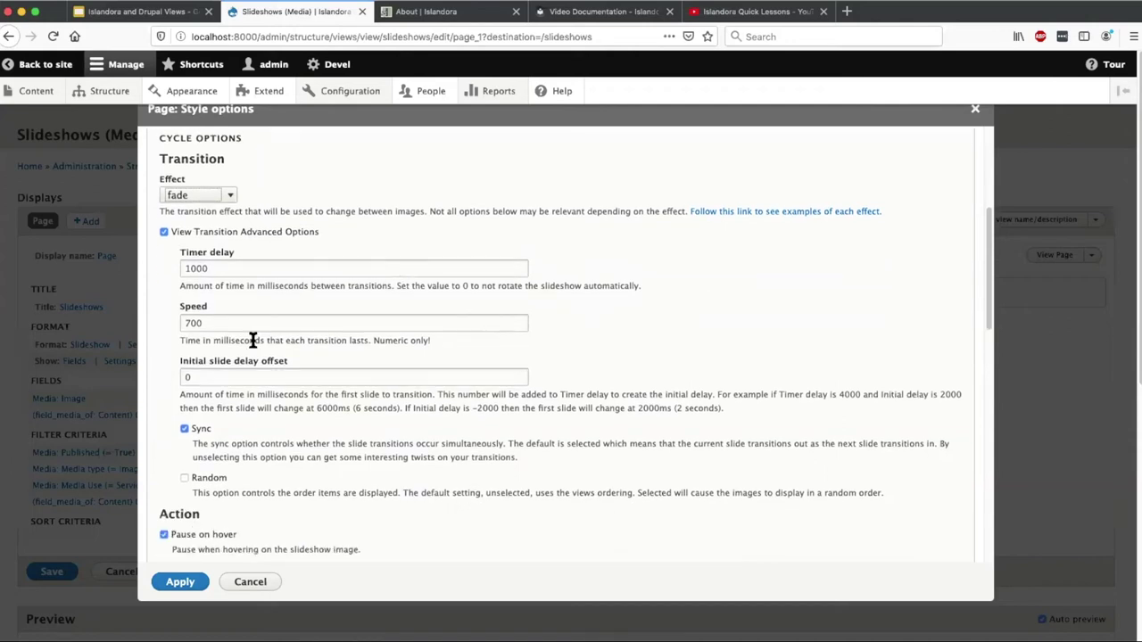
{"action": "scroll", "coordinate": [378, 378], "scroll_direction": "down", "scroll_amount": 6}
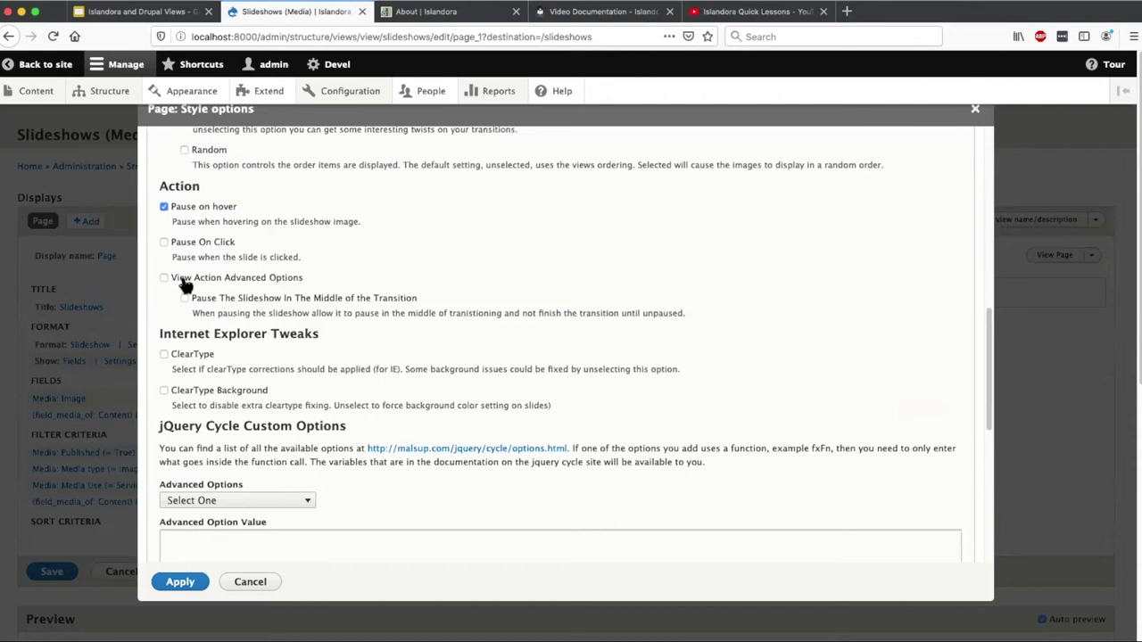
{"action": "scroll", "coordinate": [374, 348], "scroll_direction": "down", "scroll_amount": 3}
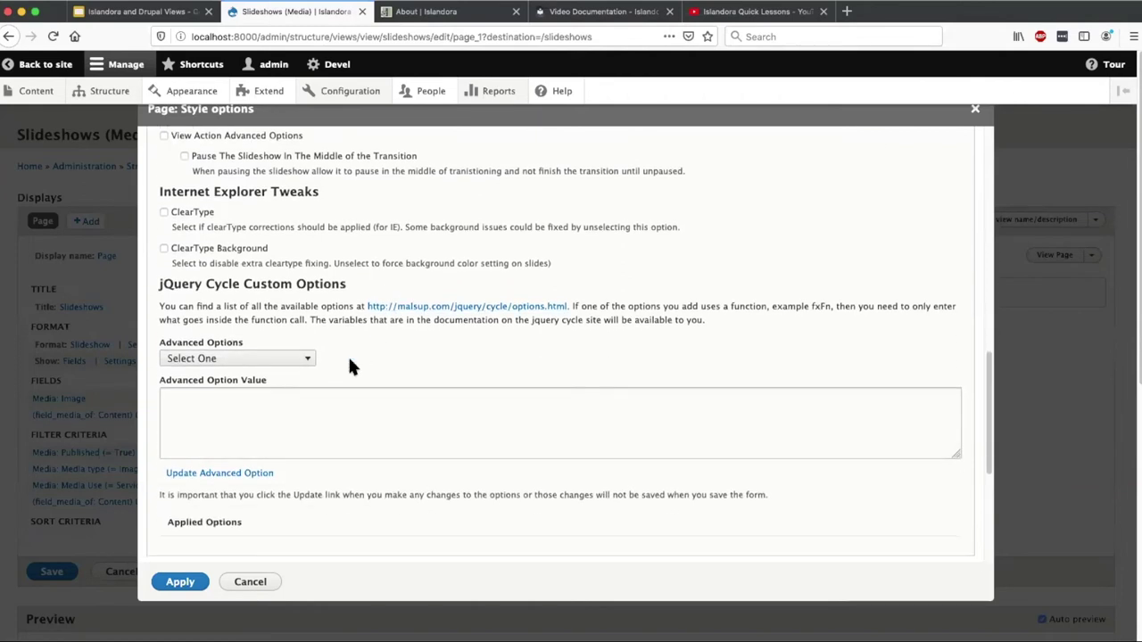
{"action": "scroll", "coordinate": [382, 490], "scroll_direction": "up", "scroll_amount": 3}
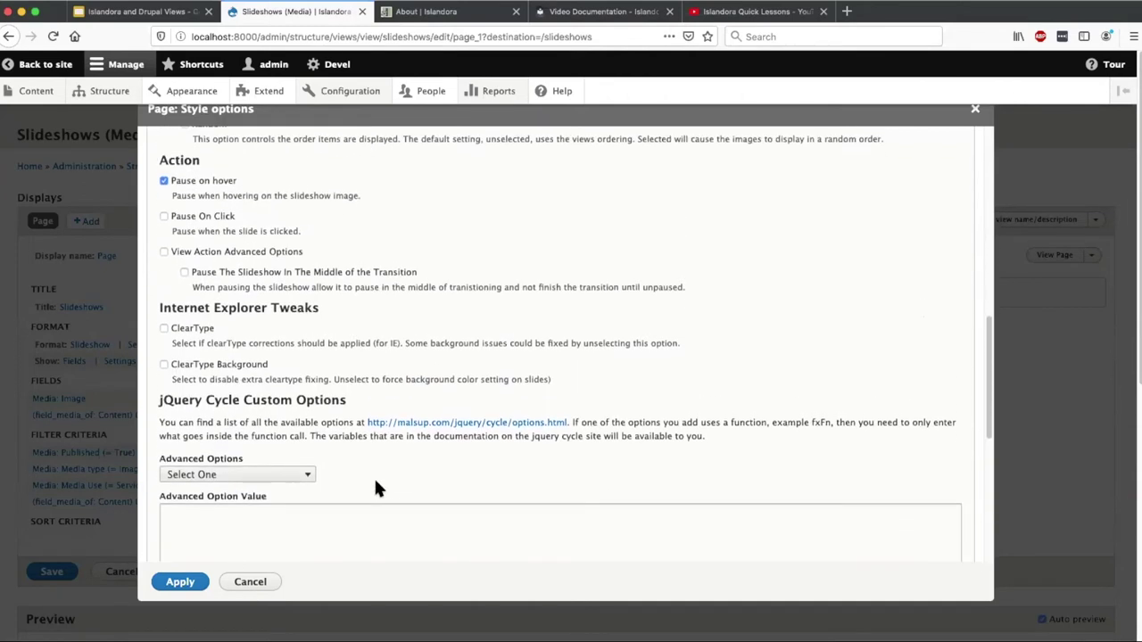
{"action": "scroll", "coordinate": [377, 487], "scroll_direction": "down", "scroll_amount": 8}
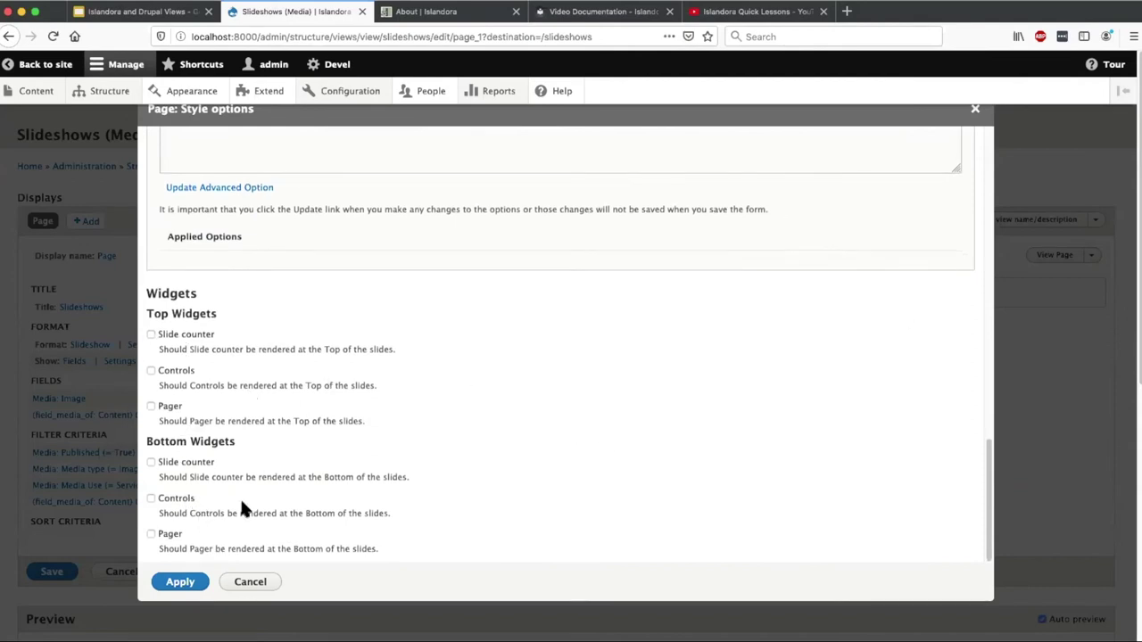
{"action": "left_click", "coordinate": [181, 584]}
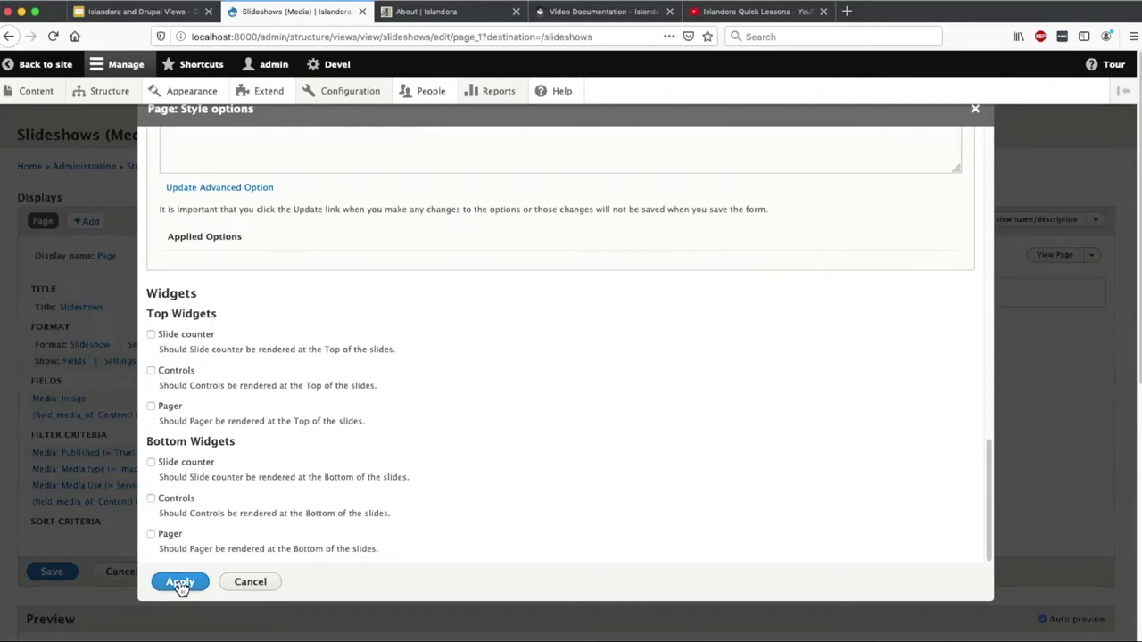
Step: Look over the view's fields and expand its advanced settings to examine the field_media_of relationship to content
{"action": "scroll", "coordinate": [250, 405], "scroll_direction": "down", "scroll_amount": 3}
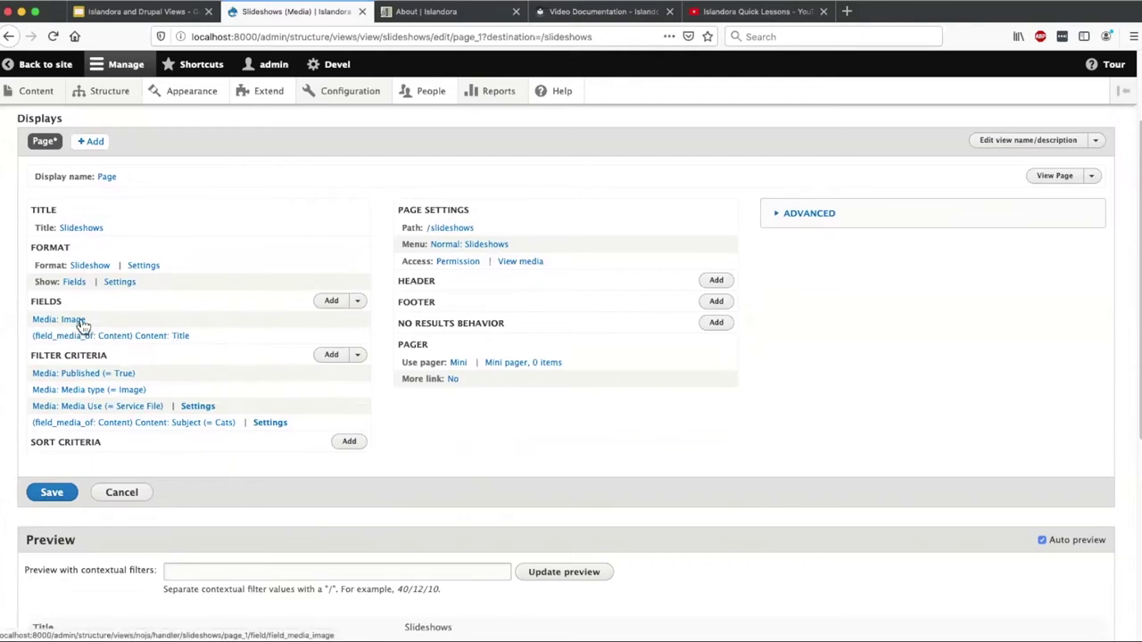
{"action": "scroll", "coordinate": [226, 380], "scroll_direction": "down", "scroll_amount": 1}
{"action": "scroll", "coordinate": [236, 401], "scroll_direction": "down", "scroll_amount": 3}
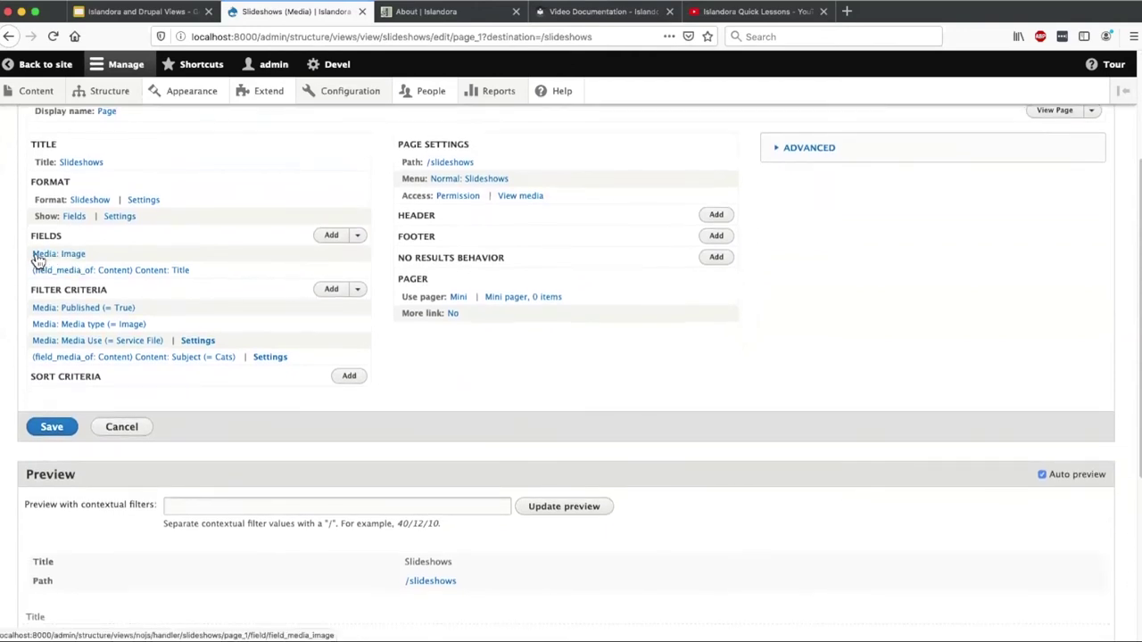
{"action": "left_click", "coordinate": [819, 150]}
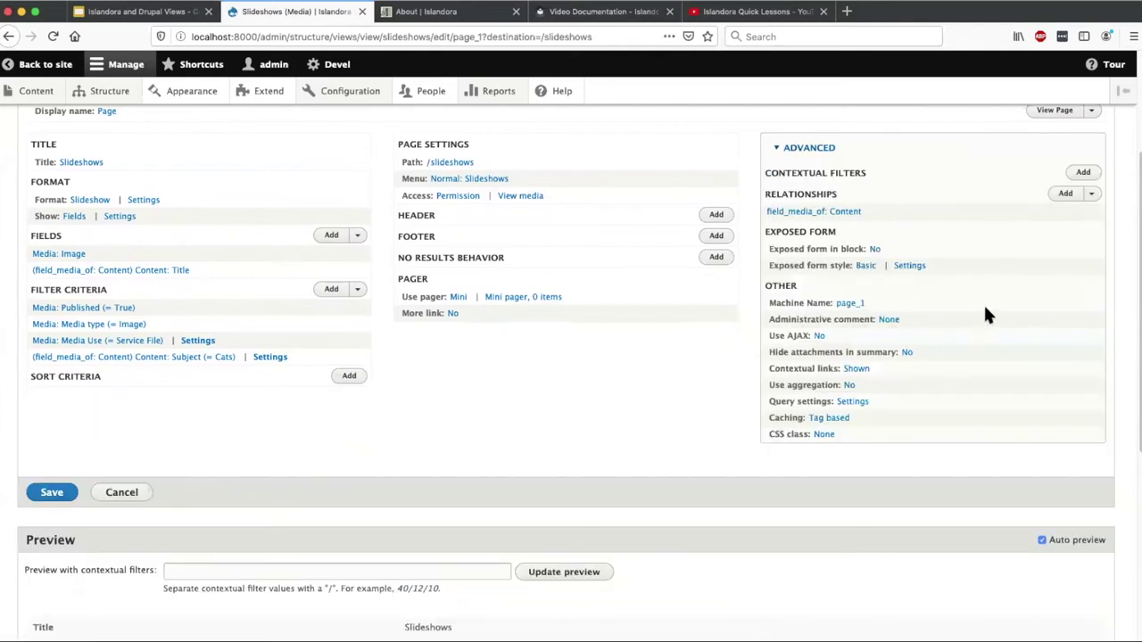
{"action": "scroll", "coordinate": [987, 309], "scroll_direction": "up", "scroll_amount": 2}
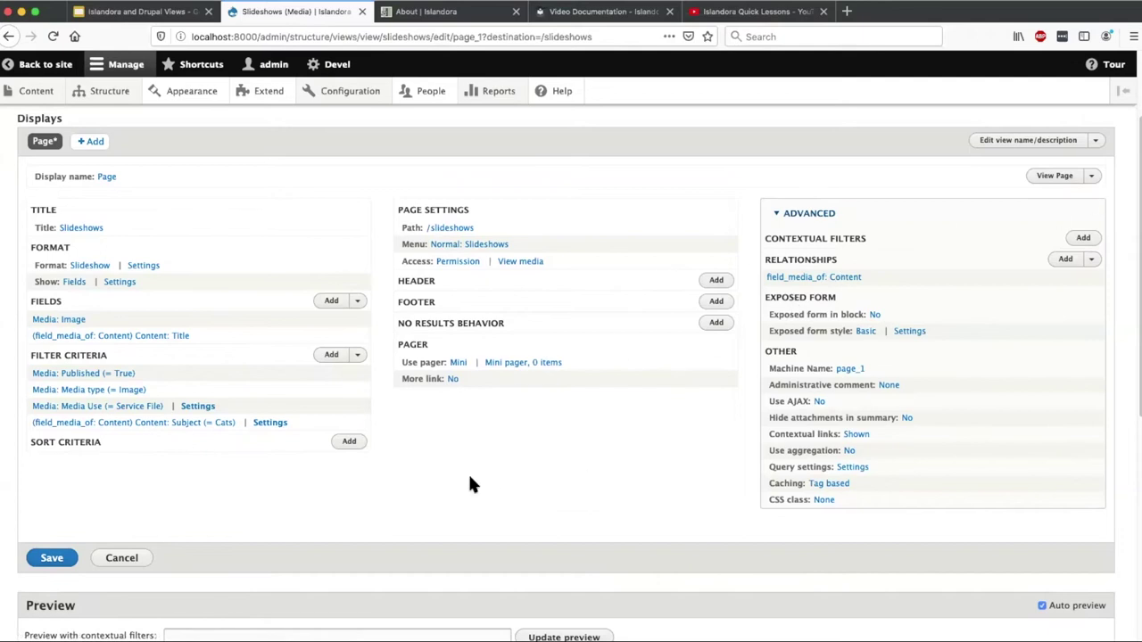
Step: Examine the view's fields and filter criteria and compare them with the slideshow preview
{"action": "scroll", "coordinate": [468, 472], "scroll_direction": "down", "scroll_amount": 3}
{"action": "scroll", "coordinate": [172, 324], "scroll_direction": "up", "scroll_amount": 3}
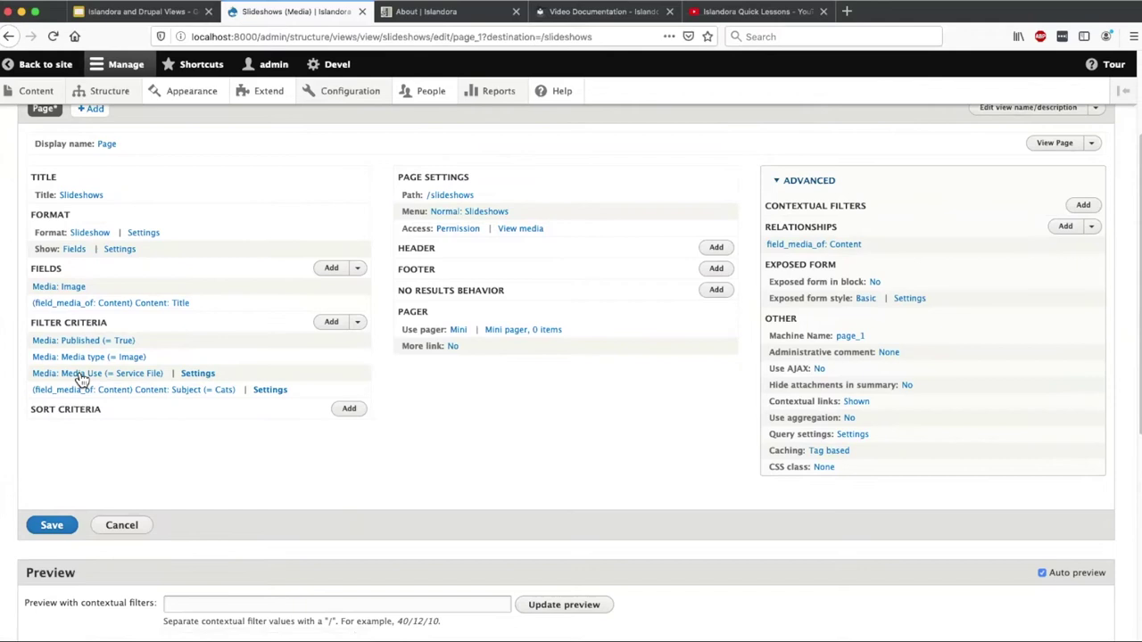
{"action": "scroll", "coordinate": [500, 393], "scroll_direction": "down", "scroll_amount": 1}
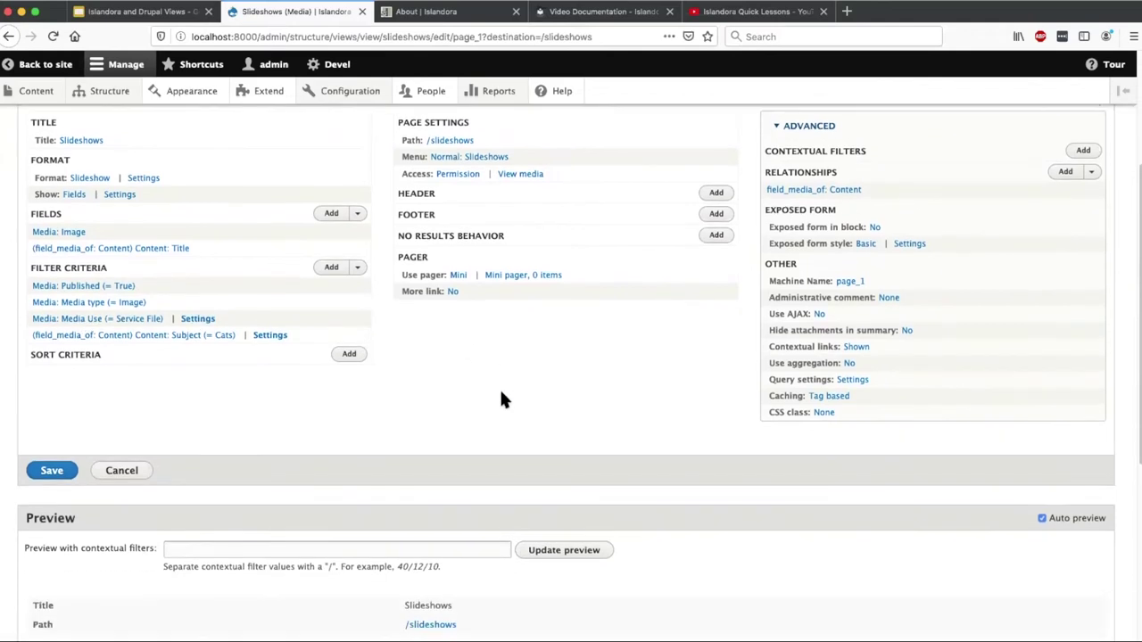
{"action": "scroll", "coordinate": [473, 399], "scroll_direction": "up", "scroll_amount": 1}
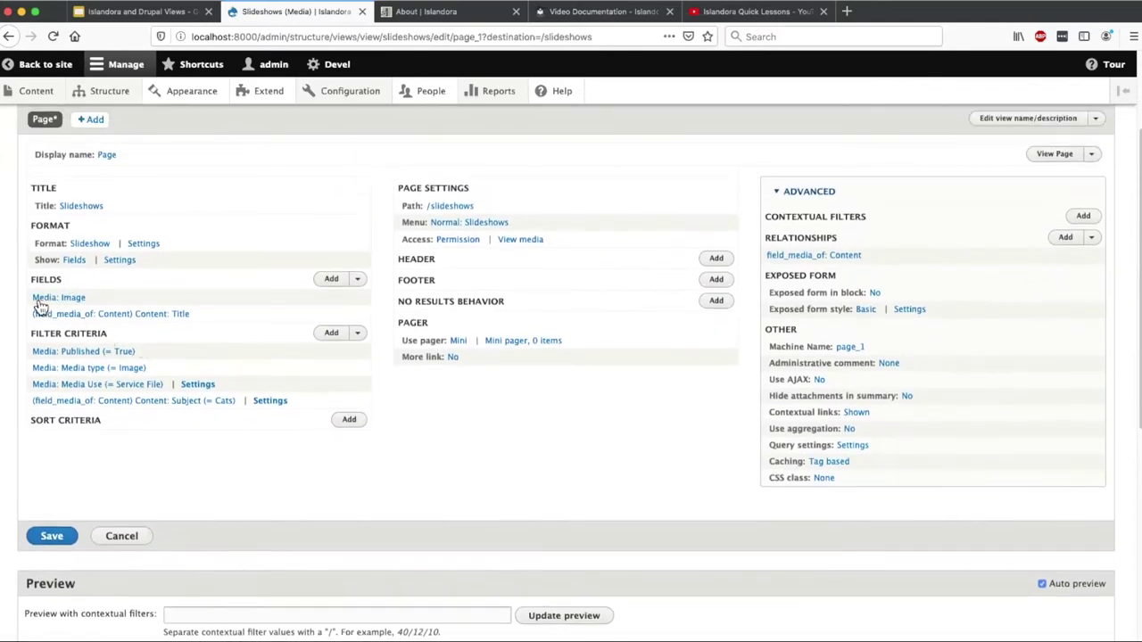
{"action": "scroll", "coordinate": [503, 395], "scroll_direction": "down", "scroll_amount": 5}
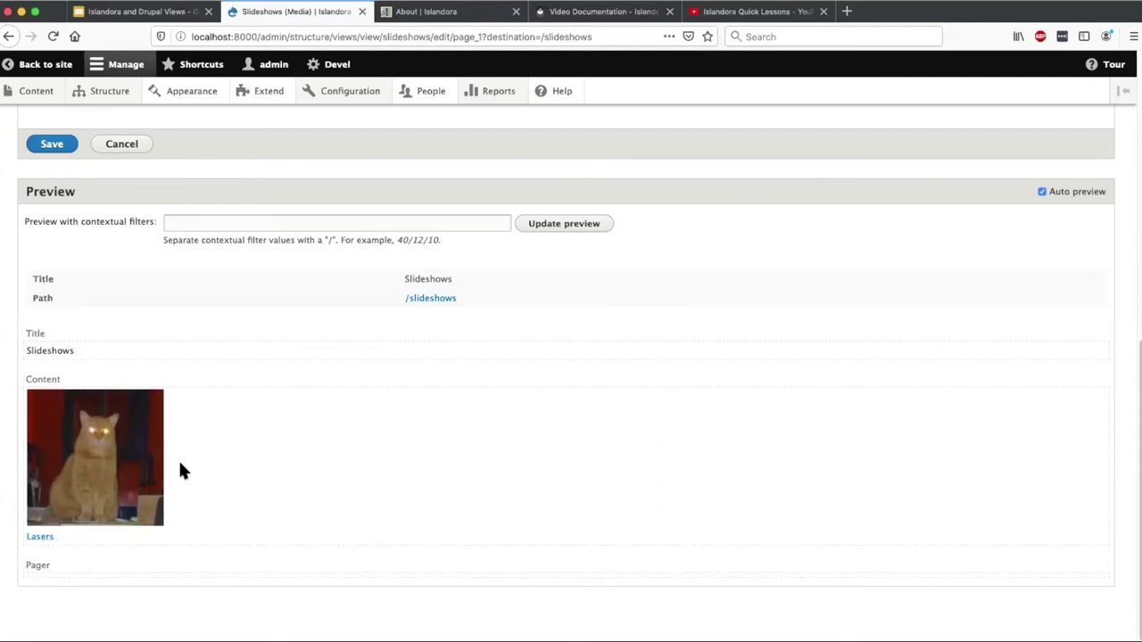
{"action": "scroll", "coordinate": [277, 482], "scroll_direction": "up", "scroll_amount": 5}
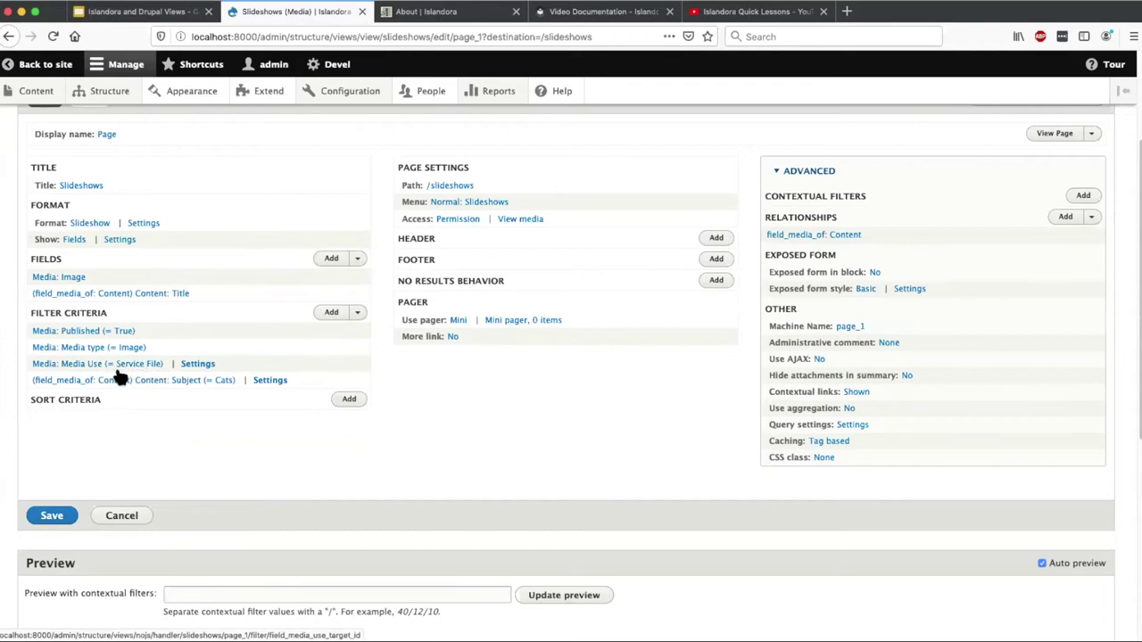
{"action": "scroll", "coordinate": [523, 398], "scroll_direction": "down", "scroll_amount": 8}
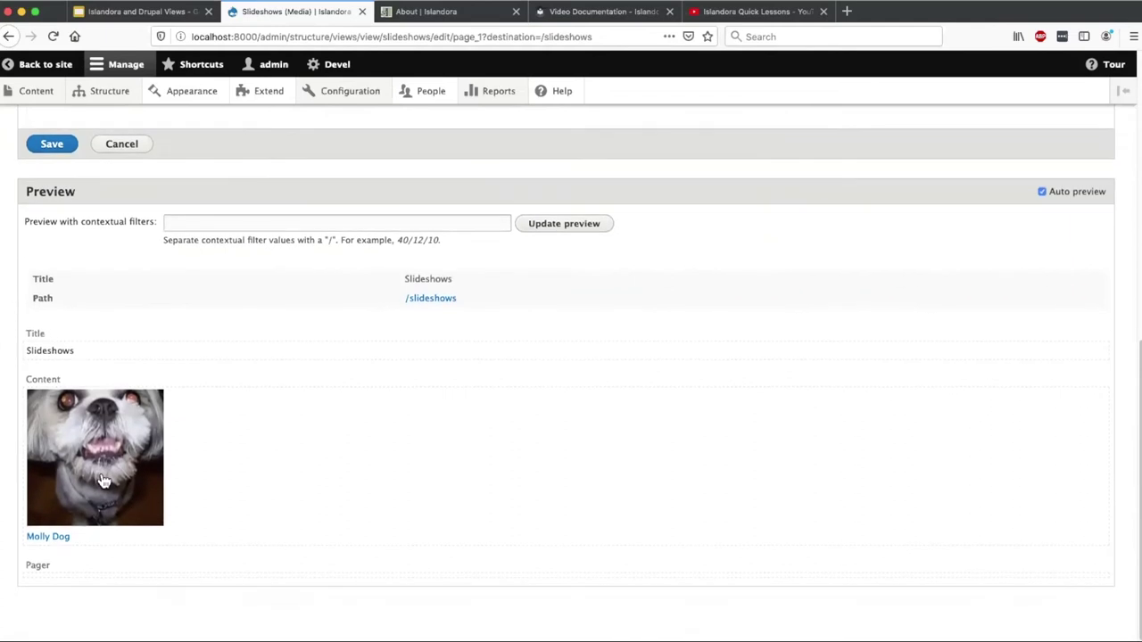
{"action": "scroll", "coordinate": [308, 497], "scroll_direction": "up", "scroll_amount": 5}
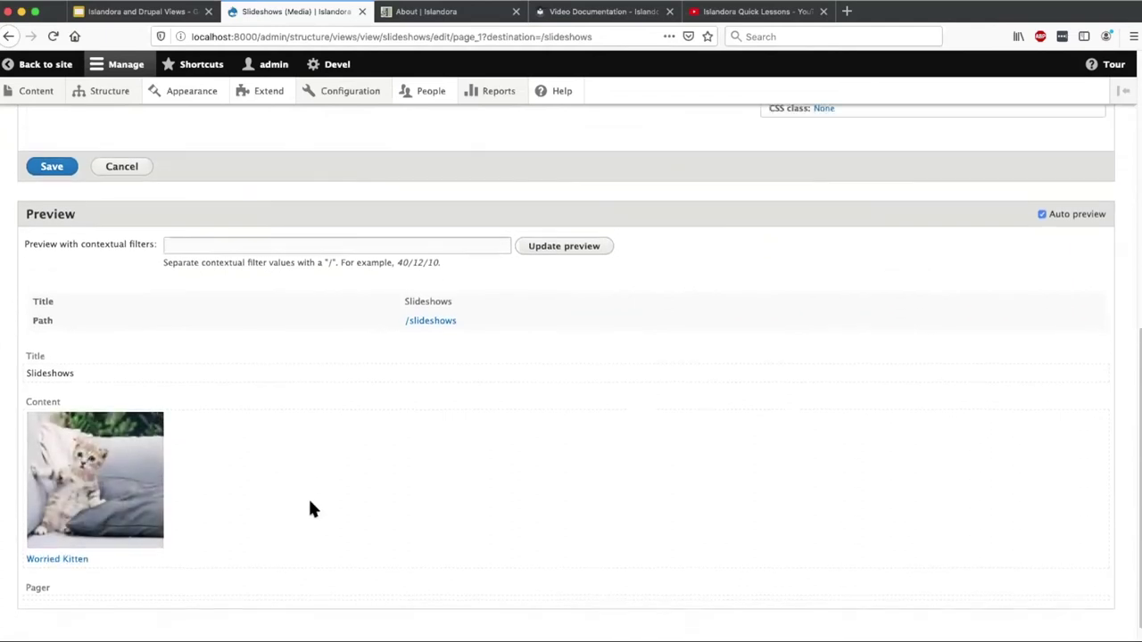
{"action": "scroll", "coordinate": [505, 454], "scroll_direction": "up", "scroll_amount": 5}
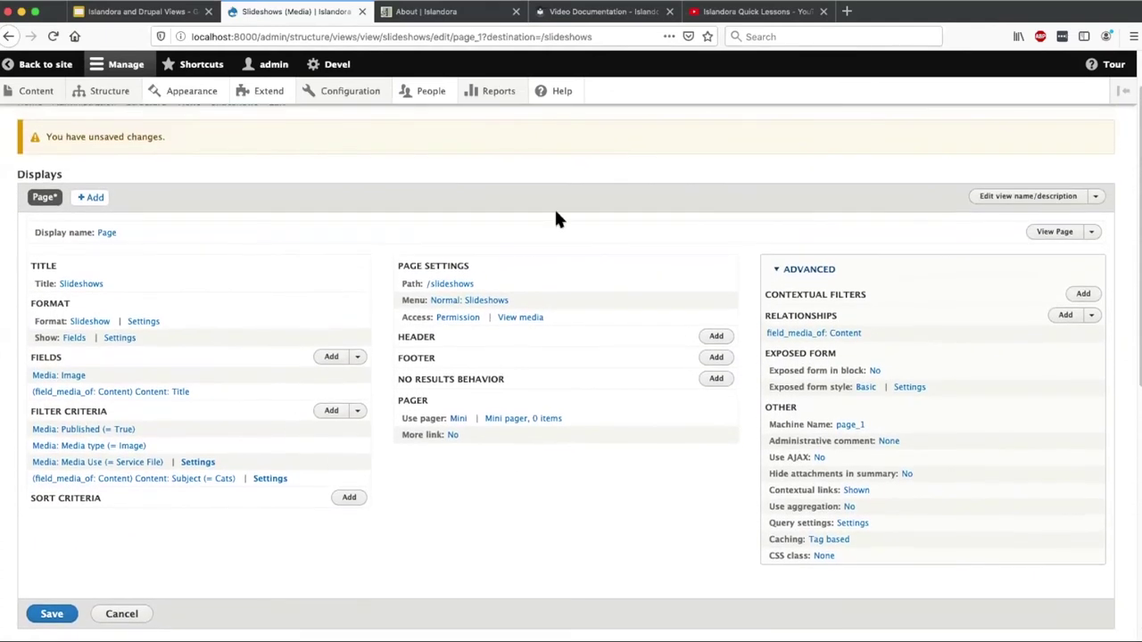
{"action": "scroll", "coordinate": [135, 183], "scroll_direction": "up", "scroll_amount": 2}
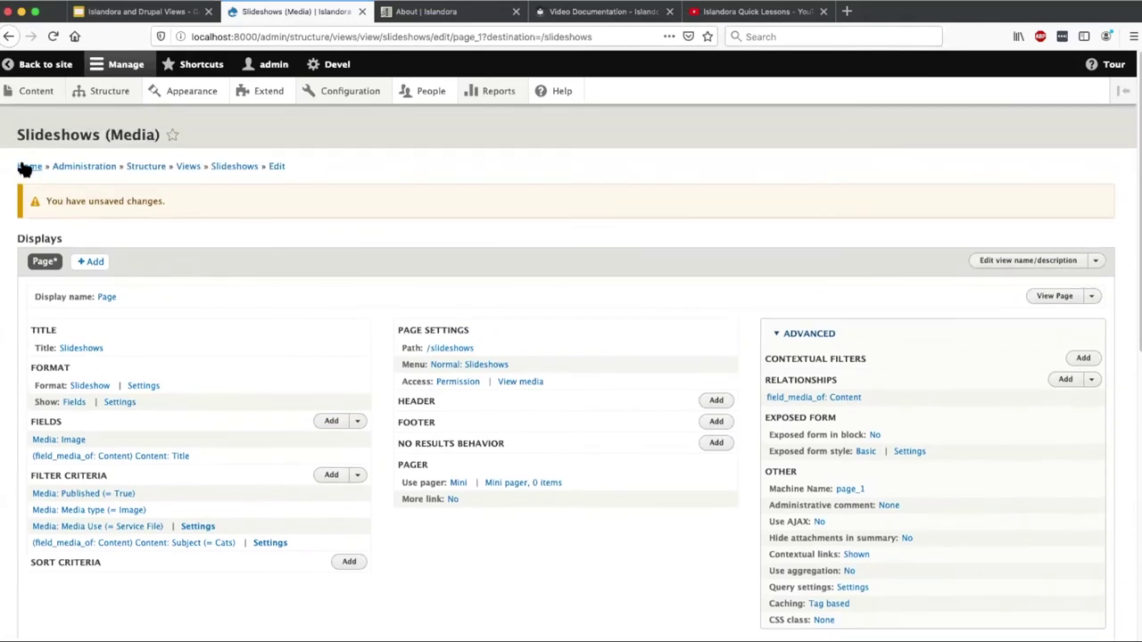
Step: Return to the site's Slideshows page and open the view of the black-and-white dog slideshow block for editing
{"action": "left_click", "coordinate": [45, 64]}
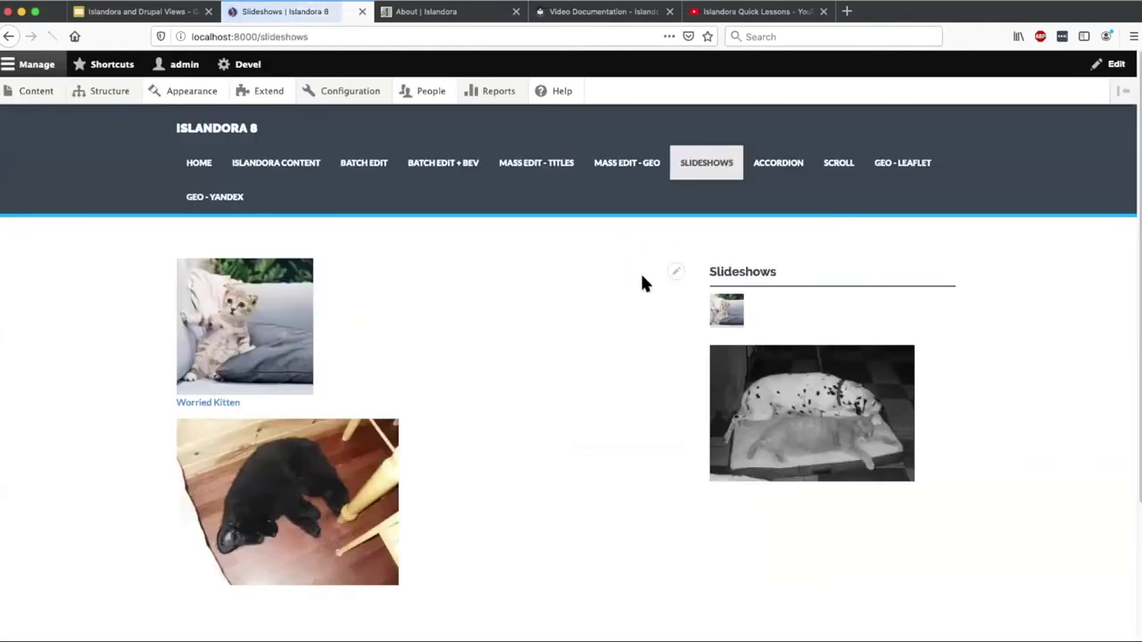
{"action": "scroll", "coordinate": [621, 312], "scroll_direction": "down", "scroll_amount": 1}
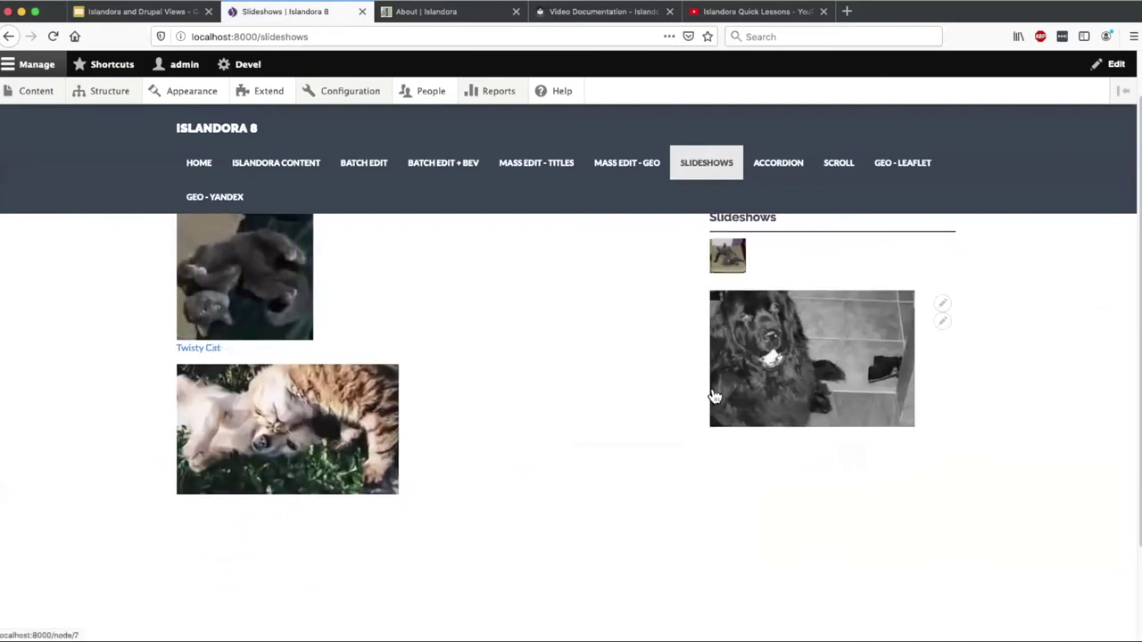
{"action": "scroll", "coordinate": [526, 393], "scroll_direction": "up", "scroll_amount": 1}
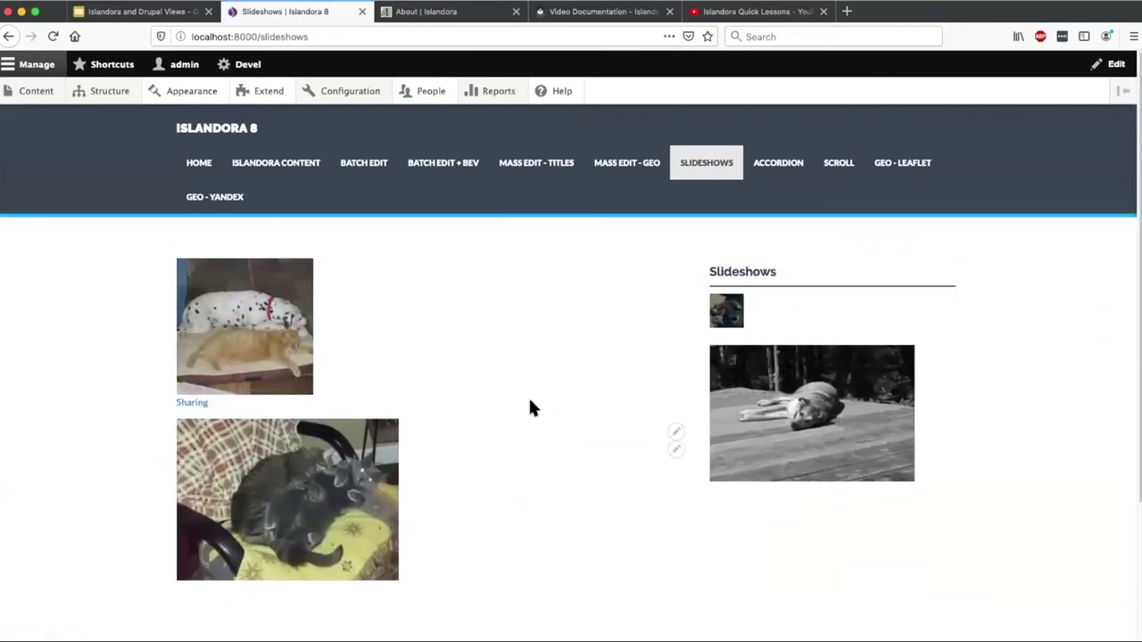
{"action": "scroll", "coordinate": [416, 464], "scroll_direction": "down", "scroll_amount": 1}
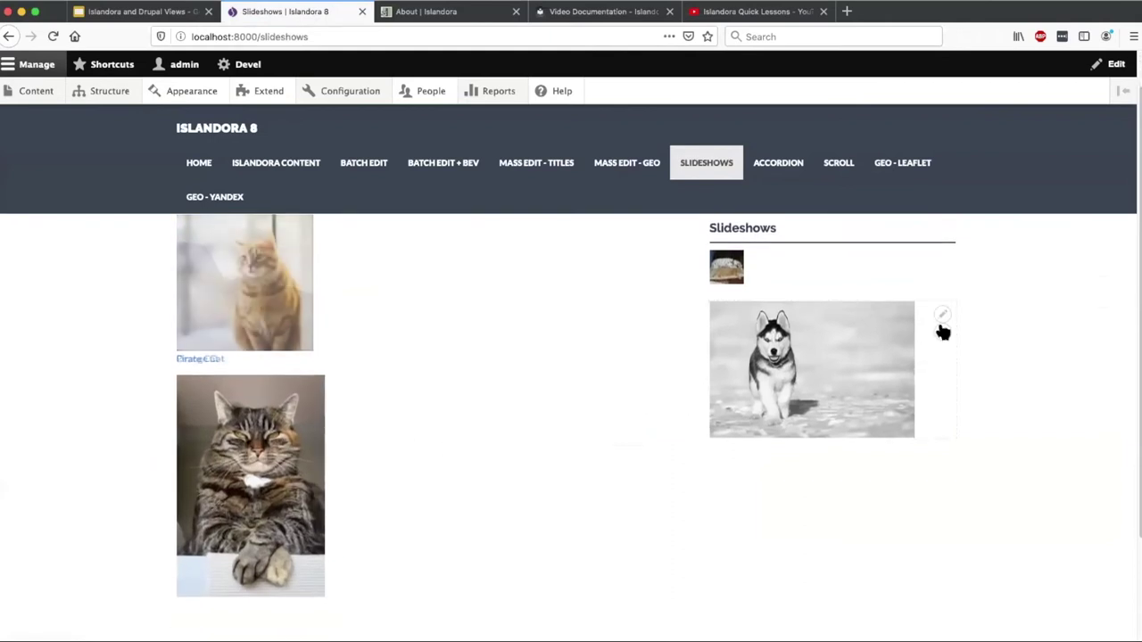
{"action": "left_click", "coordinate": [941, 318]}
{"action": "left_click", "coordinate": [897, 352]}
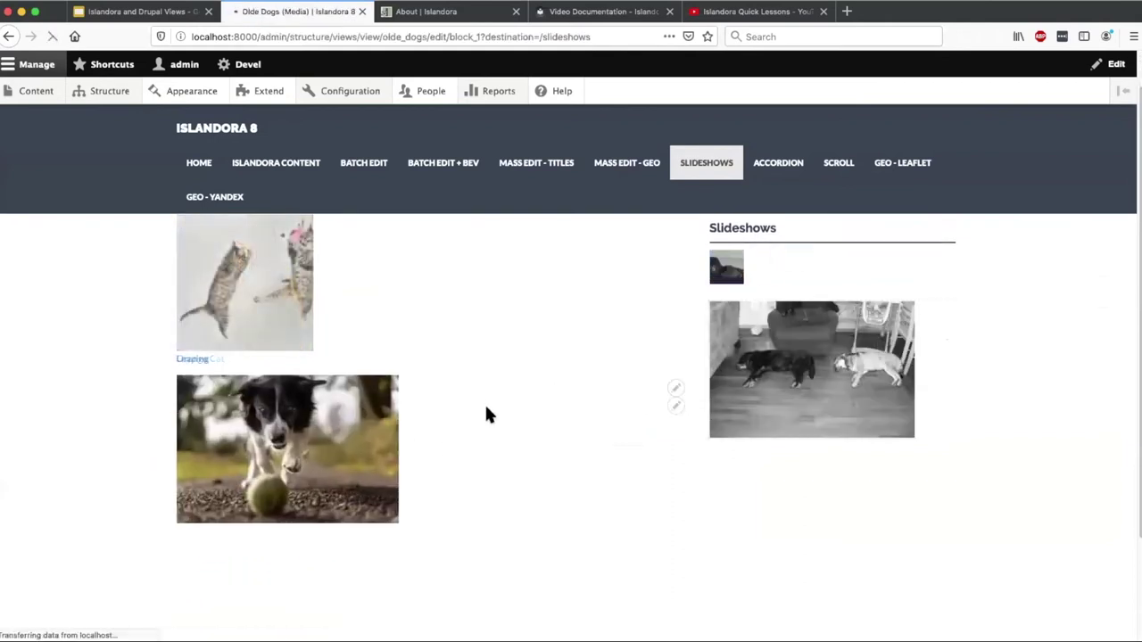
Step: Open the Media: Image field's configuration and check the available image styles, keeping Old Style
{"action": "left_click", "coordinate": [63, 401]}
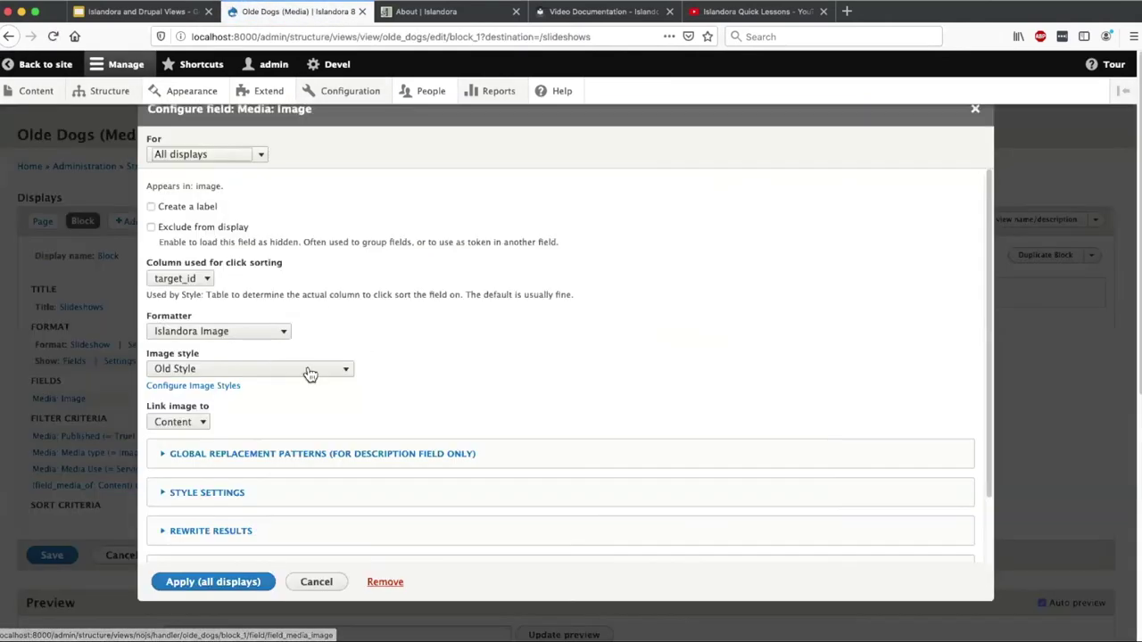
{"action": "scroll", "coordinate": [497, 395], "scroll_direction": "down", "scroll_amount": 1}
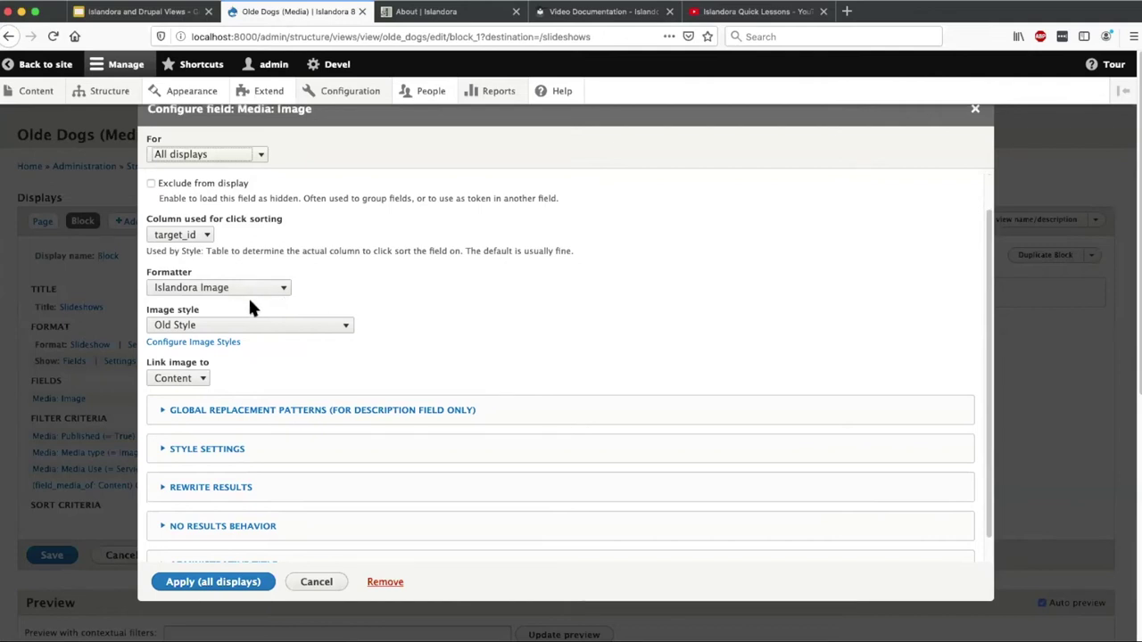
{"action": "left_click", "coordinate": [232, 327]}
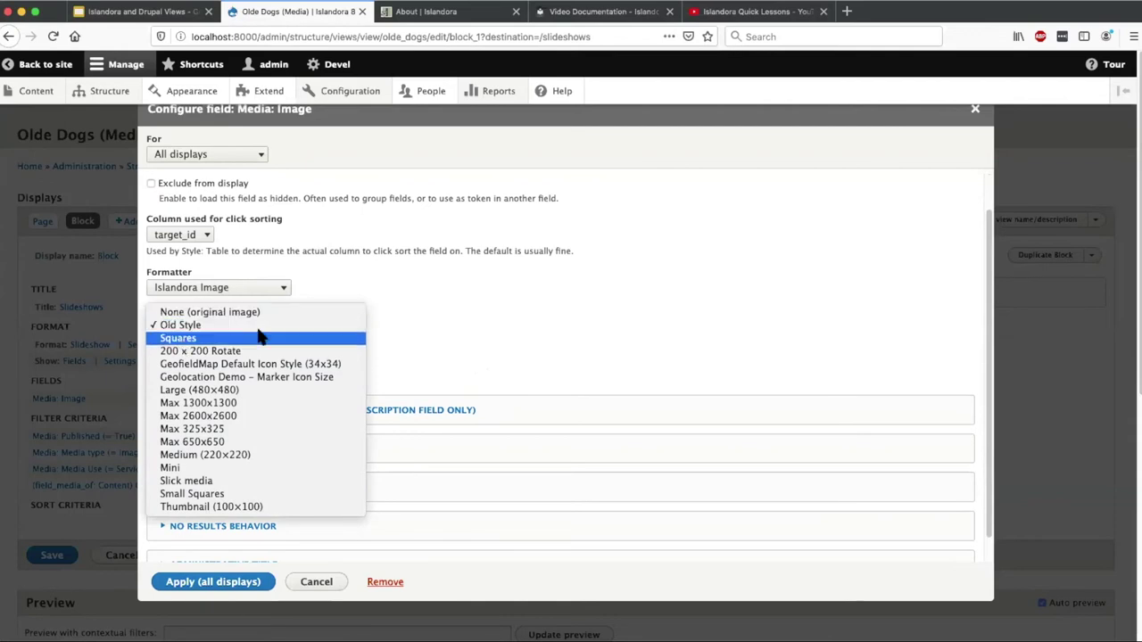
{"action": "left_click", "coordinate": [452, 327]}
Step: Go to the image styles configuration and create a new image style named Demo
{"action": "left_click", "coordinate": [173, 342]}
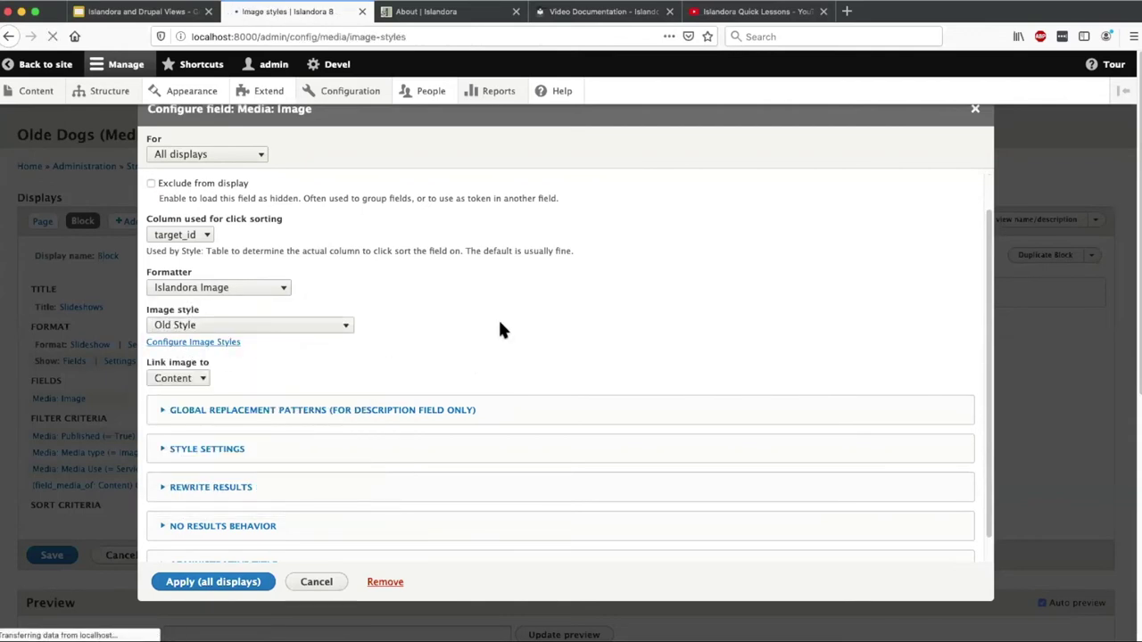
{"action": "scroll", "coordinate": [576, 346], "scroll_direction": "down", "scroll_amount": 3}
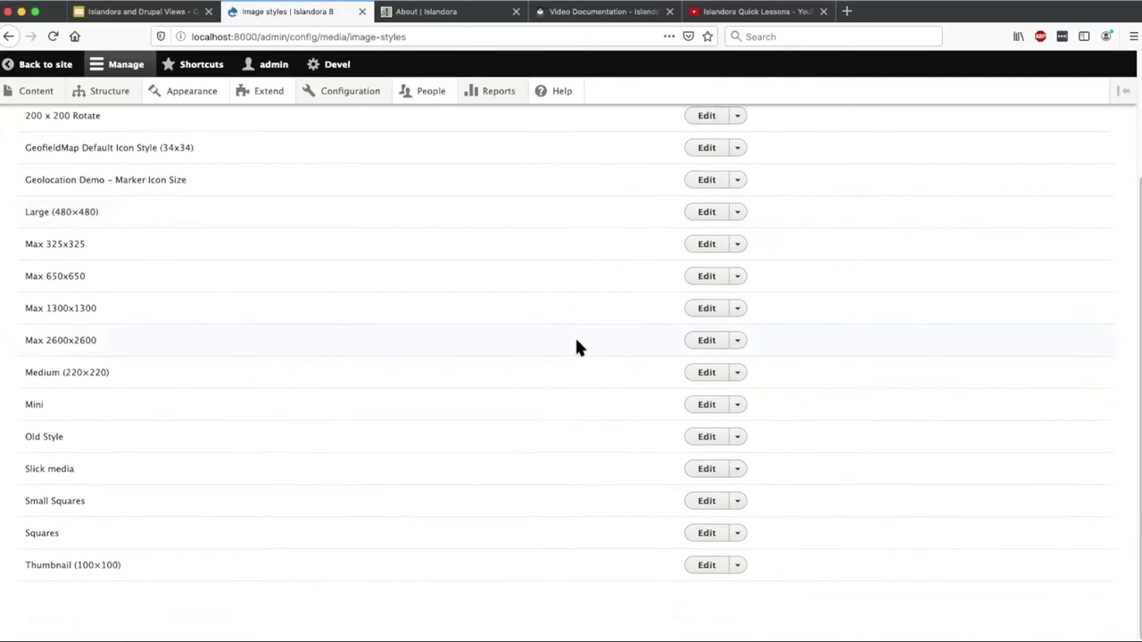
{"action": "scroll", "coordinate": [575, 346], "scroll_direction": "up", "scroll_amount": 3}
{"action": "left_click", "coordinate": [69, 207]}
{"action": "left_click", "coordinate": [68, 209]}
{"action": "type", "text": "Demo"}
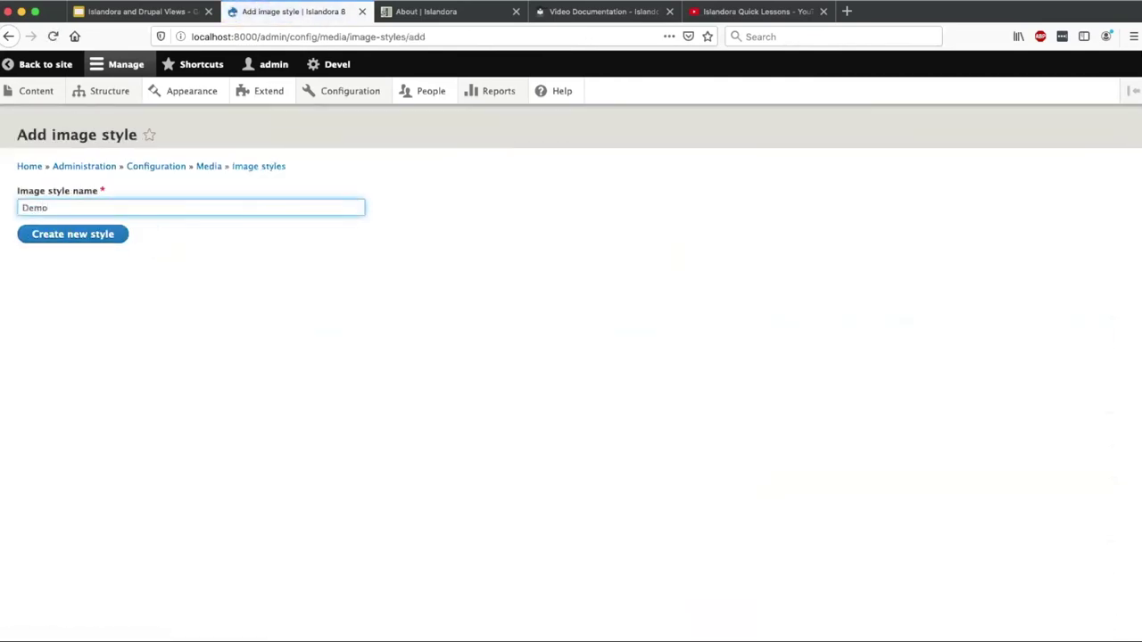
{"action": "left_click", "coordinate": [74, 234]}
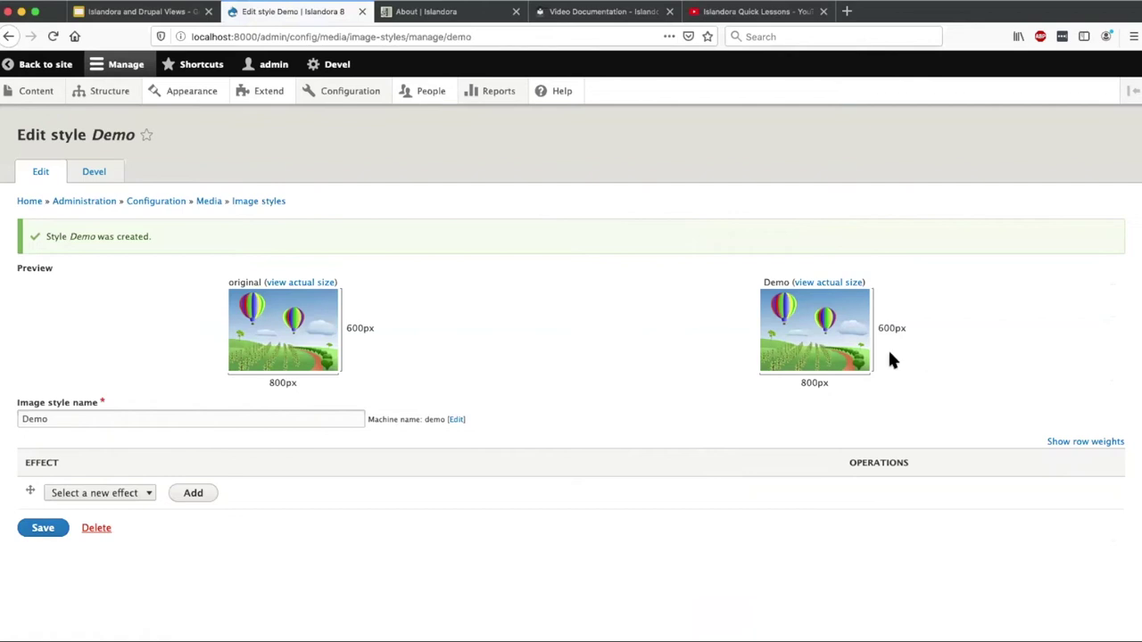
Step: Examine the list of image effects available for the Demo style
{"action": "left_click", "coordinate": [145, 493]}
{"action": "left_click", "coordinate": [145, 497]}
{"action": "left_click", "coordinate": [95, 496]}
{"action": "left_click", "coordinate": [96, 499]}
{"action": "left_click", "coordinate": [148, 498]}
{"action": "left_click", "coordinate": [143, 497]}
{"action": "left_click", "coordinate": [109, 504]}
{"action": "left_click", "coordinate": [100, 500]}
{"action": "left_click", "coordinate": [102, 500]}
{"action": "left_click", "coordinate": [125, 498]}
{"action": "left_click", "coordinate": [143, 498]}
{"action": "left_click", "coordinate": [144, 499]}
{"action": "left_click", "coordinate": [143, 509]}
{"action": "left_click", "coordinate": [140, 510]}
{"action": "left_click", "coordinate": [237, 580]}
Step: Add a Scale and crop effect with a width and height of 150 pixels to the Demo style
{"action": "left_click", "coordinate": [140, 499]}
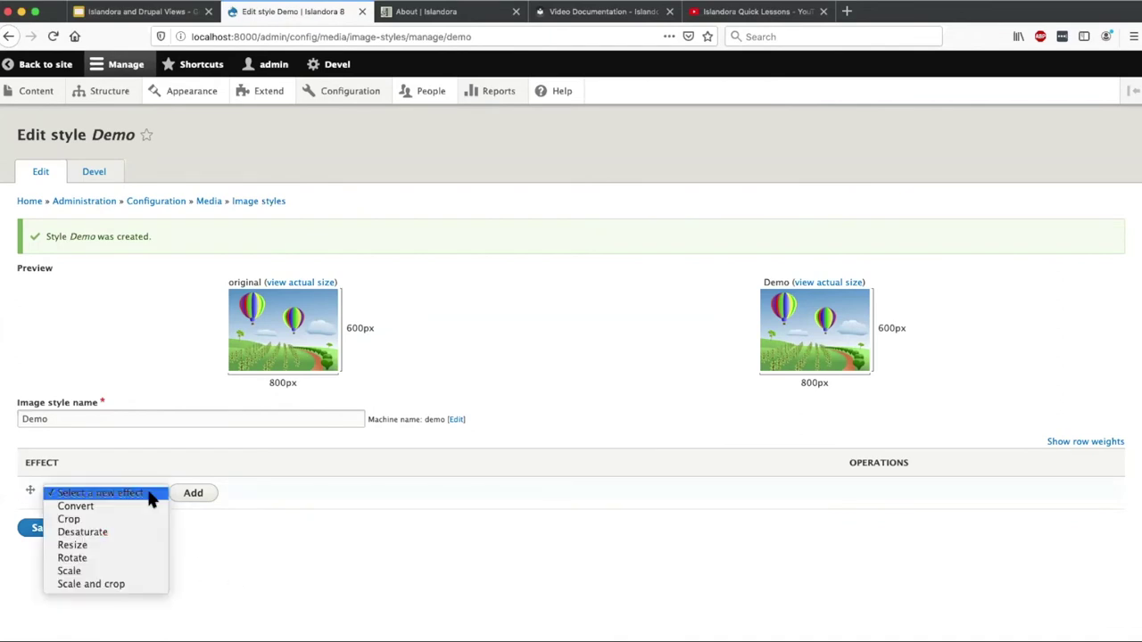
{"action": "left_click", "coordinate": [132, 585]}
{"action": "left_click", "coordinate": [190, 495]}
{"action": "left_click", "coordinate": [66, 266]}
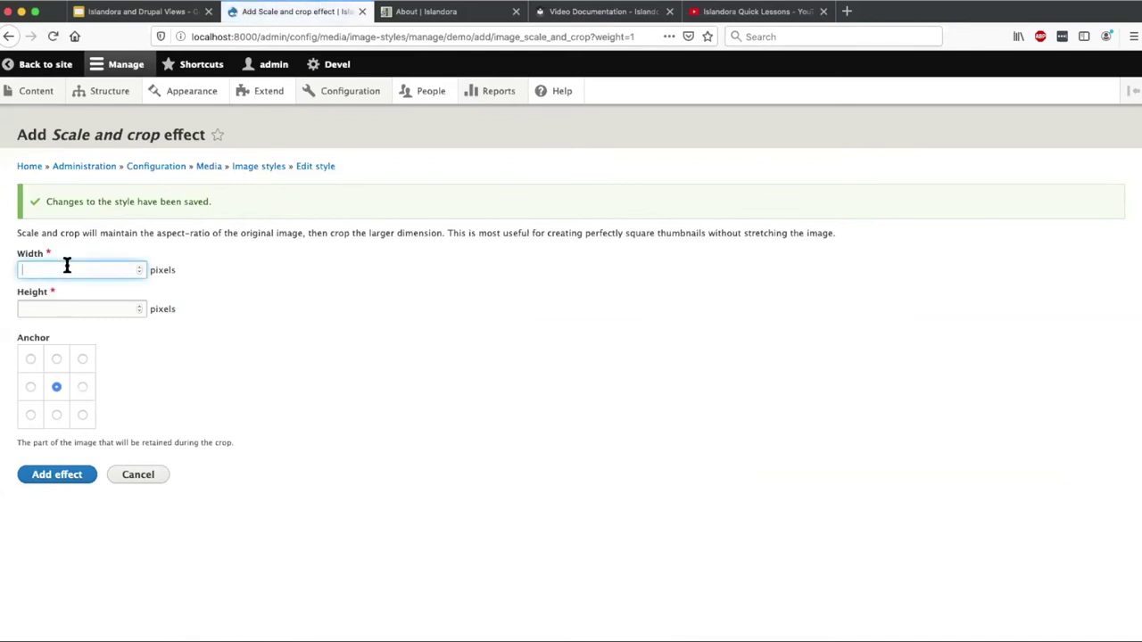
{"action": "type", "text": "150"}
{"action": "left_click", "coordinate": [59, 309]}
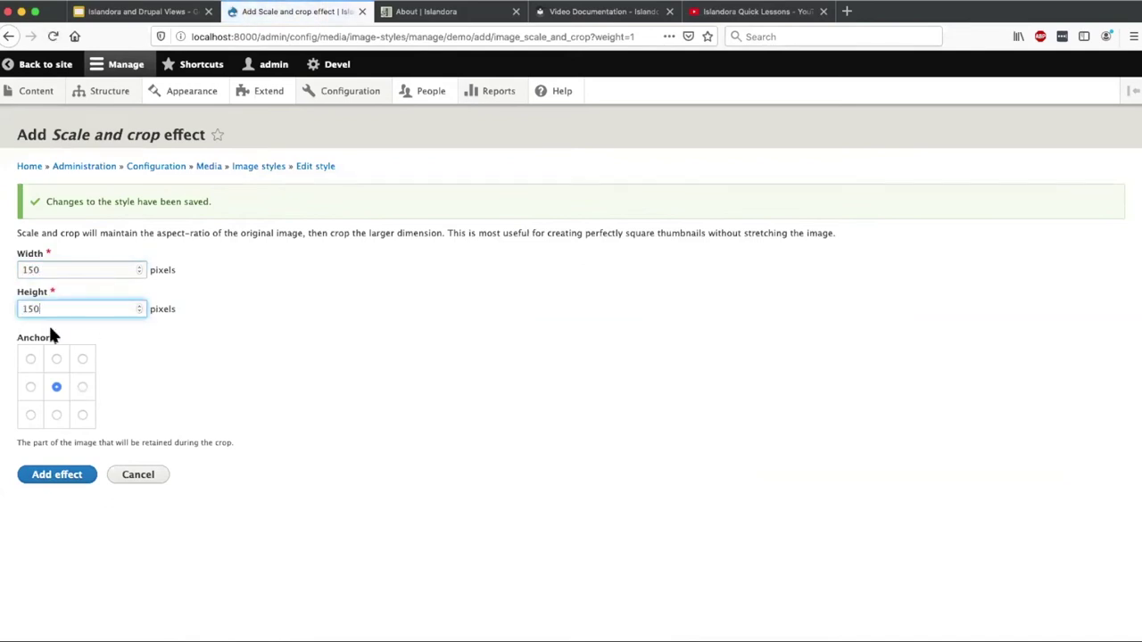
{"action": "left_click", "coordinate": [59, 472]}
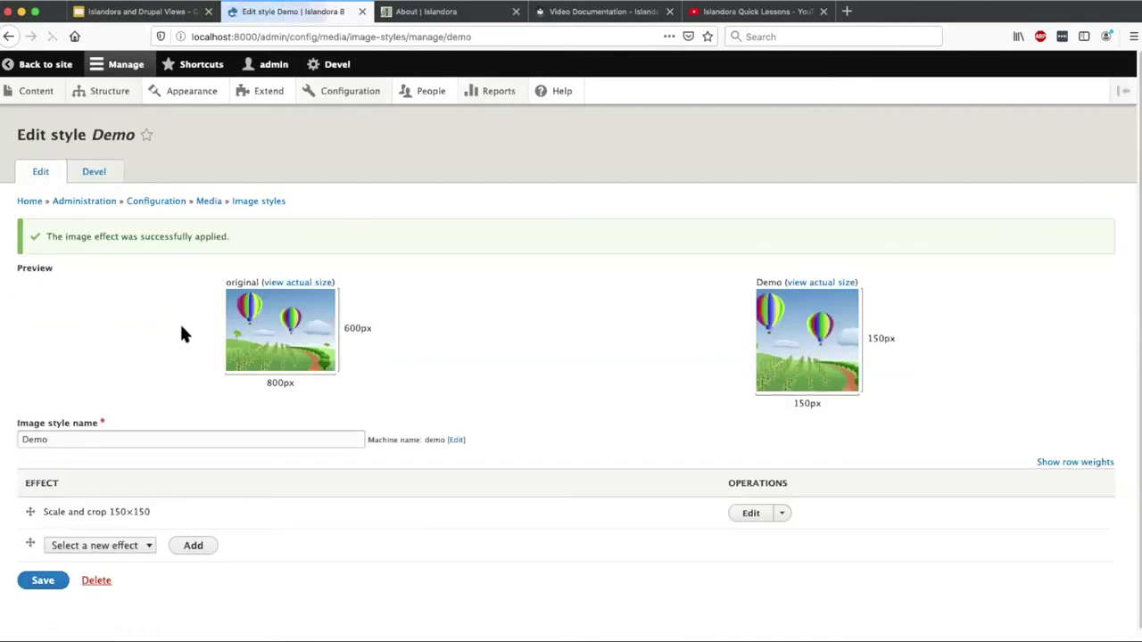
Step: Add a Desaturate effect to the Demo style and save the style
{"action": "scroll", "coordinate": [302, 488], "scroll_direction": "down", "scroll_amount": 1}
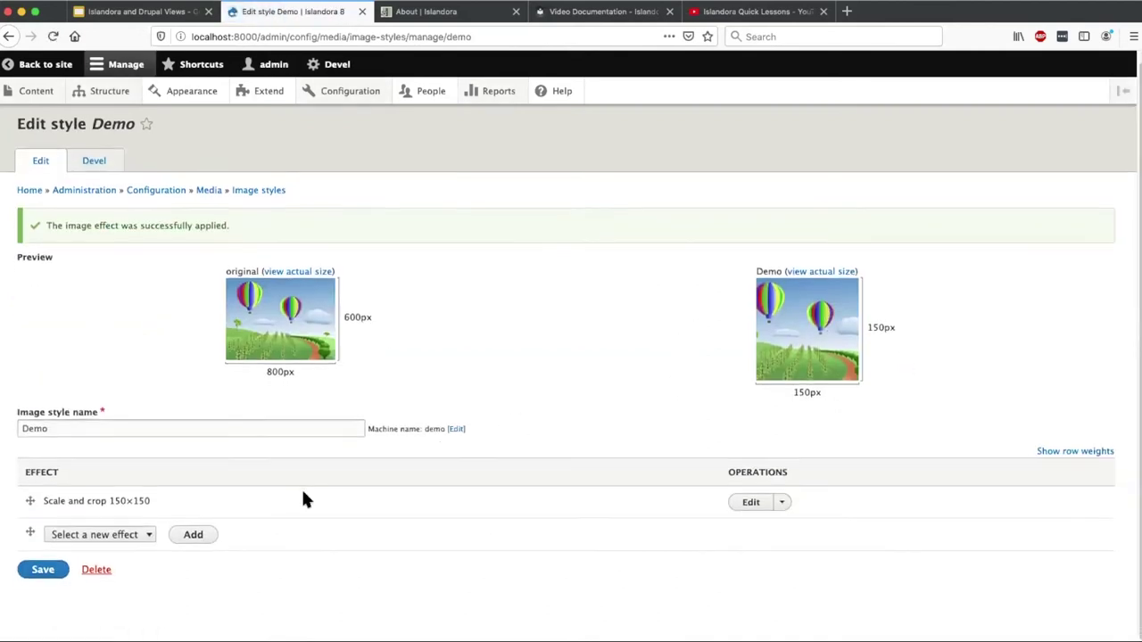
{"action": "left_click", "coordinate": [134, 543]}
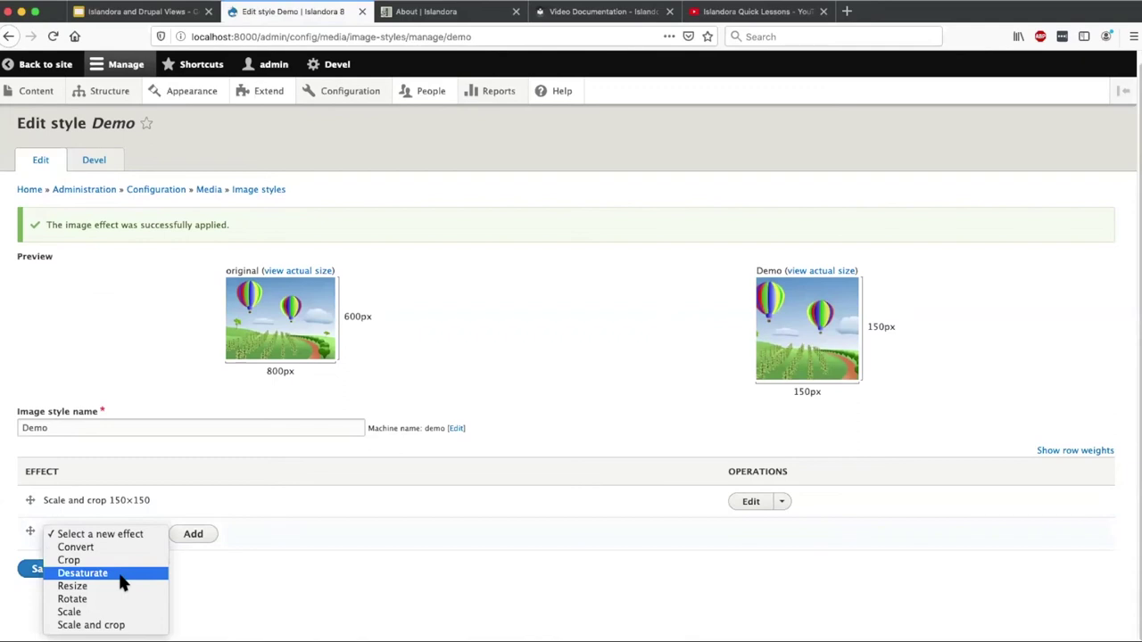
{"action": "left_click", "coordinate": [83, 574]}
{"action": "left_click", "coordinate": [25, 575]}
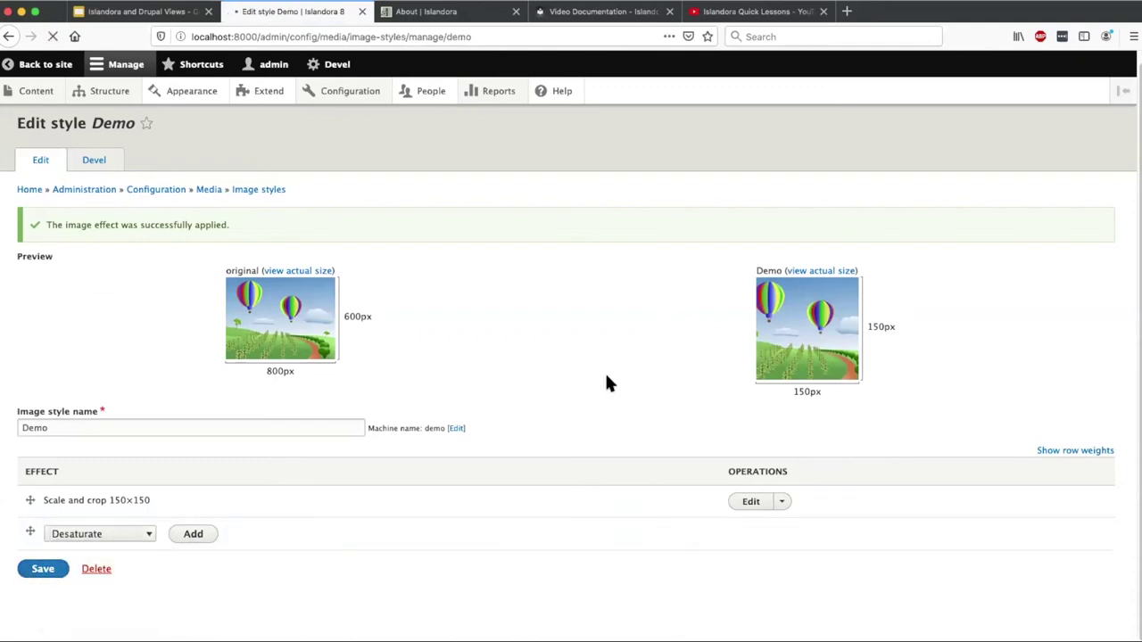
{"action": "left_click", "coordinate": [43, 630]}
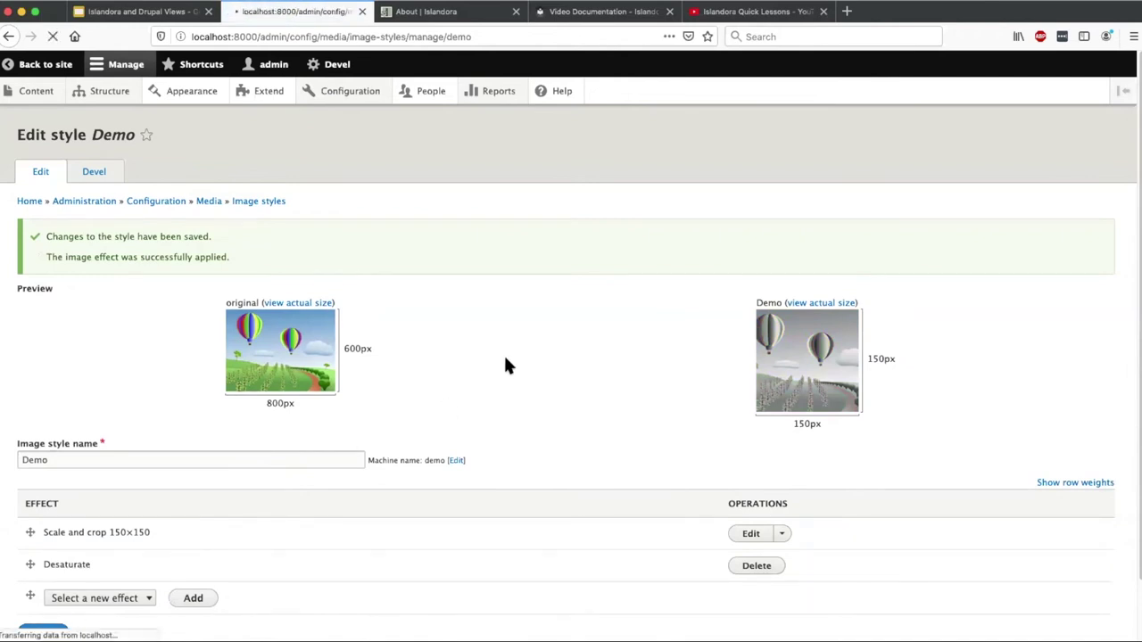
Step: Return to the site's Slideshows page and open the view of the brown puppy slideshow block for editing
{"action": "left_click", "coordinate": [27, 203]}
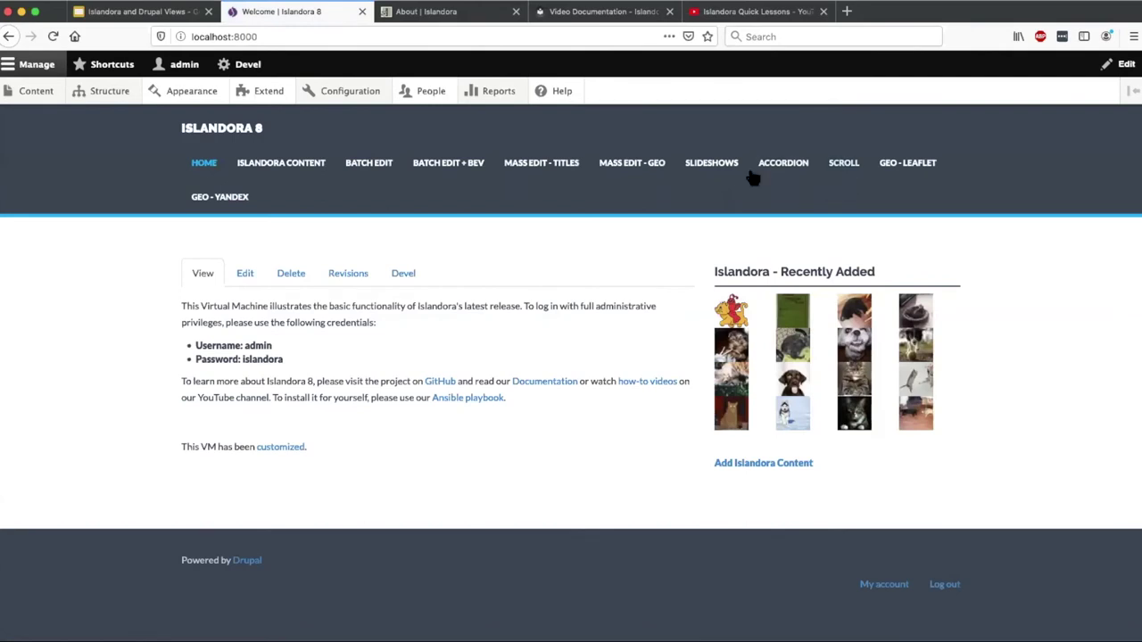
{"action": "left_click", "coordinate": [719, 168]}
{"action": "scroll", "coordinate": [467, 362], "scroll_direction": "down", "scroll_amount": 2}
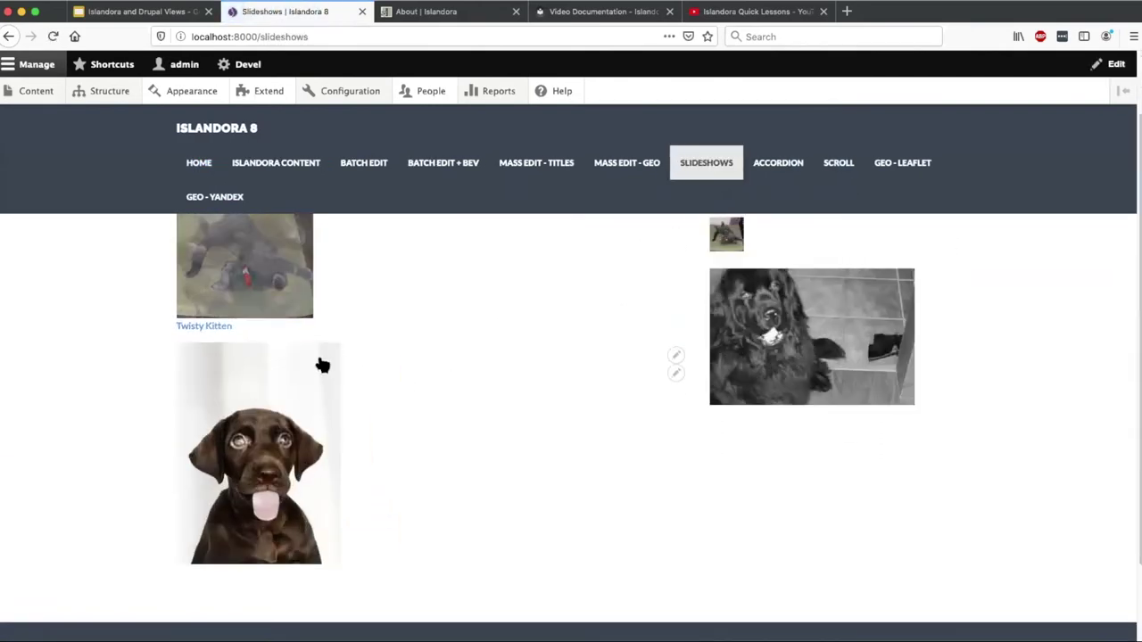
{"action": "left_click", "coordinate": [675, 356]}
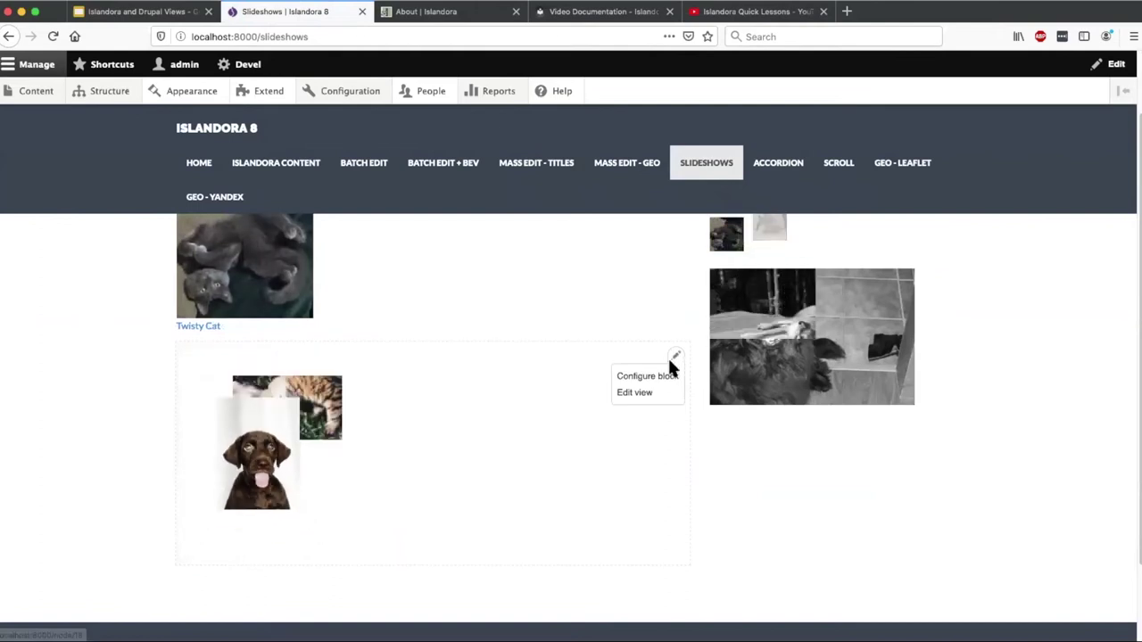
{"action": "left_click", "coordinate": [636, 393]}
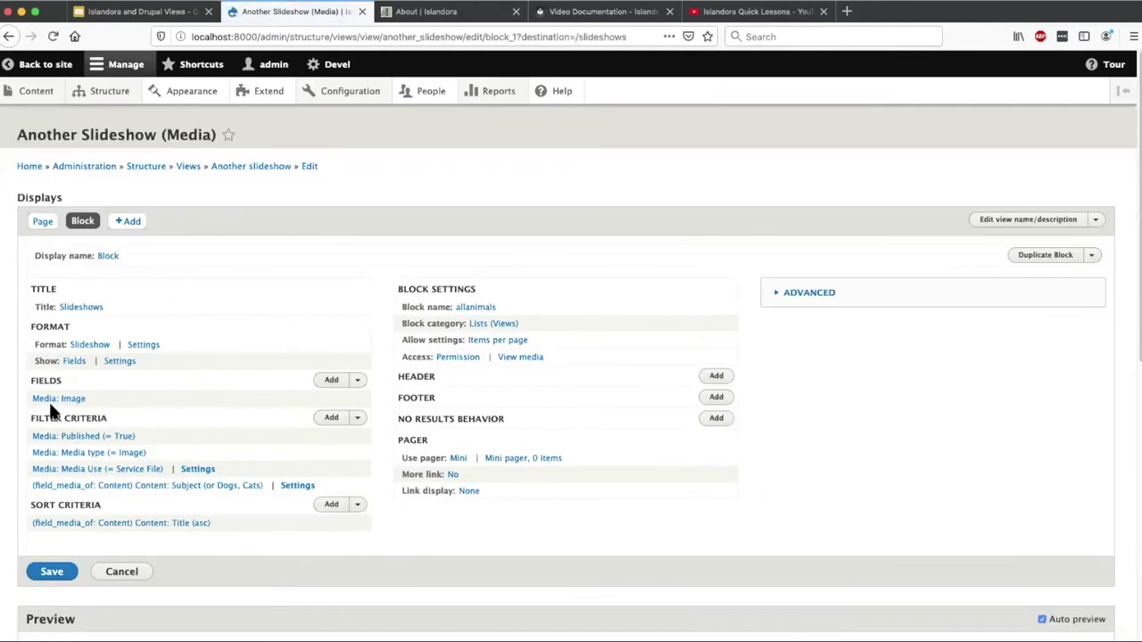
Step: Set the Media: Image field's image style to Demo for all displays, save the view and check the slideshow on the site
{"action": "left_click", "coordinate": [62, 399]}
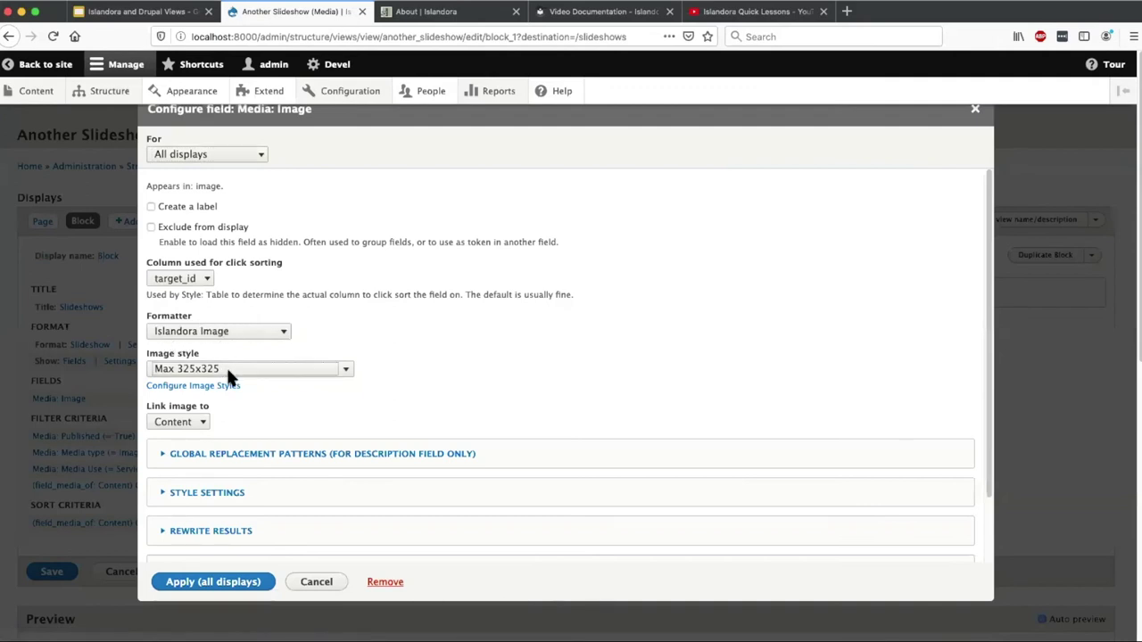
{"action": "left_click", "coordinate": [226, 370]}
{"action": "left_click", "coordinate": [189, 357]}
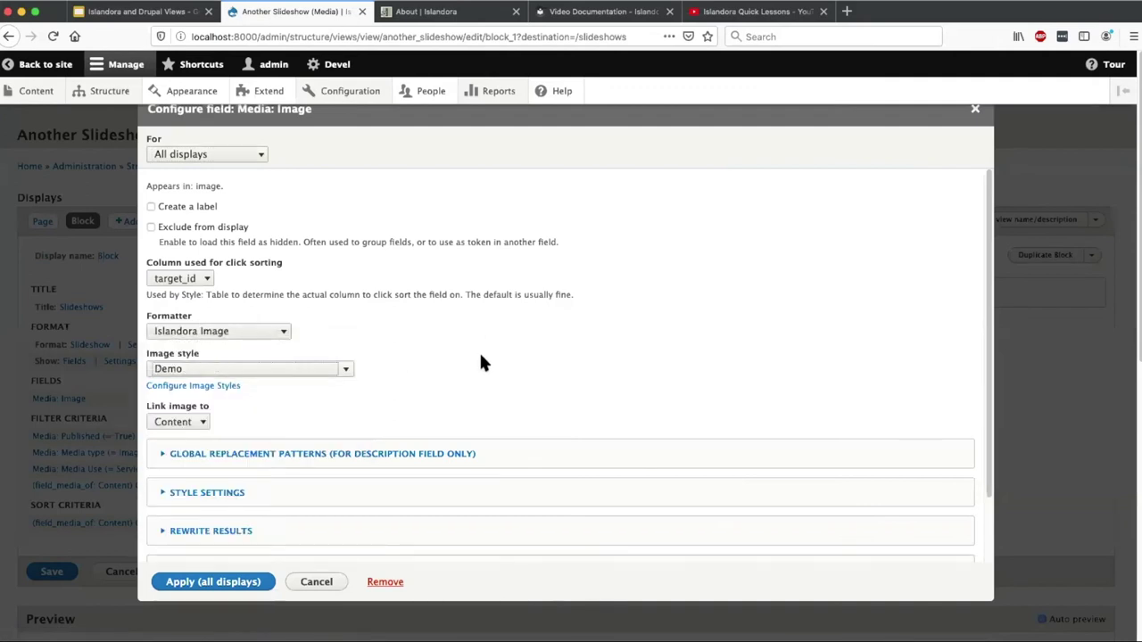
{"action": "left_click", "coordinate": [212, 582]}
{"action": "scroll", "coordinate": [117, 581], "scroll_direction": "down", "scroll_amount": 3}
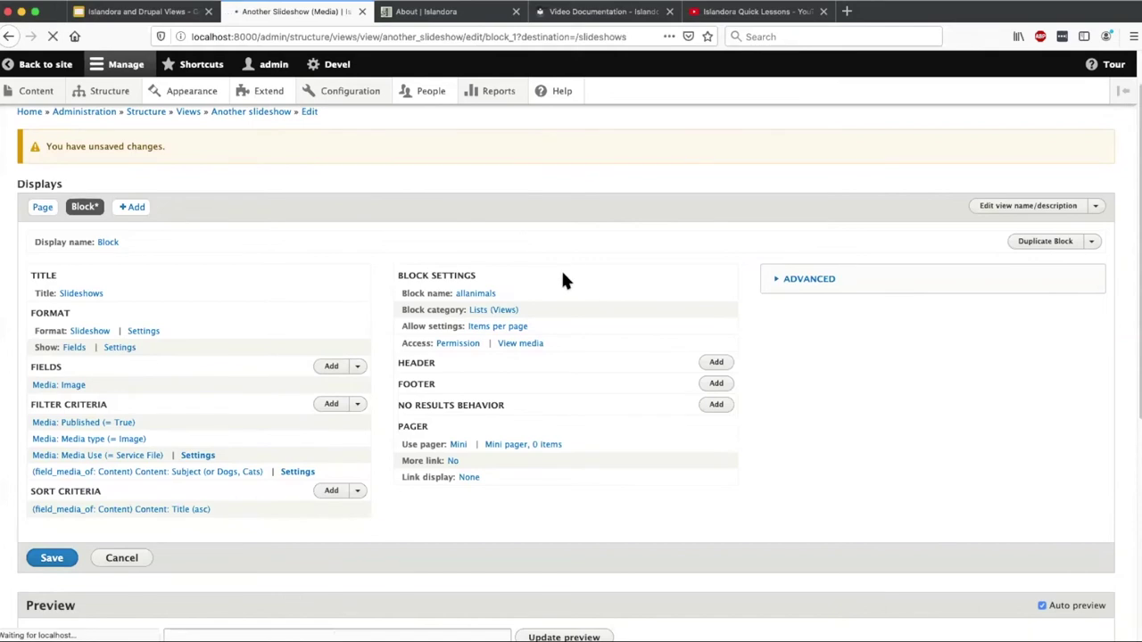
{"action": "scroll", "coordinate": [174, 444], "scroll_direction": "down", "scroll_amount": 3}
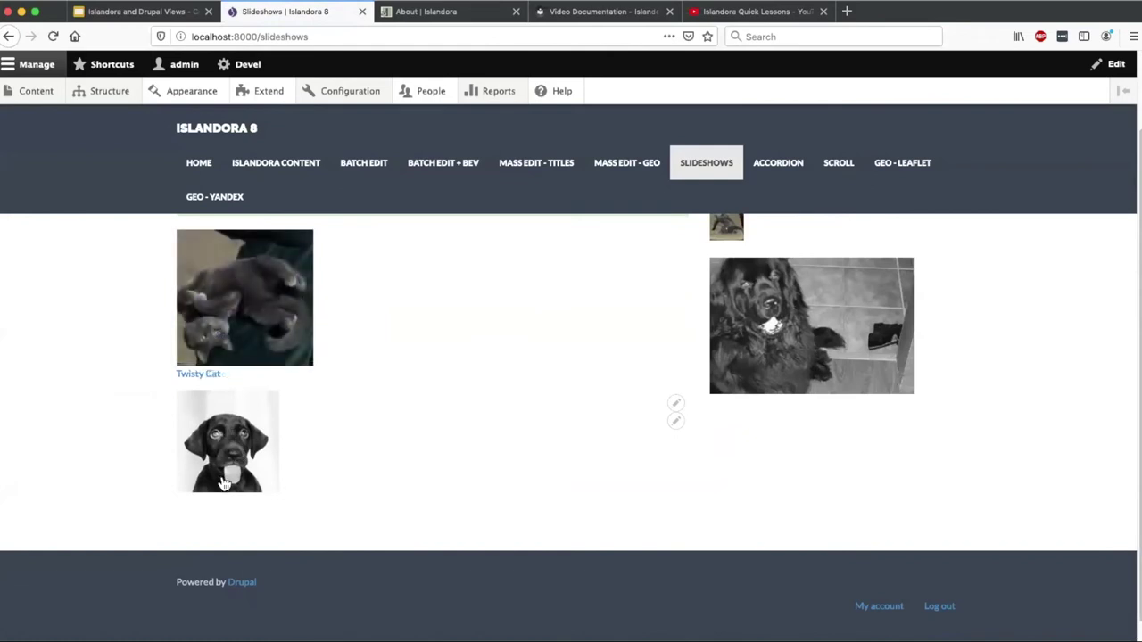
{"action": "scroll", "coordinate": [425, 451], "scroll_direction": "up", "scroll_amount": 3}
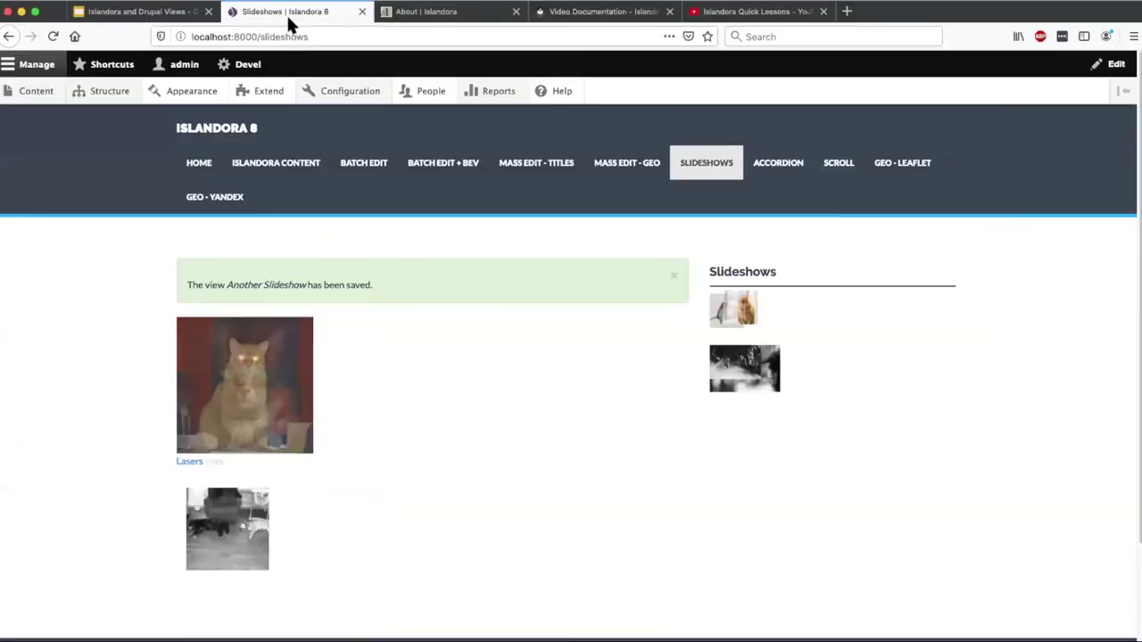
Step: Open the Accordion page and expand the Not a Bear, Mutt in the Sun, Snow Dog and Dog Nap entries
{"action": "left_click", "coordinate": [778, 163]}
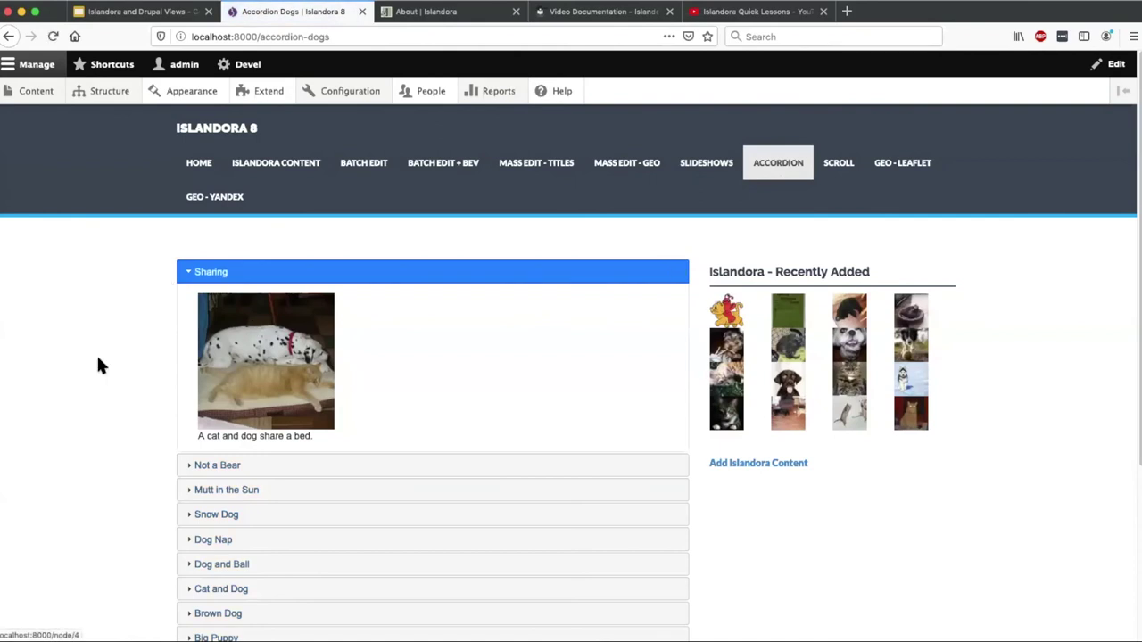
{"action": "left_click", "coordinate": [206, 468]}
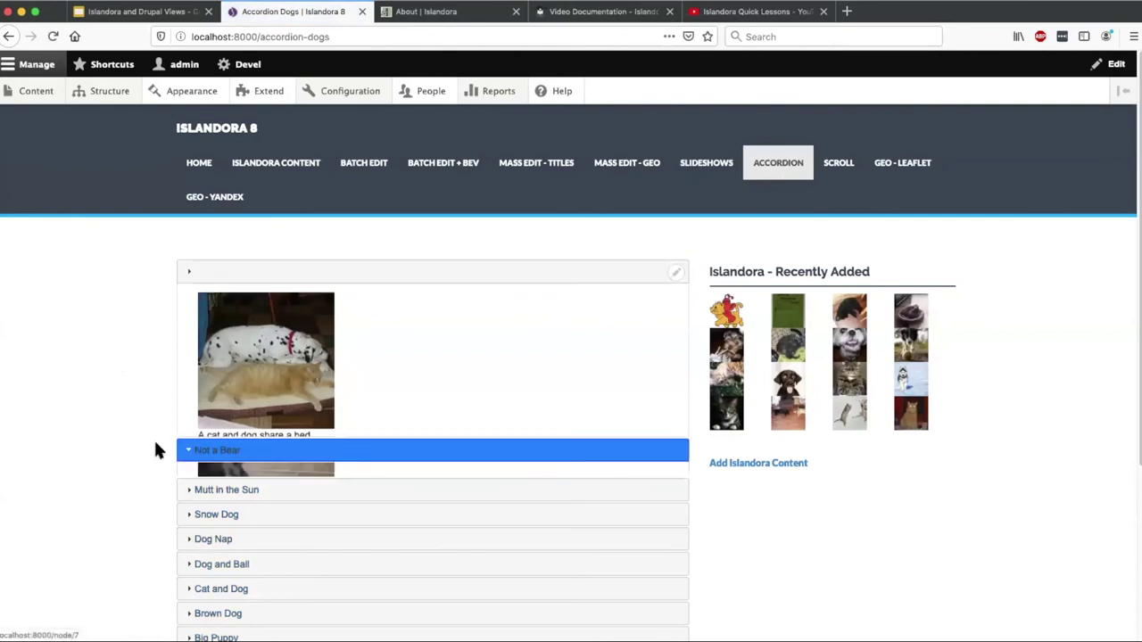
{"action": "left_click", "coordinate": [214, 496]}
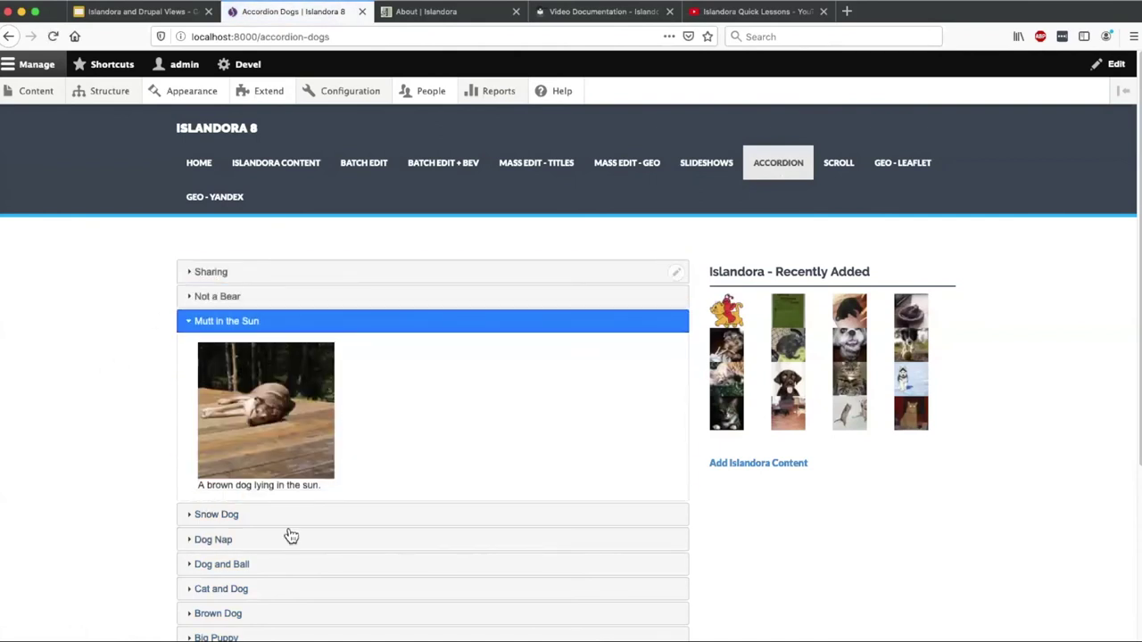
{"action": "left_click", "coordinate": [219, 517]}
{"action": "left_click", "coordinate": [250, 540]}
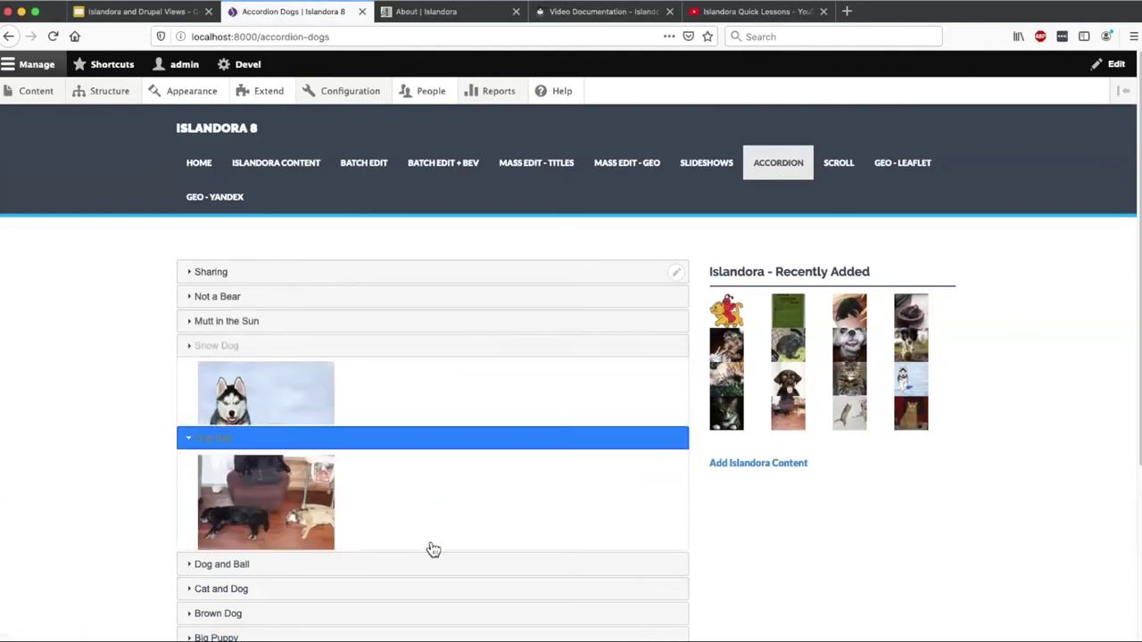
Step: Open the accordion's view for editing and examine its format, fields, filter criteria and preview
{"action": "left_click", "coordinate": [678, 274]}
{"action": "left_click", "coordinate": [665, 297]}
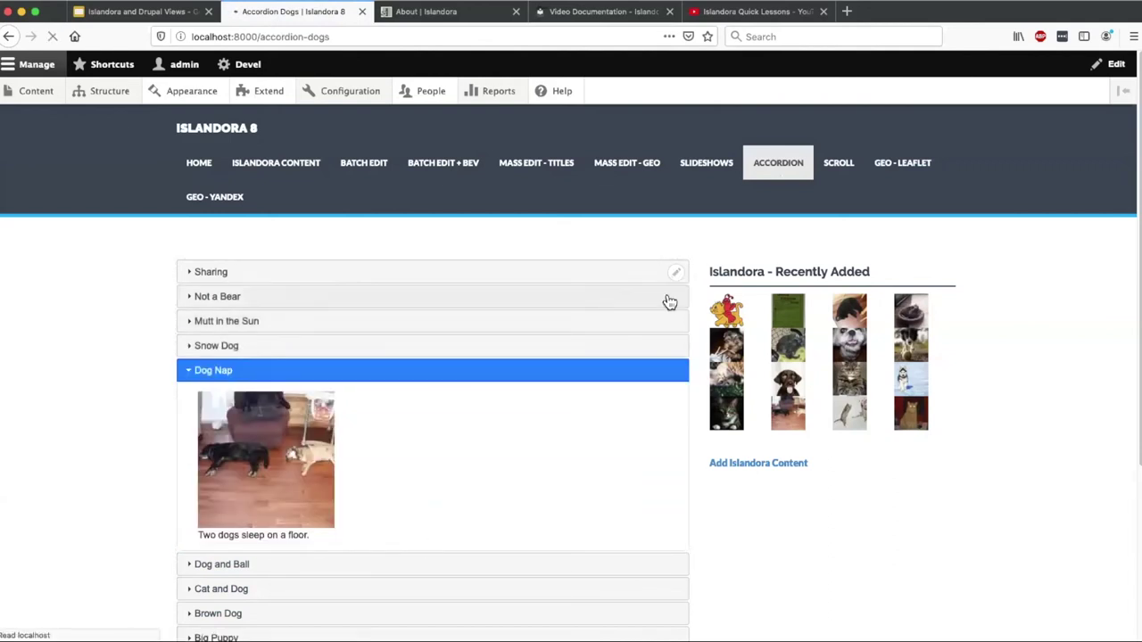
{"action": "scroll", "coordinate": [292, 415], "scroll_direction": "down", "scroll_amount": 2}
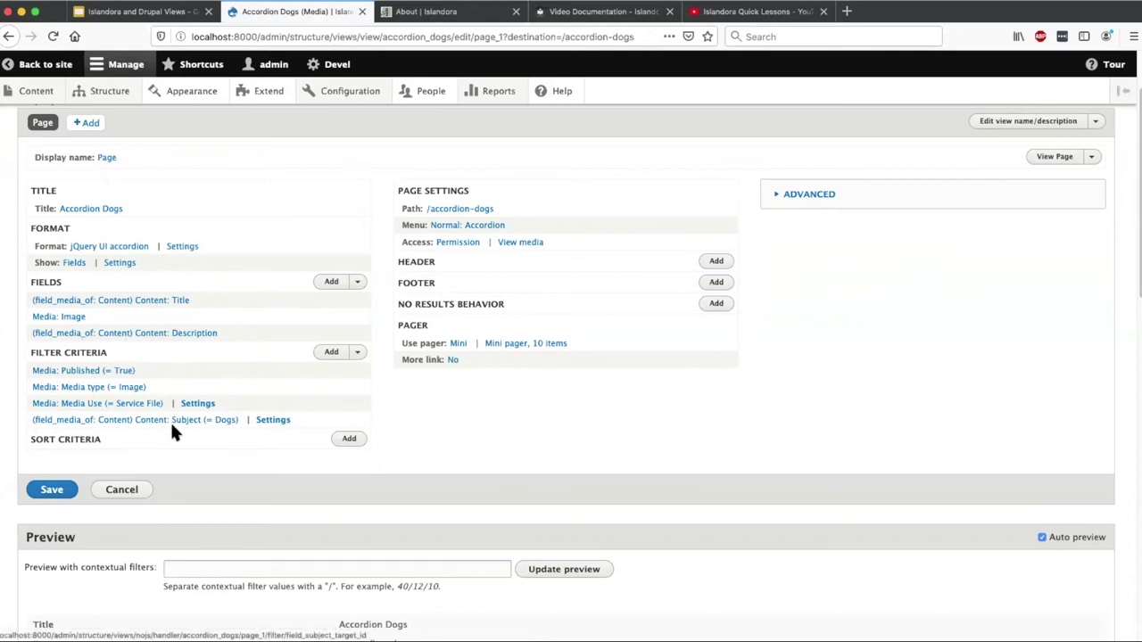
{"action": "scroll", "coordinate": [604, 419], "scroll_direction": "down", "scroll_amount": 5}
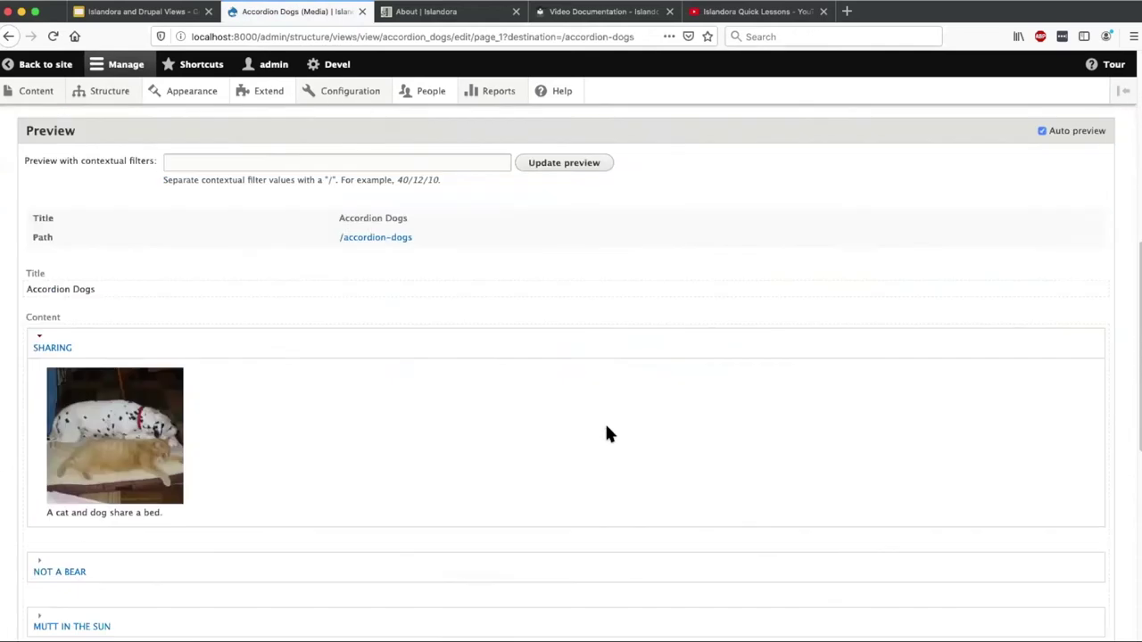
{"action": "scroll", "coordinate": [464, 402], "scroll_direction": "up", "scroll_amount": 6}
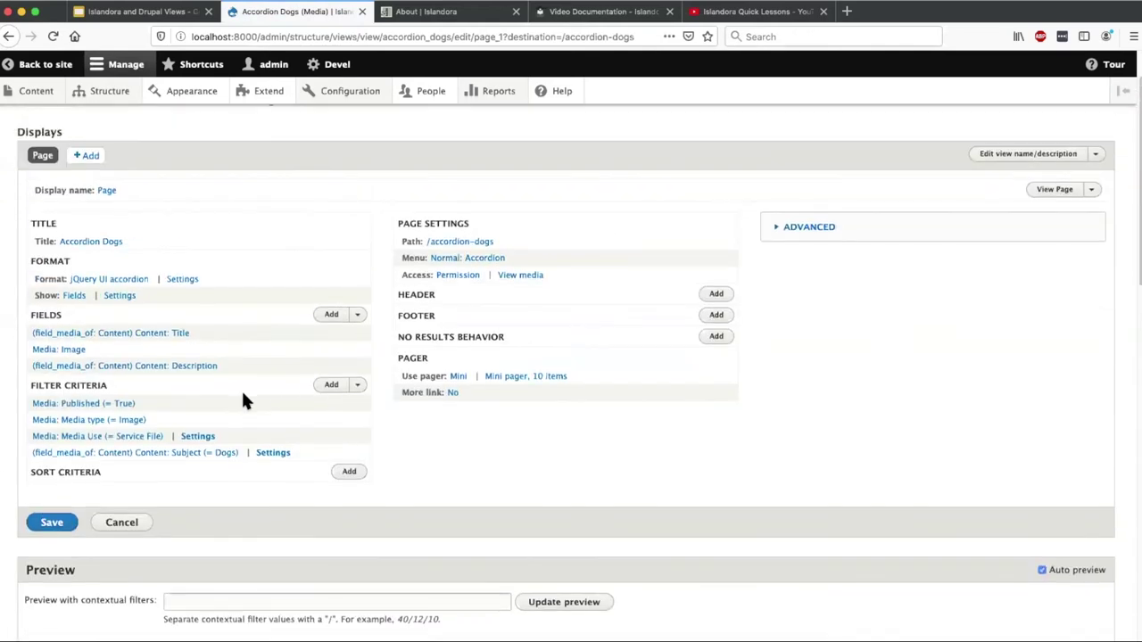
Step: Review the jQuery UI accordion's style options and set its trigger event to Mouseover
{"action": "left_click", "coordinate": [177, 311]}
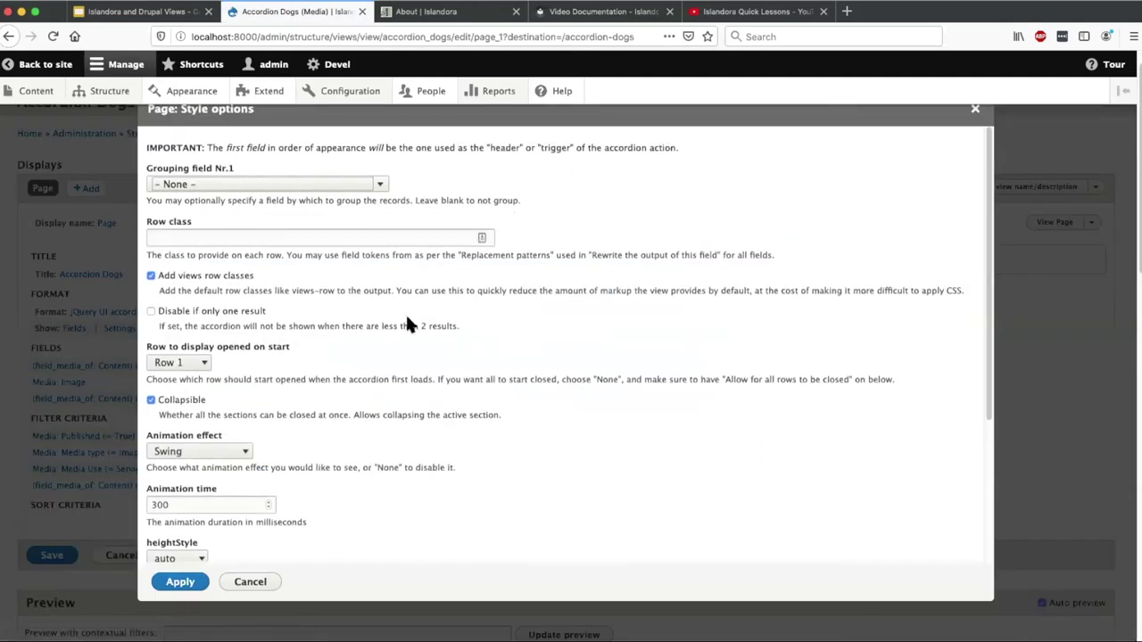
{"action": "scroll", "coordinate": [406, 312], "scroll_direction": "down", "scroll_amount": 3}
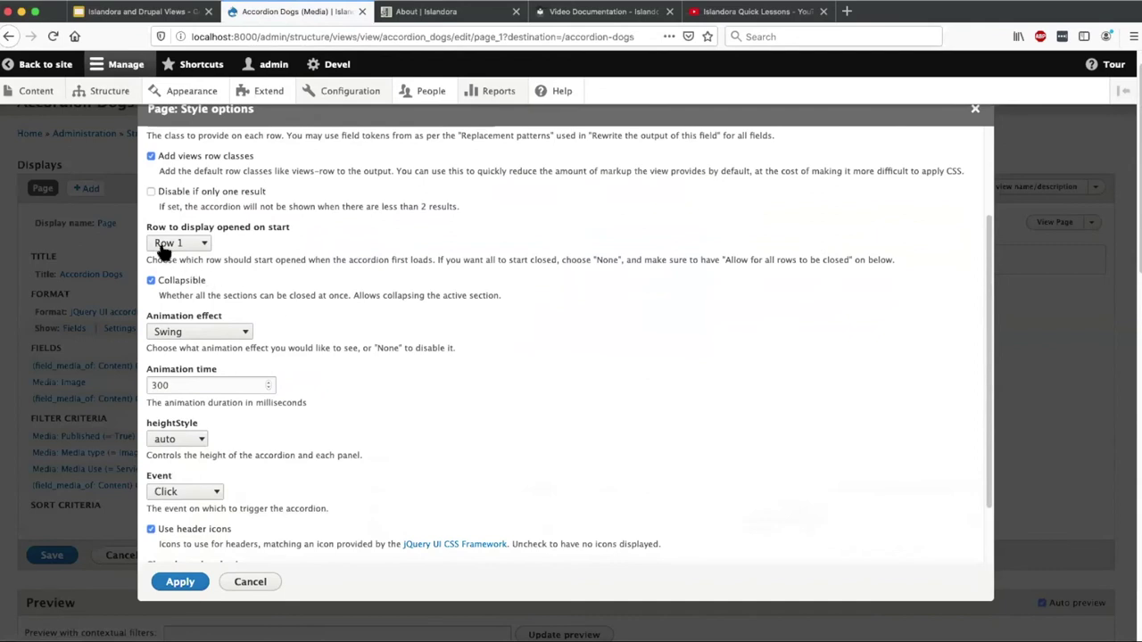
{"action": "scroll", "coordinate": [474, 321], "scroll_direction": "down", "scroll_amount": 2}
{"action": "left_click", "coordinate": [201, 258]}
{"action": "left_click", "coordinate": [426, 304]}
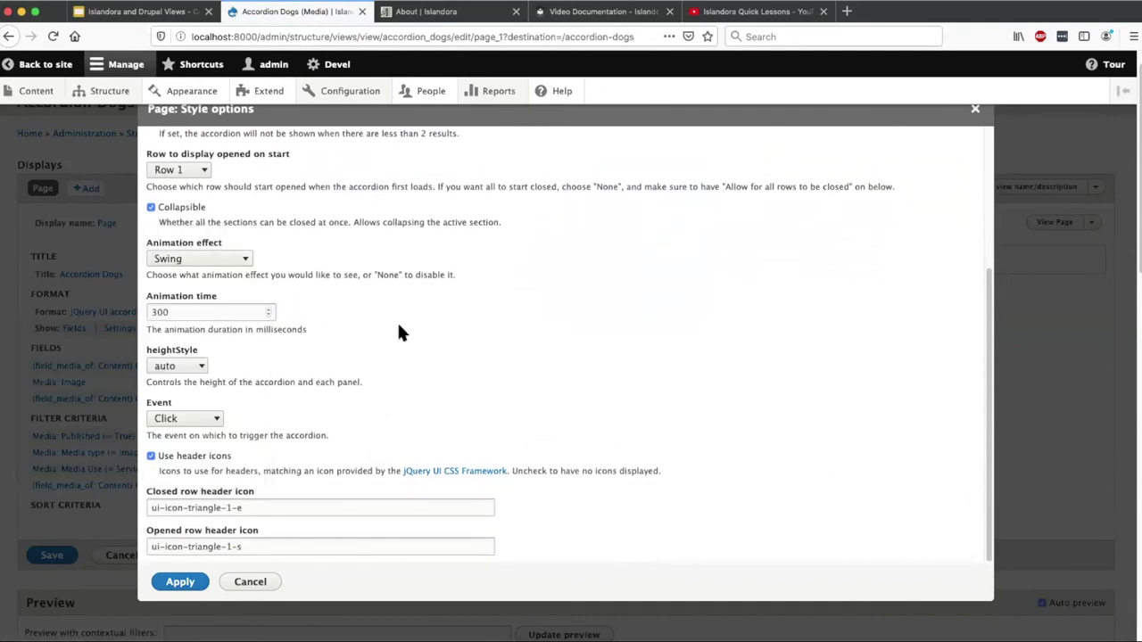
{"action": "scroll", "coordinate": [399, 332], "scroll_direction": "down", "scroll_amount": 2}
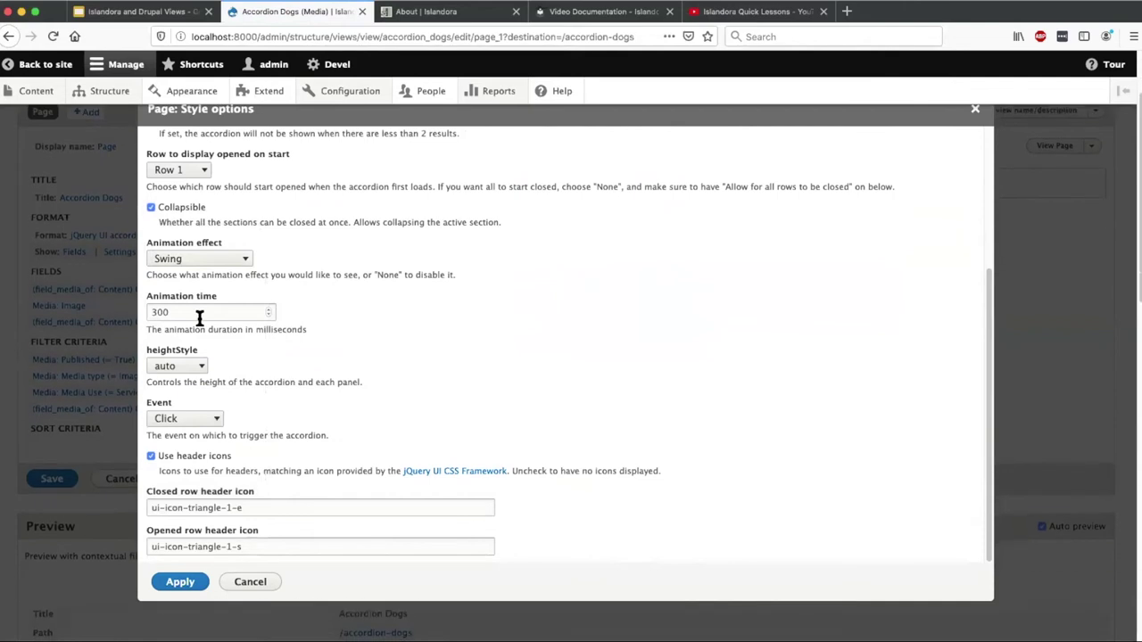
{"action": "left_click", "coordinate": [202, 421]}
{"action": "left_click", "coordinate": [184, 433]}
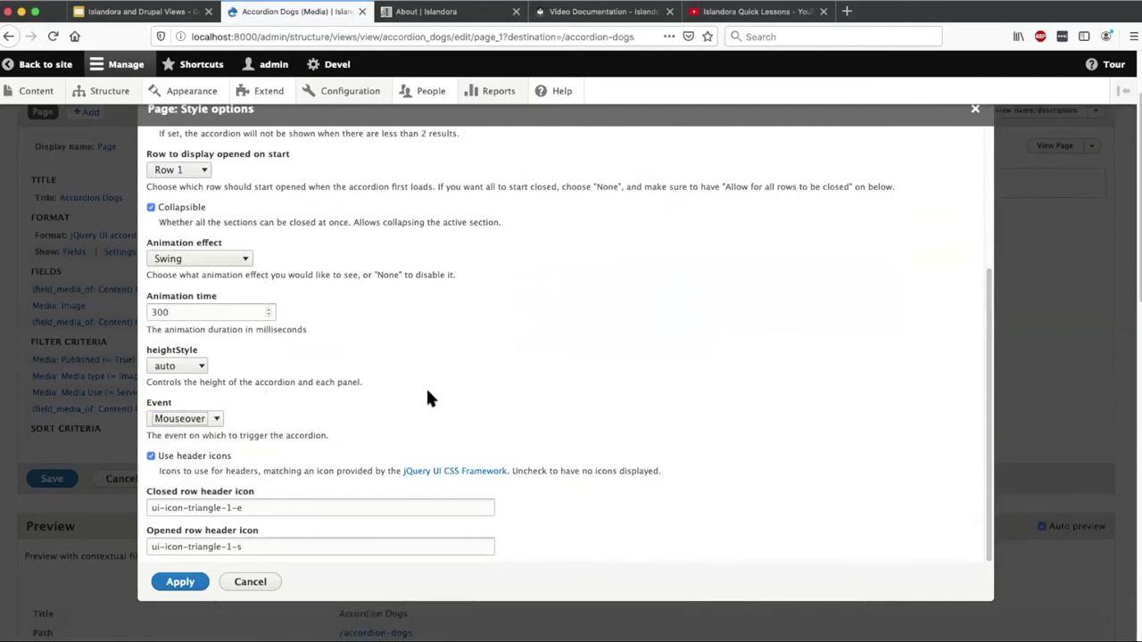
{"action": "left_click", "coordinate": [202, 583]}
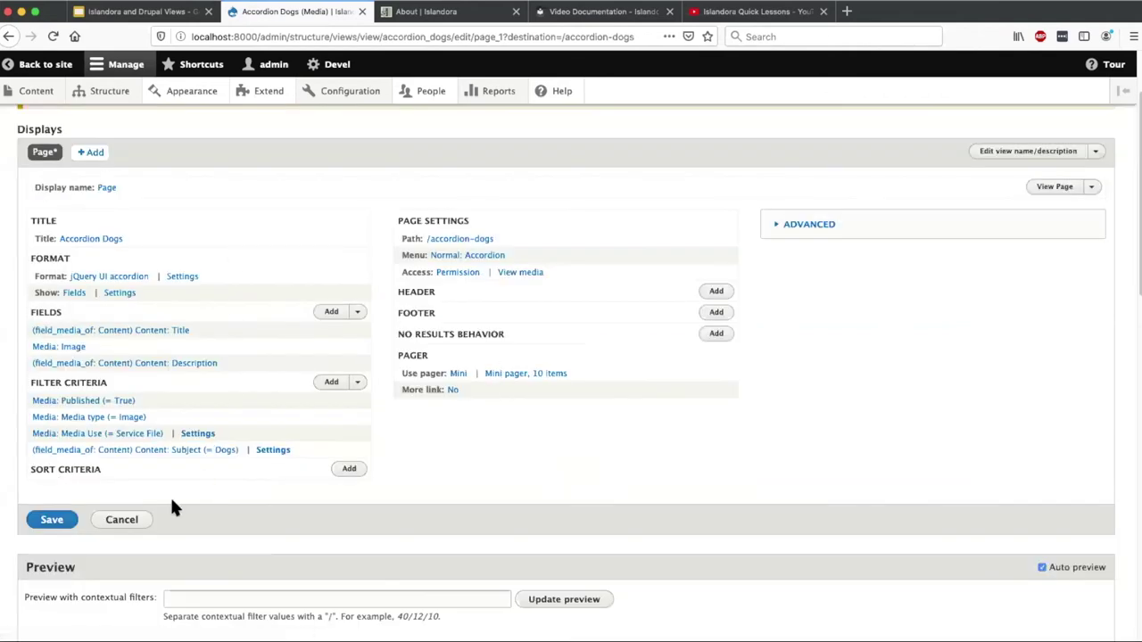
Step: Save the accordion view and check that its dog entries expand on mouseover on the site
{"action": "left_click", "coordinate": [50, 523]}
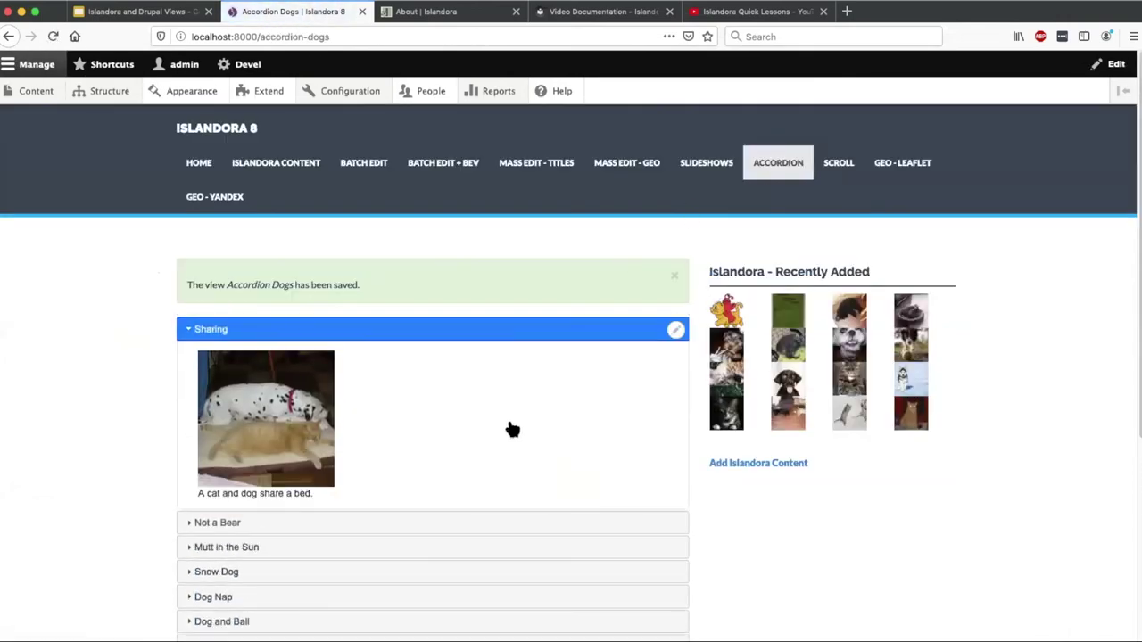
{"action": "mouse_move", "coordinate": [503, 598]}
{"action": "scroll", "coordinate": [517, 540], "scroll_direction": "down", "scroll_amount": 3}
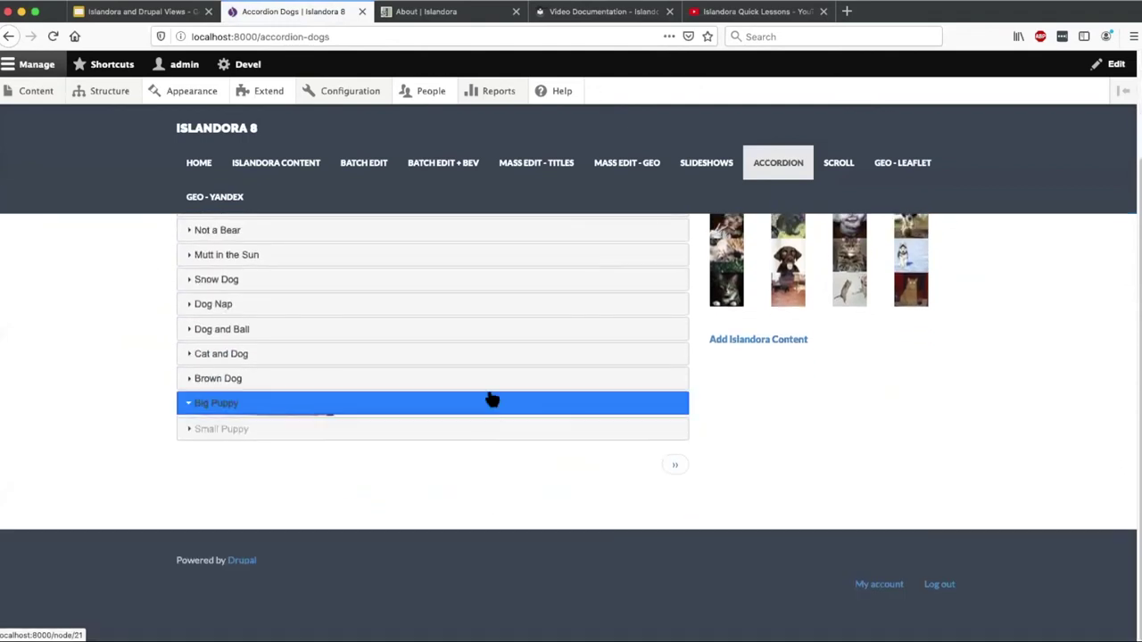
{"action": "scroll", "coordinate": [491, 323], "scroll_direction": "up", "scroll_amount": 5}
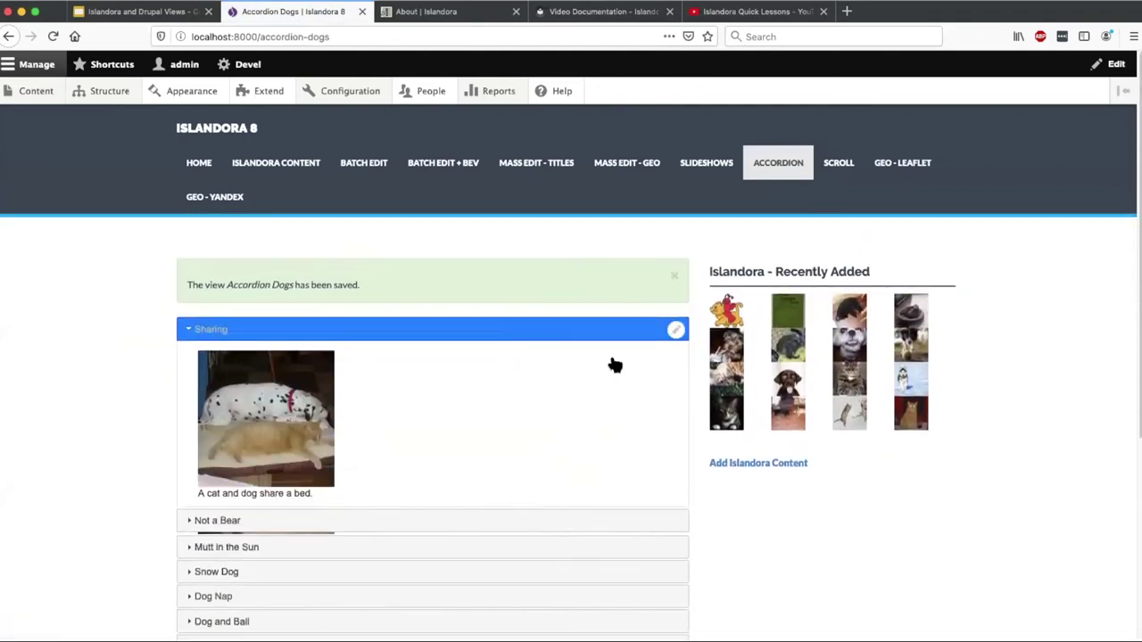
Step: Reopen the accordion's view for editing and add the Content: Coordinates field with the Geolocation Lat/Lng formatter
{"action": "left_click", "coordinate": [676, 330]}
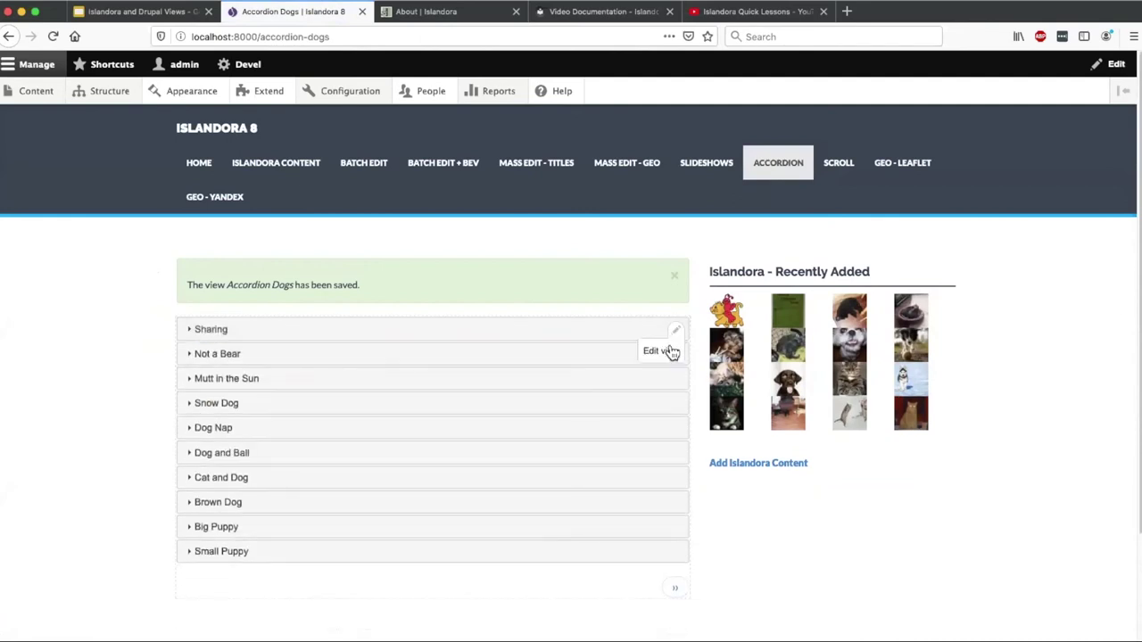
{"action": "left_click", "coordinate": [671, 351]}
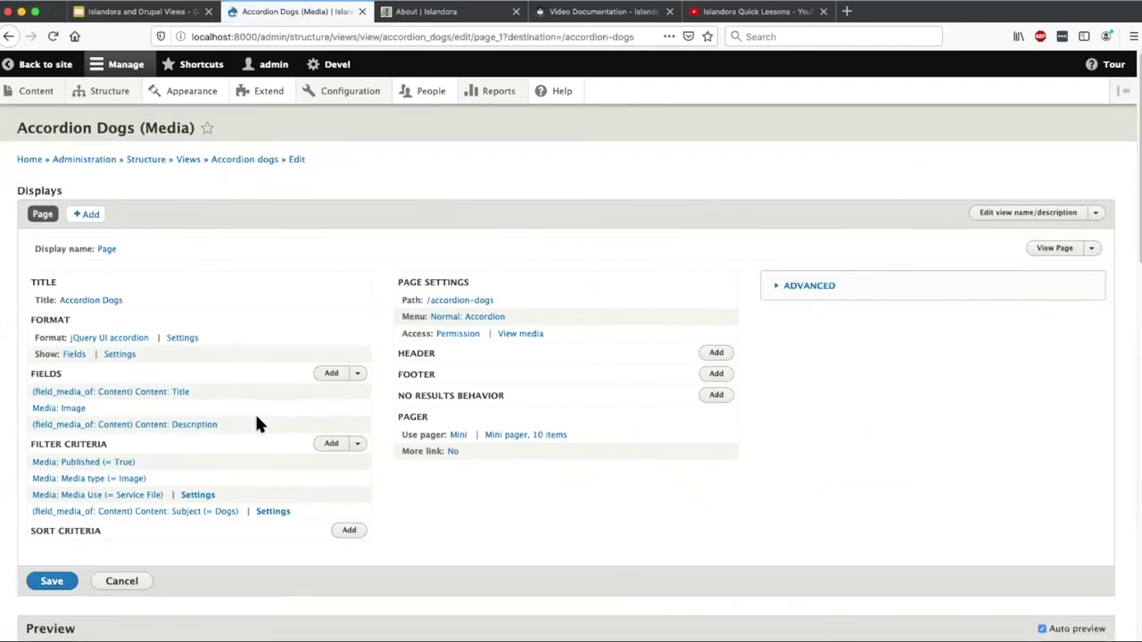
{"action": "scroll", "coordinate": [259, 419], "scroll_direction": "down", "scroll_amount": 1}
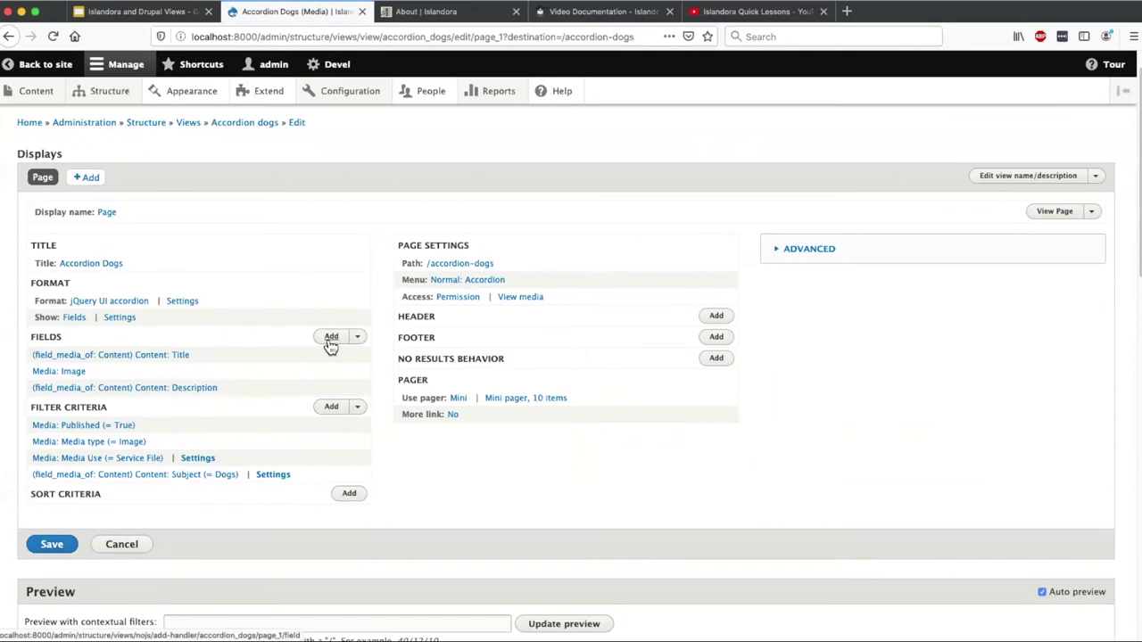
{"action": "left_click", "coordinate": [331, 339]}
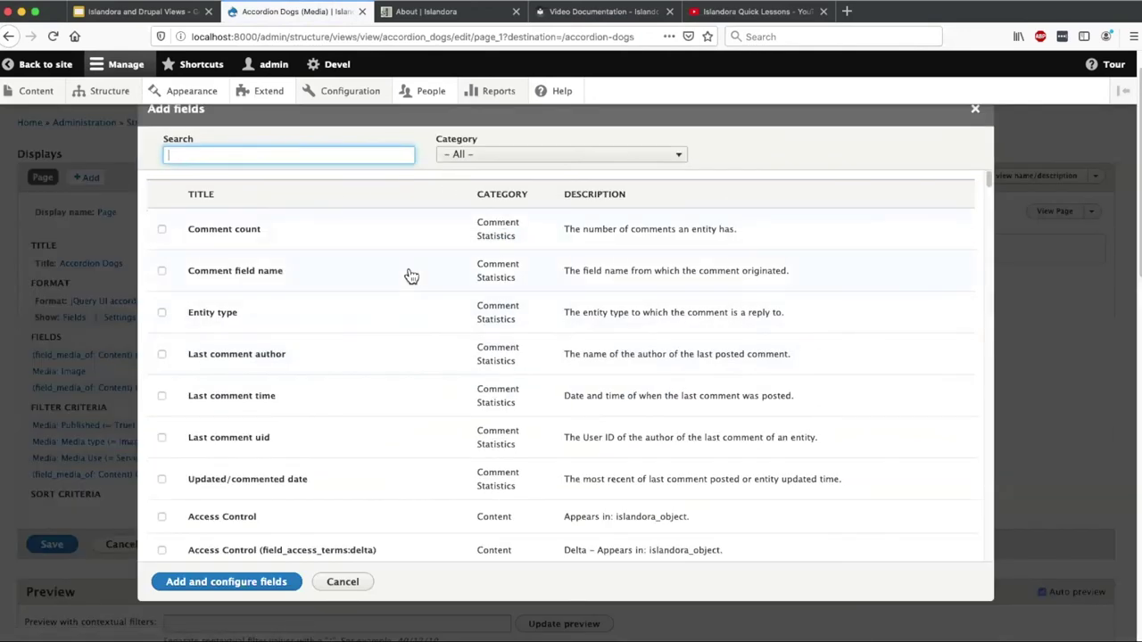
{"action": "scroll", "coordinate": [411, 275], "scroll_direction": "down", "scroll_amount": 10}
{"action": "scroll", "coordinate": [412, 275], "scroll_direction": "up", "scroll_amount": 4}
{"action": "scroll", "coordinate": [411, 276], "scroll_direction": "down", "scroll_amount": 3}
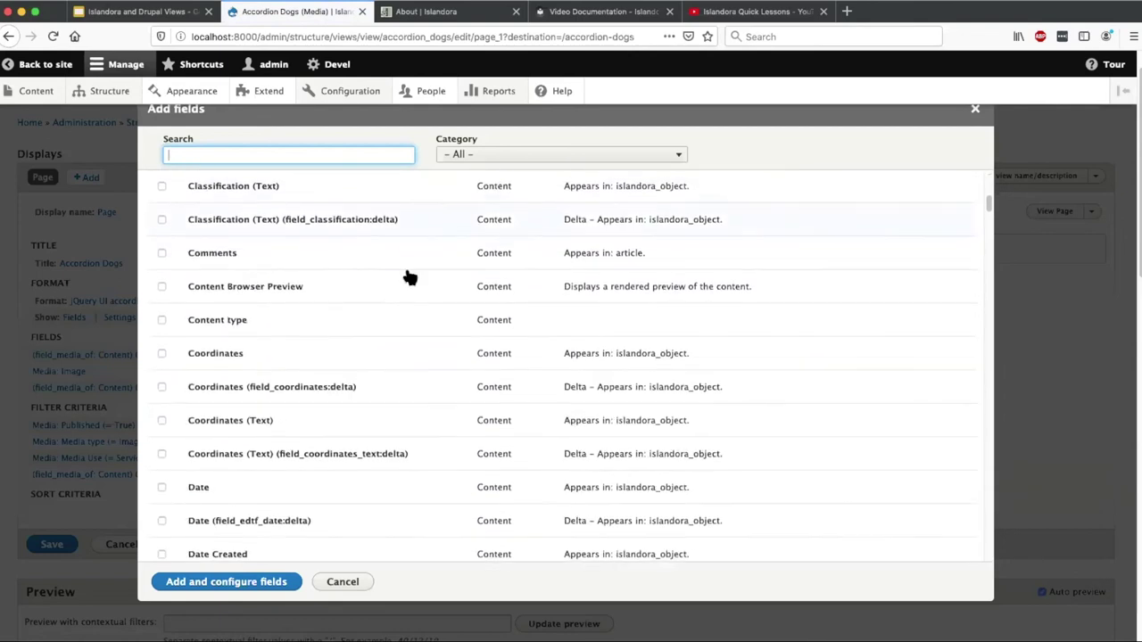
{"action": "scroll", "coordinate": [409, 278], "scroll_direction": "down", "scroll_amount": 1}
{"action": "left_click", "coordinate": [161, 336]}
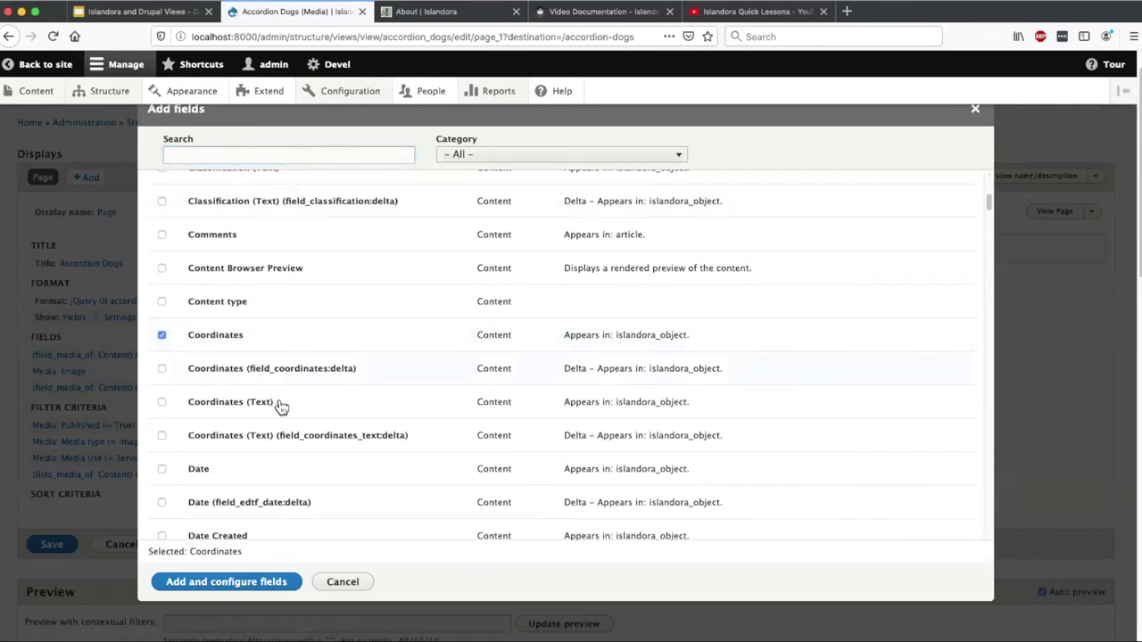
{"action": "left_click", "coordinate": [245, 580]}
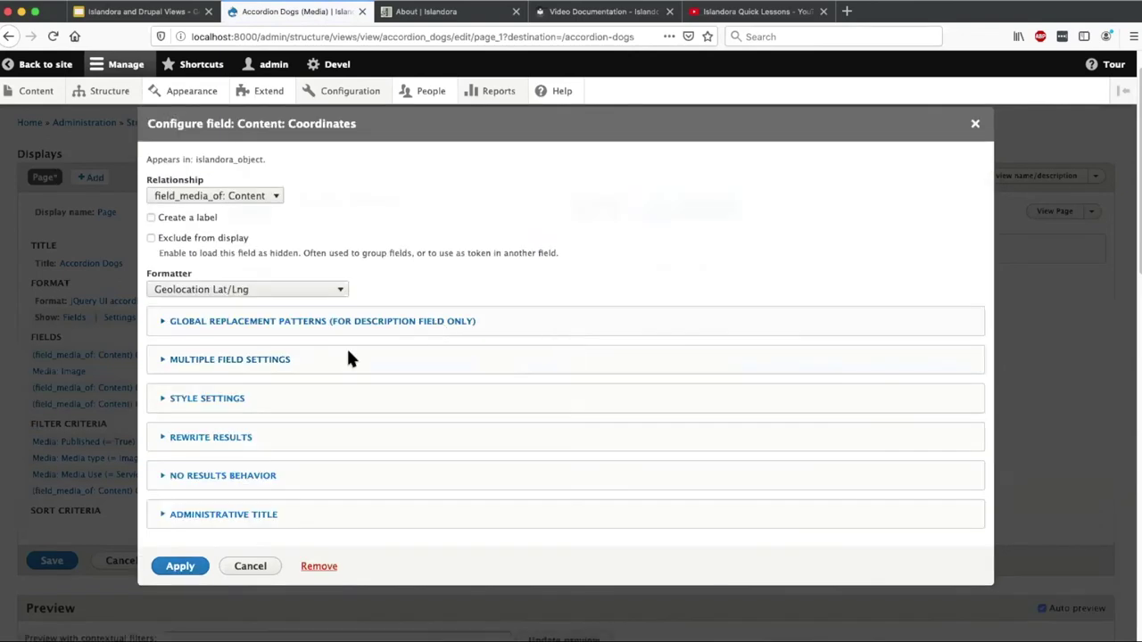
{"action": "left_click", "coordinate": [179, 567]}
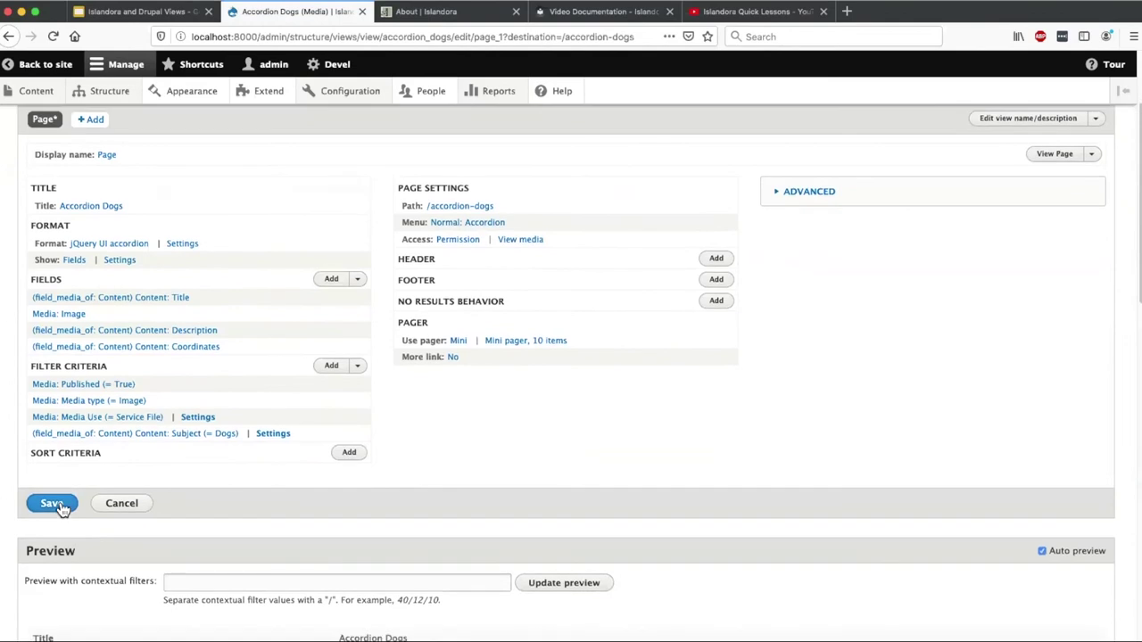
Step: Save the accordion view and check the coordinates in the Sharing entry on the site
{"action": "left_click", "coordinate": [52, 504]}
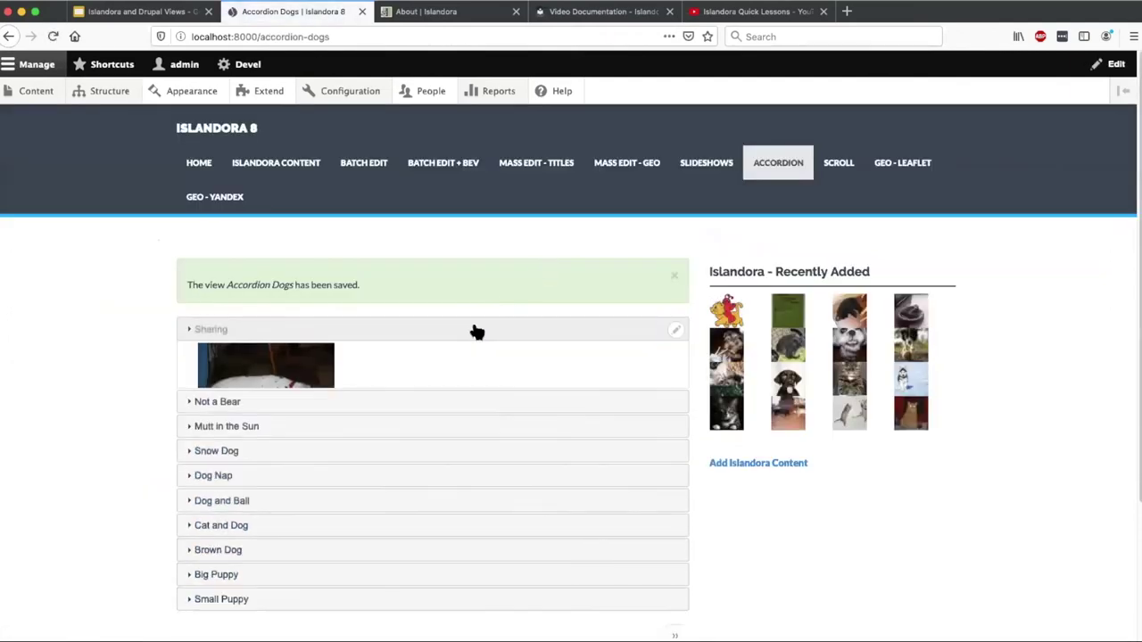
{"action": "left_click", "coordinate": [456, 355]}
{"action": "left_click", "coordinate": [456, 352]}
{"action": "left_click", "coordinate": [456, 339]}
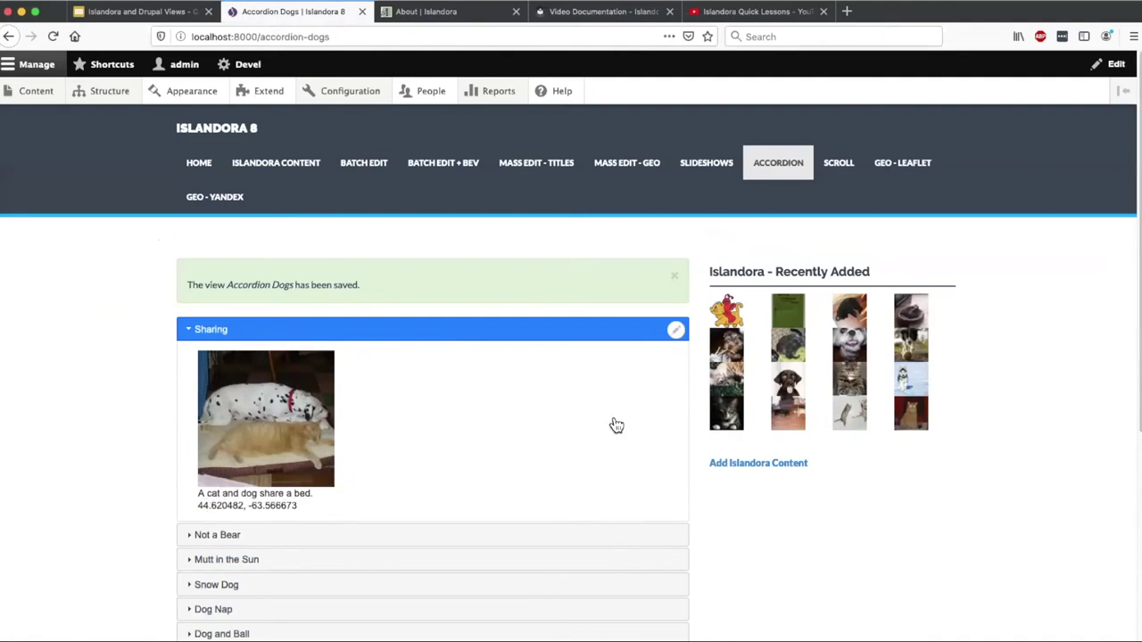
{"action": "left_click", "coordinate": [500, 329]}
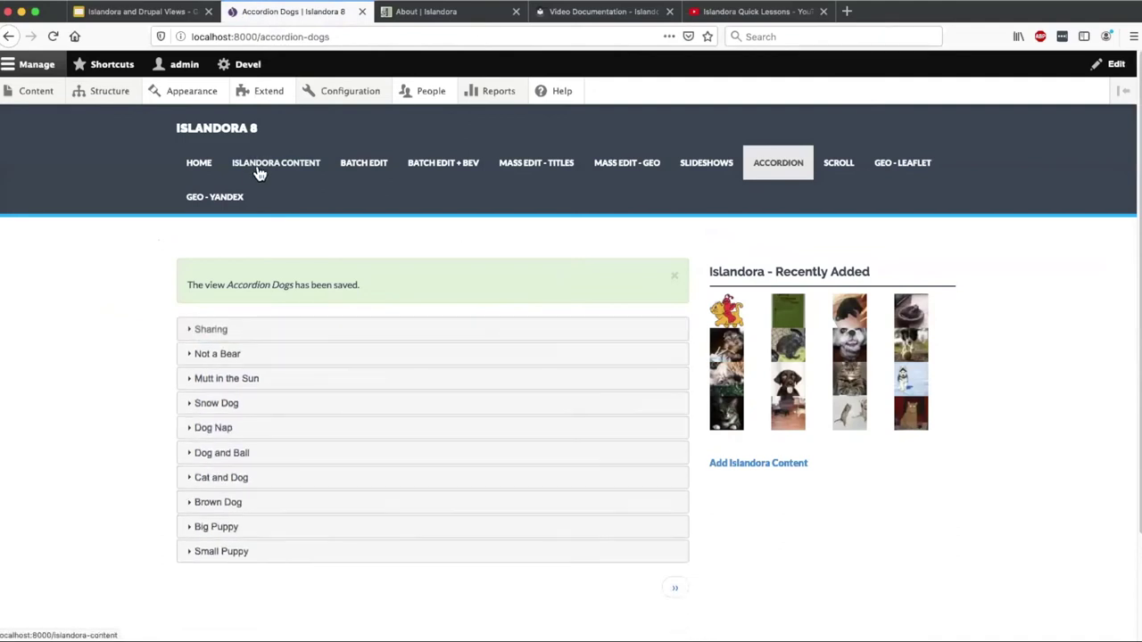
Step: Switch to the Islandora and Drupal Views slides, show the Infinite Scroll slide and return to the Islandora site
{"action": "left_click", "coordinate": [157, 14]}
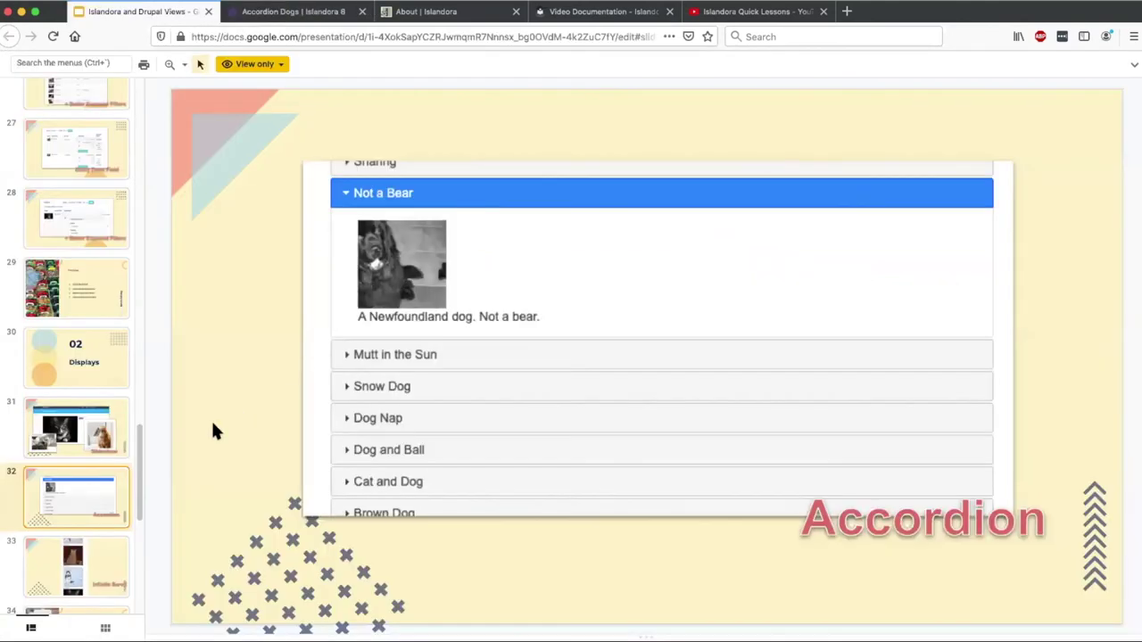
{"action": "left_click", "coordinate": [96, 556]}
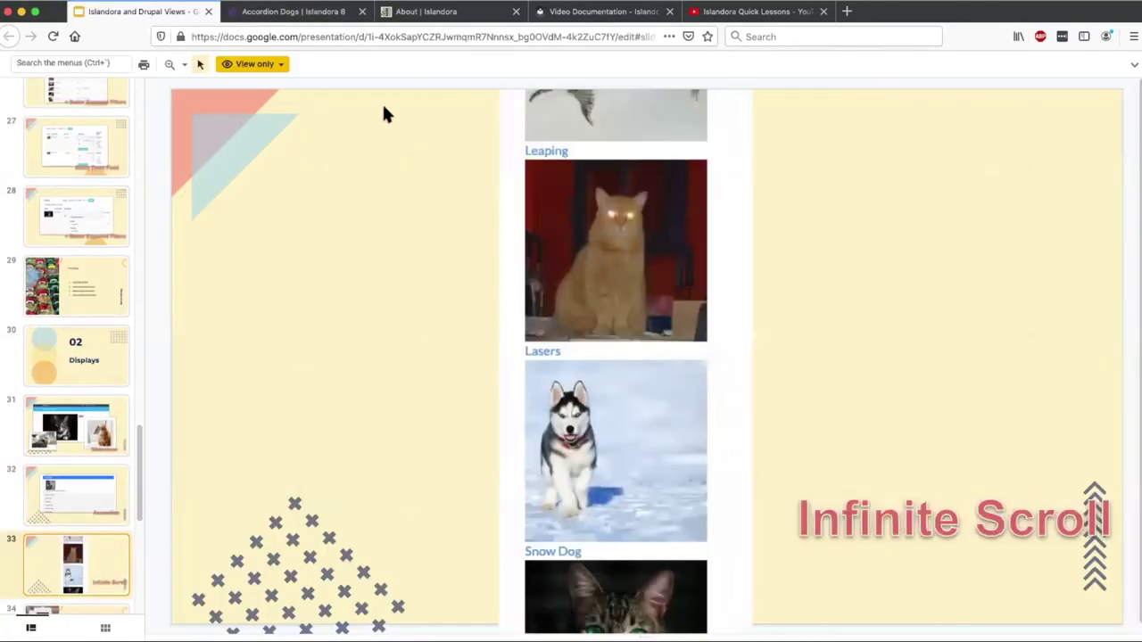
{"action": "left_click", "coordinate": [322, 14]}
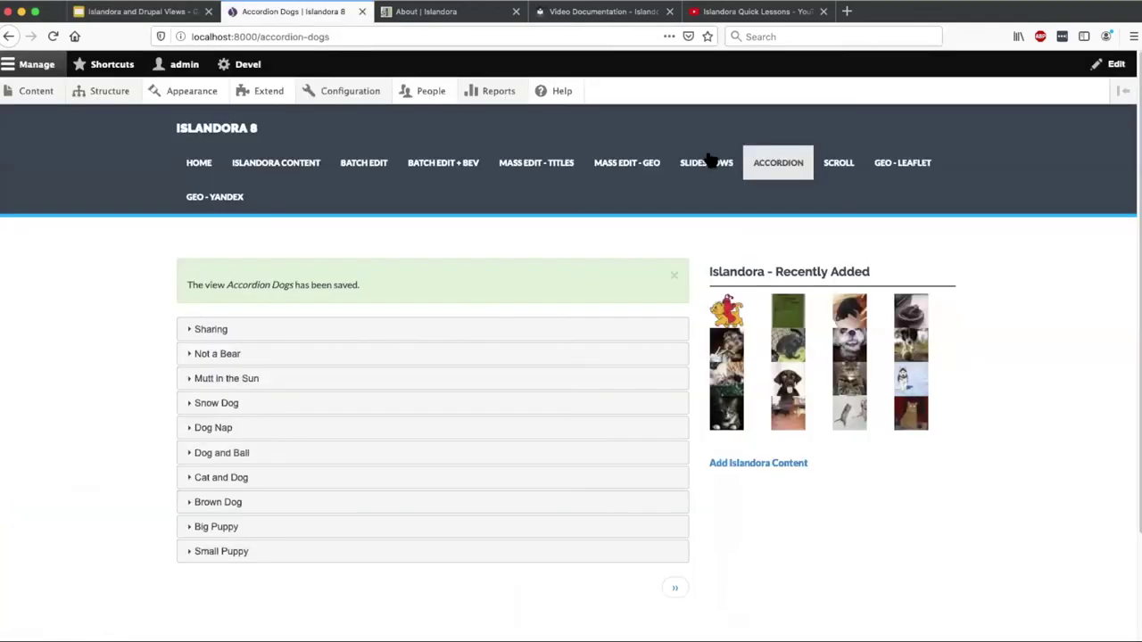
Step: Open the Scroll page and browse down its image list to see further items load automatically
{"action": "left_click", "coordinate": [839, 170]}
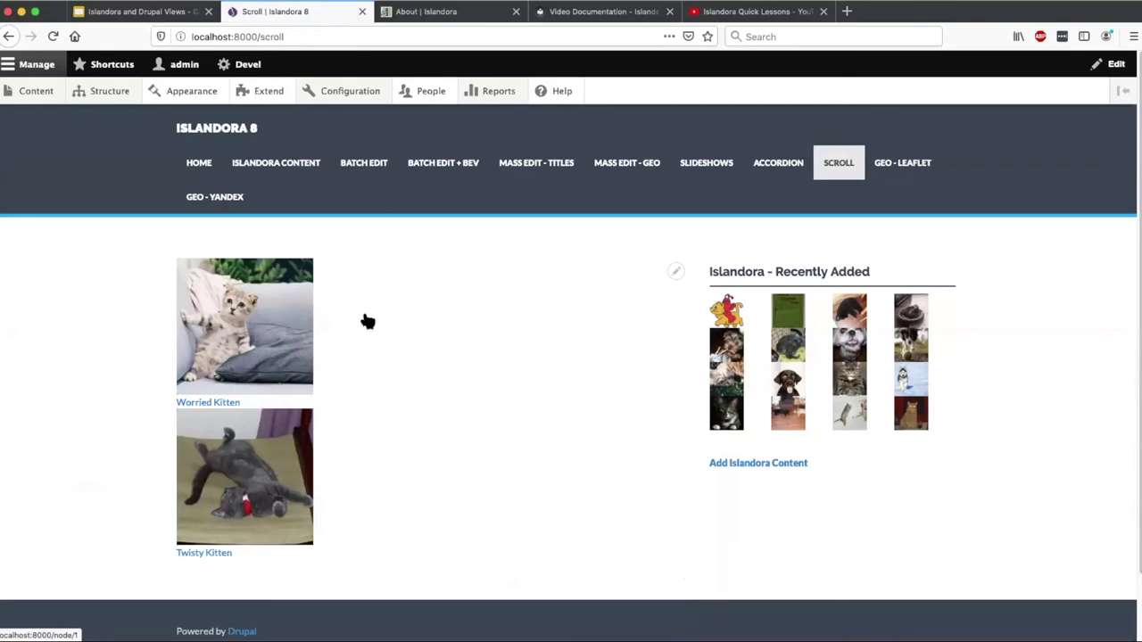
{"action": "scroll", "coordinate": [364, 344], "scroll_direction": "down", "scroll_amount": 1}
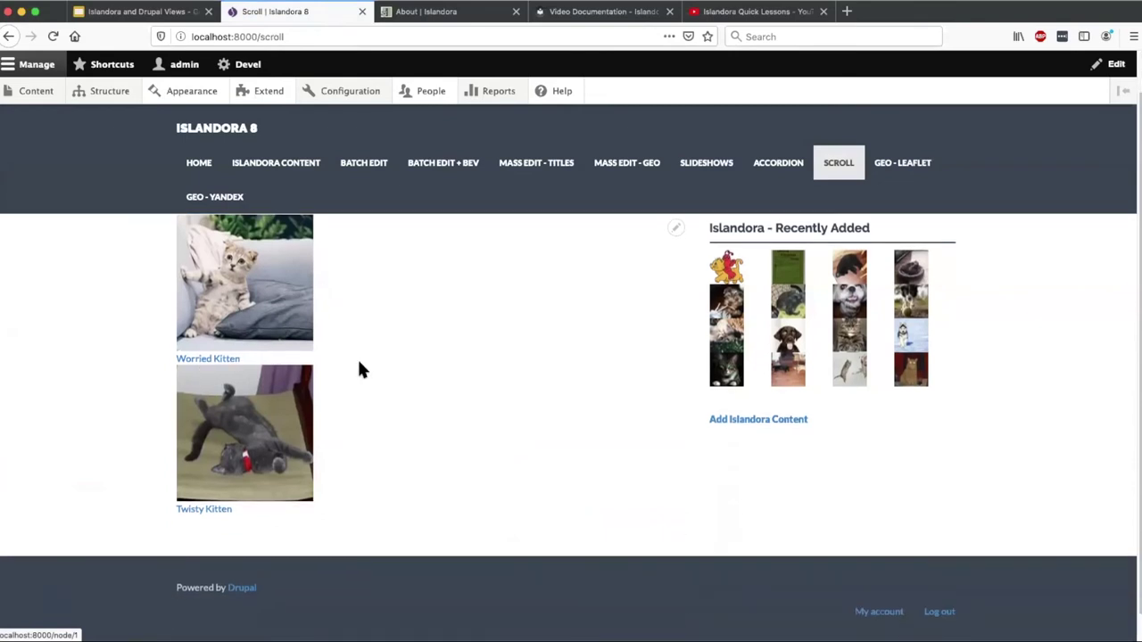
{"action": "scroll", "coordinate": [359, 370], "scroll_direction": "down", "scroll_amount": 6}
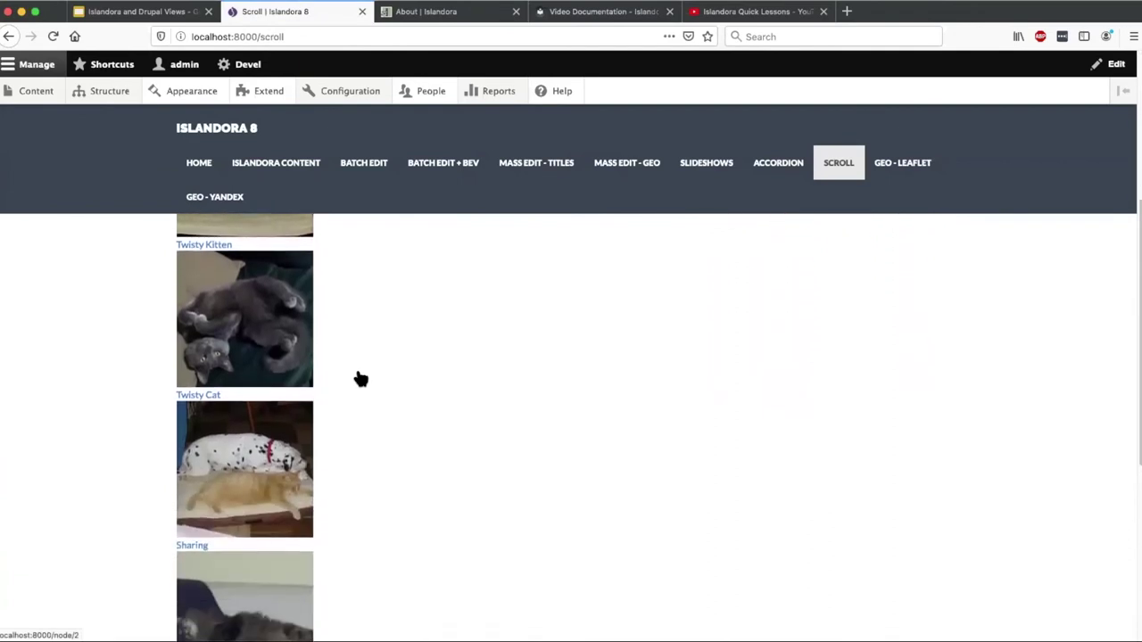
{"action": "scroll", "coordinate": [367, 374], "scroll_direction": "down", "scroll_amount": 10}
{"action": "scroll", "coordinate": [371, 377], "scroll_direction": "down", "scroll_amount": 14}
{"action": "scroll", "coordinate": [371, 378], "scroll_direction": "down", "scroll_amount": 4}
{"action": "scroll", "coordinate": [371, 377], "scroll_direction": "down", "scroll_amount": 5}
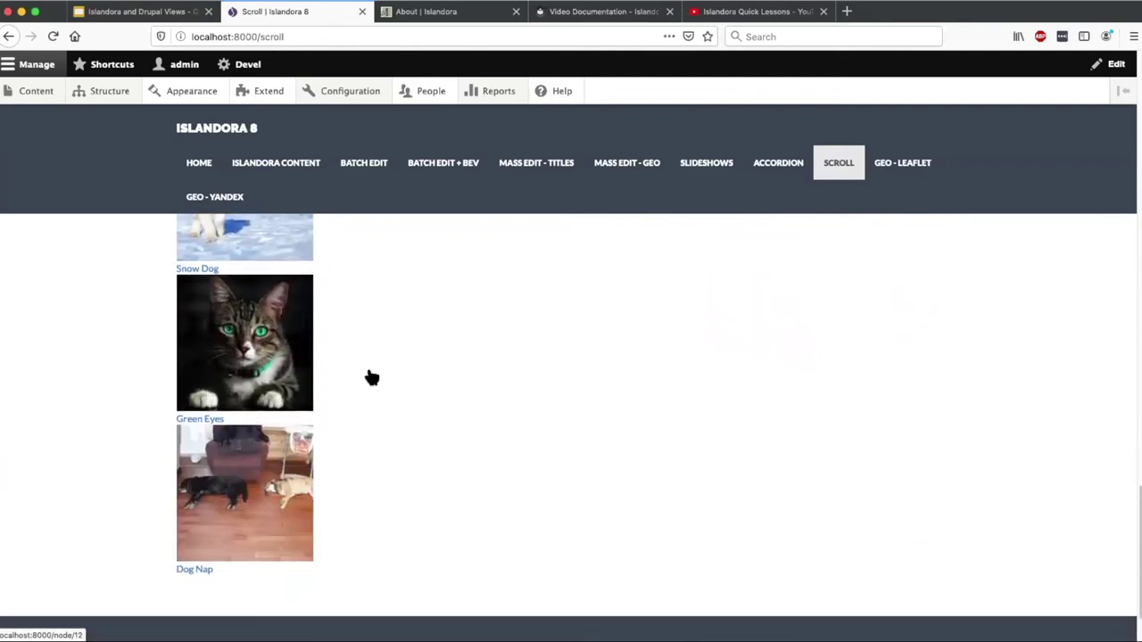
{"action": "scroll", "coordinate": [371, 378], "scroll_direction": "down", "scroll_amount": 5}
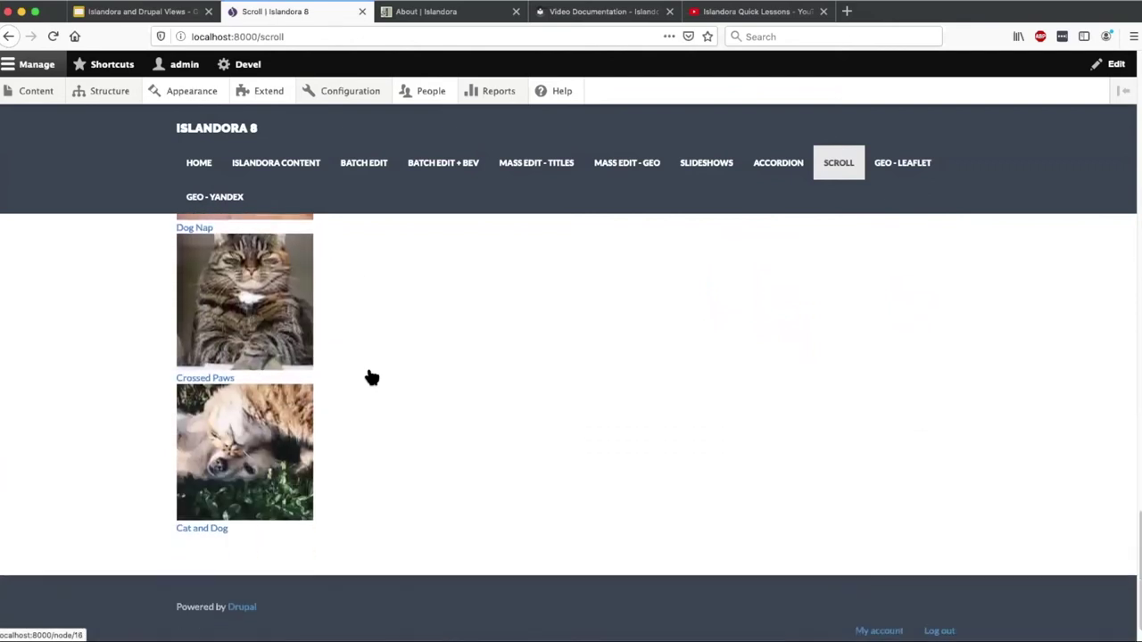
{"action": "scroll", "coordinate": [371, 377], "scroll_direction": "down", "scroll_amount": 8}
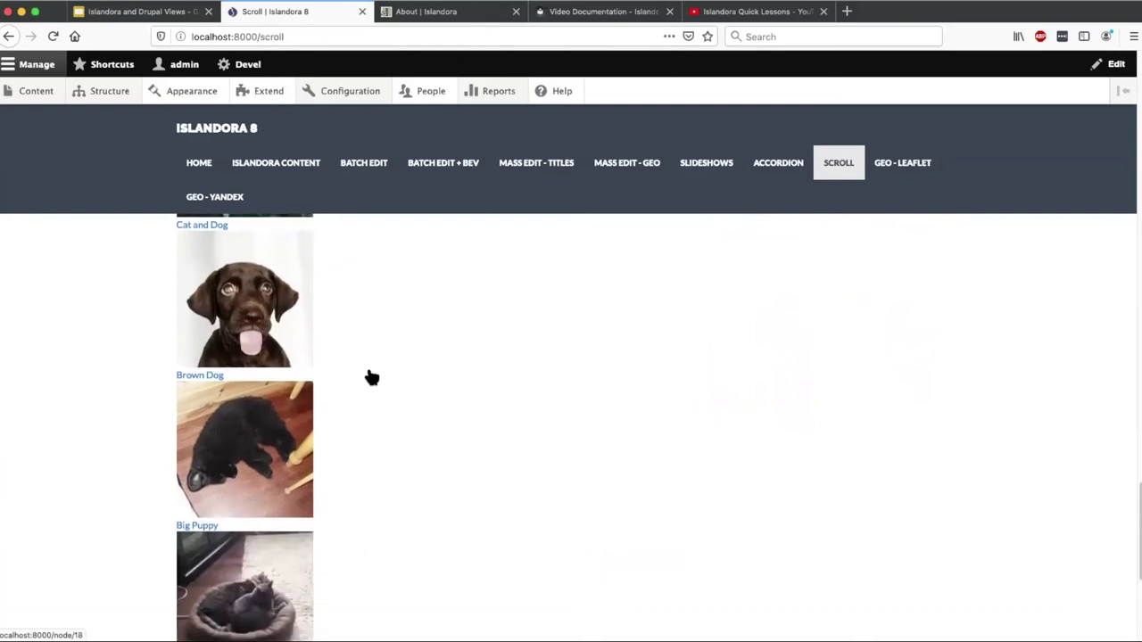
{"action": "scroll", "coordinate": [426, 379], "scroll_direction": "up", "scroll_amount": 15}
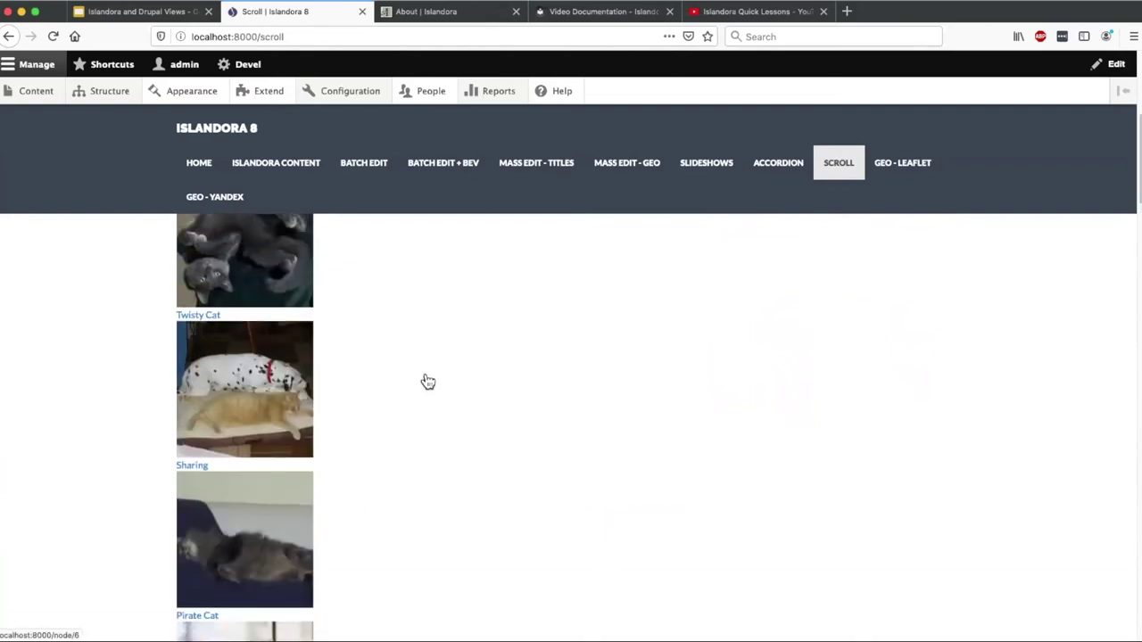
Step: Open the Scroll page's view for editing and examine its infinite scroll pager options and preview
{"action": "left_click", "coordinate": [677, 275]}
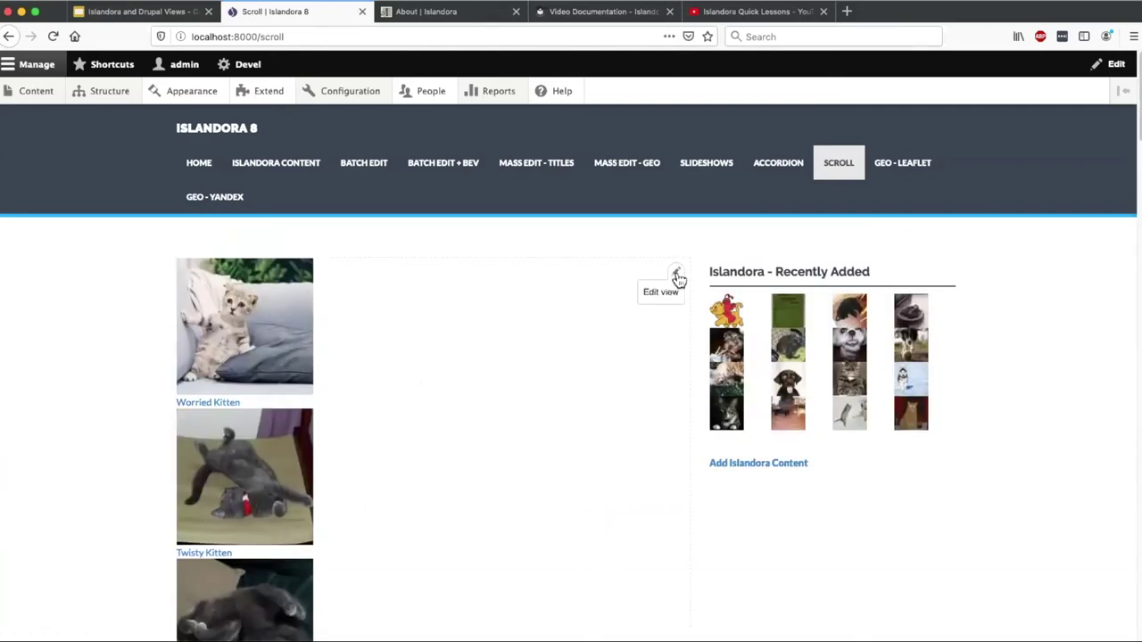
{"action": "left_click", "coordinate": [669, 293]}
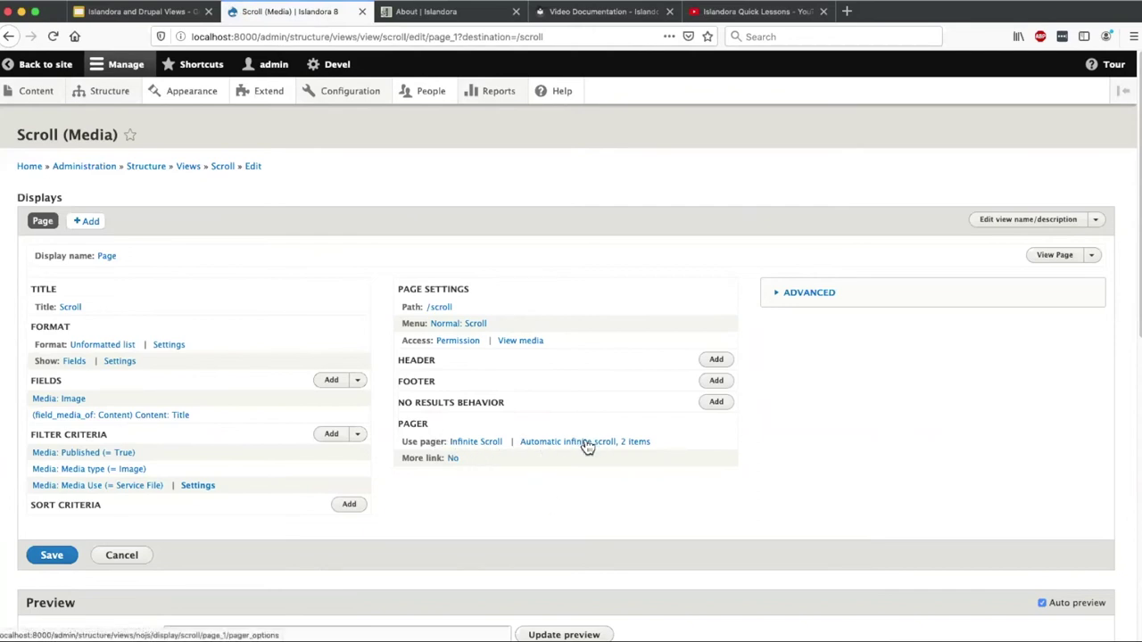
{"action": "left_click", "coordinate": [528, 449]}
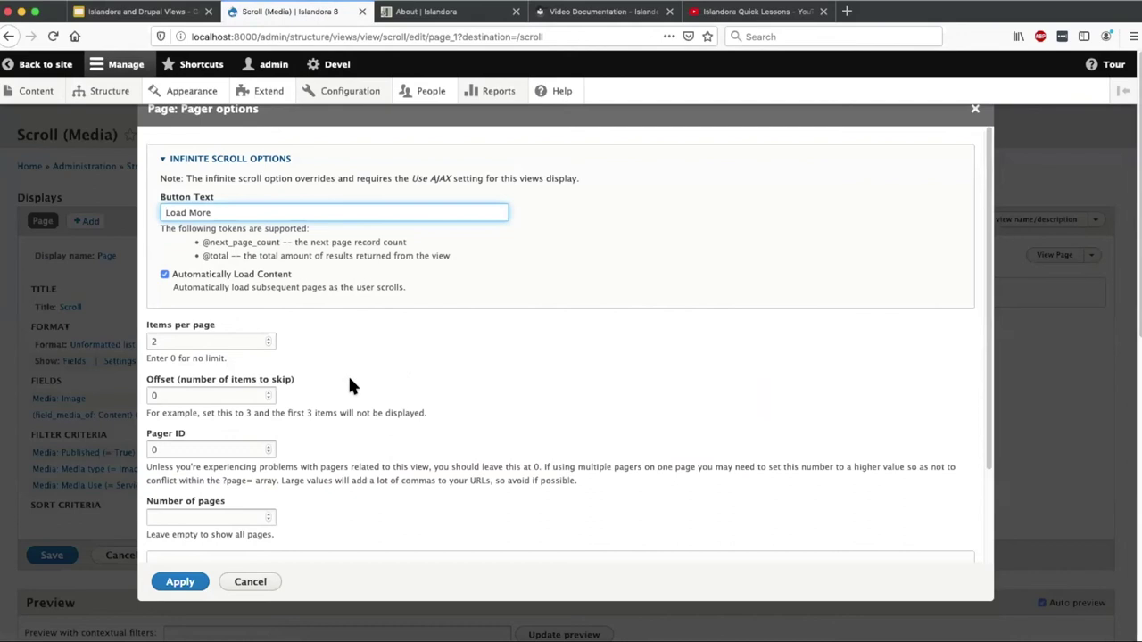
{"action": "scroll", "coordinate": [348, 386], "scroll_direction": "down", "scroll_amount": 3}
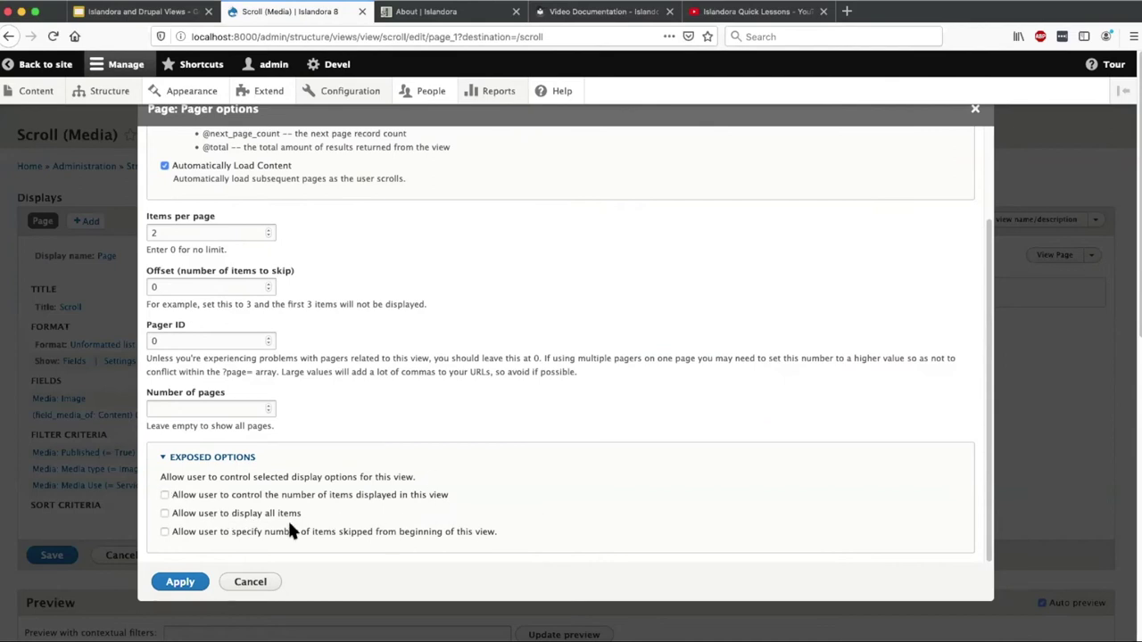
{"action": "scroll", "coordinate": [389, 480], "scroll_direction": "up", "scroll_amount": 2}
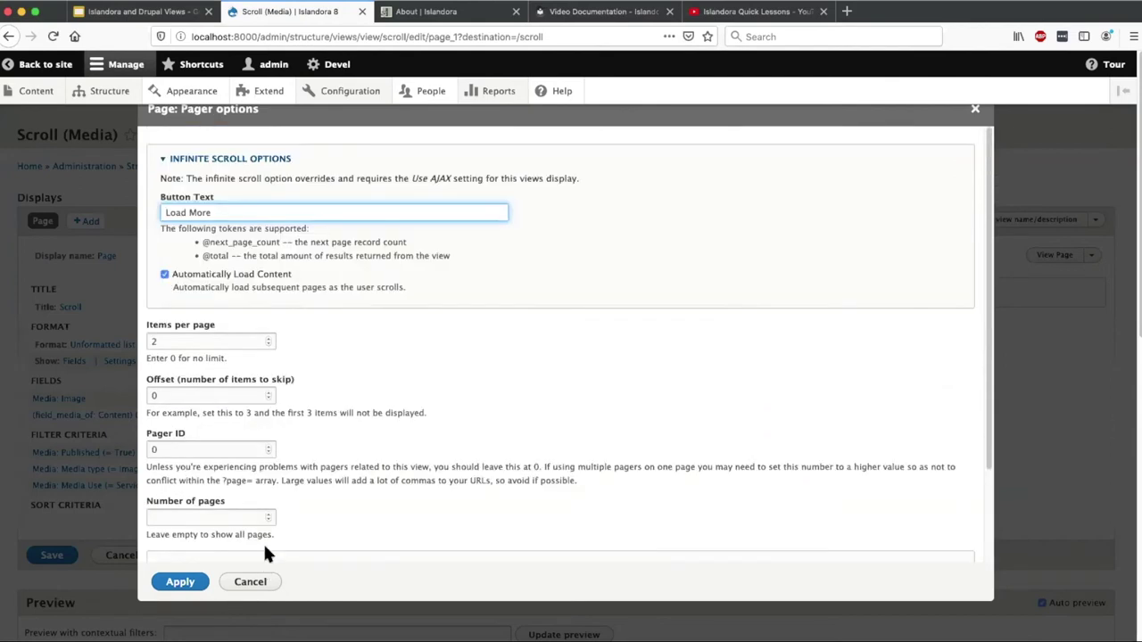
{"action": "left_click", "coordinate": [261, 582]}
{"action": "scroll", "coordinate": [571, 451], "scroll_direction": "down", "scroll_amount": 10}
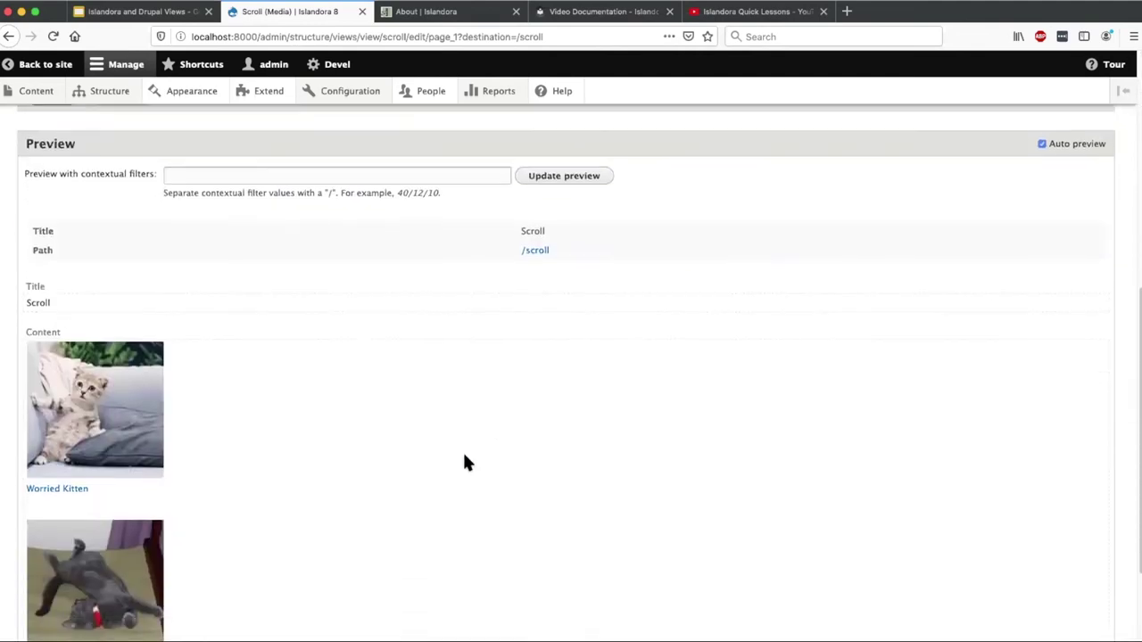
{"action": "scroll", "coordinate": [522, 417], "scroll_direction": "up", "scroll_amount": 9}
{"action": "scroll", "coordinate": [534, 420], "scroll_direction": "up", "scroll_amount": 2}
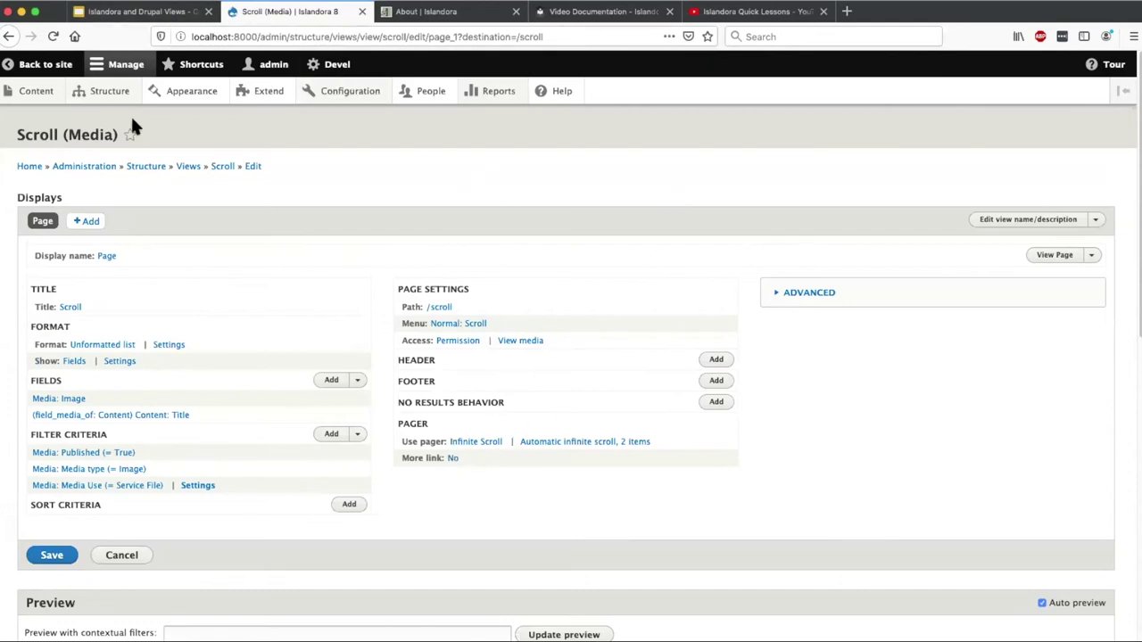
Step: Return to the site's home page, then switch to the presentation and advance past the Maps section slide
{"action": "left_click", "coordinate": [24, 175]}
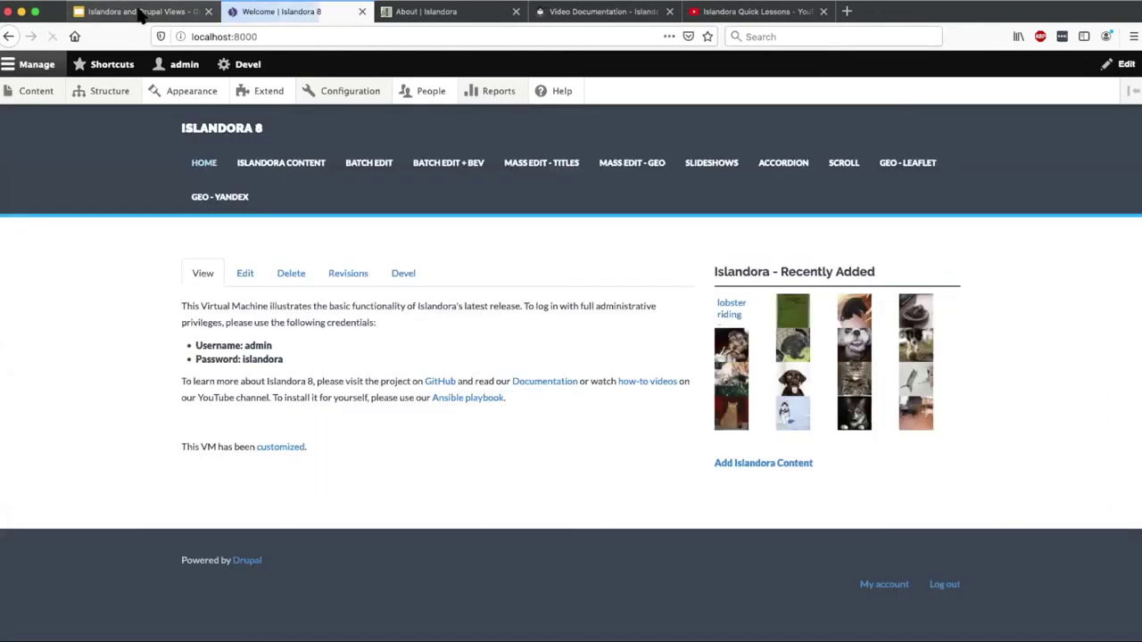
{"action": "left_click", "coordinate": [138, 12]}
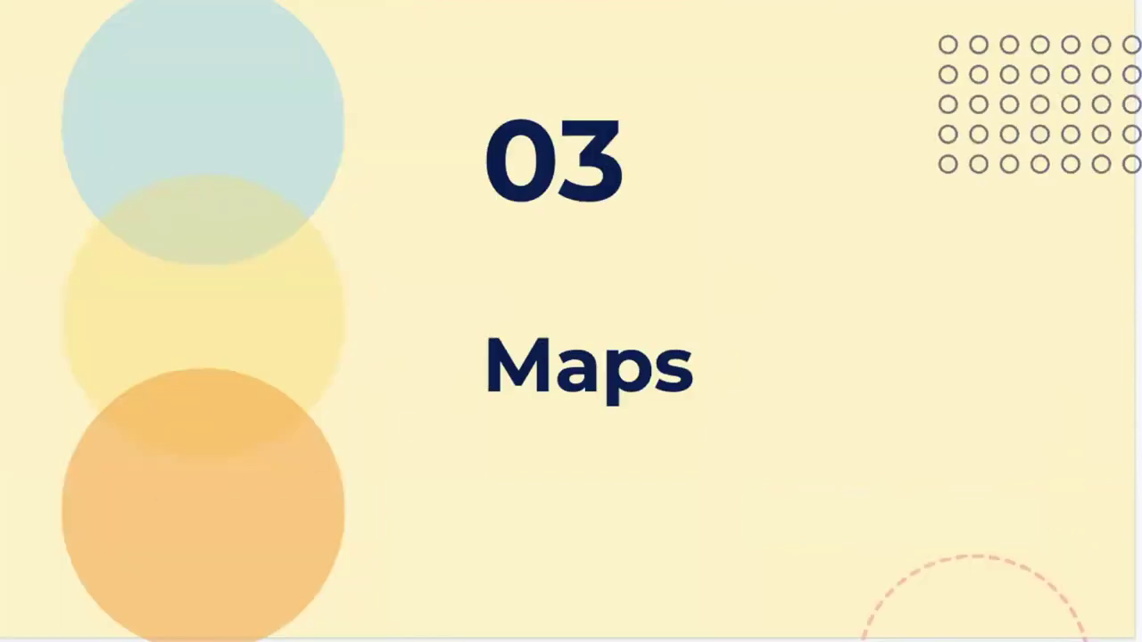
{"action": "key", "text": "Right"}
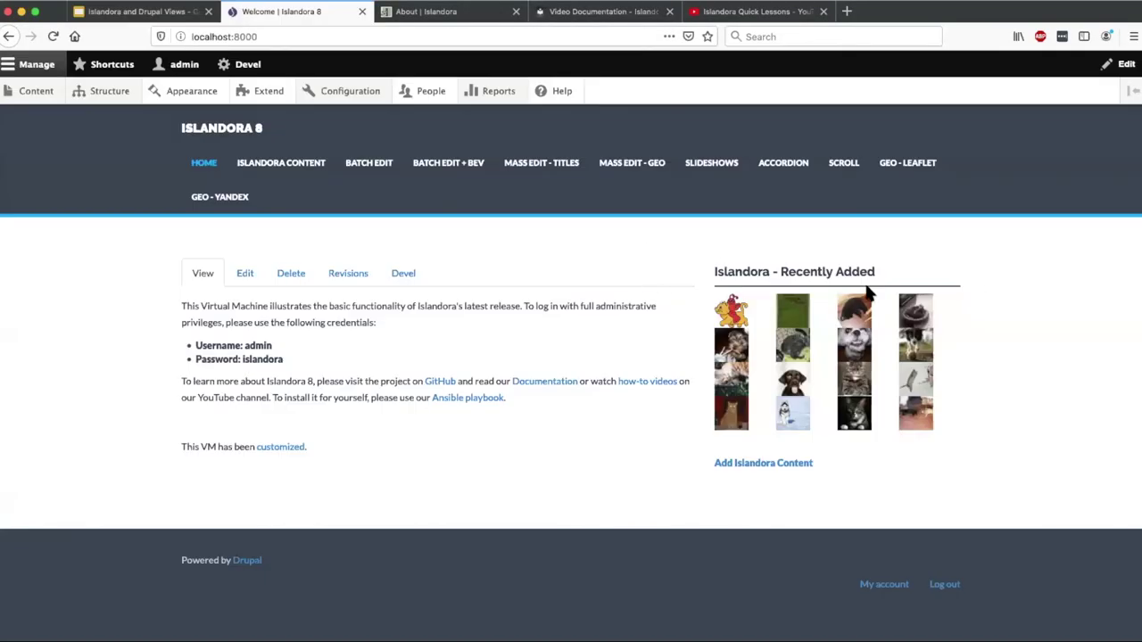
Step: Open the Geo - Leaflet map, view the pop-ups of several markers, and check the Mass Edit - Geo coordinates form
{"action": "left_click", "coordinate": [928, 165]}
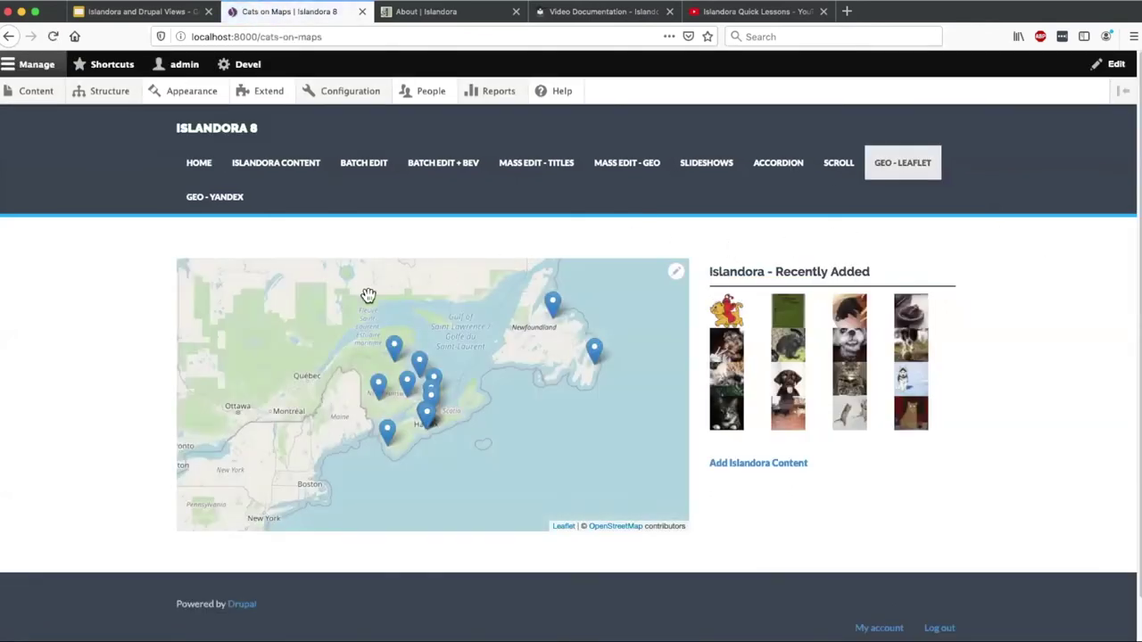
{"action": "left_click", "coordinate": [554, 307]}
{"action": "left_click", "coordinate": [595, 414]}
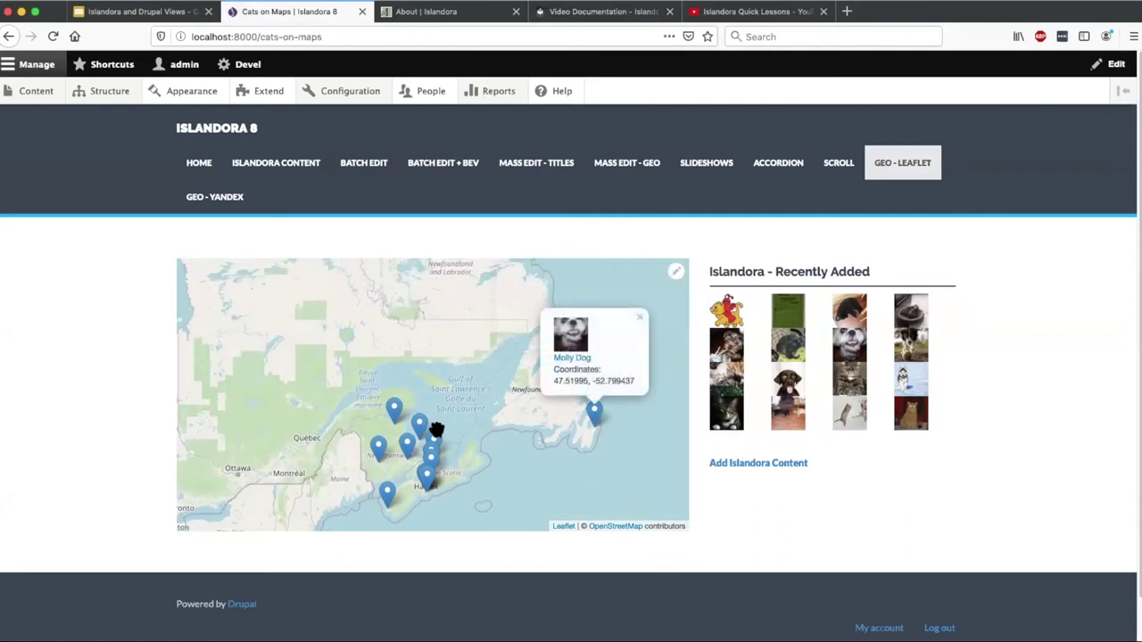
{"action": "left_click", "coordinate": [420, 434]}
{"action": "left_click", "coordinate": [432, 443]}
{"action": "left_click", "coordinate": [430, 485]}
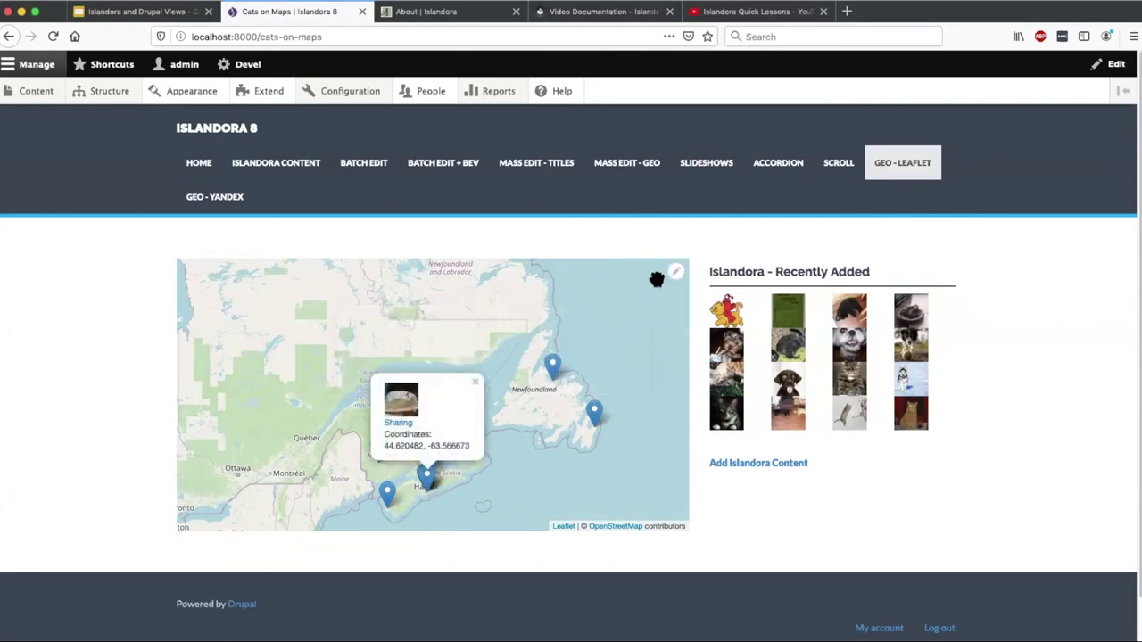
{"action": "left_click", "coordinate": [637, 163]}
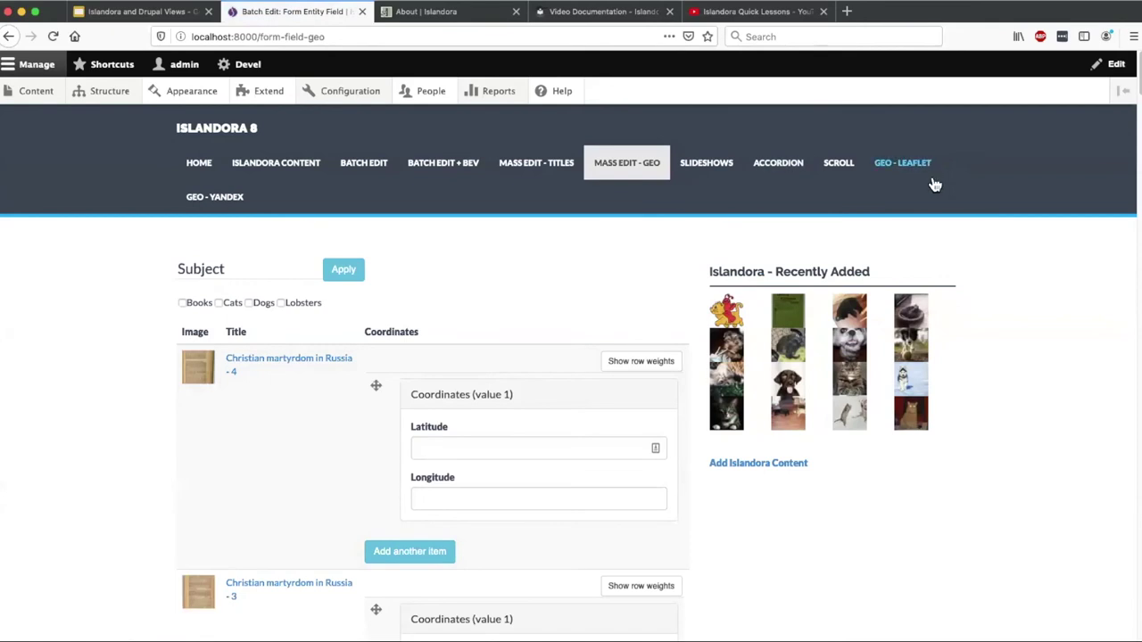
Step: Open the Geo - Leaflet map's view for editing and check its Geolocation CommonMap format selection without changing it
{"action": "left_click", "coordinate": [902, 165]}
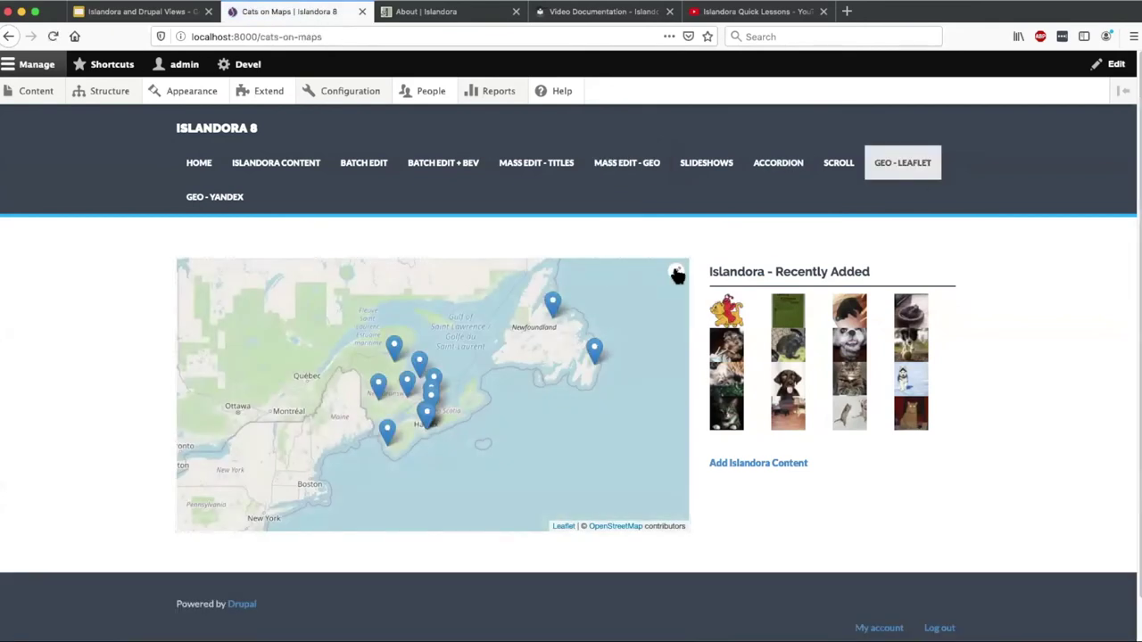
{"action": "left_click", "coordinate": [678, 276]}
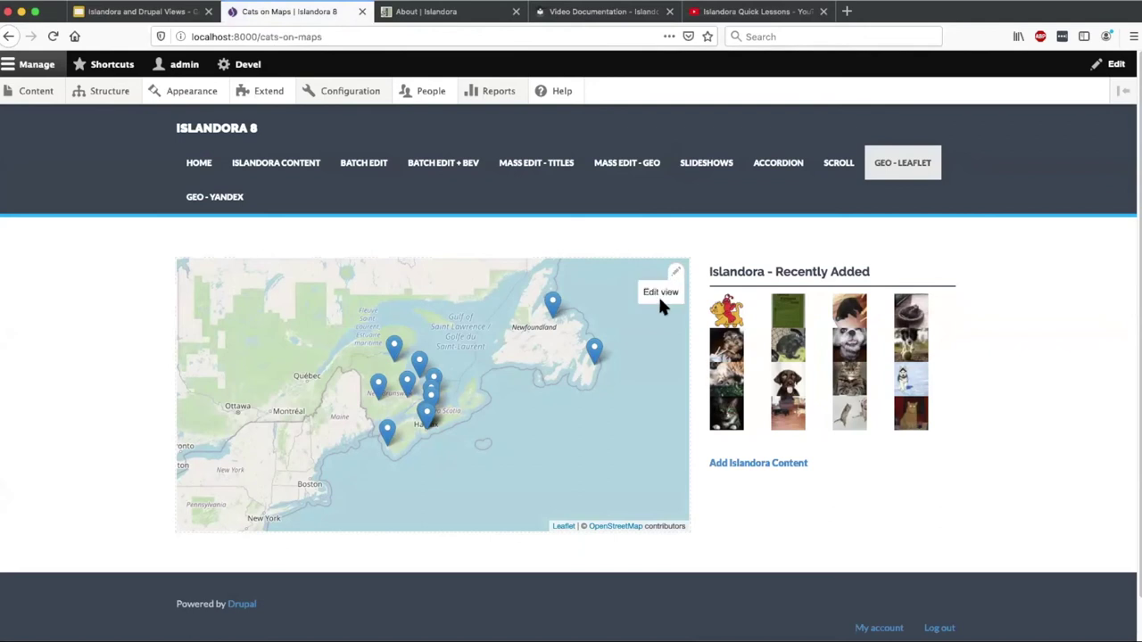
{"action": "left_click", "coordinate": [658, 295]}
{"action": "left_click", "coordinate": [93, 344]}
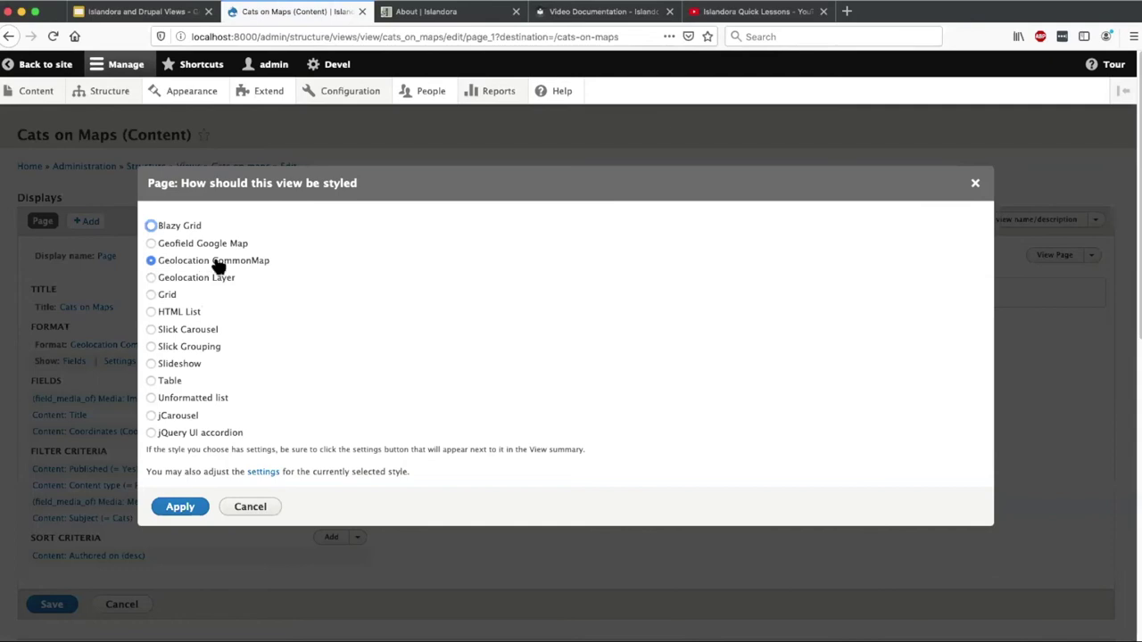
{"action": "left_click", "coordinate": [974, 179]}
Step: Examine the Cats on Maps view's fields, filter criteria and page settings together with its map preview
{"action": "scroll", "coordinate": [248, 340], "scroll_direction": "down", "scroll_amount": 1}
{"action": "scroll", "coordinate": [248, 343], "scroll_direction": "down", "scroll_amount": 4}
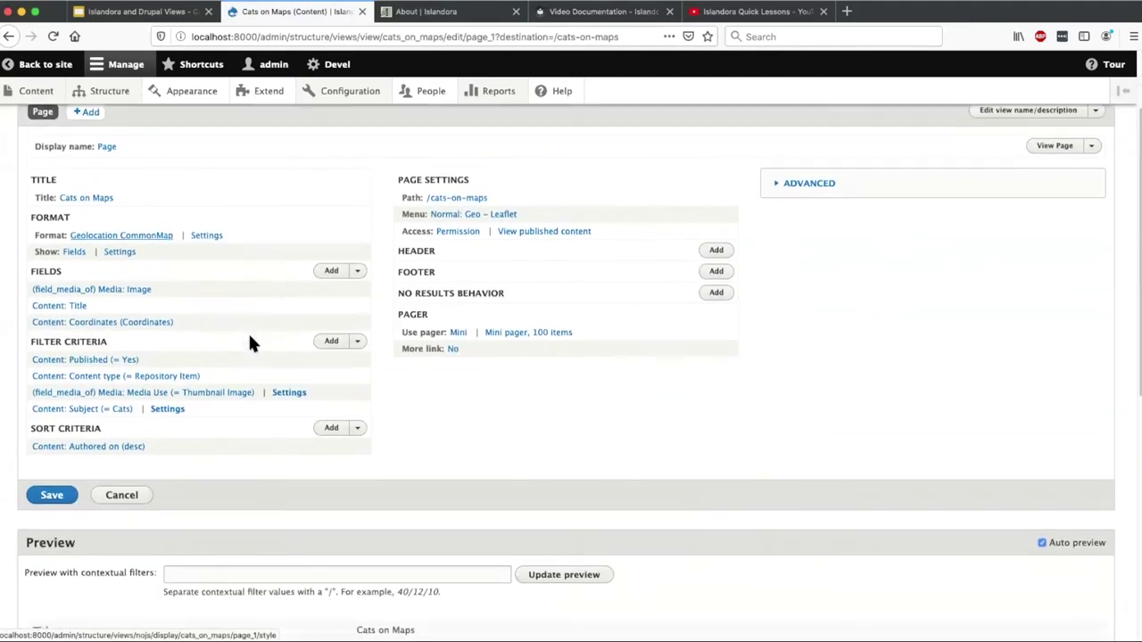
{"action": "scroll", "coordinate": [209, 359], "scroll_direction": "up", "scroll_amount": 1}
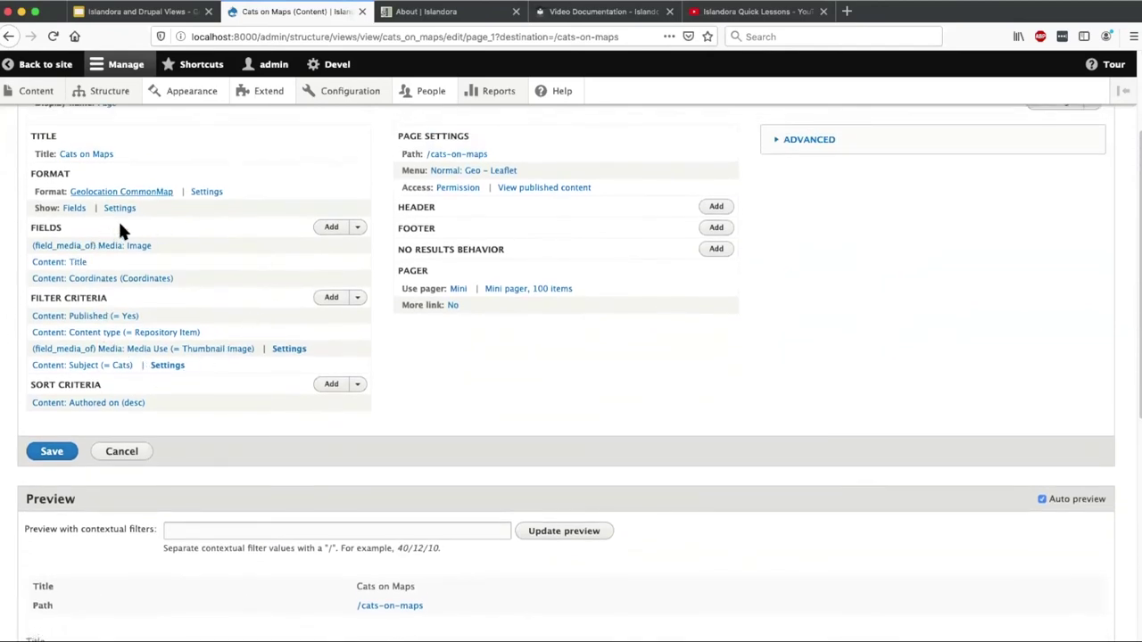
{"action": "scroll", "coordinate": [247, 288], "scroll_direction": "up", "scroll_amount": 2}
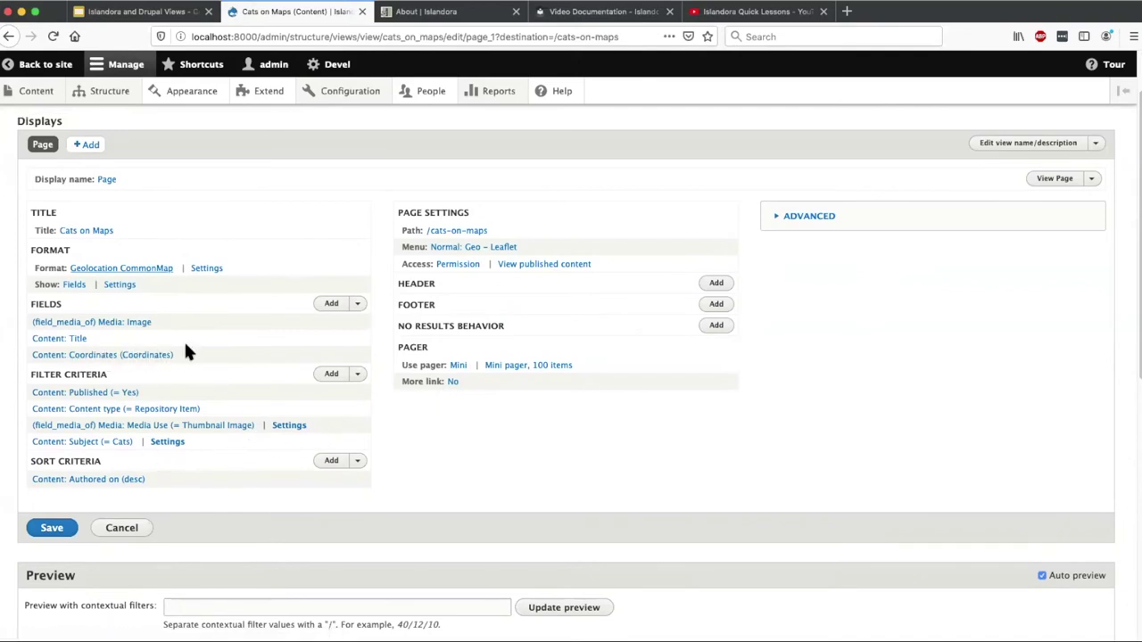
{"action": "scroll", "coordinate": [474, 364], "scroll_direction": "down", "scroll_amount": 5}
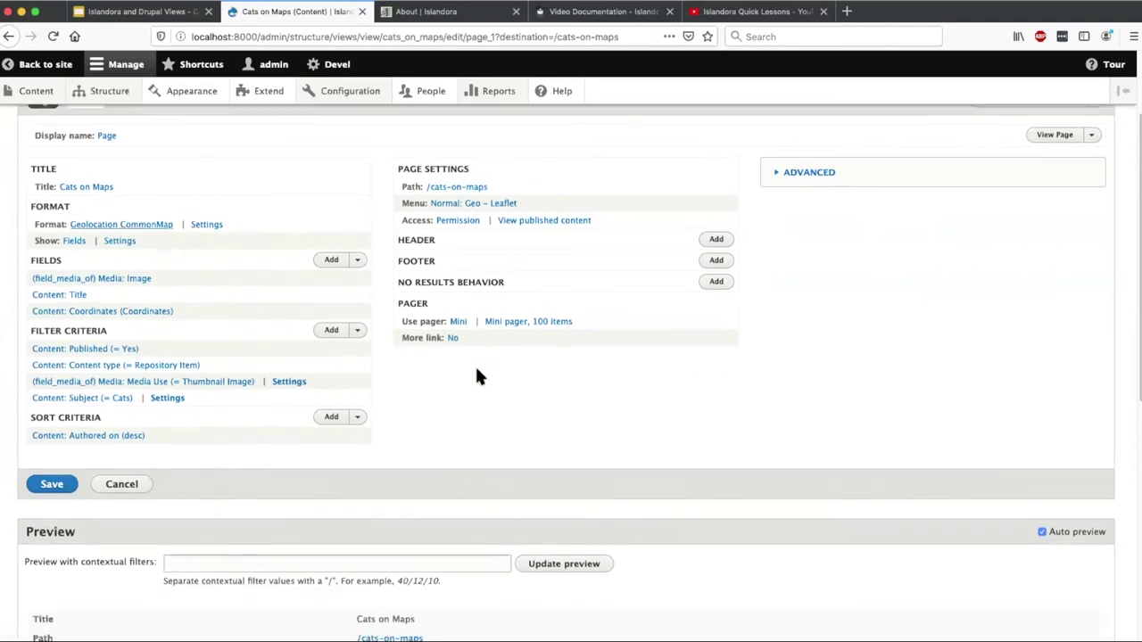
{"action": "scroll", "coordinate": [478, 369], "scroll_direction": "down", "scroll_amount": 5}
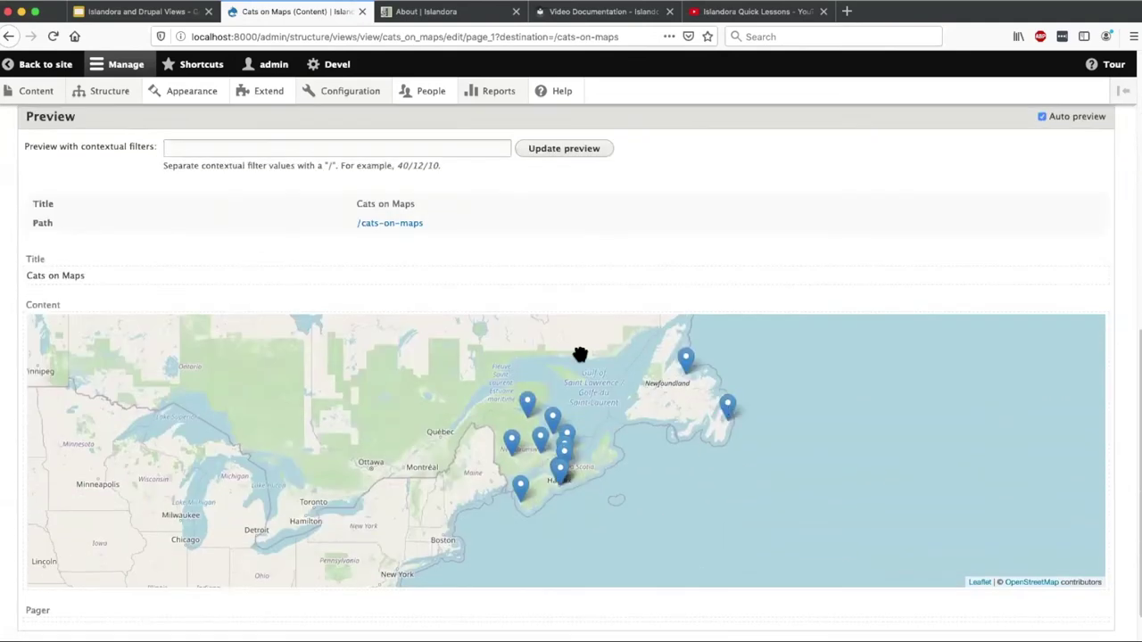
{"action": "scroll", "coordinate": [525, 308], "scroll_direction": "up", "scroll_amount": 10}
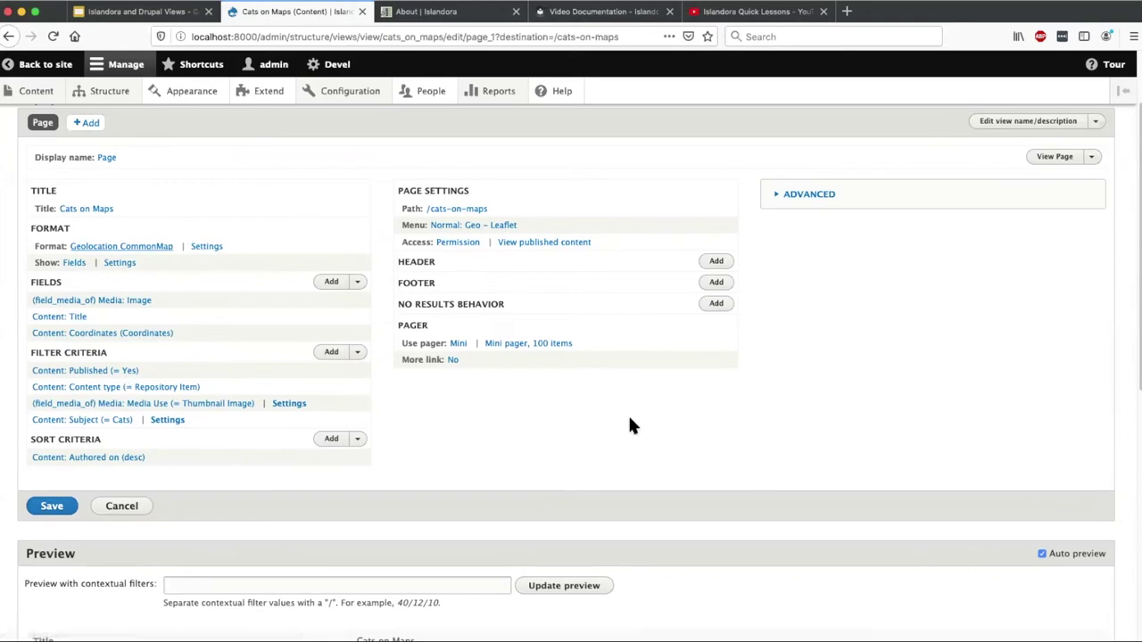
{"action": "scroll", "coordinate": [631, 412], "scroll_direction": "down", "scroll_amount": 10}
{"action": "scroll", "coordinate": [660, 449], "scroll_direction": "up", "scroll_amount": 3}
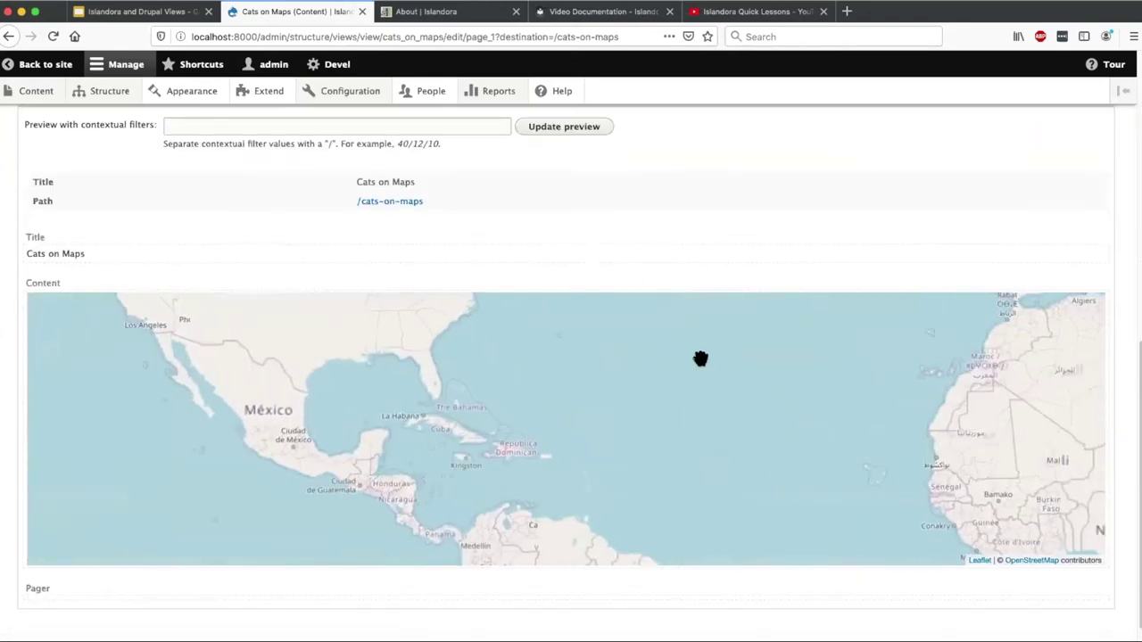
{"action": "scroll", "coordinate": [562, 237], "scroll_direction": "up", "scroll_amount": 15}
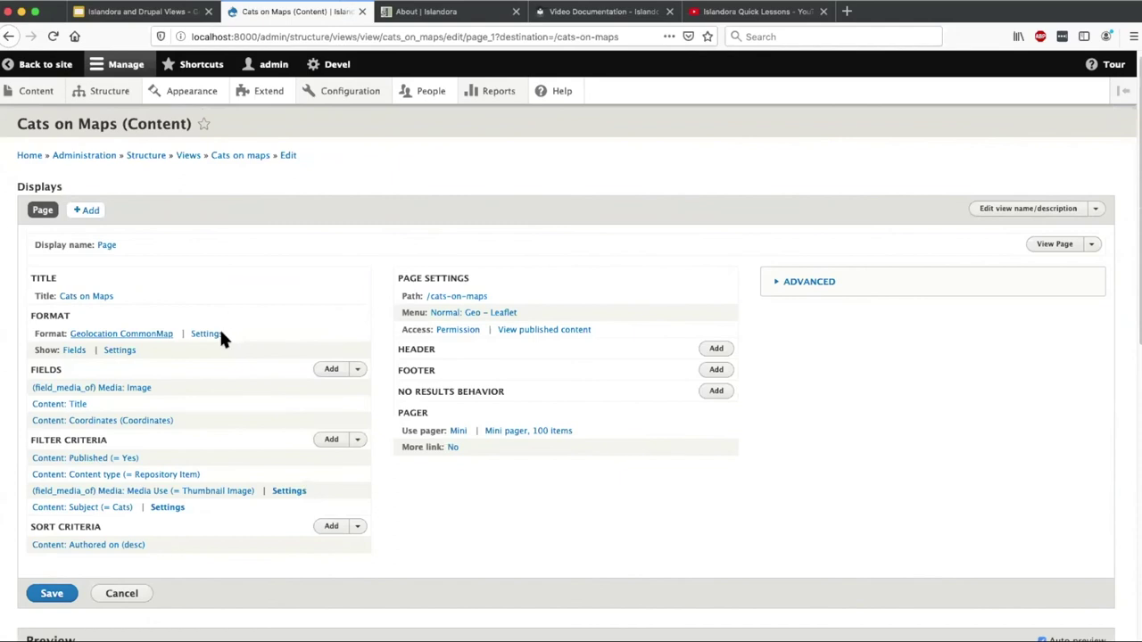
Step: Return to the site's home page and compare the Geo - Leaflet map with the Geo - Yandex map
{"action": "left_click", "coordinate": [28, 158]}
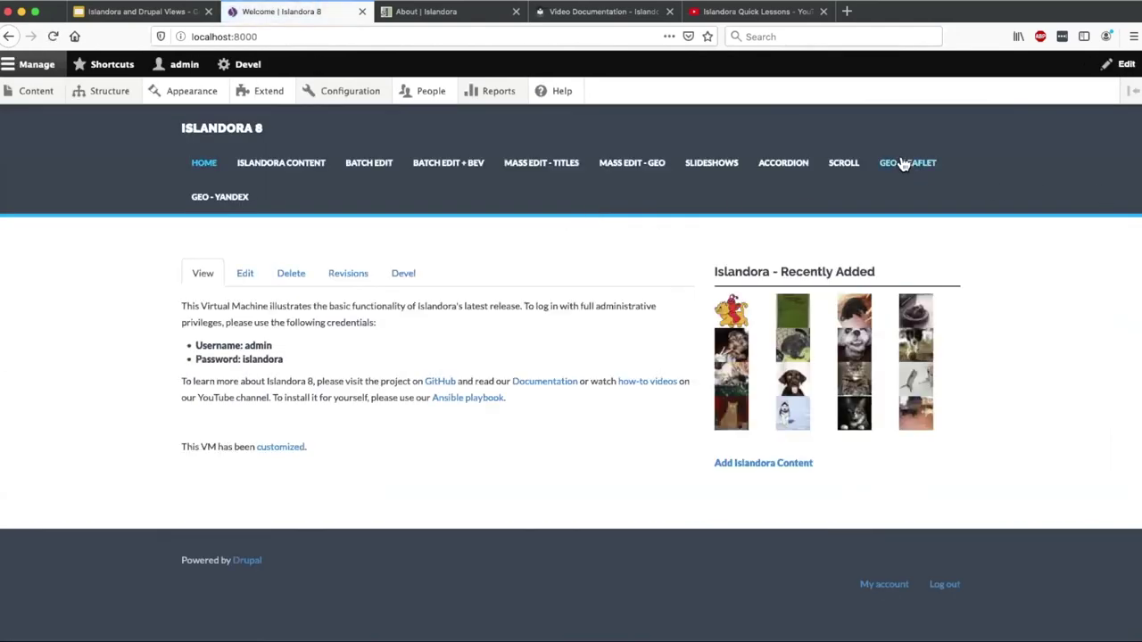
{"action": "left_click", "coordinate": [920, 168]}
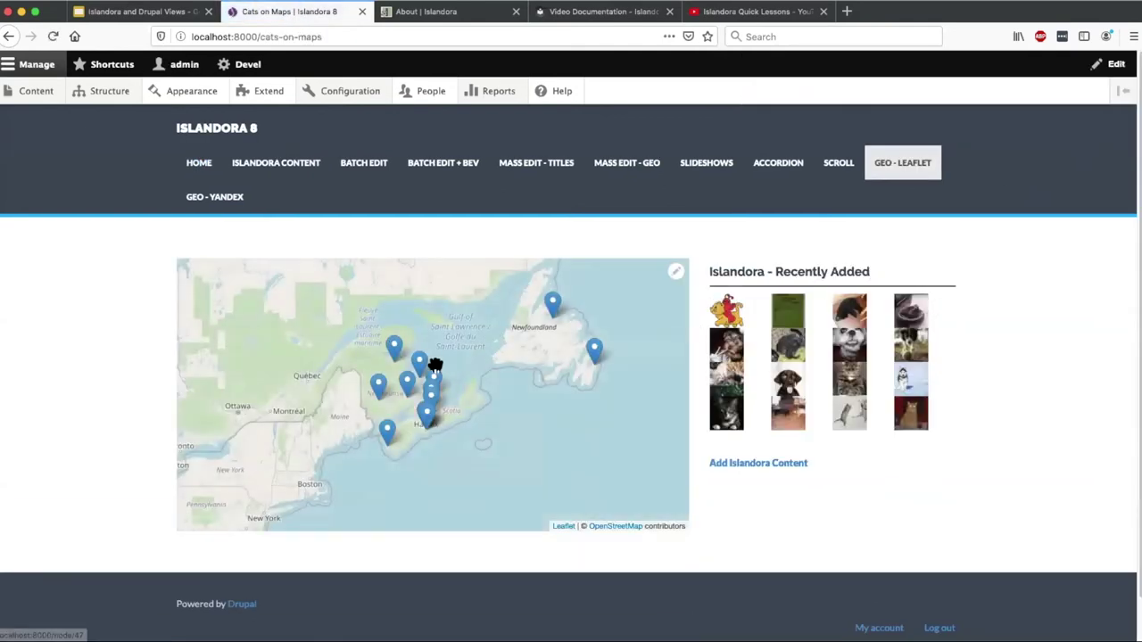
{"action": "left_click", "coordinate": [210, 199]}
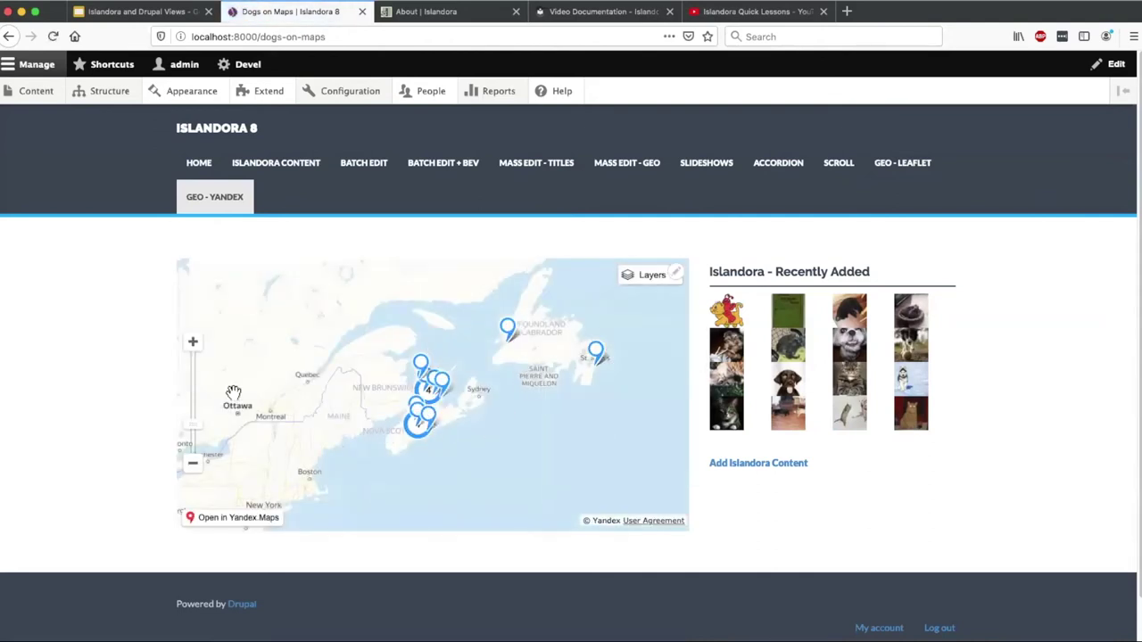
Step: Filter the site's module list by "geo" and examine which Geofield and Geolocation modules are enabled
{"action": "left_click", "coordinate": [253, 96]}
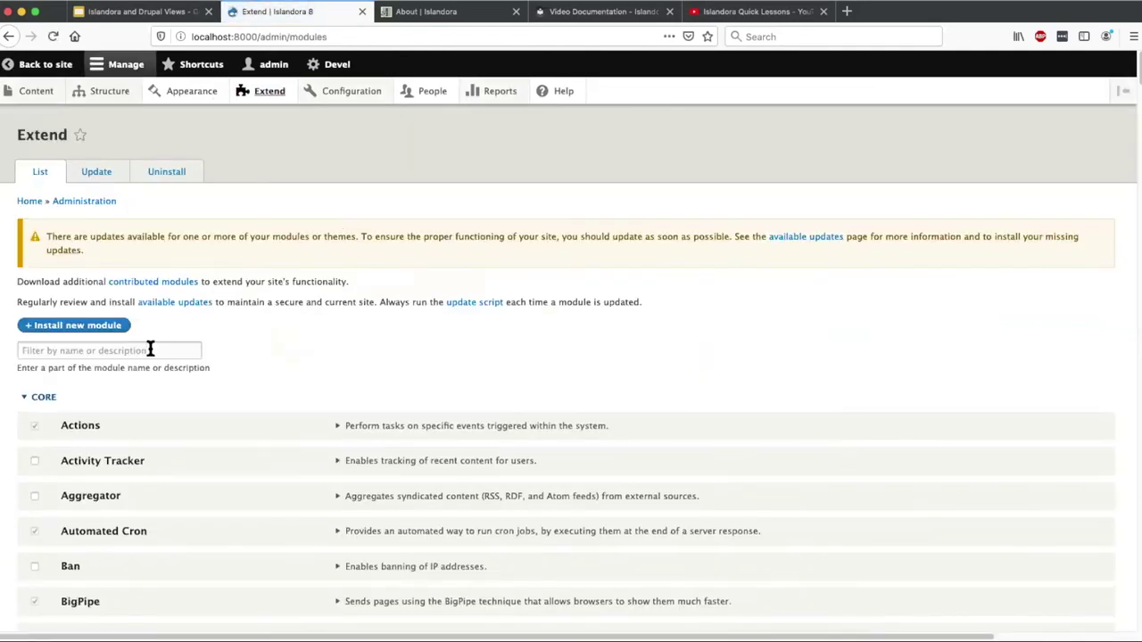
{"action": "left_click", "coordinate": [150, 349]}
{"action": "type", "text": "geo"}
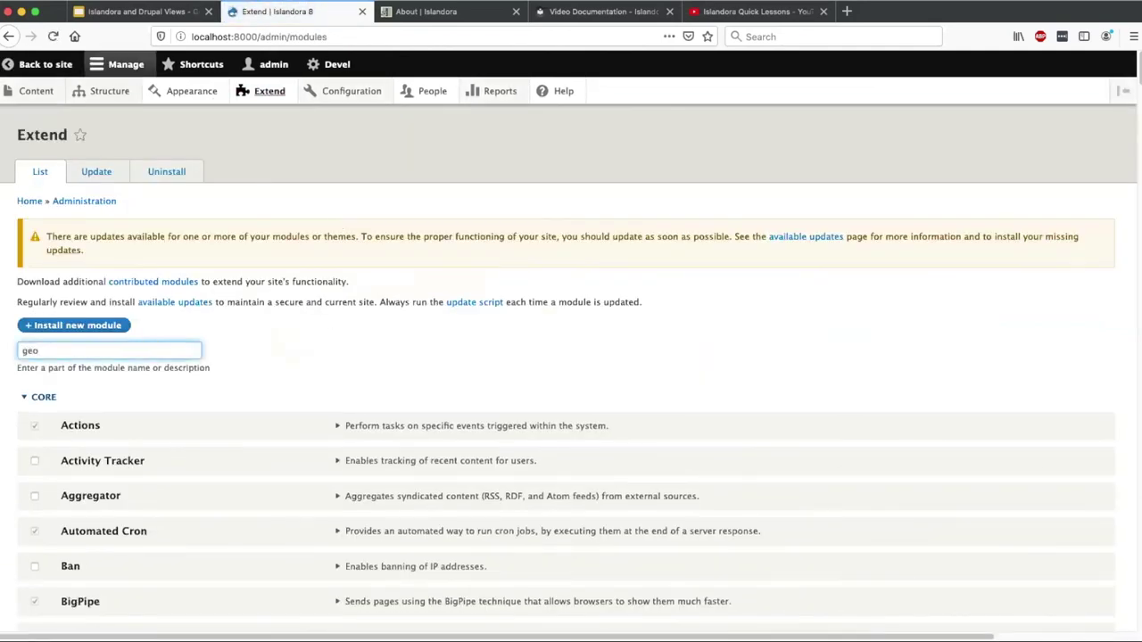
{"action": "scroll", "coordinate": [250, 505], "scroll_direction": "down", "scroll_amount": 5}
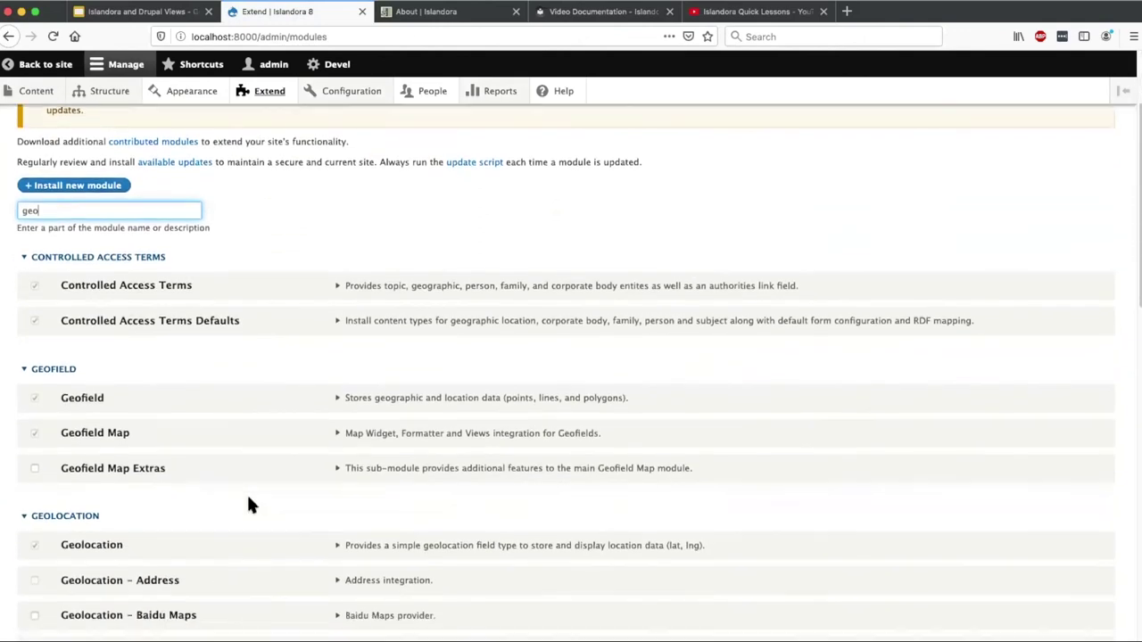
{"action": "scroll", "coordinate": [248, 505], "scroll_direction": "down", "scroll_amount": 2}
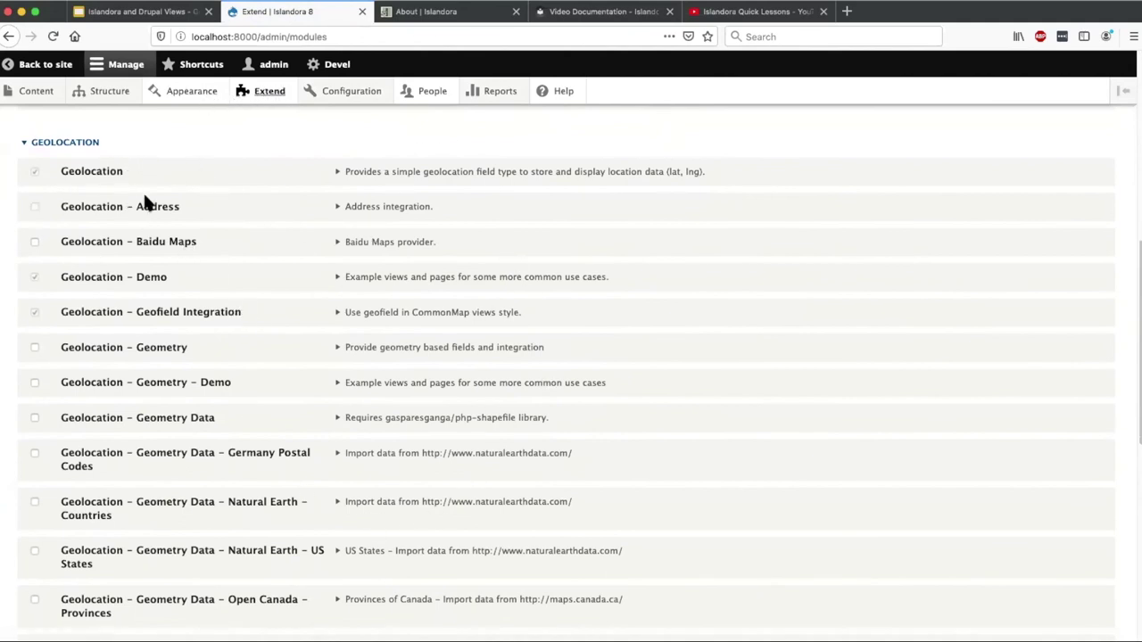
{"action": "scroll", "coordinate": [197, 408], "scroll_direction": "down", "scroll_amount": 5}
{"action": "scroll", "coordinate": [314, 419], "scroll_direction": "down", "scroll_amount": 5}
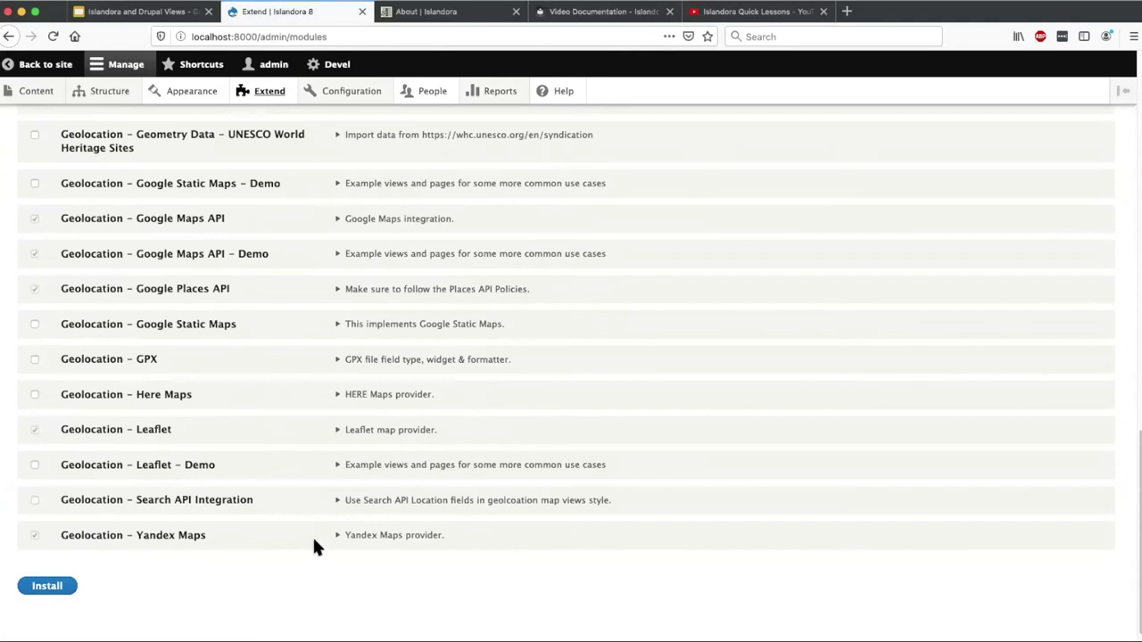
{"action": "scroll", "coordinate": [308, 540], "scroll_direction": "up", "scroll_amount": 15}
{"action": "scroll", "coordinate": [289, 529], "scroll_direction": "up", "scroll_amount": 3}
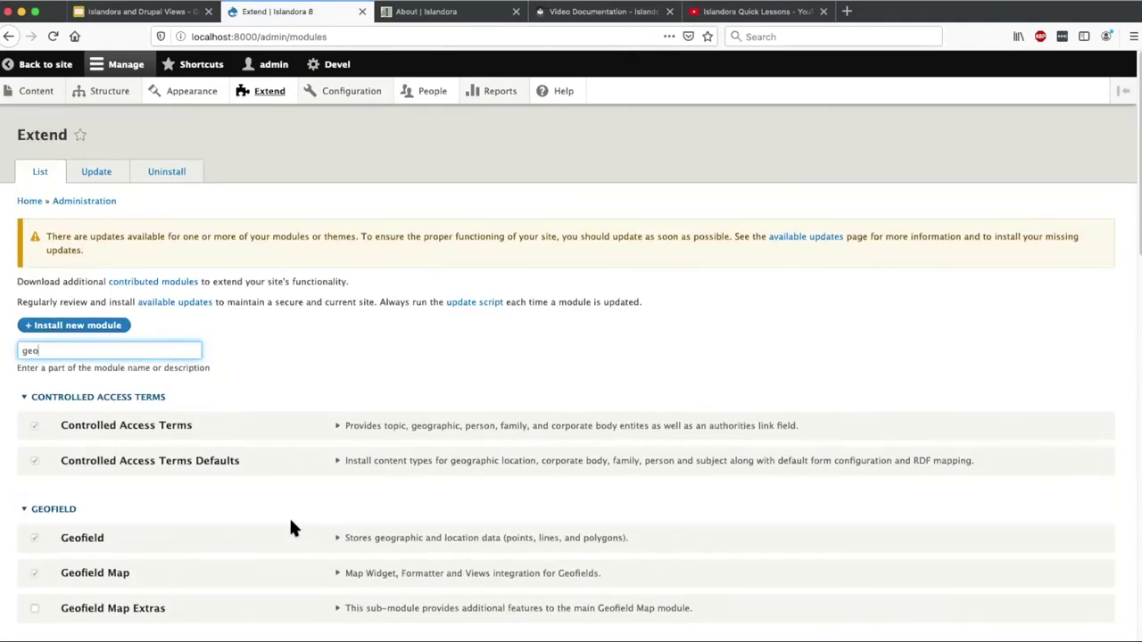
Step: Leave the module list for the home page and revisit the Geo - Leaflet and Geo - Yandex pages
{"action": "left_click", "coordinate": [29, 204]}
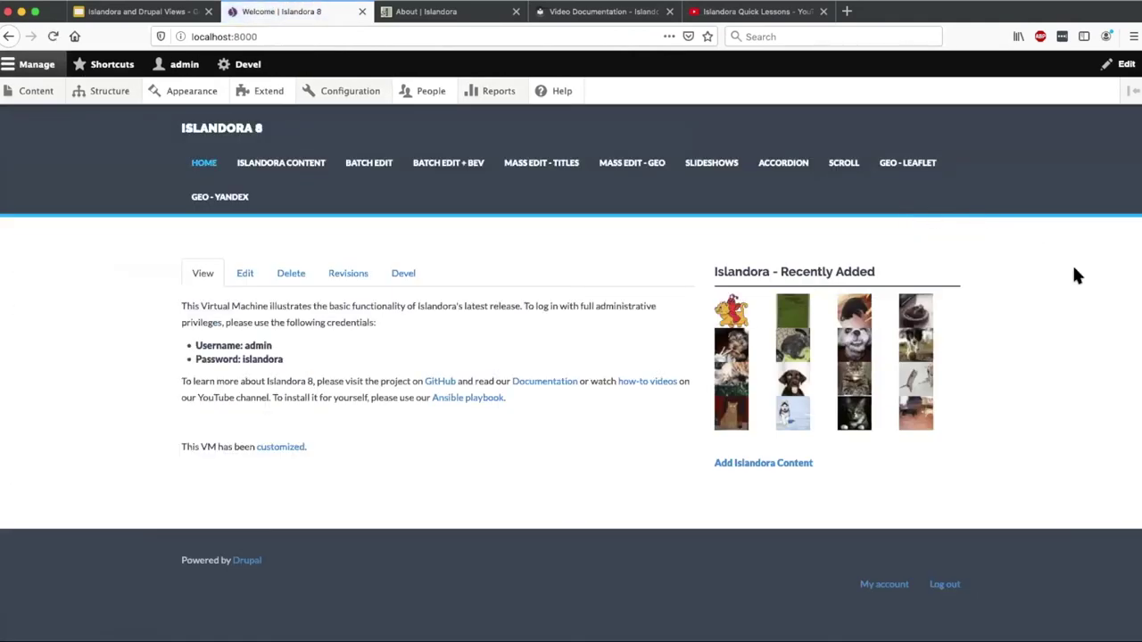
{"action": "left_click", "coordinate": [908, 162]}
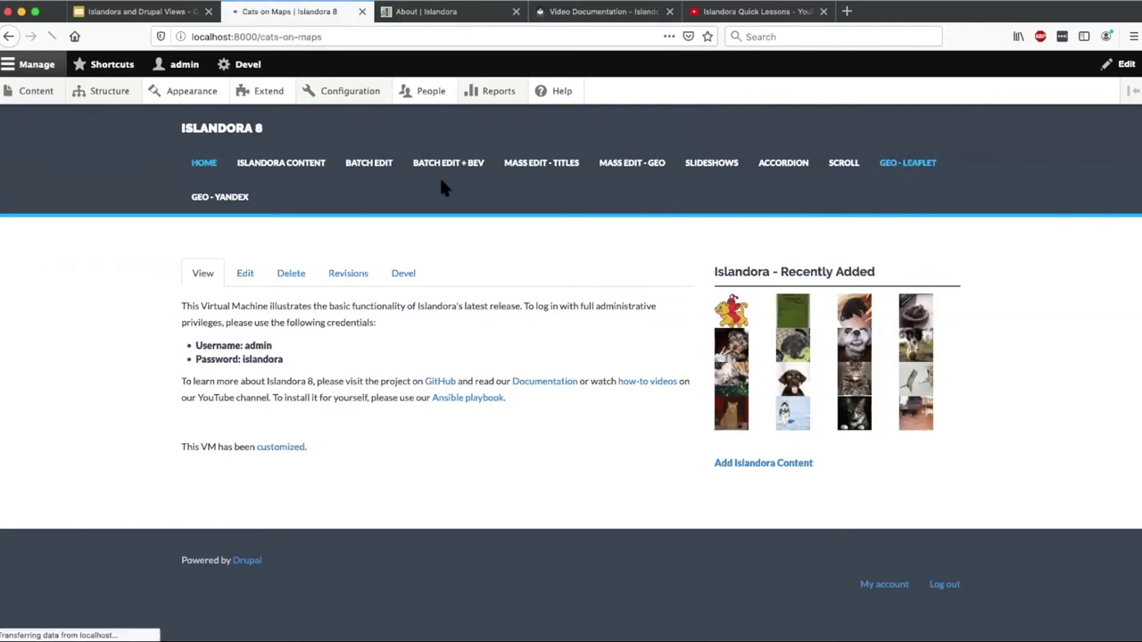
{"action": "left_click", "coordinate": [239, 202]}
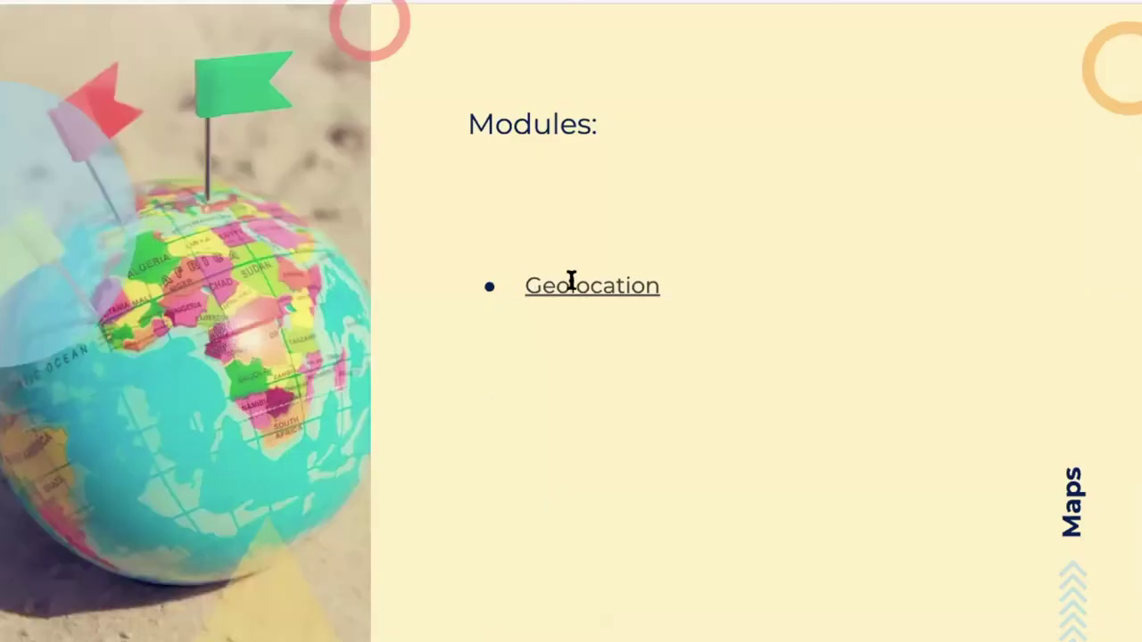
Step: Switch to the presentation, show the Geolocation module link on the Maps modules slide, and advance to the next slide
{"action": "left_click", "coordinate": [613, 286]}
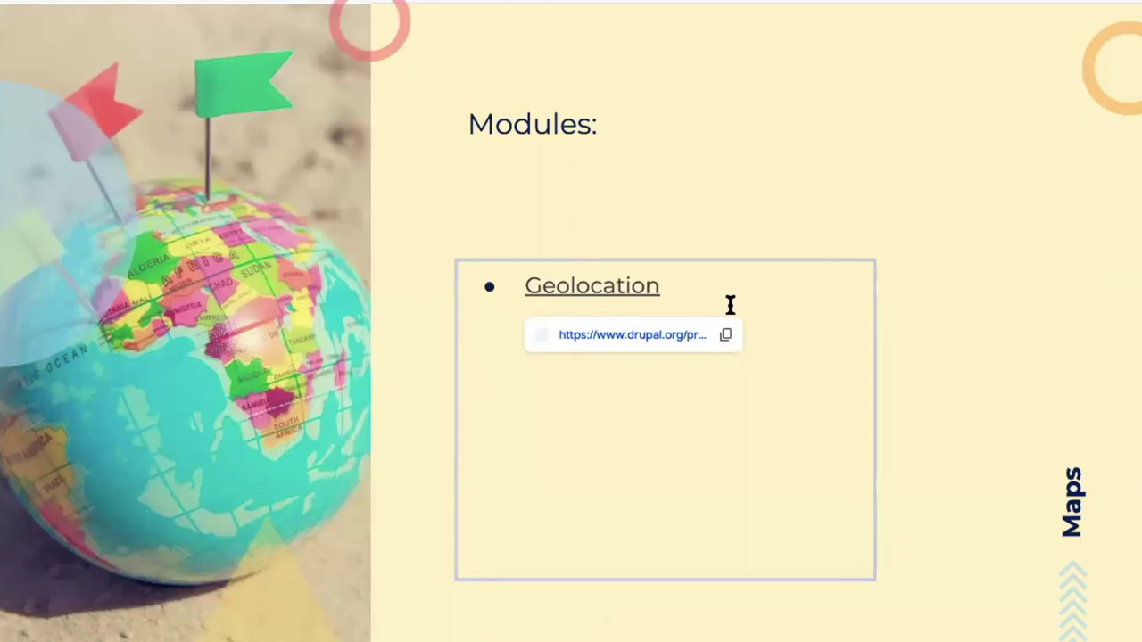
{"action": "left_click", "coordinate": [964, 268]}
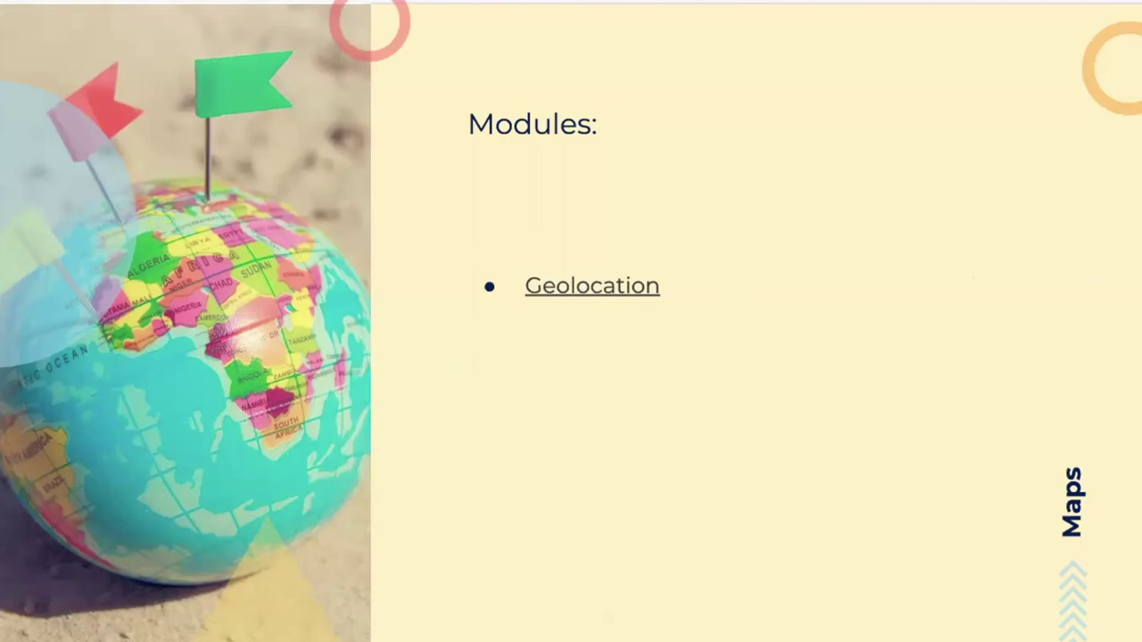
{"action": "key", "text": "Right"}
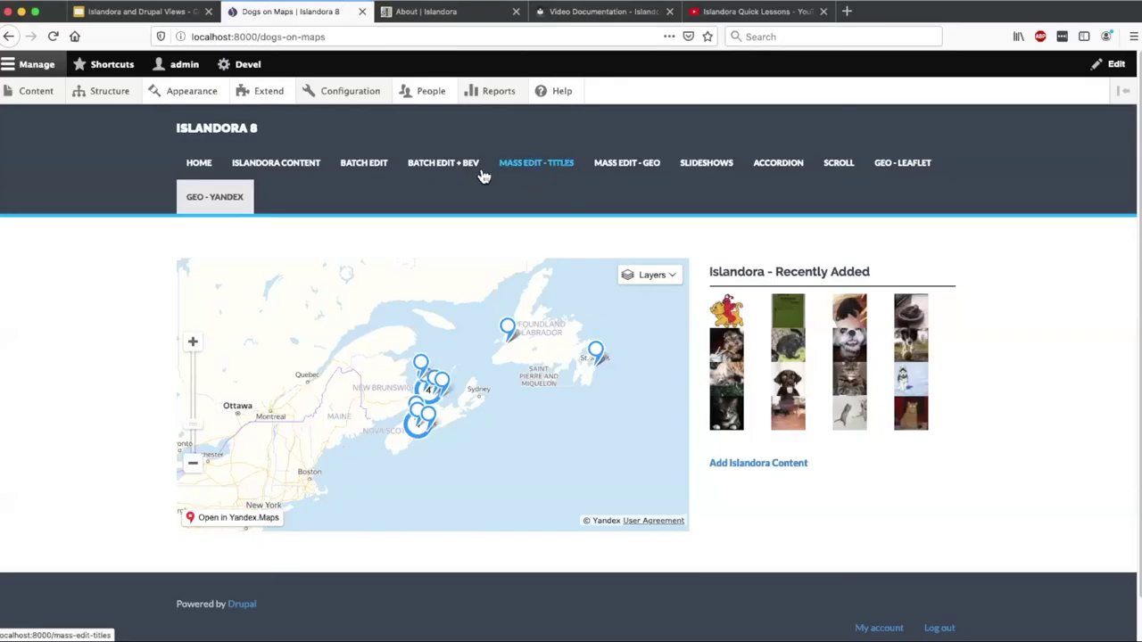
Step: Open the Mass Edit - Titles page and bring up its view for editing
{"action": "left_click", "coordinate": [537, 166]}
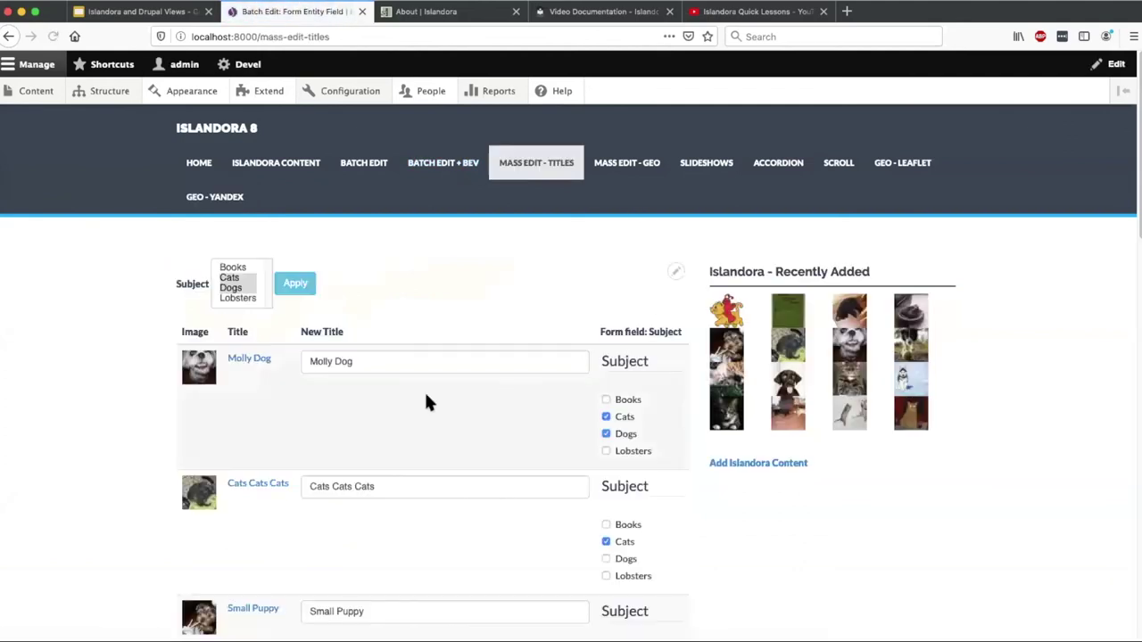
{"action": "left_click", "coordinate": [673, 275]}
{"action": "left_click", "coordinate": [660, 296]}
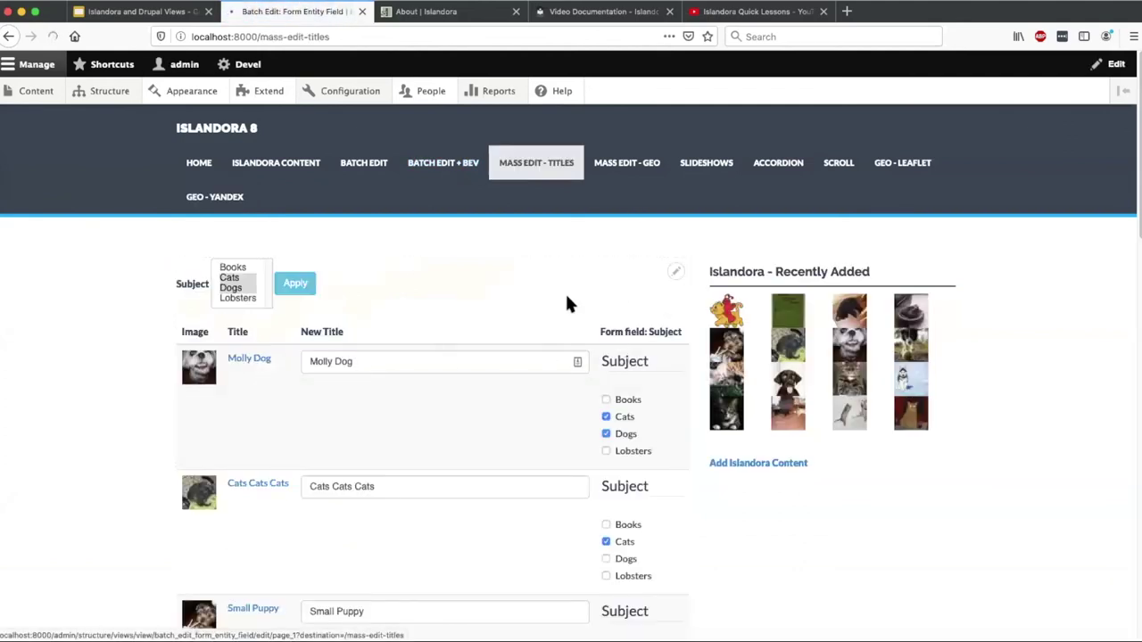
Step: Search the view's available fields for "form", look through the matching form fields, and close the list without adding any
{"action": "scroll", "coordinate": [279, 406], "scroll_direction": "down", "scroll_amount": 2}
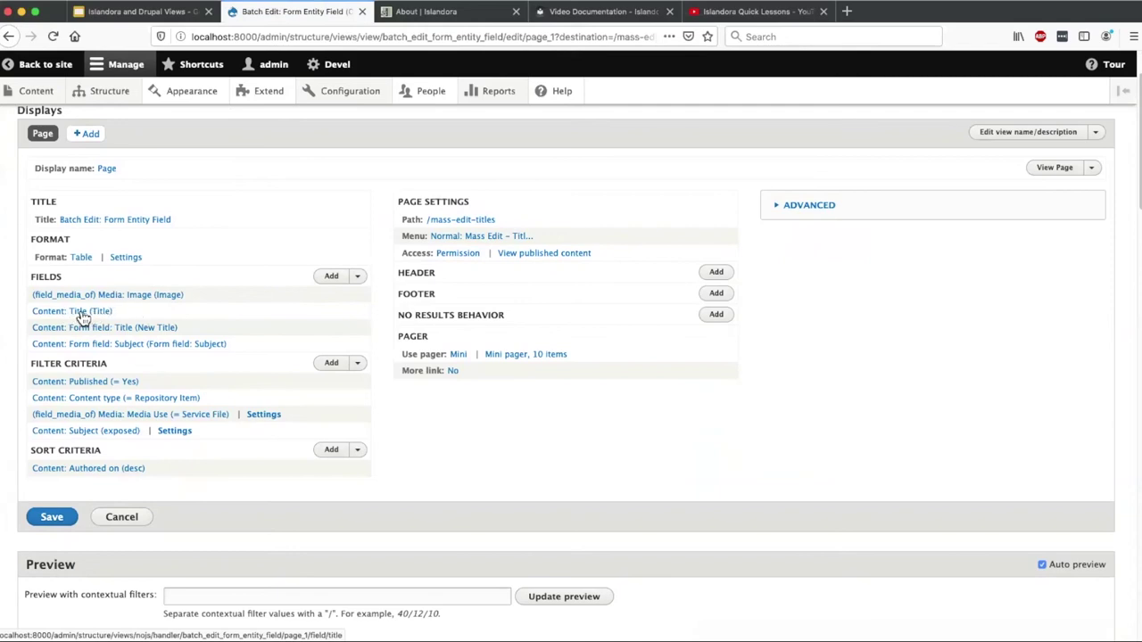
{"action": "scroll", "coordinate": [198, 298], "scroll_direction": "down", "scroll_amount": 2}
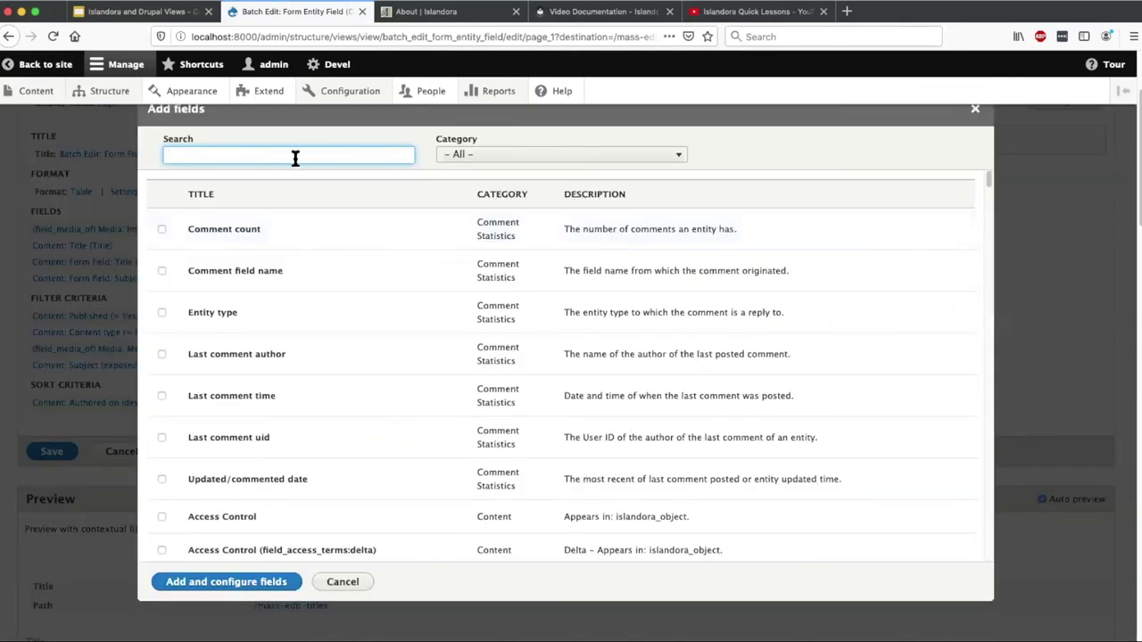
{"action": "left_click", "coordinate": [294, 158]}
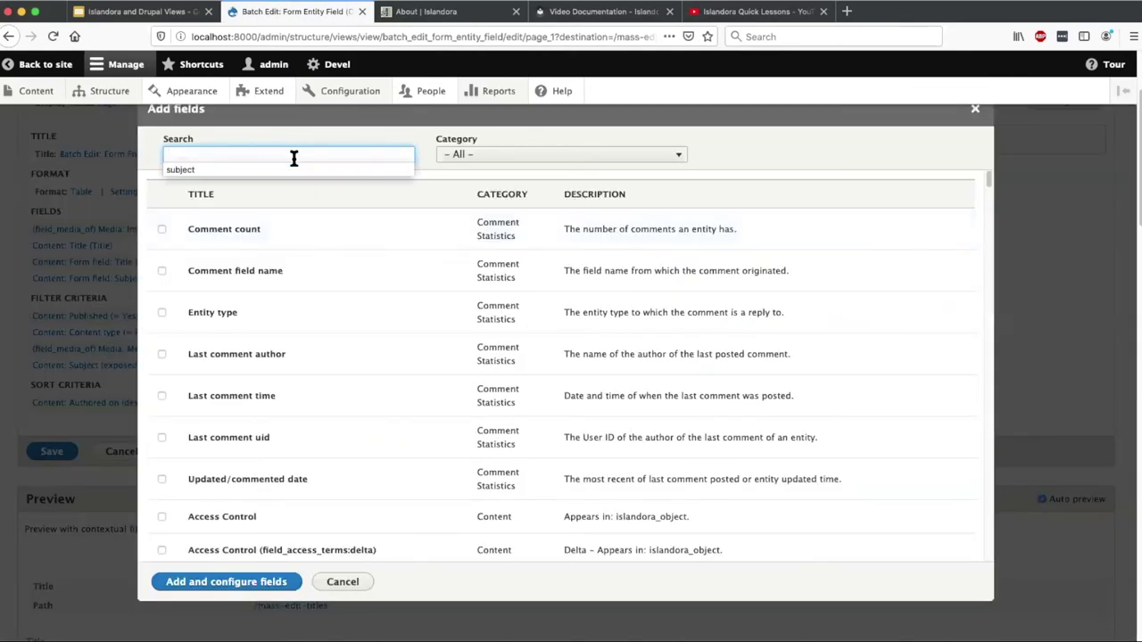
{"action": "type", "text": "form"}
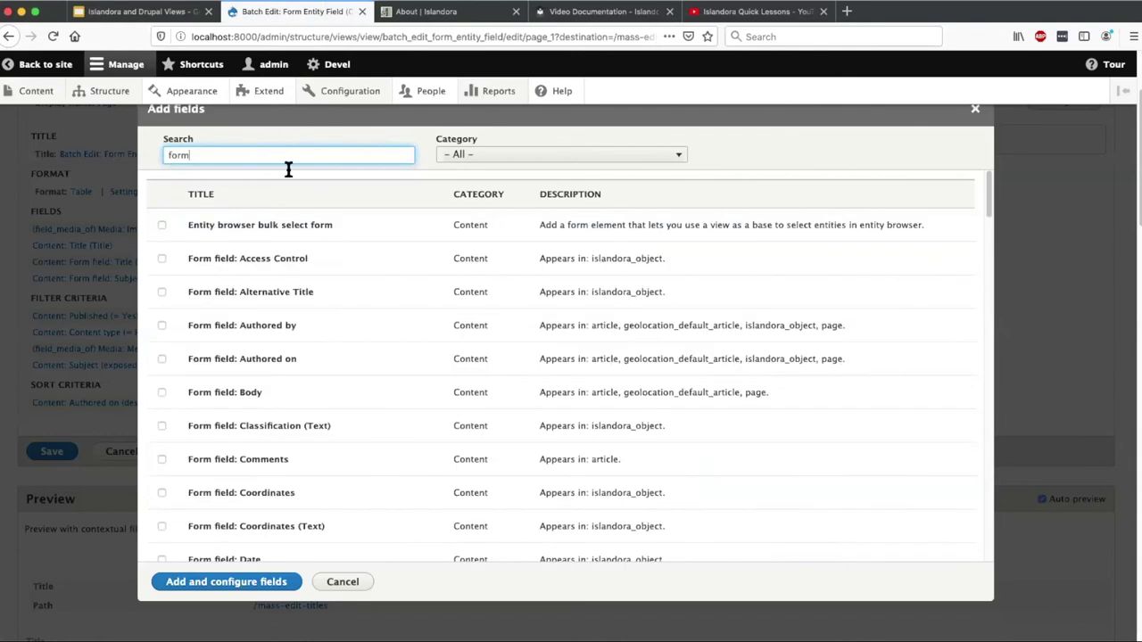
{"action": "scroll", "coordinate": [557, 331], "scroll_direction": "down", "scroll_amount": 2}
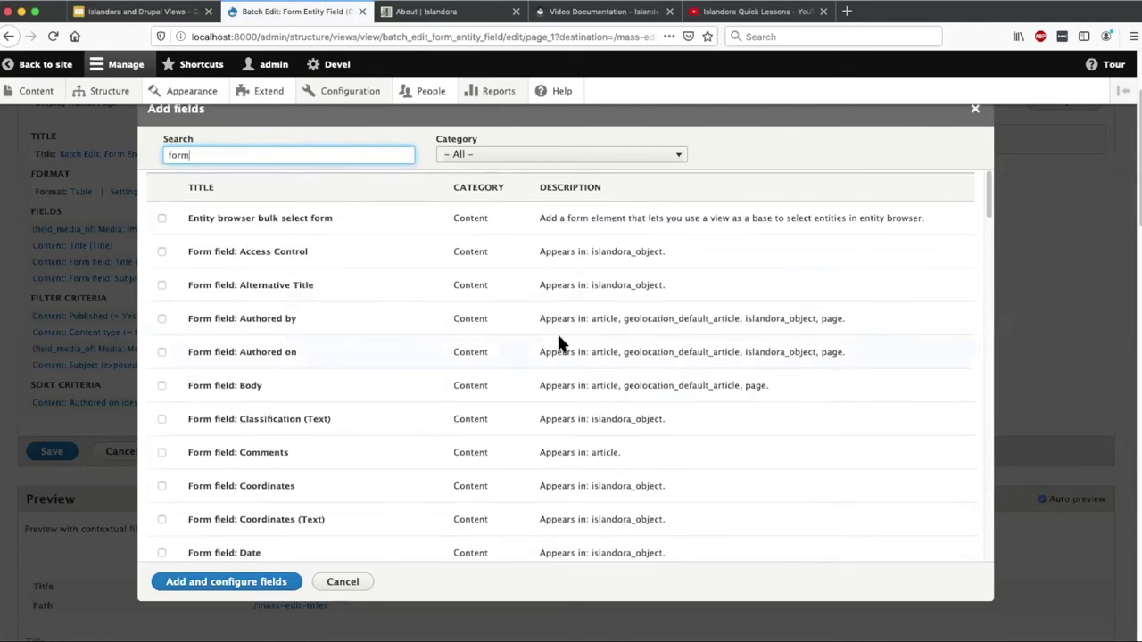
{"action": "scroll", "coordinate": [660, 321], "scroll_direction": "down", "scroll_amount": 1}
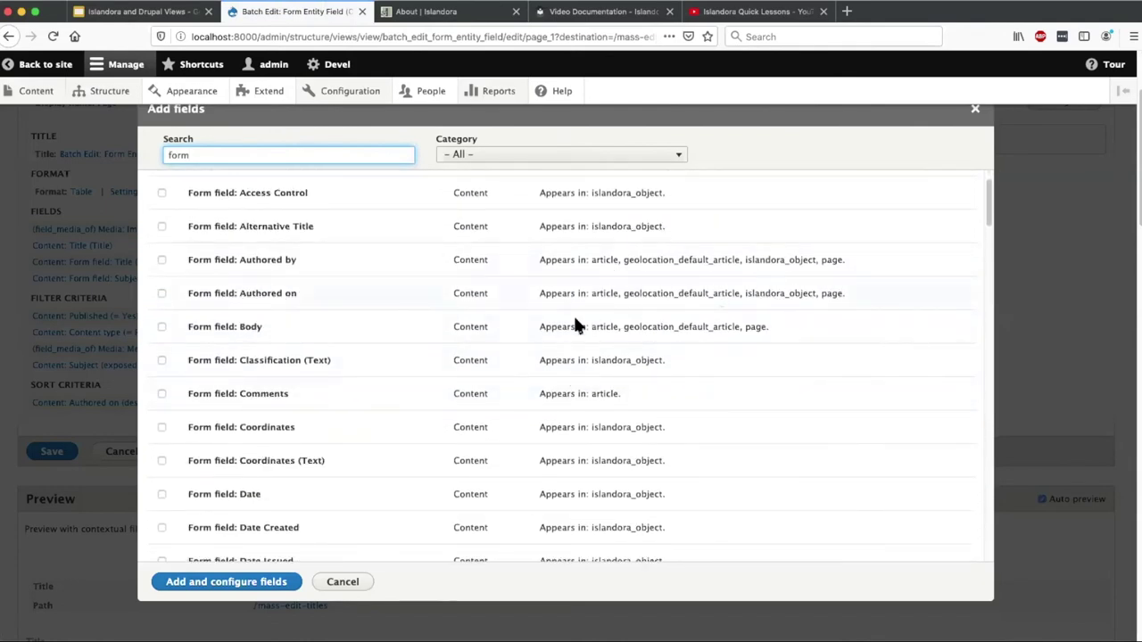
{"action": "scroll", "coordinate": [348, 345], "scroll_direction": "down", "scroll_amount": 5}
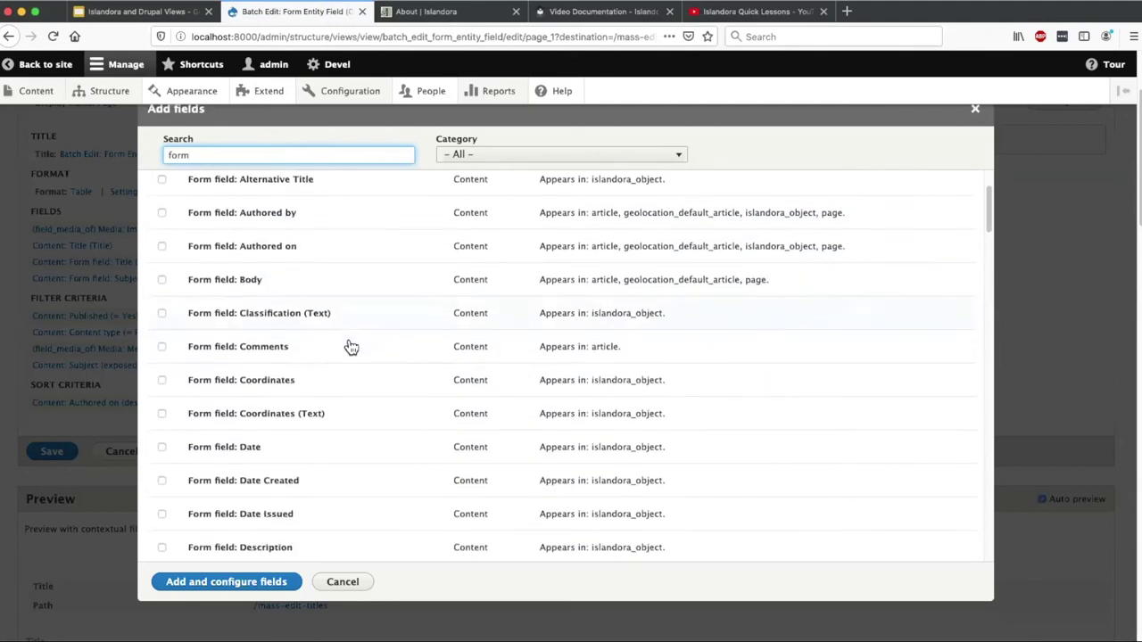
{"action": "scroll", "coordinate": [352, 362], "scroll_direction": "down", "scroll_amount": 5}
{"action": "scroll", "coordinate": [259, 275], "scroll_direction": "up", "scroll_amount": 5}
{"action": "scroll", "coordinate": [263, 348], "scroll_direction": "down", "scroll_amount": 9}
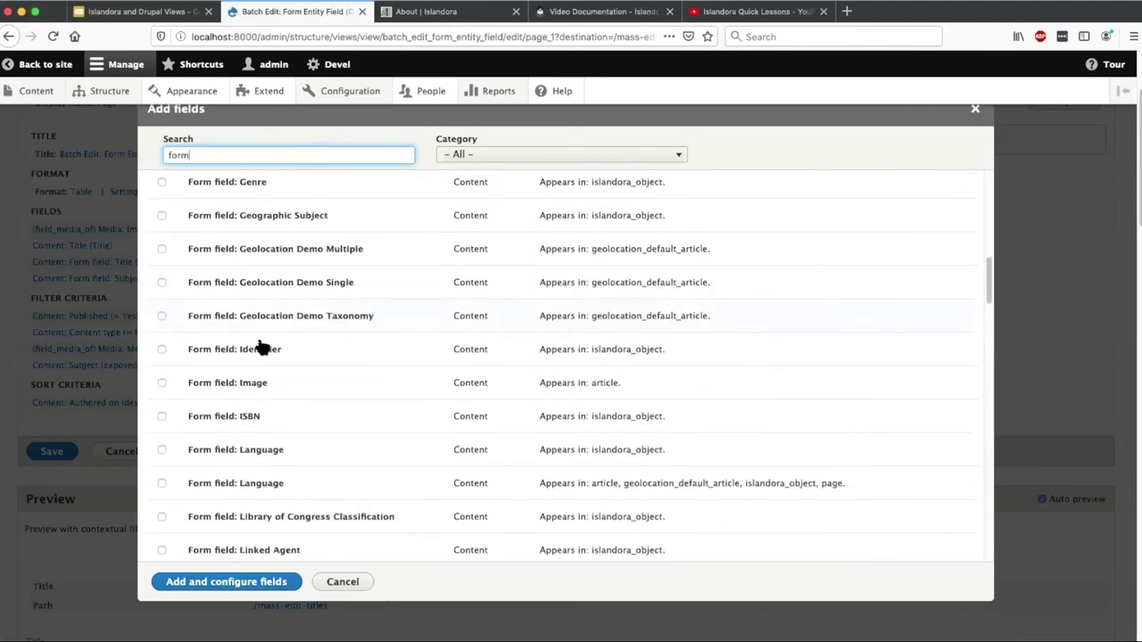
{"action": "scroll", "coordinate": [272, 408], "scroll_direction": "up", "scroll_amount": 10}
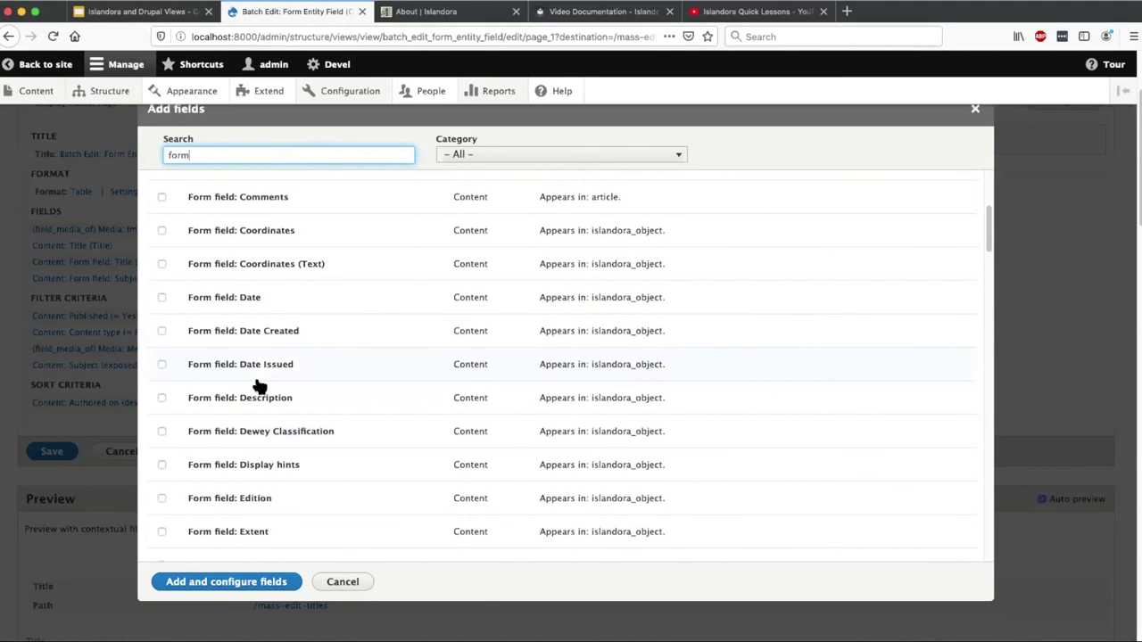
{"action": "left_click", "coordinate": [975, 108]}
Step: Leave the view editor for the site's home page and open the Mass Edit - Titles page
{"action": "scroll", "coordinate": [453, 393], "scroll_direction": "down", "scroll_amount": 5}
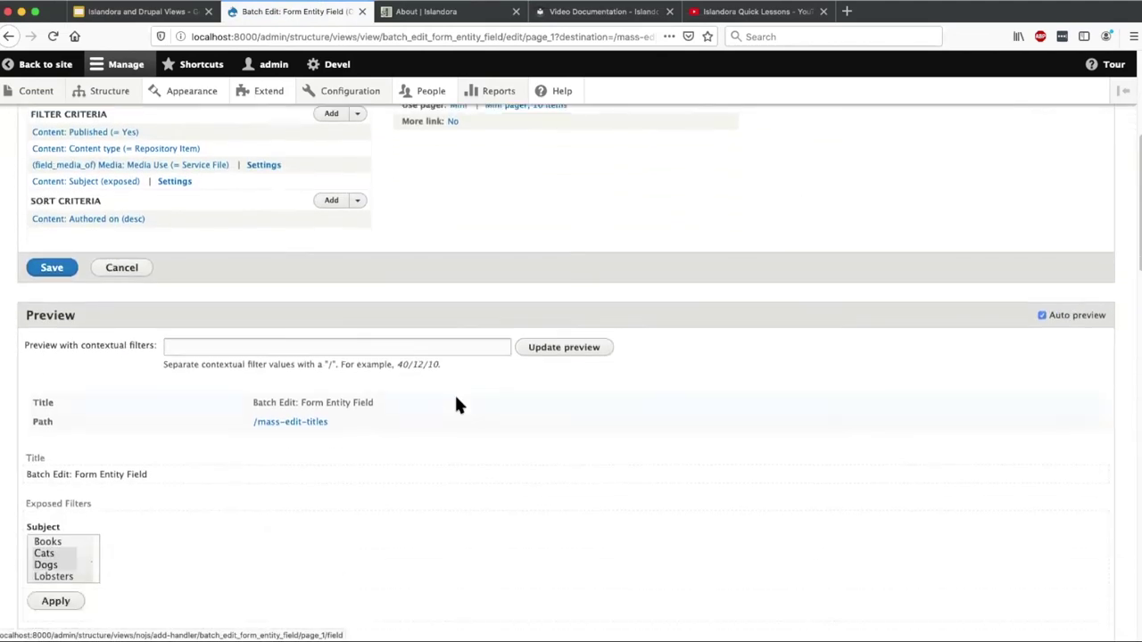
{"action": "scroll", "coordinate": [137, 253], "scroll_direction": "up", "scroll_amount": 7}
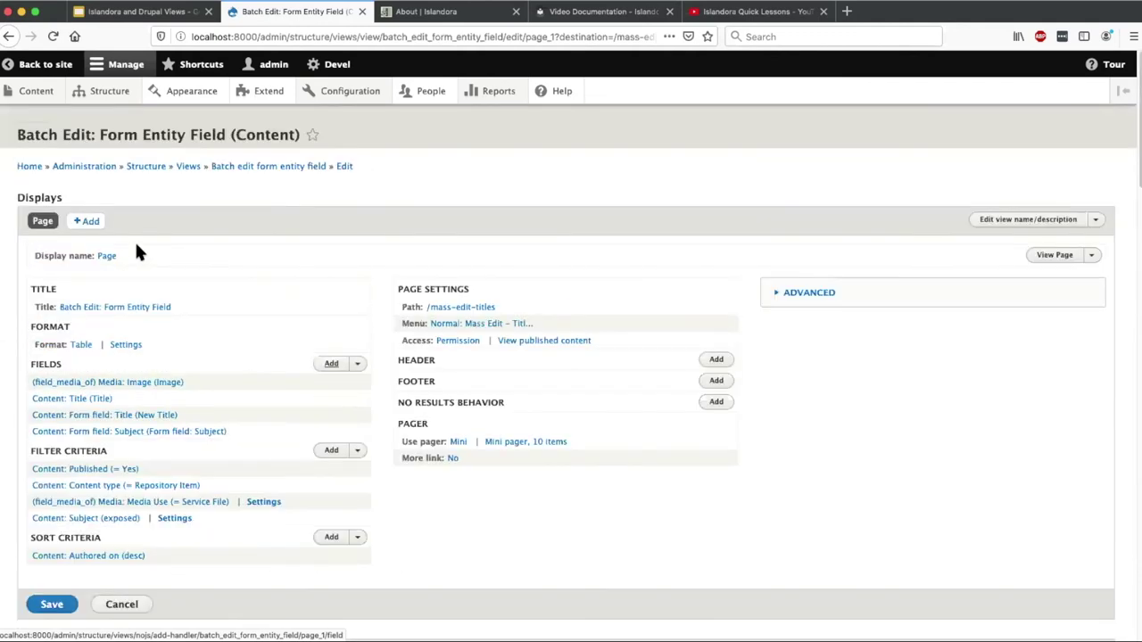
{"action": "left_click", "coordinate": [34, 166]}
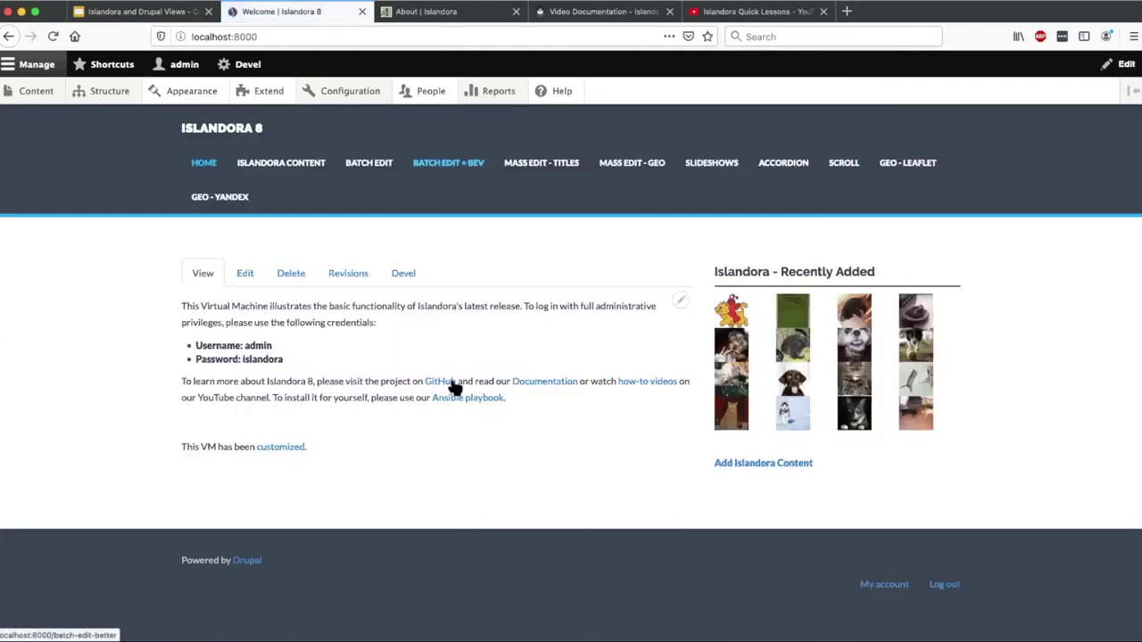
{"action": "left_click", "coordinate": [446, 166]}
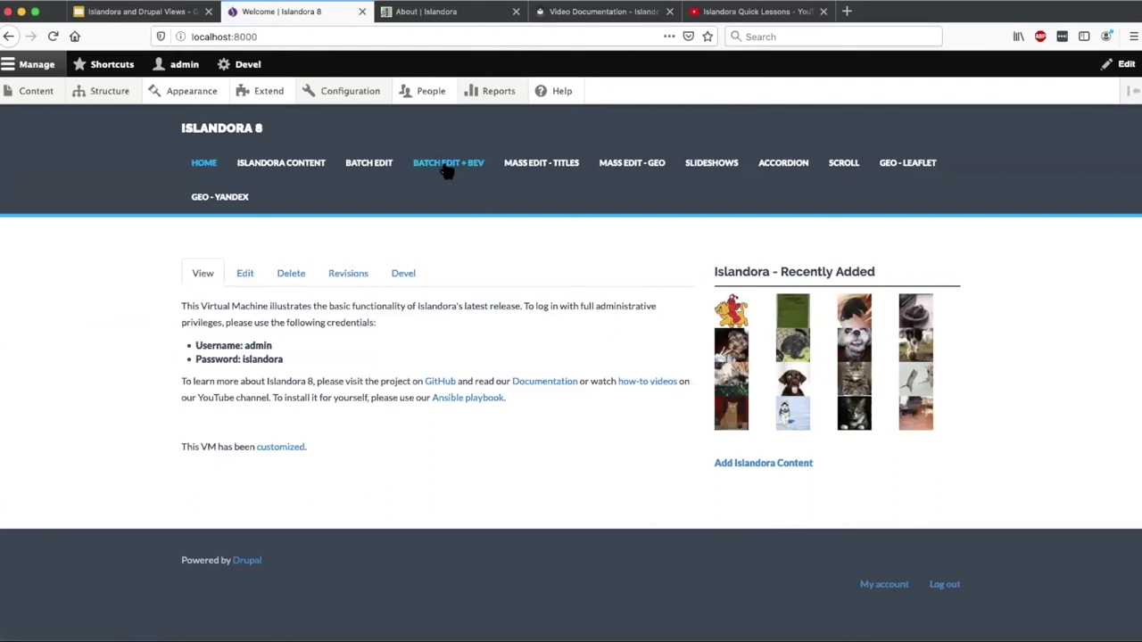
{"action": "left_click", "coordinate": [531, 169]}
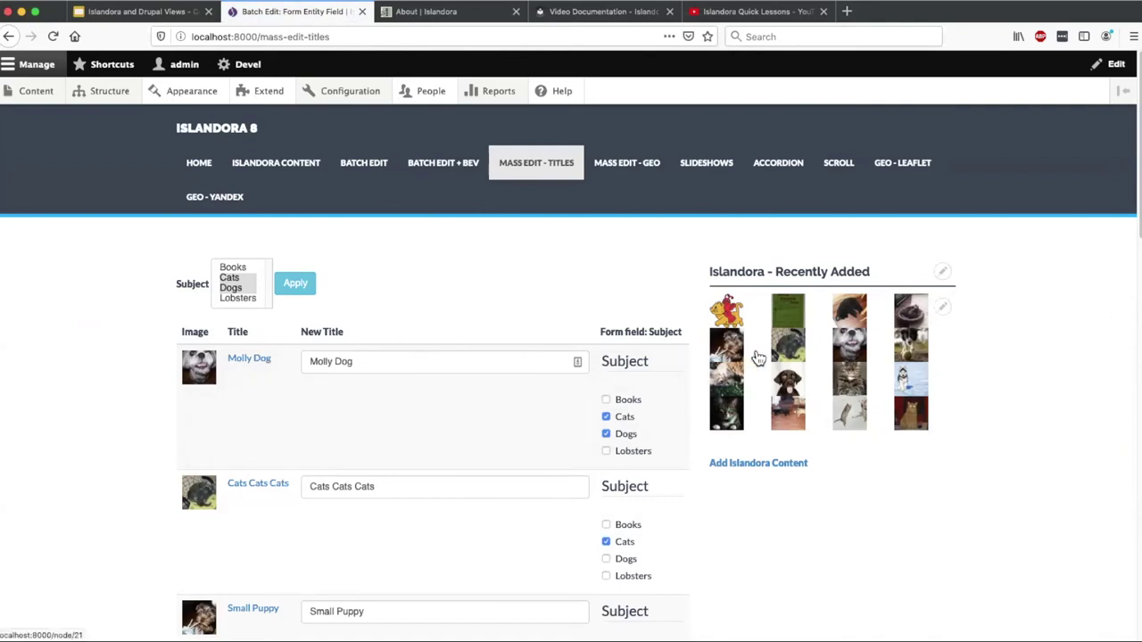
Step: Examine the New Title and Subject form fields of the listed items and return to the home page
{"action": "scroll", "coordinate": [491, 277], "scroll_direction": "down", "scroll_amount": 3}
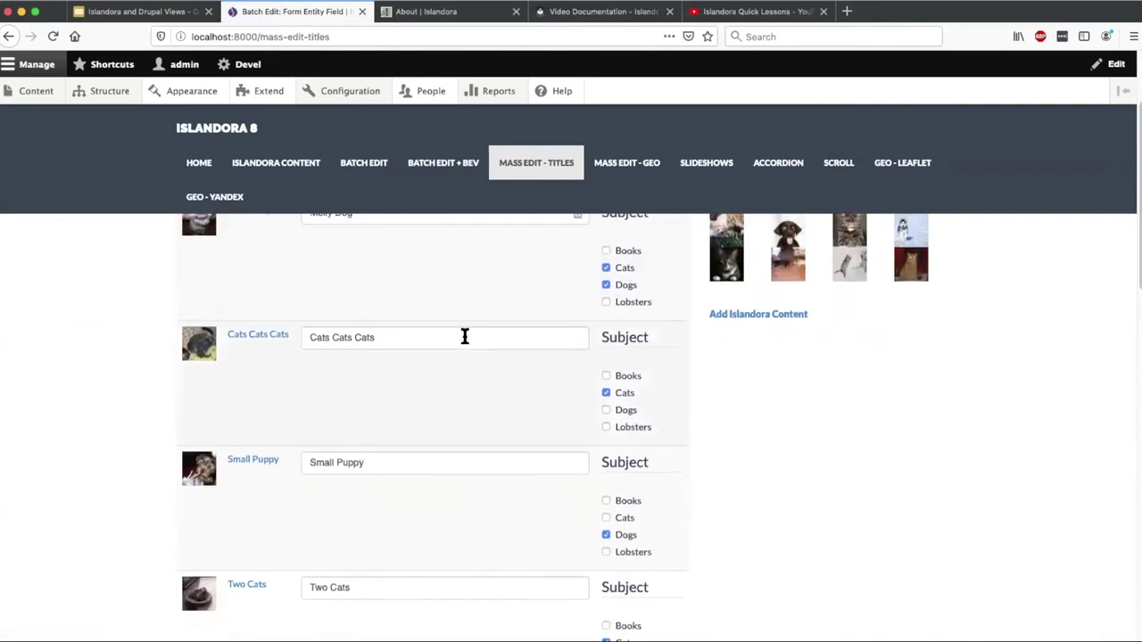
{"action": "scroll", "coordinate": [499, 312], "scroll_direction": "up", "scroll_amount": 3}
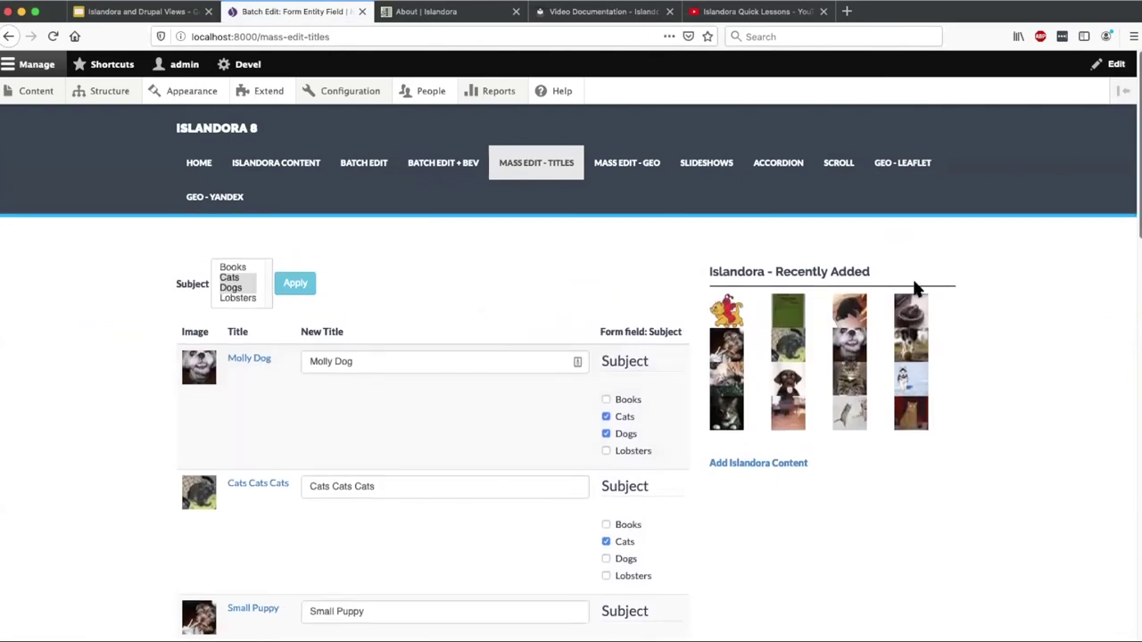
{"action": "scroll", "coordinate": [477, 258], "scroll_direction": "down", "scroll_amount": 1}
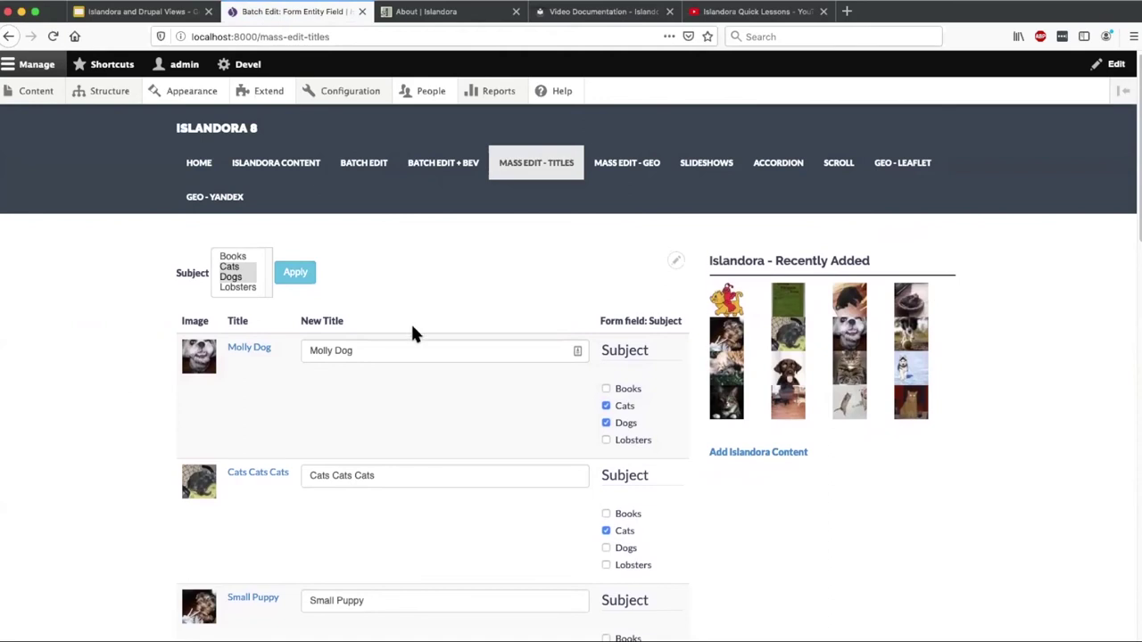
{"action": "scroll", "coordinate": [421, 327], "scroll_direction": "down", "scroll_amount": 5}
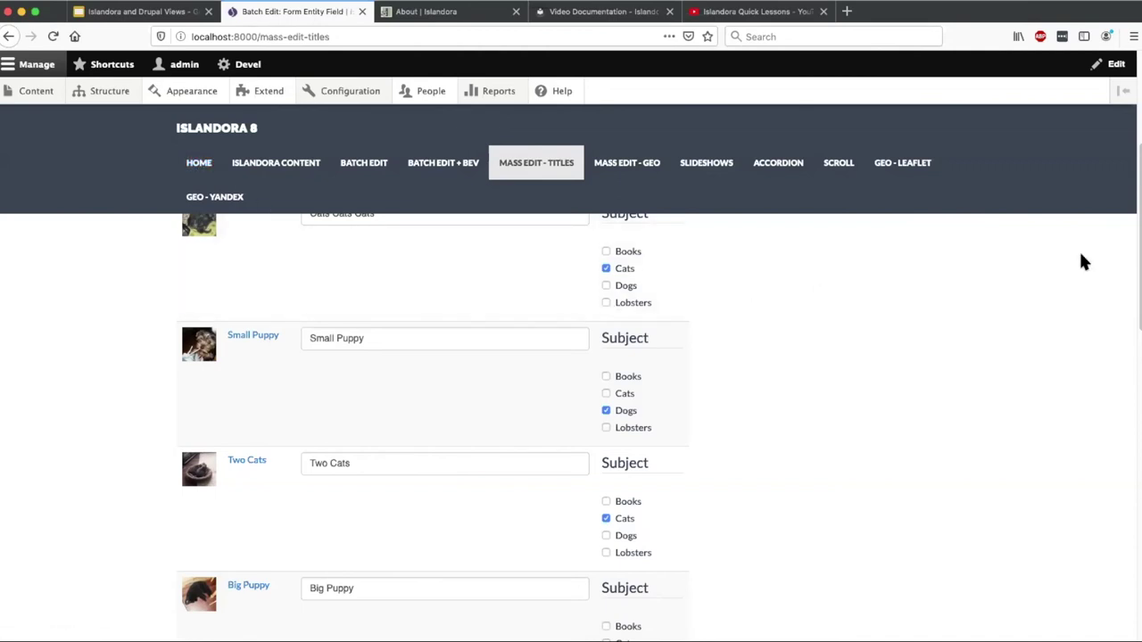
{"action": "scroll", "coordinate": [835, 342], "scroll_direction": "up", "scroll_amount": 5}
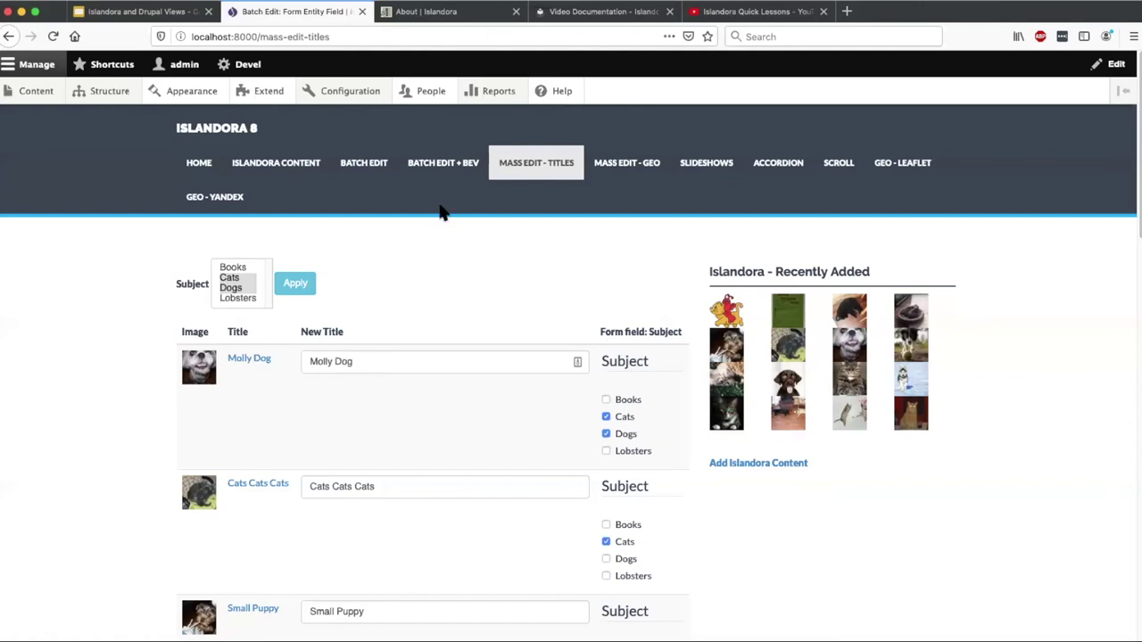
{"action": "left_click", "coordinate": [197, 165]}
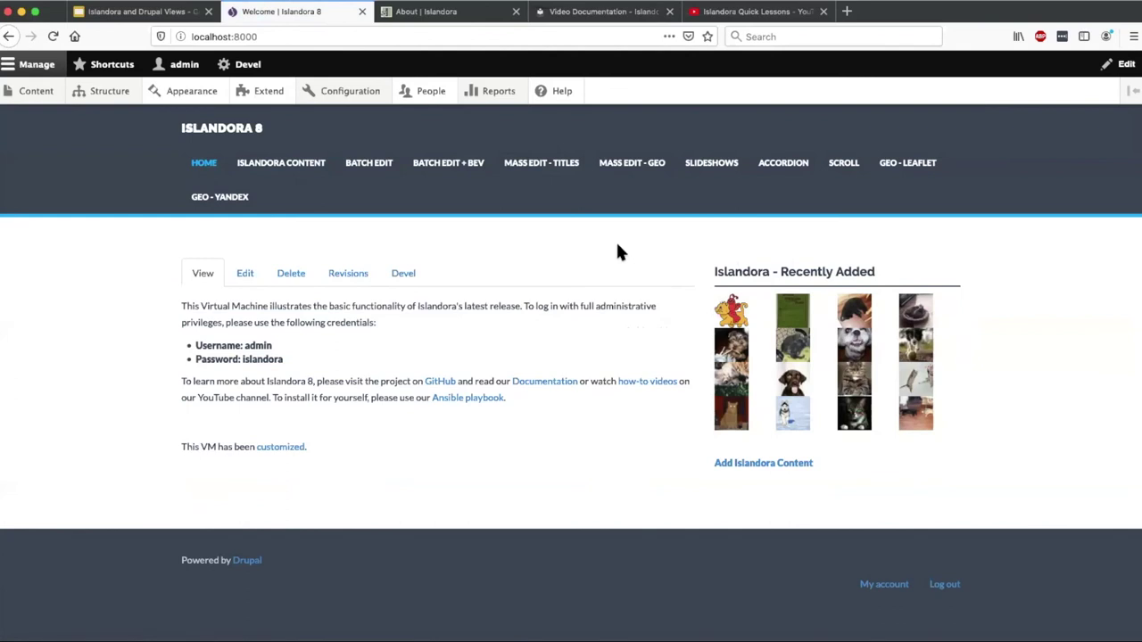
Step: Switch to the Islandora Video Documentation page and look through its lessons from Working with Views up to General Information
{"action": "left_click", "coordinate": [581, 13]}
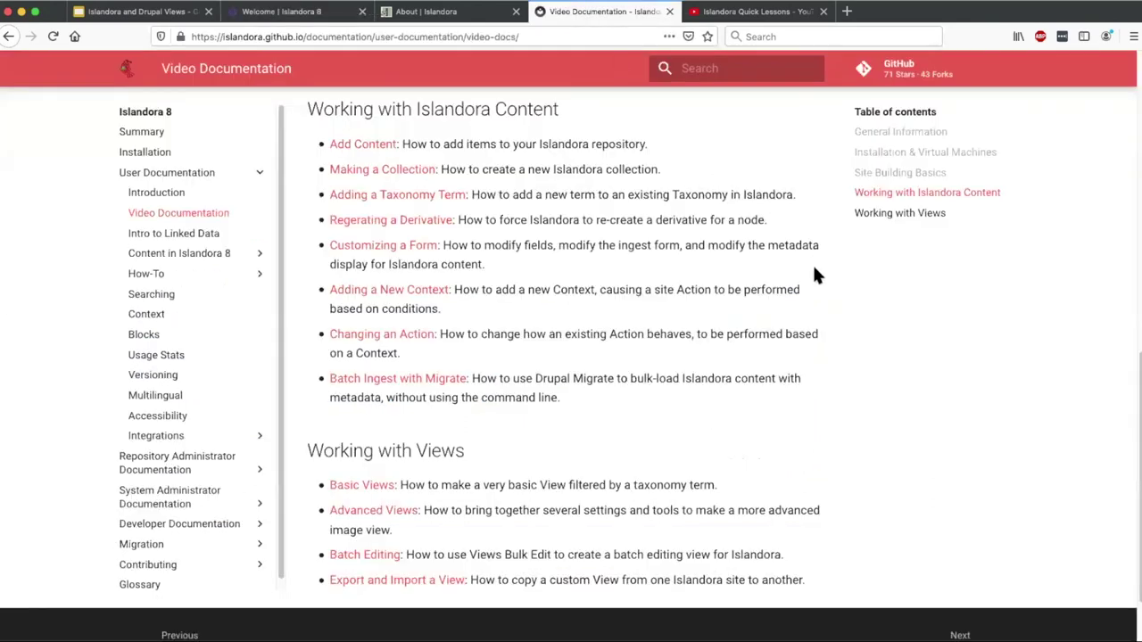
{"action": "scroll", "coordinate": [766, 190], "scroll_direction": "down", "scroll_amount": 1}
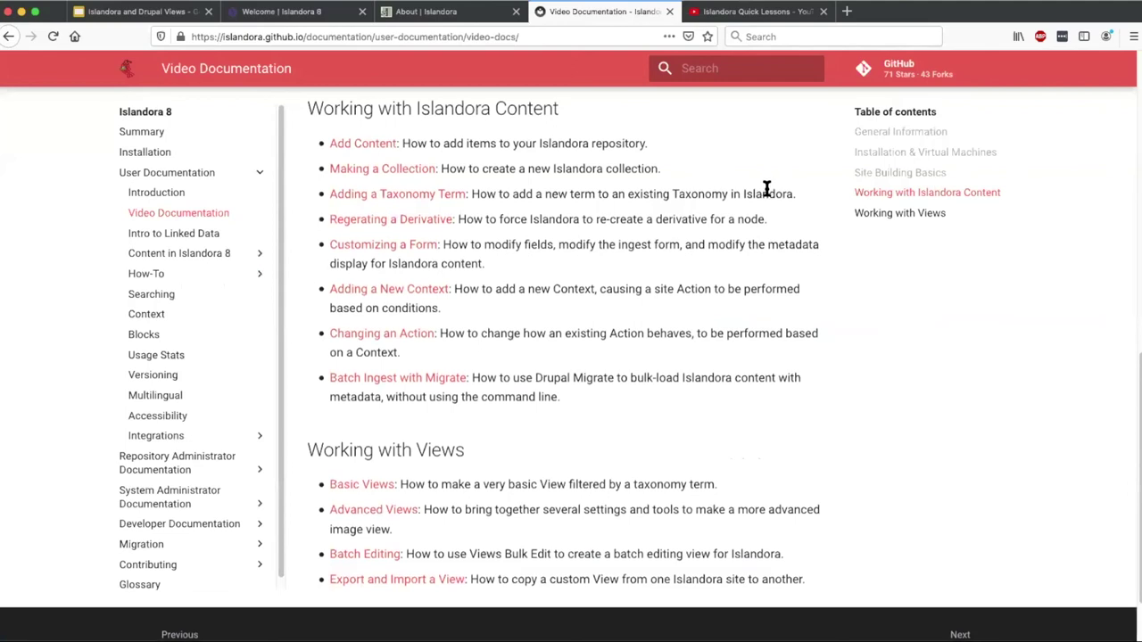
{"action": "scroll", "coordinate": [767, 189], "scroll_direction": "down", "scroll_amount": 2}
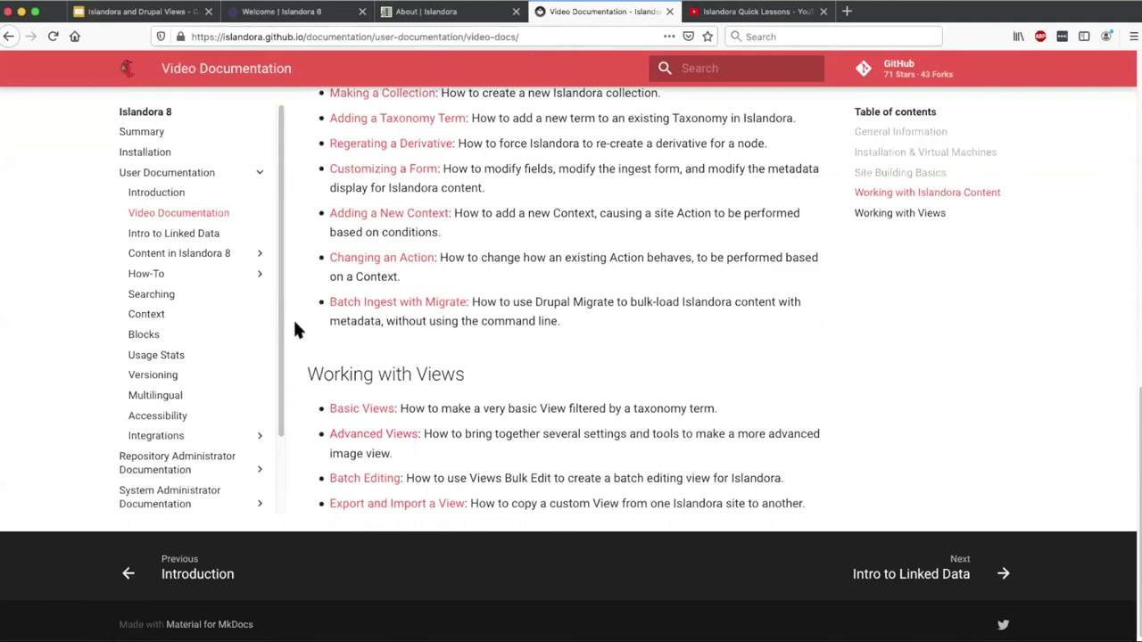
{"action": "scroll", "coordinate": [503, 362], "scroll_direction": "up", "scroll_amount": 10}
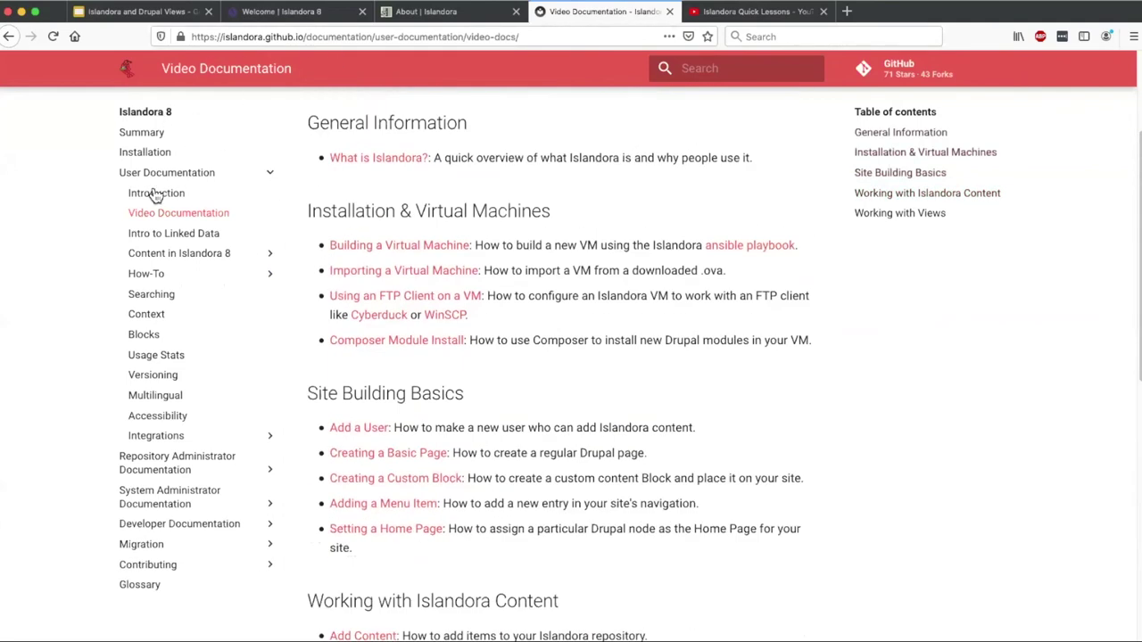
Step: Switch to the Islandora Quick Lessons playlist on YouTube and look through its list of videos
{"action": "left_click", "coordinate": [716, 12]}
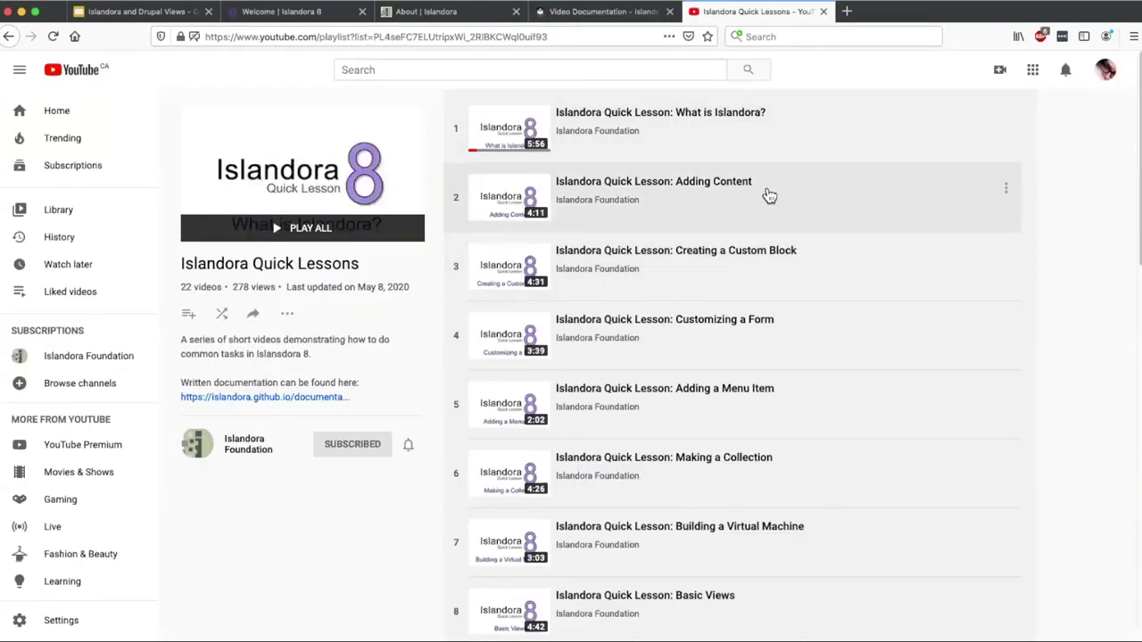
{"action": "scroll", "coordinate": [773, 195], "scroll_direction": "down", "scroll_amount": 1}
{"action": "scroll", "coordinate": [773, 194], "scroll_direction": "down", "scroll_amount": 4}
{"action": "scroll", "coordinate": [795, 348], "scroll_direction": "up", "scroll_amount": 5}
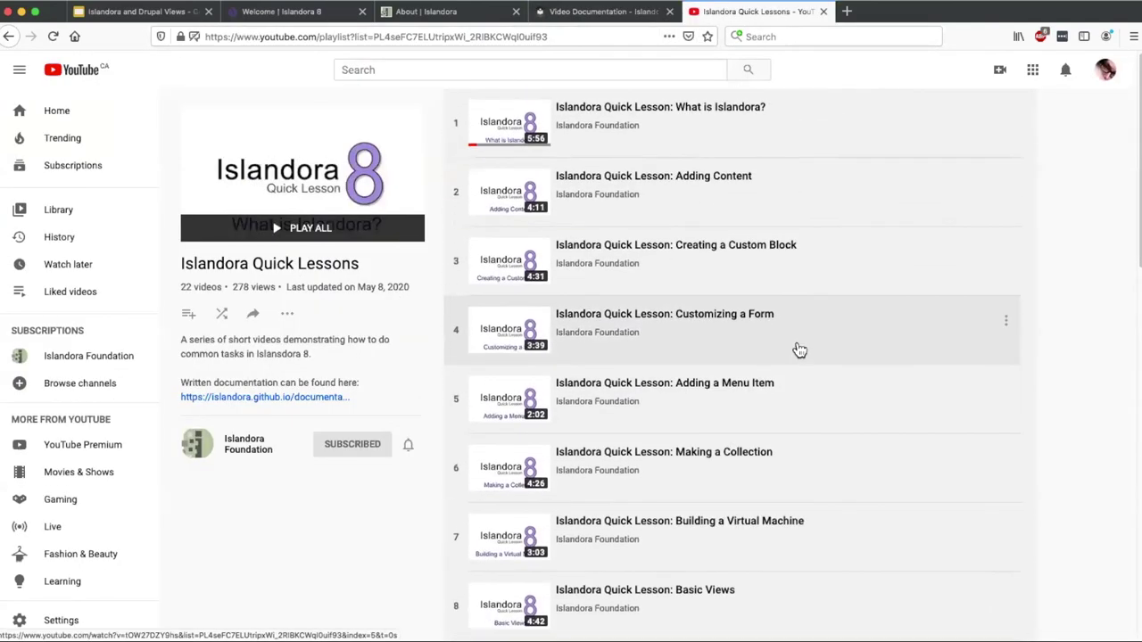
{"action": "scroll", "coordinate": [814, 343], "scroll_direction": "down", "scroll_amount": 5}
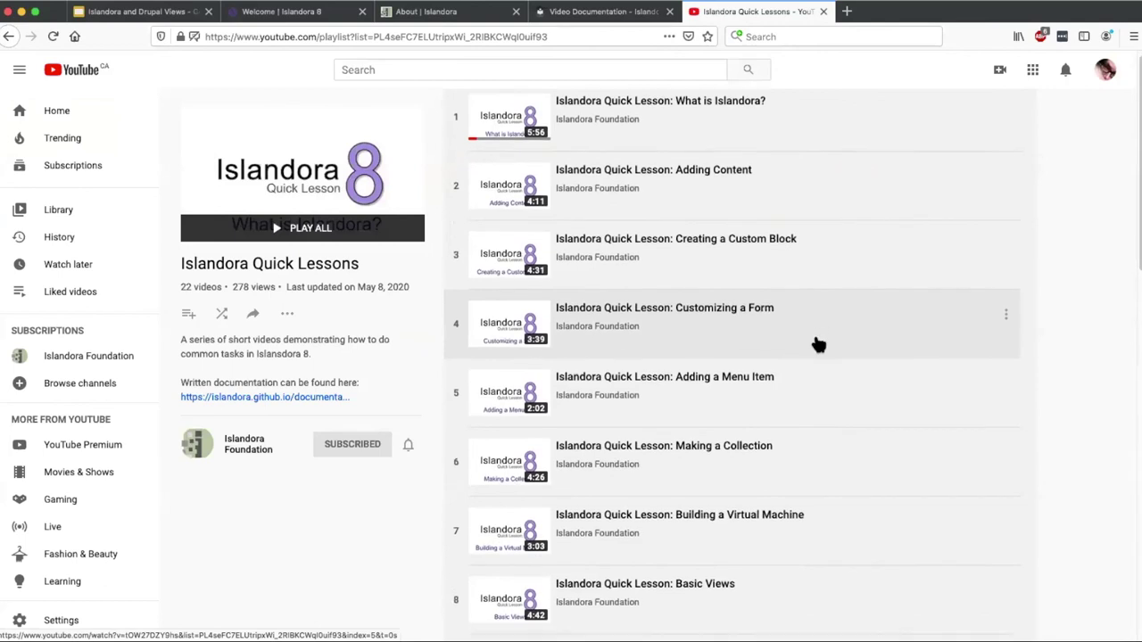
{"action": "scroll", "coordinate": [816, 344], "scroll_direction": "down", "scroll_amount": 6}
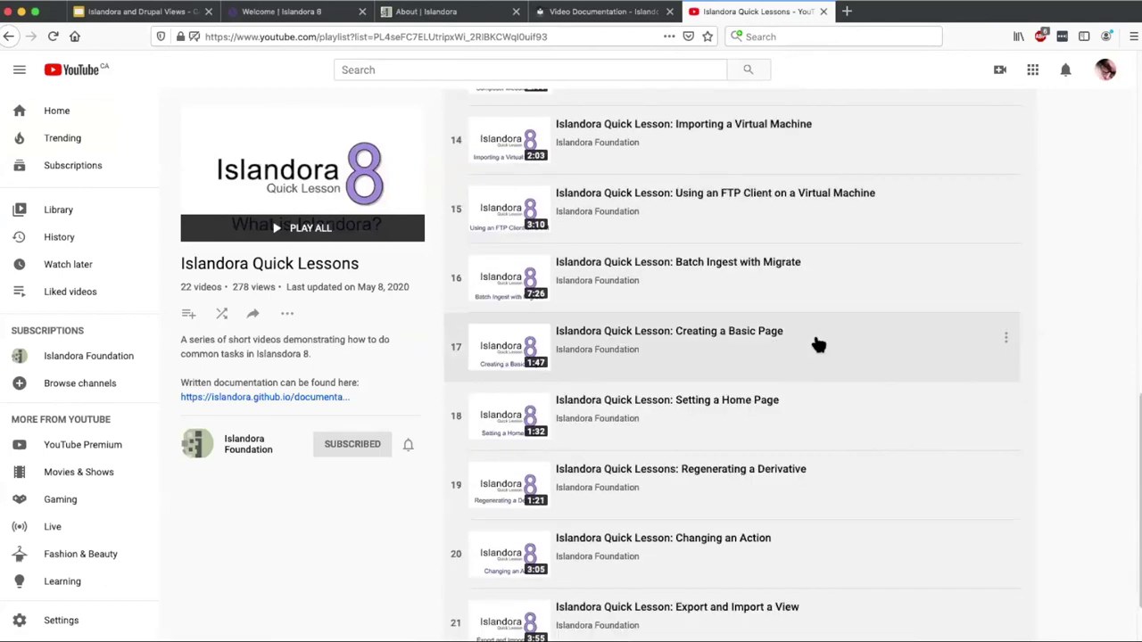
{"action": "scroll", "coordinate": [816, 344], "scroll_direction": "up", "scroll_amount": 9}
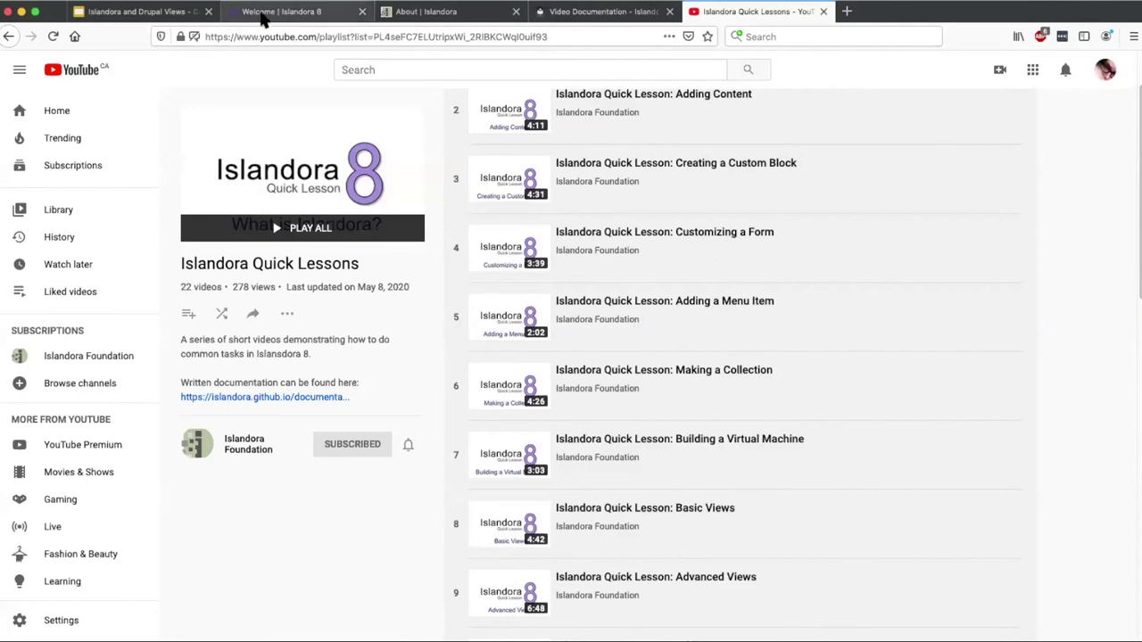
Step: Switch back to the Islandora site and open the list of views in the structure administration
{"action": "left_click", "coordinate": [331, 13]}
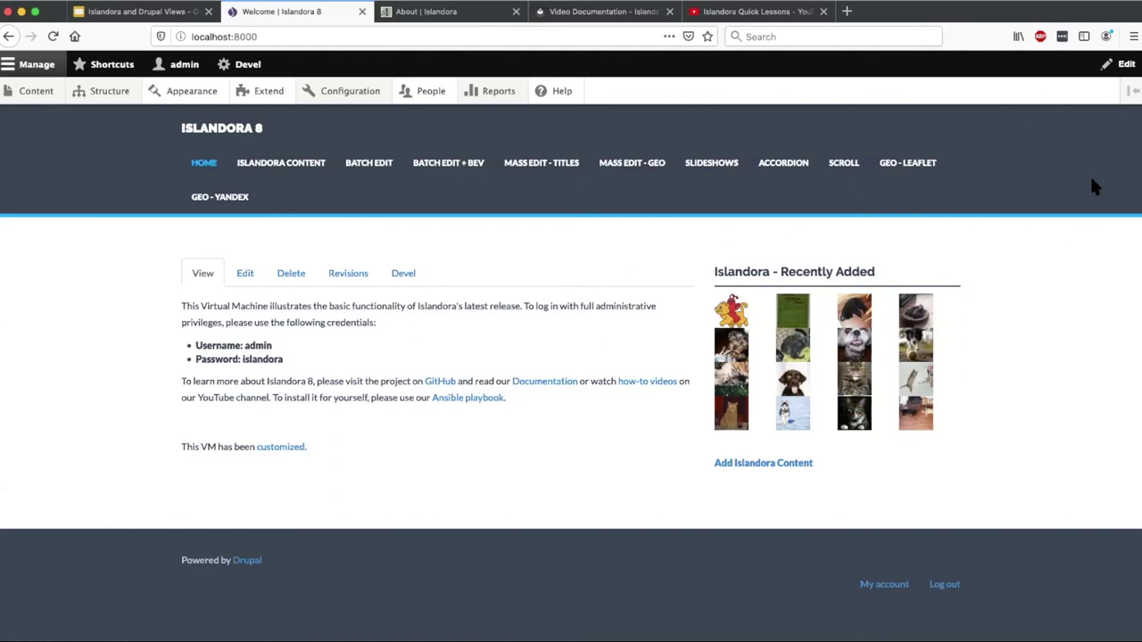
{"action": "left_click", "coordinate": [109, 91]}
{"action": "scroll", "coordinate": [133, 353], "scroll_direction": "down", "scroll_amount": 3}
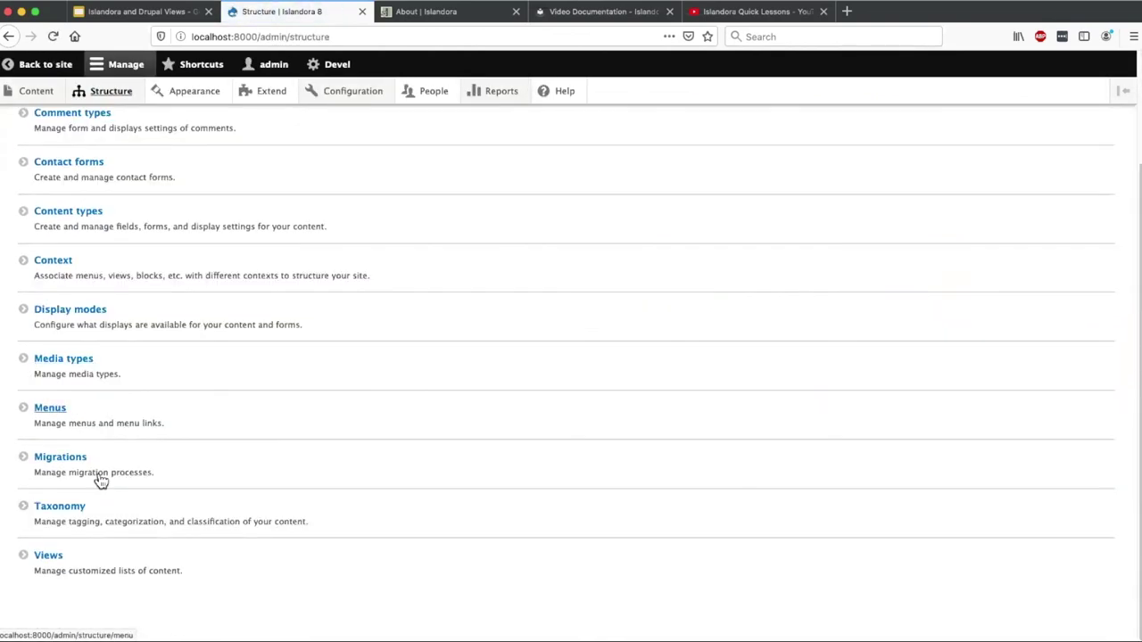
{"action": "left_click", "coordinate": [49, 555]}
{"action": "scroll", "coordinate": [573, 295], "scroll_direction": "down", "scroll_amount": 2}
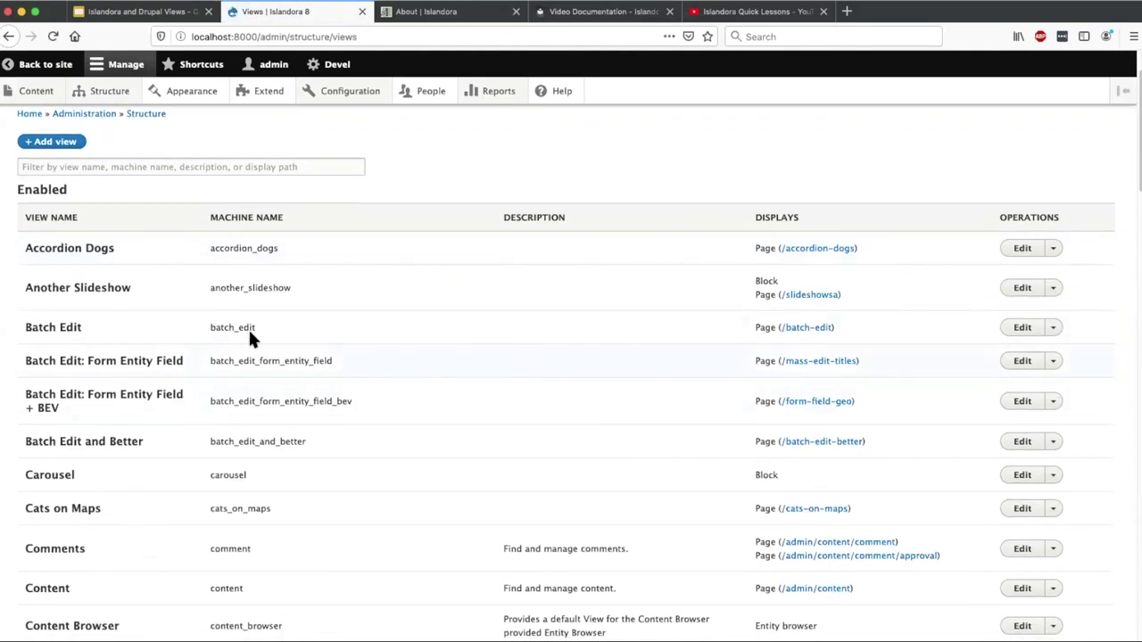
Step: Duplicate the Batch Edit: Form Entity Field view and look over the copy's fields, filters and page settings
{"action": "left_click", "coordinate": [1053, 361]}
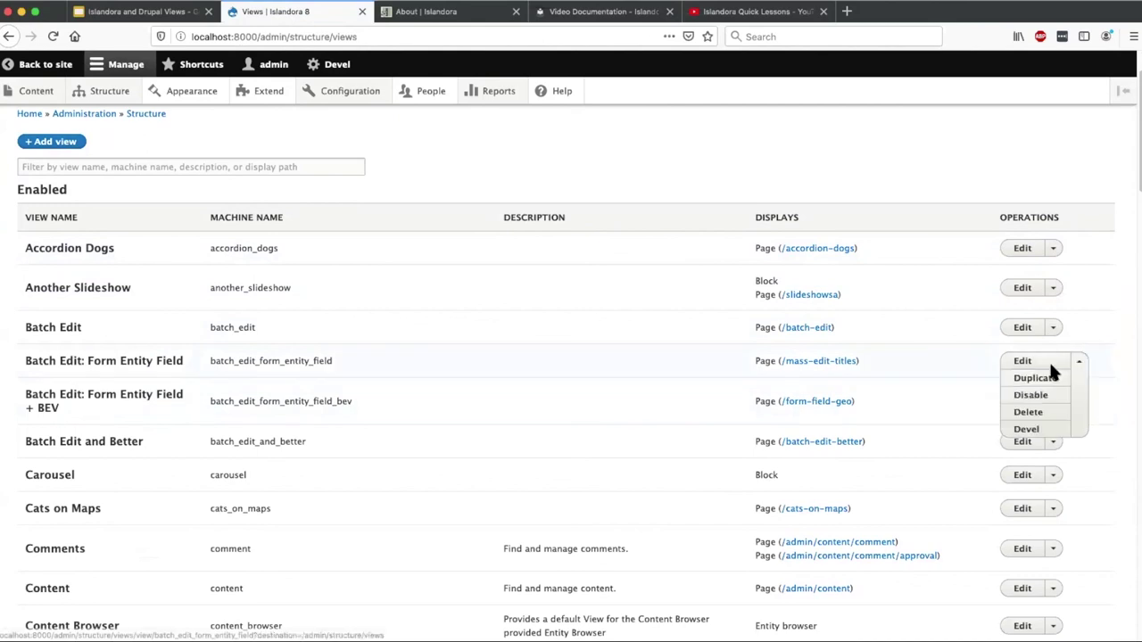
{"action": "left_click", "coordinate": [1028, 378]}
{"action": "left_click", "coordinate": [55, 238]}
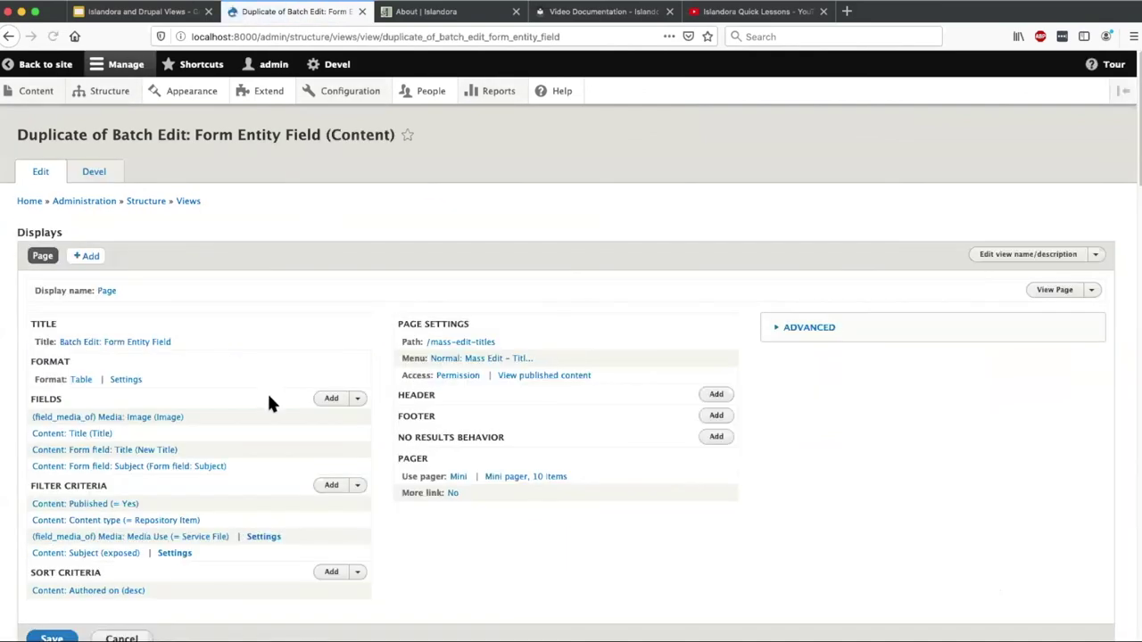
{"action": "scroll", "coordinate": [101, 418], "scroll_direction": "down", "scroll_amount": 2}
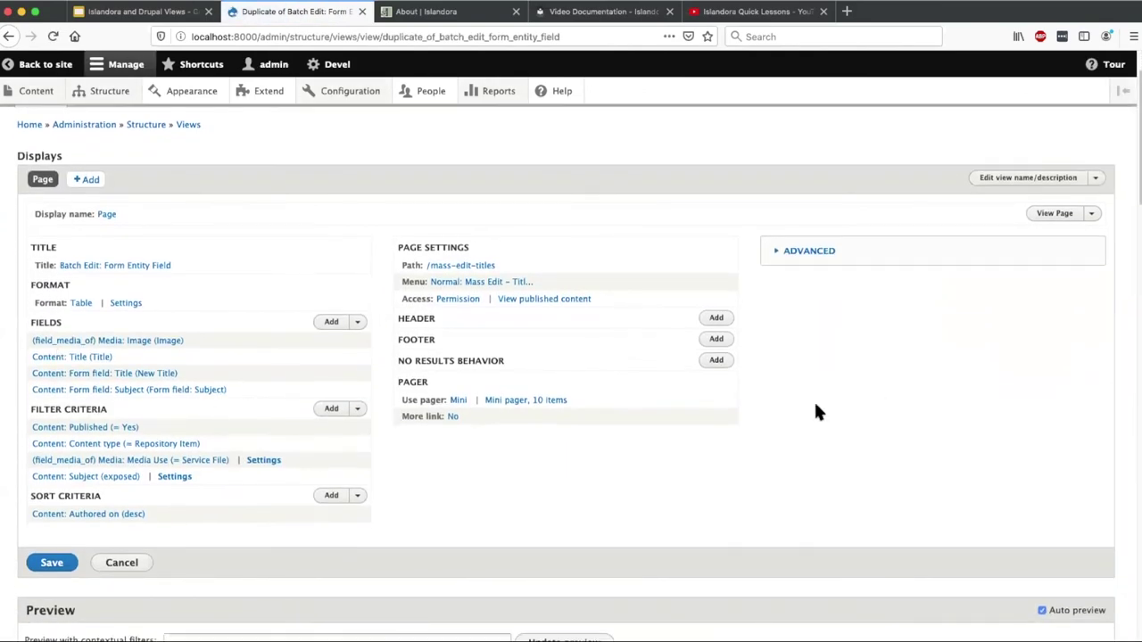
Step: Review the duplicated view's preview, expand its advanced settings, and return to the site's home page
{"action": "scroll", "coordinate": [434, 501], "scroll_direction": "down", "scroll_amount": 10}
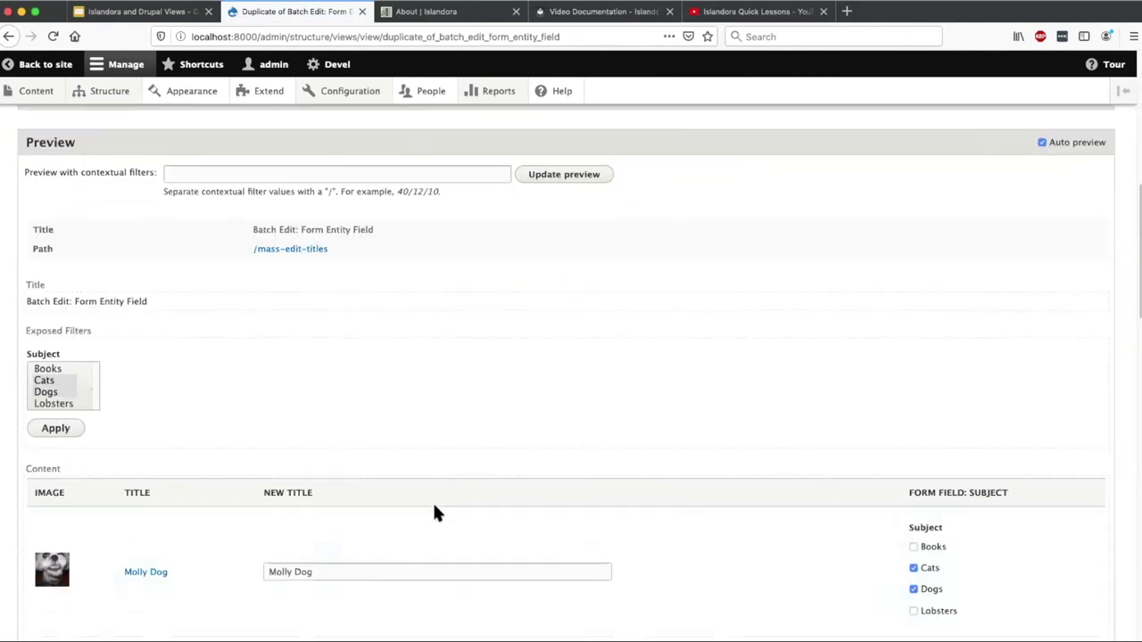
{"action": "scroll", "coordinate": [696, 477], "scroll_direction": "up", "scroll_amount": 5}
{"action": "scroll", "coordinate": [696, 475], "scroll_direction": "down", "scroll_amount": 15}
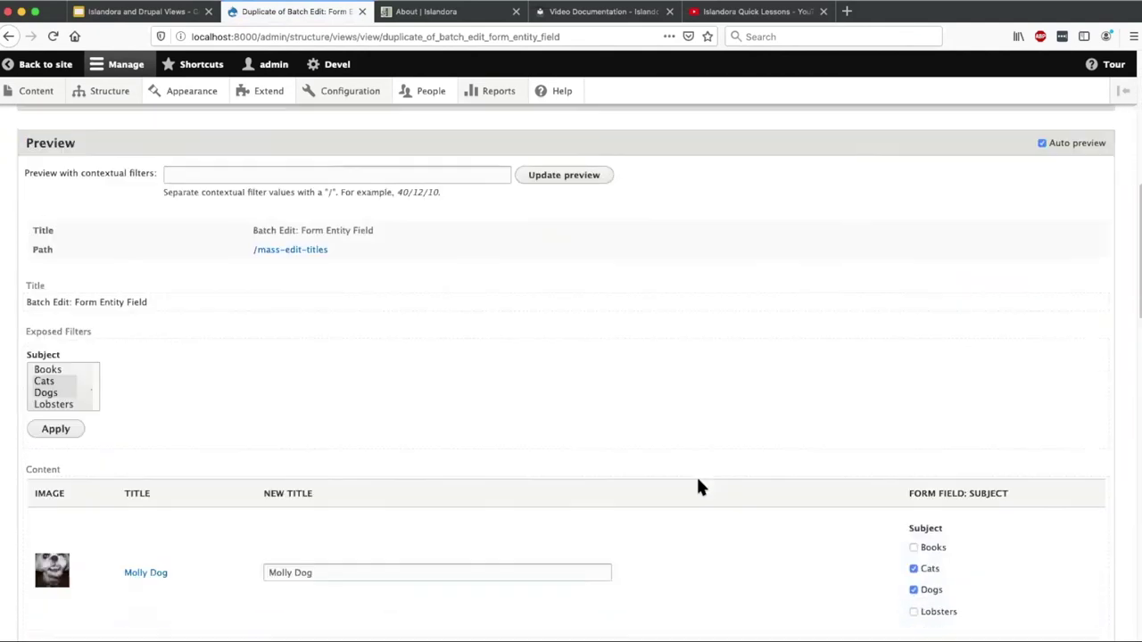
{"action": "scroll", "coordinate": [700, 483], "scroll_direction": "up", "scroll_amount": 20}
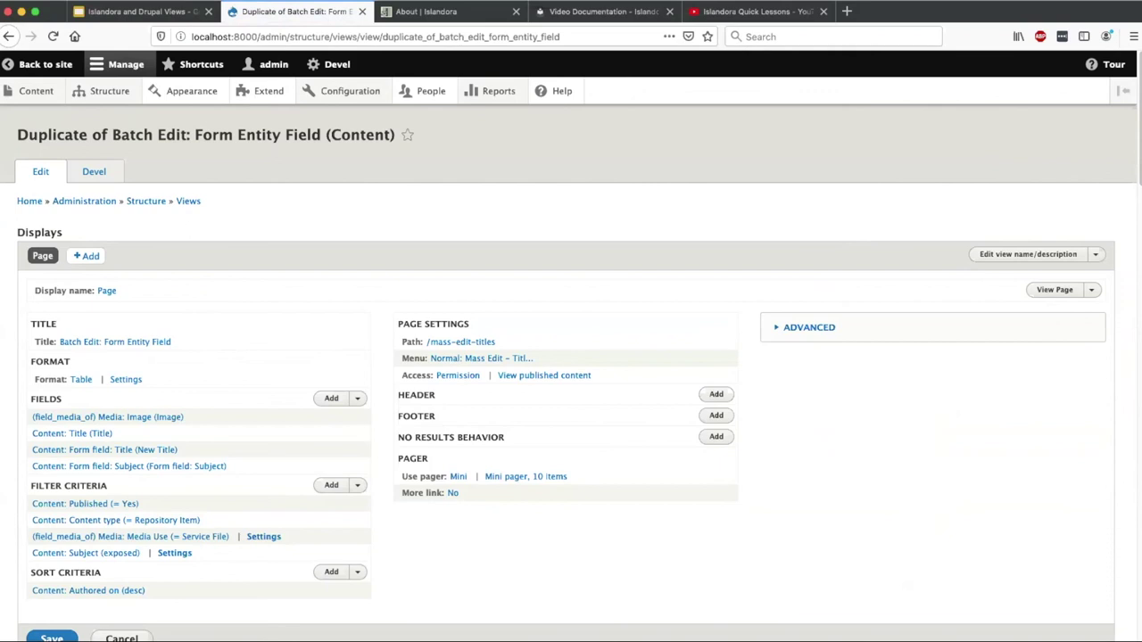
{"action": "left_click", "coordinate": [806, 331]}
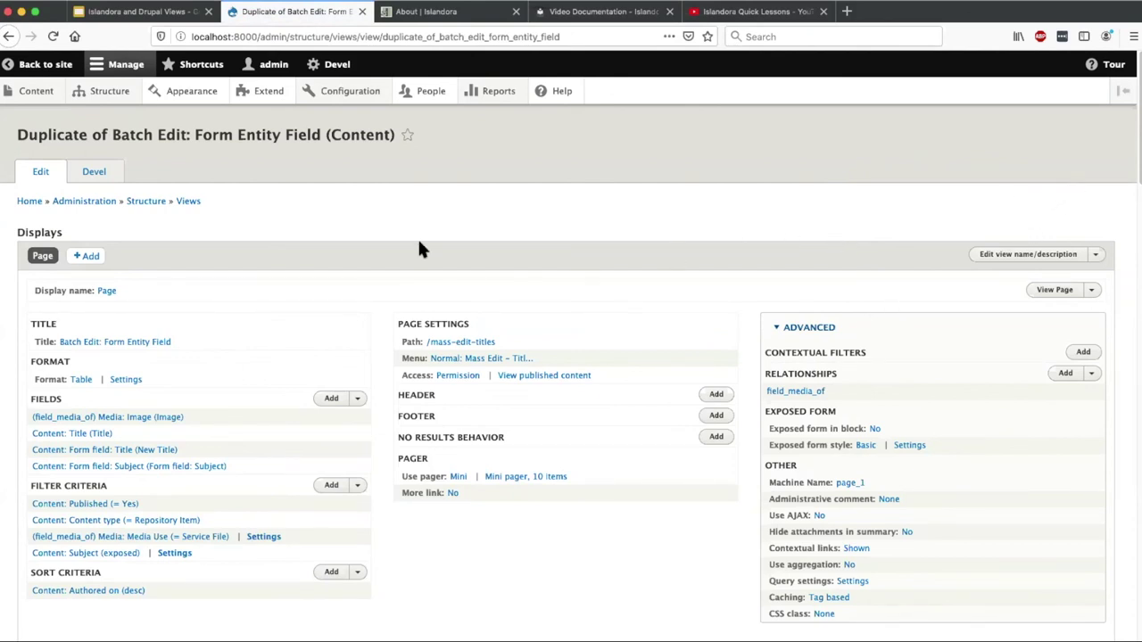
{"action": "left_click", "coordinate": [39, 203]}
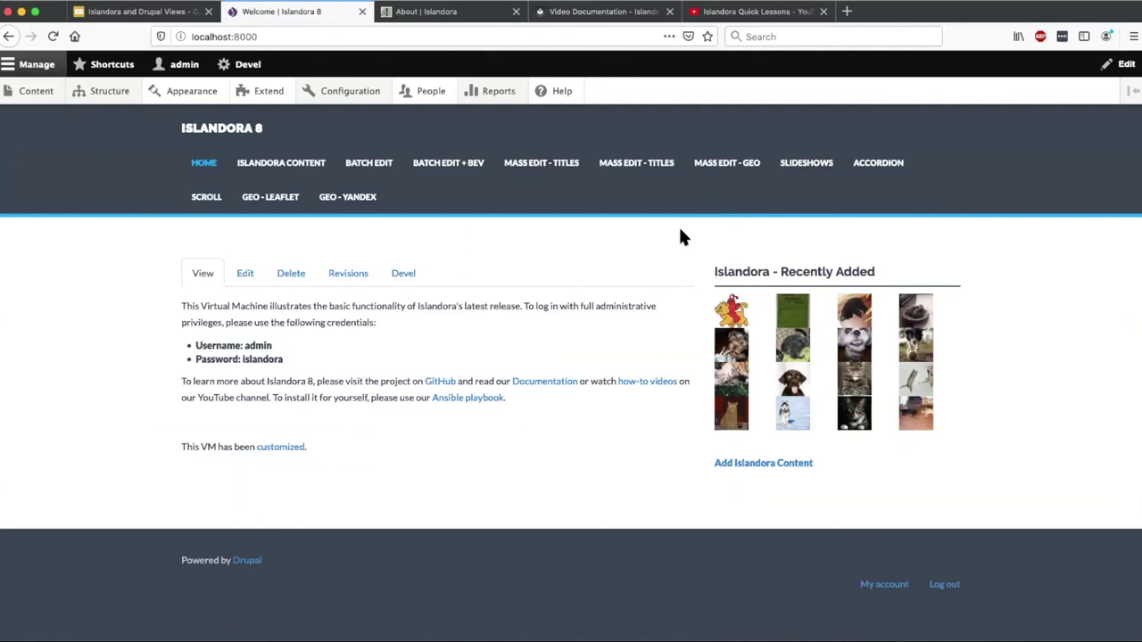
Step: Go to the list of views in the structure administration and open the Media view for editing
{"action": "left_click", "coordinate": [106, 91]}
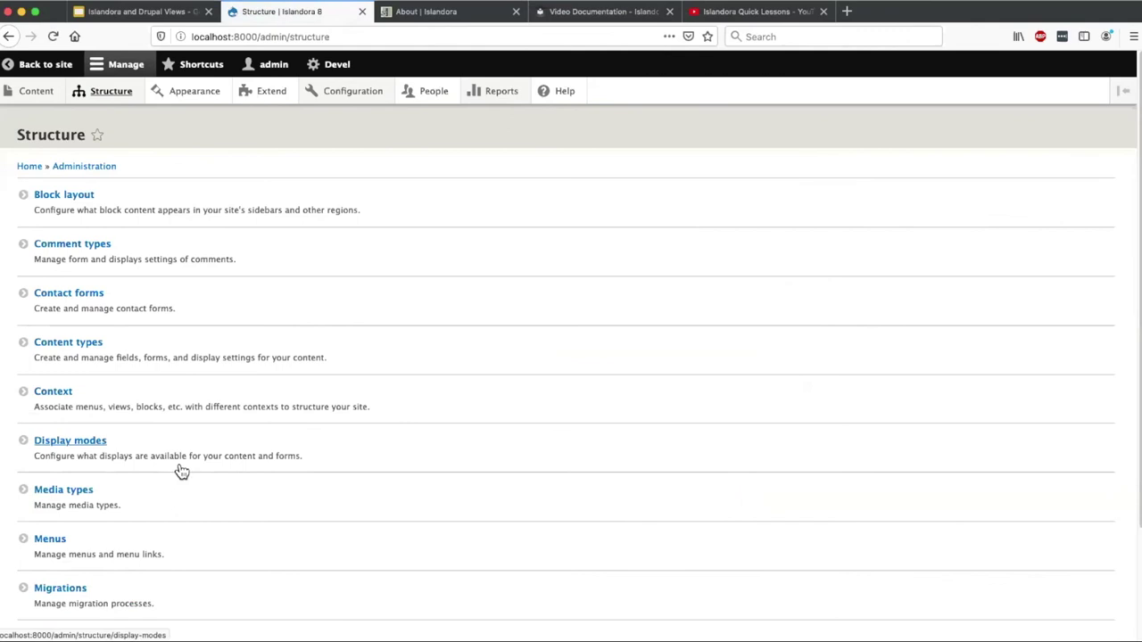
{"action": "scroll", "coordinate": [151, 474], "scroll_direction": "down", "scroll_amount": 3}
{"action": "left_click", "coordinate": [53, 557]}
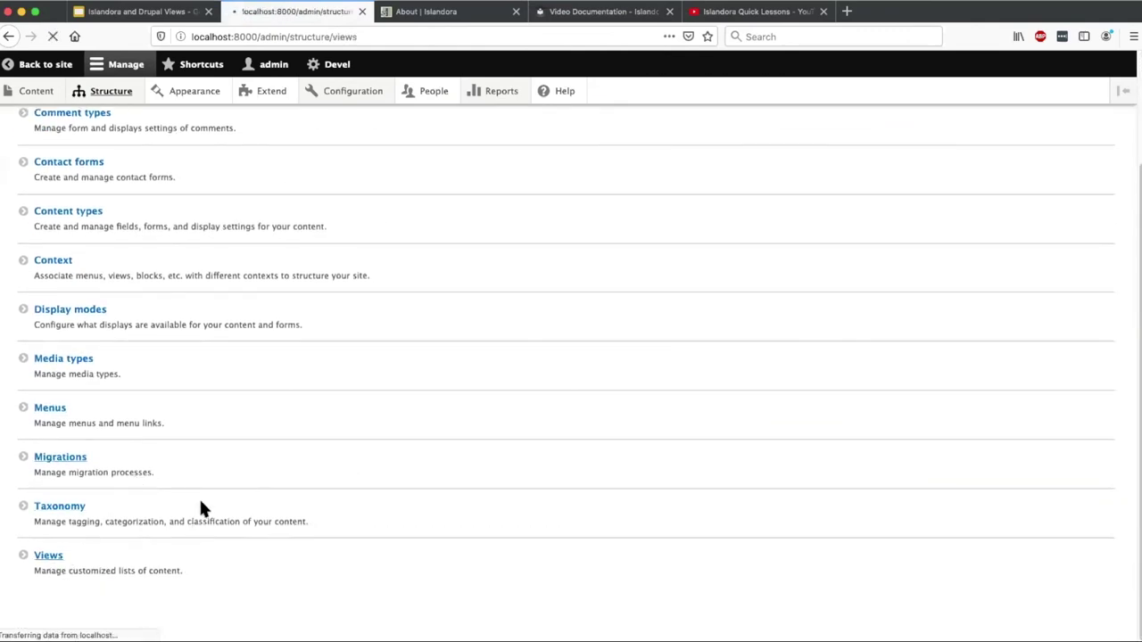
{"action": "scroll", "coordinate": [438, 484], "scroll_direction": "down", "scroll_amount": 3}
{"action": "scroll", "coordinate": [439, 482], "scroll_direction": "down", "scroll_amount": 5}
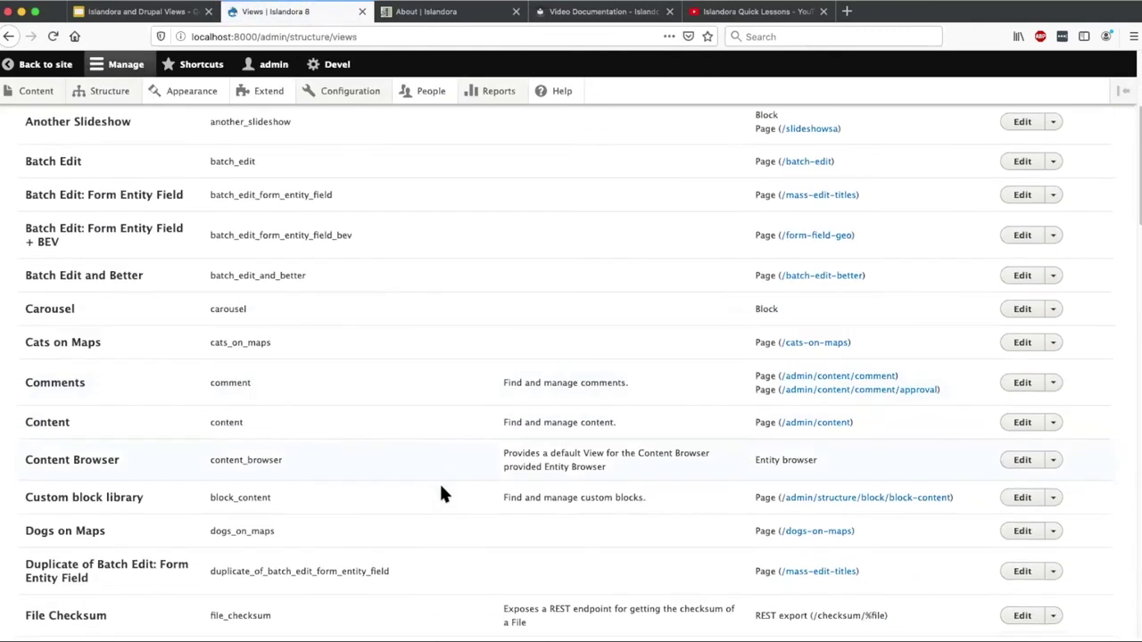
{"action": "scroll", "coordinate": [471, 427], "scroll_direction": "down", "scroll_amount": 2}
{"action": "scroll", "coordinate": [470, 428], "scroll_direction": "down", "scroll_amount": 15}
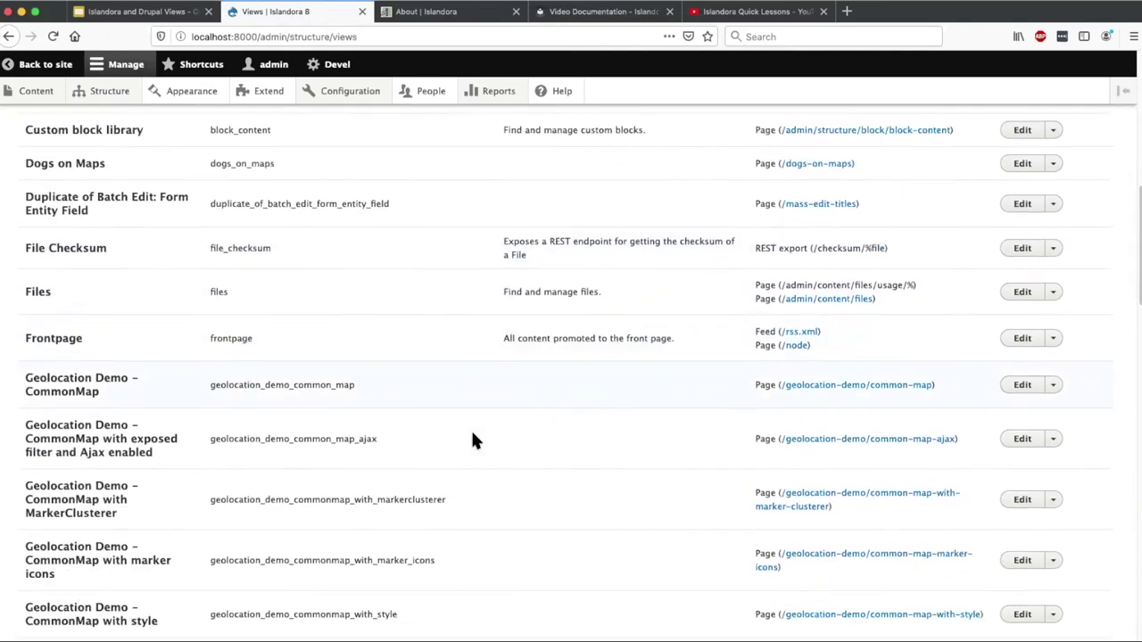
{"action": "scroll", "coordinate": [470, 428], "scroll_direction": "down", "scroll_amount": 3}
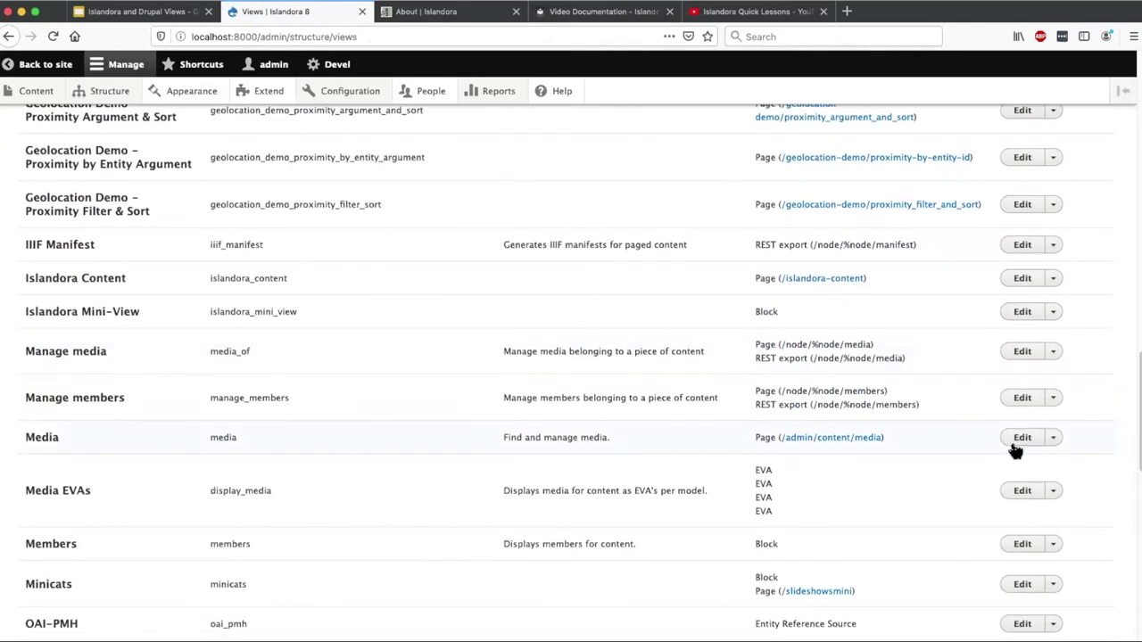
{"action": "left_click", "coordinate": [1015, 447]}
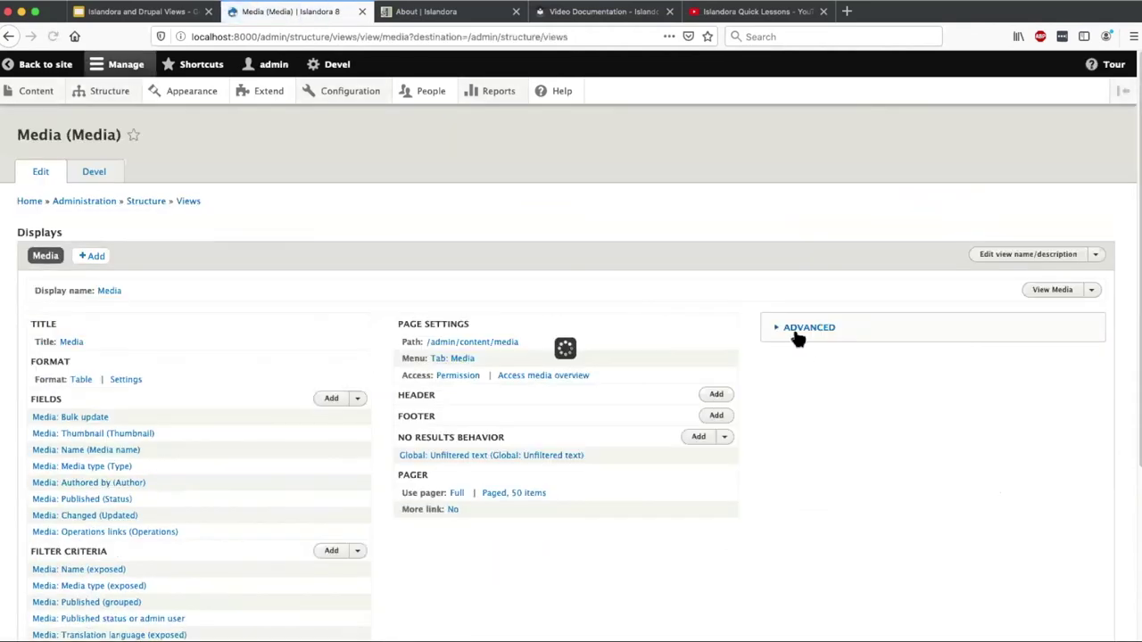
Step: Expand the Media view's advanced settings to examine its contextual filters and relationships, and return to the site's home page
{"action": "left_click", "coordinate": [799, 330]}
{"action": "scroll", "coordinate": [993, 452], "scroll_direction": "down", "scroll_amount": 1}
{"action": "scroll", "coordinate": [995, 452], "scroll_direction": "down", "scroll_amount": 1}
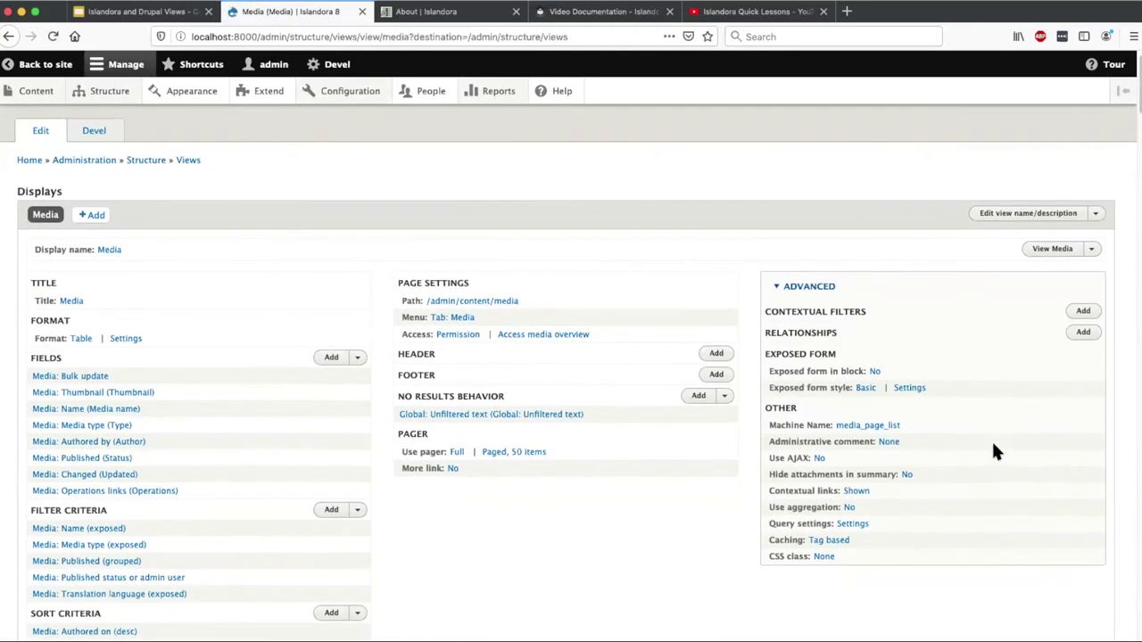
{"action": "scroll", "coordinate": [993, 446], "scroll_direction": "up", "scroll_amount": 1}
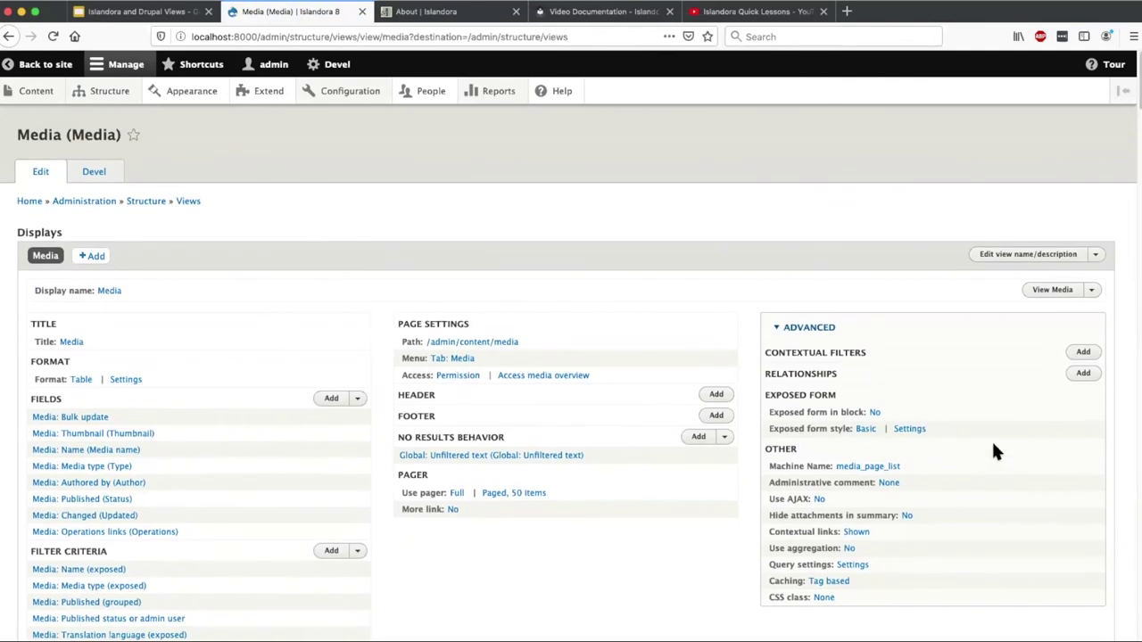
{"action": "left_click", "coordinate": [29, 201]}
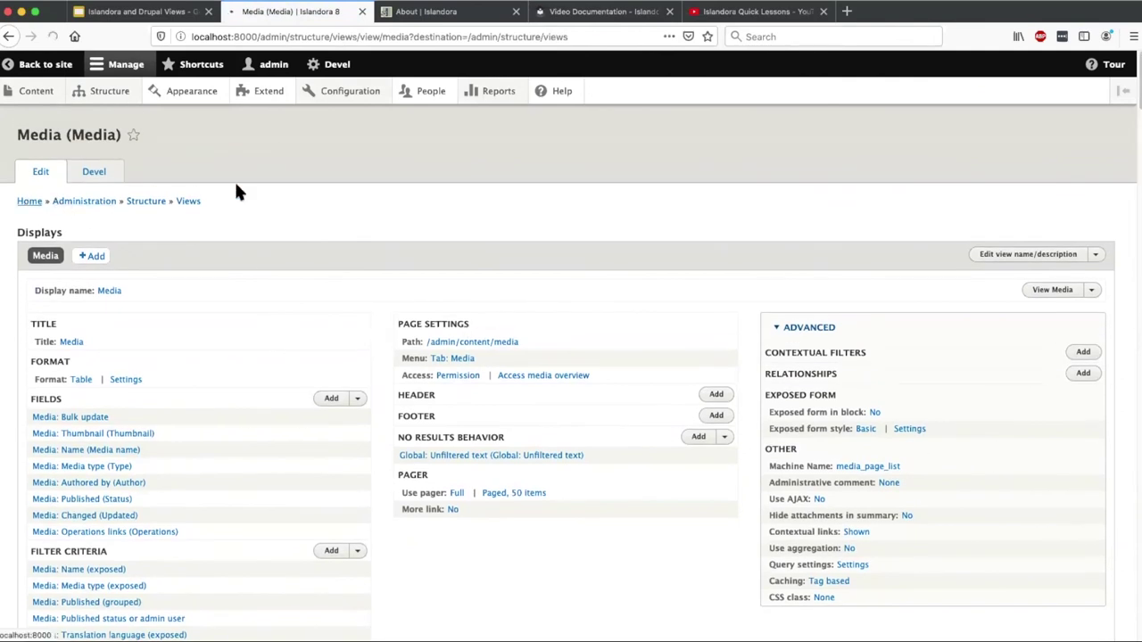